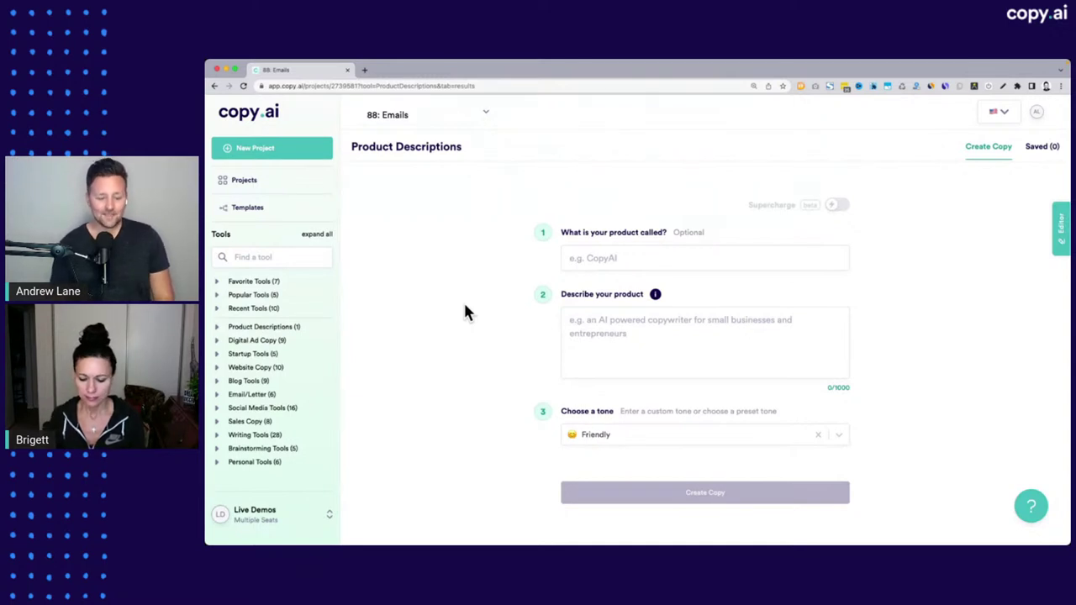
- Zoom the browser in and open the Templates gallery over the 88: Emails project
{"action": "key", "text": "super+equal"}
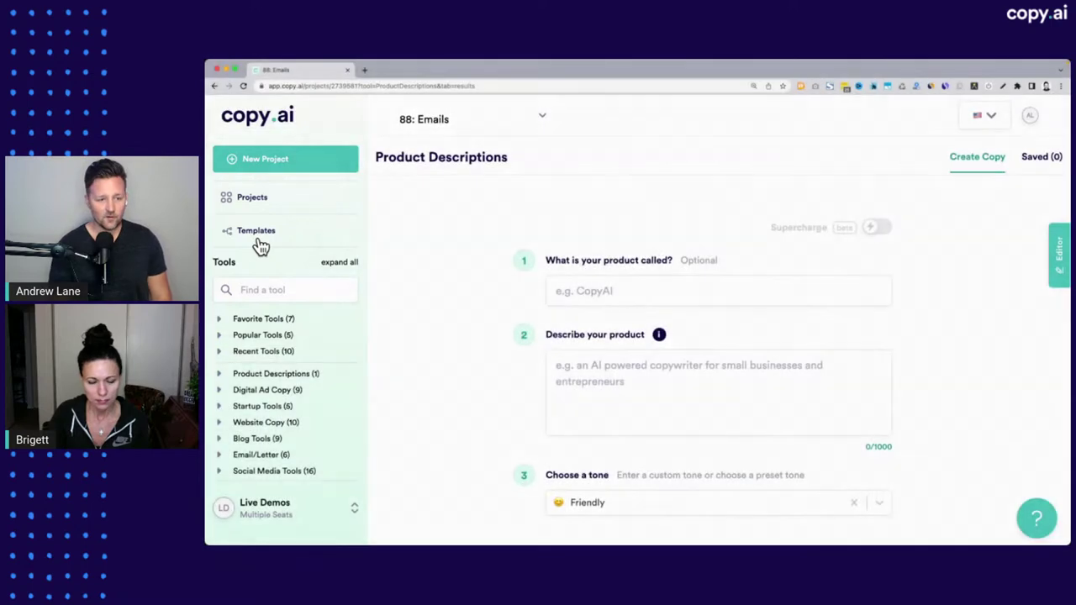
{"action": "left_click", "coordinate": [256, 233]}
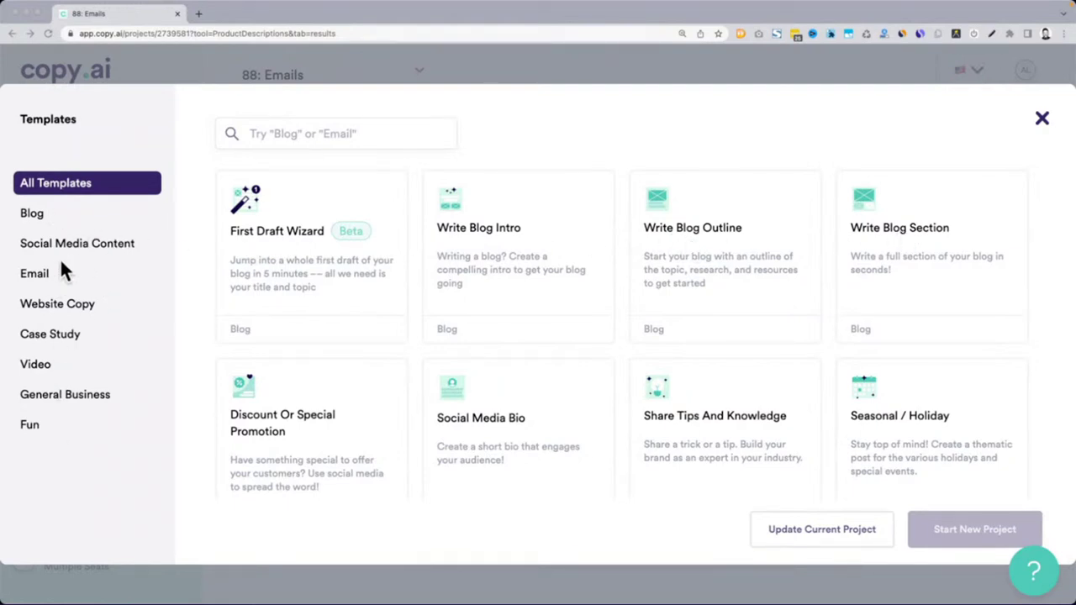
- Filter to Email templates and apply Recurring Email Newsletter to the current project
{"action": "left_click", "coordinate": [44, 279]}
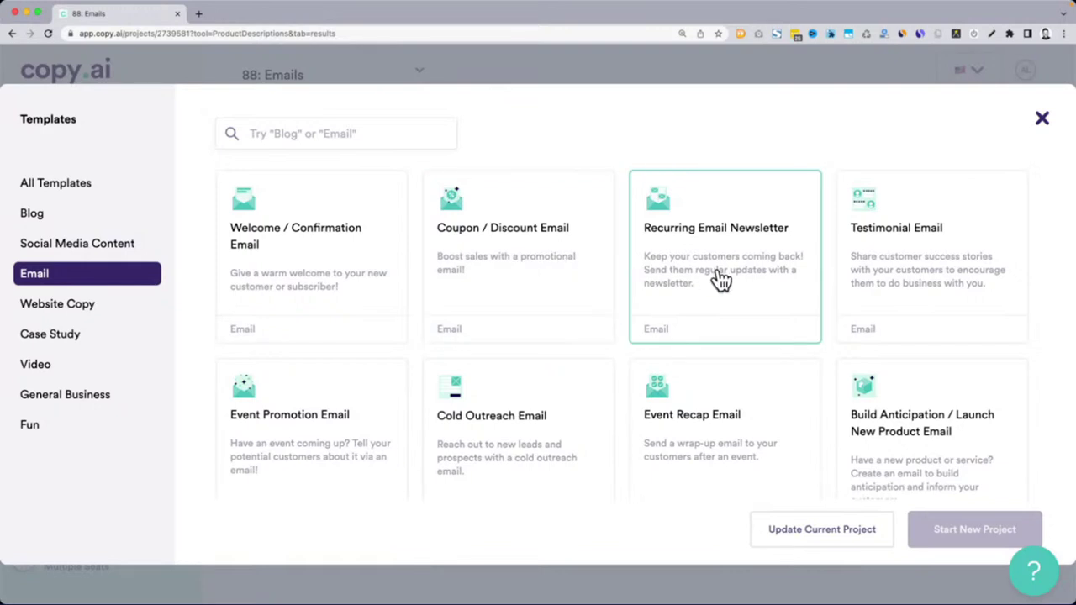
{"action": "scroll", "coordinate": [722, 280], "scroll_direction": "down", "scroll_amount": 5}
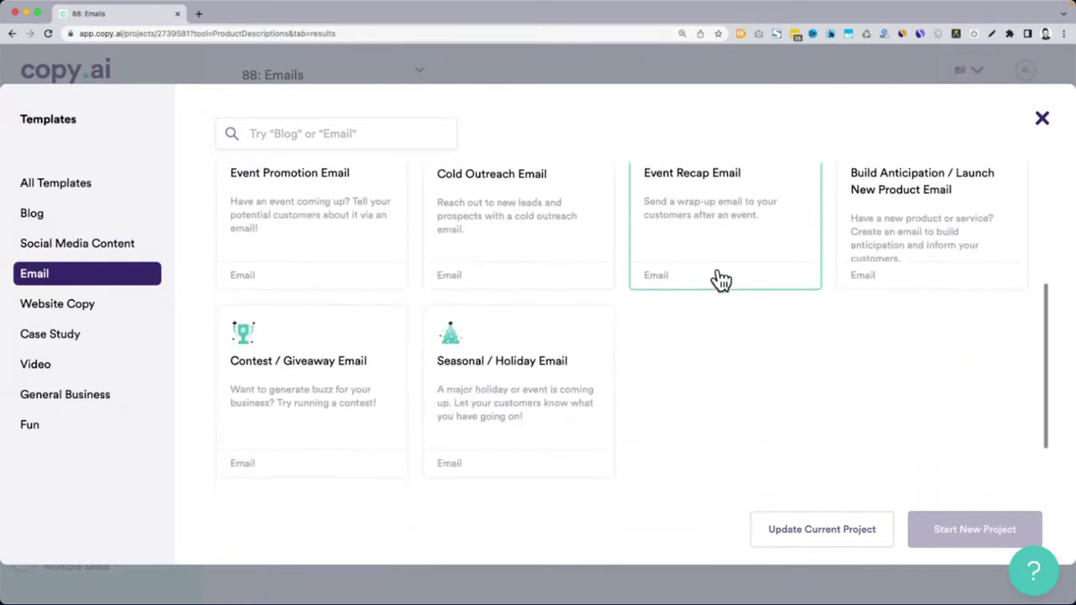
{"action": "scroll", "coordinate": [721, 280], "scroll_direction": "up", "scroll_amount": 5}
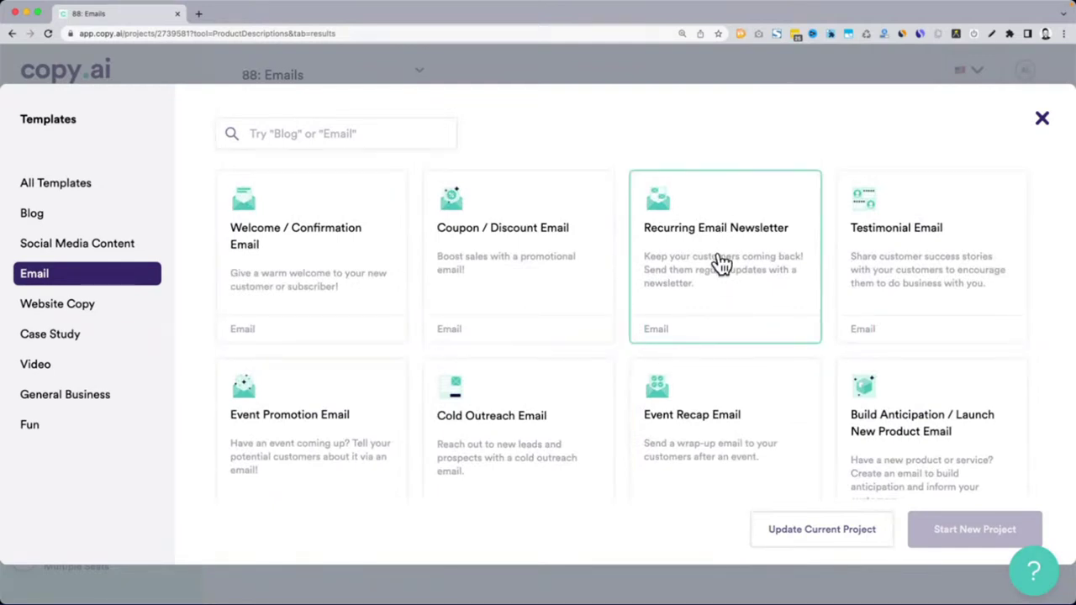
{"action": "left_click", "coordinate": [721, 263]}
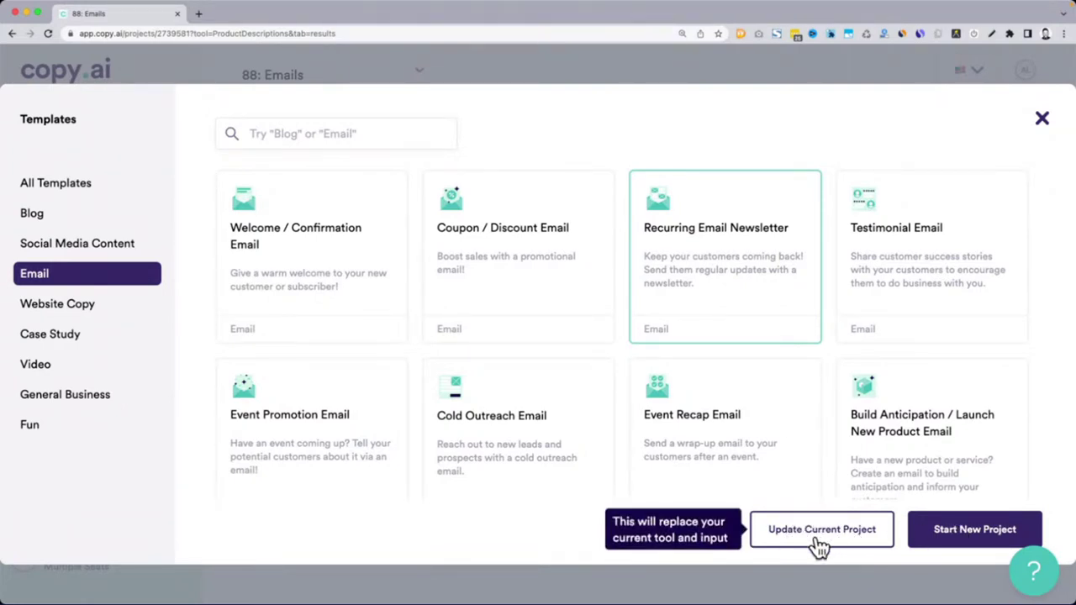
{"action": "left_click", "coordinate": [817, 542]}
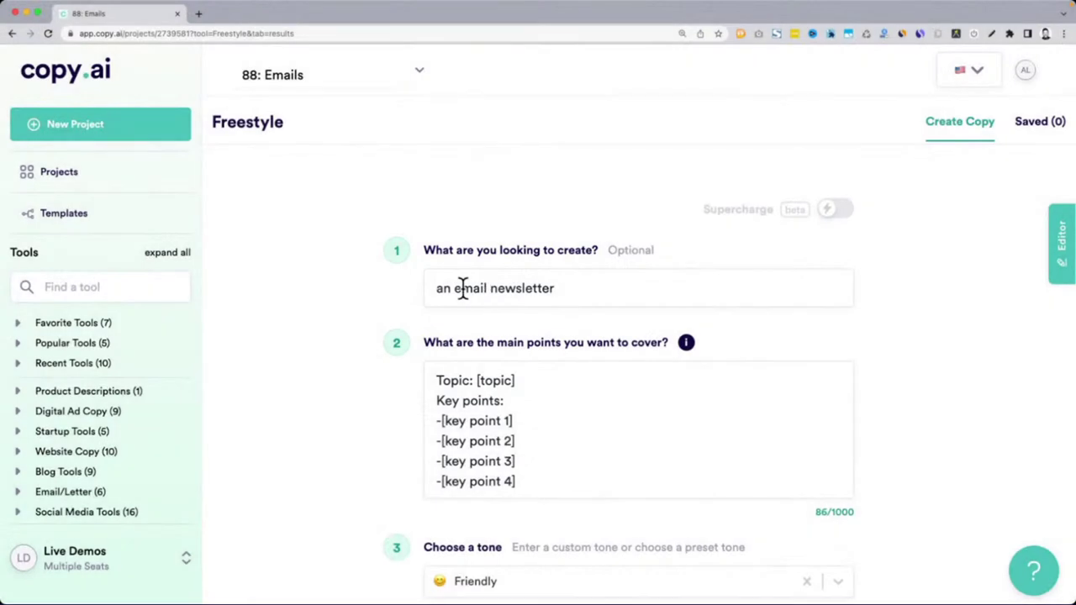
- Highlight the prompt, main-points question, [topic] and [key point 1] placeholders, then show the email-template editor
{"action": "left_click_drag", "start_coordinate": [436, 289], "coordinate": [572, 288]}
{"action": "scroll", "coordinate": [572, 295], "scroll_direction": "down", "scroll_amount": 1}
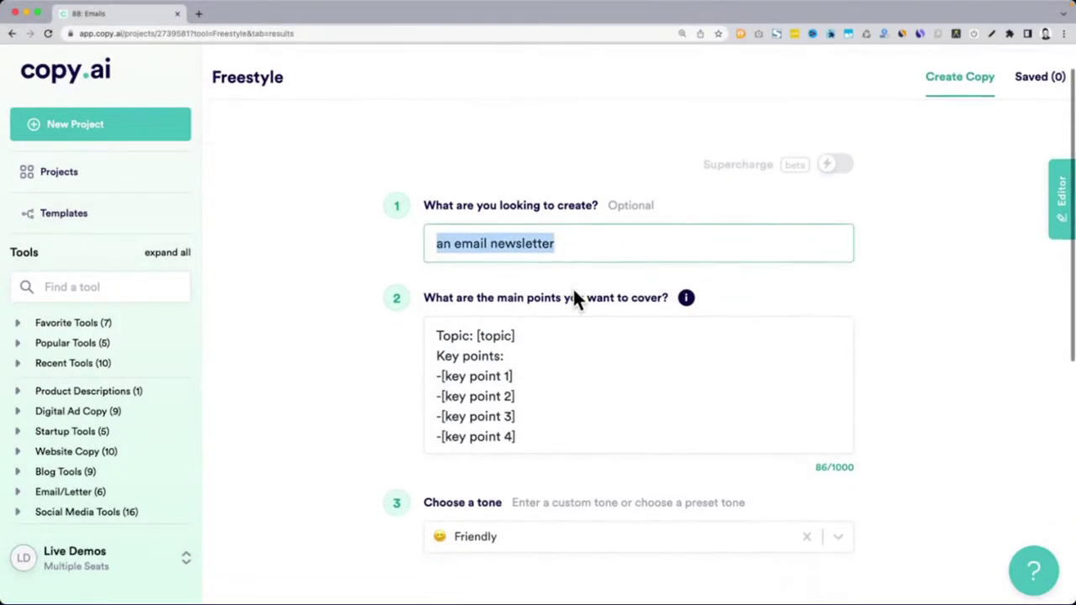
{"action": "left_click_drag", "start_coordinate": [437, 300], "coordinate": [604, 300]}
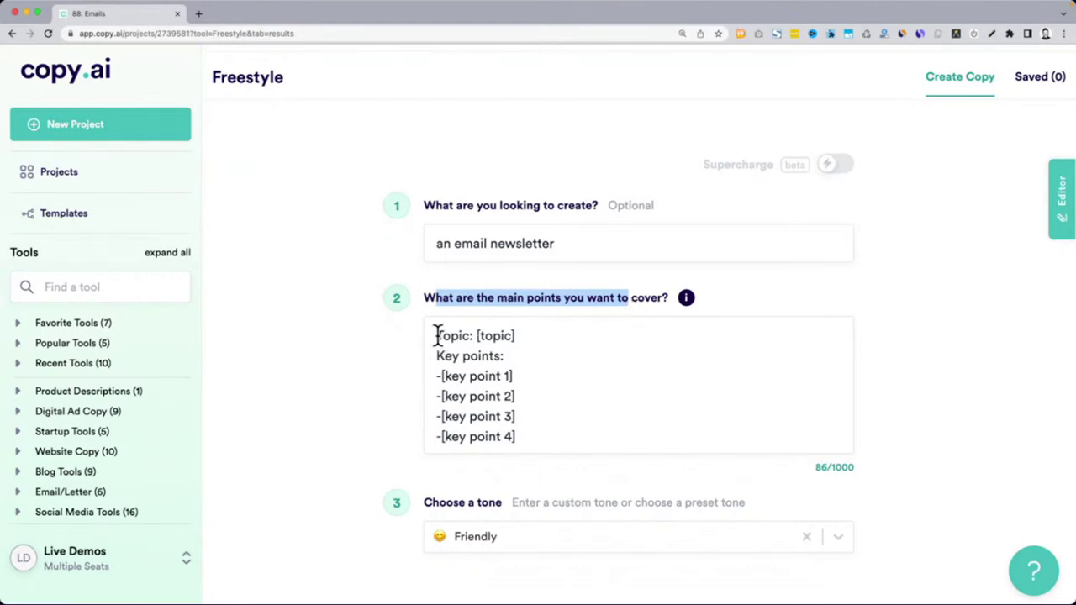
{"action": "left_click", "coordinate": [474, 337]}
{"action": "left_click_drag", "start_coordinate": [473, 336], "coordinate": [515, 336]}
{"action": "left_click_drag", "start_coordinate": [440, 376], "coordinate": [519, 376]}
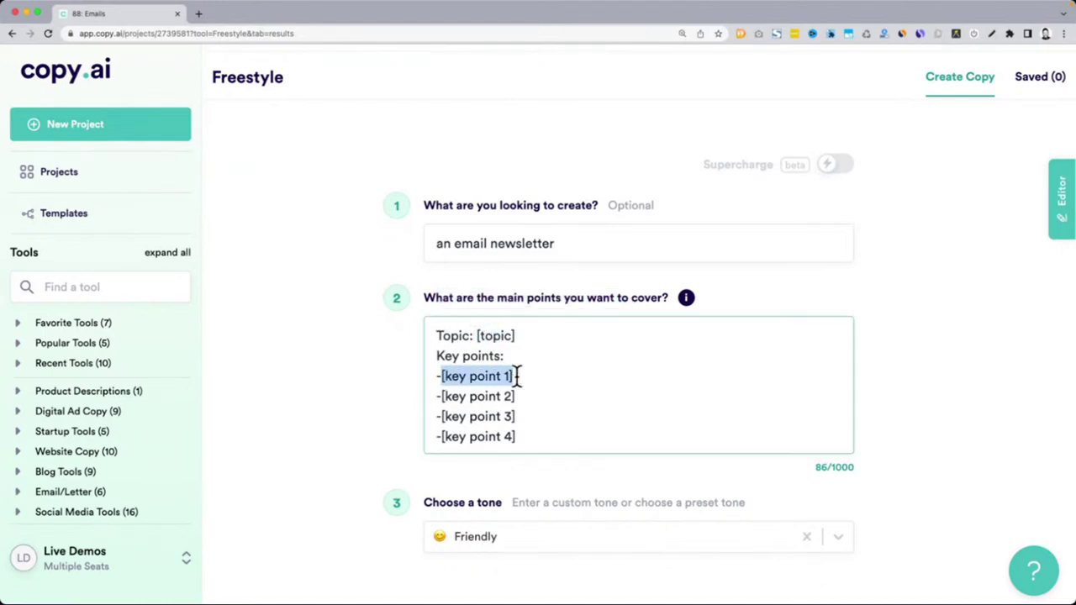
{"action": "left_click", "coordinate": [342, 340]}
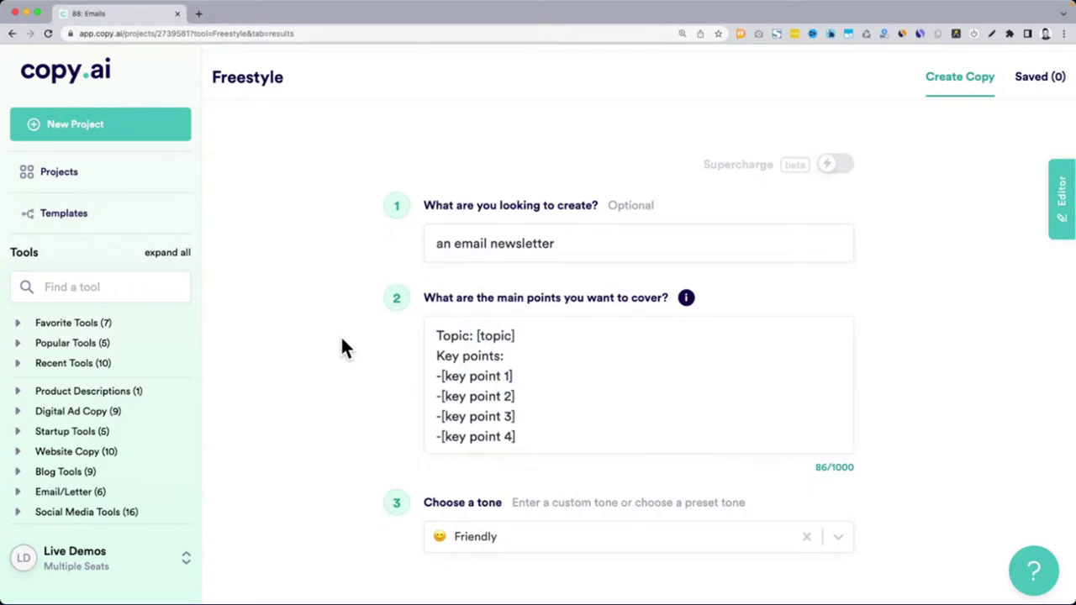
{"action": "left_click", "coordinate": [1061, 202]}
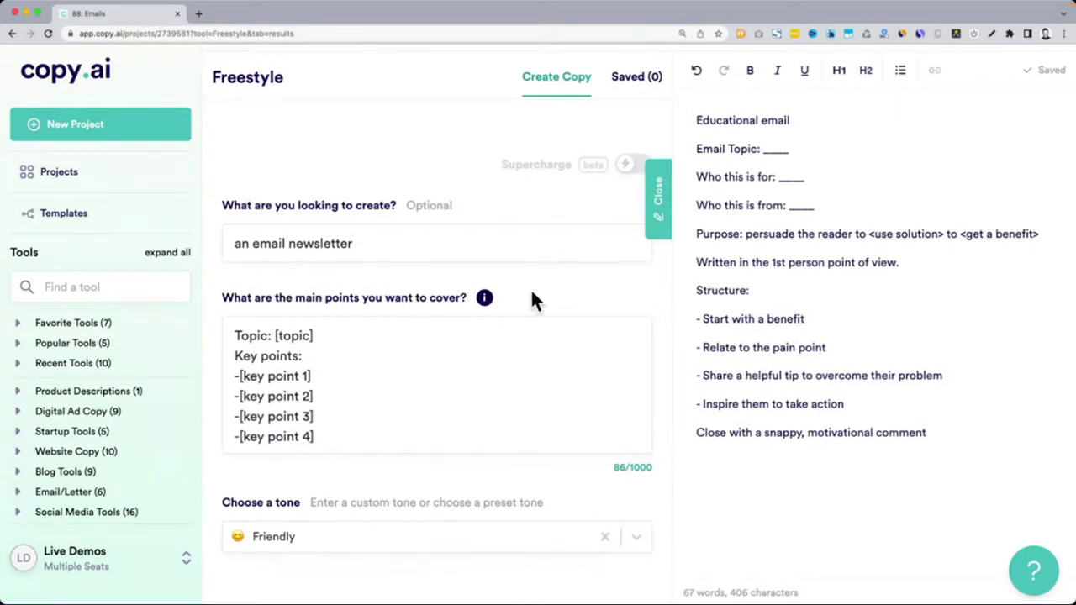
- Highlight the template's header lines: Who this is for, Who this is from, Purpose, first-person view
{"action": "left_click", "coordinate": [853, 209]}
{"action": "left_click_drag", "start_coordinate": [696, 155], "coordinate": [845, 204]}
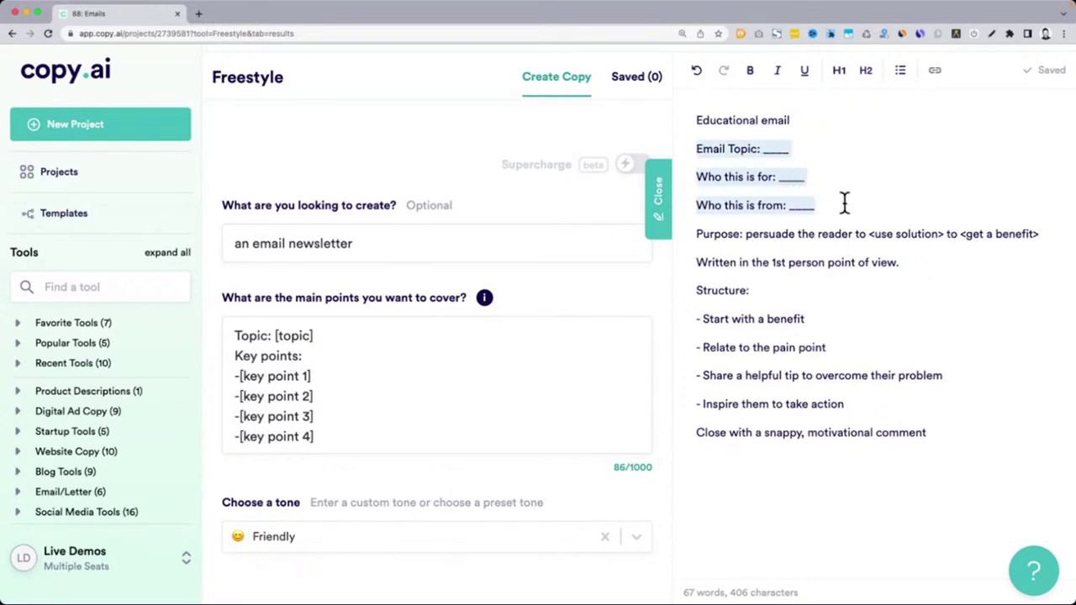
{"action": "left_click", "coordinate": [845, 204]}
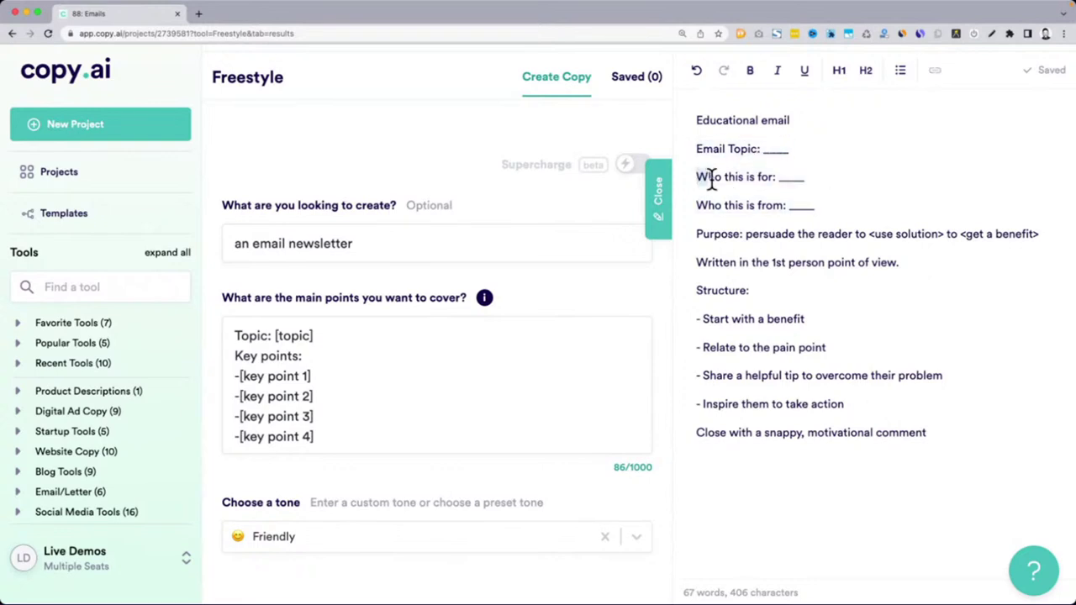
{"action": "left_click_drag", "start_coordinate": [700, 176], "coordinate": [820, 178]}
{"action": "left_click_drag", "start_coordinate": [698, 208], "coordinate": [816, 211]}
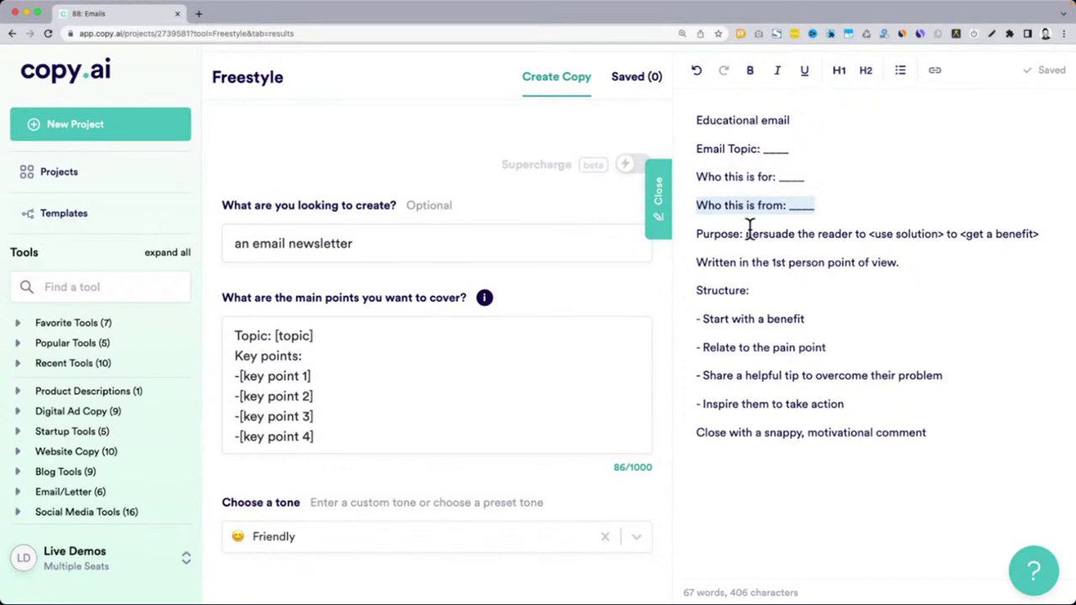
{"action": "left_click_drag", "start_coordinate": [693, 234], "coordinate": [967, 236]}
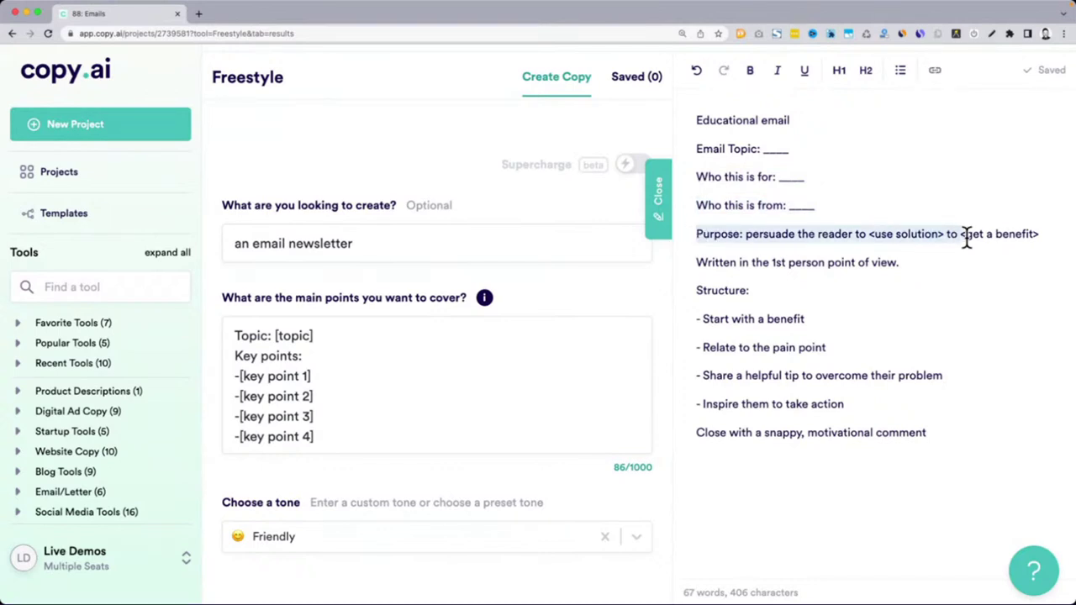
{"action": "left_click_drag", "start_coordinate": [697, 267], "coordinate": [921, 273]}
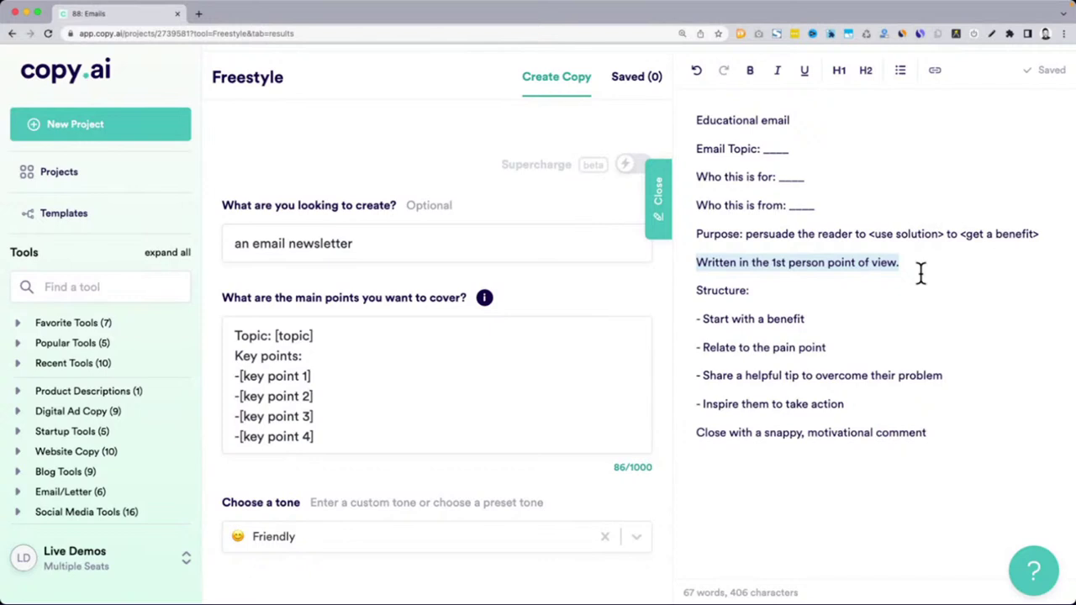
{"action": "left_click", "coordinate": [920, 273]}
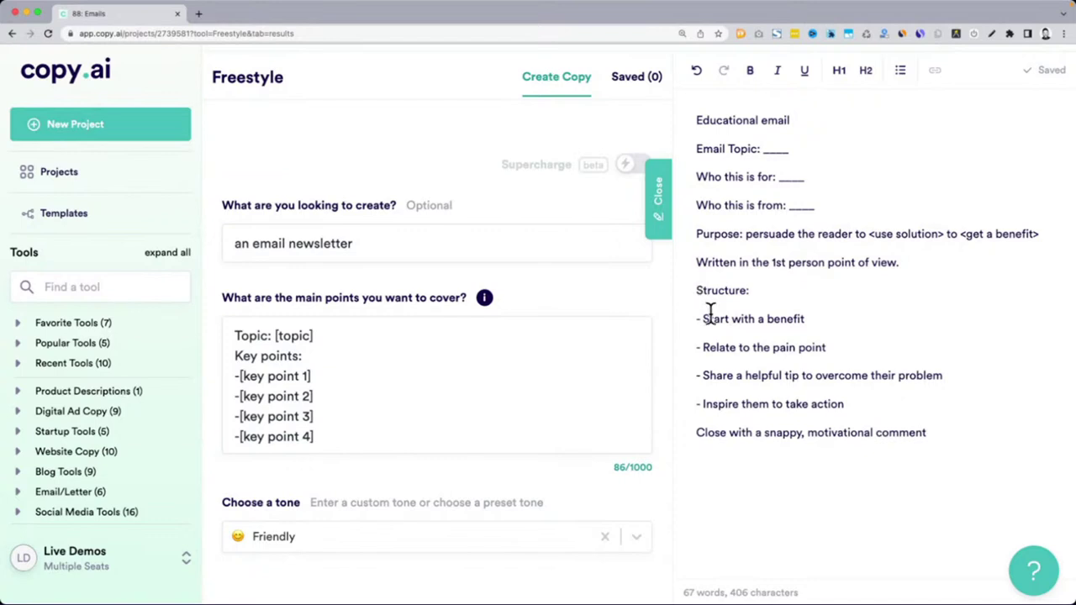
- Highlight the Structure lines: start with a benefit, relate to the pain point, share a tip, inspire action
{"action": "left_click_drag", "start_coordinate": [704, 326], "coordinate": [787, 324]}
{"action": "left_click_drag", "start_coordinate": [709, 346], "coordinate": [791, 347]}
{"action": "left_click", "coordinate": [713, 375]}
{"action": "left_click_drag", "start_coordinate": [712, 375], "coordinate": [943, 375]}
{"action": "left_click_drag", "start_coordinate": [705, 403], "coordinate": [832, 405]}
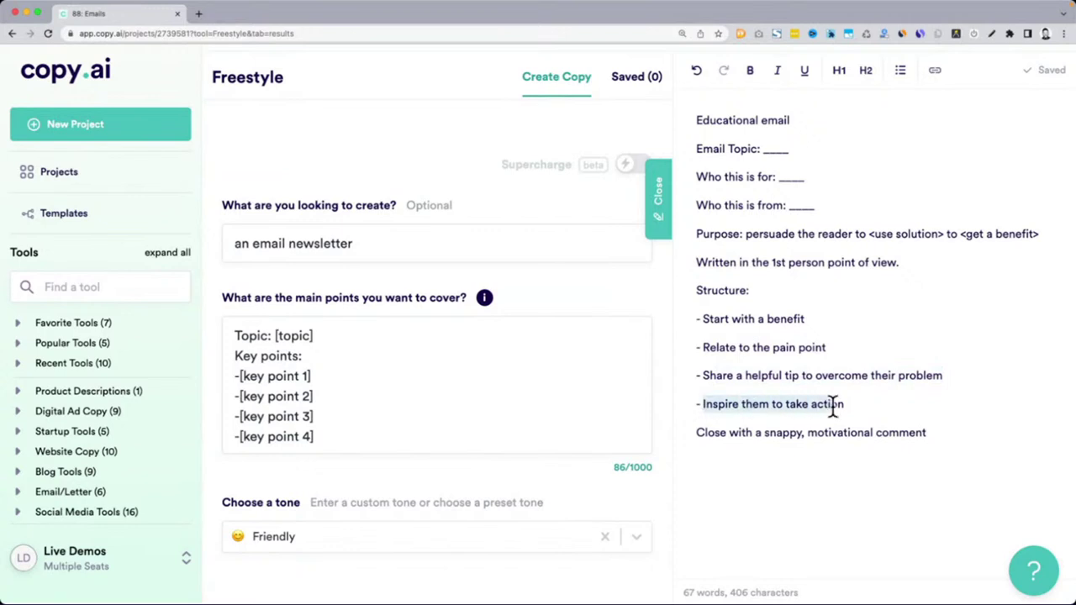
{"action": "left_click_drag", "start_coordinate": [698, 290], "coordinate": [934, 459]}
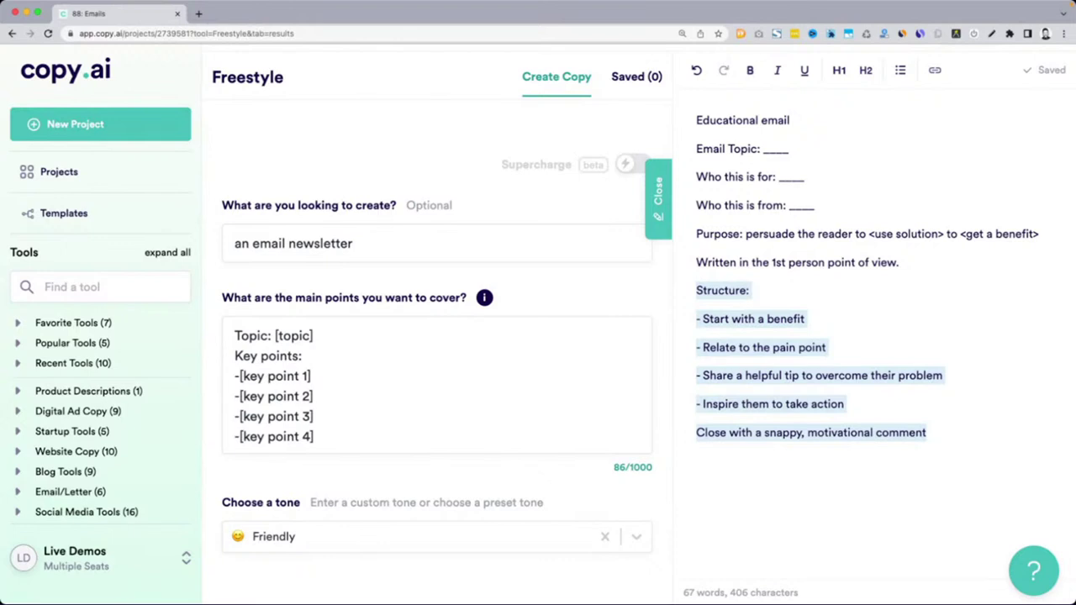
- Compare the 'an email newsletter' prompt with the template text, then close the side editor
{"action": "left_click", "coordinate": [387, 366]}
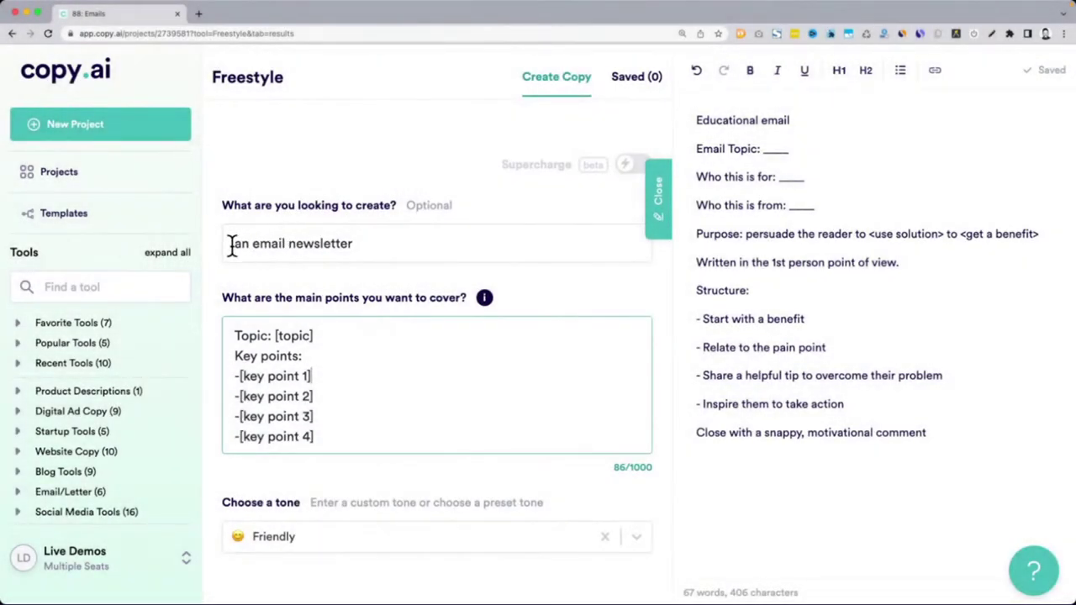
{"action": "left_click_drag", "start_coordinate": [233, 244], "coordinate": [393, 248]}
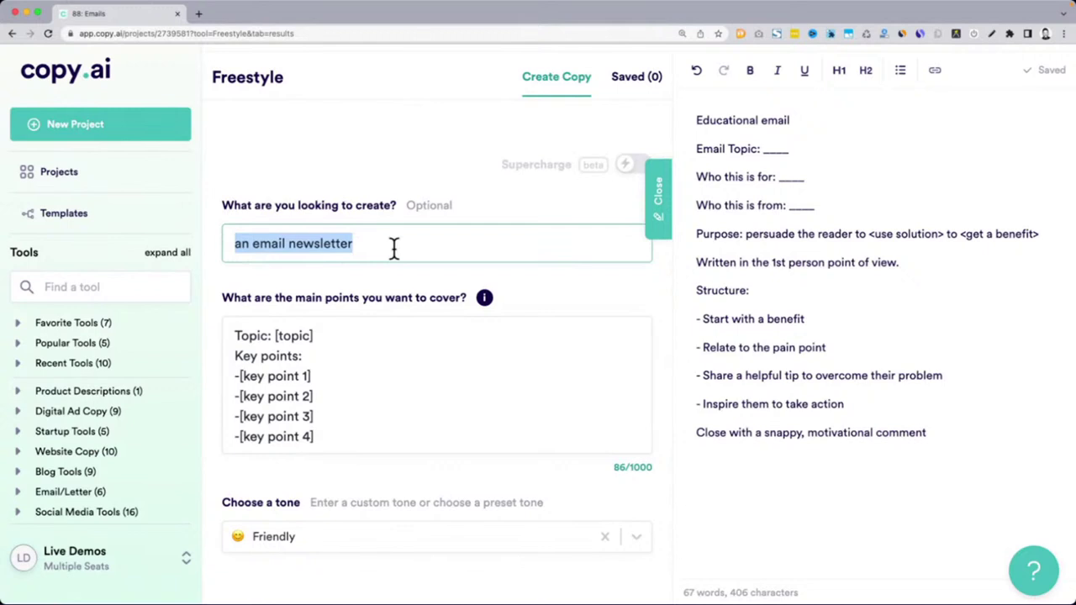
{"action": "left_click_drag", "start_coordinate": [804, 253], "coordinate": [934, 428]}
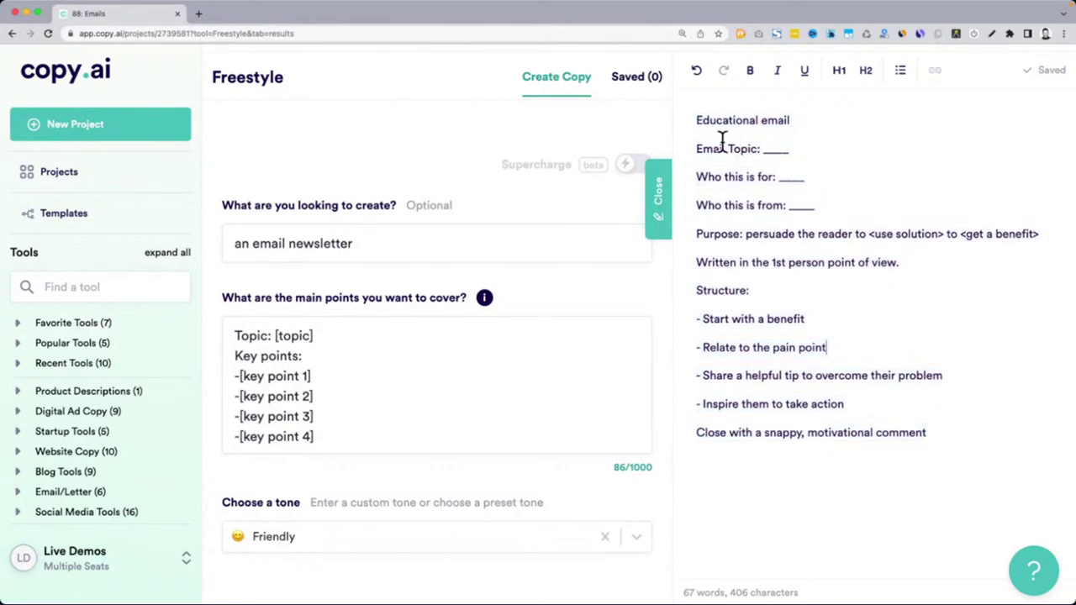
{"action": "left_click_drag", "start_coordinate": [698, 121], "coordinate": [922, 462]}
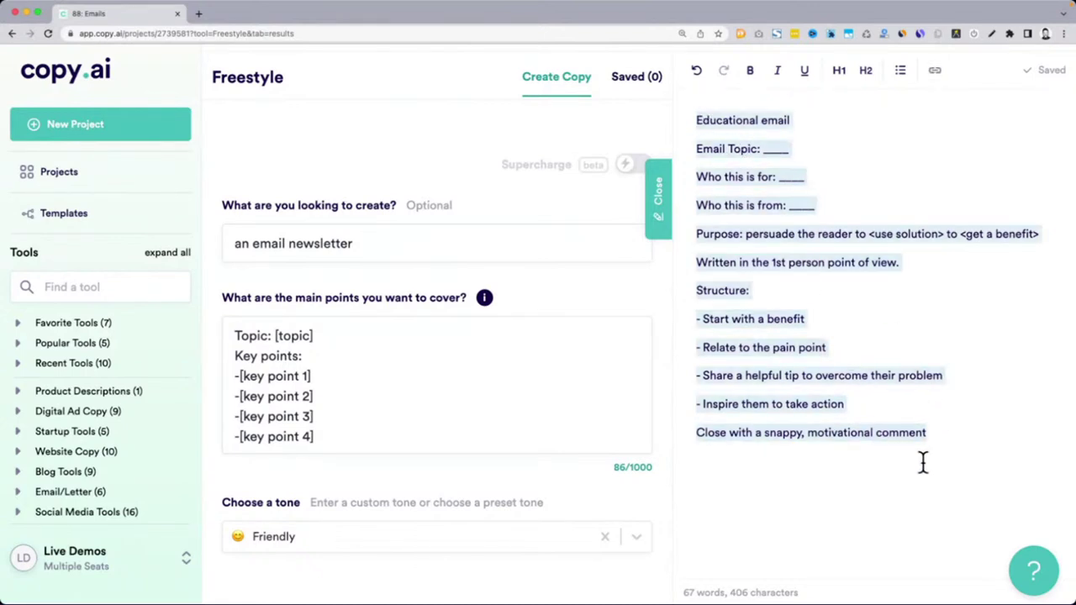
{"action": "left_click", "coordinate": [664, 201]}
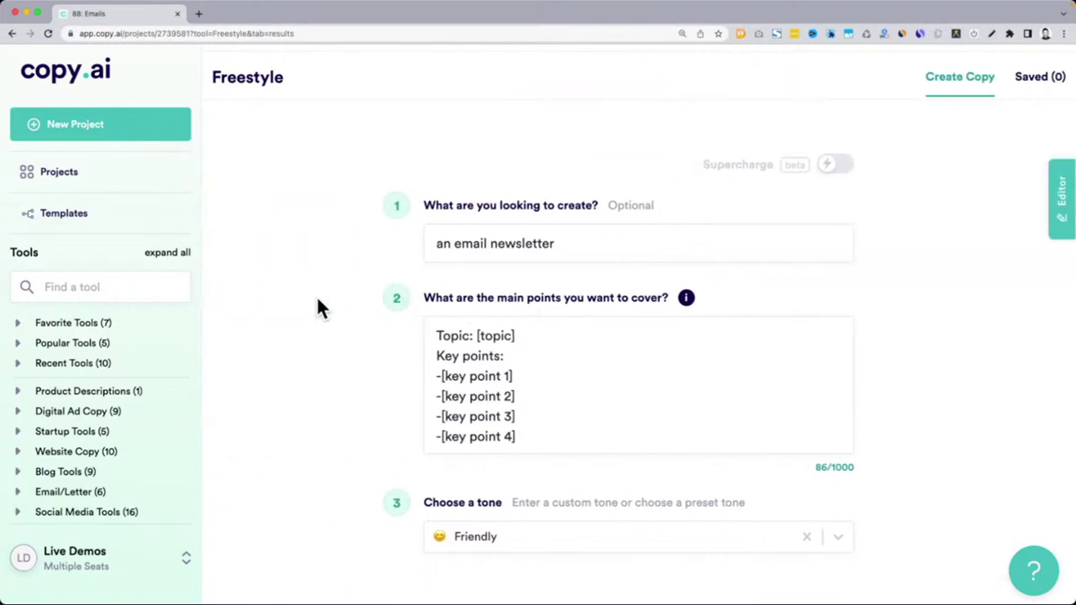
- Highlight the 'an email newsletter' prompt and focus the main points box
{"action": "scroll", "coordinate": [319, 308], "scroll_direction": "down", "scroll_amount": 2}
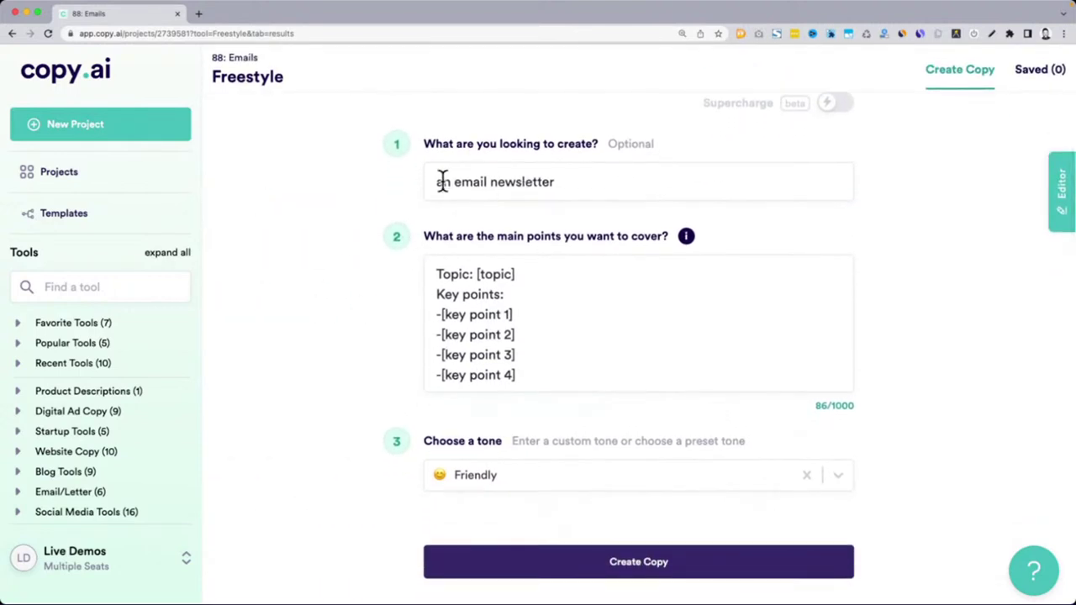
{"action": "left_click_drag", "start_coordinate": [440, 181], "coordinate": [625, 181]}
{"action": "left_click", "coordinate": [476, 274]}
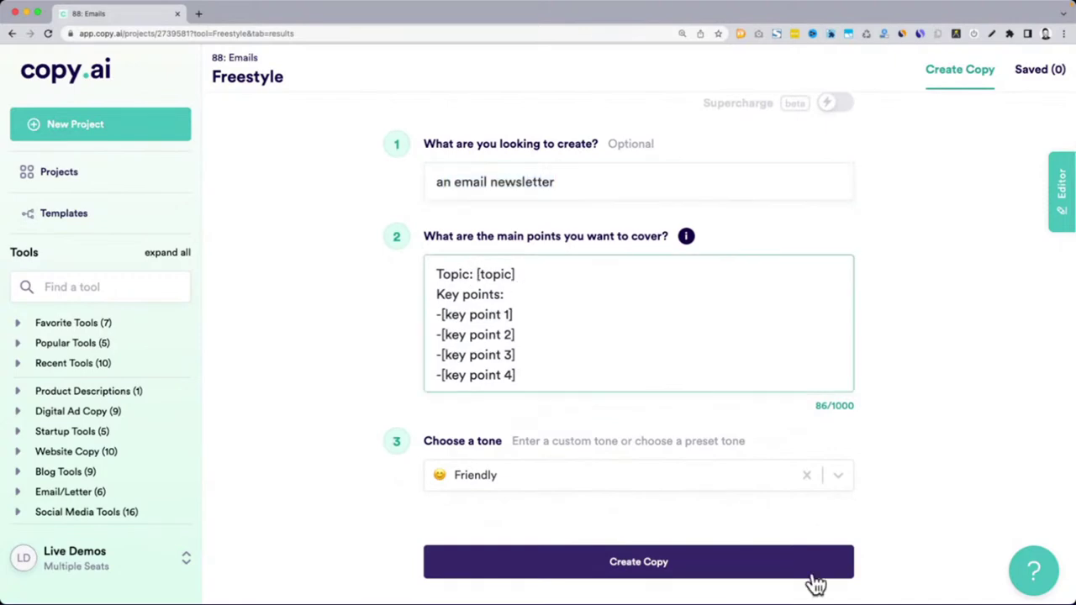
- Zoom the newsletter document to 150% and select 'The difference between growth and fixed mindset.'
{"action": "left_click_drag", "start_coordinate": [1075, 310], "coordinate": [1071, 281]}
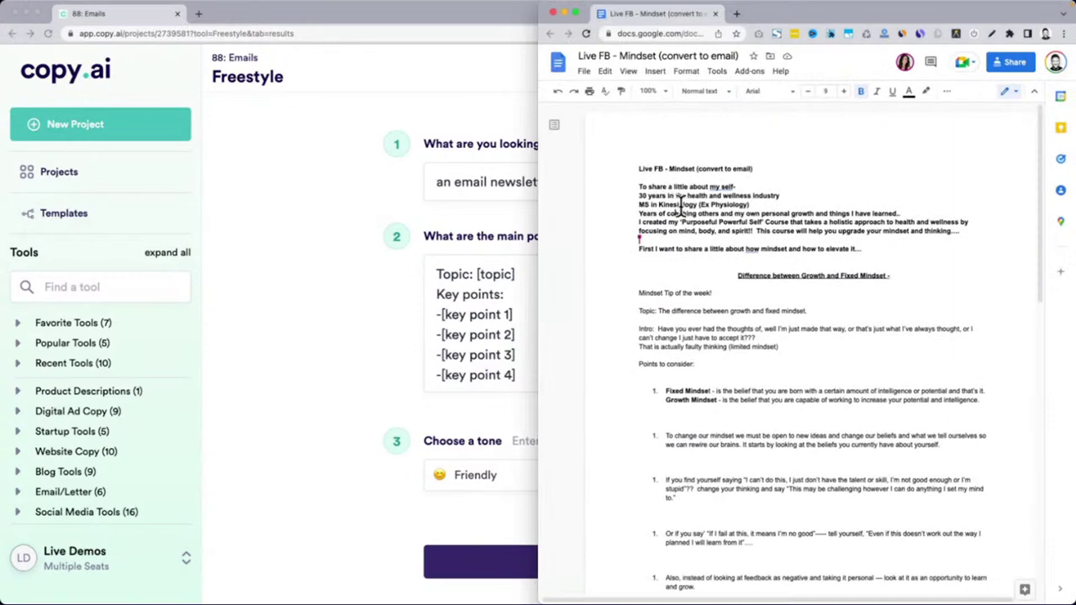
{"action": "left_click", "coordinate": [652, 91]}
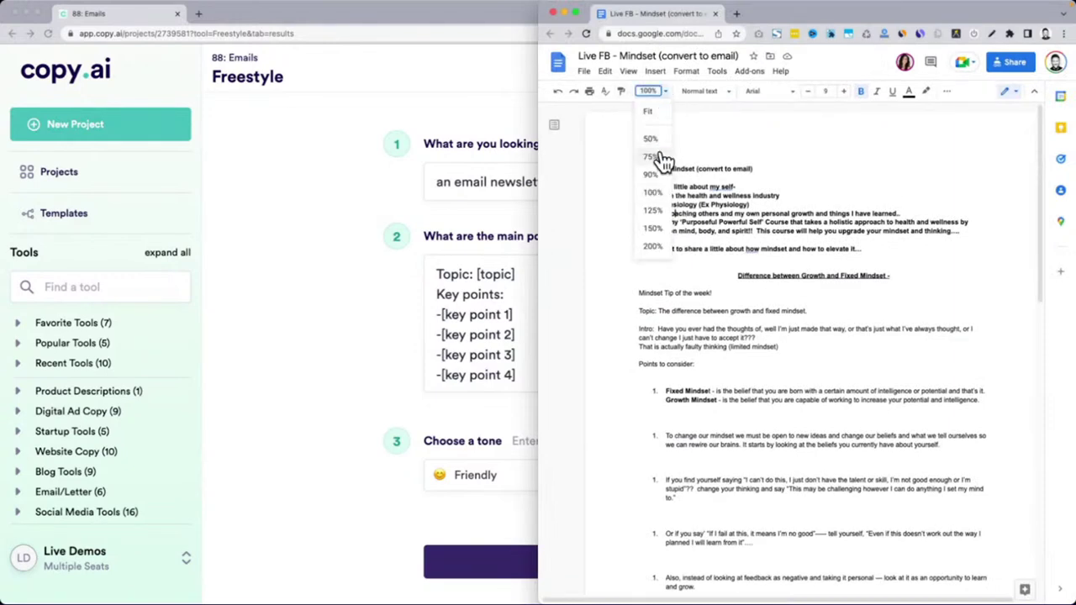
{"action": "left_click", "coordinate": [652, 228]}
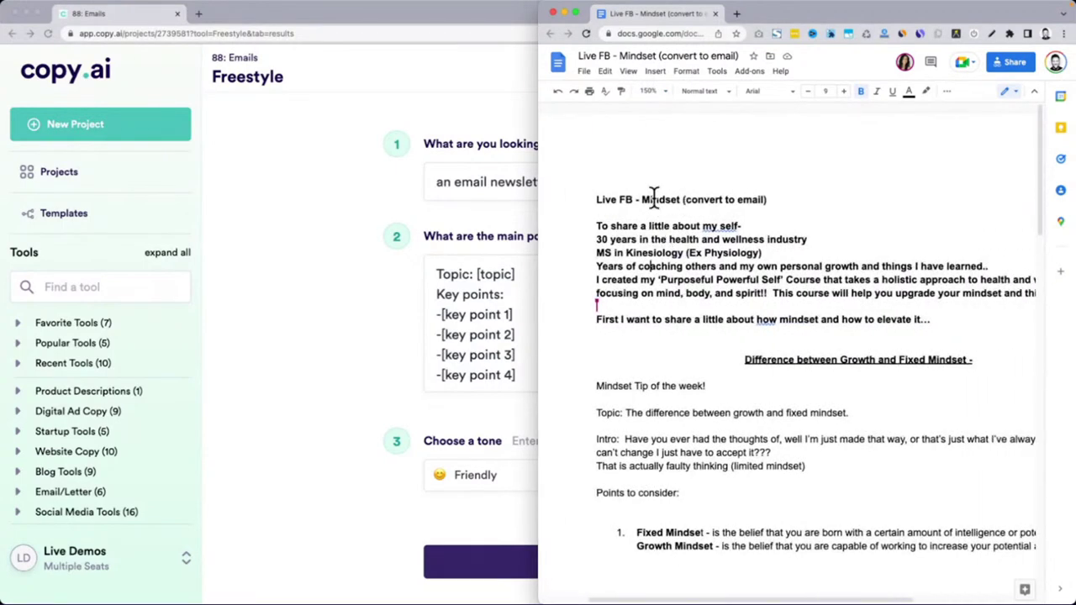
{"action": "scroll", "coordinate": [654, 194], "scroll_direction": "down", "scroll_amount": 3}
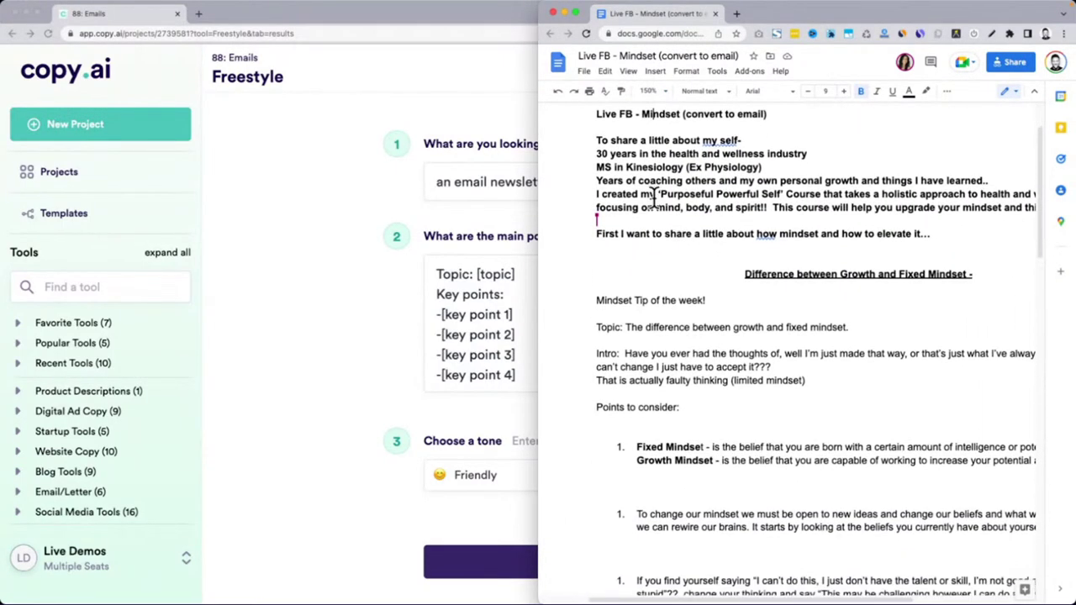
{"action": "left_click_drag", "start_coordinate": [848, 300], "coordinate": [623, 302]}
{"action": "key", "text": "cmd+c"}
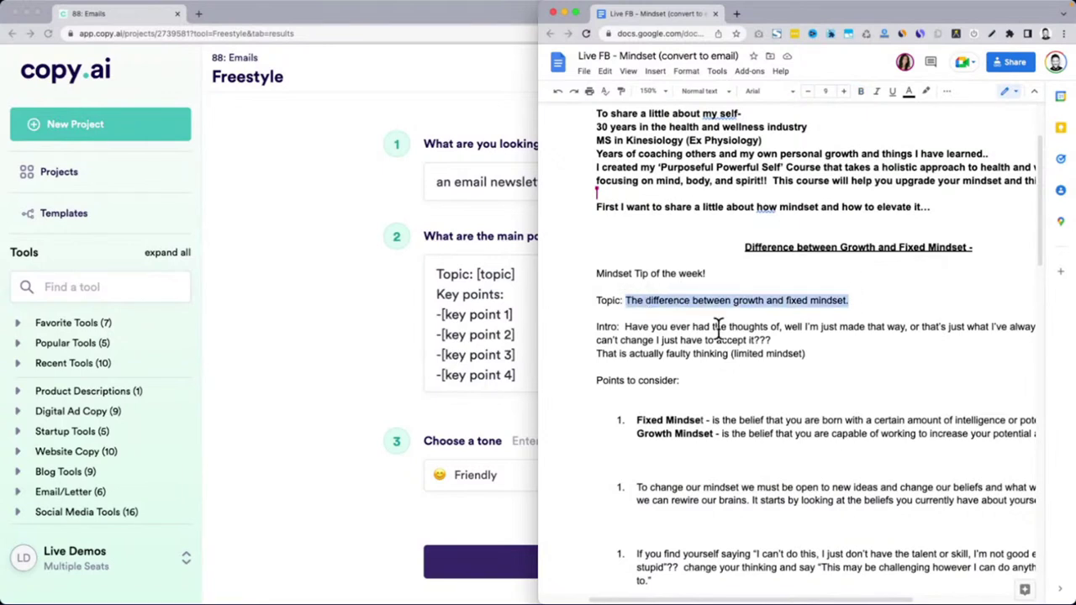
{"action": "left_click", "coordinate": [454, 328]}
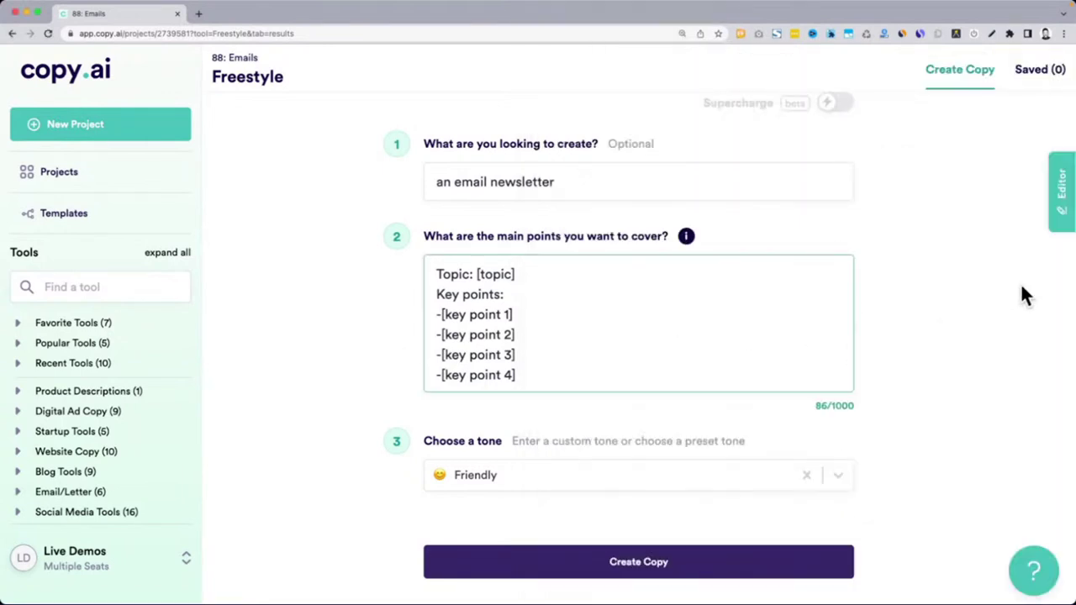
- Paste the growth versus fixed mindset sentence as key point 1 and 'Mindset Tip of the week!' as topic
{"action": "left_click_drag", "start_coordinate": [1062, 276], "coordinate": [993, 275]}
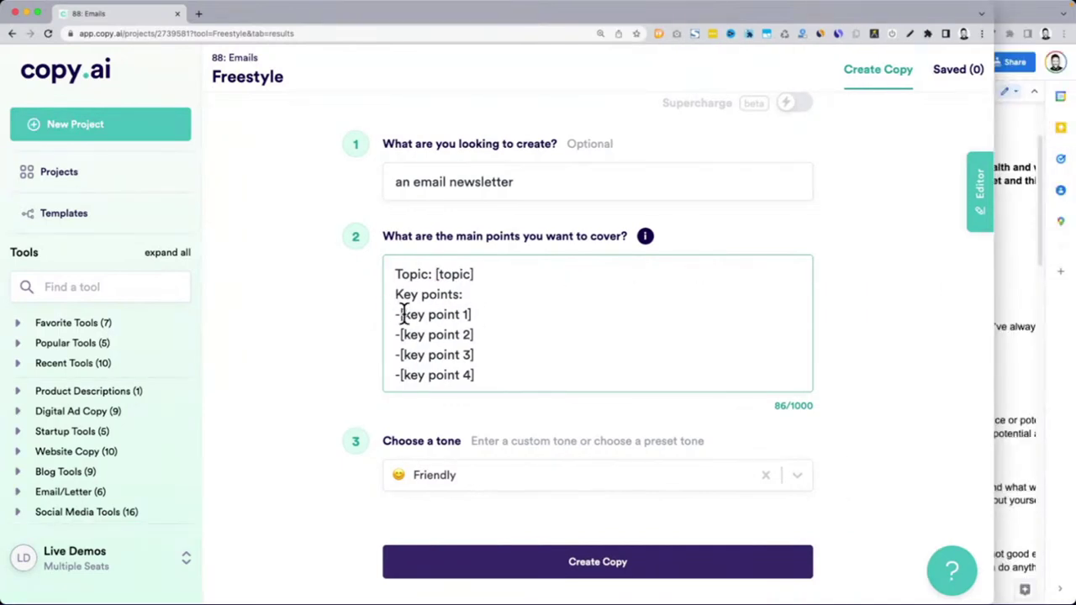
{"action": "left_click_drag", "start_coordinate": [400, 314], "coordinate": [473, 315]}
{"action": "key", "text": "cmd+v"}
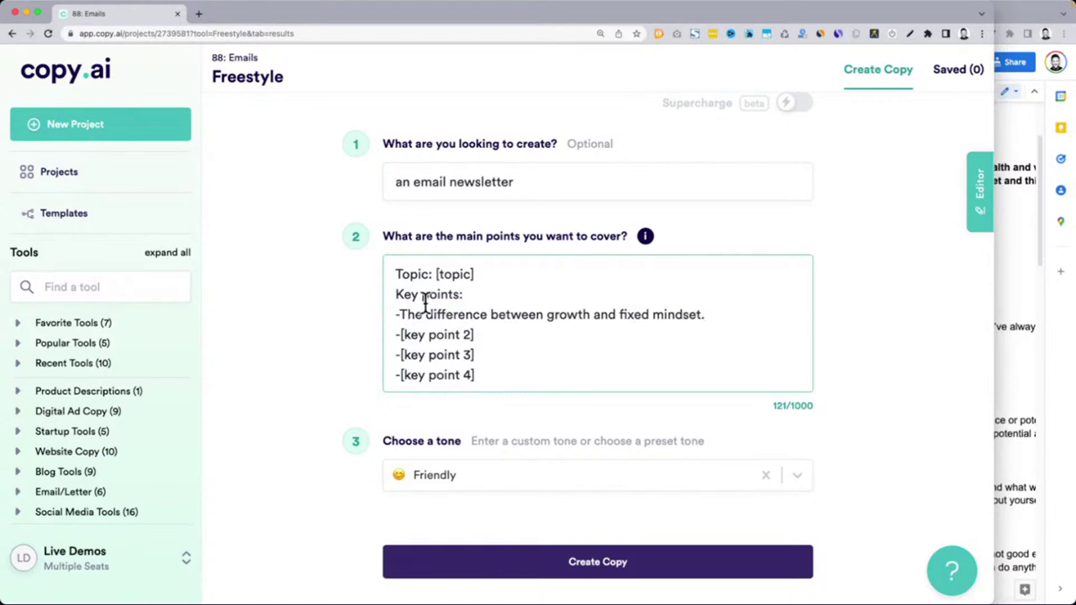
{"action": "key", "text": "cmd+grave"}
{"action": "left_click_drag", "start_coordinate": [597, 274], "coordinate": [710, 273]}
{"action": "key", "text": "cmd+c"}
{"action": "left_click", "coordinate": [439, 274]}
{"action": "left_click", "coordinate": [537, 289], "text": "shift"}
{"action": "key", "text": "cmd+v"}
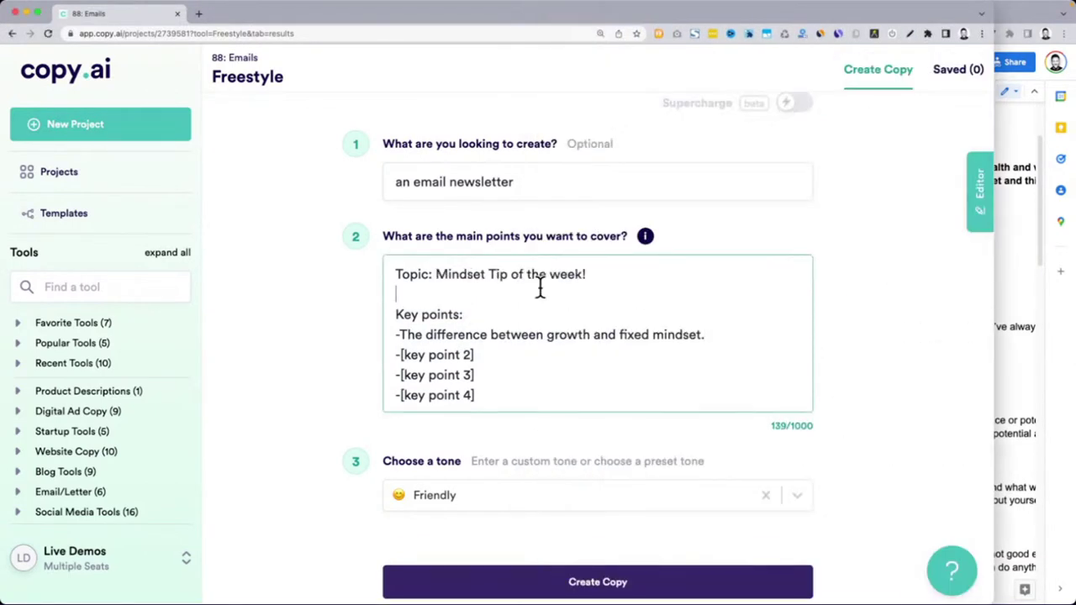
{"action": "key", "text": "BackSpace"}
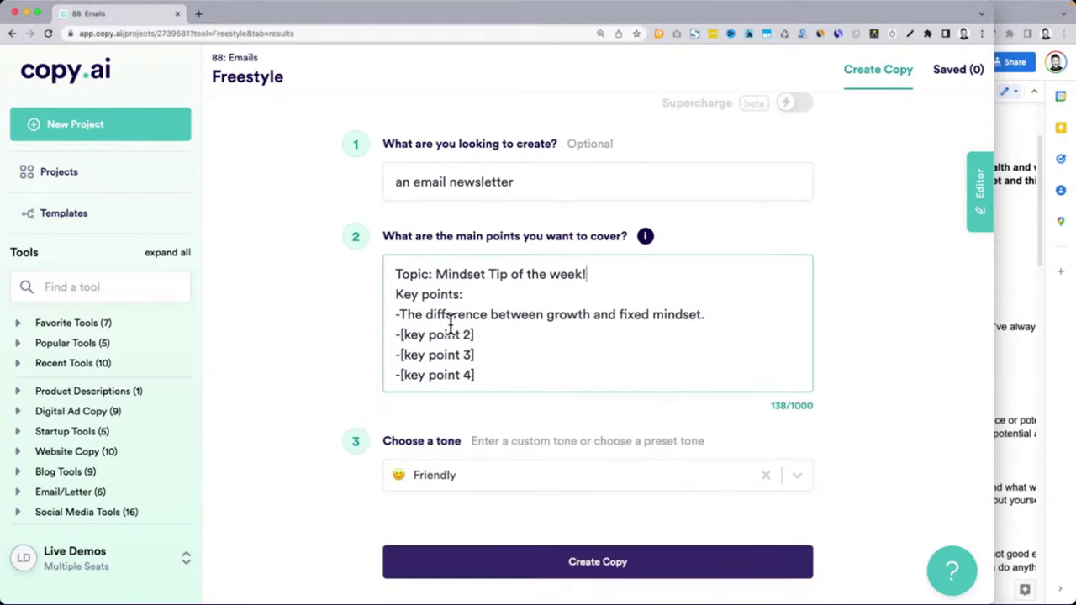
- Widen the newsletter document and copy the sentence about learning and growing being life
{"action": "left_click", "coordinate": [1054, 392]}
{"action": "scroll", "coordinate": [721, 313], "scroll_direction": "down", "scroll_amount": 5}
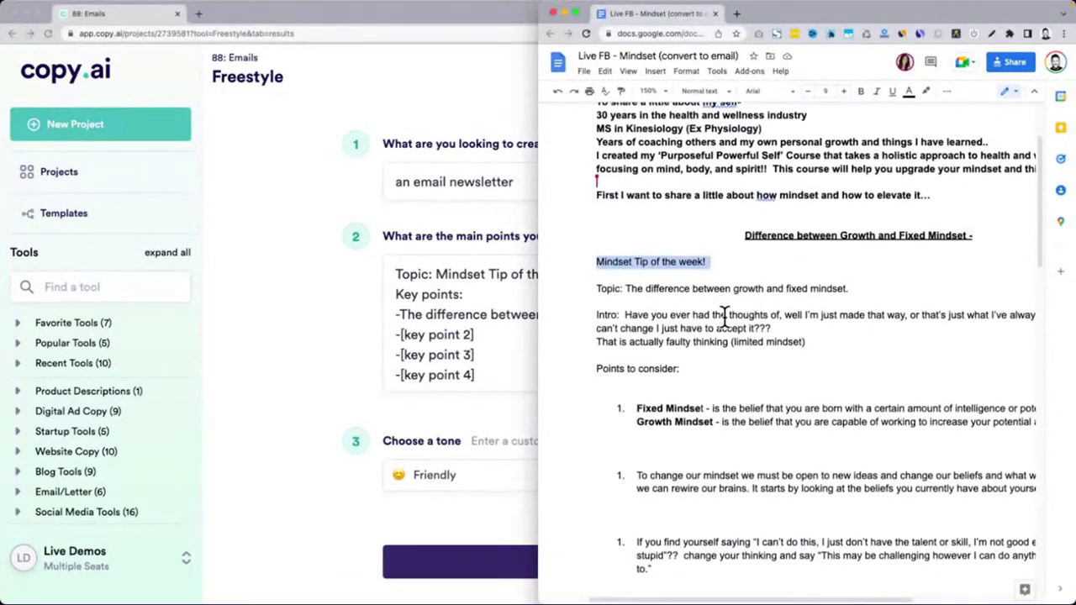
{"action": "scroll", "coordinate": [724, 316], "scroll_direction": "down", "scroll_amount": 4}
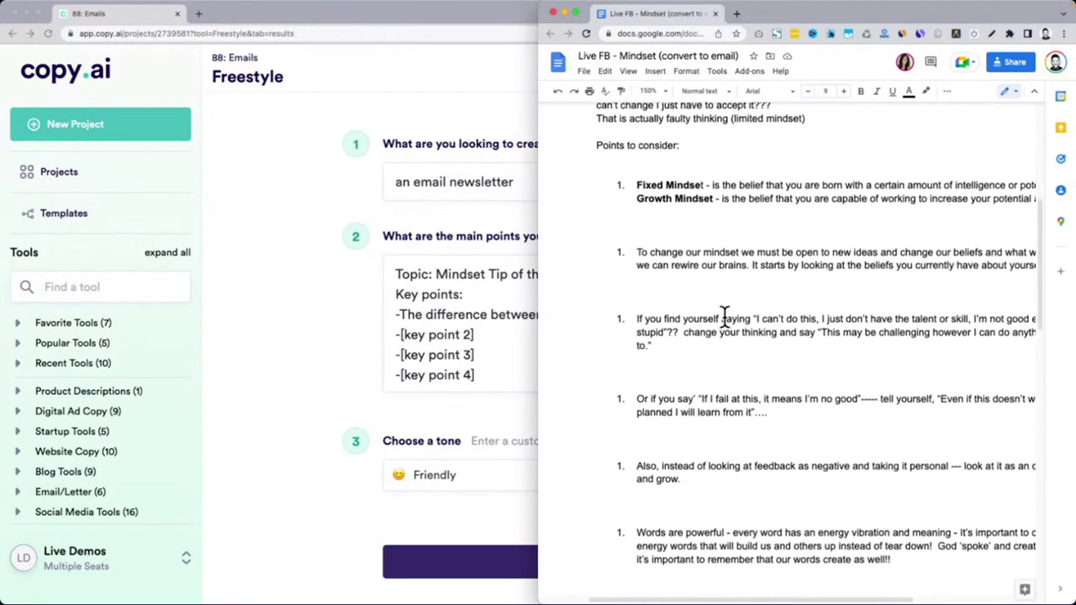
{"action": "scroll", "coordinate": [724, 320], "scroll_direction": "down", "scroll_amount": 4}
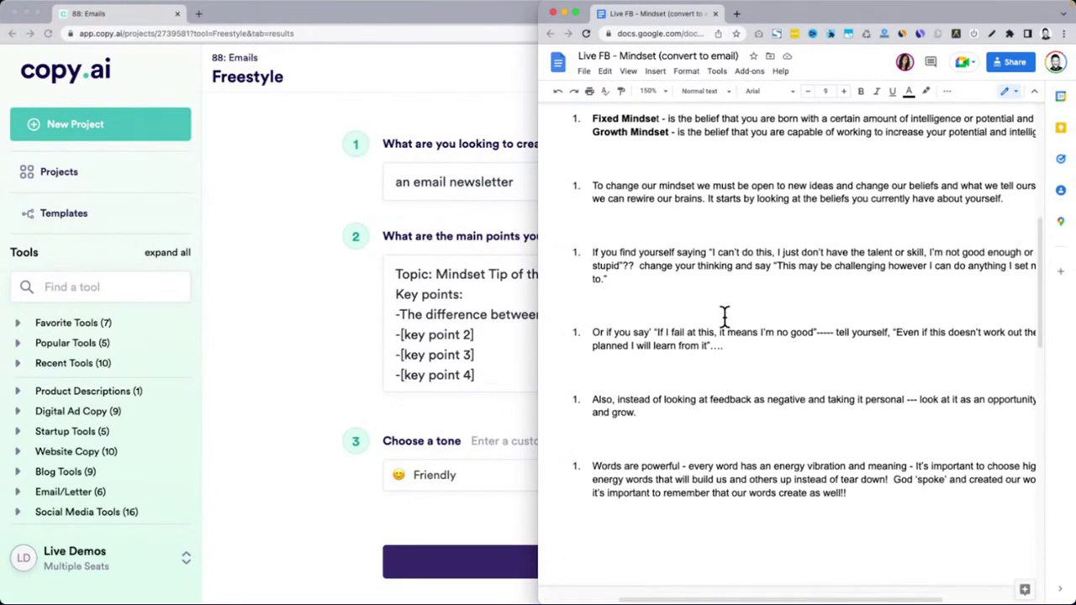
{"action": "scroll", "coordinate": [655, 378], "scroll_direction": "down", "scroll_amount": 3}
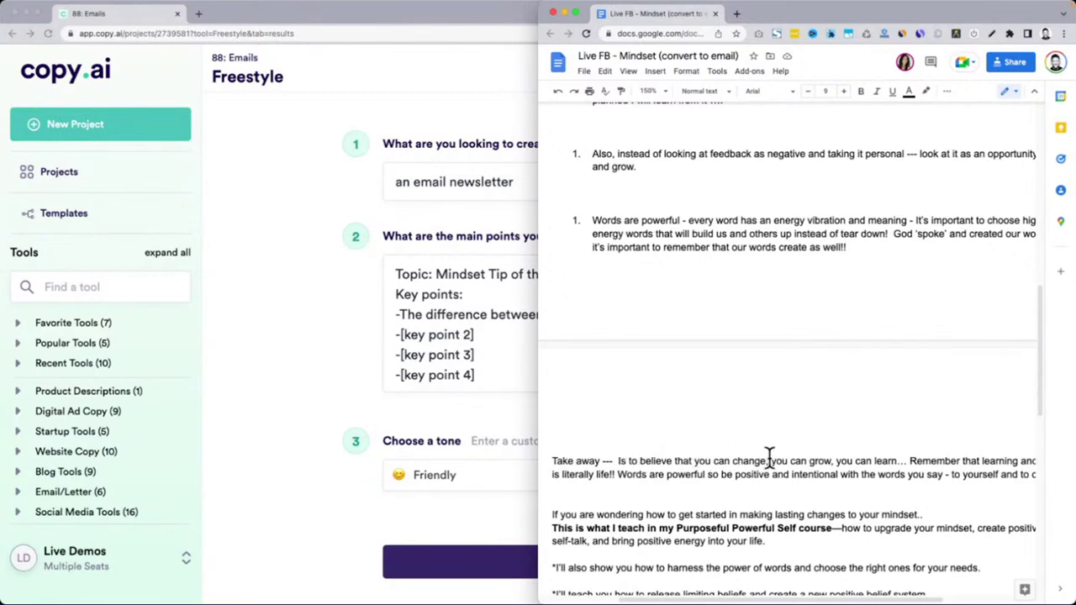
{"action": "scroll", "coordinate": [819, 458], "scroll_direction": "right", "scroll_amount": 3}
{"action": "scroll", "coordinate": [821, 456], "scroll_direction": "left", "scroll_amount": 3}
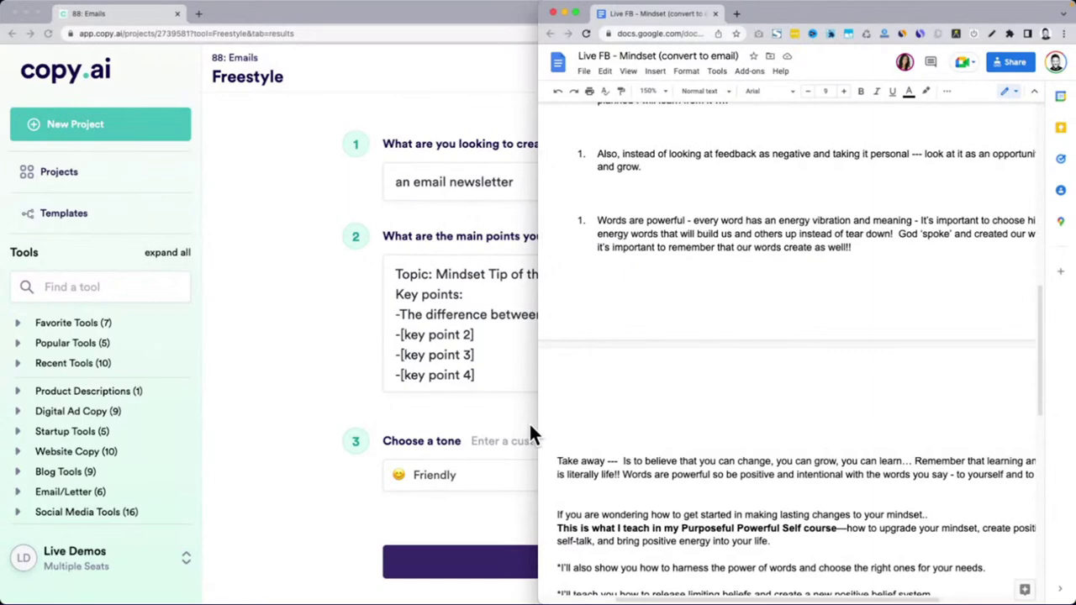
{"action": "left_click_drag", "start_coordinate": [538, 432], "coordinate": [401, 435]}
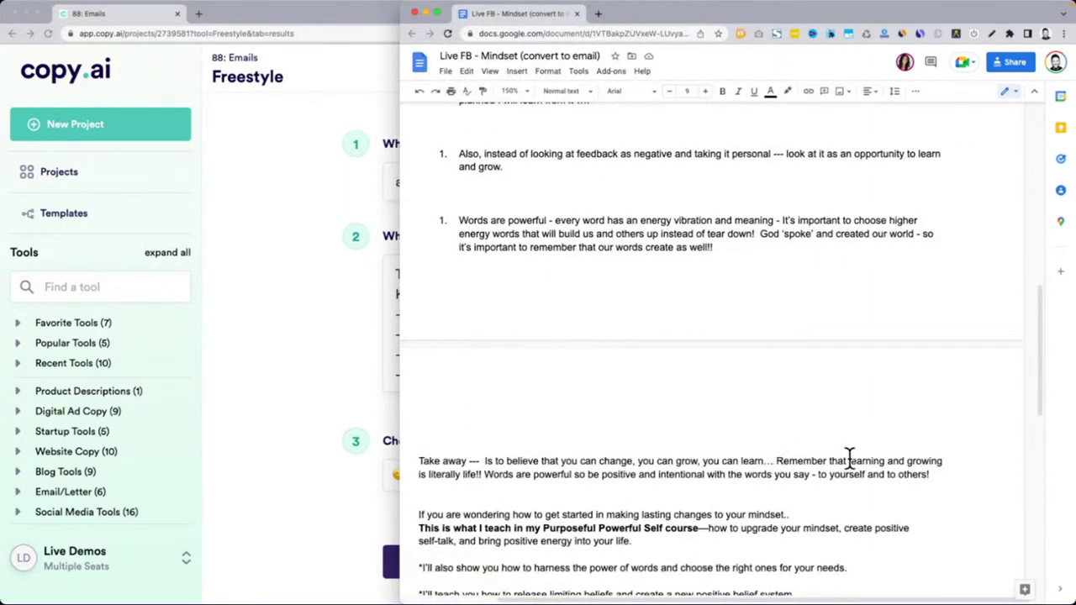
{"action": "left_click_drag", "start_coordinate": [778, 460], "coordinate": [481, 476]}
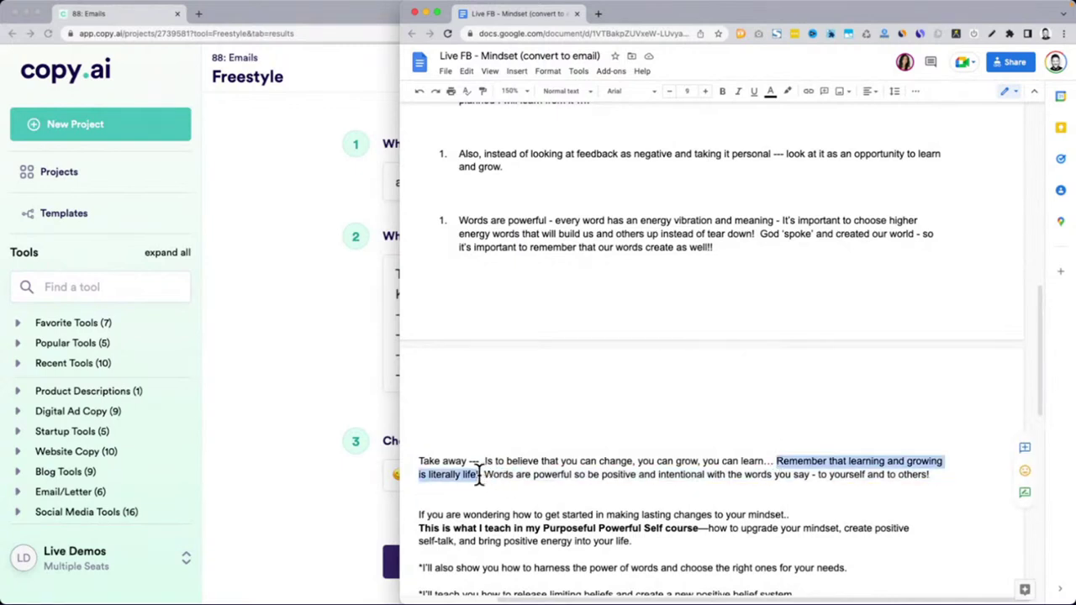
- Replace the remaining placeholders with the learning and growing sentence, '- Words are powerful', and a new dash line
{"action": "left_click", "coordinate": [389, 362]}
{"action": "left_click", "coordinate": [499, 331]}
{"action": "key", "text": "super+shift+Left"}
{"action": "key", "text": "BackSpace"}
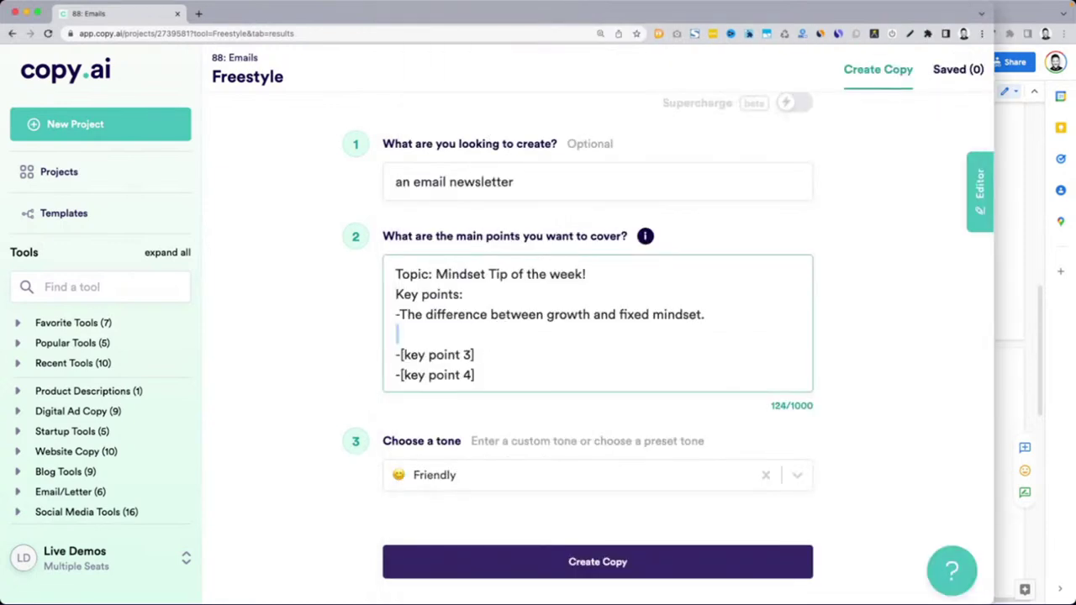
{"action": "key", "text": "super+shift+Down"}
{"action": "key", "text": "BackSpace"}
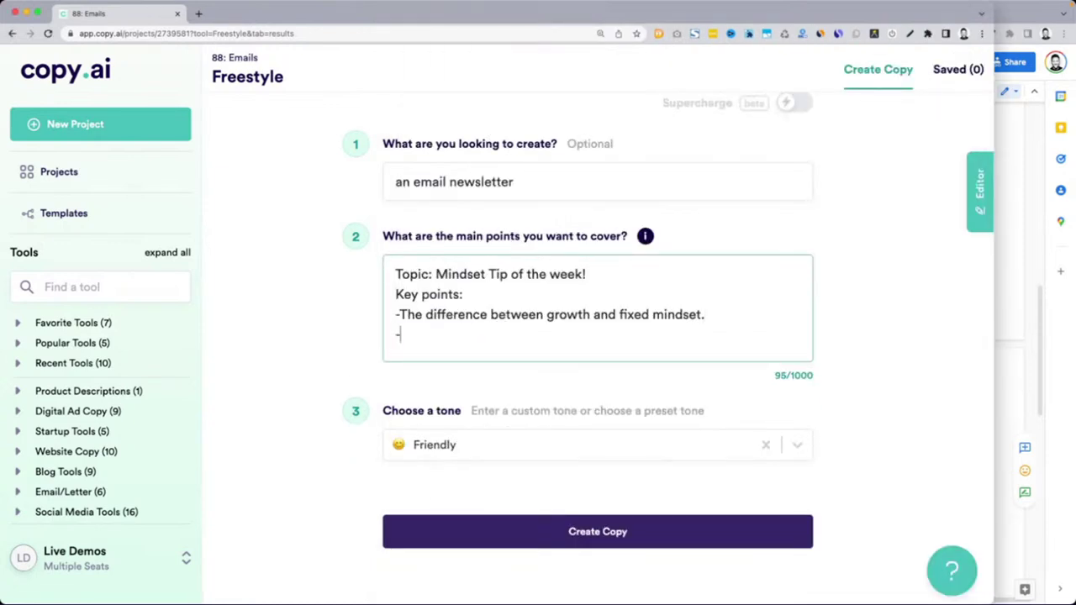
{"action": "type", "text": "Remember that learning and growing is literally life!!"}
{"action": "key", "text": "Return"}
{"action": "type", "text": "-"}
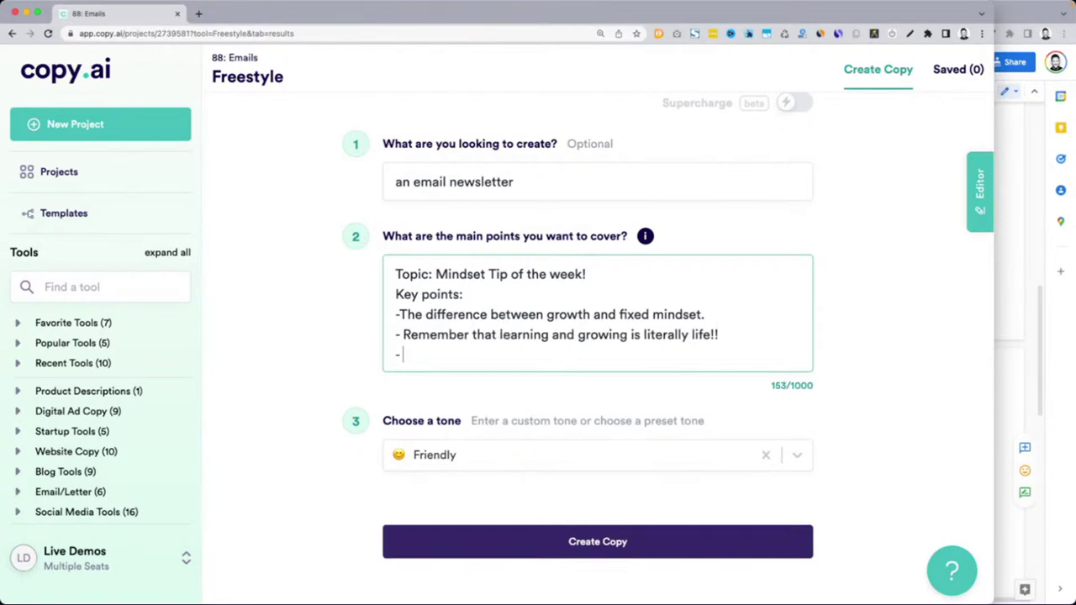
{"action": "type", "text": " Word s"}
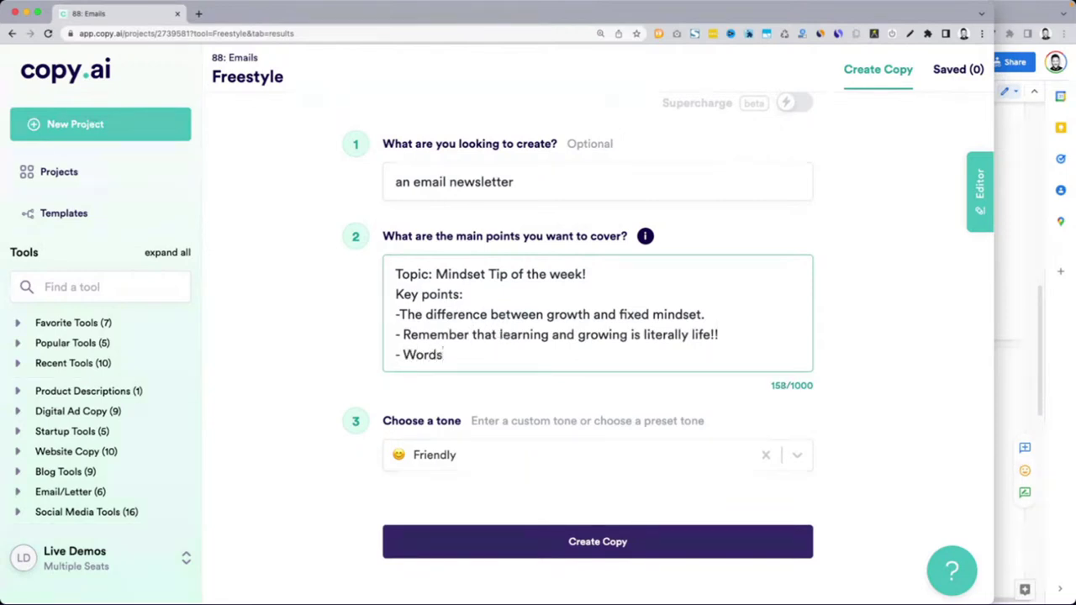
{"action": "type", "text": "are powerful"}
{"action": "key", "text": "Return"}
{"action": "type", "text": "- Self talk is the key"}
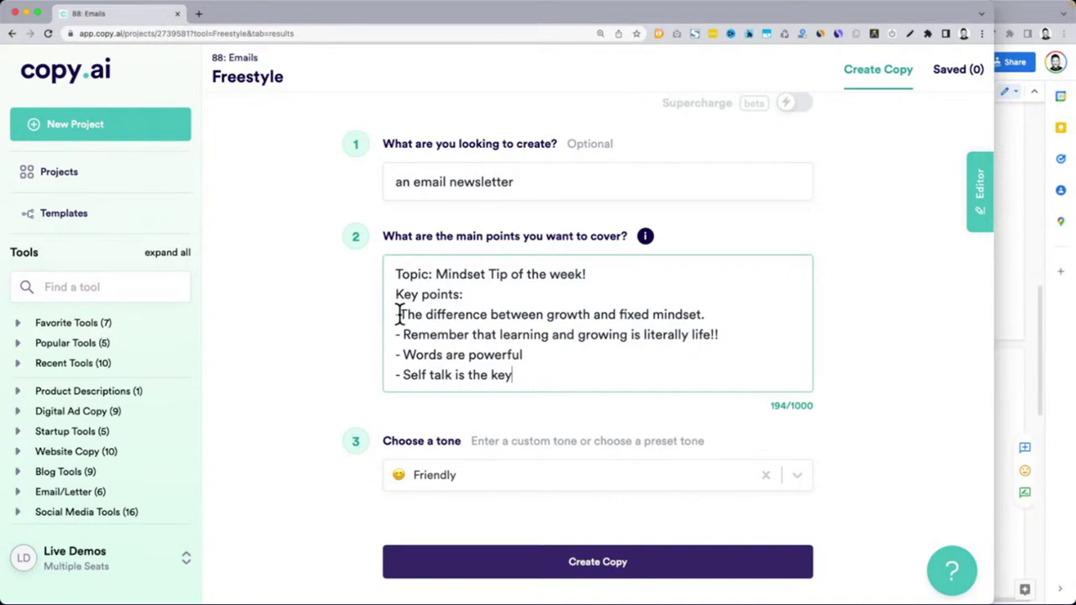
{"action": "left_click", "coordinate": [401, 314]}
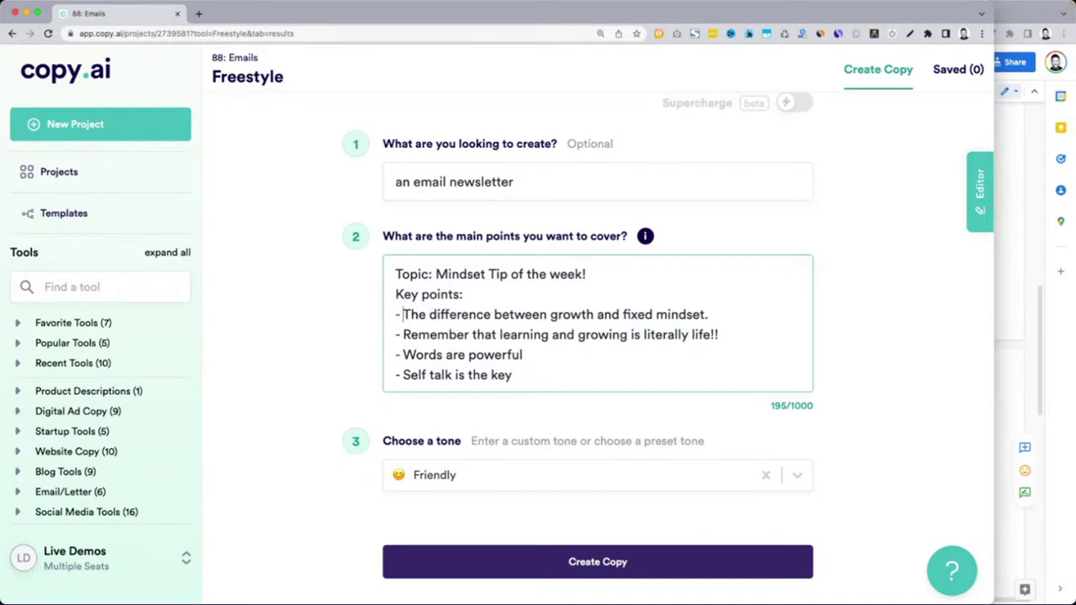
- Replace the Words are powerful point with the full sentence copied from the document
{"action": "left_click", "coordinate": [1056, 448]}
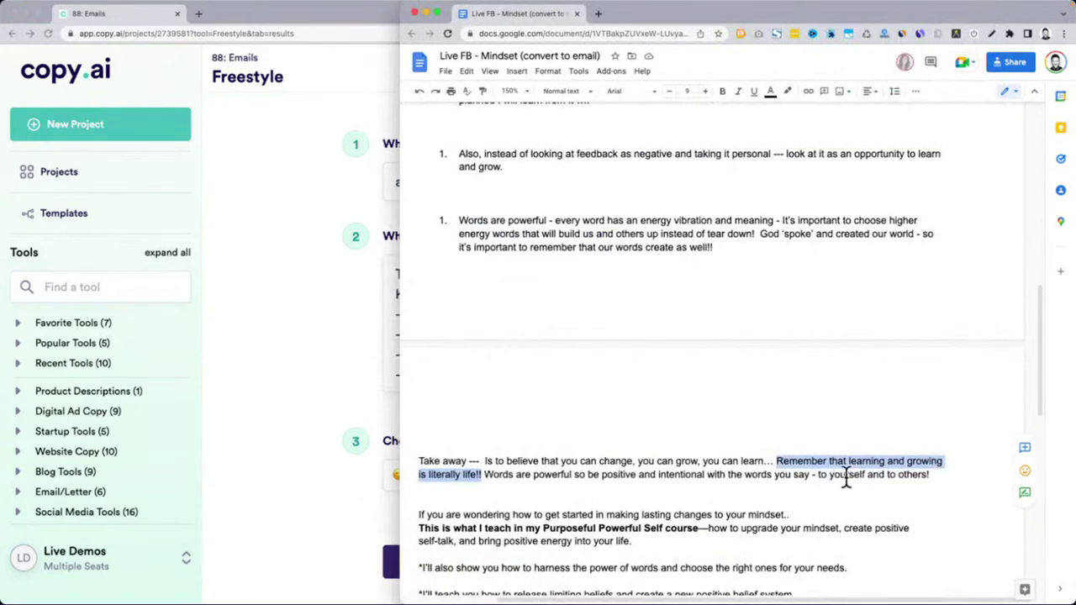
{"action": "left_click_drag", "start_coordinate": [930, 476], "coordinate": [807, 480]}
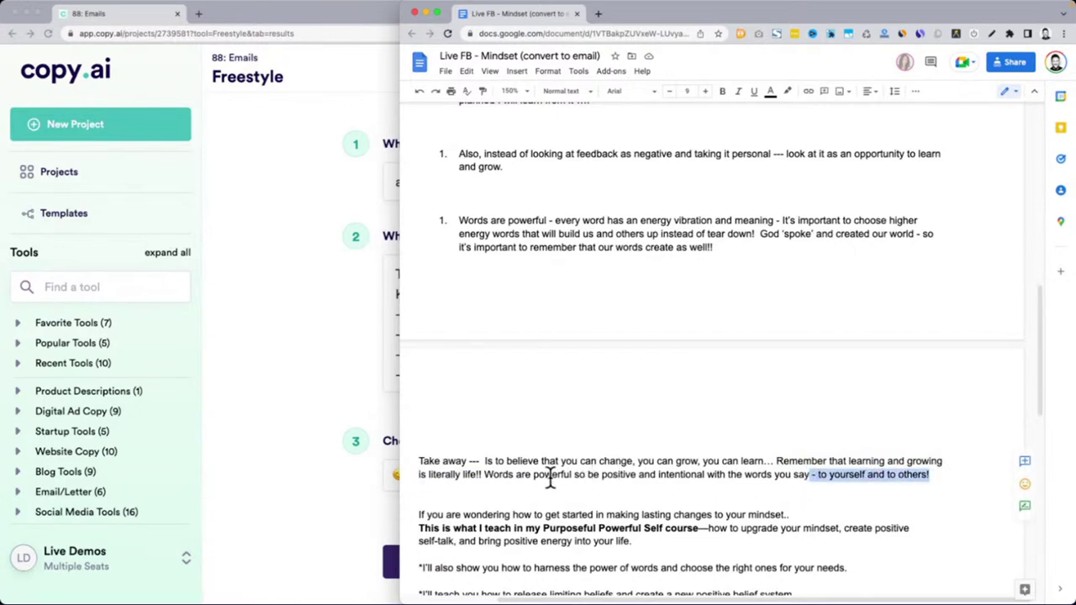
{"action": "left_click", "coordinate": [485, 476], "text": "shift"}
{"action": "key", "text": "super+c"}
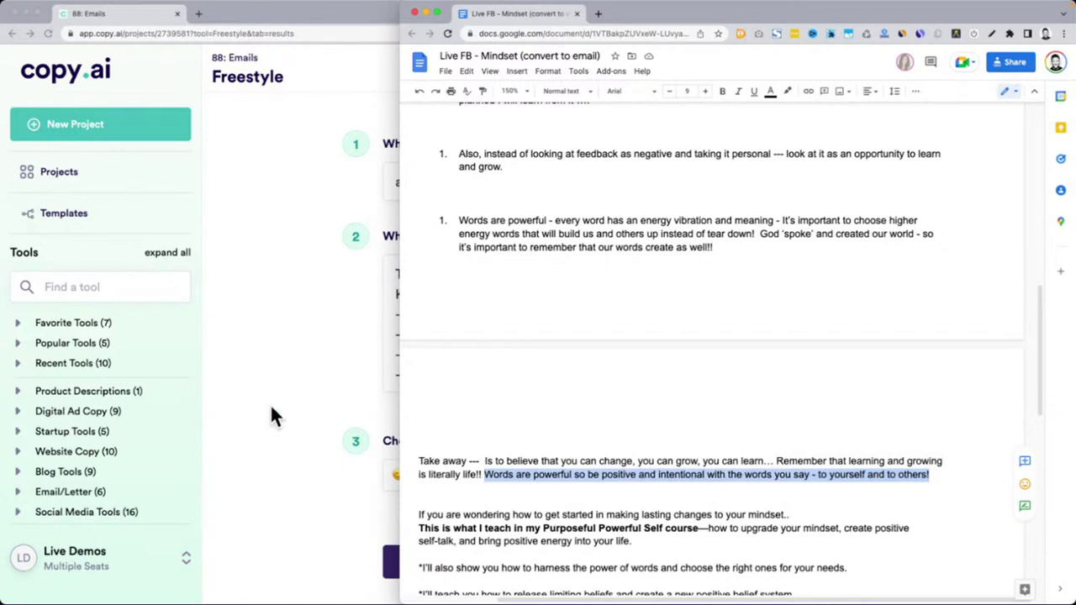
{"action": "left_click", "coordinate": [282, 414]}
{"action": "double_click", "coordinate": [414, 353]}
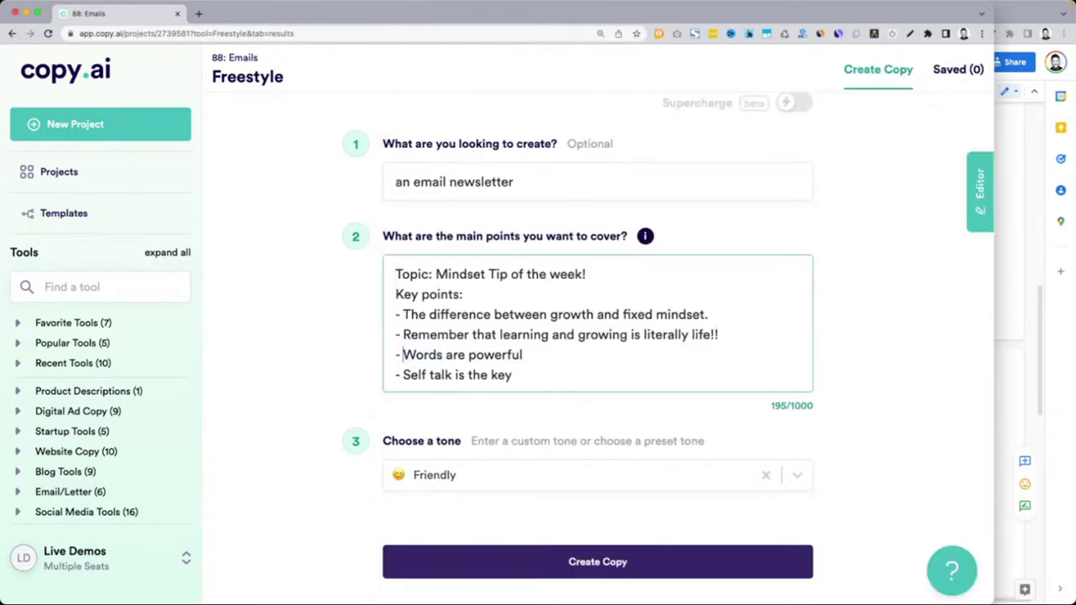
{"action": "key", "text": "shift+End"}
{"action": "key", "text": "super+v"}
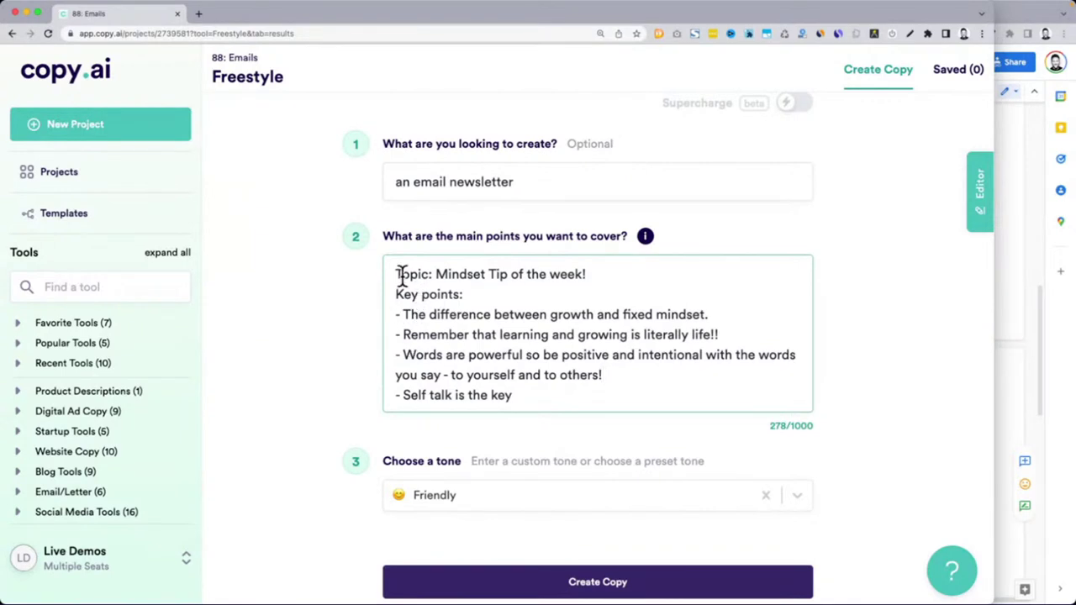
{"action": "left_click_drag", "start_coordinate": [398, 272], "coordinate": [484, 326]}
{"action": "left_click", "coordinate": [321, 345]}
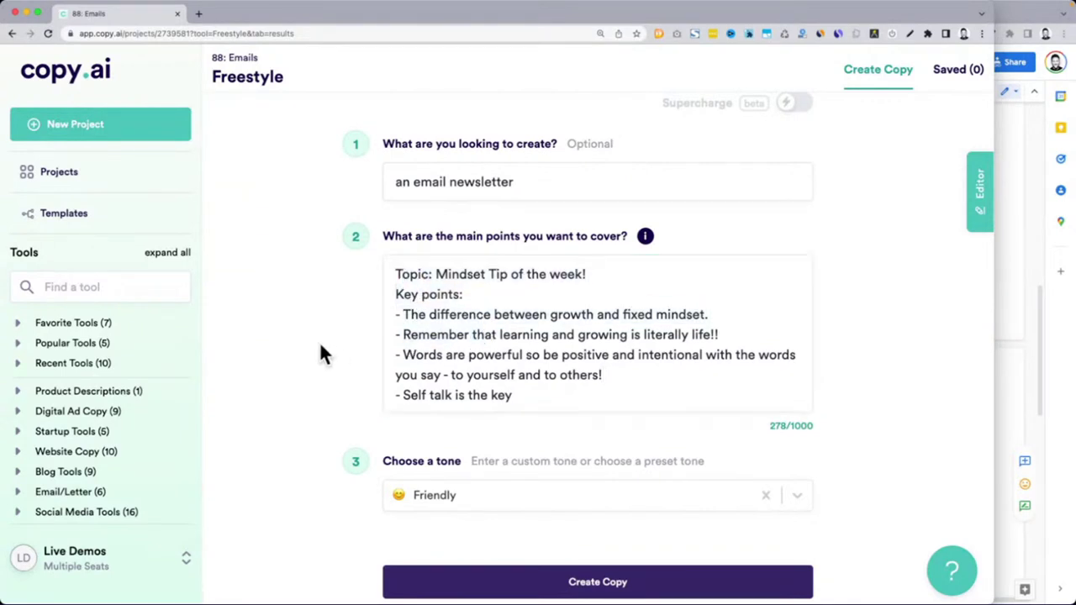
- Keep the Friendly tone, run Create Copy, and select all the main points text
{"action": "scroll", "coordinate": [319, 353], "scroll_direction": "down", "scroll_amount": 2}
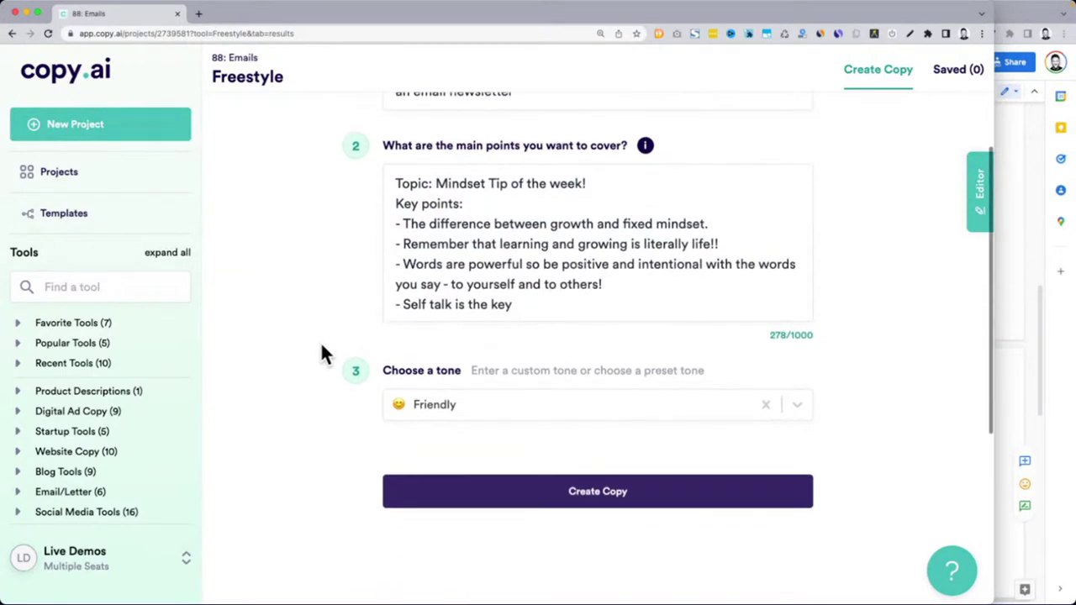
{"action": "left_click", "coordinate": [441, 403]}
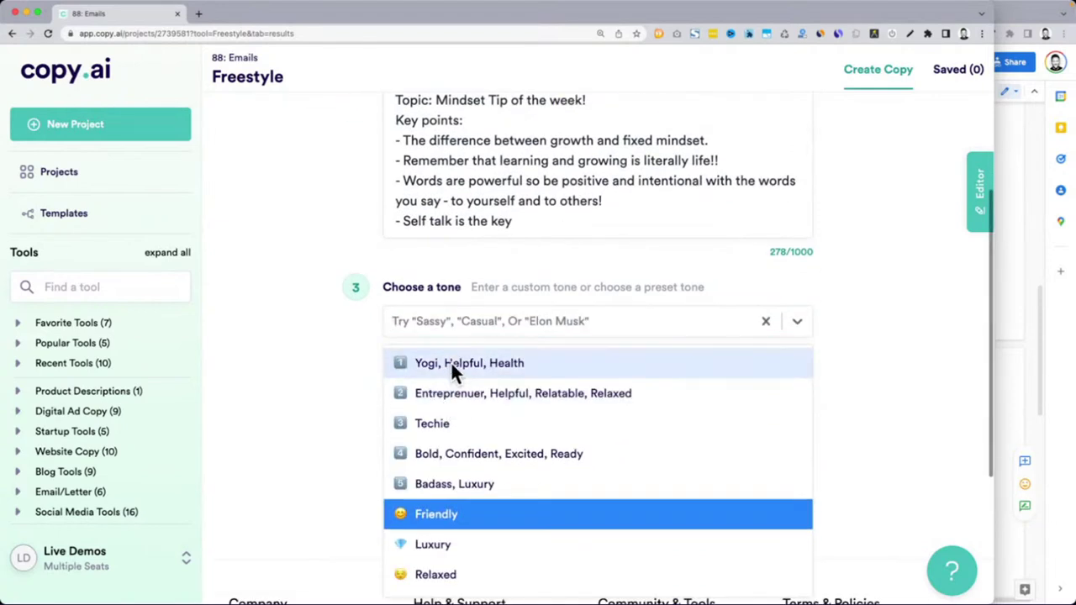
{"action": "scroll", "coordinate": [458, 441], "scroll_direction": "down", "scroll_amount": 2}
{"action": "scroll", "coordinate": [459, 444], "scroll_direction": "down", "scroll_amount": 2}
{"action": "scroll", "coordinate": [458, 441], "scroll_direction": "up", "scroll_amount": 4}
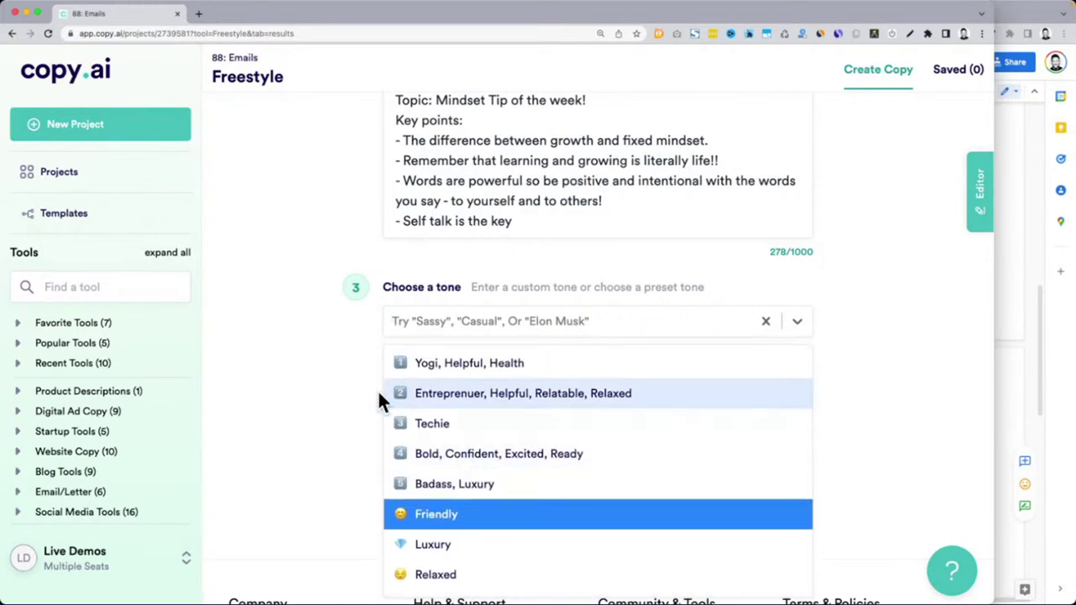
{"action": "left_click", "coordinate": [316, 375]}
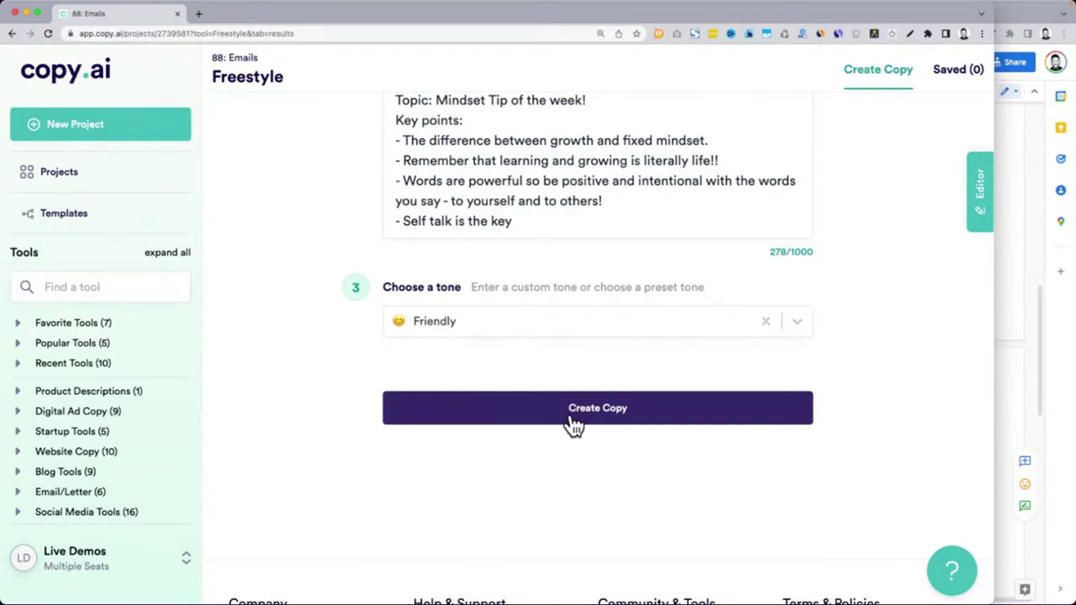
{"action": "left_click", "coordinate": [569, 419]}
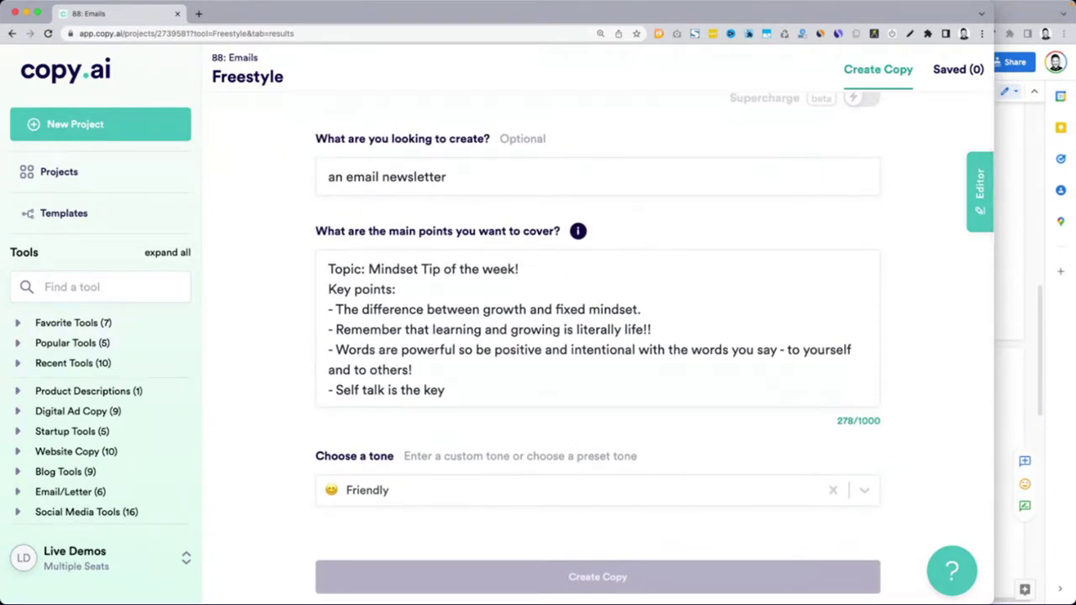
{"action": "left_click", "coordinate": [415, 387]}
{"action": "left_click_drag", "start_coordinate": [468, 385], "coordinate": [329, 271]}
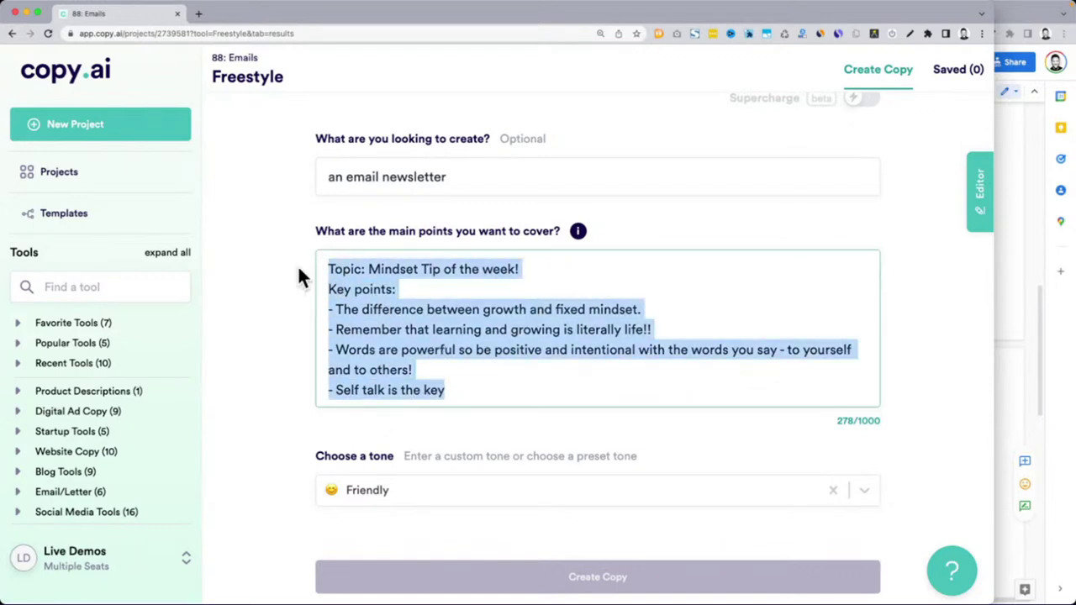
{"action": "scroll", "coordinate": [302, 278], "scroll_direction": "down", "scroll_amount": 6}
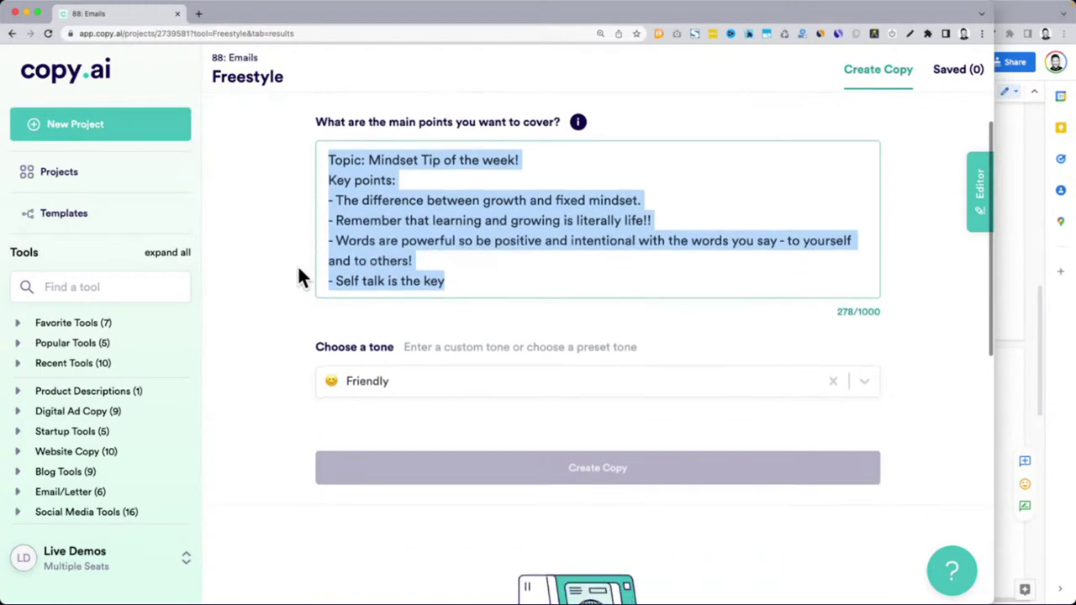
{"action": "scroll", "coordinate": [302, 277], "scroll_direction": "down", "scroll_amount": 5}
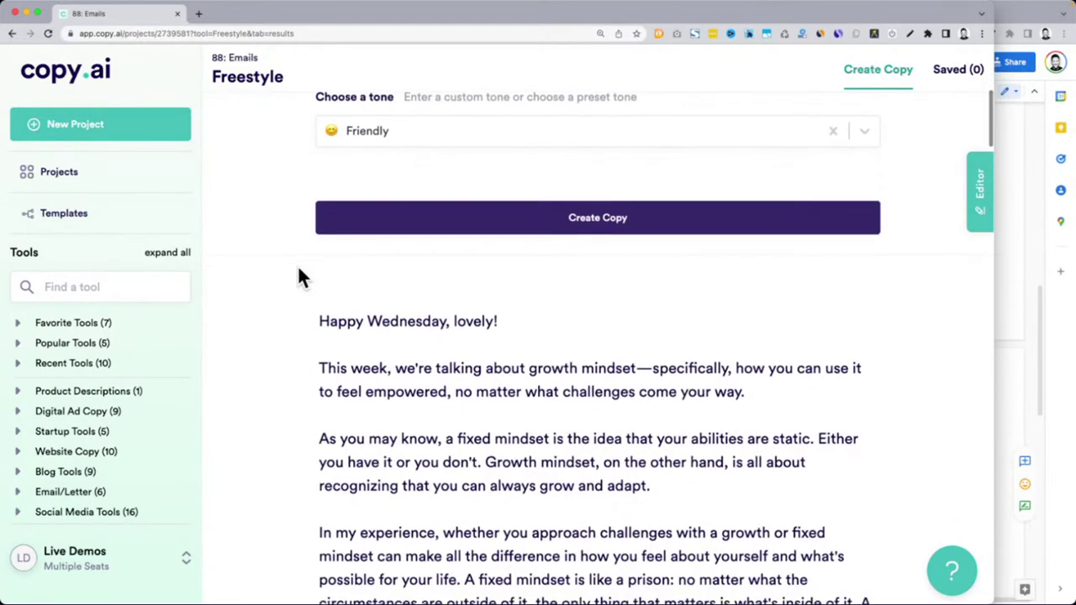
{"action": "scroll", "coordinate": [299, 277], "scroll_direction": "down", "scroll_amount": 2}
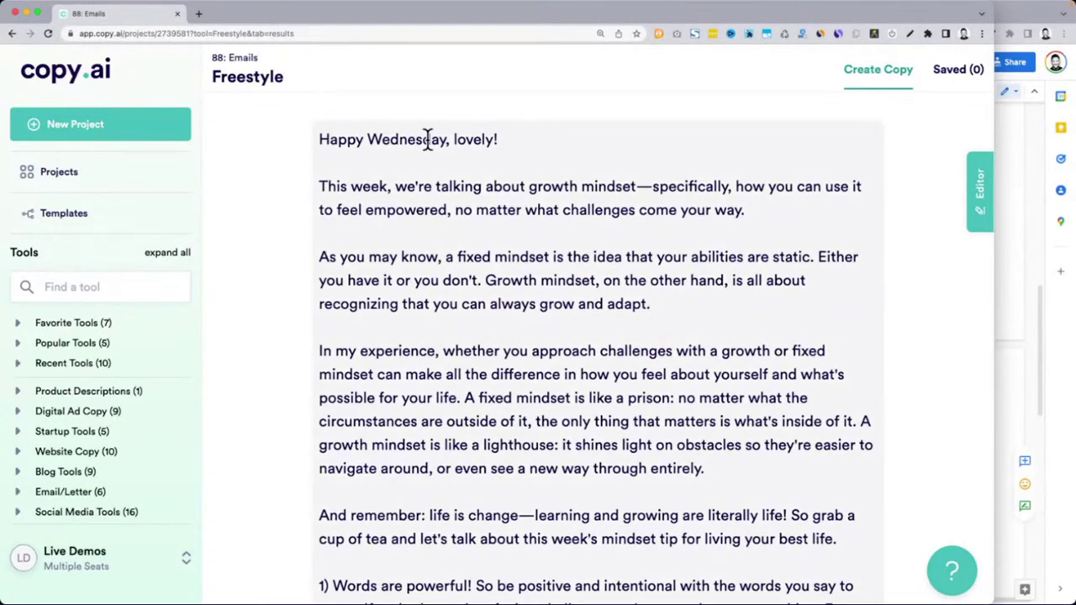
{"action": "left_click_drag", "start_coordinate": [367, 138], "coordinate": [495, 141]}
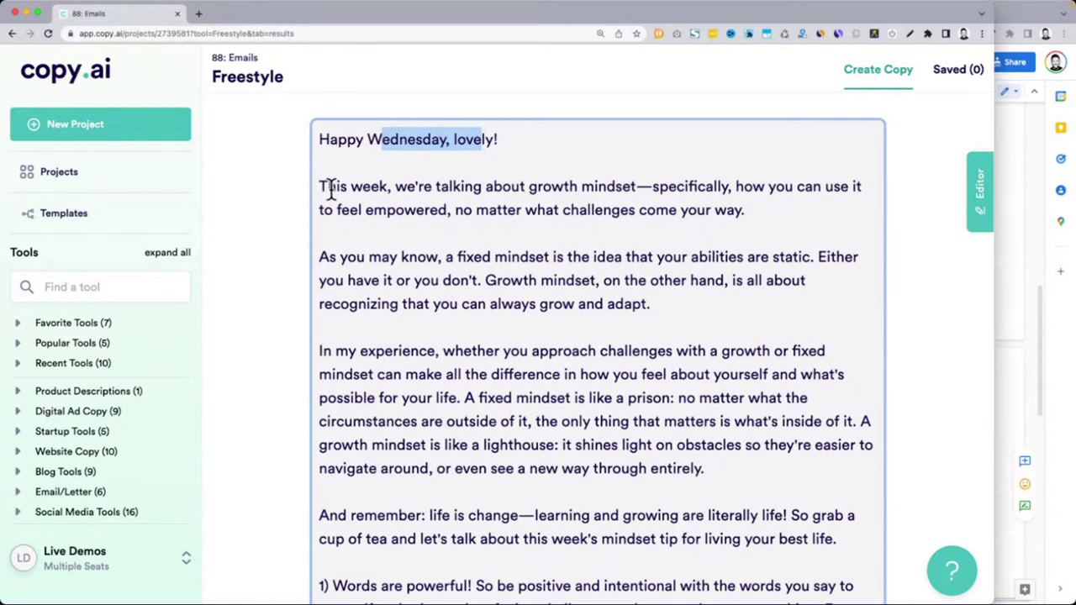
{"action": "left_click_drag", "start_coordinate": [366, 210], "coordinate": [763, 216]}
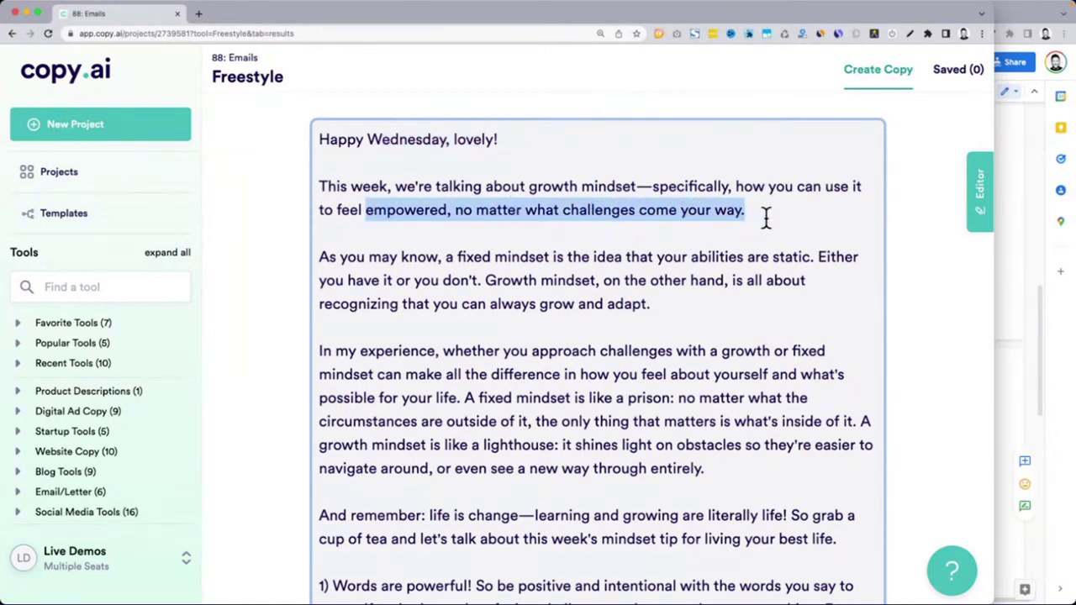
{"action": "left_click_drag", "start_coordinate": [328, 257], "coordinate": [664, 256]}
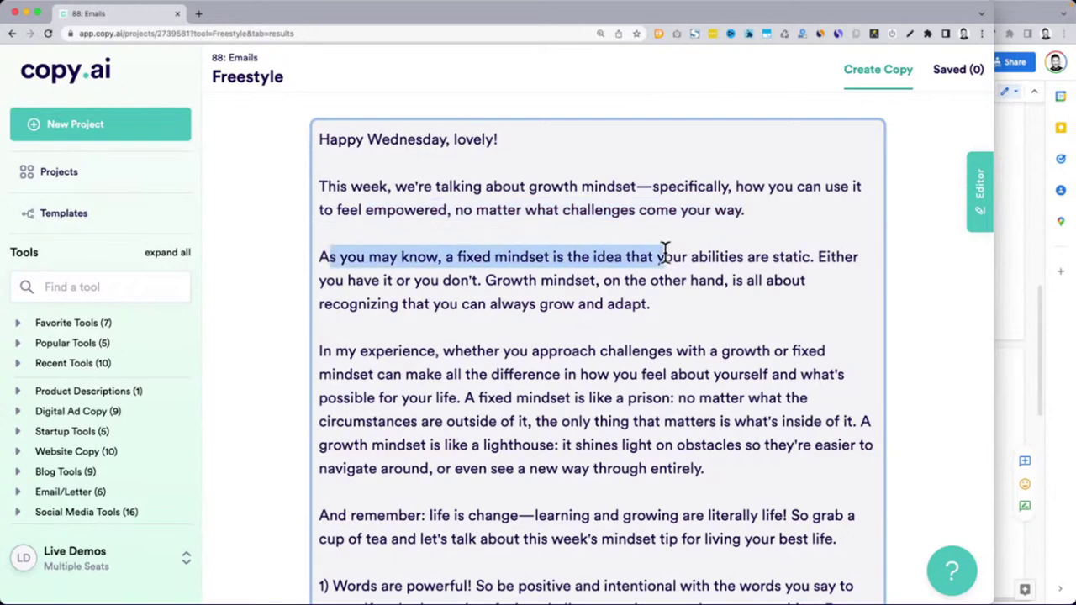
{"action": "scroll", "coordinate": [507, 277], "scroll_direction": "down", "scroll_amount": 2}
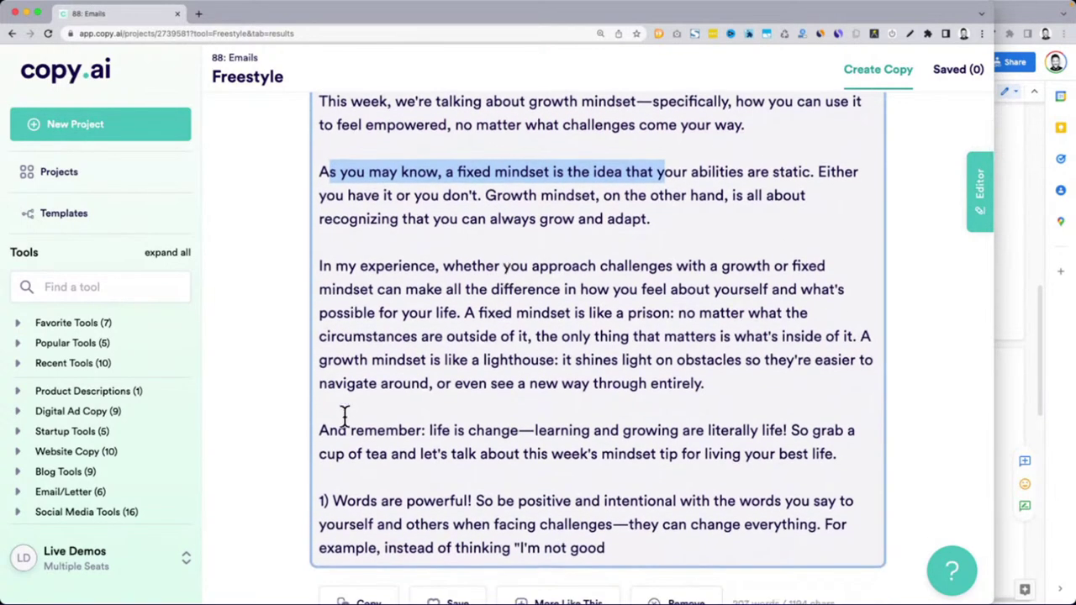
{"action": "scroll", "coordinate": [345, 411], "scroll_direction": "down", "scroll_amount": 1}
{"action": "scroll", "coordinate": [390, 306], "scroll_direction": "up", "scroll_amount": 2}
{"action": "scroll", "coordinate": [395, 252], "scroll_direction": "up", "scroll_amount": 1}
{"action": "left_click", "coordinate": [410, 188]}
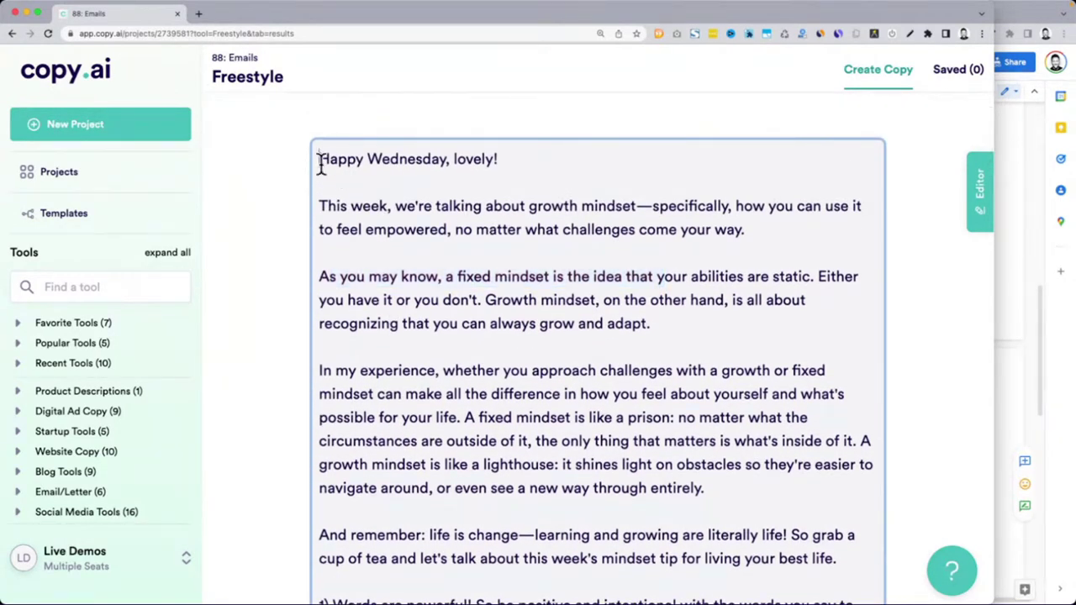
{"action": "left_click_drag", "start_coordinate": [320, 161], "coordinate": [697, 338]}
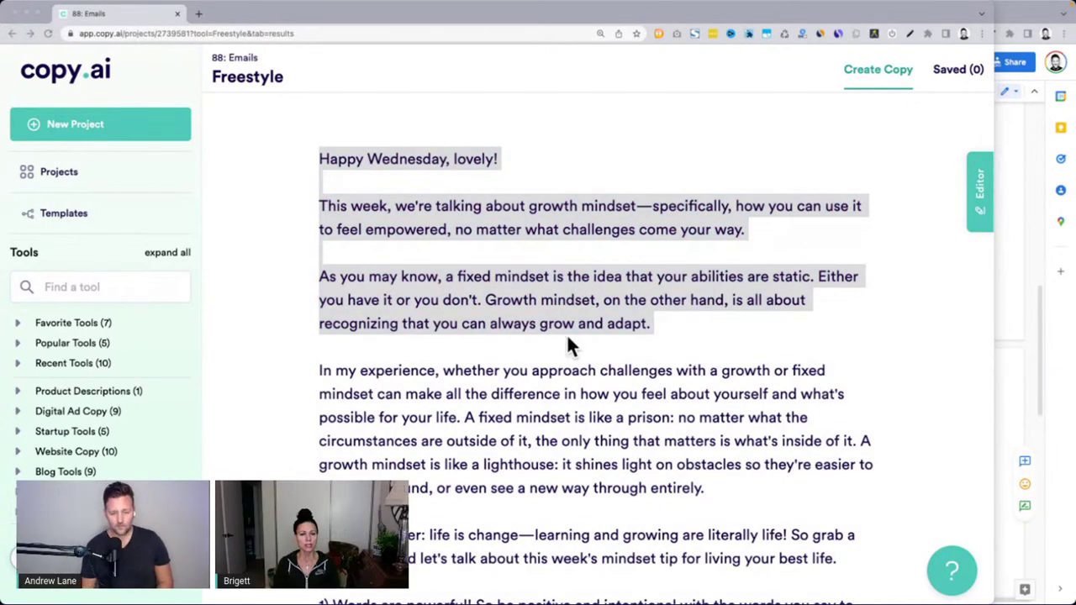
{"action": "scroll", "coordinate": [276, 297], "scroll_direction": "down", "scroll_amount": 3}
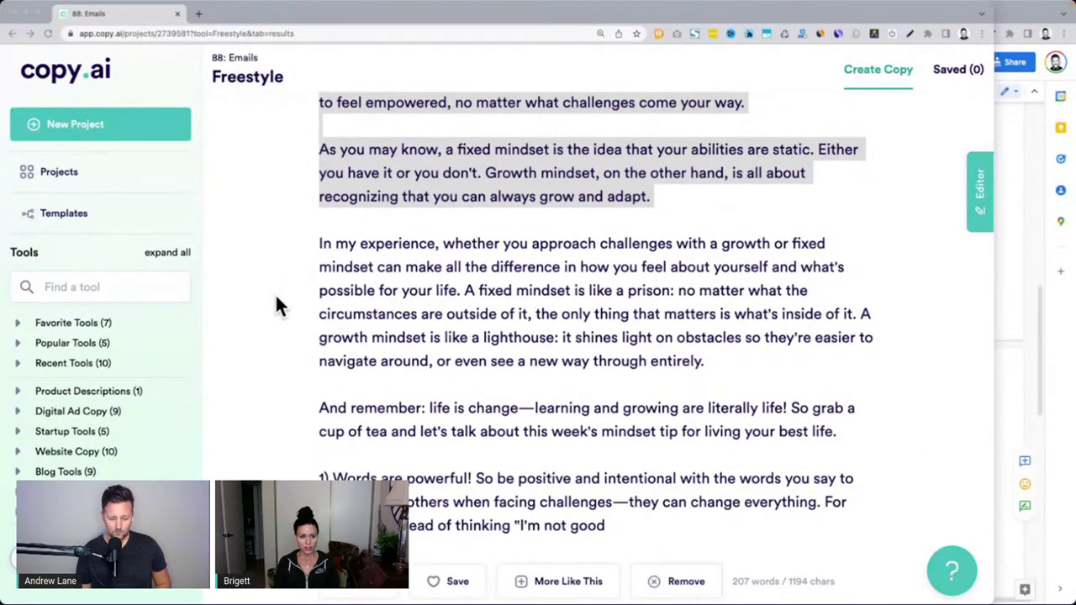
{"action": "scroll", "coordinate": [275, 298], "scroll_direction": "down", "scroll_amount": 2}
{"action": "scroll", "coordinate": [277, 306], "scroll_direction": "down", "scroll_amount": 5}
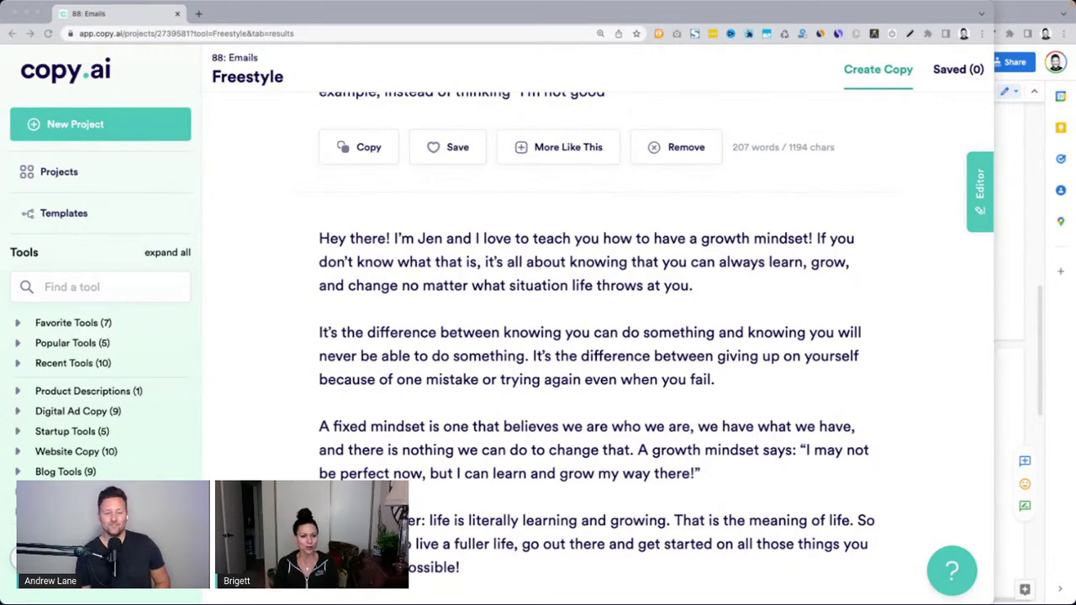
{"action": "scroll", "coordinate": [536, 332], "scroll_direction": "down", "scroll_amount": 3}
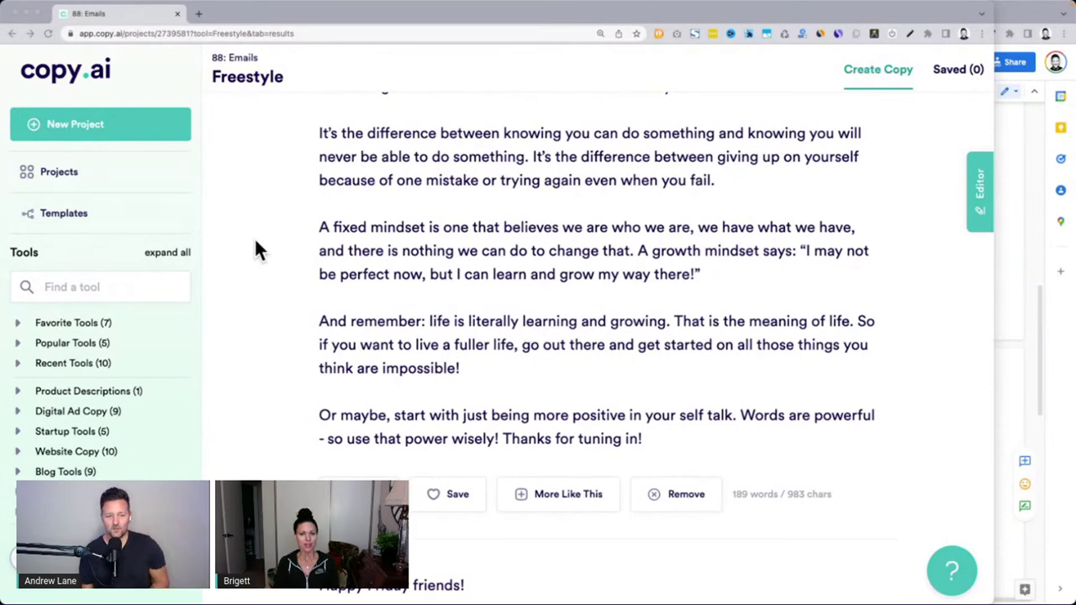
{"action": "scroll", "coordinate": [255, 237], "scroll_direction": "up", "scroll_amount": 15}
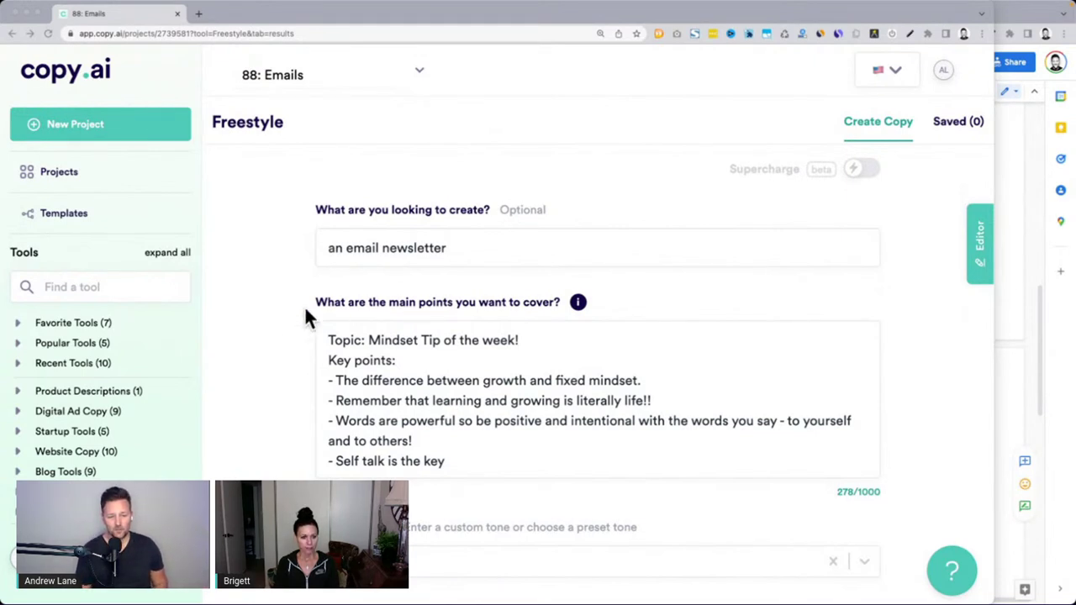
- Add the template's Purpose line to the brief: persuade the reader to click the link and watch the video
{"action": "left_click", "coordinate": [277, 335]}
{"action": "left_click_drag", "start_coordinate": [995, 260], "coordinate": [1045, 262]}
{"action": "left_click", "coordinate": [1027, 261]}
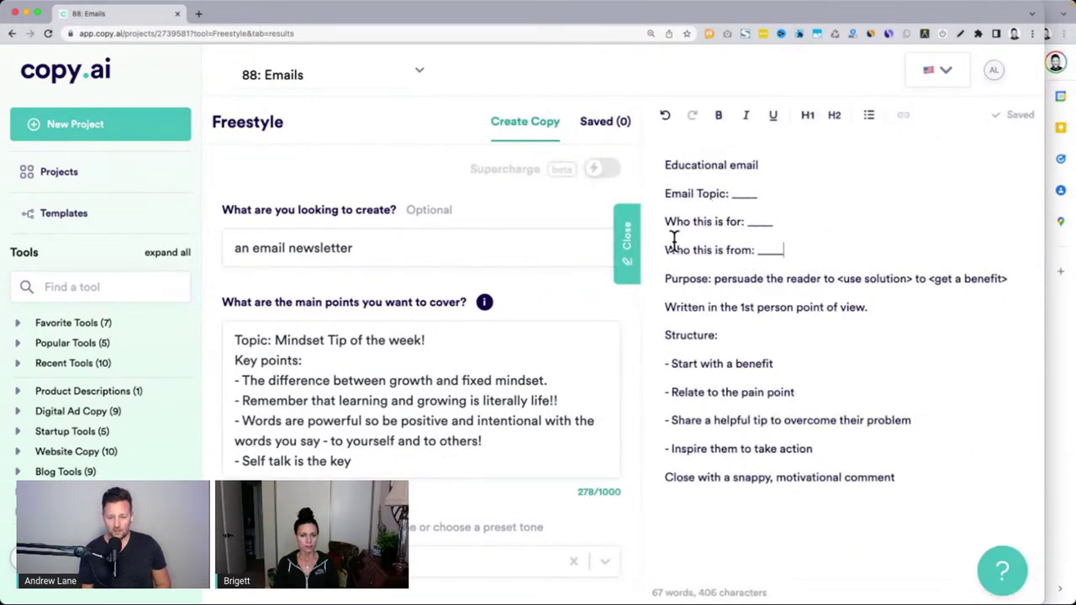
{"action": "left_click_drag", "start_coordinate": [661, 279], "coordinate": [832, 280]}
{"action": "key", "text": "ctrl+c"}
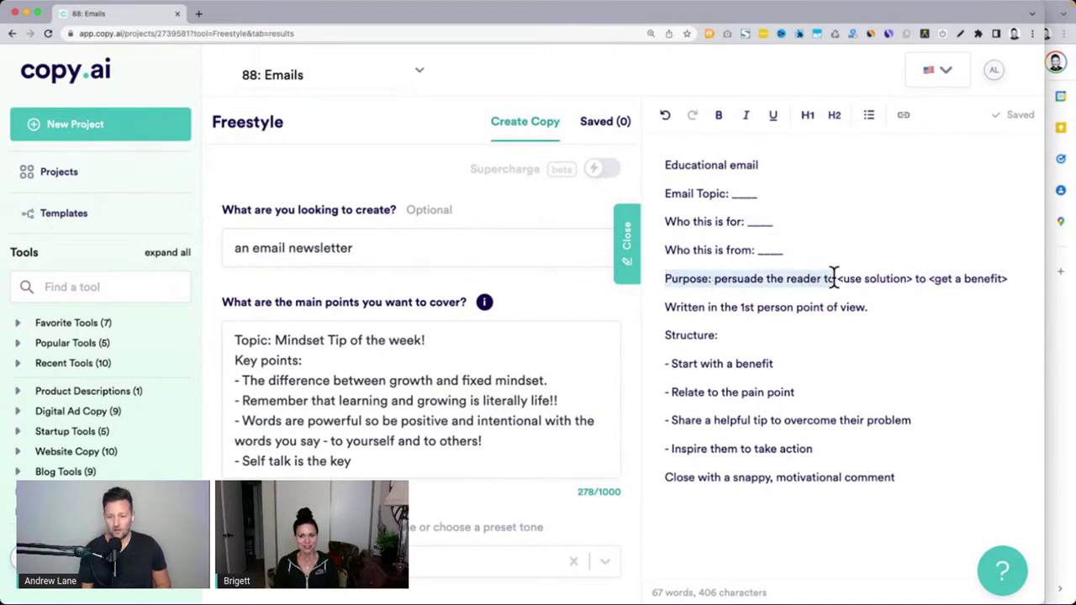
{"action": "left_click", "coordinate": [470, 376]}
{"action": "left_click", "coordinate": [446, 339]}
{"action": "key", "text": "Return"}
{"action": "key", "text": "ctrl+v"}
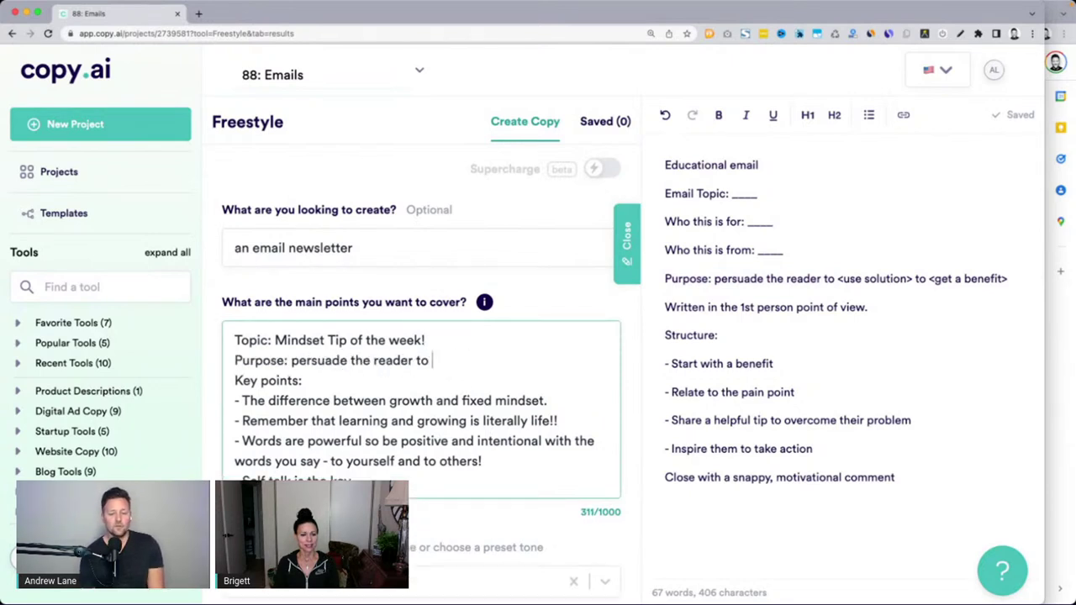
{"action": "type", "text": "watch the video"}
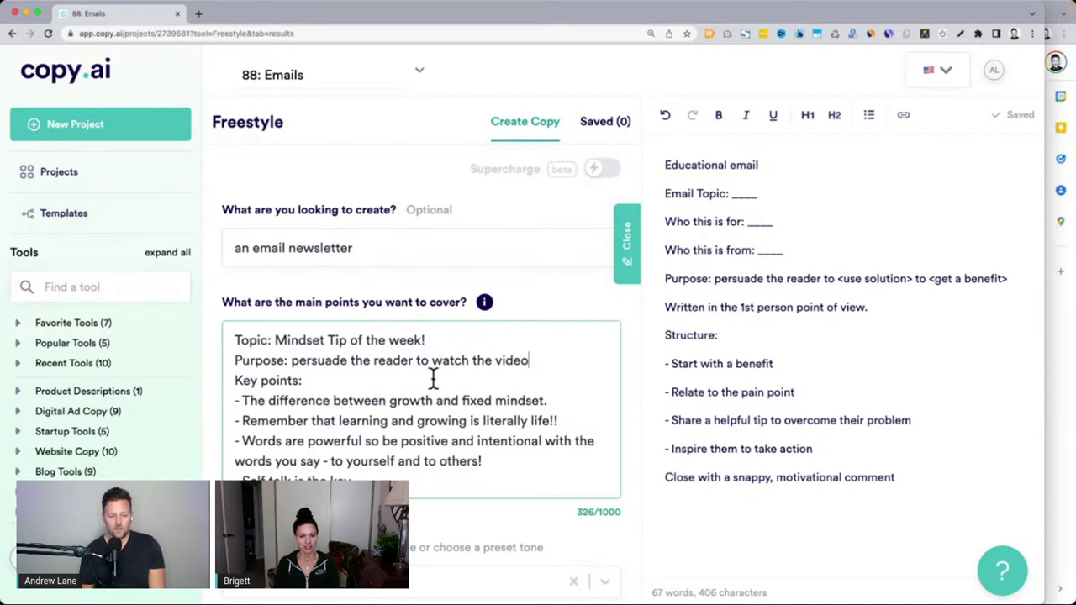
{"action": "left_click", "coordinate": [432, 364]}
{"action": "type", "text": "click the link "}
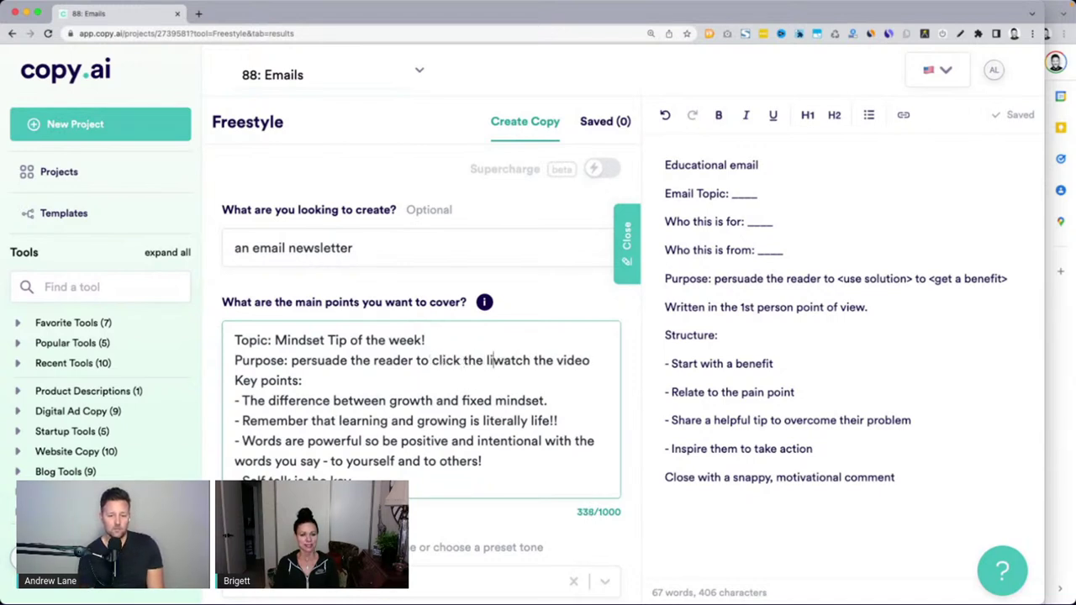
{"action": "type", "text": "and"}
- Paste the template's 'Who this is from:' line after the topic
{"action": "left_click", "coordinate": [702, 251]}
{"action": "left_click", "coordinate": [483, 335]}
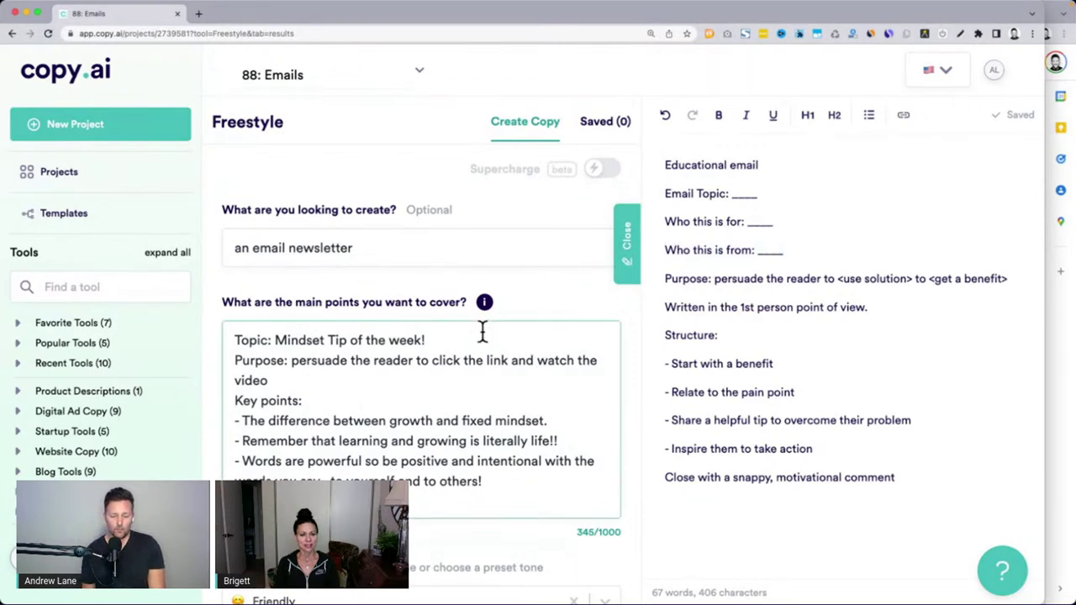
{"action": "type", "text": "Who this is from: ____"}
- Fill the Who this is from line with the sender's name
{"action": "key", "text": "BackSpace"}
{"action": "key", "text": "BackSpace"}
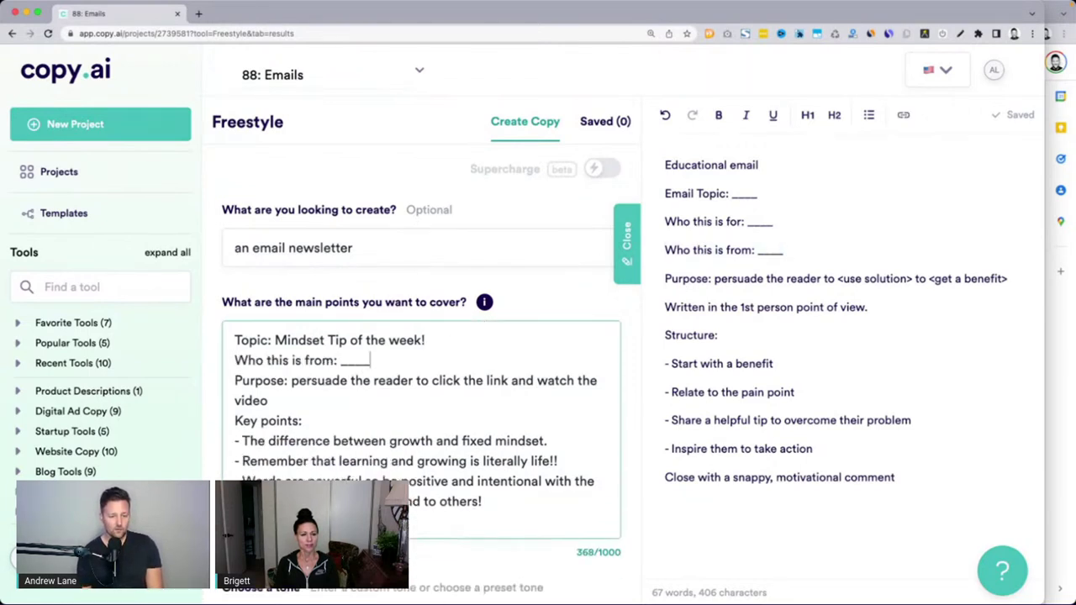
{"action": "left_click_drag", "start_coordinate": [340, 359], "coordinate": [372, 360]}
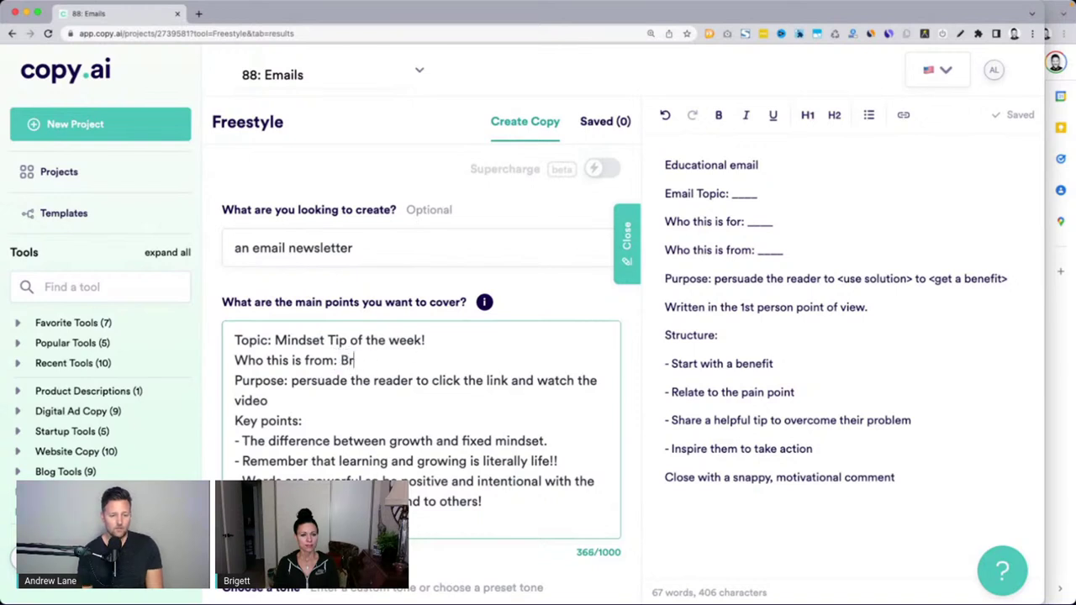
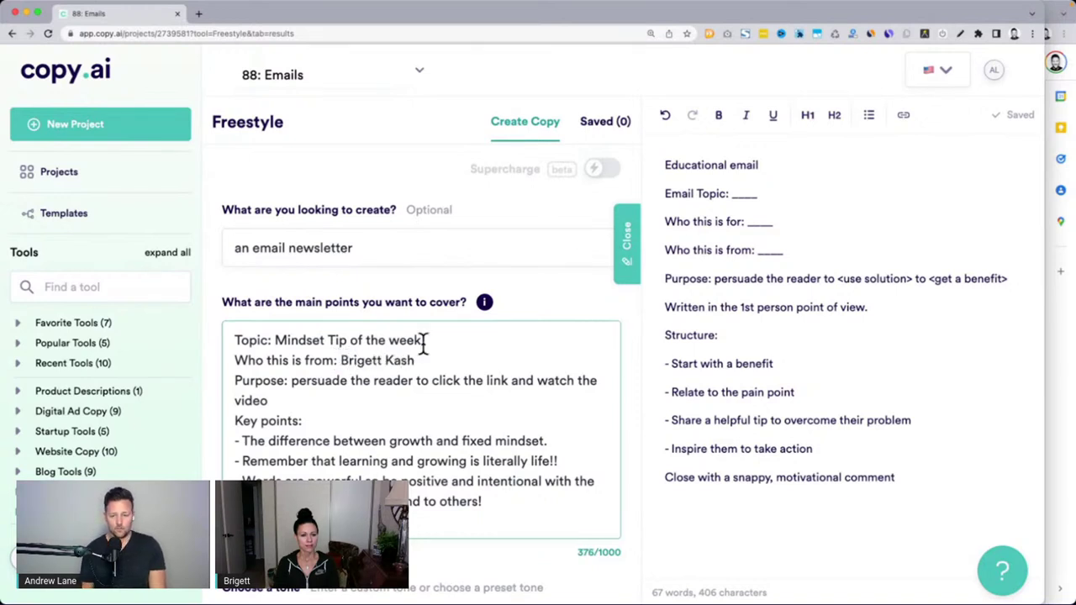
- Add a Who this is for line starting 'My newsletter subscribers who are interested in creating positive'
{"action": "left_click", "coordinate": [753, 222]}
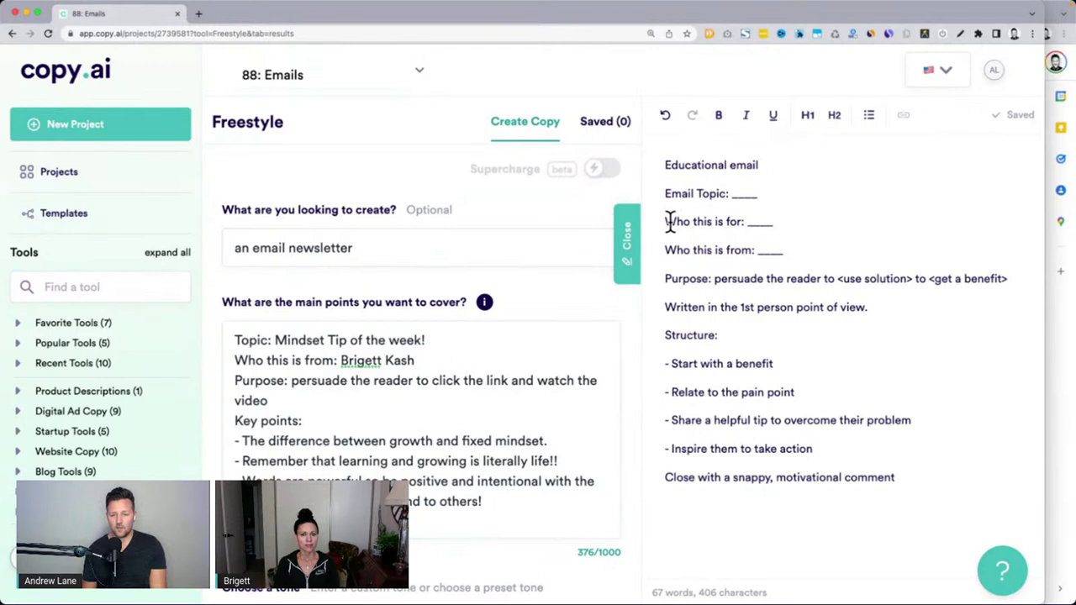
{"action": "left_click", "coordinate": [744, 221], "text": "shift"}
{"action": "key", "text": "ctrl+c"}
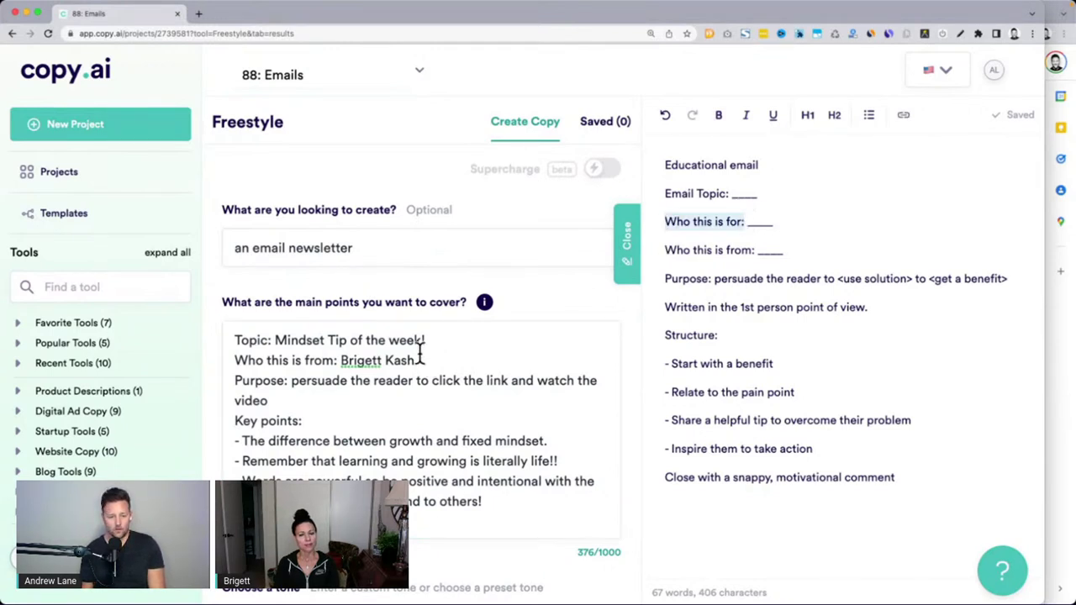
{"action": "left_click", "coordinate": [418, 360]}
{"action": "key", "text": "Return"}
{"action": "key", "text": "ctrl+v"}
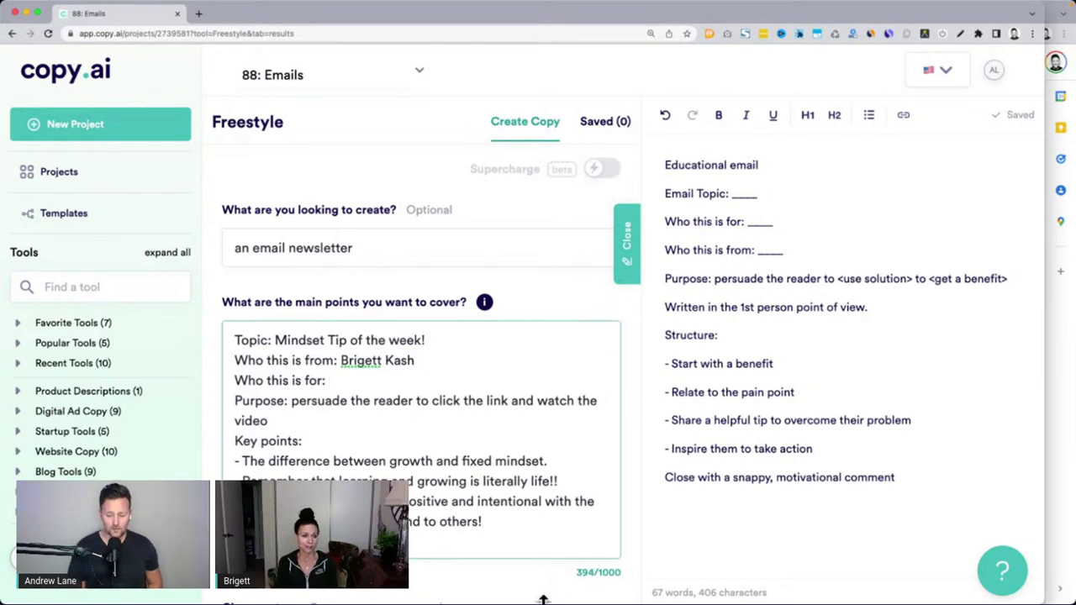
{"action": "left_click", "coordinate": [363, 375]}
{"action": "type", "text": "People"}
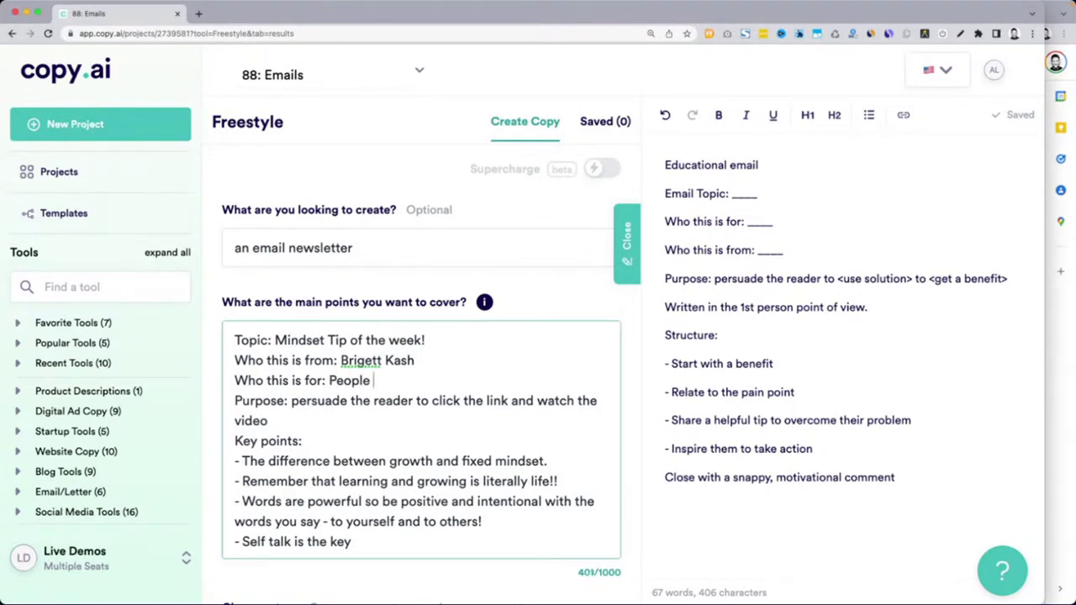
{"action": "key", "text": "BackSpace"}
{"action": "key", "text": "BackSpace"}
{"action": "key", "text": "BackSpace"}
{"action": "key", "text": "BackSpace"}
{"action": "key", "text": "BackSpace"}
{"action": "key", "text": "BackSpace"}
{"action": "key", "text": "BackSpace"}
{"action": "type", "text": "S"}
{"action": "key", "text": "BackSpace"}
{"action": "type", "text": "My newsletter subsc"}
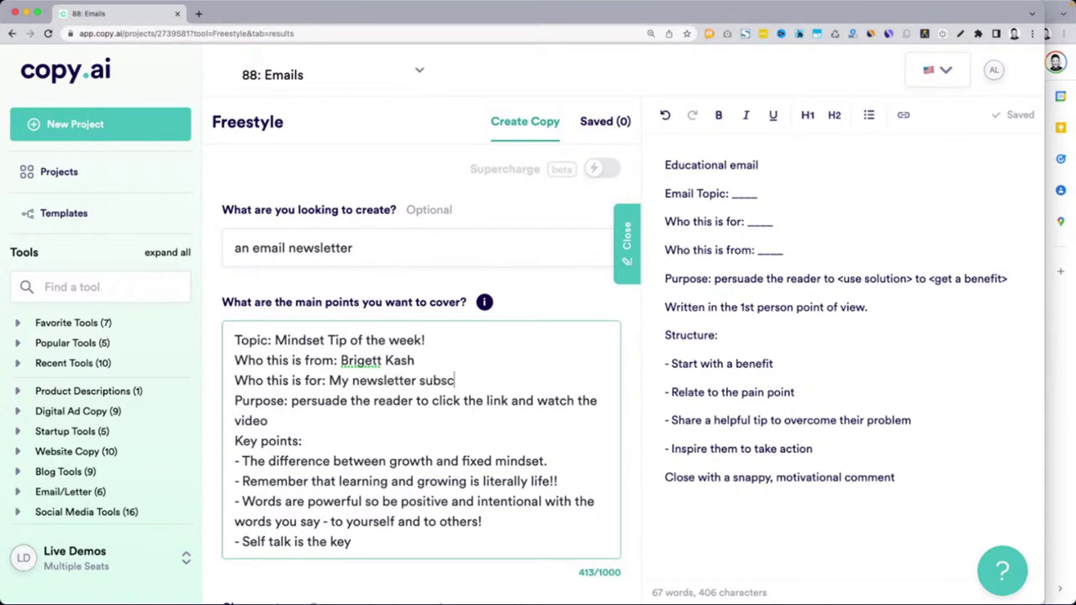
{"action": "type", "text": "ribers who are "}
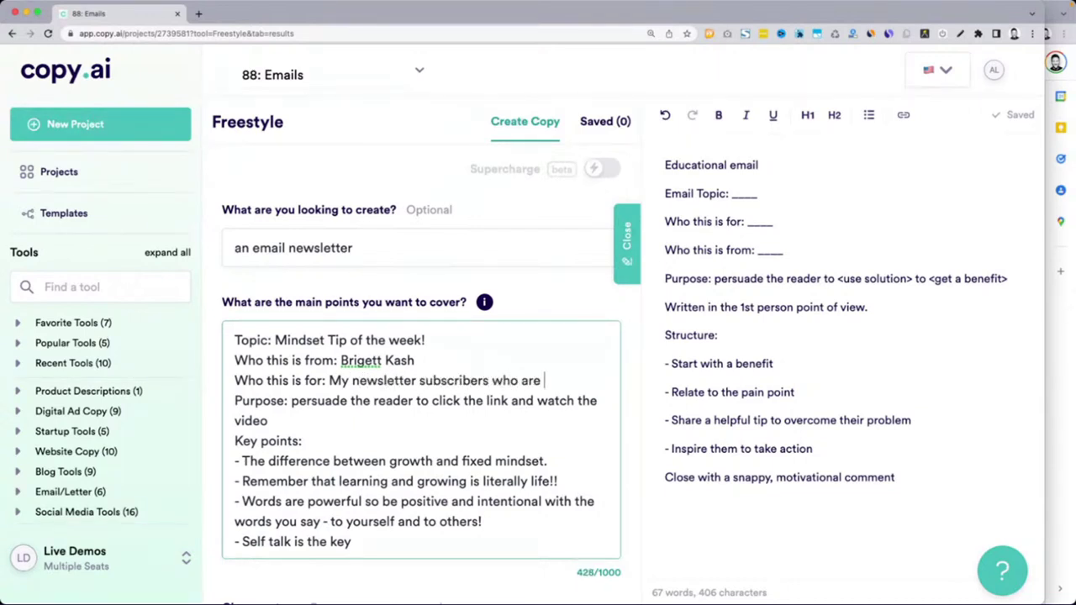
{"action": "type", "text": "interested in"}
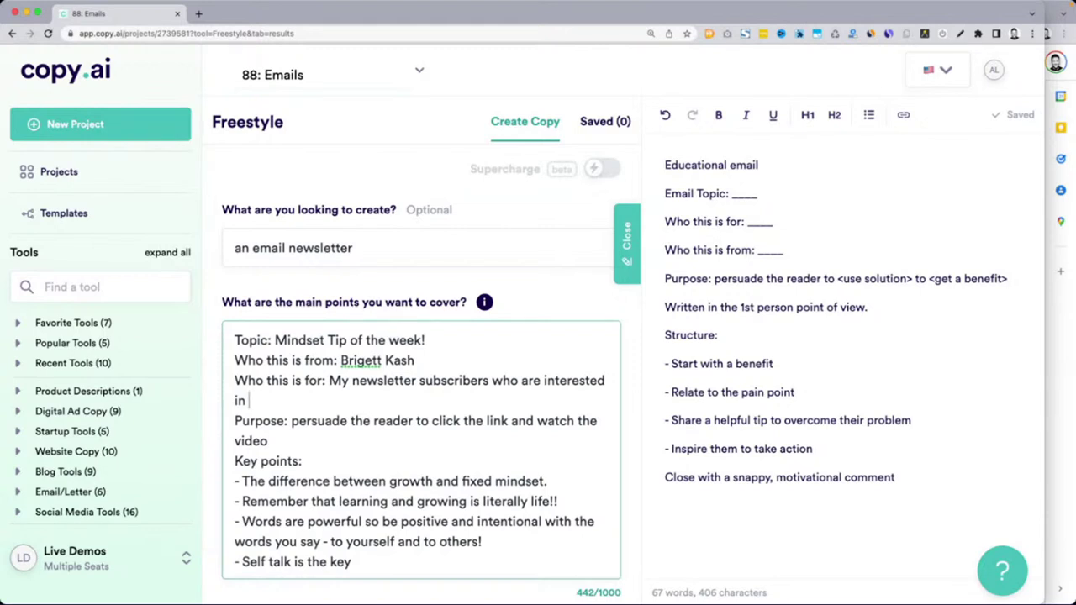
{"action": "type", "text": "creating a"}
{"action": "key", "text": "BackSpace"}
{"action": "type", "text": "poo"}
{"action": "key", "text": "BackSpace"}
{"action": "type", "text": "sitive"}
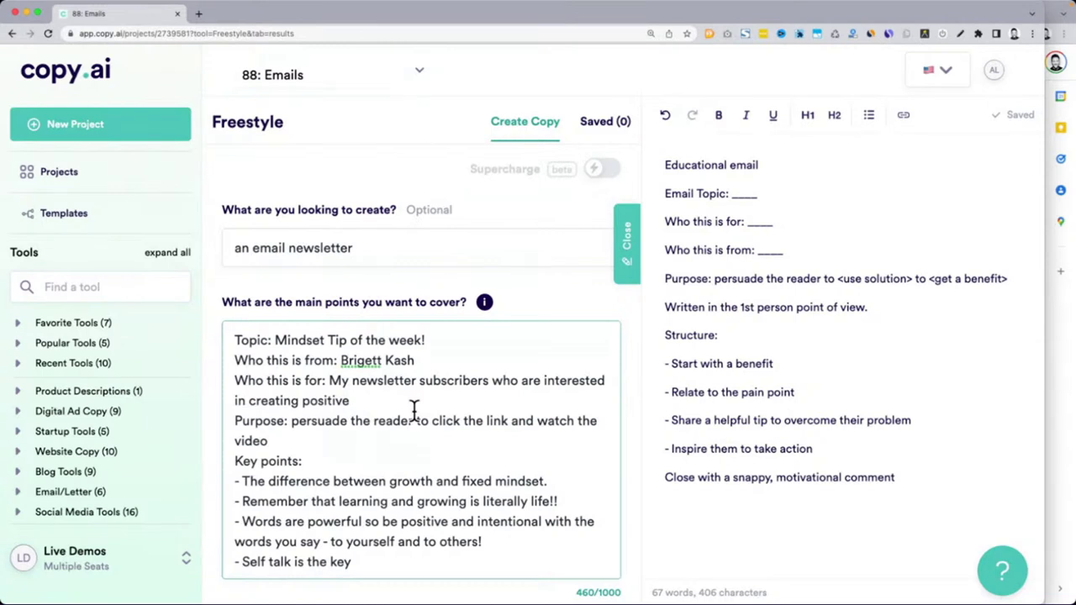
- Reword the audience to 'feeling more joy and purpose in their life through mind, body, and spirit'
{"action": "left_click", "coordinate": [249, 401], "text": "shift"}
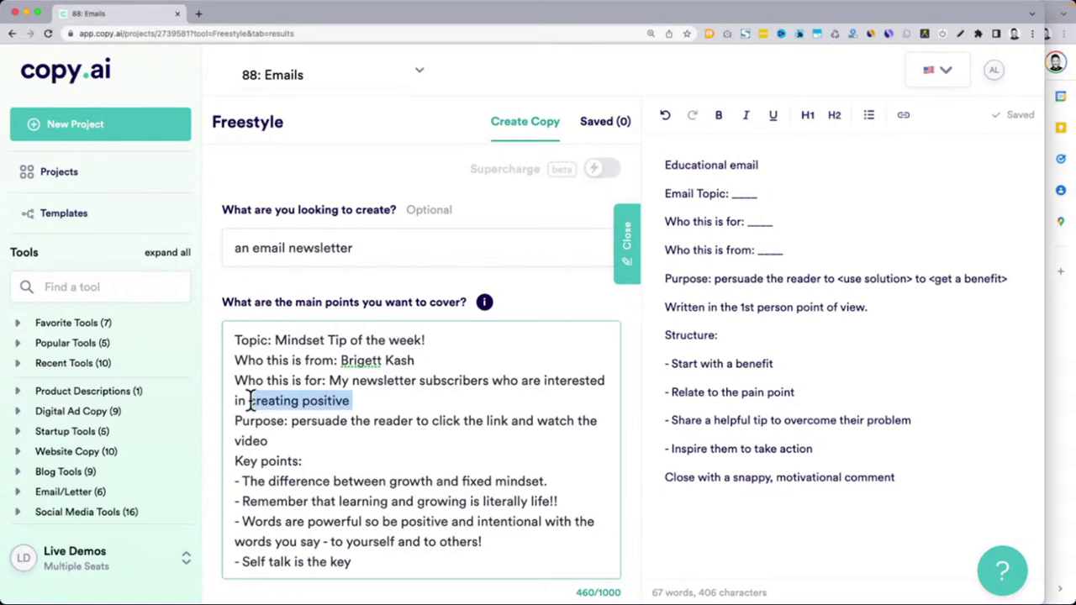
{"action": "key", "text": "BackSpace"}
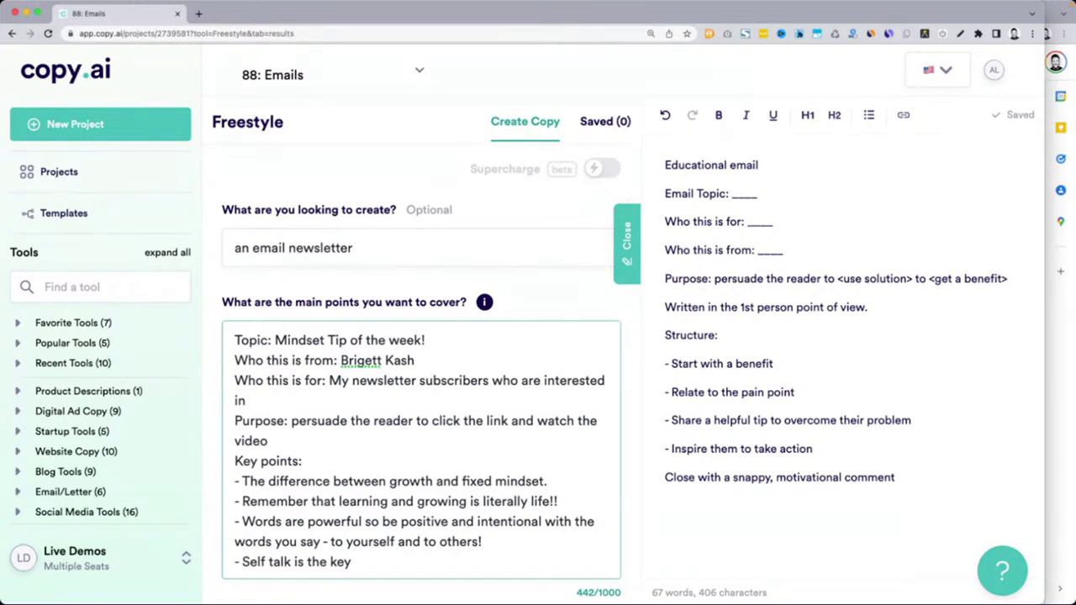
{"action": "type", "text": "feeling more joy and "}
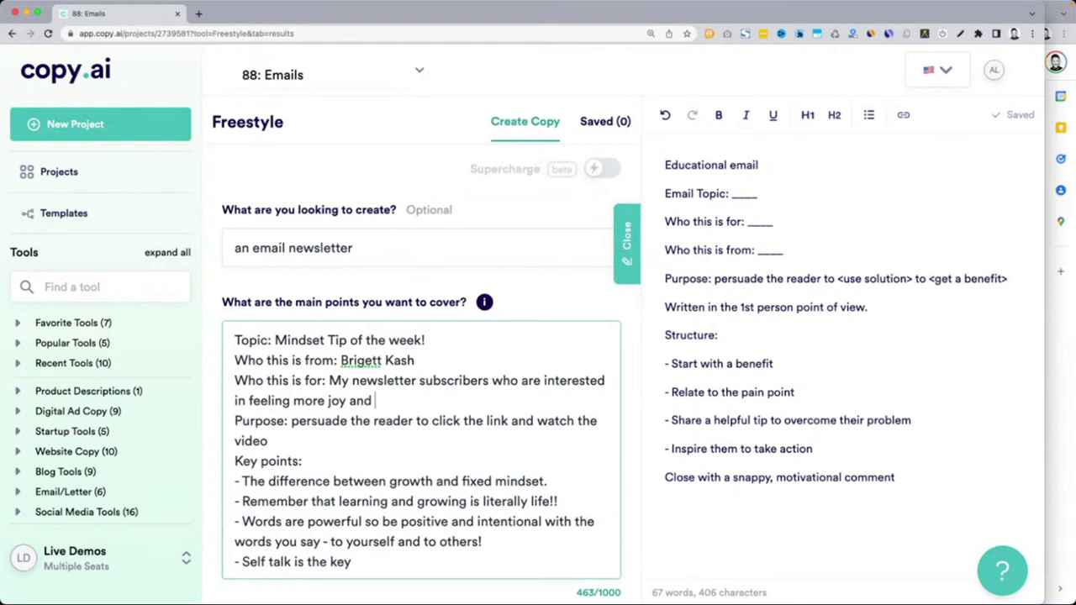
{"action": "type", "text": "purpose in their life"}
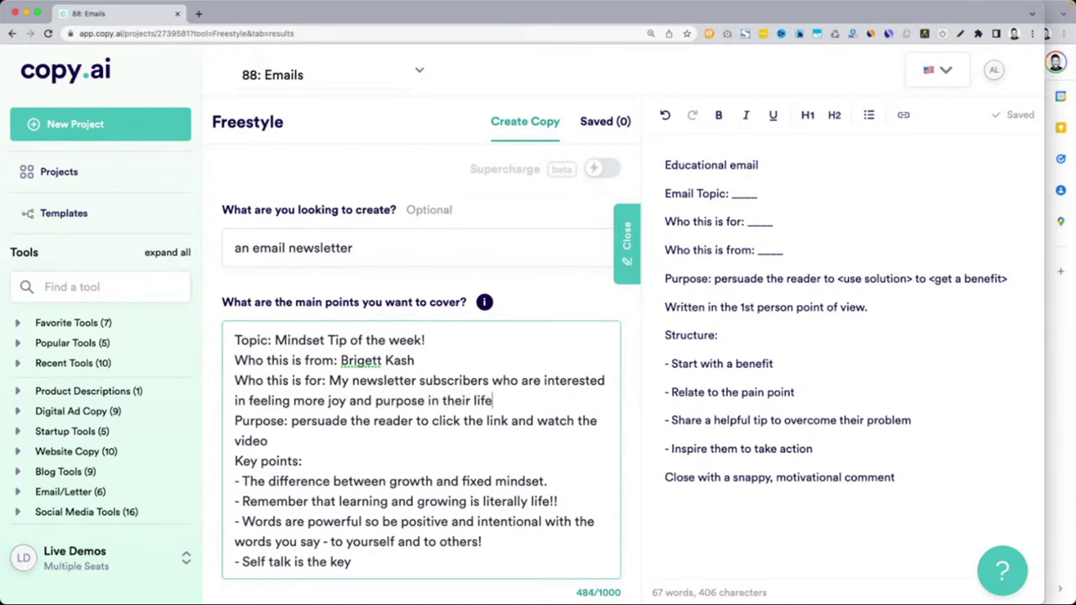
{"action": "type", "text": " through mindset and"}
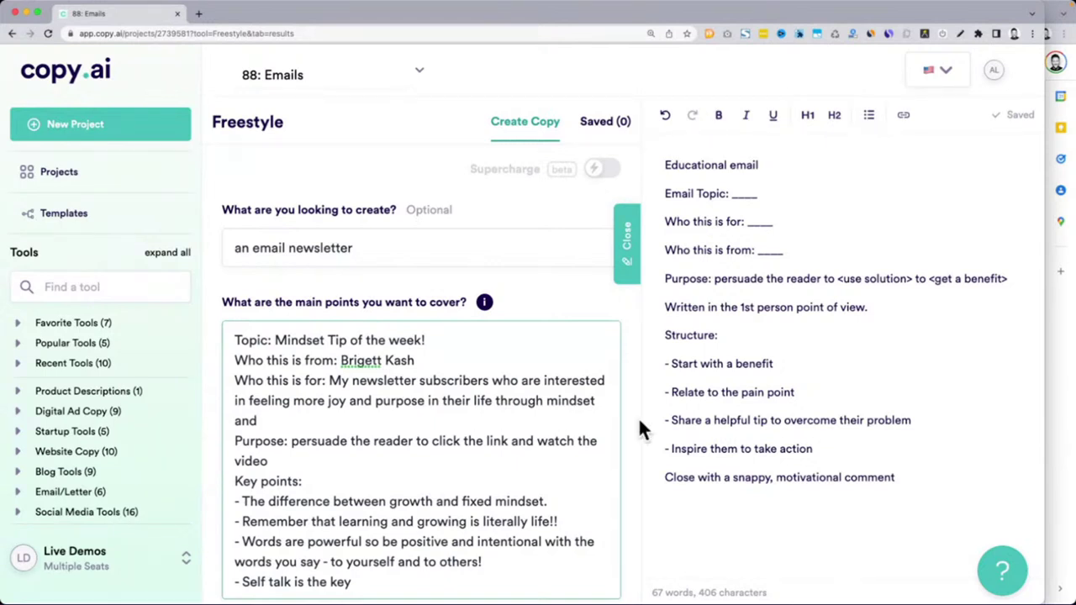
{"action": "left_click", "coordinate": [547, 403], "text": "shift"}
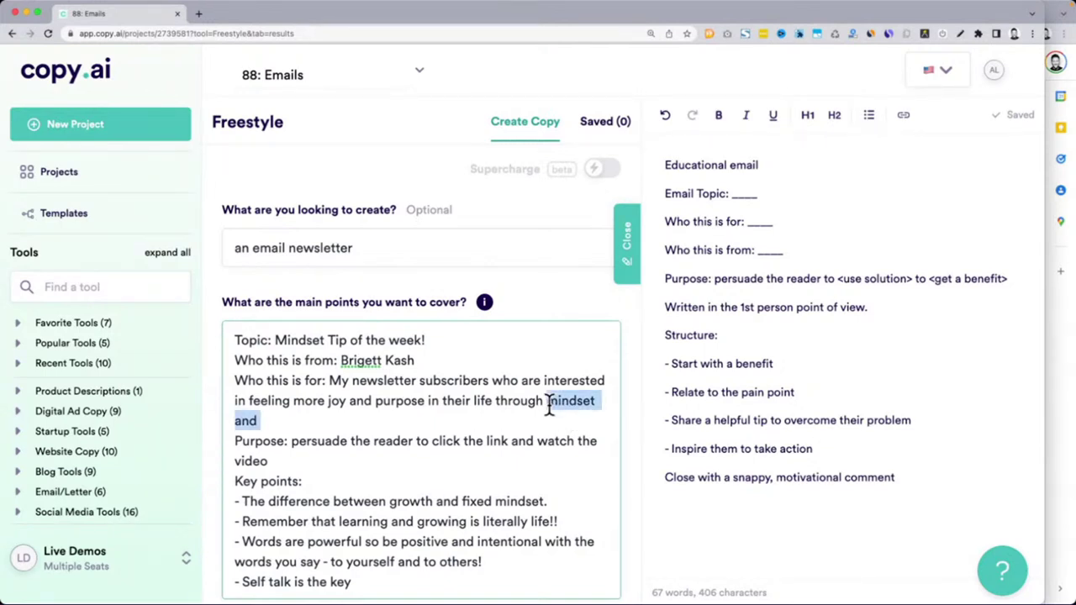
{"action": "type", "text": "mind, "}
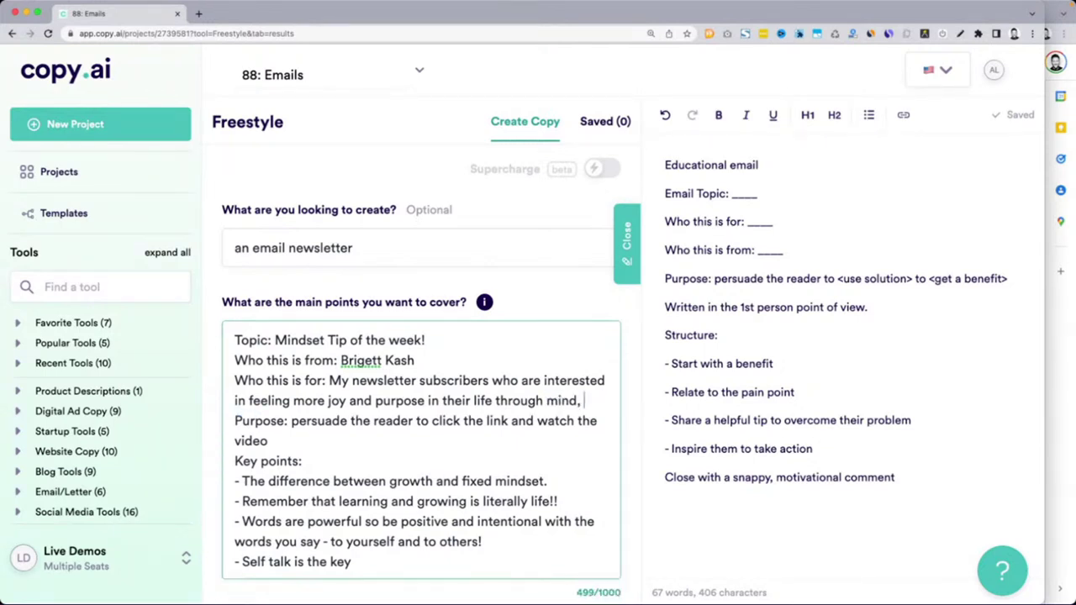
{"action": "type", "text": "body , and spirit"}
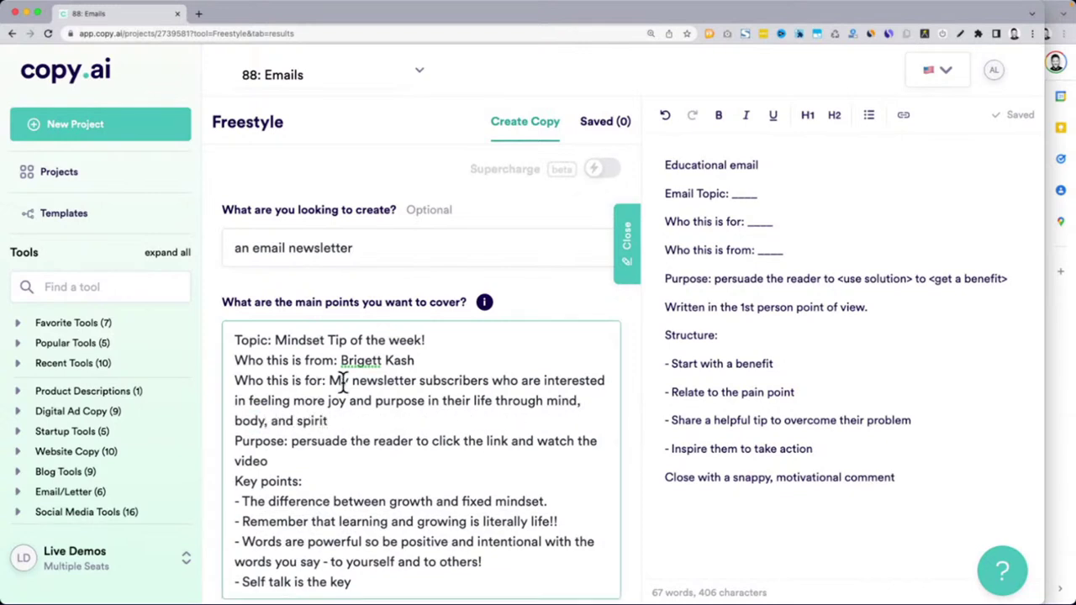
{"action": "left_click_drag", "start_coordinate": [329, 380], "coordinate": [348, 424]}
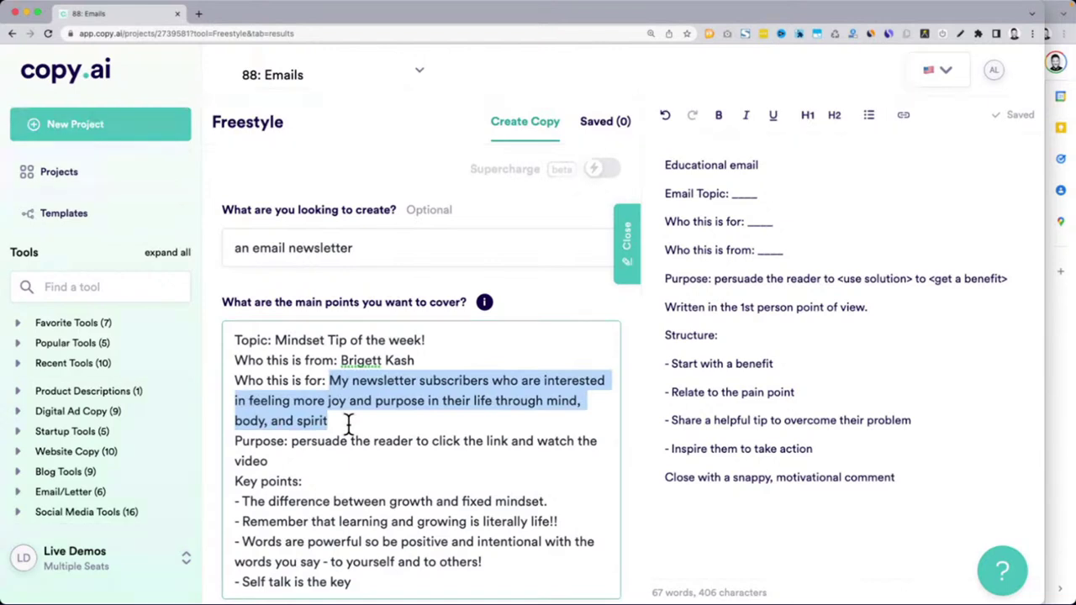
{"action": "left_click", "coordinate": [731, 420]}
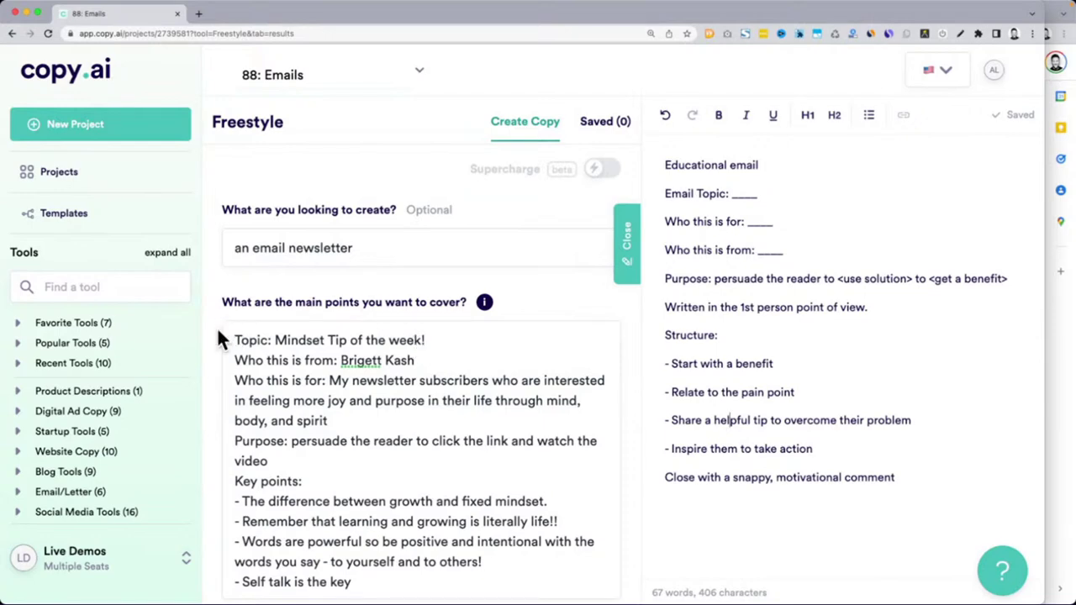
- Add a 'CTA: Watch the full training' line below the Purpose line in the main points
{"action": "scroll", "coordinate": [217, 327], "scroll_direction": "down", "scroll_amount": 10}
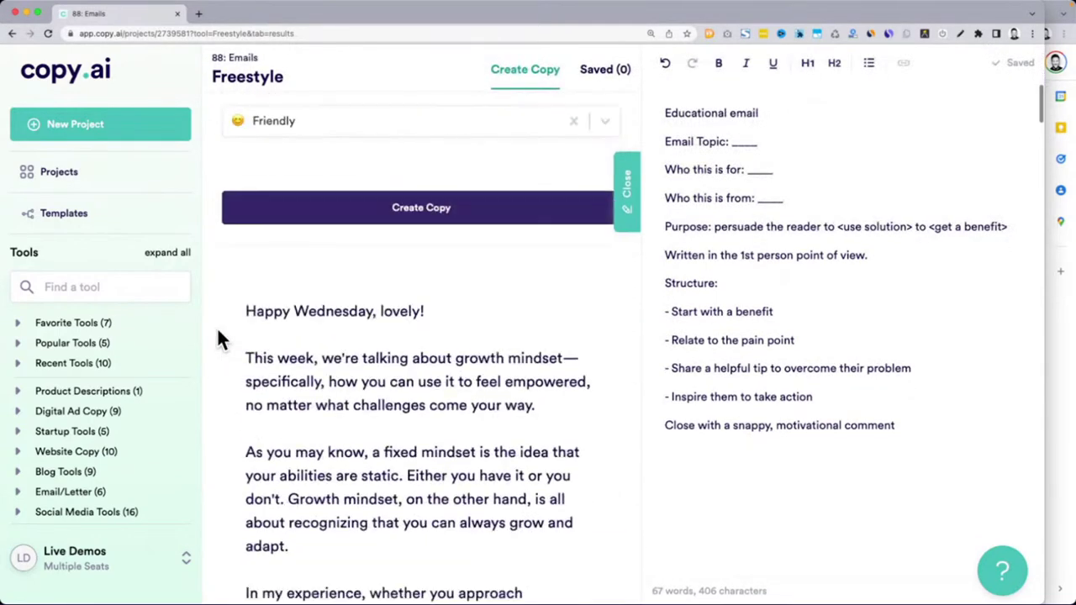
{"action": "scroll", "coordinate": [382, 450], "scroll_direction": "up", "scroll_amount": 5}
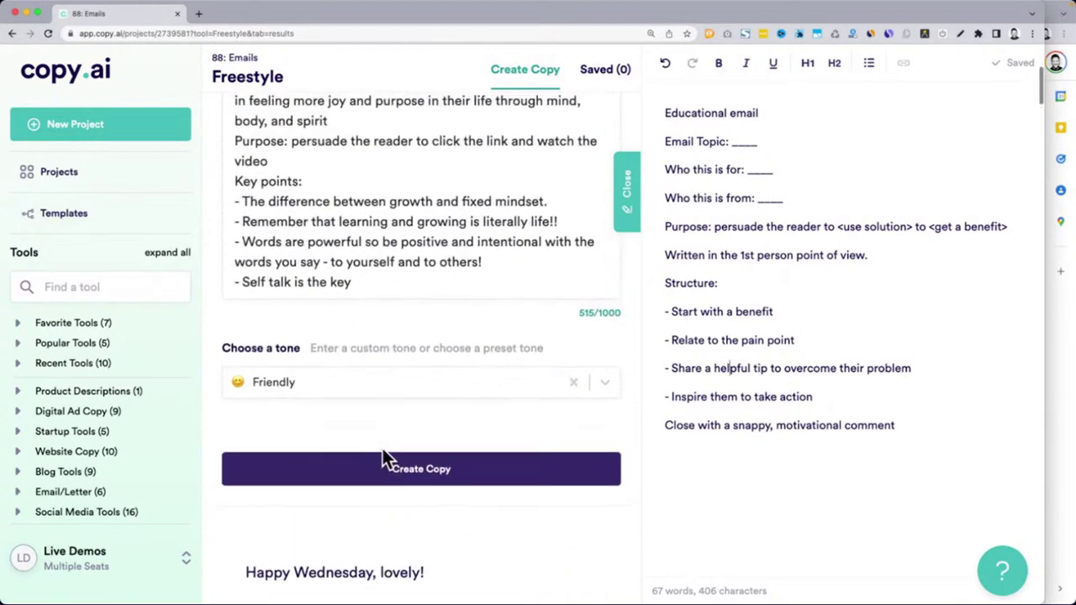
{"action": "scroll", "coordinate": [382, 458], "scroll_direction": "up", "scroll_amount": 2}
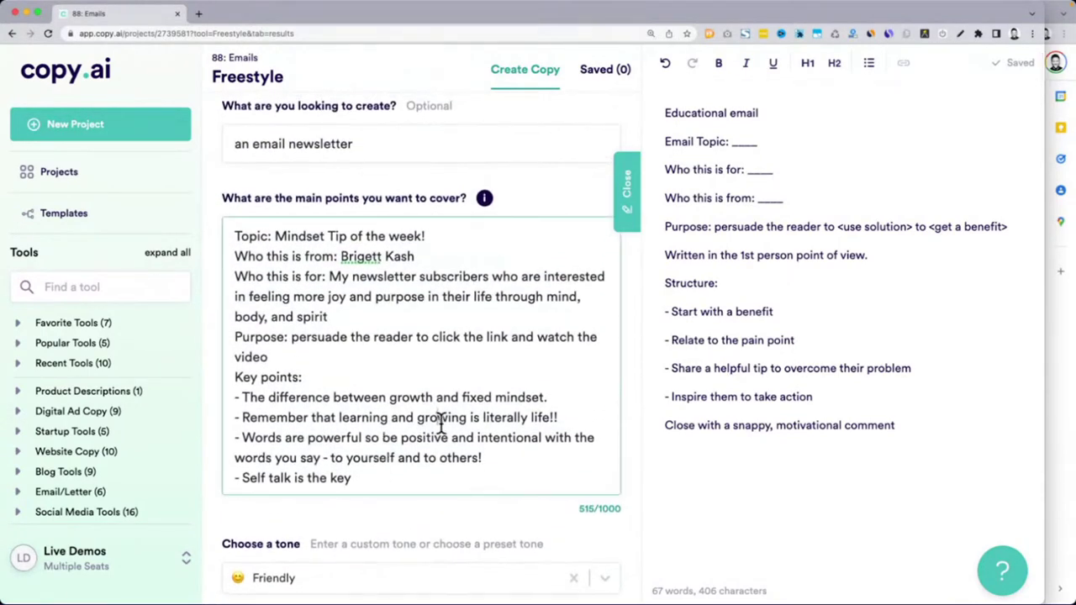
{"action": "left_click_drag", "start_coordinate": [234, 336], "coordinate": [317, 337]}
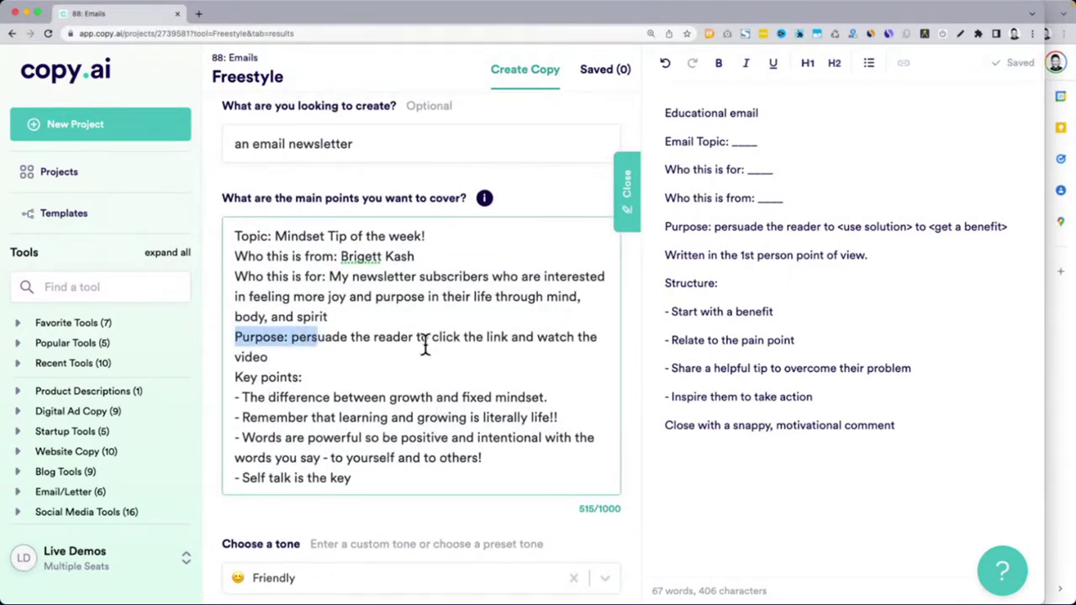
{"action": "left_click", "coordinate": [331, 361]}
{"action": "key", "text": "Return"}
{"action": "type", "text": "CTA: "}
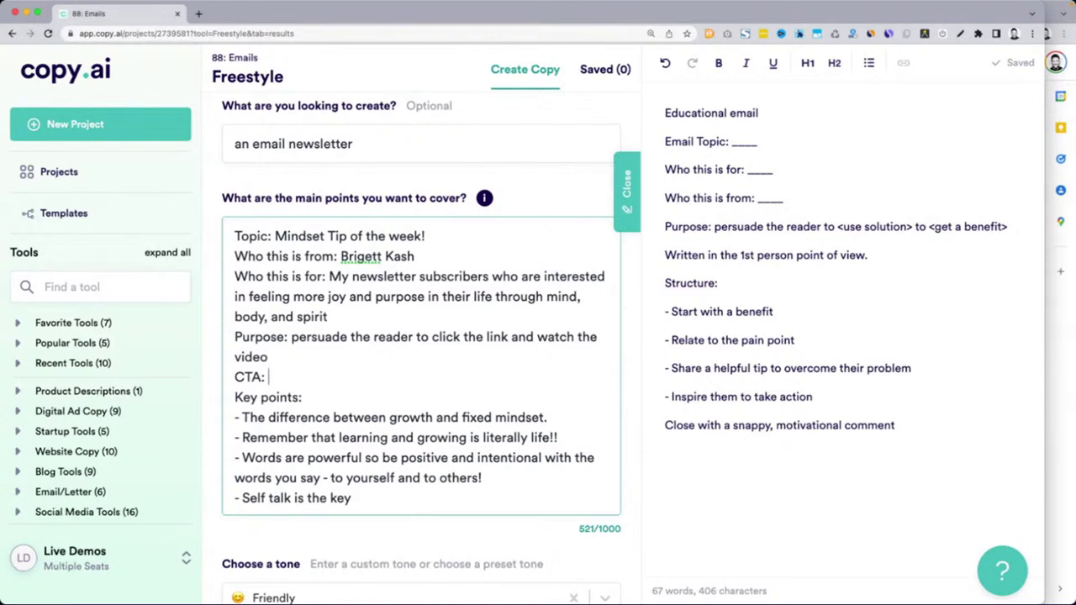
{"action": "type", "text": "W"}
{"action": "type", "text": "atch the ful Key"}
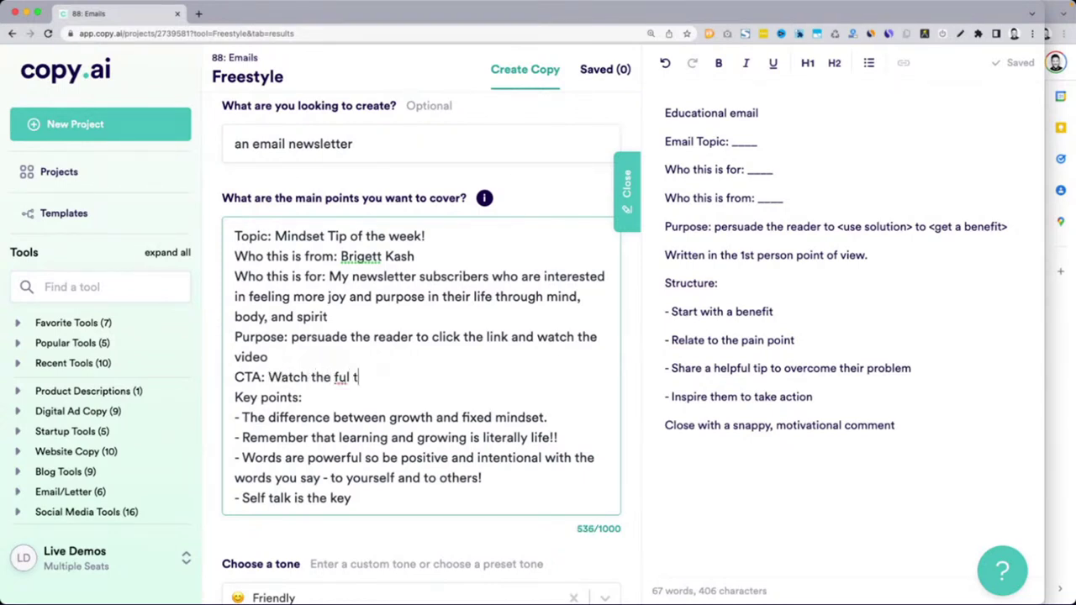
{"action": "key", "text": "BackSpace"}
{"action": "type", "text": "l training"}
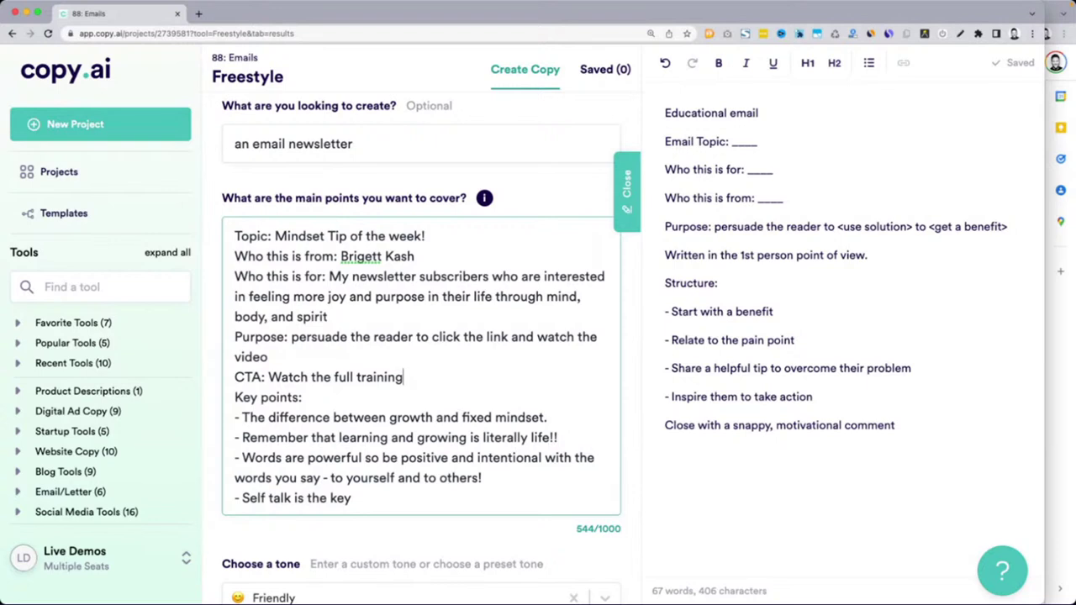
- Copy 'Written in the 1st person point of view.' from the side editor and paste it after the Purpose line
{"action": "key", "text": "super+Tab"}
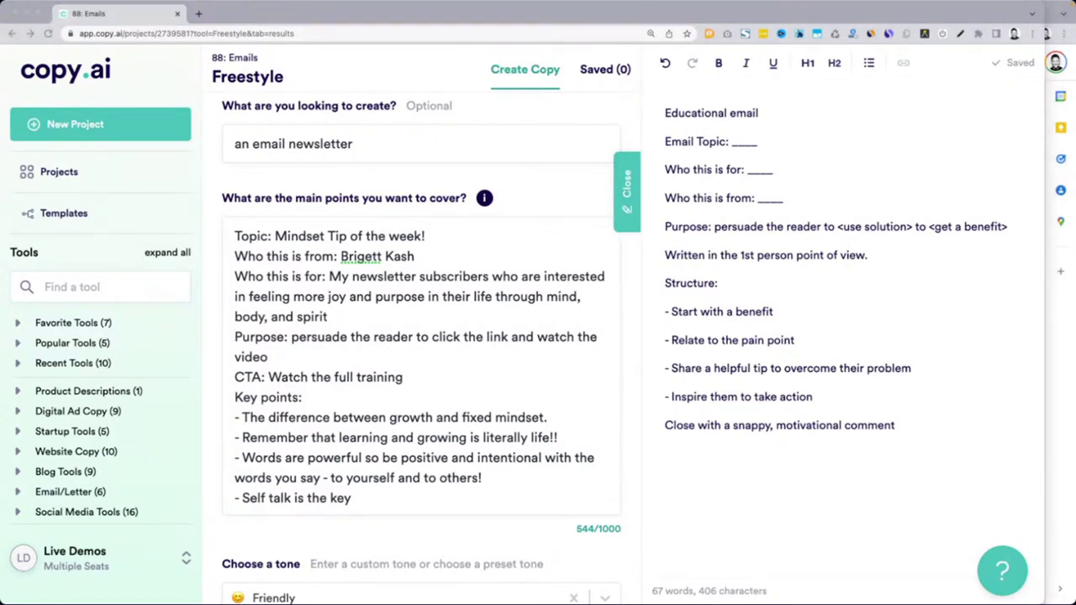
{"action": "key", "text": "super+Tab"}
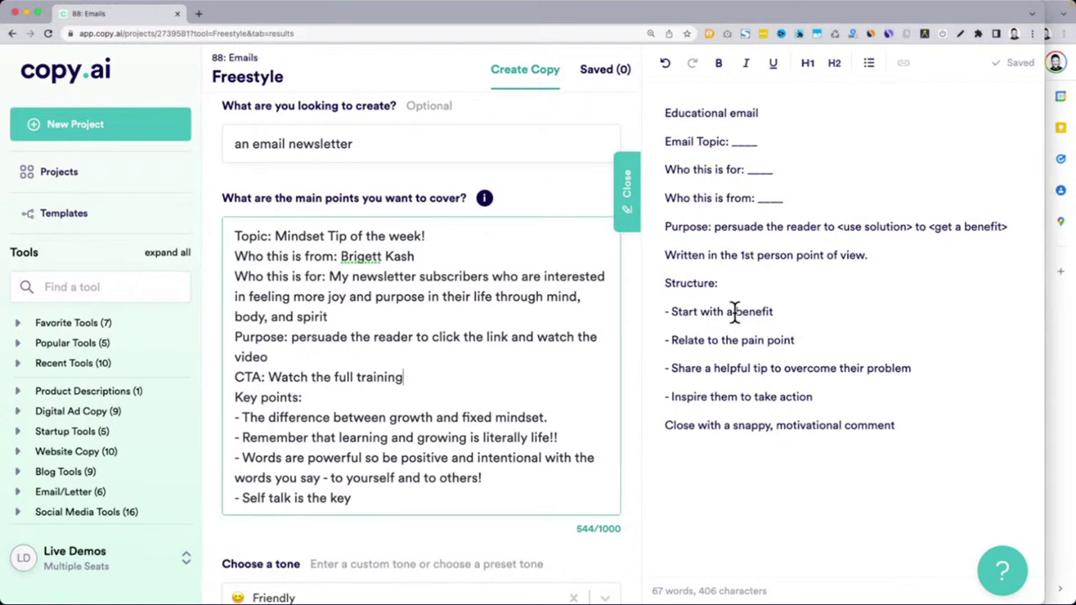
{"action": "left_click_drag", "start_coordinate": [663, 284], "coordinate": [946, 428]}
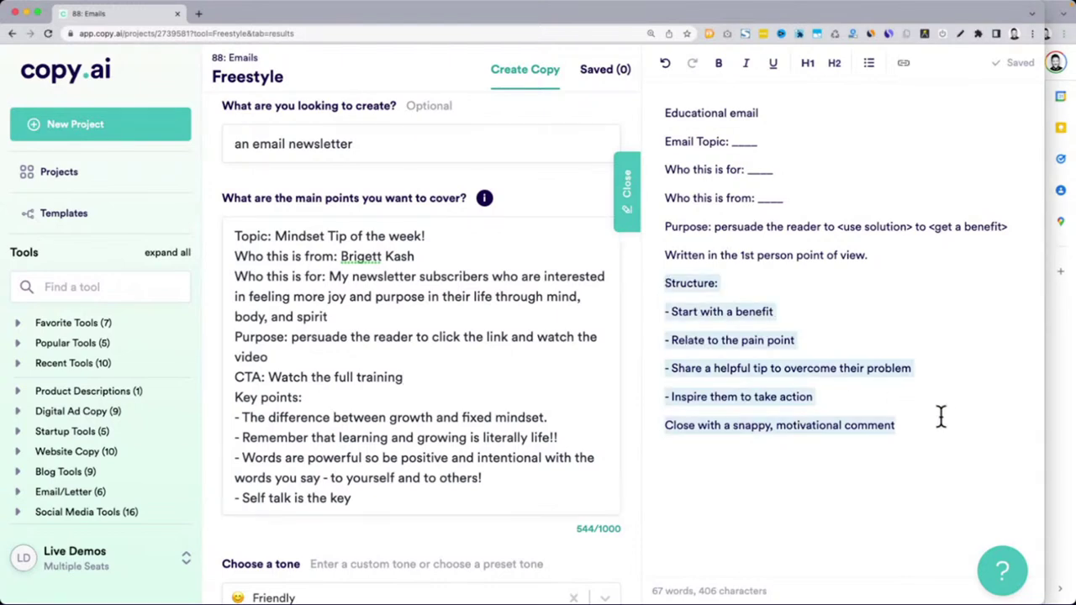
{"action": "triple_click", "coordinate": [748, 255]}
{"action": "key", "text": "ctrl+c"}
{"action": "left_click", "coordinate": [381, 357]}
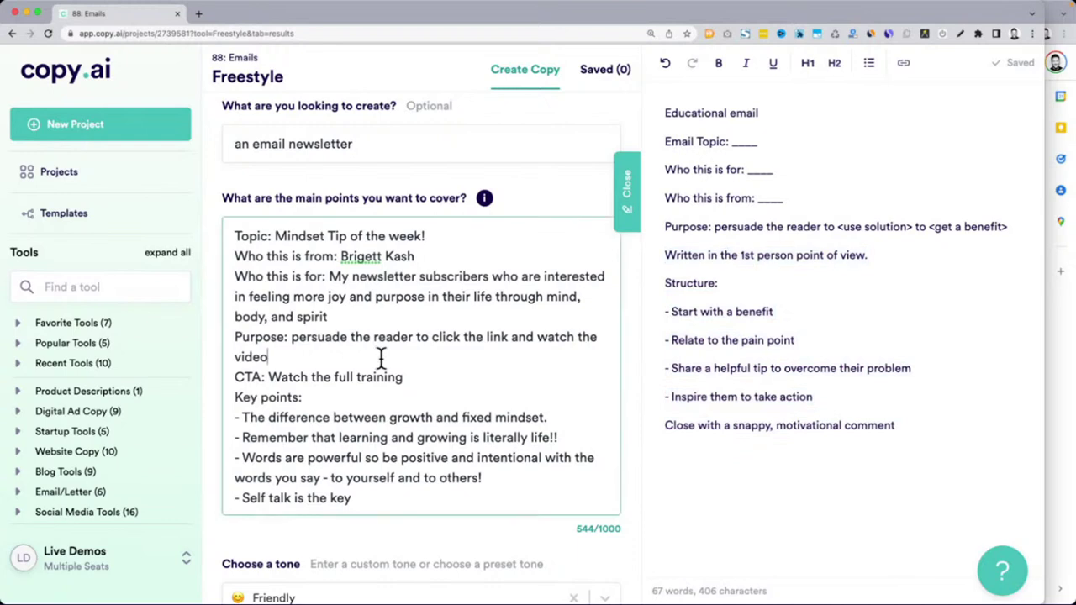
{"action": "key", "text": "Return"}
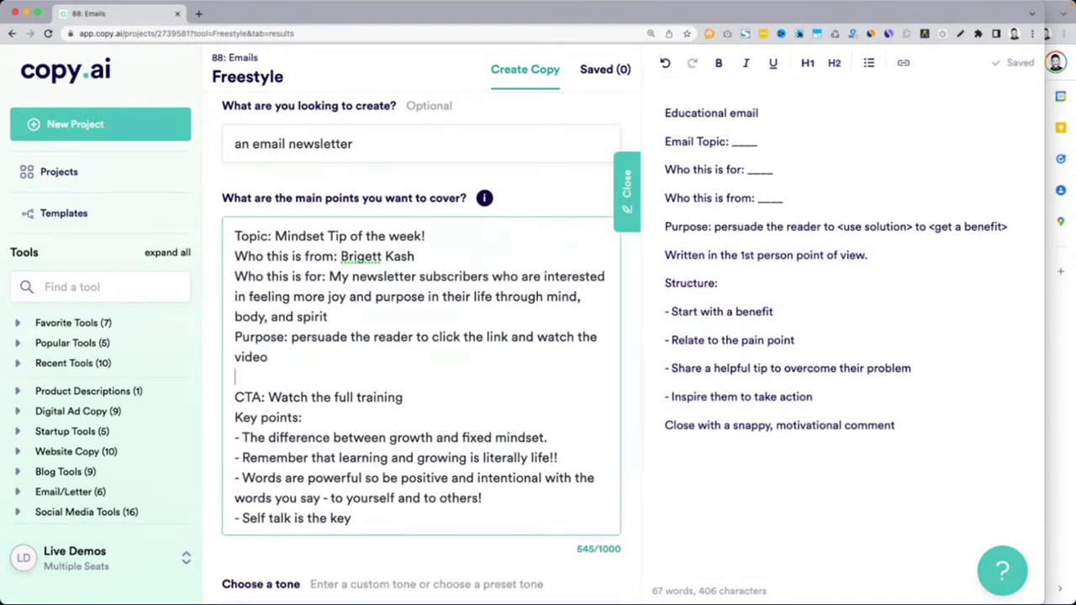
{"action": "key", "text": "ctrl+v"}
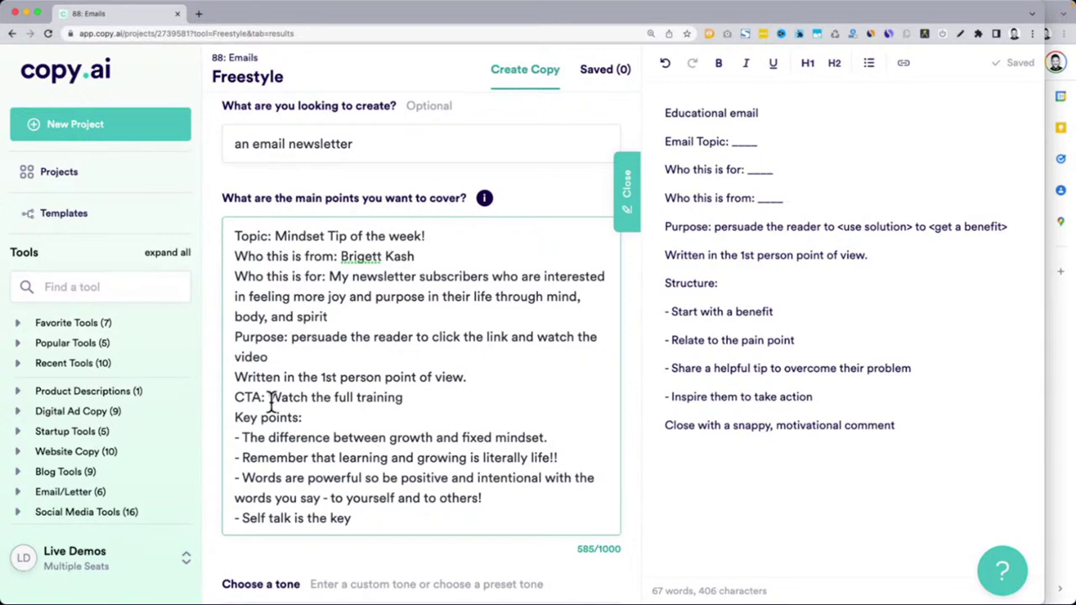
{"action": "left_click_drag", "start_coordinate": [578, 551], "coordinate": [602, 556]}
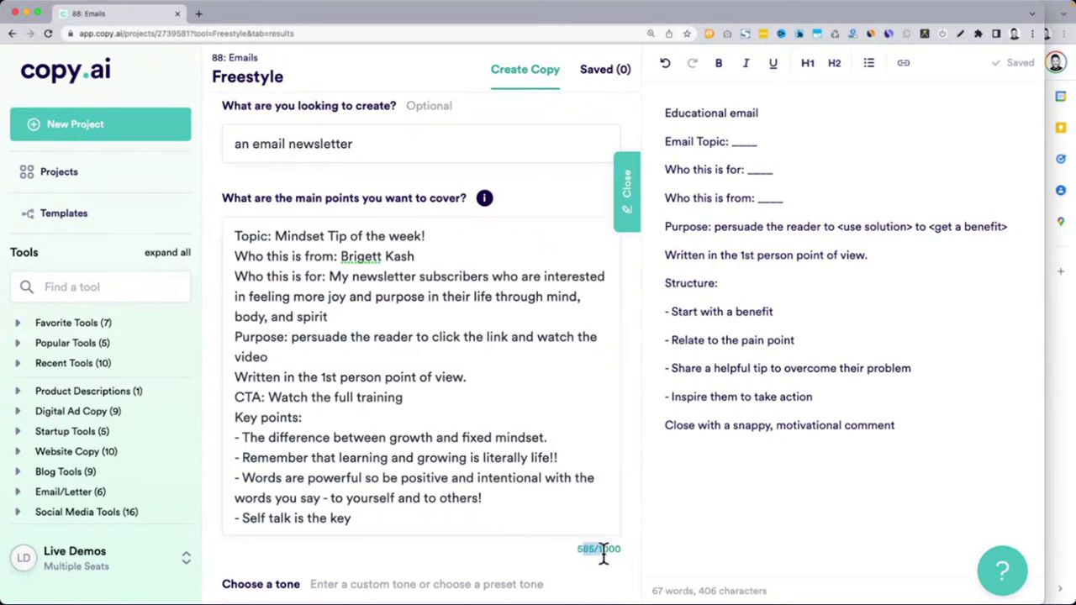
- Collapse the side editor and generate a new draft with Create Copy
{"action": "left_click", "coordinate": [628, 216]}
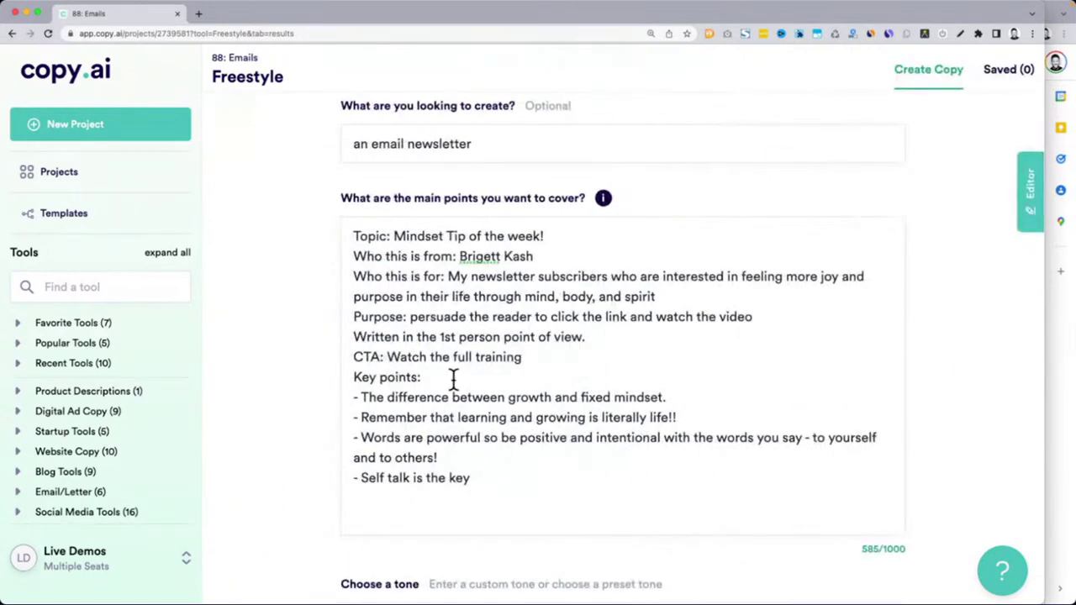
{"action": "scroll", "coordinate": [269, 380], "scroll_direction": "down", "scroll_amount": 5}
{"action": "scroll", "coordinate": [269, 380], "scroll_direction": "down", "scroll_amount": 1}
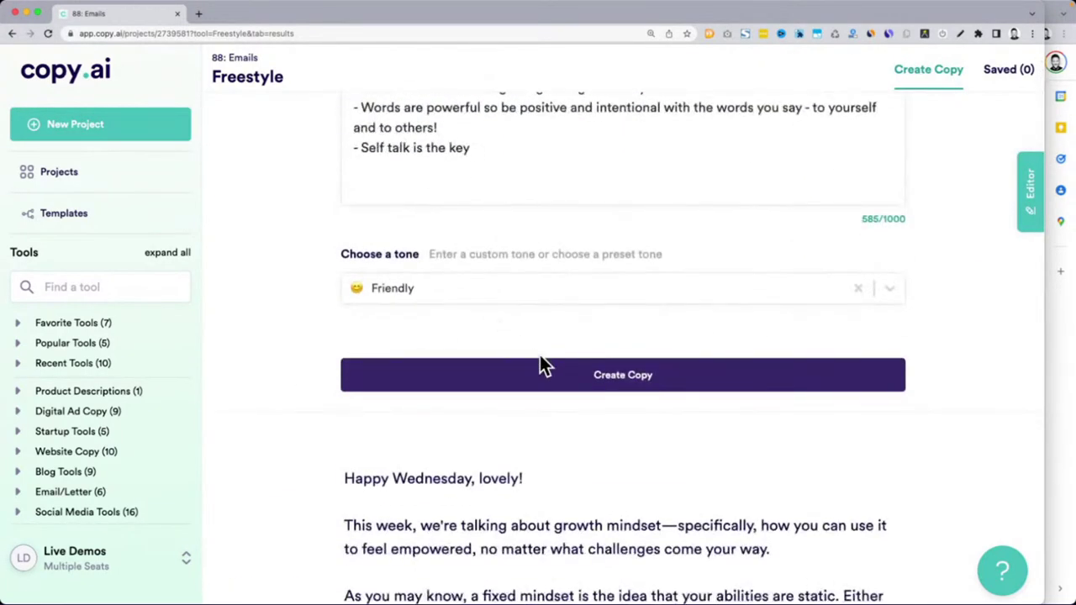
{"action": "left_click", "coordinate": [572, 376]}
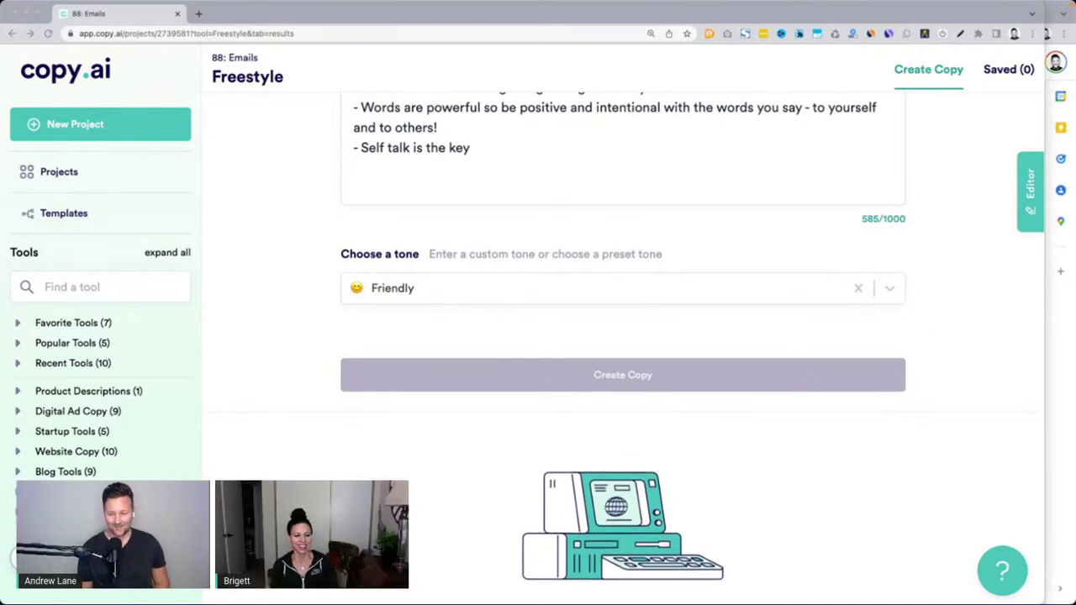
- Review the 107-word 'Mindset is everything.' draft, including the actress-turned-wellness-coach phrase
{"action": "left_click_drag", "start_coordinate": [1047, 417], "coordinate": [1074, 418]}
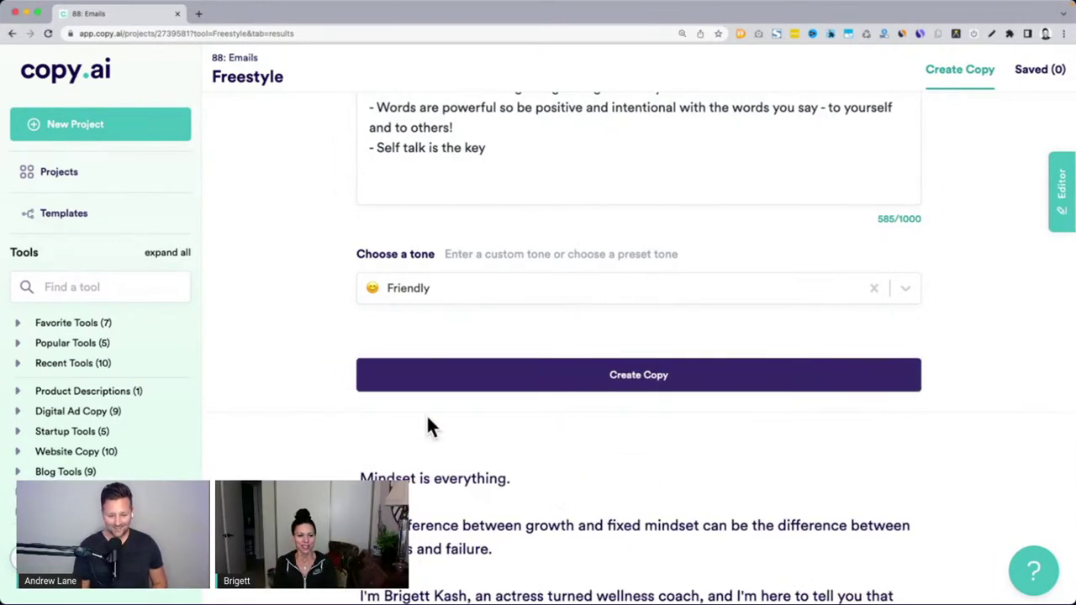
{"action": "scroll", "coordinate": [301, 374], "scroll_direction": "down", "scroll_amount": 5}
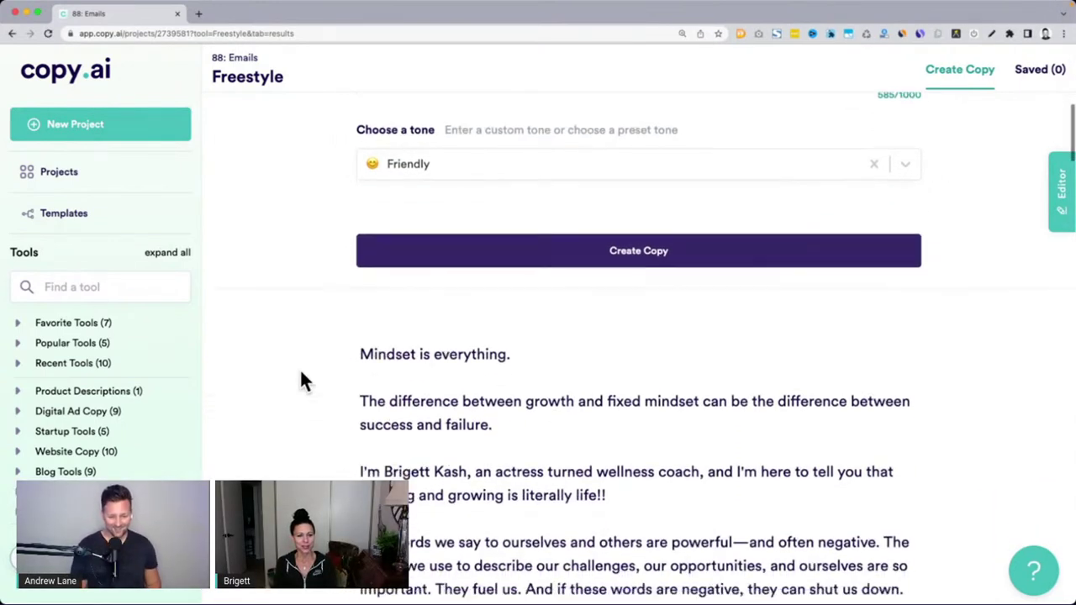
{"action": "scroll", "coordinate": [301, 380], "scroll_direction": "down", "scroll_amount": 3}
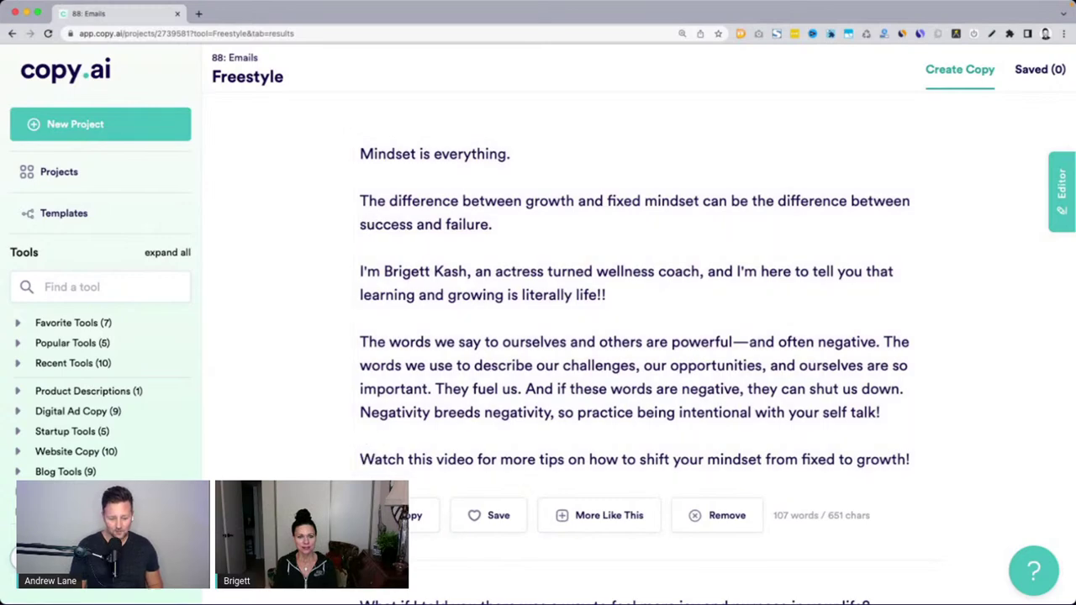
{"action": "scroll", "coordinate": [456, 336], "scroll_direction": "down", "scroll_amount": 1}
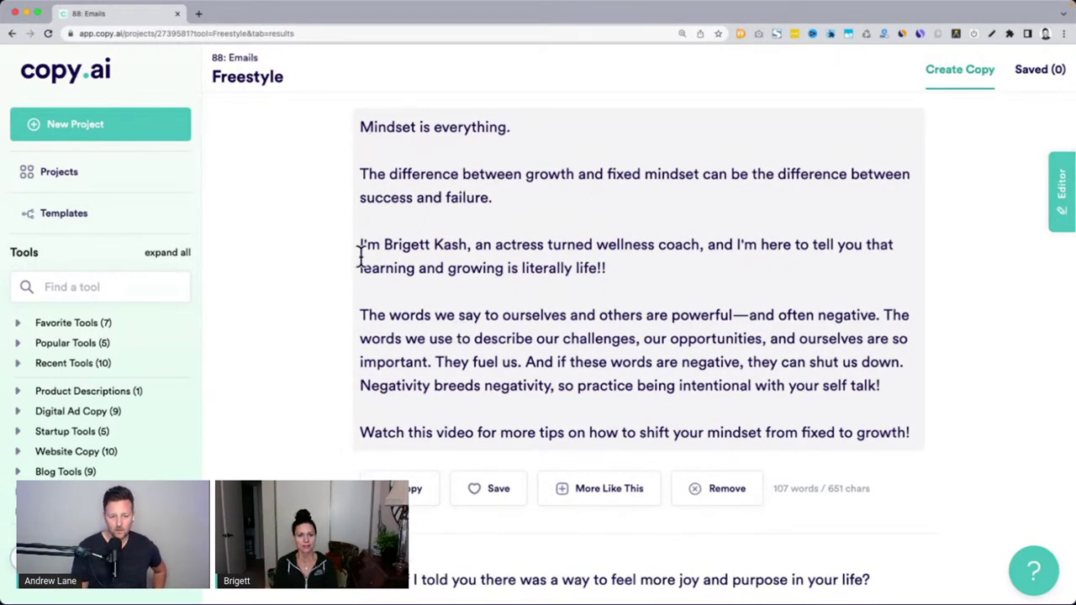
{"action": "left_click_drag", "start_coordinate": [485, 244], "coordinate": [697, 256]}
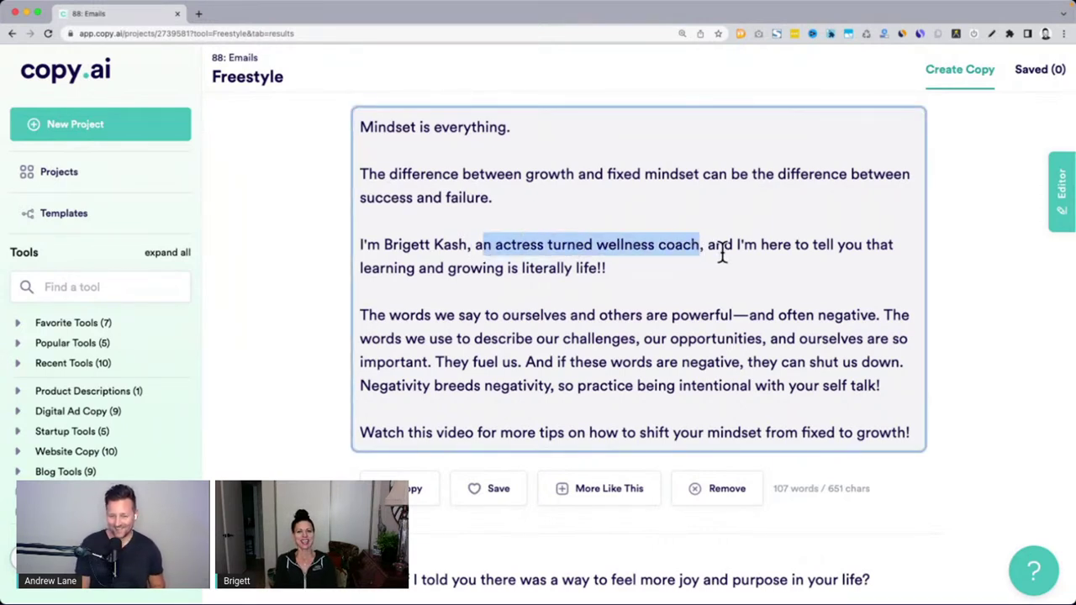
{"action": "left_click_drag", "start_coordinate": [434, 267], "coordinate": [471, 268]}
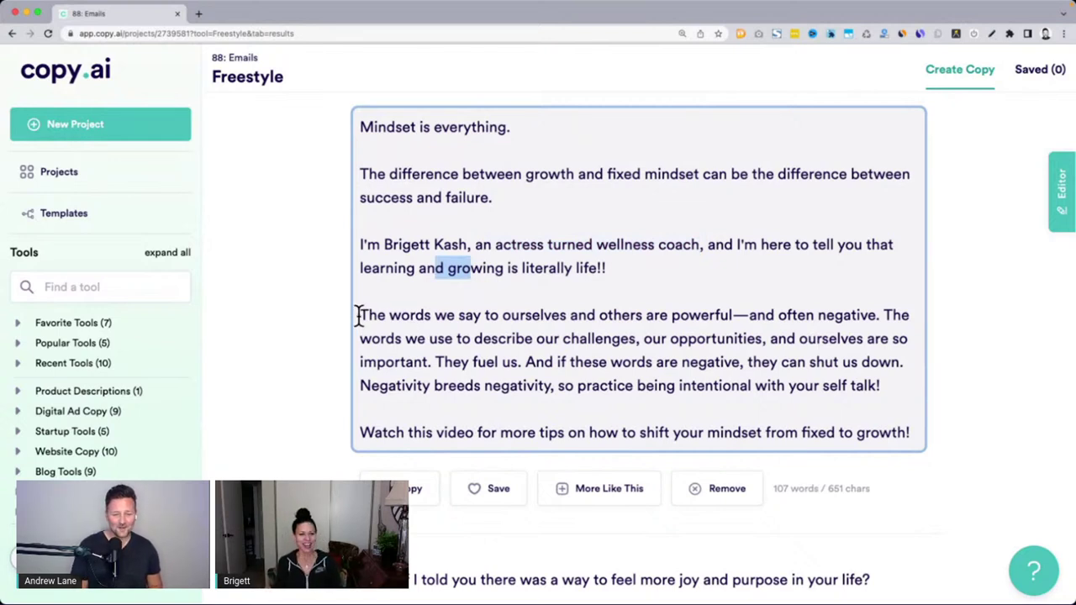
{"action": "left_click_drag", "start_coordinate": [356, 314], "coordinate": [485, 301]}
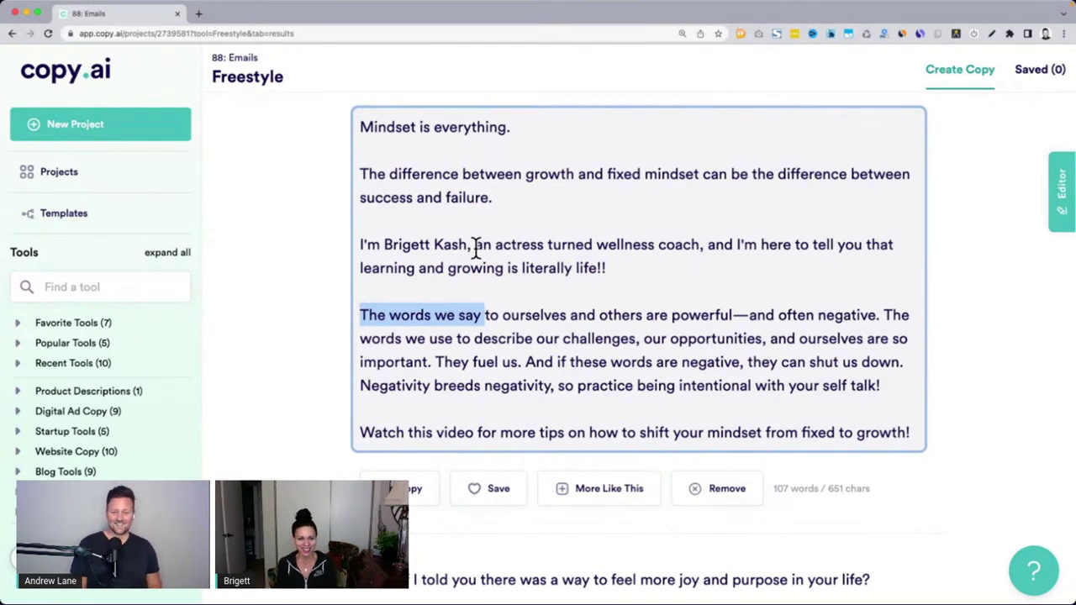
{"action": "left_click_drag", "start_coordinate": [476, 246], "coordinate": [703, 251]}
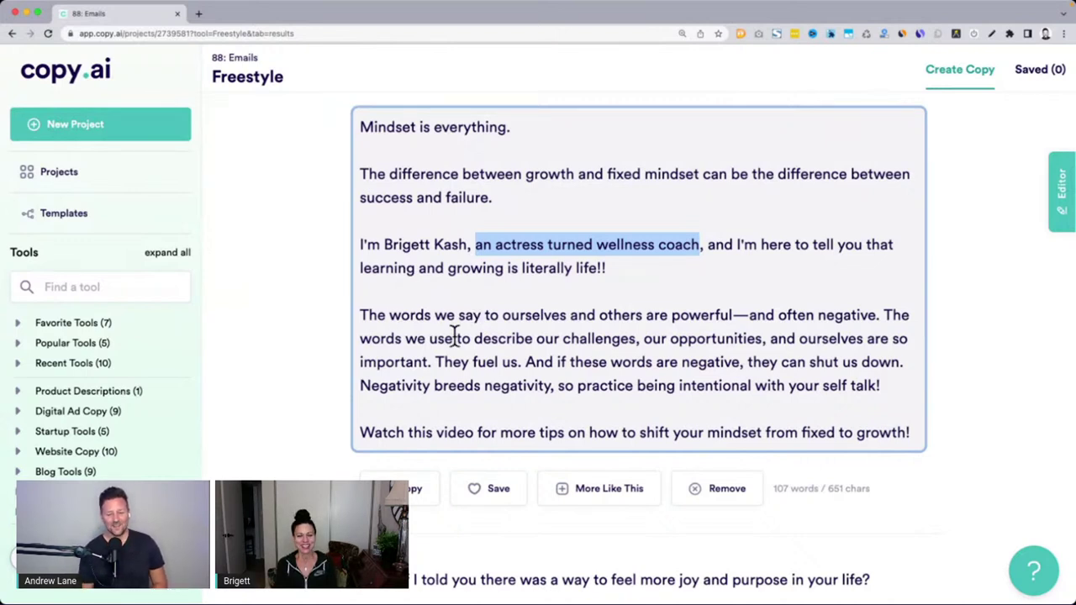
{"action": "left_click_drag", "start_coordinate": [1071, 289], "coordinate": [1040, 300]}
{"action": "left_click", "coordinate": [1044, 300]}
{"action": "scroll", "coordinate": [1045, 300], "scroll_direction": "up", "scroll_amount": 10}
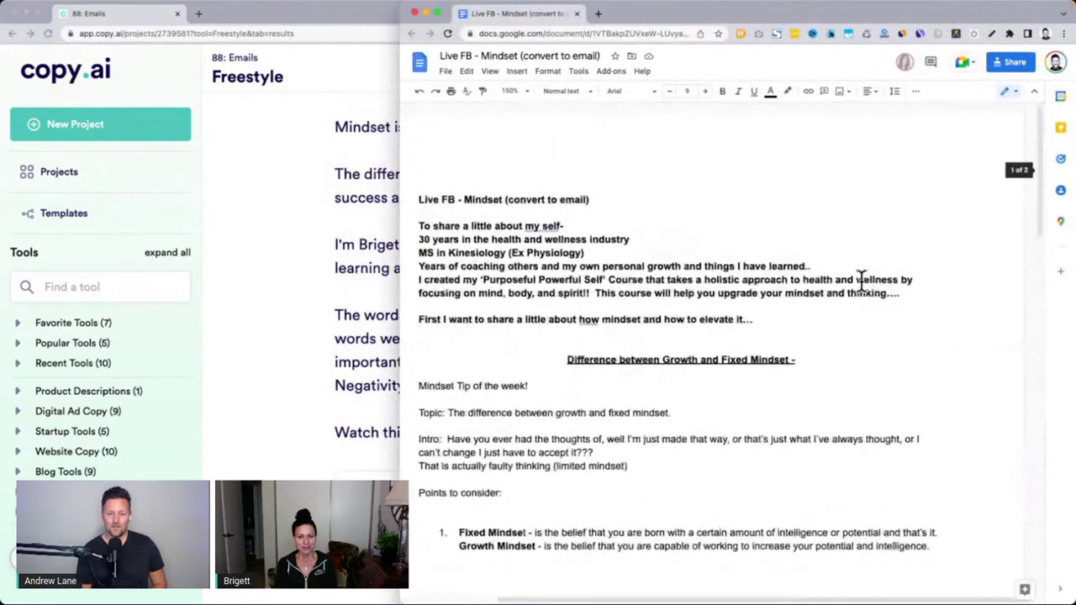
{"action": "left_click_drag", "start_coordinate": [420, 239], "coordinate": [629, 240]}
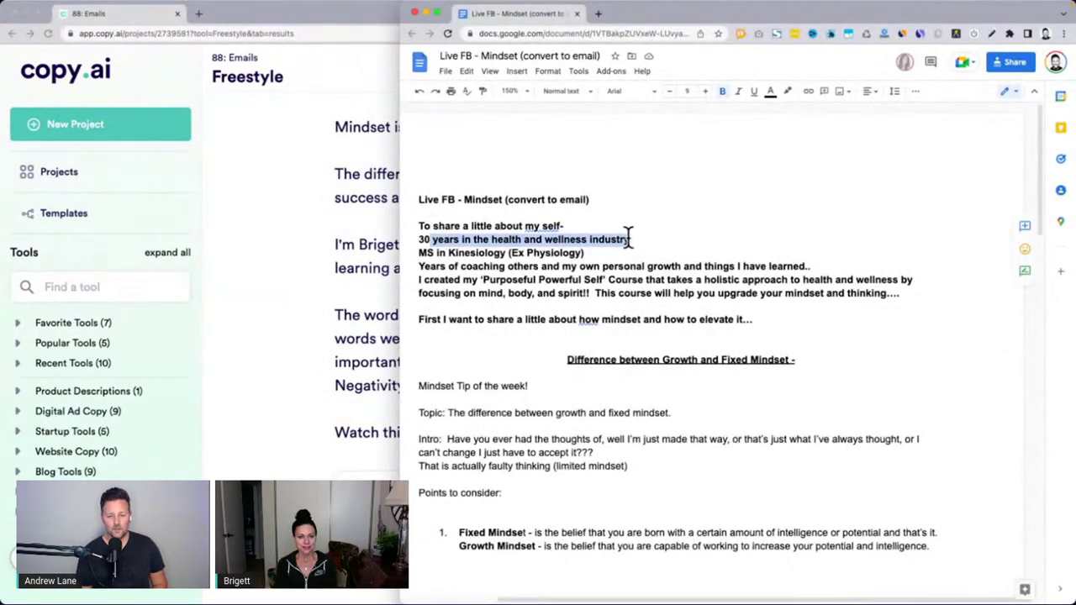
{"action": "left_click_drag", "start_coordinate": [420, 253], "coordinate": [596, 254]}
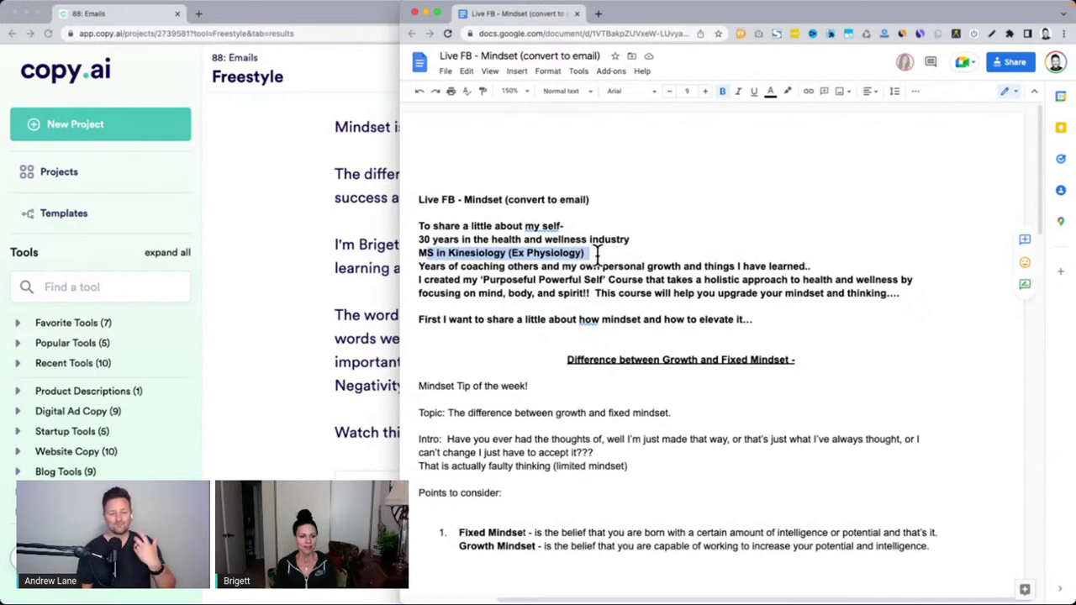
{"action": "left_click", "coordinate": [316, 288]}
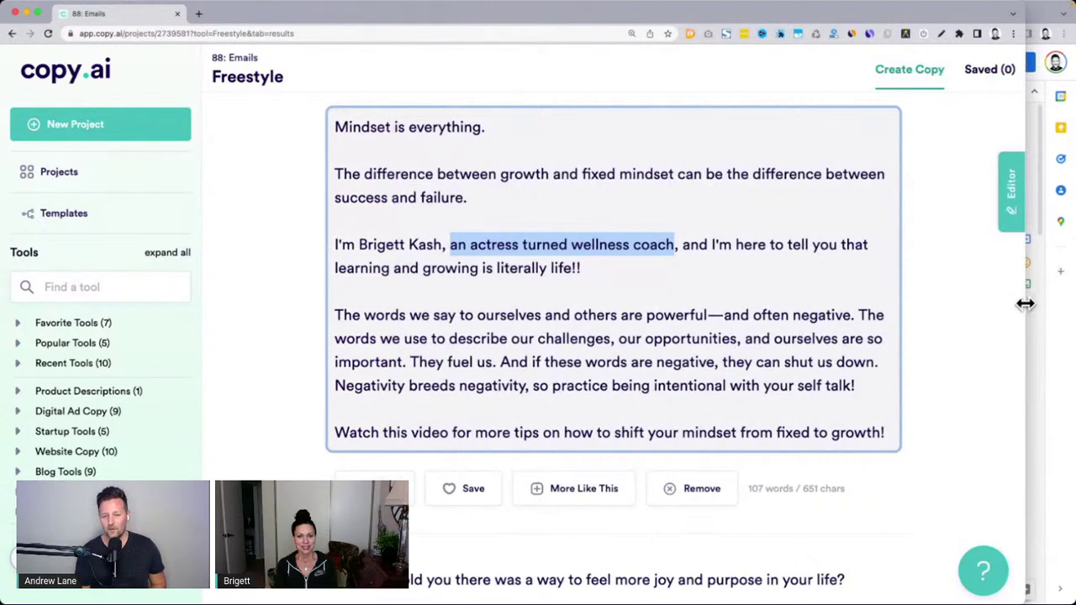
- Read through the 154-word 'What if I told you…' second draft
{"action": "left_click_drag", "start_coordinate": [1025, 300], "coordinate": [1073, 300]}
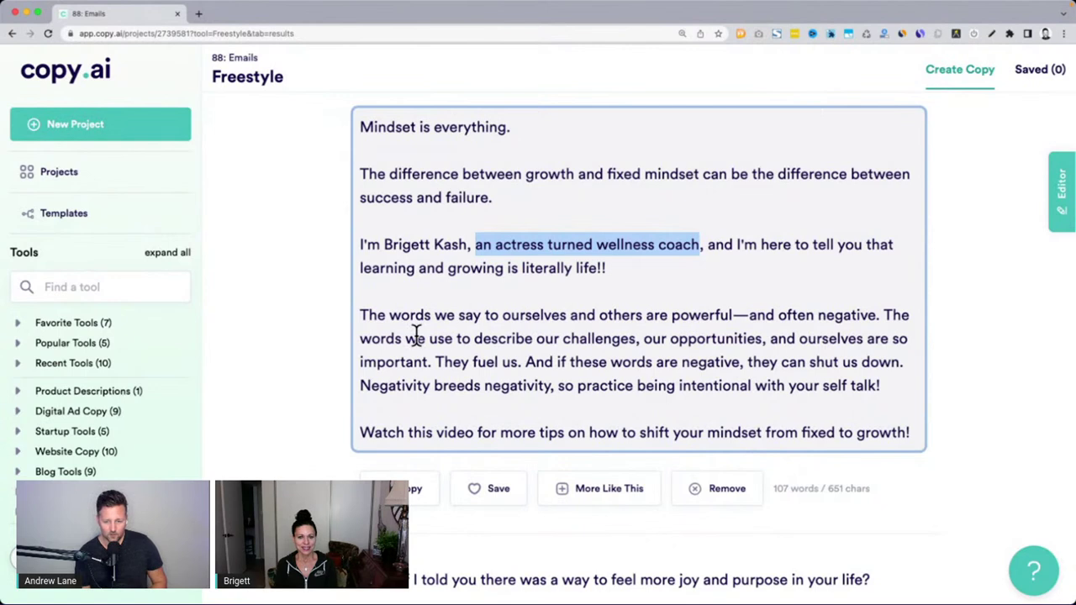
{"action": "left_click_drag", "start_coordinate": [436, 361], "coordinate": [535, 389]}
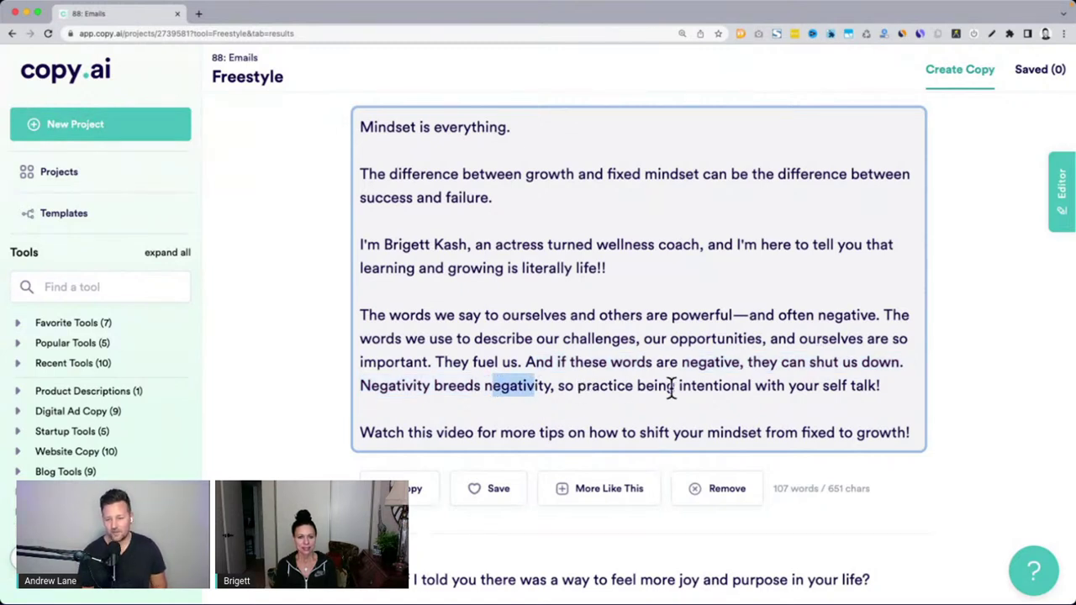
{"action": "scroll", "coordinate": [671, 388], "scroll_direction": "down", "scroll_amount": 1}
{"action": "left_click_drag", "start_coordinate": [360, 398], "coordinate": [915, 399]}
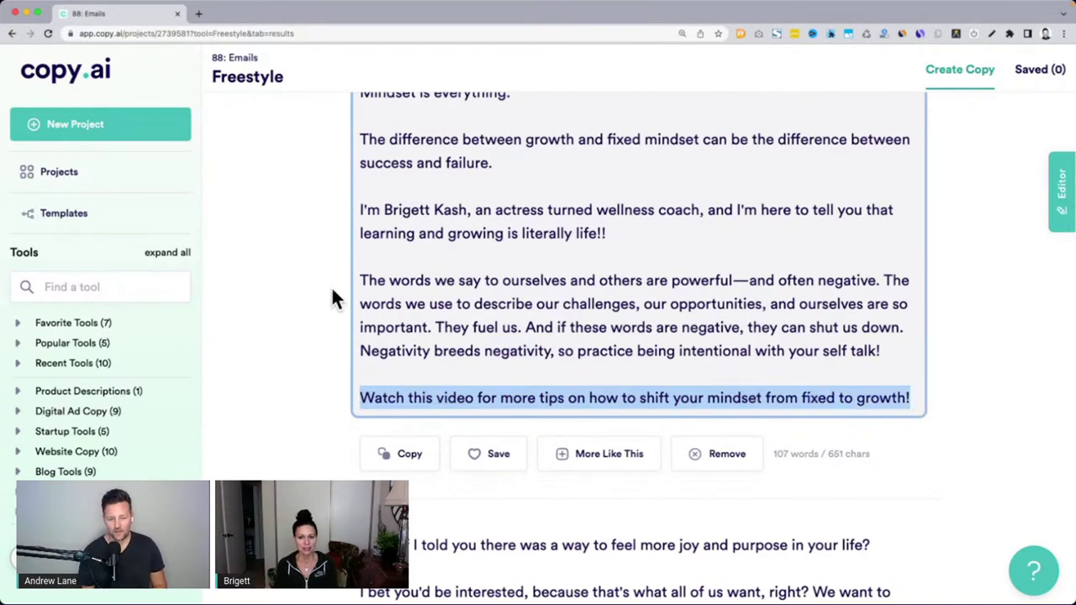
{"action": "scroll", "coordinate": [333, 292], "scroll_direction": "down", "scroll_amount": 5}
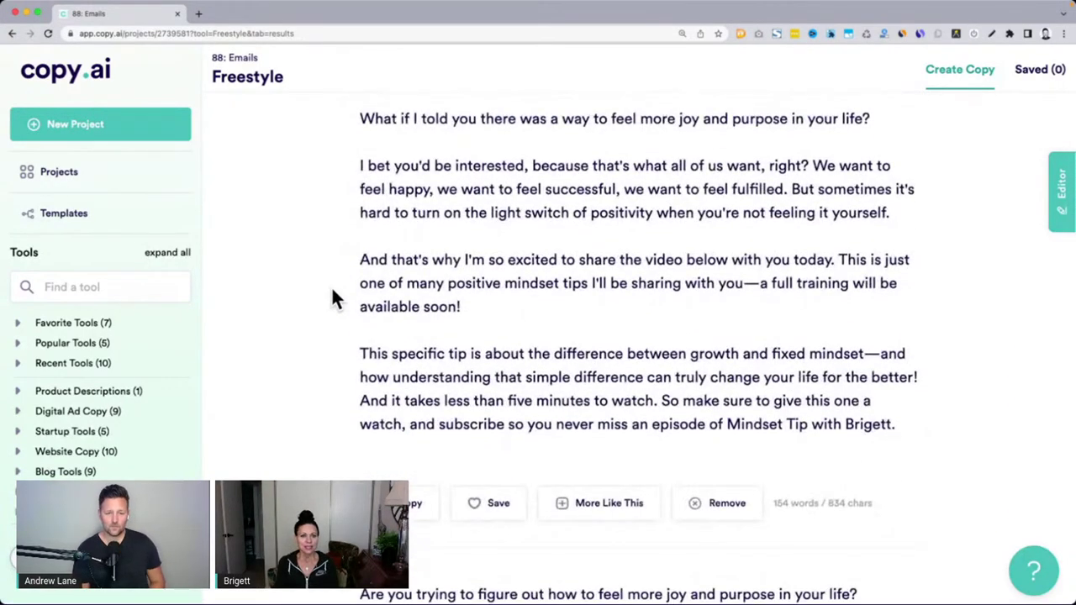
{"action": "left_click_drag", "start_coordinate": [363, 119], "coordinate": [884, 124]}
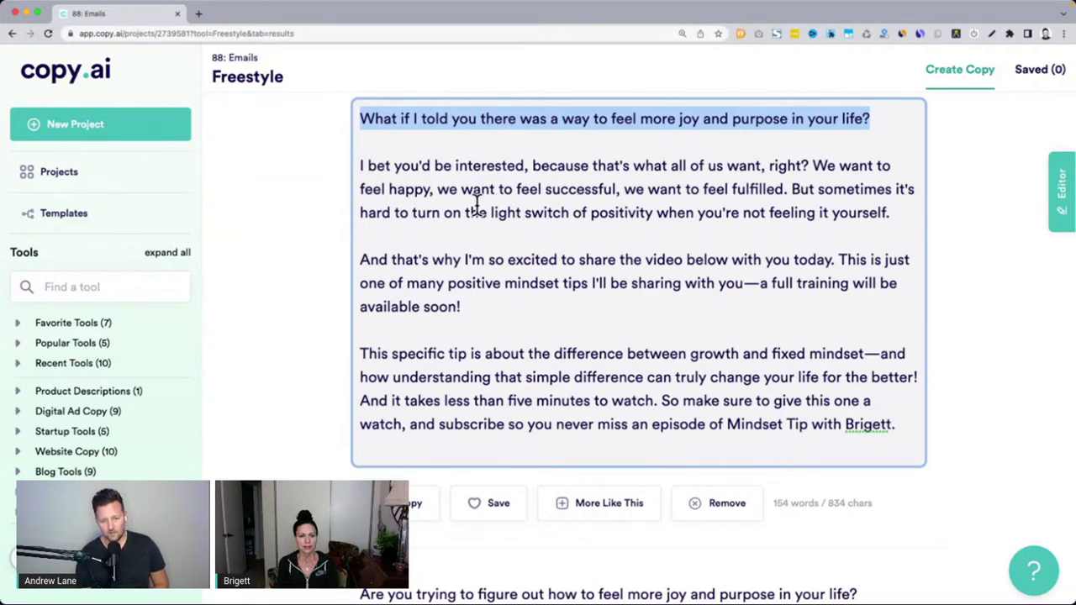
{"action": "left_click_drag", "start_coordinate": [435, 211], "coordinate": [901, 213]}
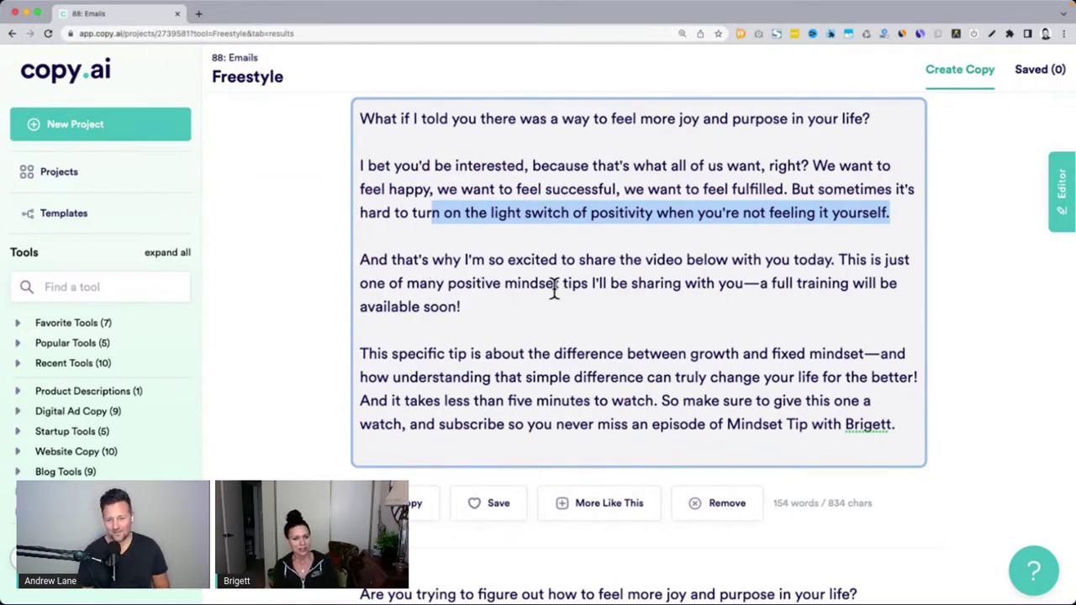
{"action": "left_click_drag", "start_coordinate": [760, 283], "coordinate": [758, 304]}
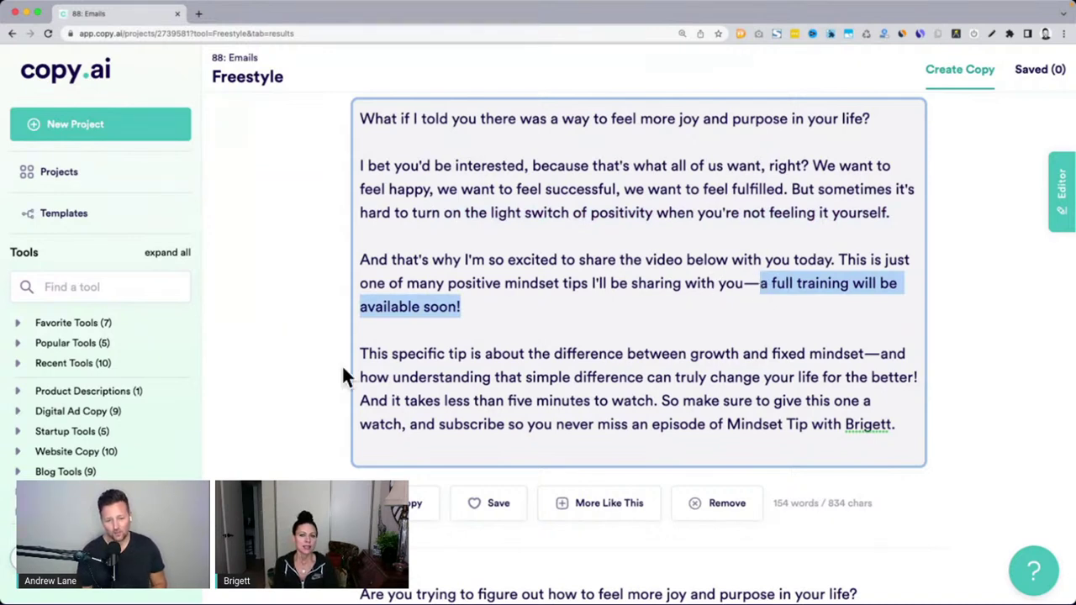
{"action": "left_click", "coordinate": [390, 264]}
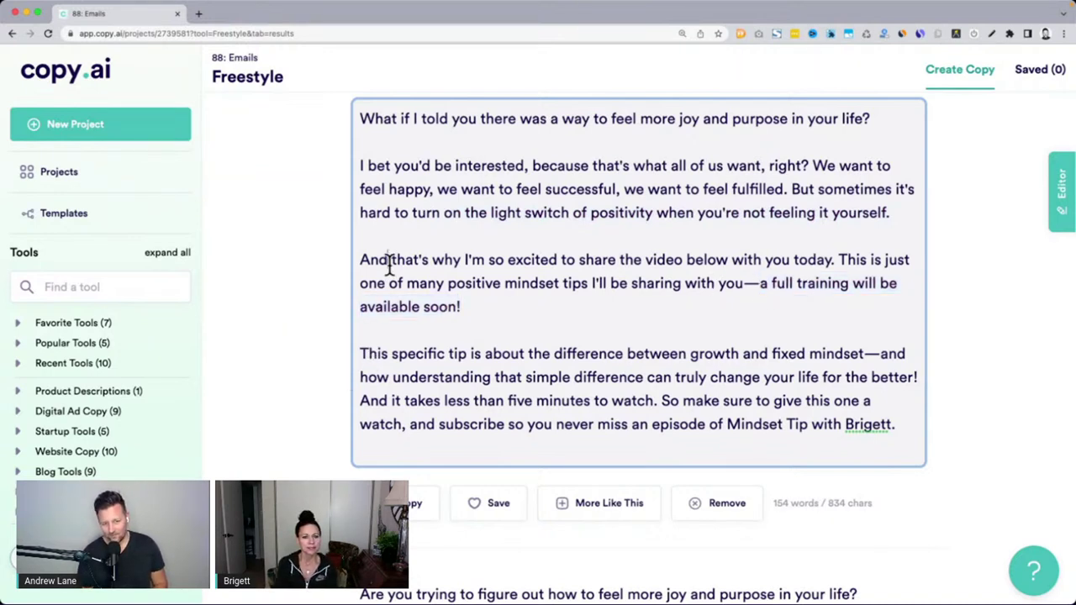
{"action": "left_click_drag", "start_coordinate": [358, 115], "coordinate": [557, 313]}
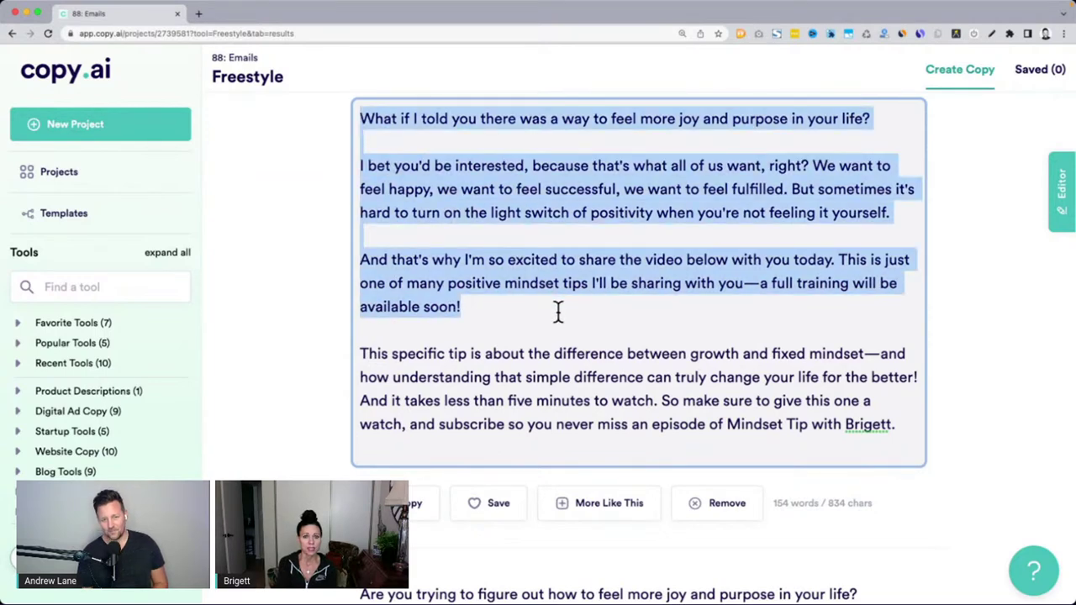
{"action": "left_click", "coordinate": [557, 313]}
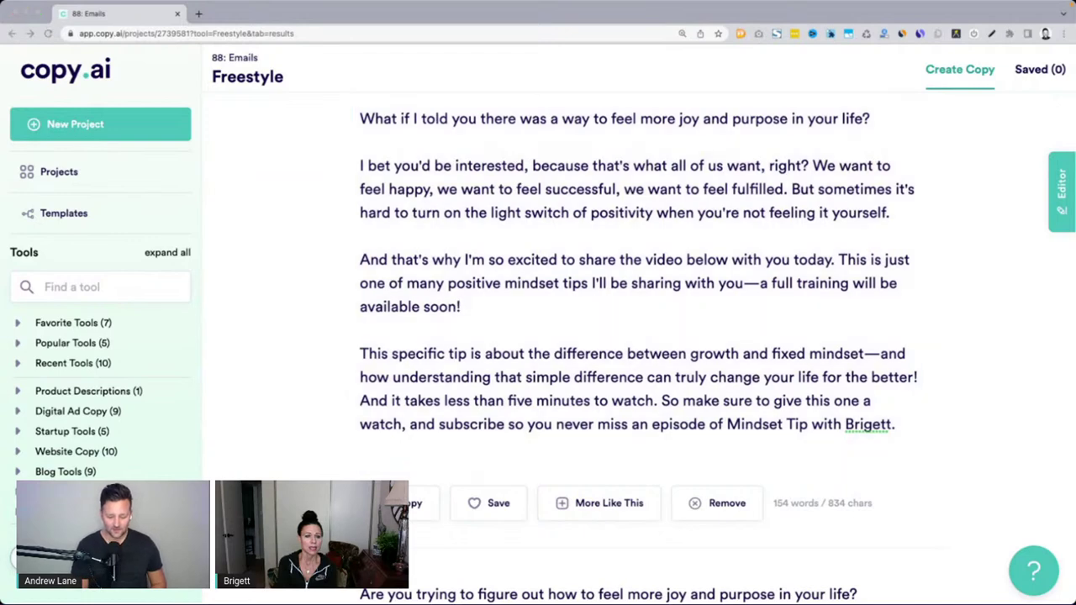
- Save the second draft and start a new line below the educational email outline in the editor
{"action": "left_click", "coordinate": [493, 504]}
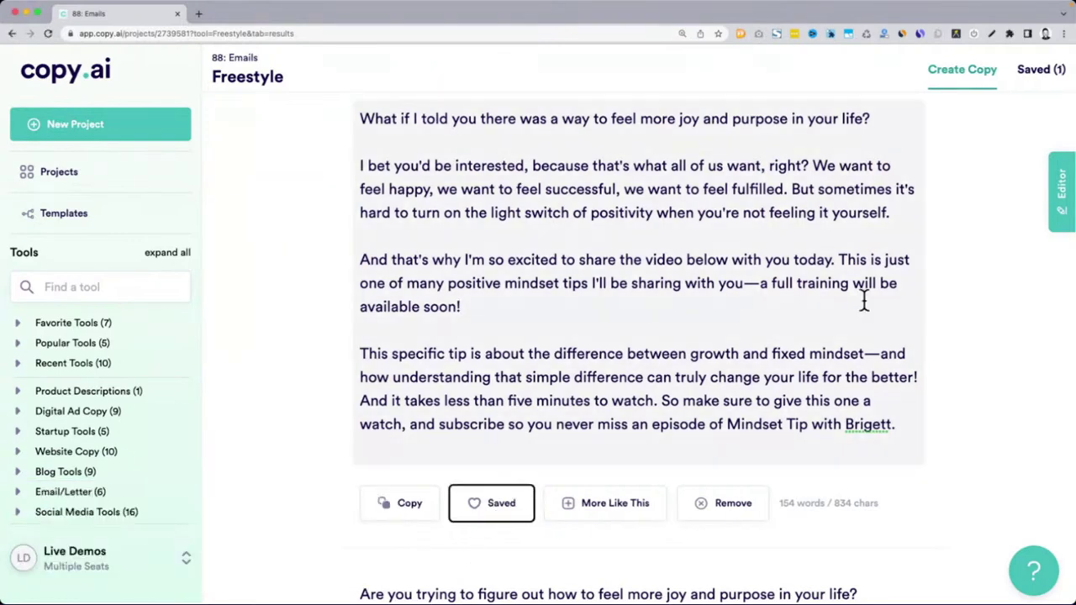
{"action": "left_click", "coordinate": [1062, 192]}
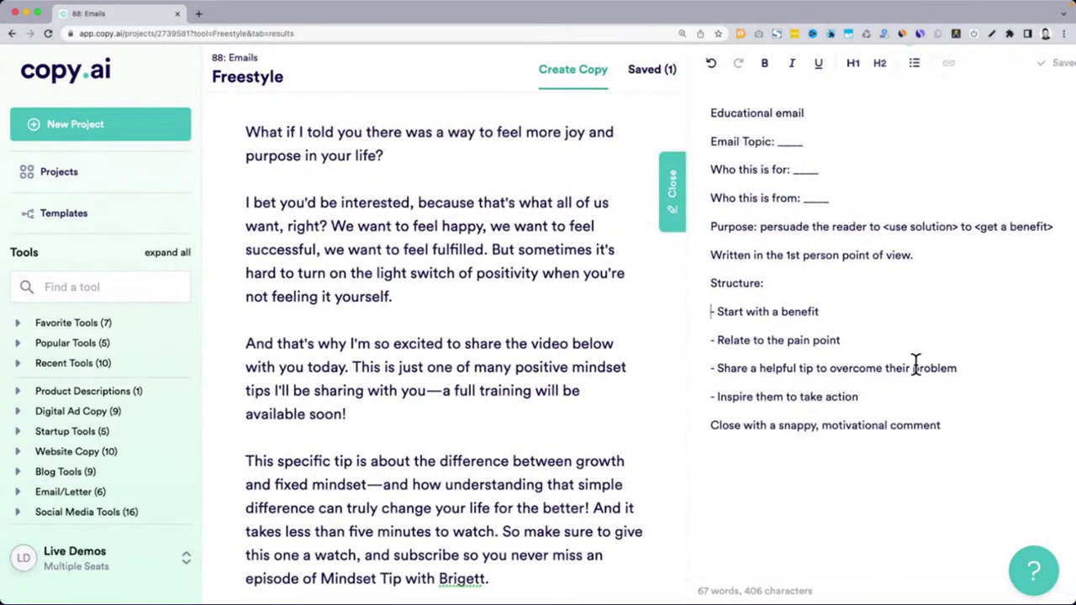
{"action": "left_click", "coordinate": [956, 426]}
{"action": "key", "text": "Return"}
{"action": "key", "text": "Return"}
- Add an 'Email:' H1 heading and paste the saved draft's opening paragraphs under it
{"action": "type", "text": "Email:"}
{"action": "key", "text": "super+alt+1"}
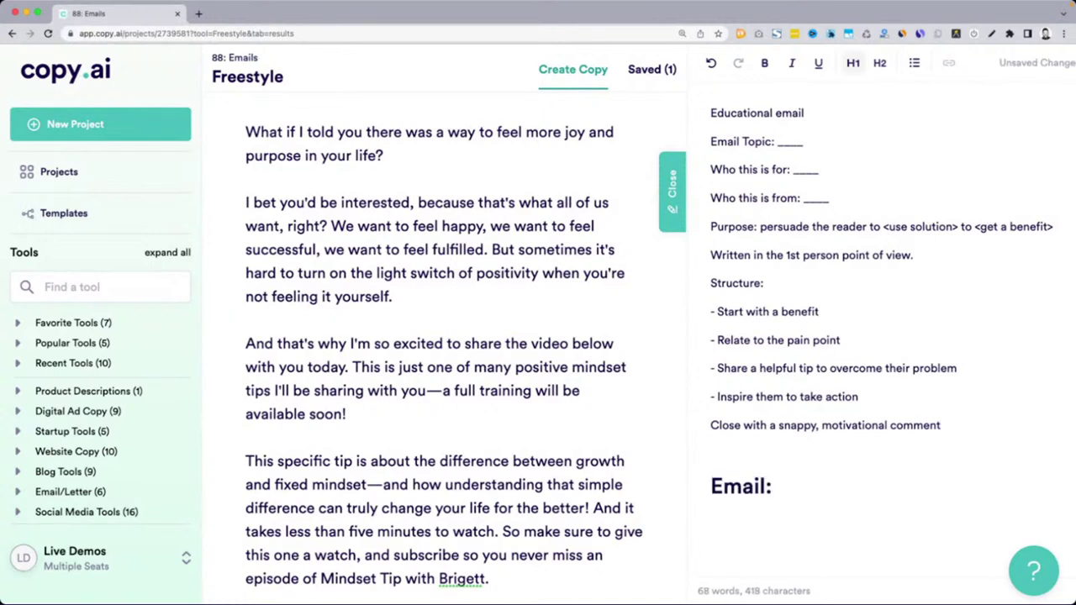
{"action": "left_click_drag", "start_coordinate": [248, 134], "coordinate": [454, 288]}
{"action": "left_click_drag", "start_coordinate": [521, 358], "coordinate": [319, 343]}
{"action": "key", "text": "ctrl+c"}
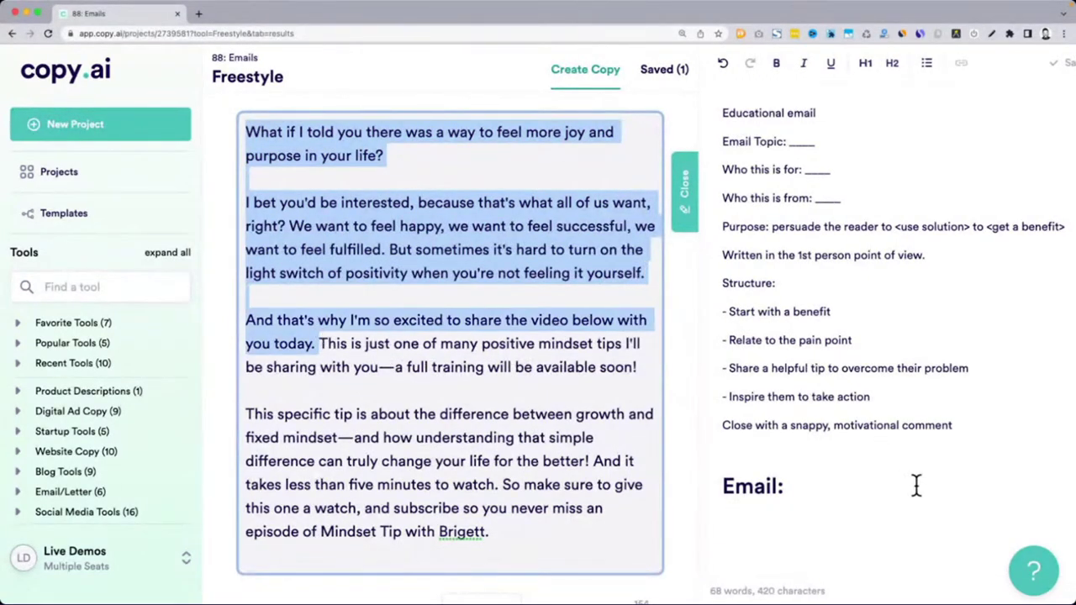
{"action": "left_click", "coordinate": [916, 486]}
{"action": "key", "text": "ctrl+v"}
- Append the 'This specific tip' paragraph as a new paragraph after 'today.' in the email
{"action": "scroll", "coordinate": [829, 384], "scroll_direction": "down", "scroll_amount": 5}
{"action": "scroll", "coordinate": [946, 384], "scroll_direction": "right", "scroll_amount": 1}
{"action": "scroll", "coordinate": [423, 367], "scroll_direction": "down", "scroll_amount": 1}
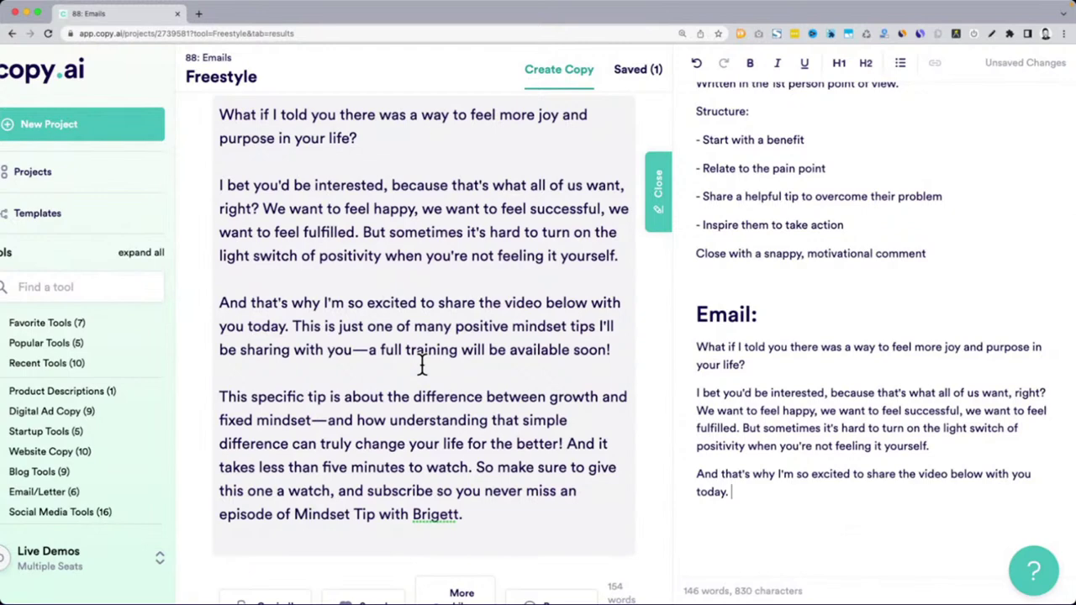
{"action": "triple_click", "coordinate": [378, 422]}
{"action": "key", "text": "super+c"}
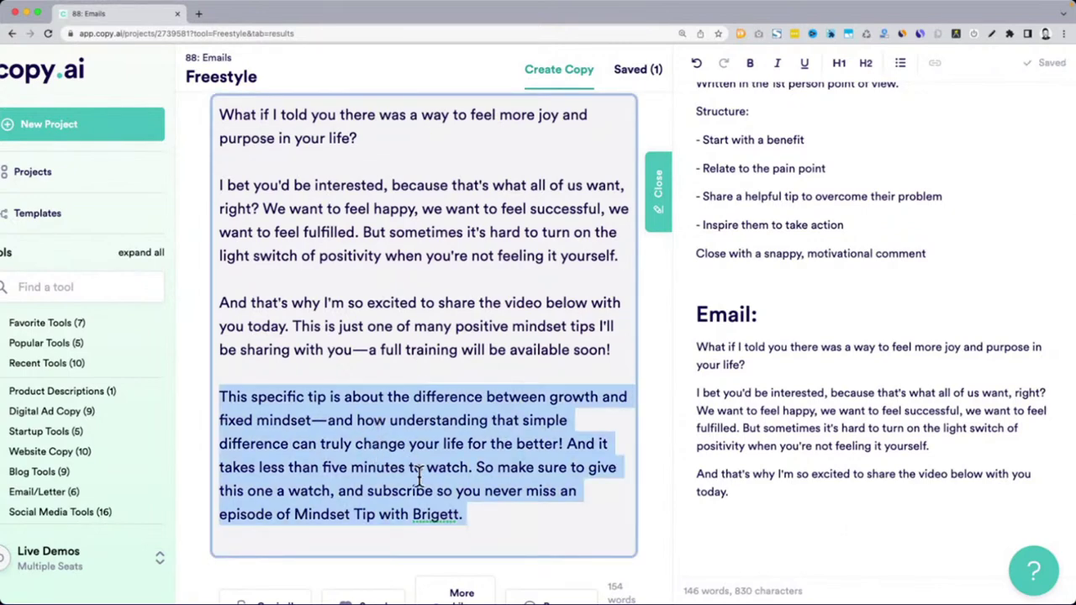
{"action": "left_click", "coordinate": [835, 497]}
{"action": "key", "text": "Return"}
{"action": "key", "text": "Return"}
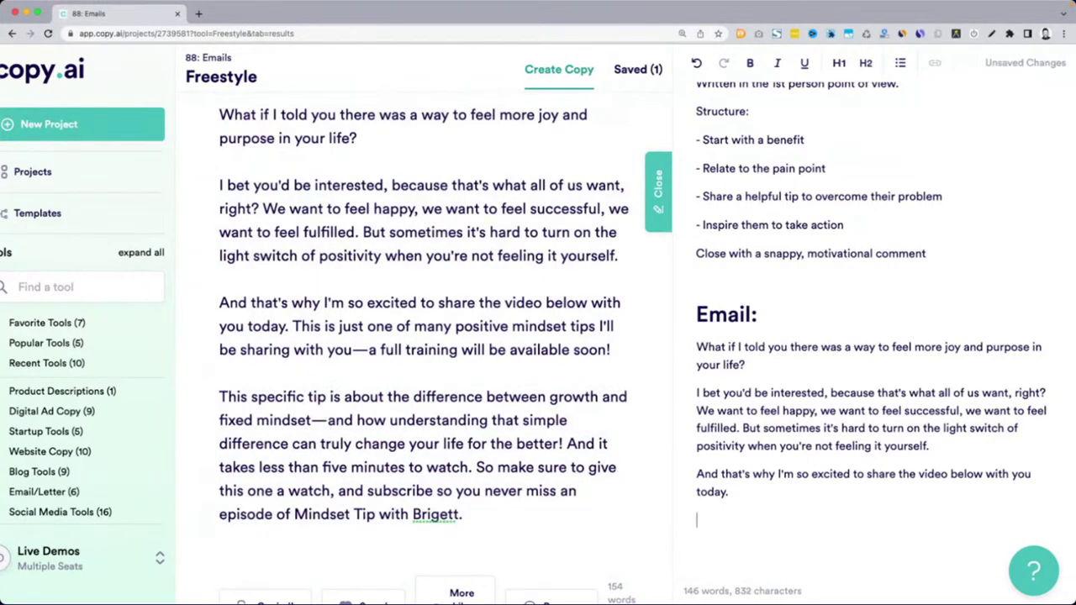
{"action": "key", "text": "super+v"}
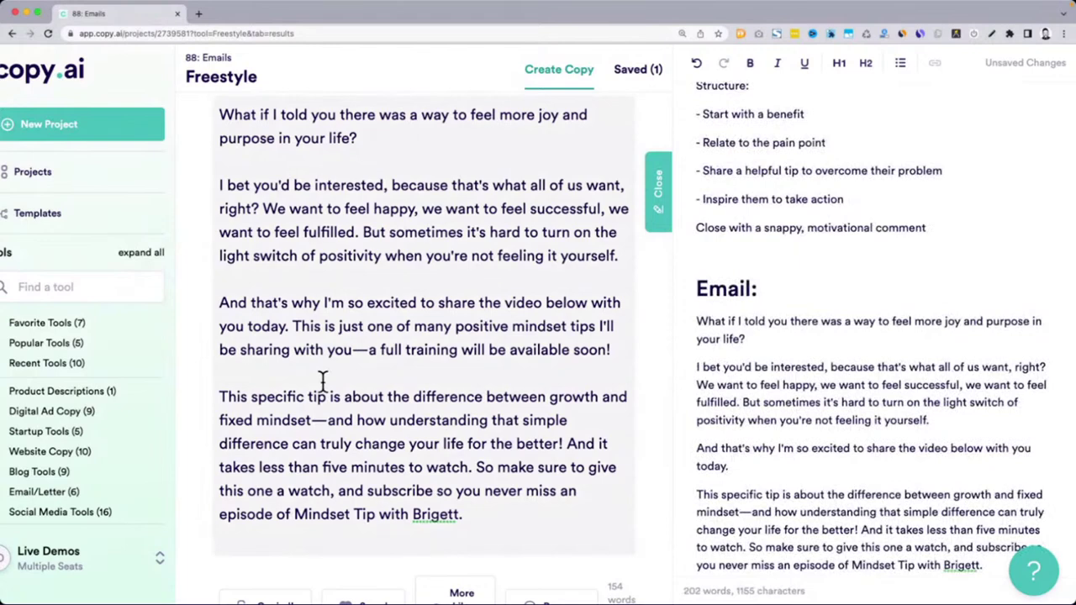
- Review the 'Are you trying to figure out…' draft's opening, mindset tools and science sentences
{"action": "scroll", "coordinate": [322, 380], "scroll_direction": "down", "scroll_amount": 5}
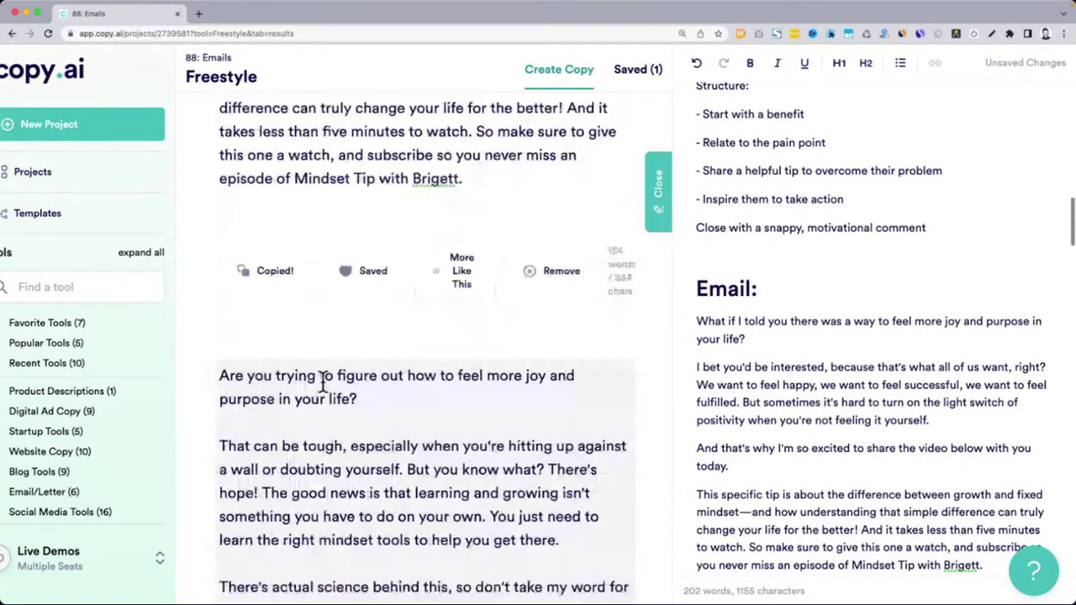
{"action": "scroll", "coordinate": [322, 380], "scroll_direction": "down", "scroll_amount": 3}
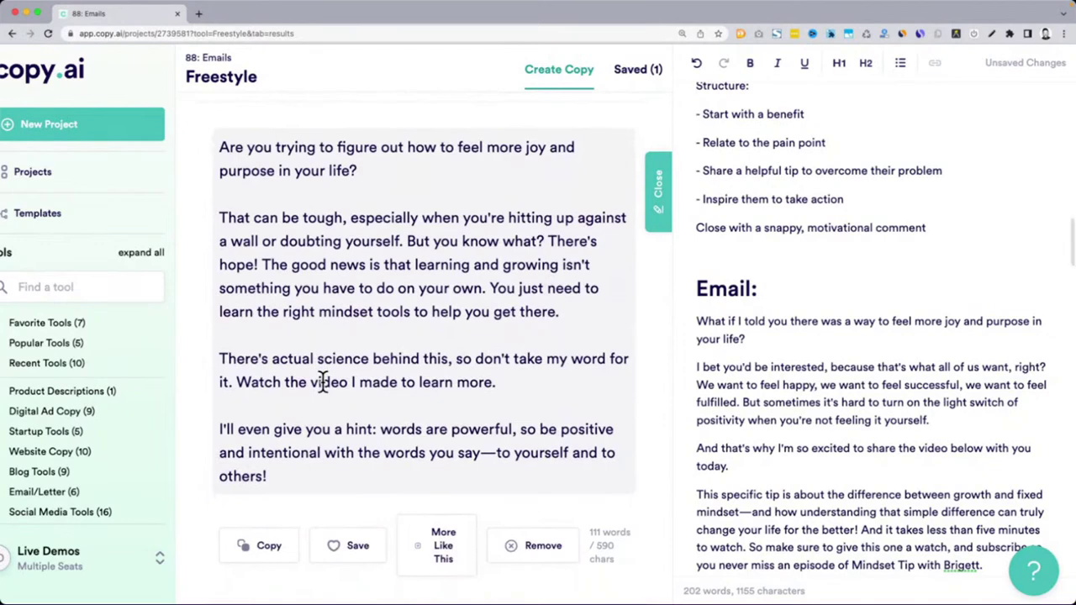
{"action": "left_click_drag", "start_coordinate": [220, 149], "coordinate": [281, 195]}
{"action": "left_click_drag", "start_coordinate": [227, 220], "coordinate": [300, 265]}
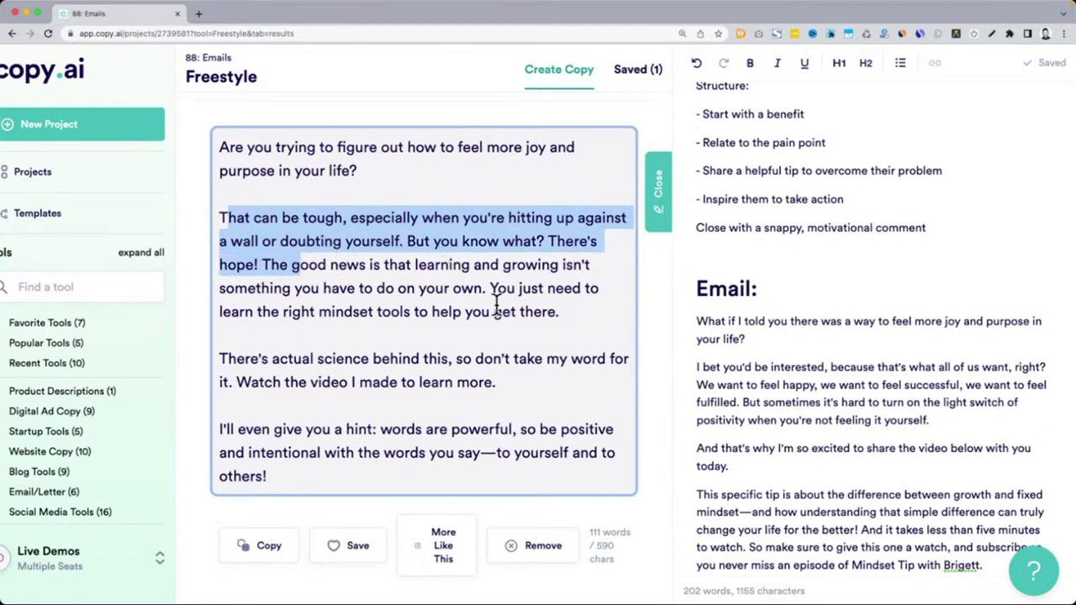
{"action": "left_click_drag", "start_coordinate": [492, 288], "coordinate": [577, 316]}
{"action": "left_click_drag", "start_coordinate": [225, 362], "coordinate": [514, 397]}
{"action": "left_click", "coordinate": [448, 408]}
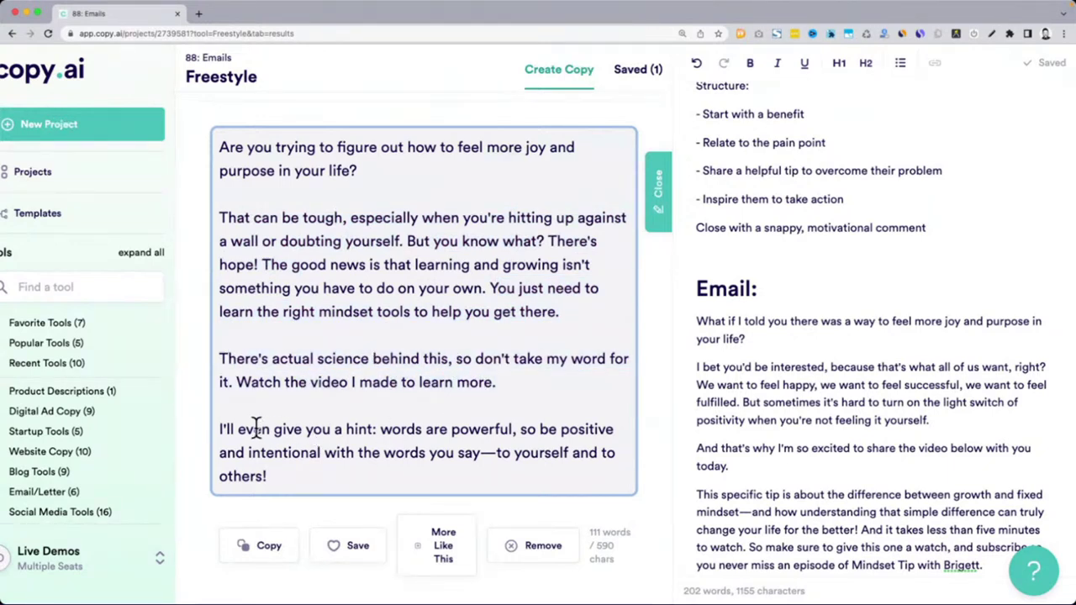
- Copy that whole draft and paste it at the end of the email
{"action": "left_click_drag", "start_coordinate": [216, 429], "coordinate": [318, 430]}
{"action": "left_click_drag", "start_coordinate": [290, 473], "coordinate": [187, 145]}
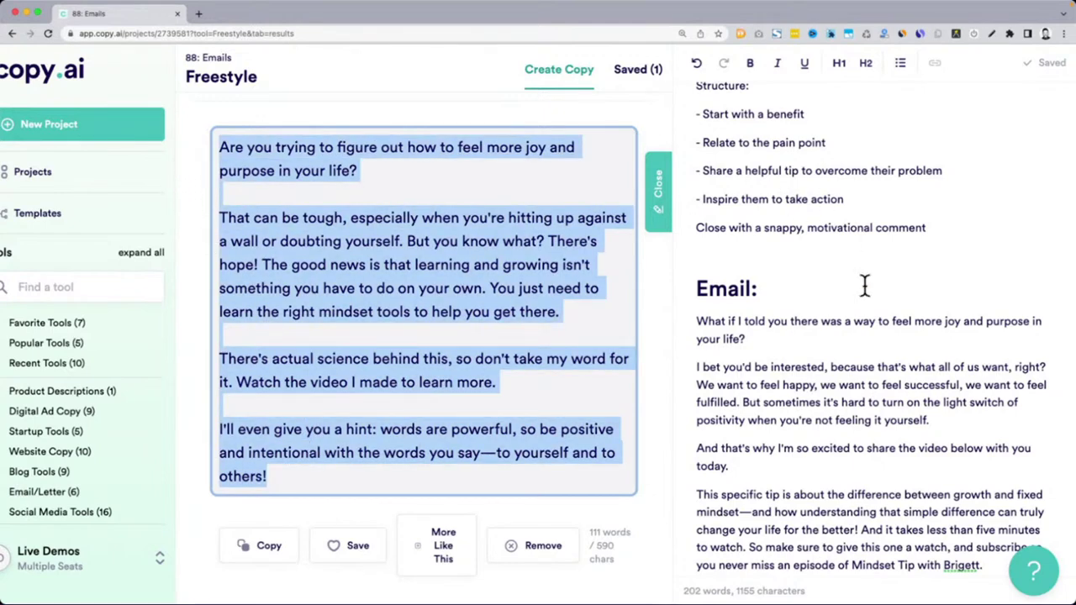
{"action": "key", "text": "super+c"}
{"action": "scroll", "coordinate": [924, 339], "scroll_direction": "down", "scroll_amount": 5}
{"action": "left_click", "coordinate": [1017, 336]}
{"action": "key", "text": "Return"}
{"action": "key", "text": "Return"}
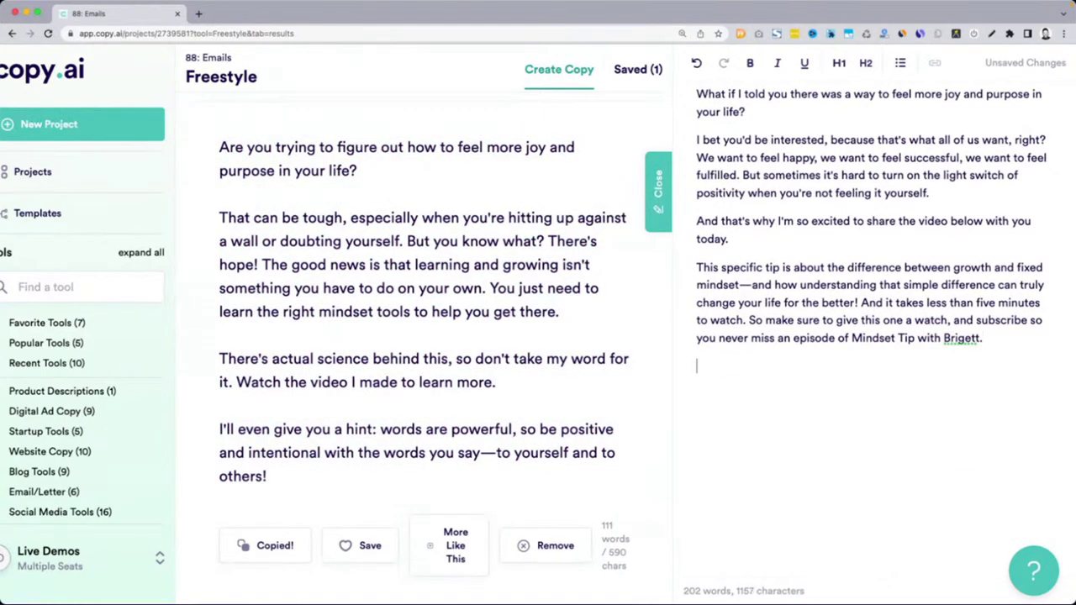
{"action": "key", "text": "Return"}
{"action": "key", "text": "Return"}
{"action": "key", "text": "super+v"}
{"action": "scroll", "coordinate": [944, 358], "scroll_direction": "down", "scroll_amount": 3}
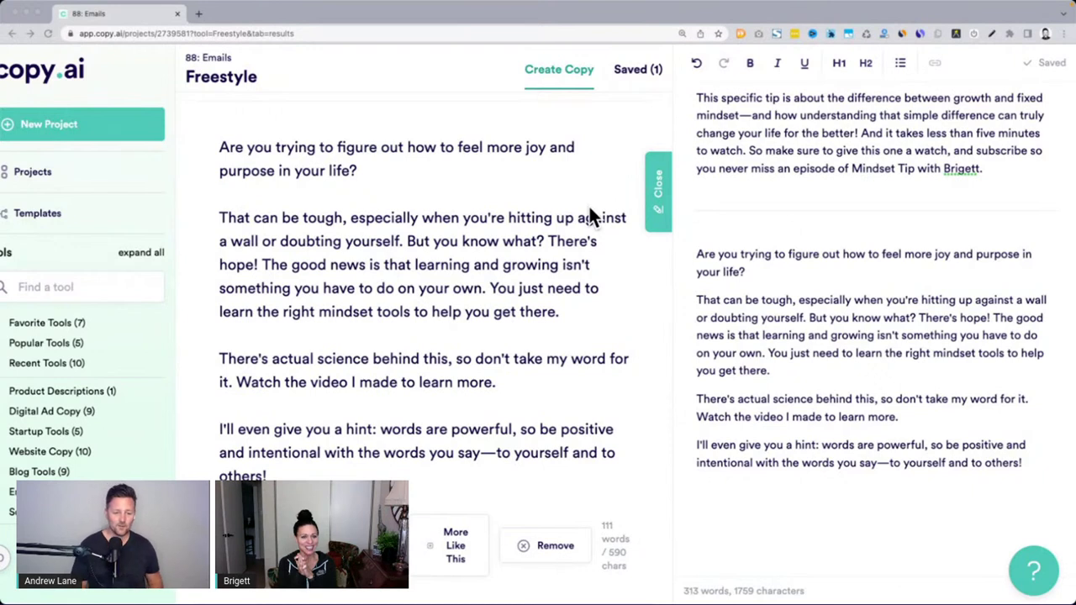
{"action": "left_click", "coordinate": [817, 239]}
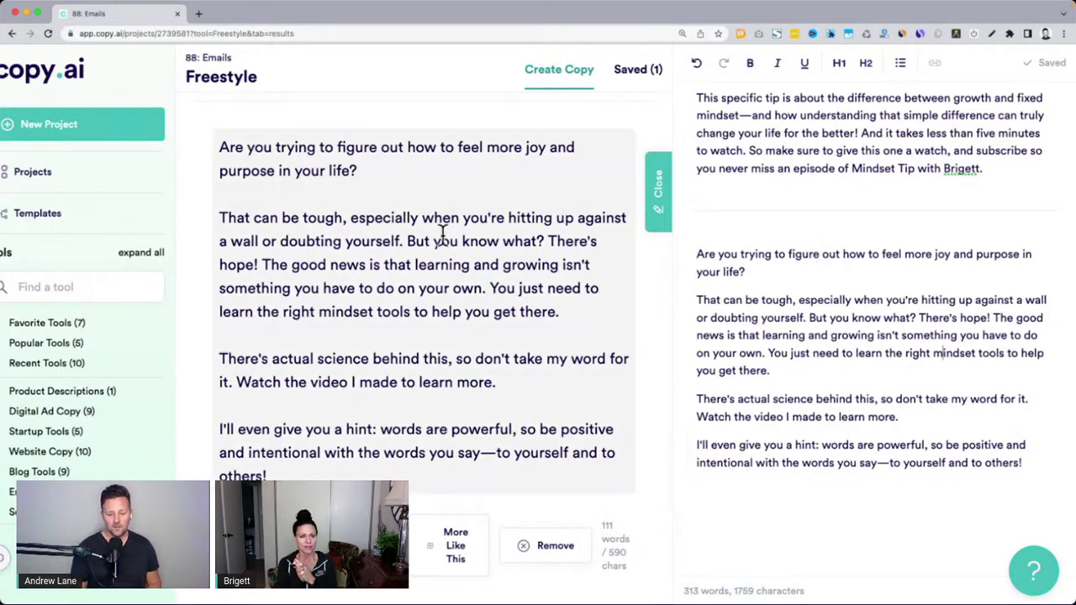
{"action": "scroll", "coordinate": [443, 228], "scroll_direction": "up", "scroll_amount": 6}
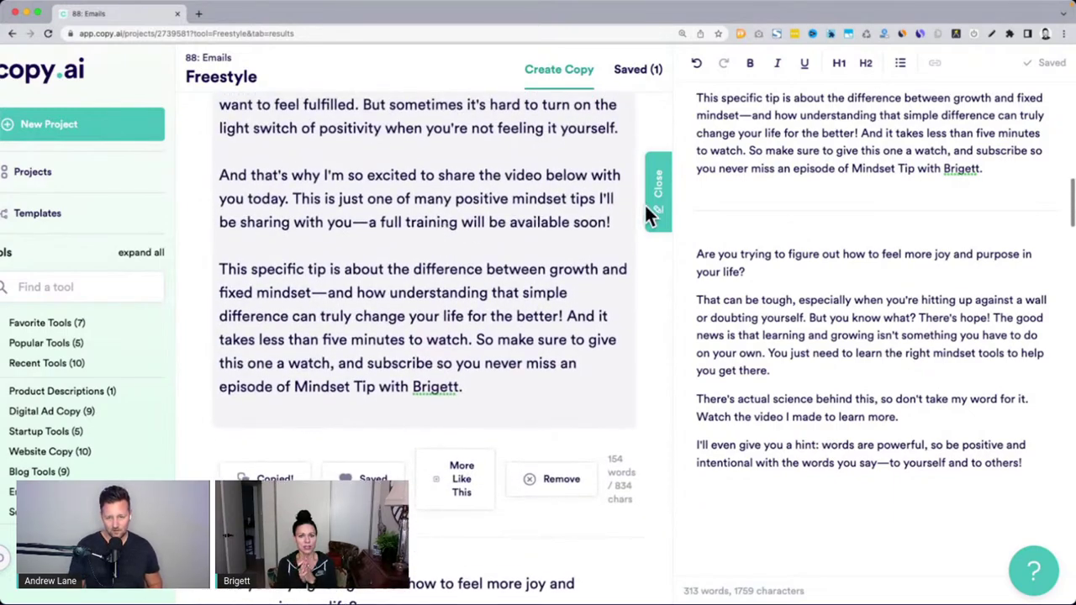
{"action": "key", "text": "super+minus"}
{"action": "scroll", "coordinate": [538, 347], "scroll_direction": "up", "scroll_amount": 10}
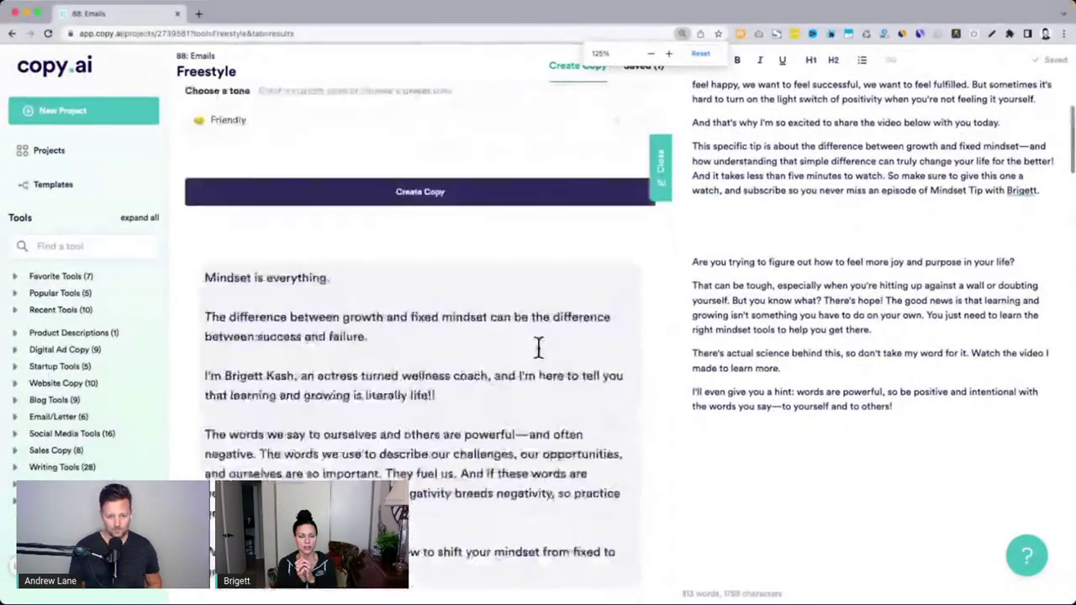
- Hide the side editor so the brief and 'Mindset is everything.' draft span the page
{"action": "scroll", "coordinate": [538, 348], "scroll_direction": "up", "scroll_amount": 2}
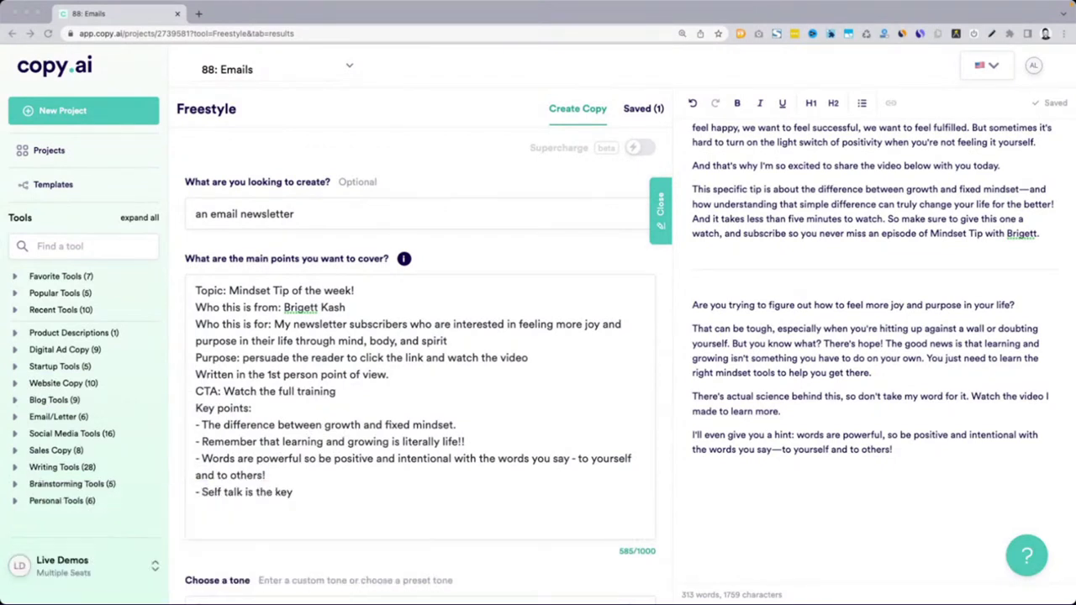
{"action": "scroll", "coordinate": [490, 391], "scroll_direction": "down", "scroll_amount": 5}
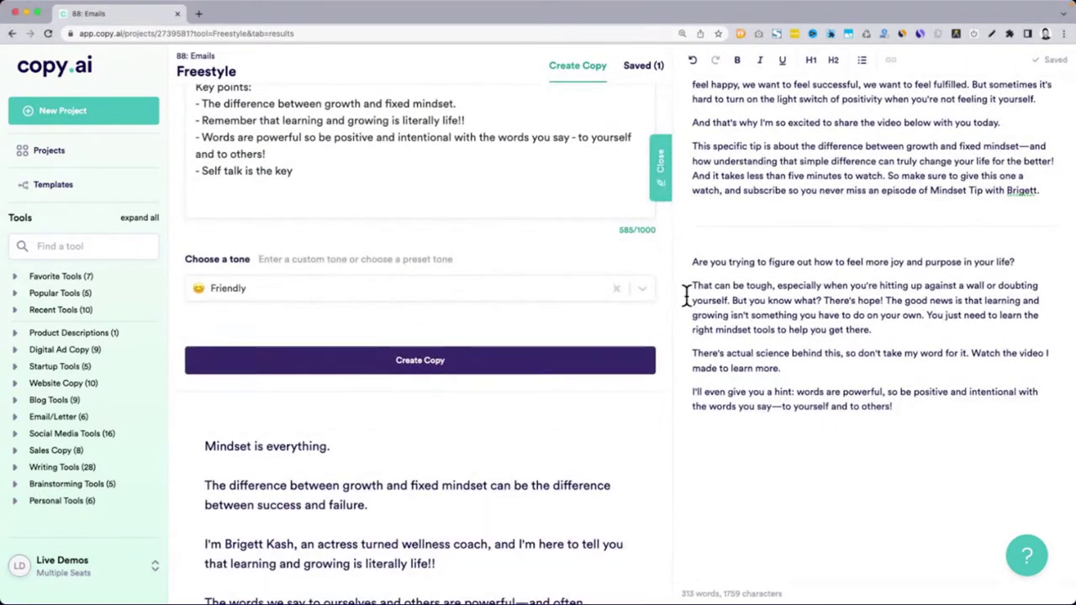
{"action": "left_click", "coordinate": [662, 168]}
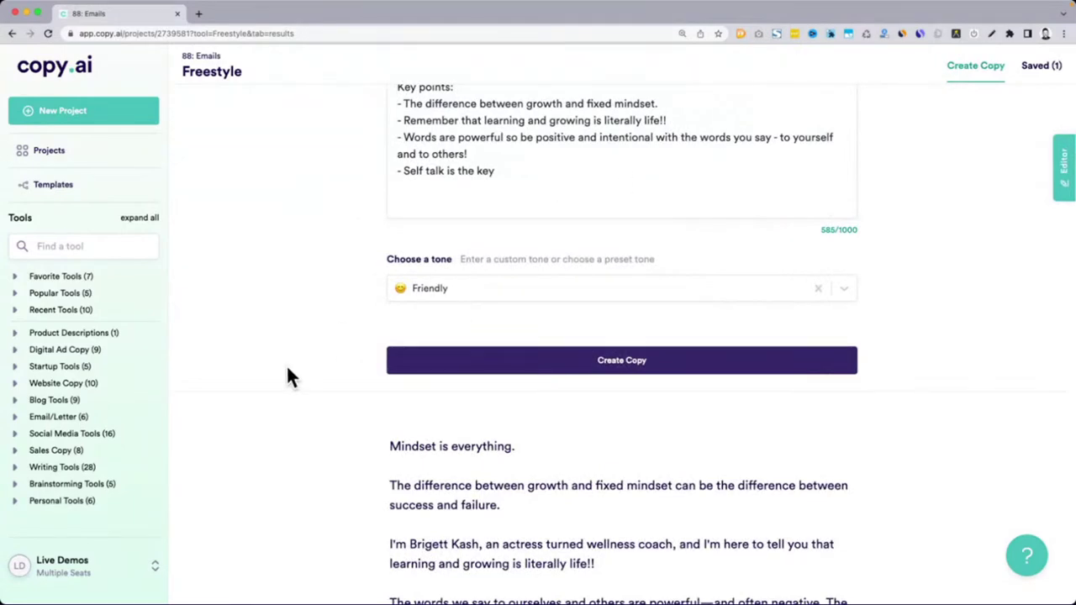
- Scroll through the drafts, reviewing the second draft's opening line and hint sentence
{"action": "scroll", "coordinate": [287, 370], "scroll_direction": "down", "scroll_amount": 4}
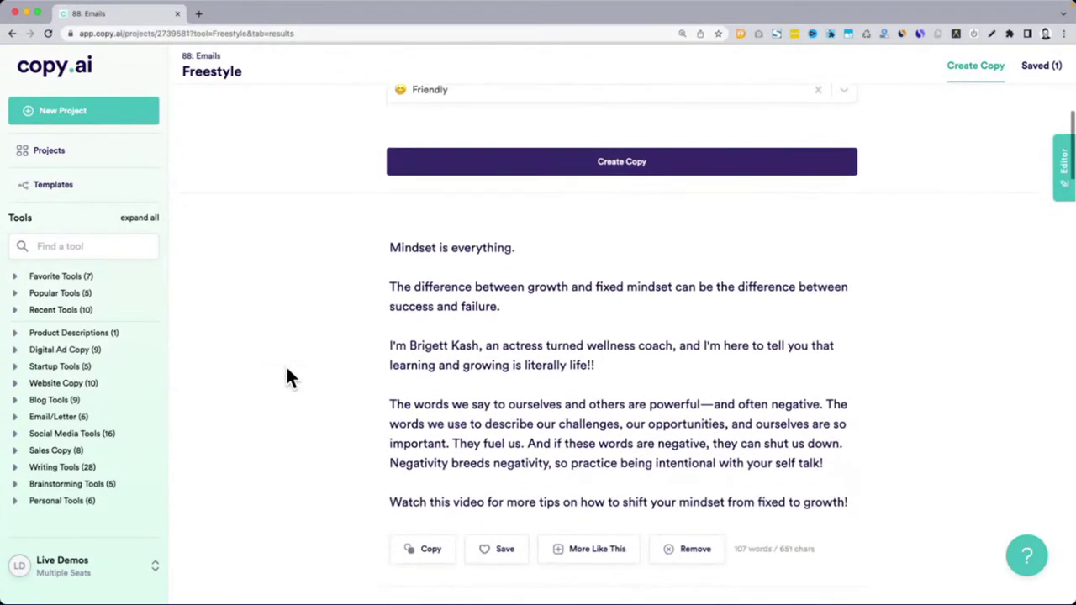
{"action": "scroll", "coordinate": [286, 377], "scroll_direction": "down", "scroll_amount": 5}
{"action": "left_click_drag", "start_coordinate": [402, 212], "coordinate": [653, 215]}
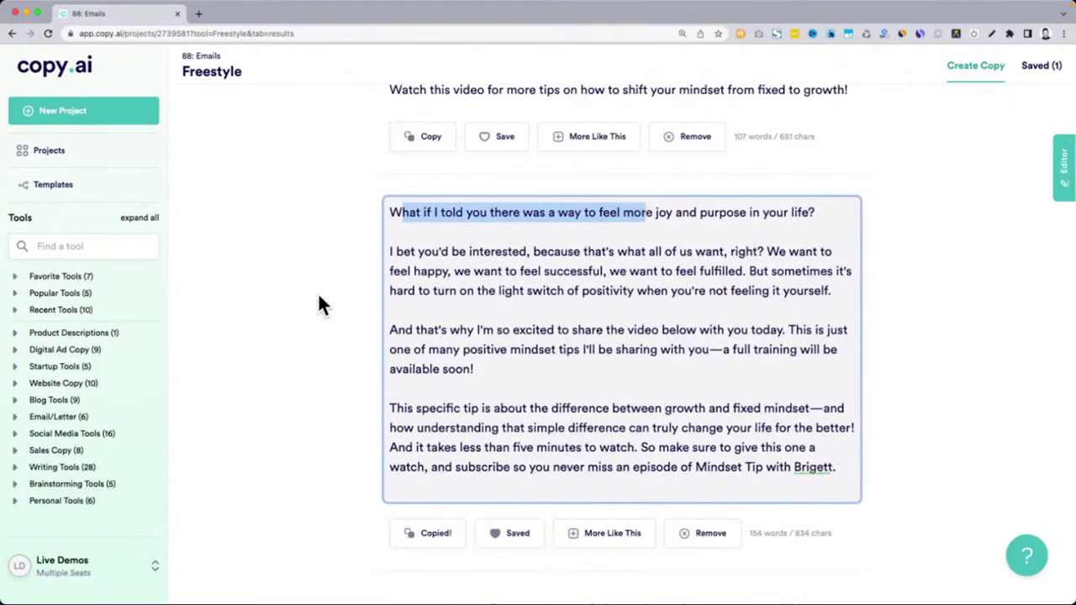
{"action": "scroll", "coordinate": [319, 304], "scroll_direction": "down", "scroll_amount": 7}
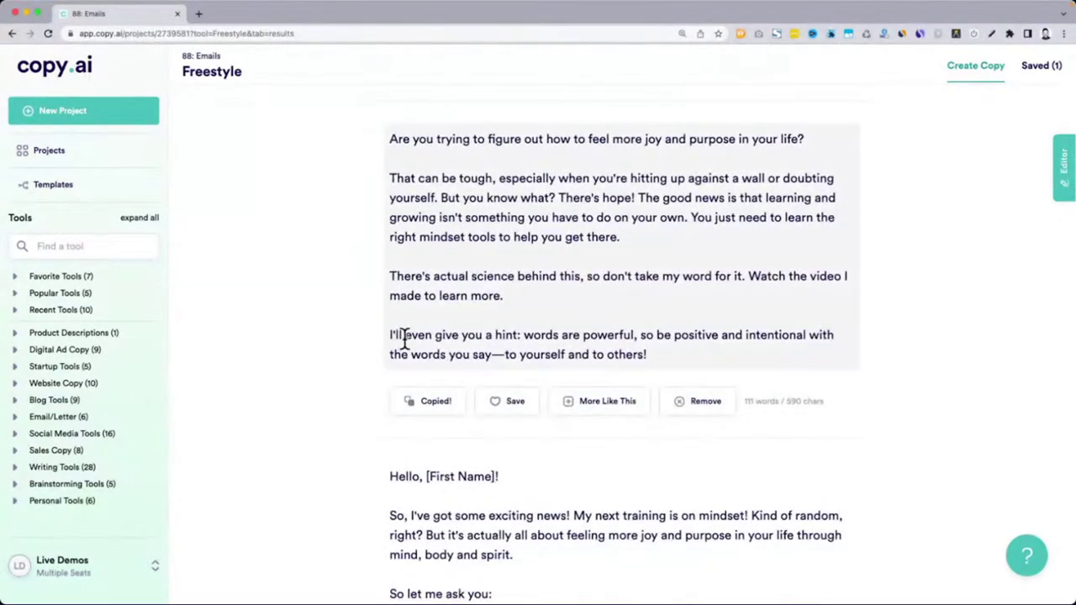
{"action": "left_click_drag", "start_coordinate": [387, 335], "coordinate": [523, 339]}
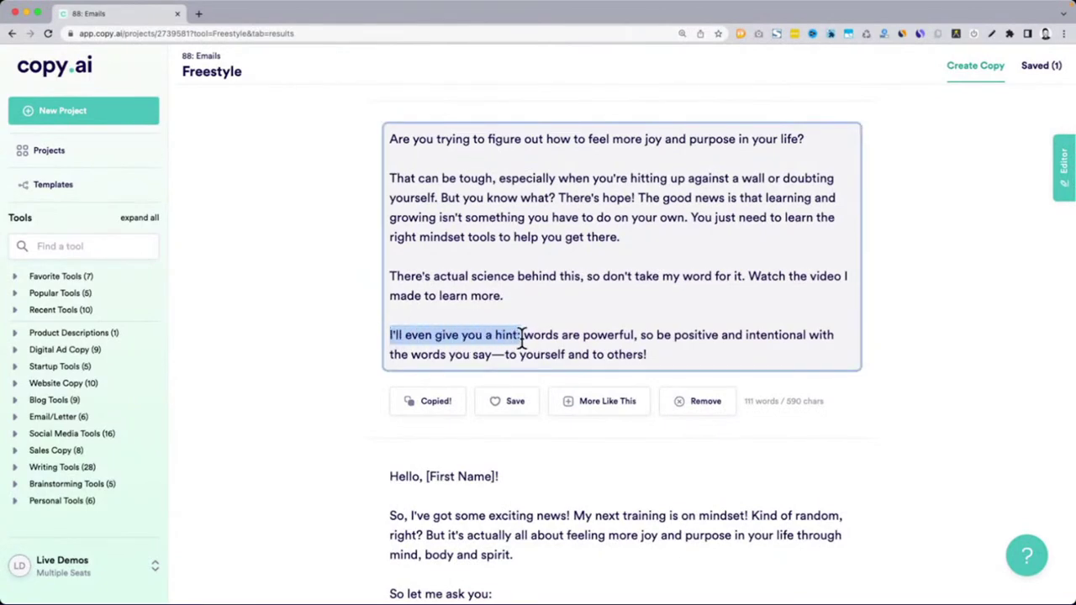
{"action": "scroll", "coordinate": [521, 336], "scroll_direction": "down", "scroll_amount": 3}
- Read the 'Hello, [First Name]!' draft and save it as the second saved copy
{"action": "left_click", "coordinate": [506, 278]}
{"action": "left_click_drag", "start_coordinate": [507, 278], "coordinate": [380, 274]}
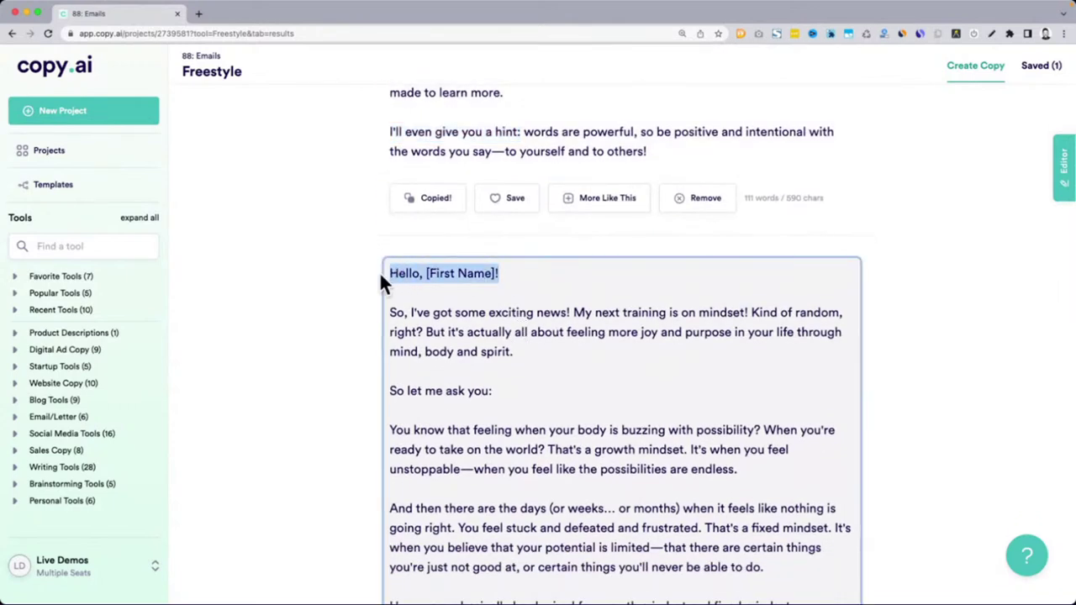
{"action": "scroll", "coordinate": [343, 328], "scroll_direction": "down", "scroll_amount": 3}
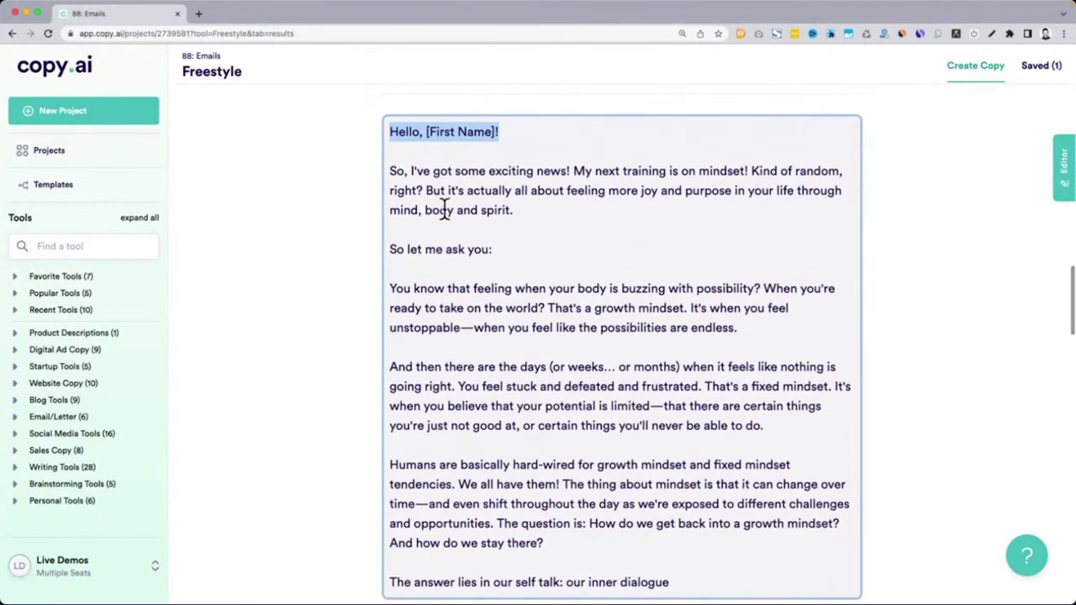
{"action": "left_click", "coordinate": [548, 210]}
{"action": "left_click_drag", "start_coordinate": [574, 171], "coordinate": [431, 190]}
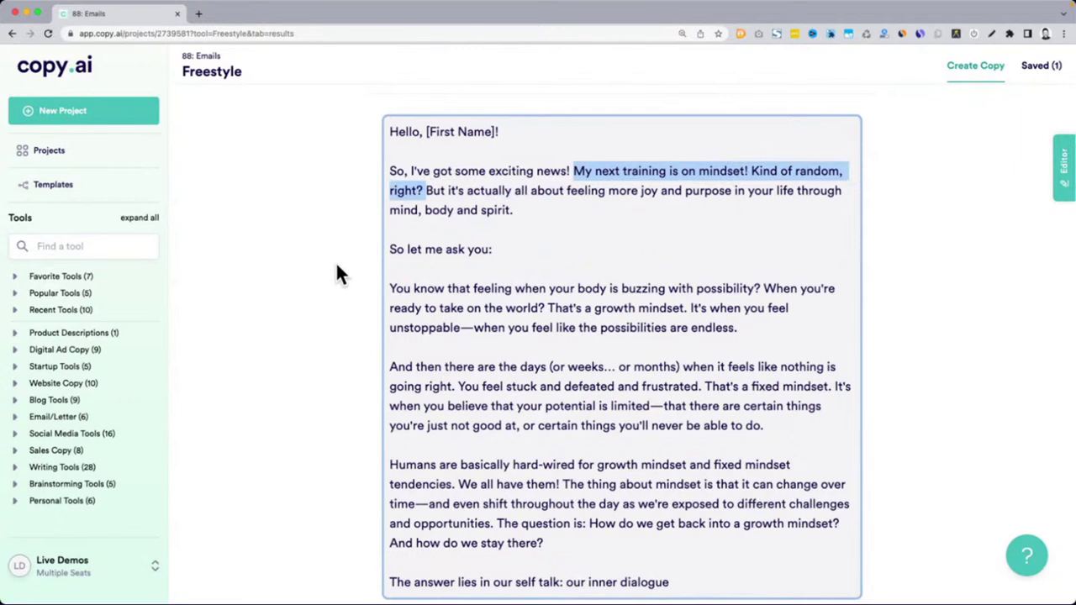
{"action": "left_click_drag", "start_coordinate": [391, 248], "coordinate": [517, 251]}
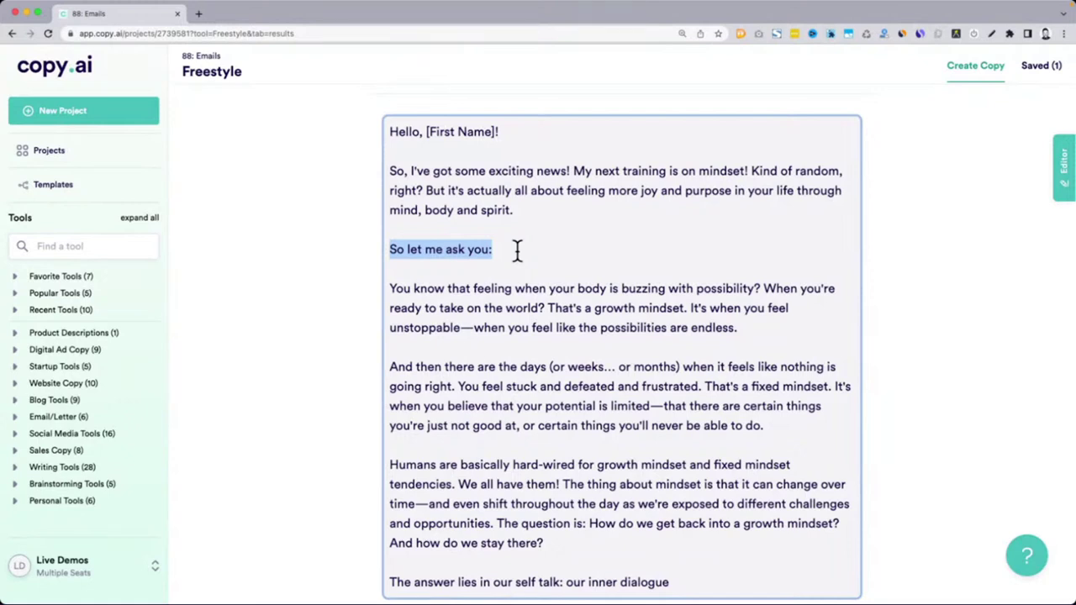
{"action": "left_click", "coordinate": [463, 249]}
{"action": "left_click_drag", "start_coordinate": [389, 288], "coordinate": [647, 299]}
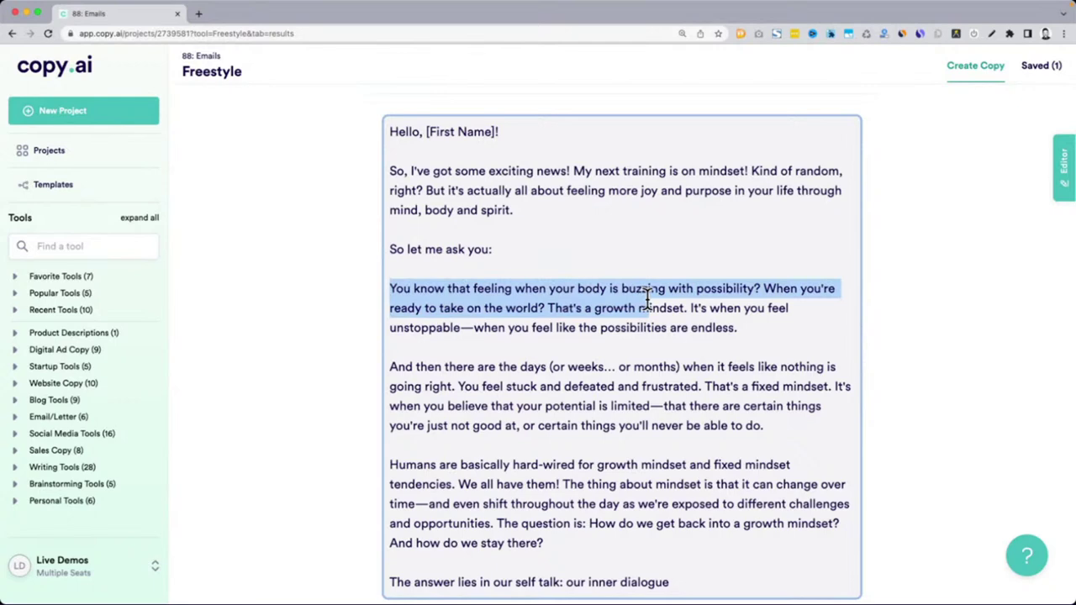
{"action": "left_click", "coordinate": [747, 311]}
{"action": "scroll", "coordinate": [747, 313], "scroll_direction": "down", "scroll_amount": 3}
{"action": "left_click", "coordinate": [509, 537]}
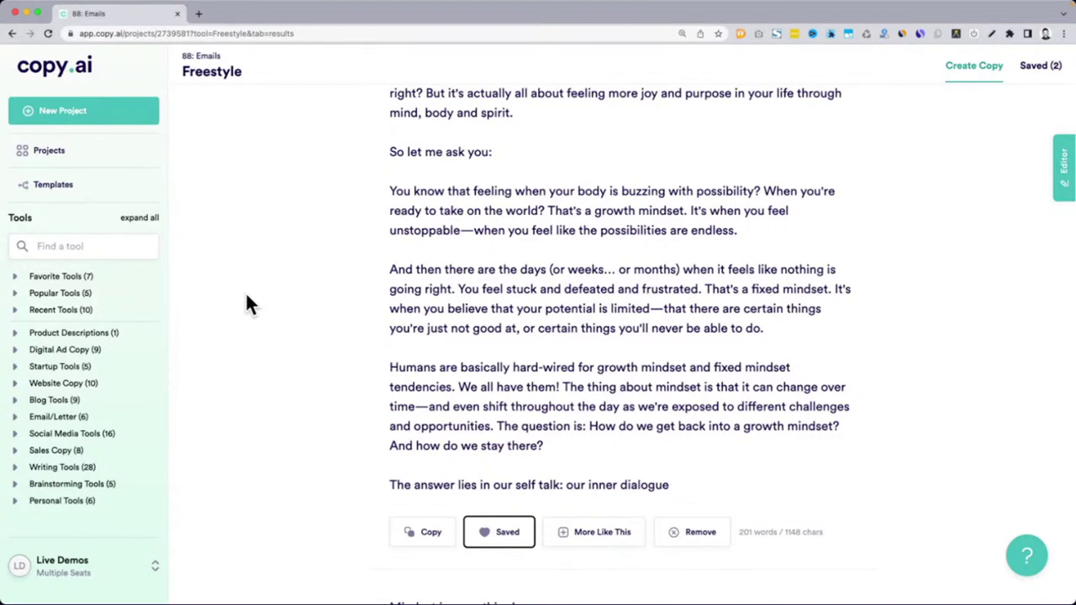
- Read the following drafts, including the yoga paragraph and the reference to the last email
{"action": "scroll", "coordinate": [245, 295], "scroll_direction": "down", "scroll_amount": 5}
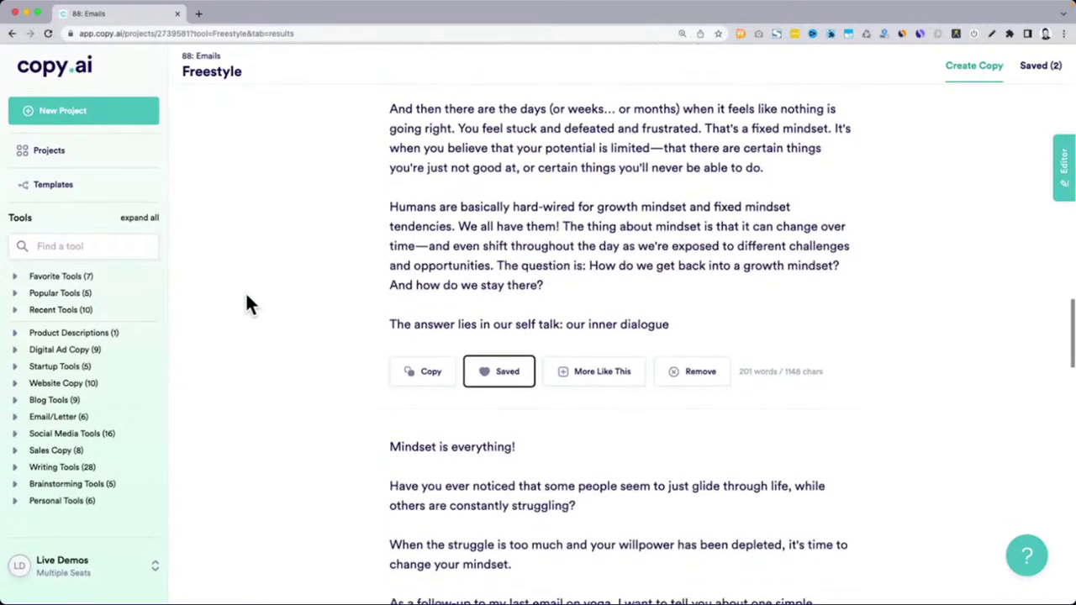
{"action": "scroll", "coordinate": [248, 304], "scroll_direction": "down", "scroll_amount": 4}
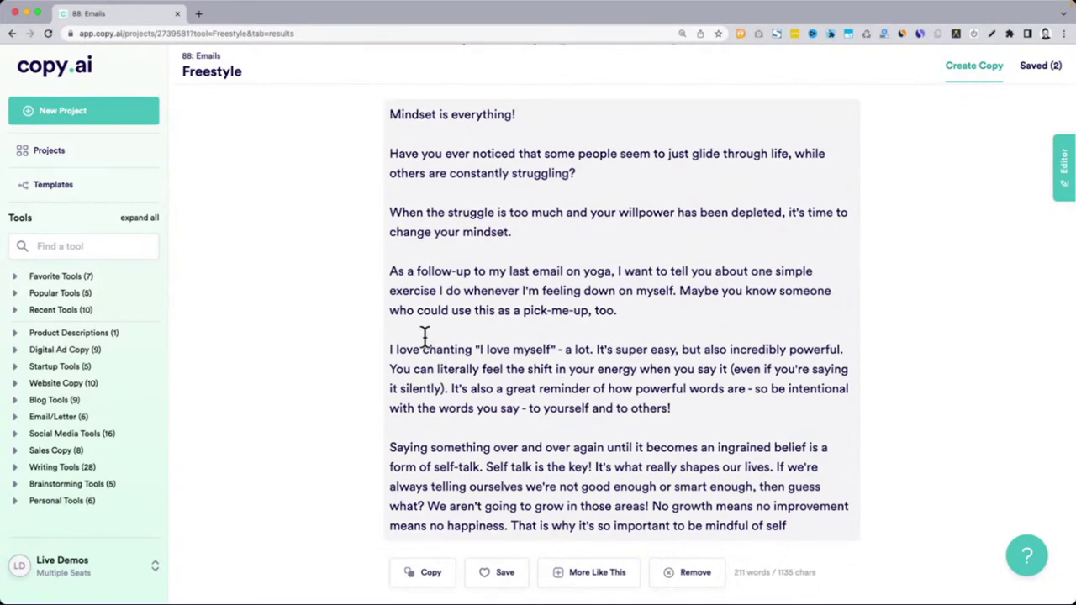
{"action": "left_click_drag", "start_coordinate": [481, 290], "coordinate": [383, 271]}
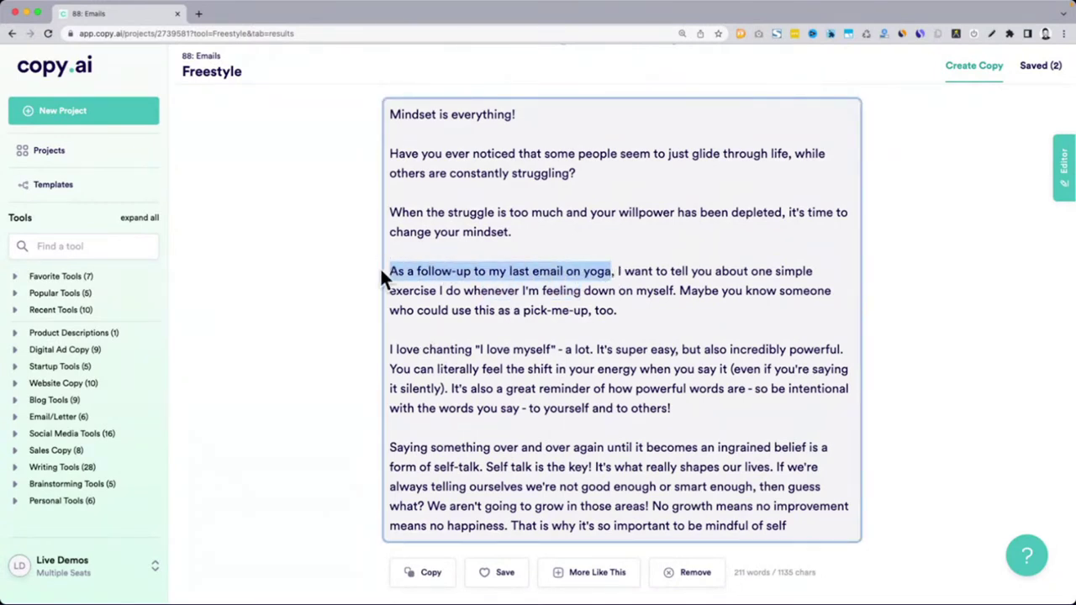
{"action": "left_click", "coordinate": [533, 299]}
{"action": "left_click_drag", "start_coordinate": [390, 273], "coordinate": [612, 270]}
{"action": "left_click", "coordinate": [566, 270]}
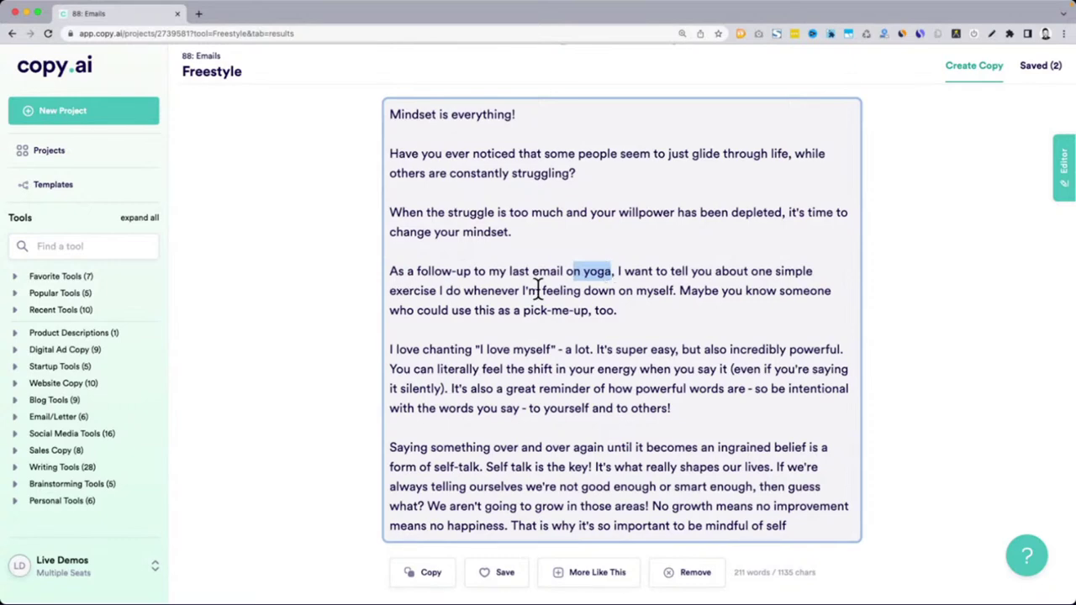
{"action": "scroll", "coordinate": [537, 290], "scroll_direction": "down", "scroll_amount": 1}
{"action": "left_click_drag", "start_coordinate": [391, 343], "coordinate": [772, 363]}
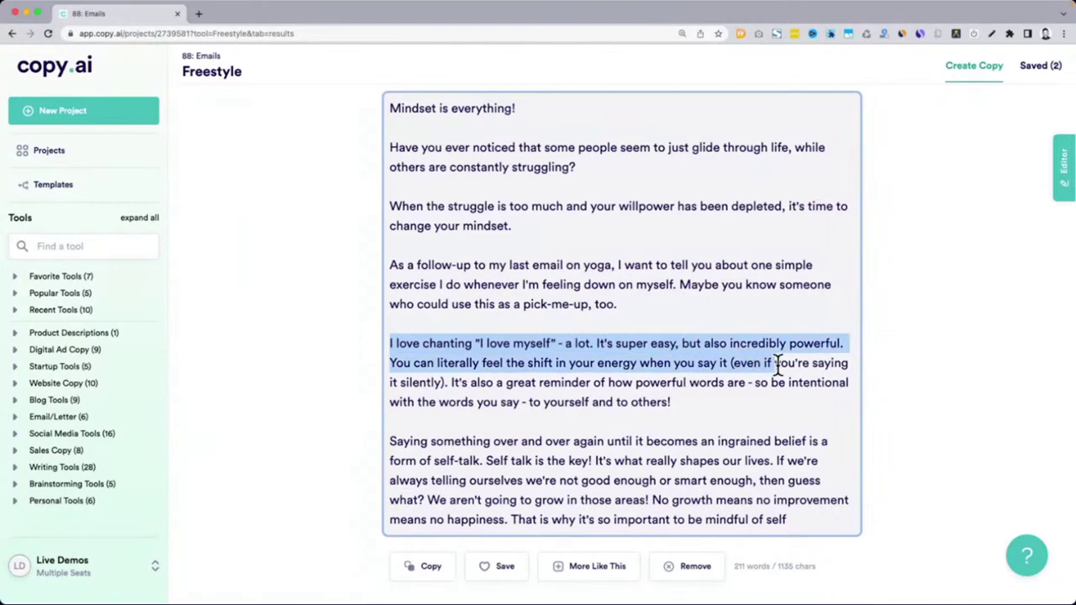
{"action": "scroll", "coordinate": [317, 382], "scroll_direction": "up", "scroll_amount": 15}
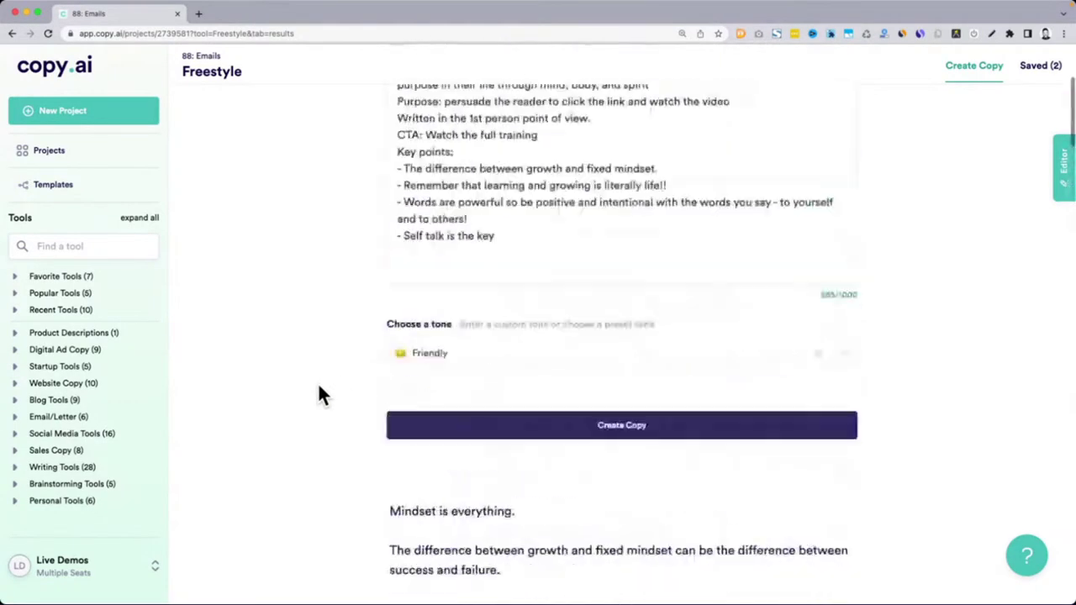
- Check the 'an email newsletter' description, then select the Educational email template's Structure outline in the editor
{"action": "scroll", "coordinate": [319, 387], "scroll_direction": "up", "scroll_amount": 5}
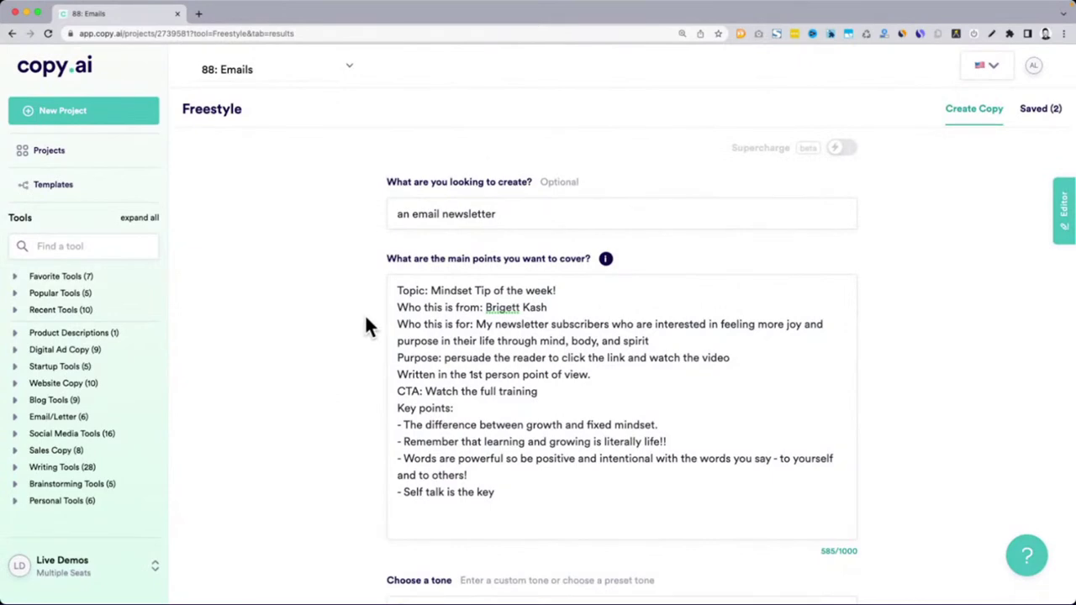
{"action": "triple_click", "coordinate": [424, 205]}
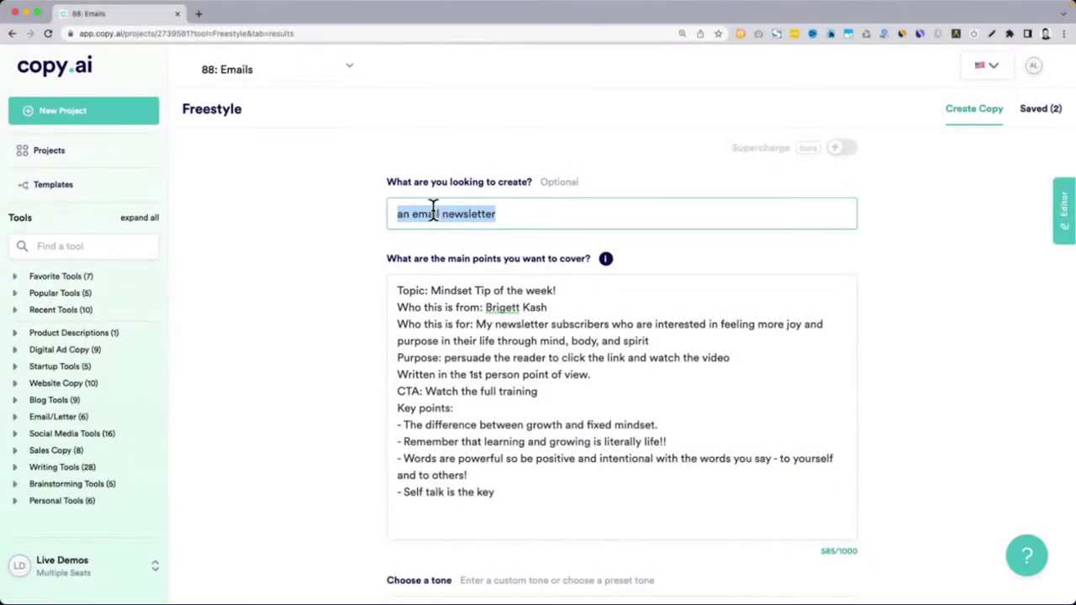
{"action": "triple_click", "coordinate": [433, 210]}
{"action": "left_click", "coordinate": [1055, 238]}
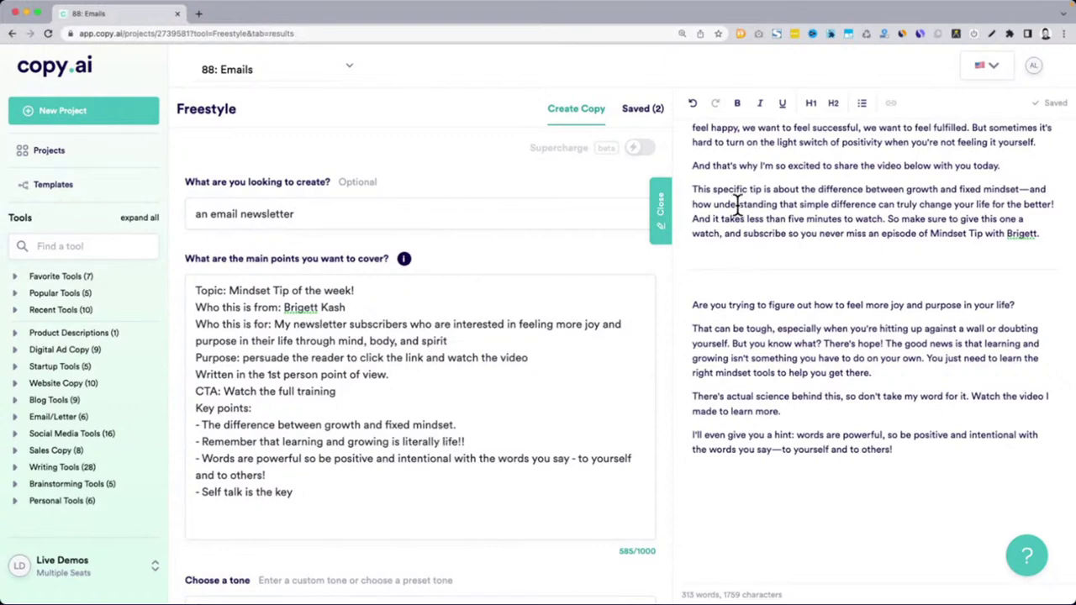
{"action": "scroll", "coordinate": [736, 202], "scroll_direction": "up", "scroll_amount": 5}
{"action": "left_click_drag", "start_coordinate": [695, 289], "coordinate": [906, 411]}
{"action": "key", "text": "ctrl+c"}
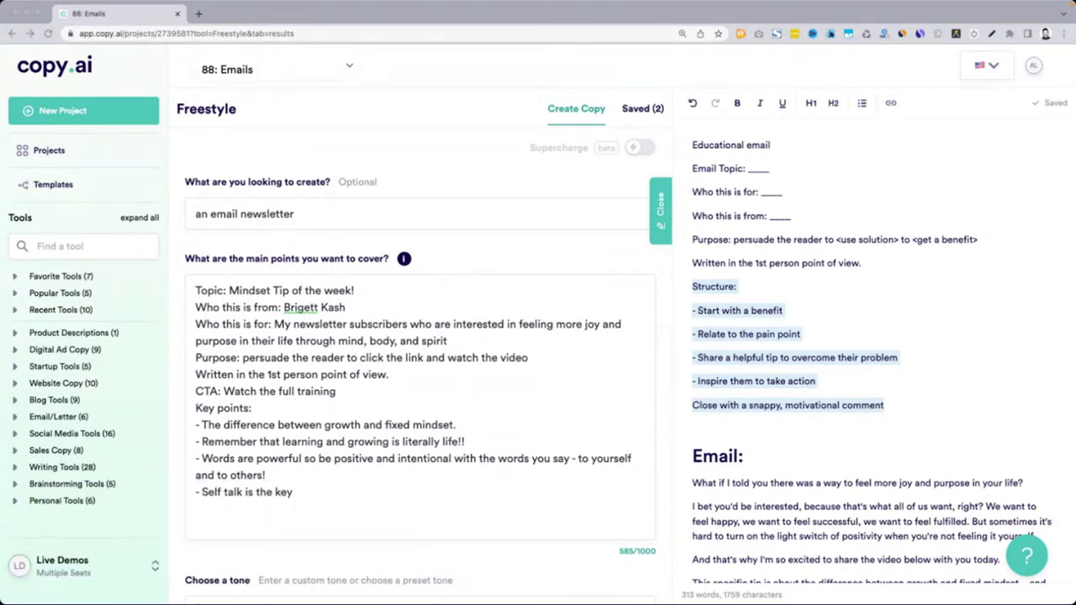
- Paste the Structure outline after '- Self talk is the key', removing blank lines and adding a '-' bullet
{"action": "left_click", "coordinate": [344, 492]}
{"action": "key", "text": "Return"}
{"action": "key", "text": "ctrl+v"}
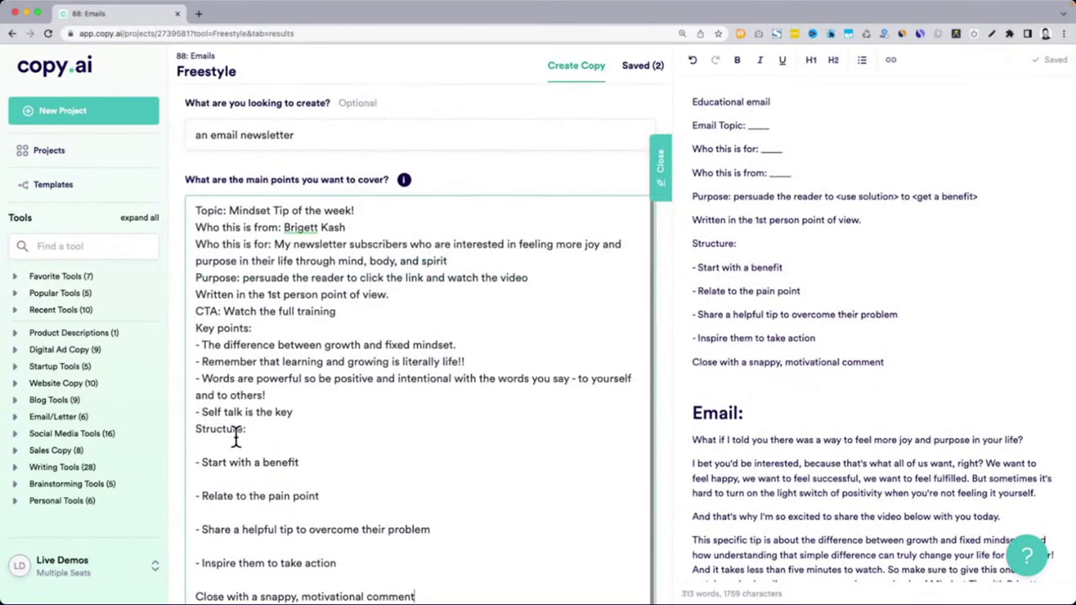
{"action": "left_click", "coordinate": [233, 445]}
{"action": "key", "text": "BackSpace"}
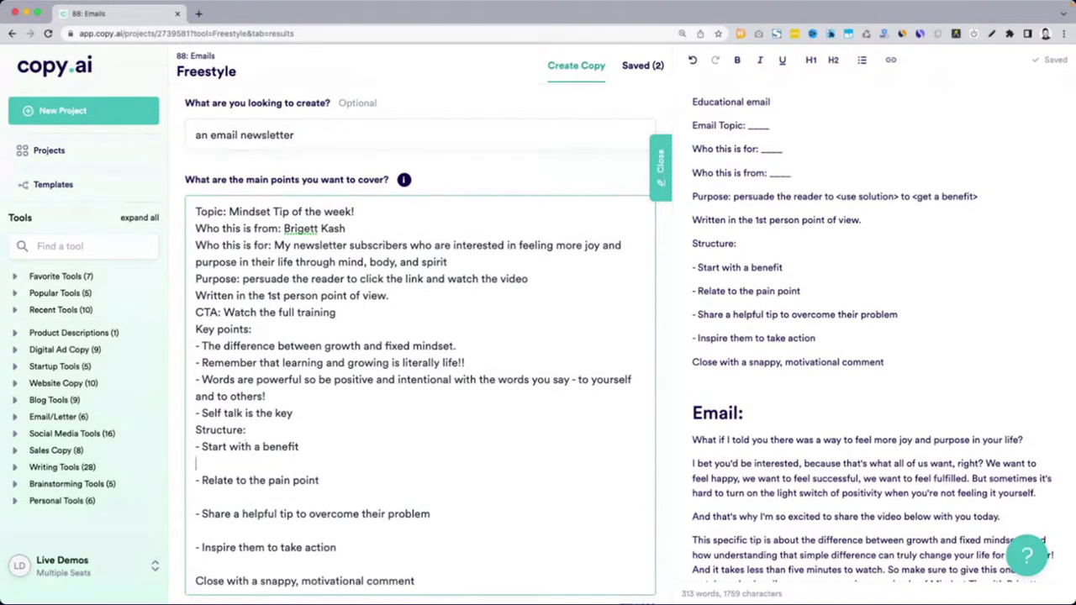
{"action": "left_click", "coordinate": [244, 463]}
{"action": "key", "text": "BackSpace"}
{"action": "left_click", "coordinate": [244, 480]}
{"action": "key", "text": "BackSpace"}
{"action": "left_click", "coordinate": [244, 497]}
{"action": "key", "text": "BackSpace"}
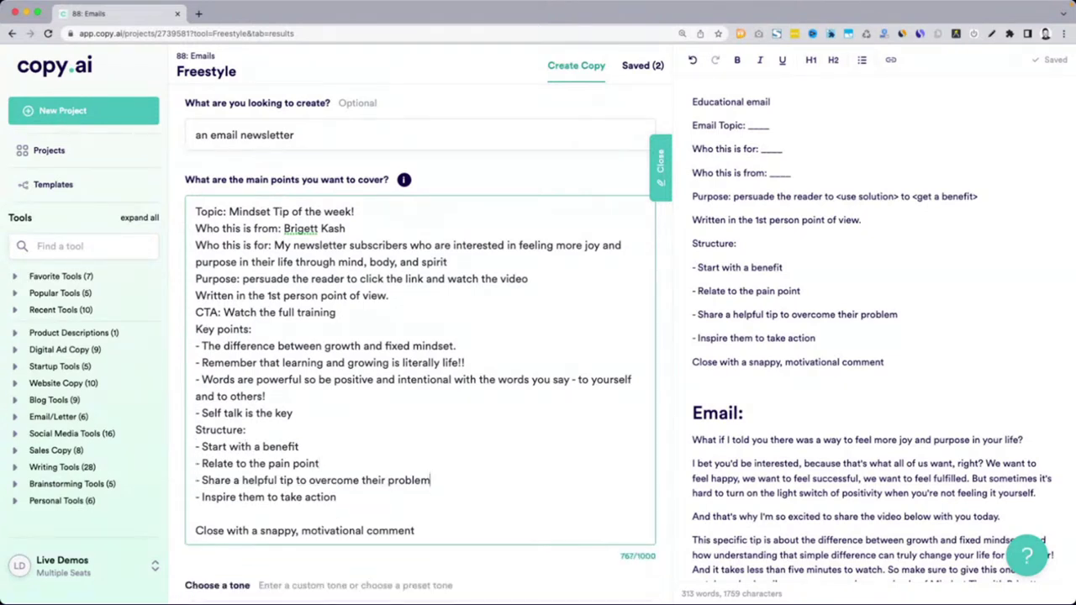
{"action": "key", "text": "BackSpace"}
{"action": "type", "text": "-"}
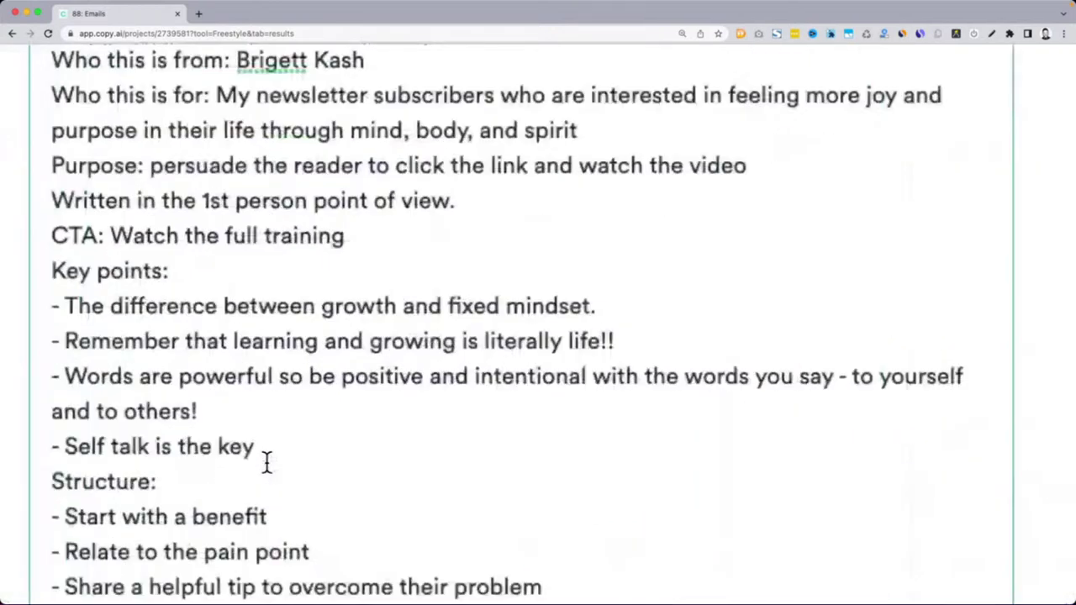
- Review the five Structure bullets, from 'Start with a benefit' to the closing motivational comment
{"action": "left_click_drag", "start_coordinate": [19, 322], "coordinate": [196, 322]}
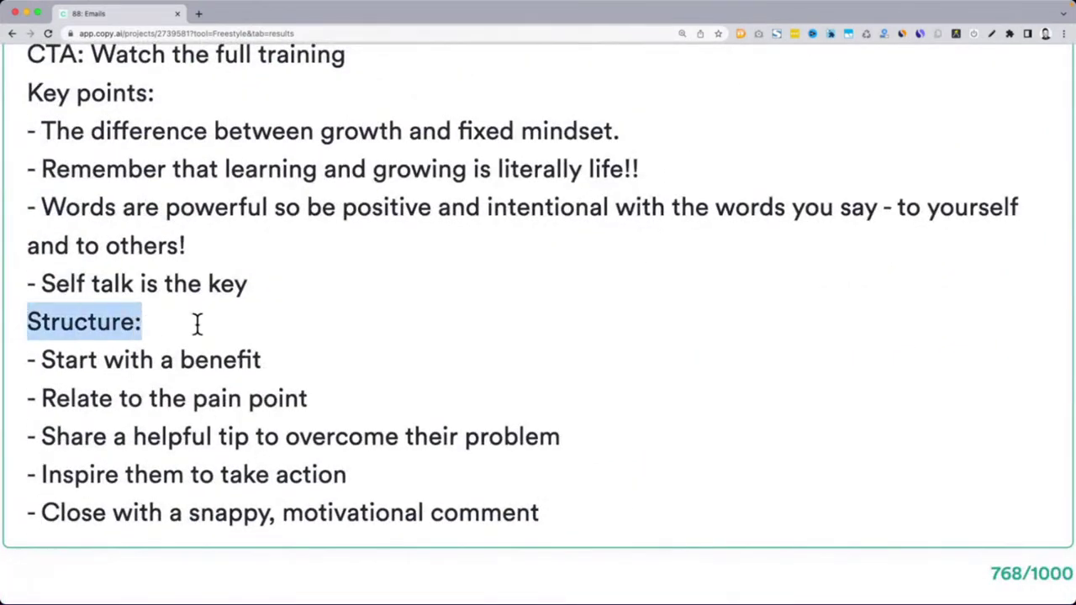
{"action": "left_click_drag", "start_coordinate": [42, 358], "coordinate": [273, 360]}
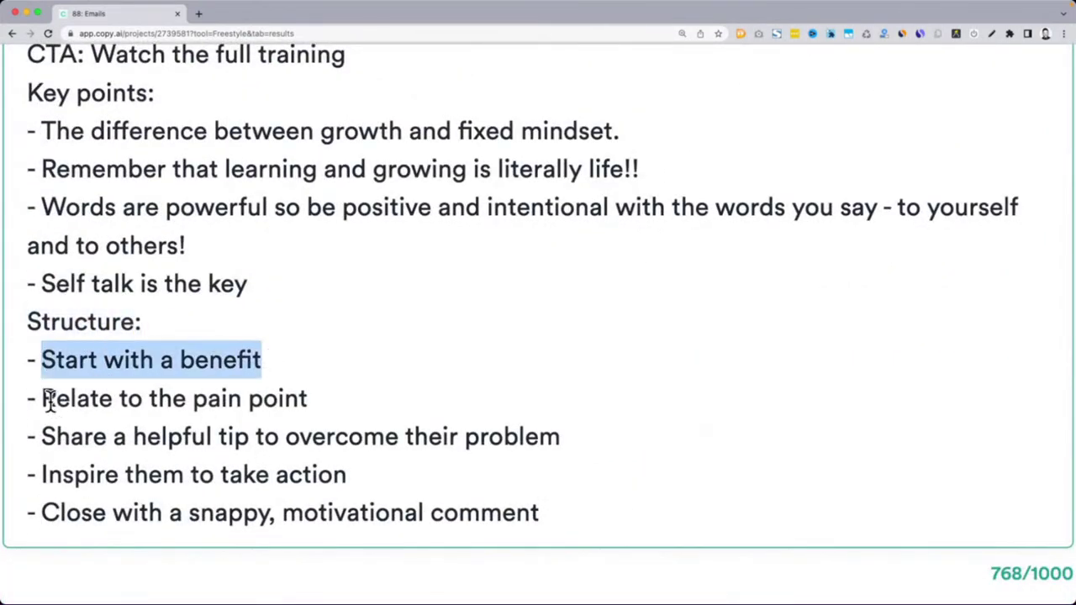
{"action": "left_click_drag", "start_coordinate": [56, 398], "coordinate": [252, 395]}
{"action": "left_click_drag", "start_coordinate": [57, 436], "coordinate": [337, 447]}
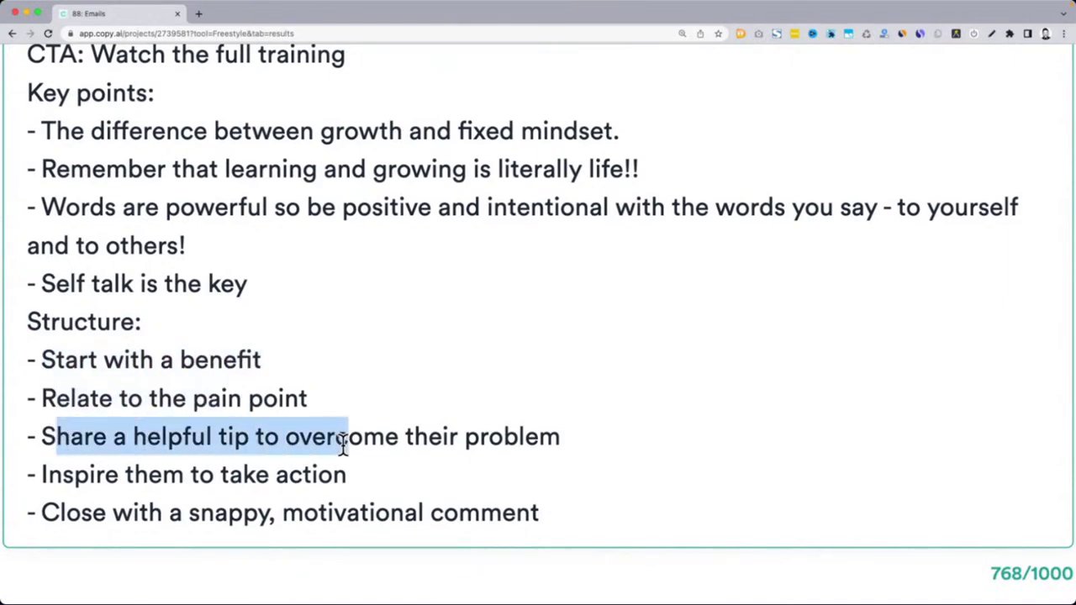
{"action": "left_click_drag", "start_coordinate": [61, 471], "coordinate": [279, 477]}
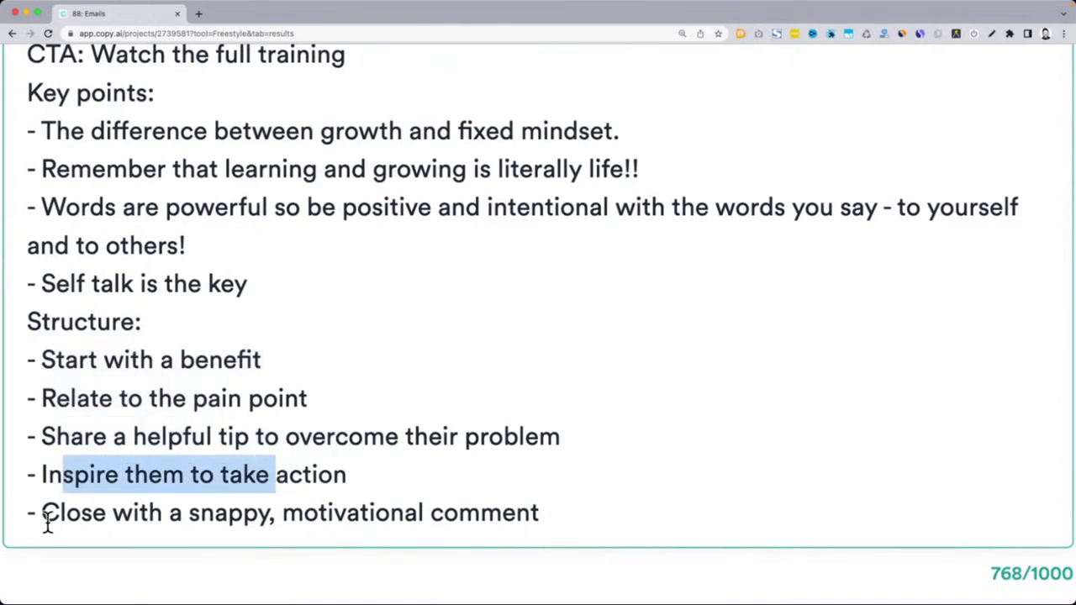
{"action": "left_click_drag", "start_coordinate": [43, 516], "coordinate": [583, 529]}
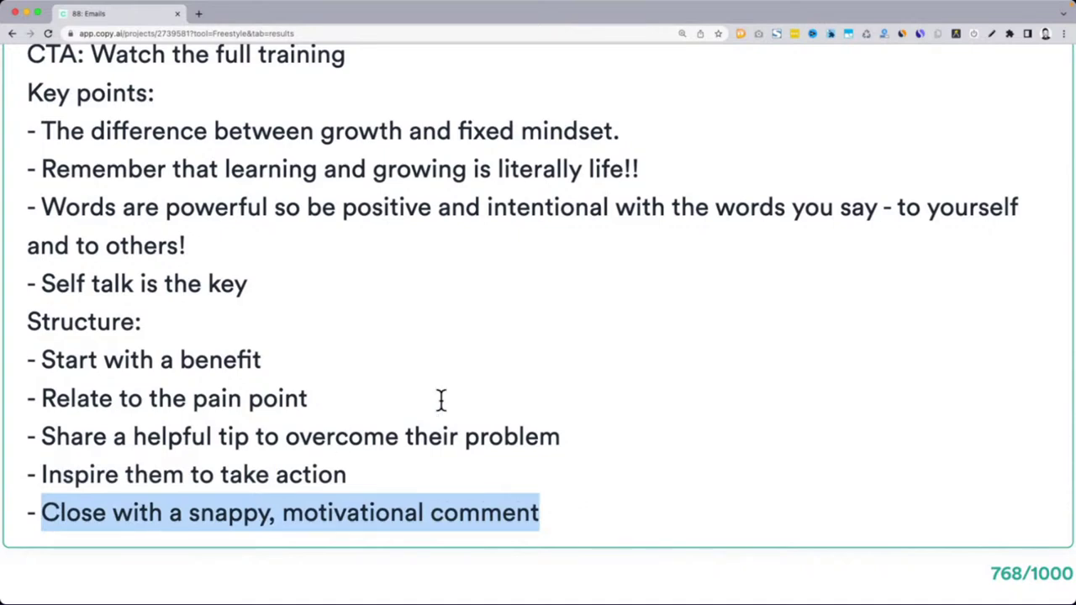
{"action": "left_click", "coordinate": [425, 172]}
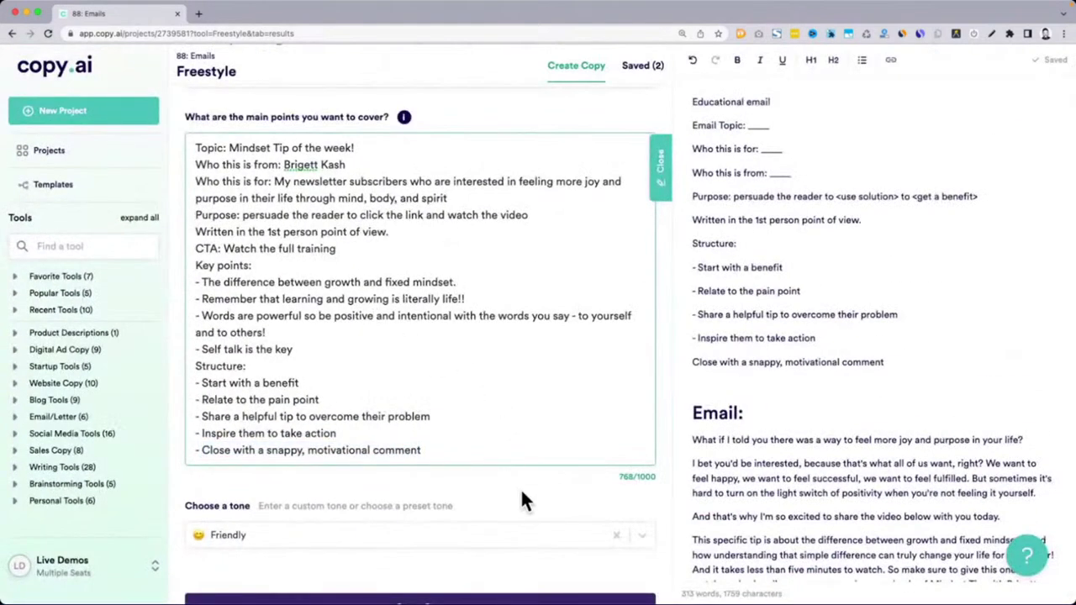
- Generate a new batch of email drafts with Create Copy
{"action": "scroll", "coordinate": [520, 502], "scroll_direction": "down", "scroll_amount": 4}
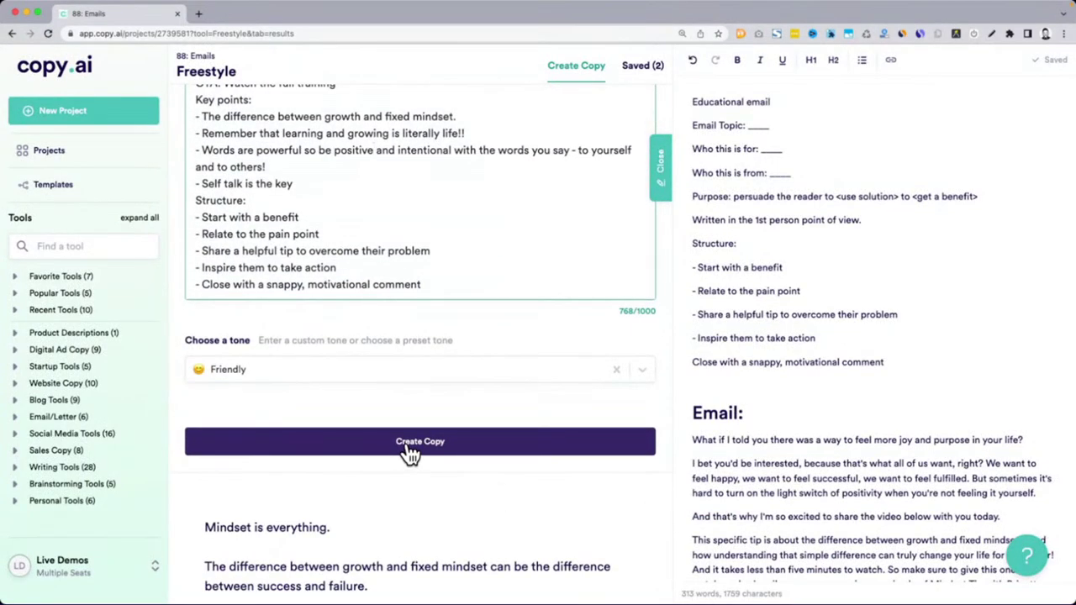
{"action": "left_click", "coordinate": [409, 450]}
{"action": "scroll", "coordinate": [406, 441], "scroll_direction": "up", "scroll_amount": 5}
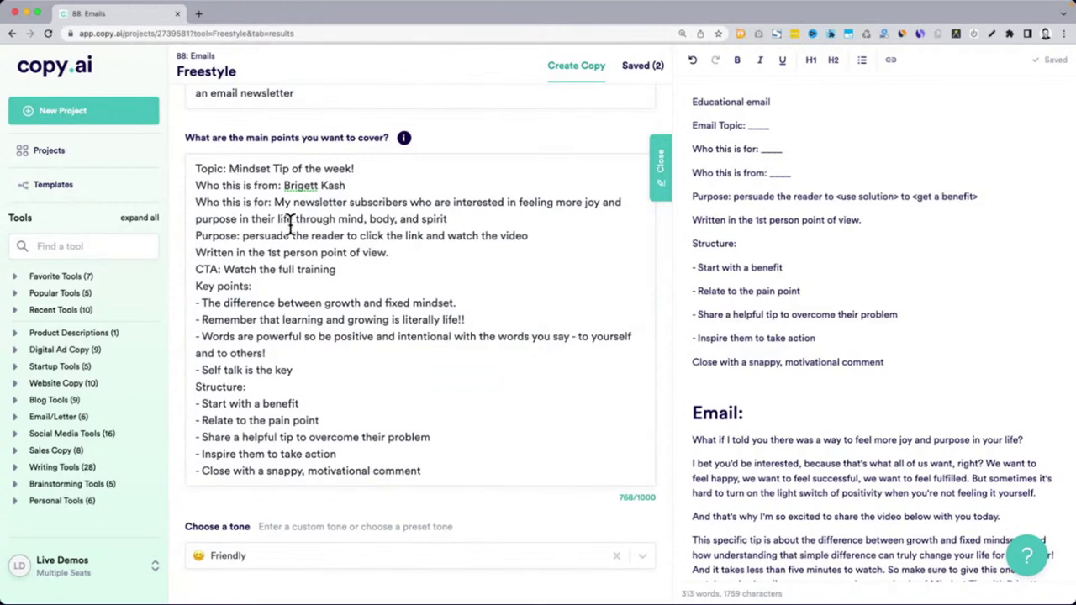
{"action": "scroll", "coordinate": [292, 226], "scroll_direction": "up", "scroll_amount": 1}
- Review the key points in the prompt and close the side editor
{"action": "left_click", "coordinate": [252, 237]}
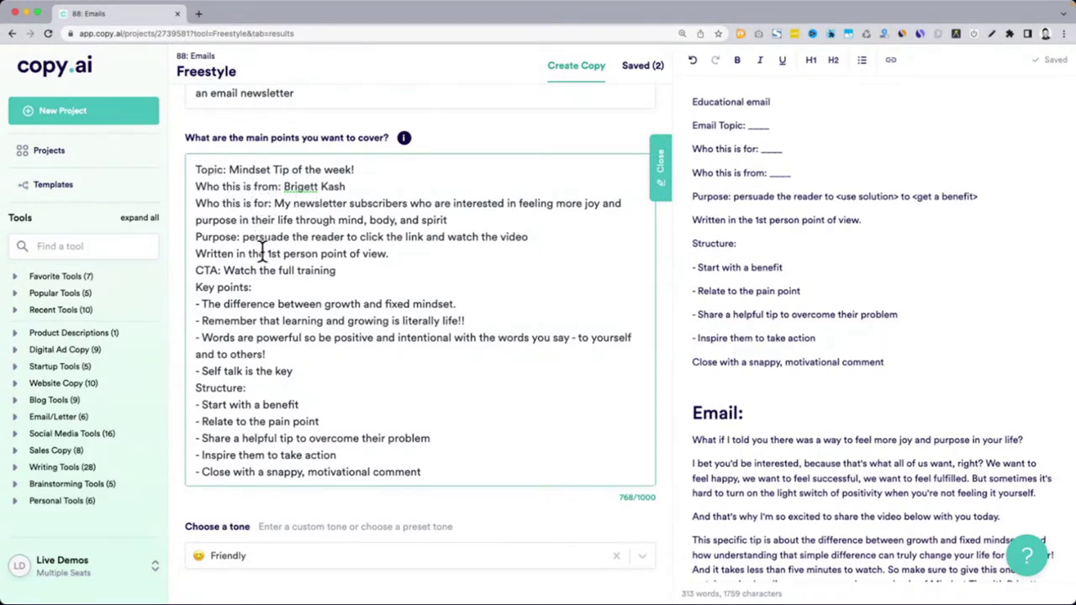
{"action": "left_click_drag", "start_coordinate": [194, 288], "coordinate": [288, 361]}
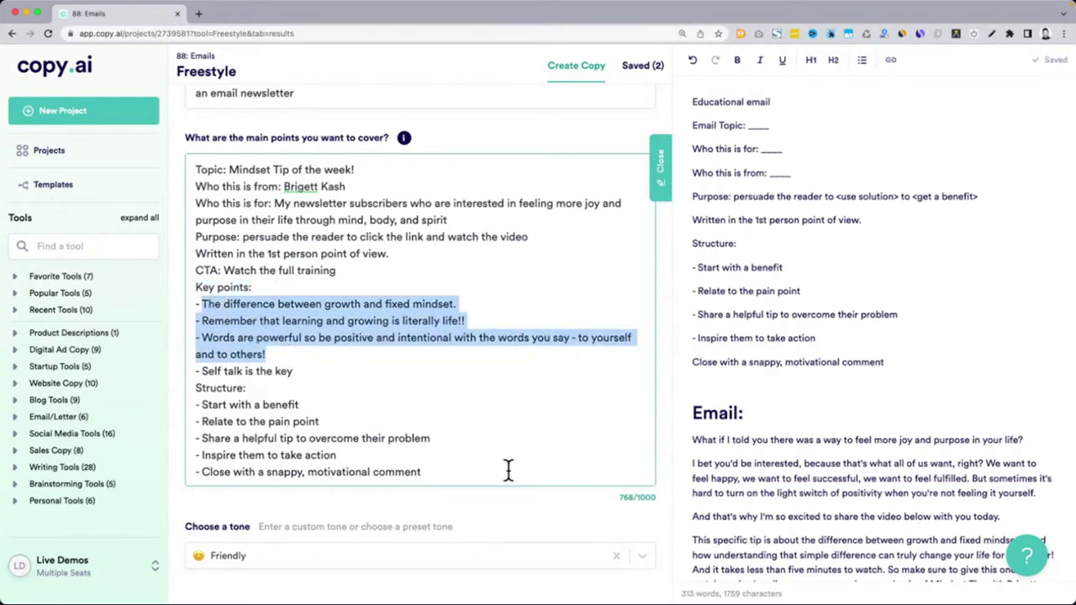
{"action": "scroll", "coordinate": [537, 501], "scroll_direction": "down", "scroll_amount": 5}
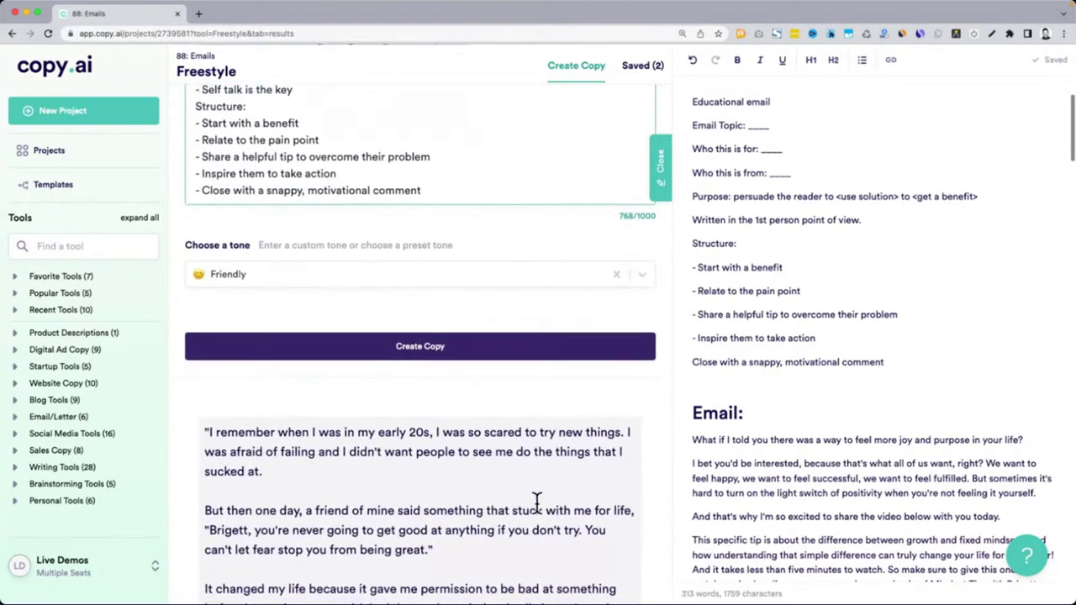
{"action": "scroll", "coordinate": [534, 504], "scroll_direction": "down", "scroll_amount": 2}
{"action": "left_click", "coordinate": [660, 168]}
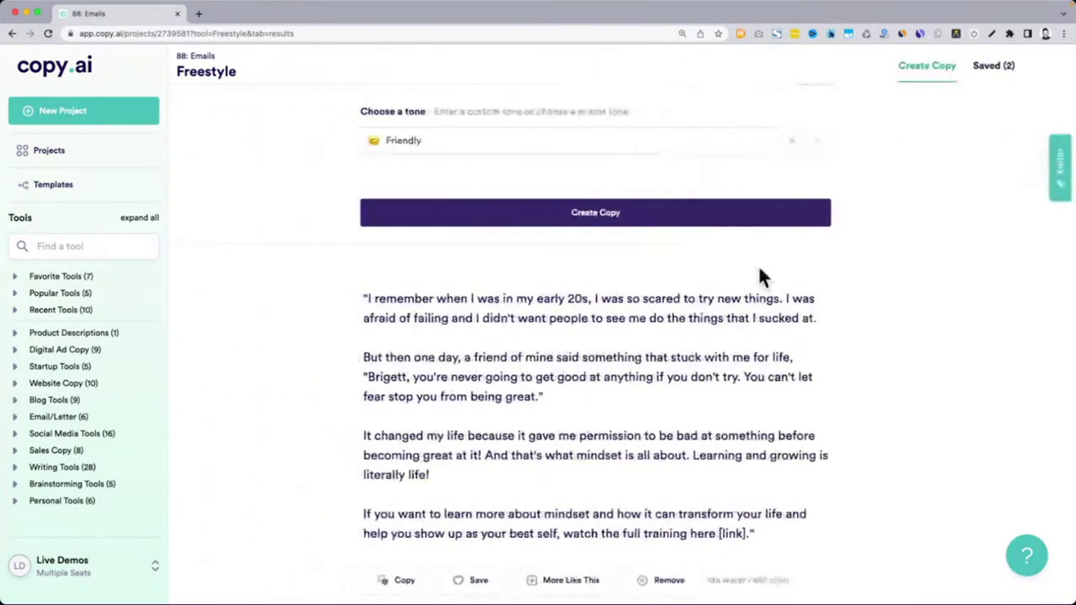
- Enlarge the page and review the first draft's opening paragraphs, mindset line, training call and video link
{"action": "key", "text": "super+plus"}
{"action": "scroll", "coordinate": [307, 354], "scroll_direction": "down", "scroll_amount": 3}
{"action": "left_click", "coordinate": [611, 209]}
{"action": "left_click_drag", "start_coordinate": [905, 191], "coordinate": [383, 157]}
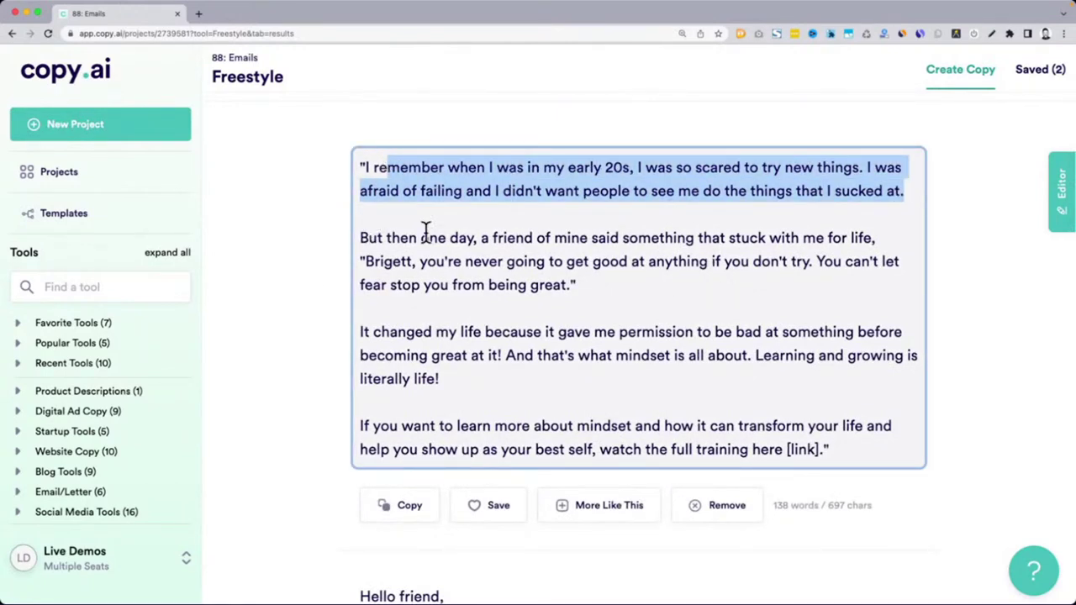
{"action": "left_click", "coordinate": [473, 372], "text": "shift"}
{"action": "scroll", "coordinate": [333, 332], "scroll_direction": "down", "scroll_amount": 5}
{"action": "scroll", "coordinate": [333, 345], "scroll_direction": "down", "scroll_amount": 3}
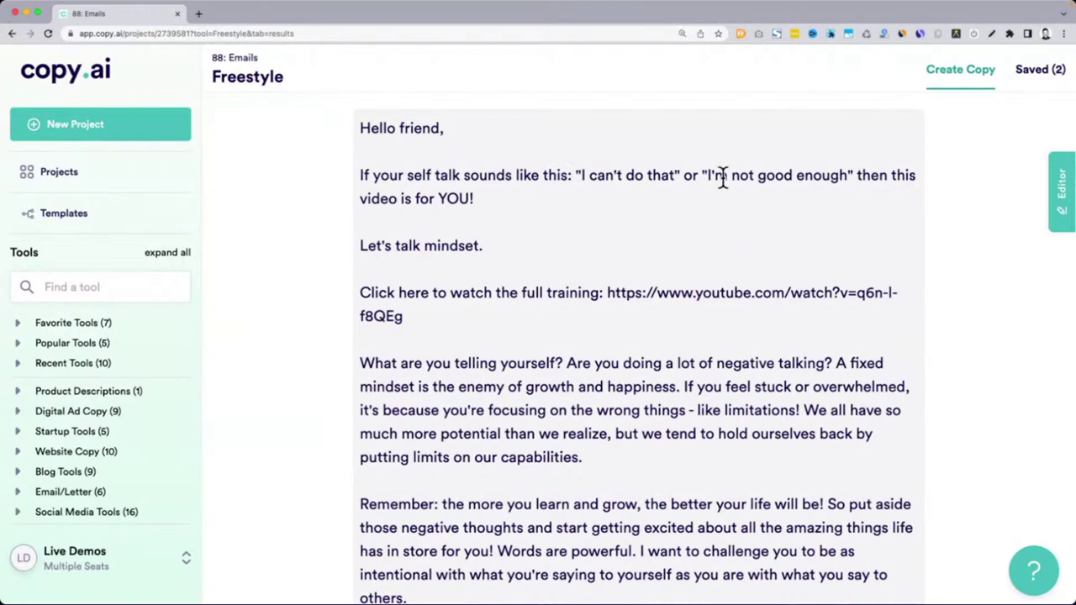
{"action": "left_click_drag", "start_coordinate": [362, 239], "coordinate": [491, 250]}
{"action": "left_click_drag", "start_coordinate": [372, 293], "coordinate": [520, 294]}
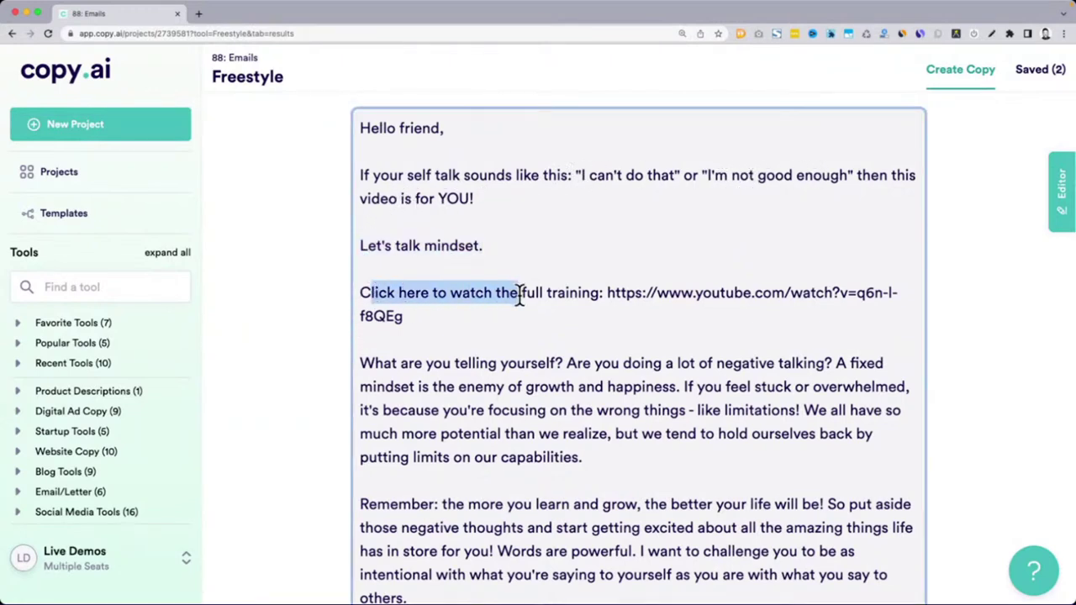
{"action": "left_click_drag", "start_coordinate": [607, 296], "coordinate": [607, 308]}
{"action": "scroll", "coordinate": [331, 319], "scroll_direction": "down", "scroll_amount": 3}
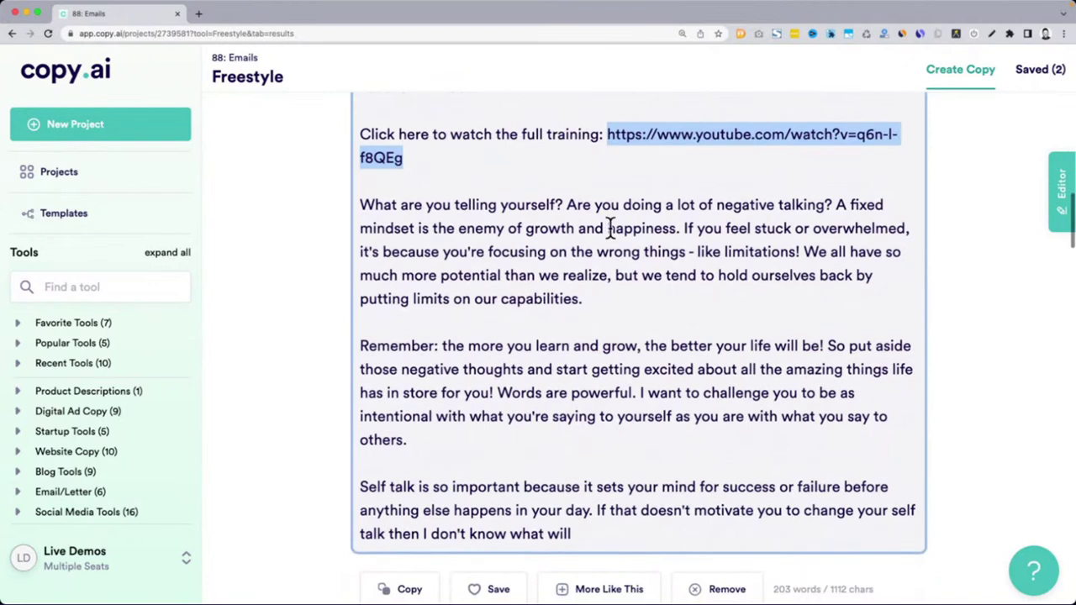
- Read the 'What are you telling yourself?' self-talk paragraph and save the 'Hello friend' draft as the third copy
{"action": "left_click_drag", "start_coordinate": [361, 205], "coordinate": [680, 232]}
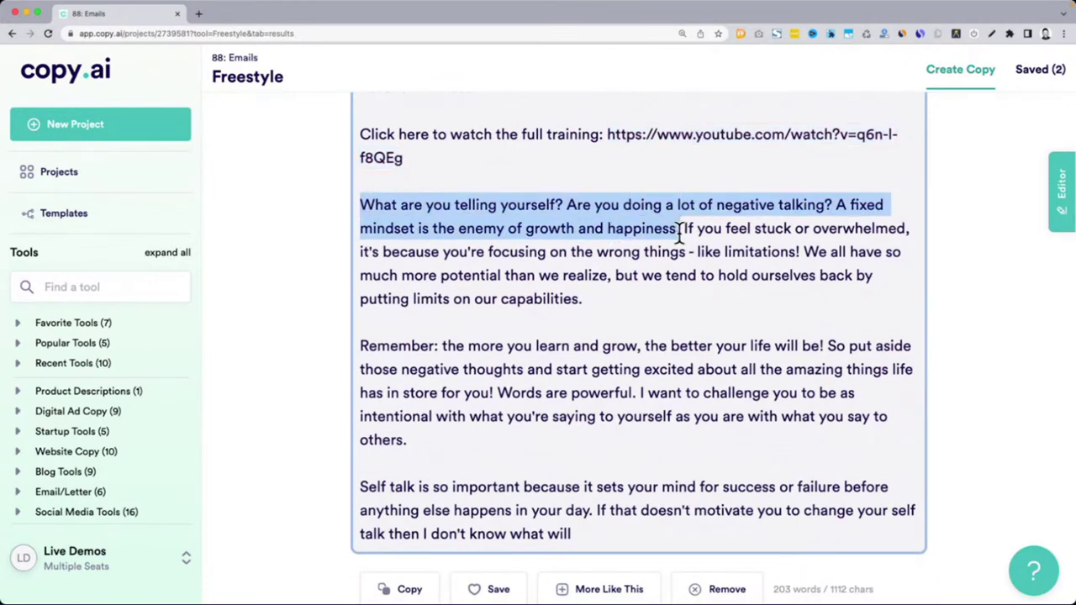
{"action": "scroll", "coordinate": [699, 294], "scroll_direction": "down", "scroll_amount": 1}
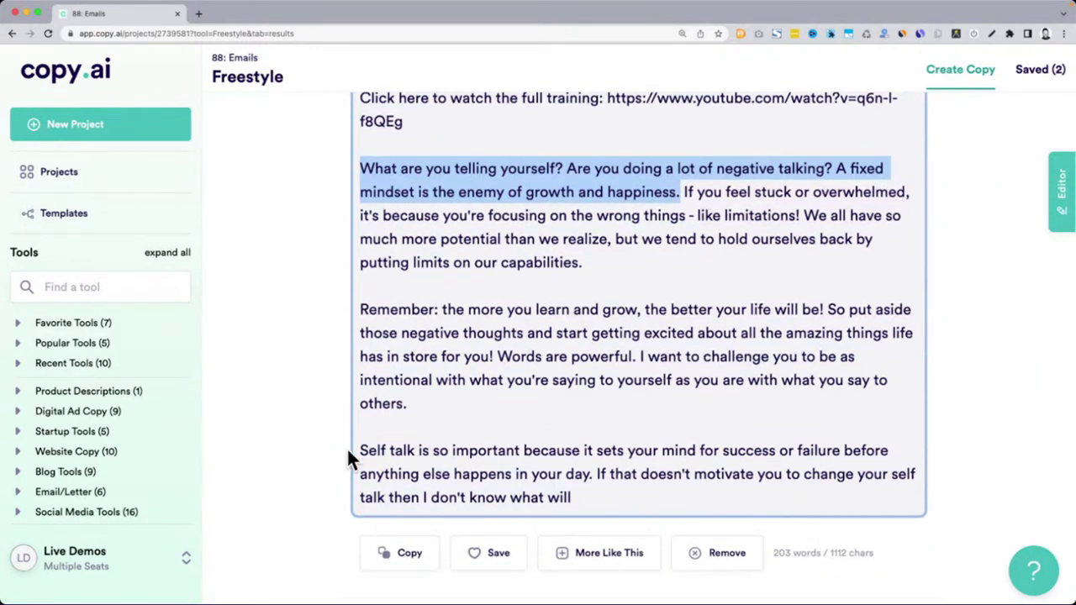
{"action": "left_click_drag", "start_coordinate": [423, 473], "coordinate": [582, 497]}
{"action": "left_click", "coordinate": [592, 498]}
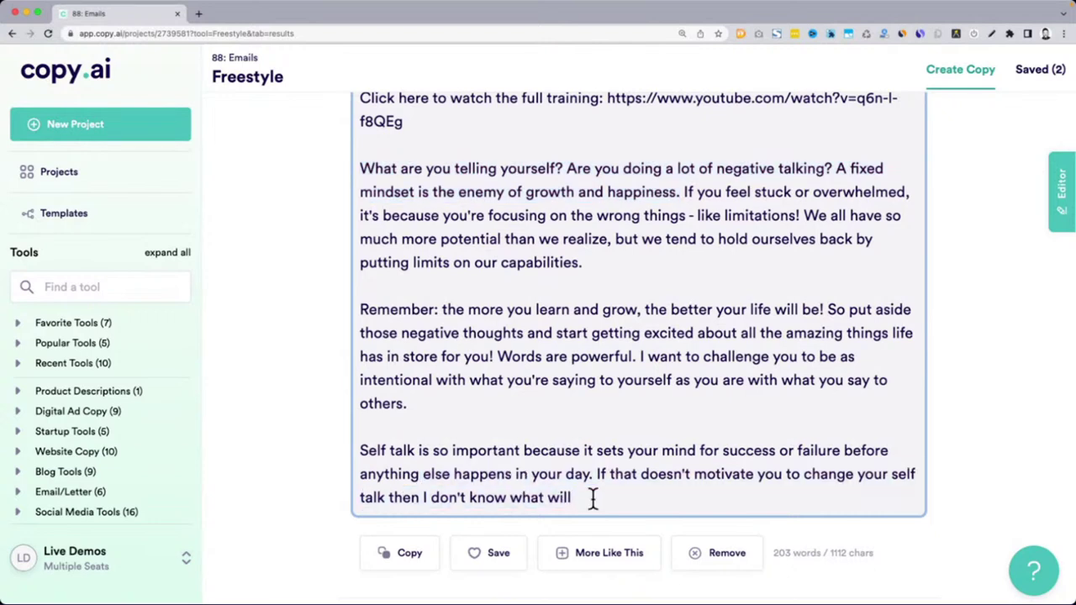
{"action": "left_click_drag", "start_coordinate": [363, 449], "coordinate": [588, 503]}
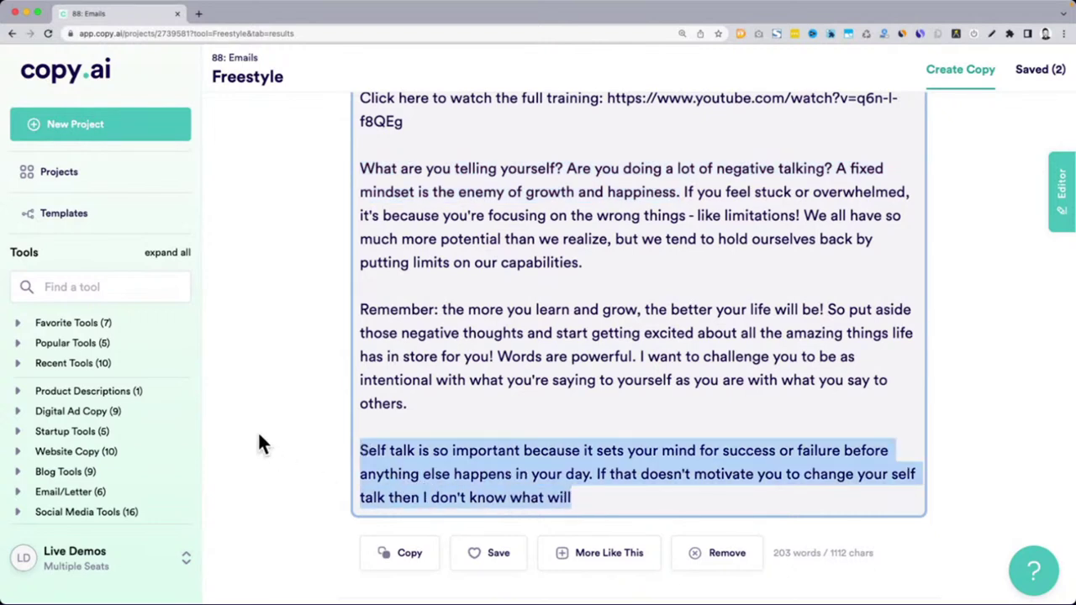
{"action": "scroll", "coordinate": [257, 439], "scroll_direction": "down", "scroll_amount": 2}
{"action": "left_click", "coordinate": [501, 502]}
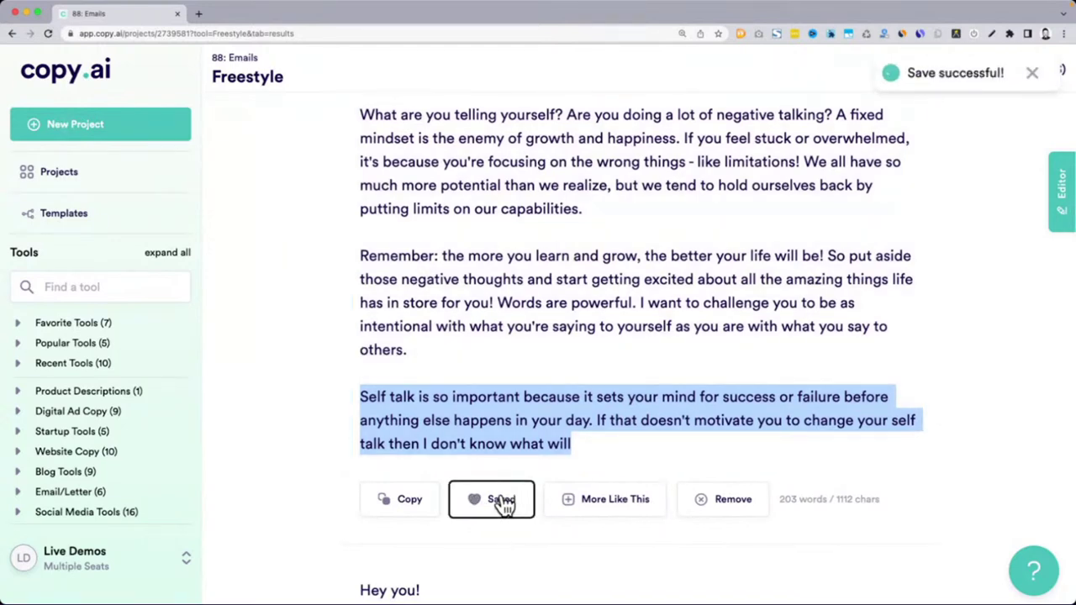
{"action": "left_click", "coordinate": [291, 391]}
{"action": "scroll", "coordinate": [293, 392], "scroll_direction": "down", "scroll_amount": 3}
{"action": "scroll", "coordinate": [291, 392], "scroll_direction": "down", "scroll_amount": 5}
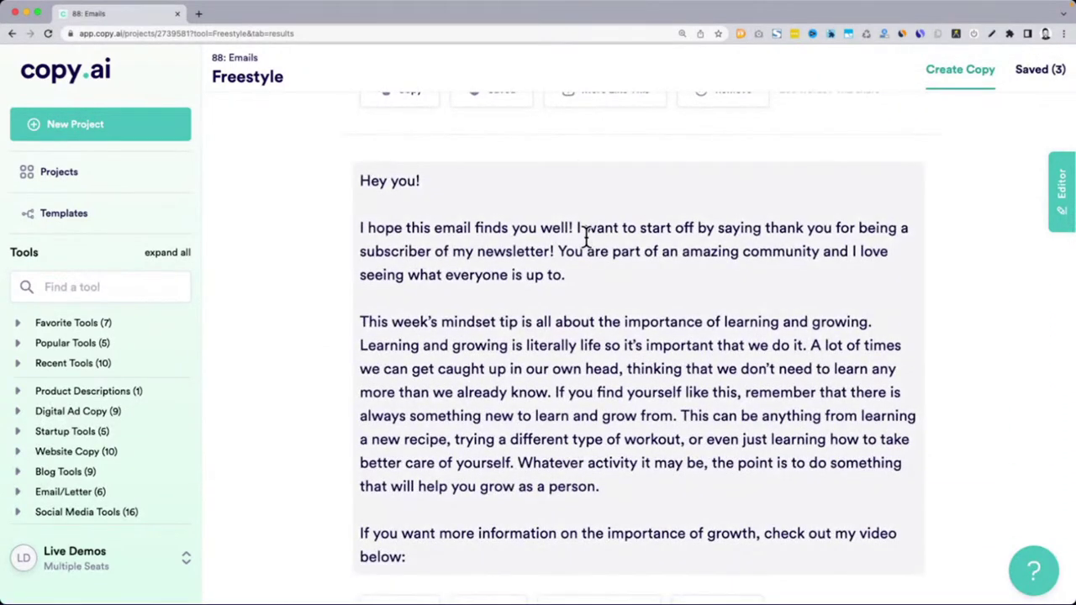
- Split the 'Hey you!' mindset paragraph before 'A lot of times' and 'If you find yourself'
{"action": "left_click_drag", "start_coordinate": [576, 230], "coordinate": [593, 269]}
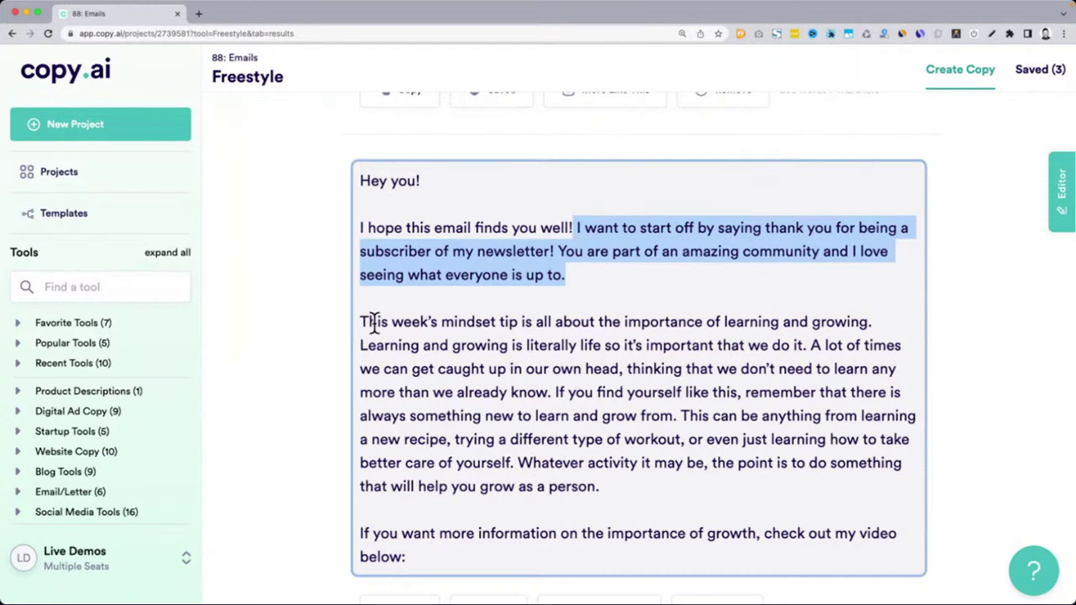
{"action": "left_click_drag", "start_coordinate": [363, 349], "coordinate": [743, 383]}
{"action": "scroll", "coordinate": [743, 382], "scroll_direction": "down", "scroll_amount": 1}
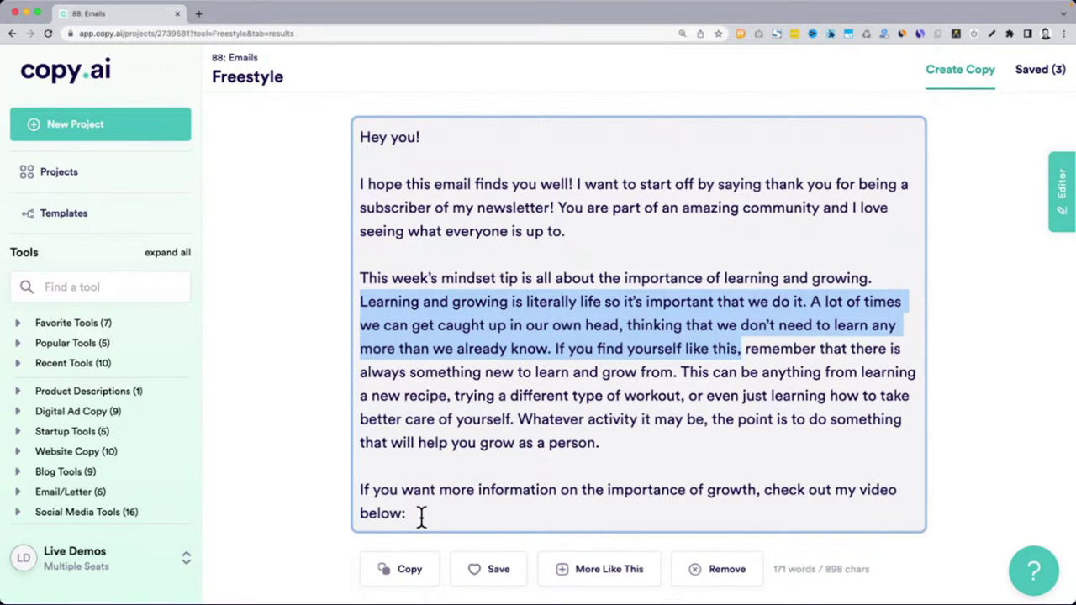
{"action": "left_click", "coordinate": [661, 371]}
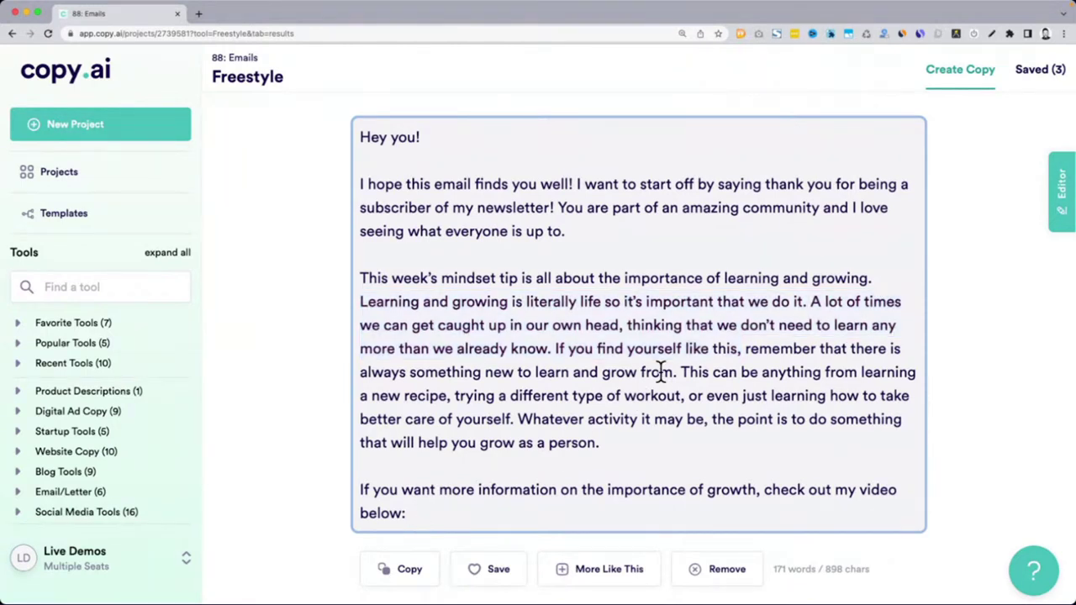
{"action": "left_click_drag", "start_coordinate": [381, 278], "coordinate": [552, 348]}
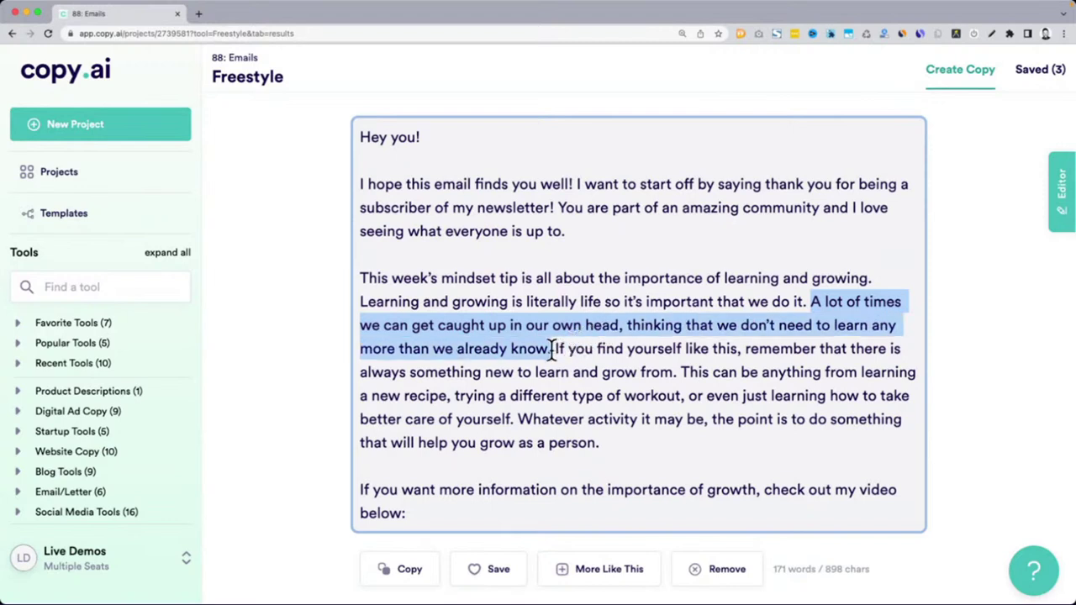
{"action": "left_click", "coordinate": [554, 349]}
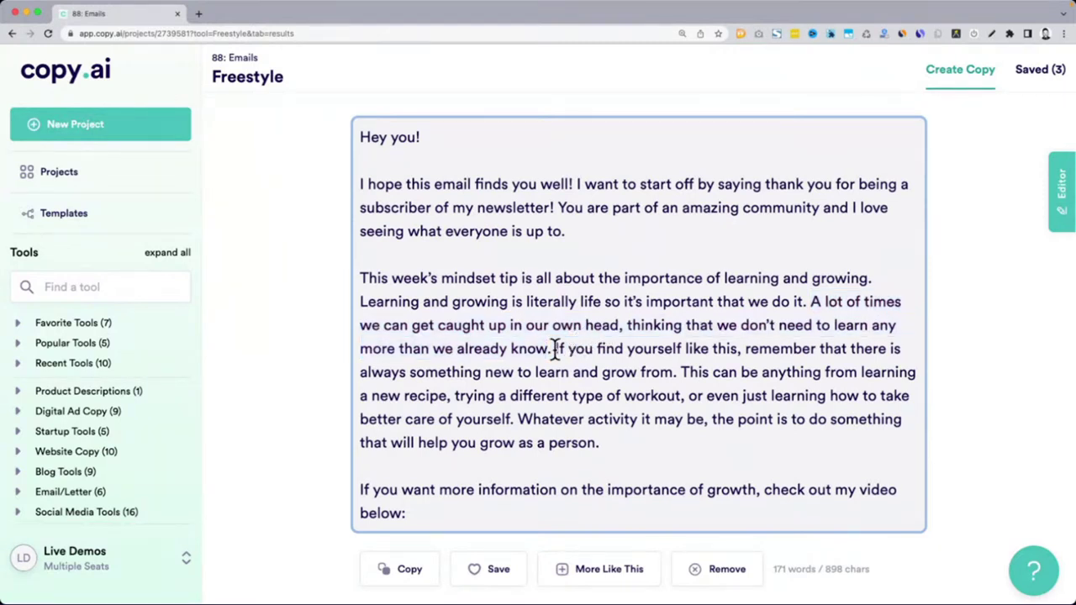
{"action": "left_click", "coordinate": [812, 302]}
{"action": "key", "text": "Return"}
{"action": "key", "text": "Return"}
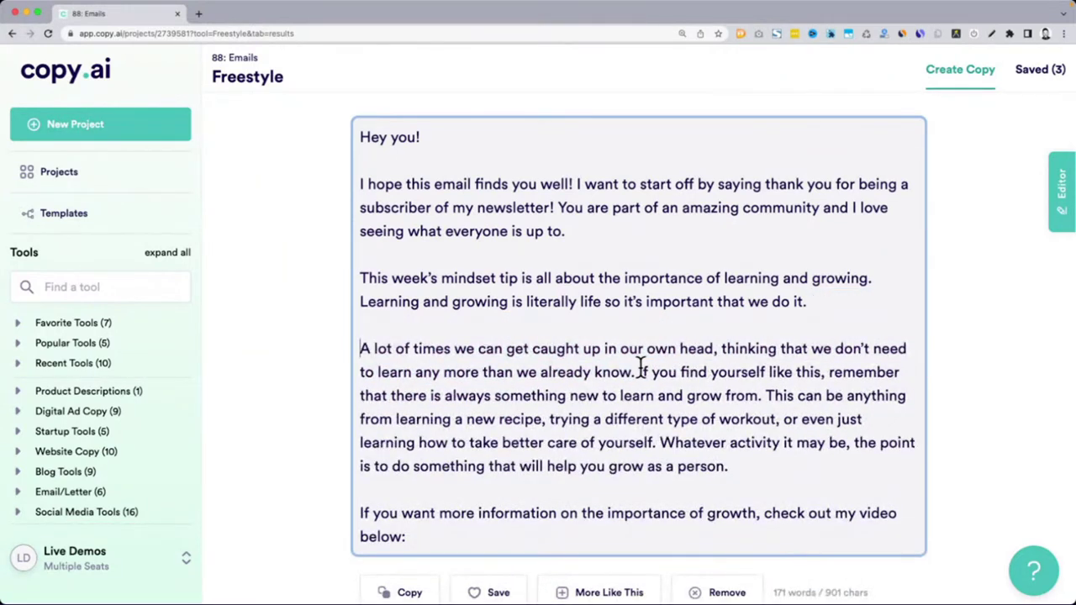
{"action": "left_click", "coordinate": [639, 372]}
{"action": "key", "text": "Return"}
{"action": "key", "text": "Return"}
- Start a new paragraph at 'Whatever activity it may be…' in the 'Hey you!' draft
{"action": "left_click_drag", "start_coordinate": [362, 278], "coordinate": [809, 302]}
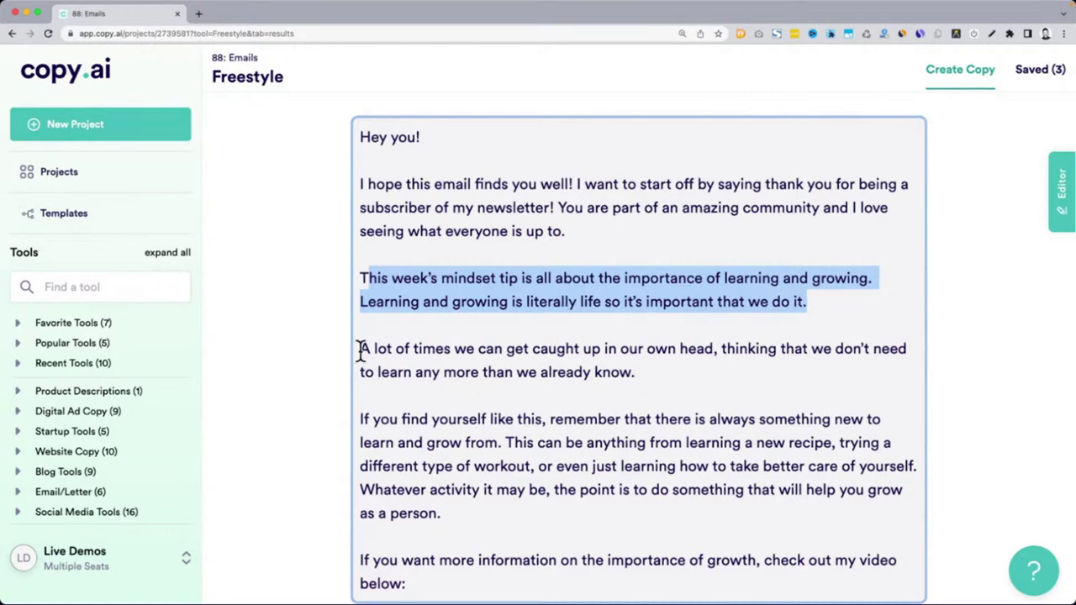
{"action": "left_click_drag", "start_coordinate": [361, 349], "coordinate": [652, 388]}
{"action": "scroll", "coordinate": [656, 385], "scroll_direction": "down", "scroll_amount": 3}
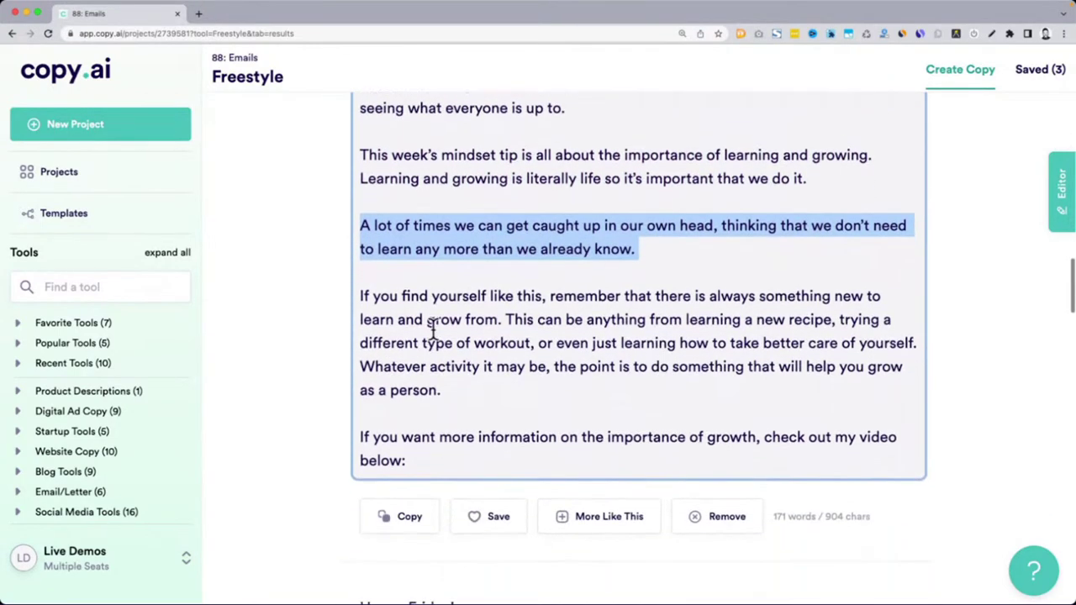
{"action": "left_click_drag", "start_coordinate": [371, 297], "coordinate": [611, 313]}
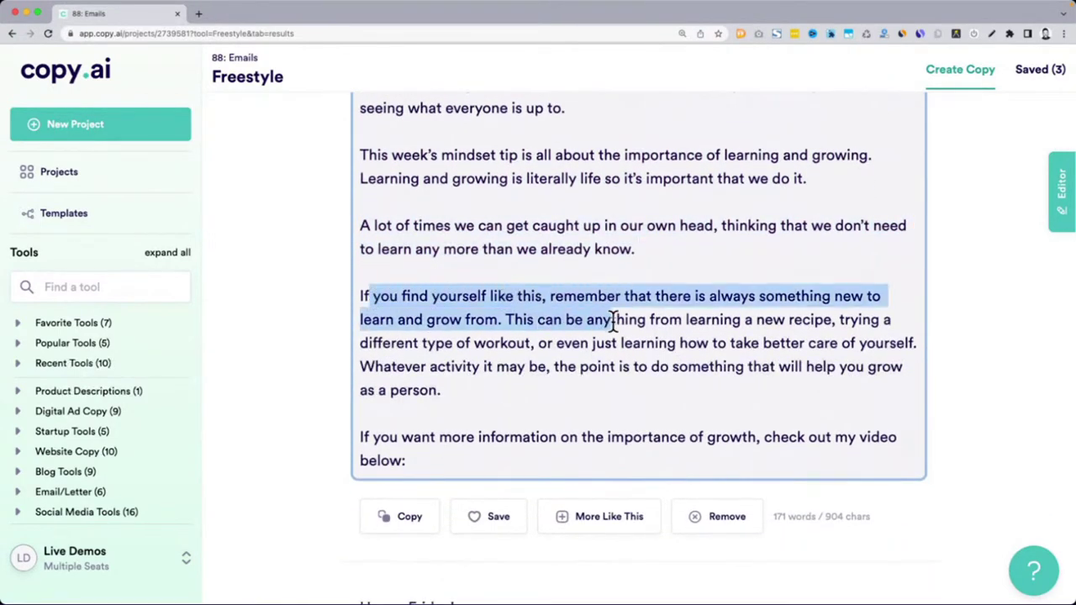
{"action": "left_click", "coordinate": [760, 319]}
{"action": "double_click", "coordinate": [733, 319]}
{"action": "left_click_drag", "start_coordinate": [743, 321], "coordinate": [901, 352]}
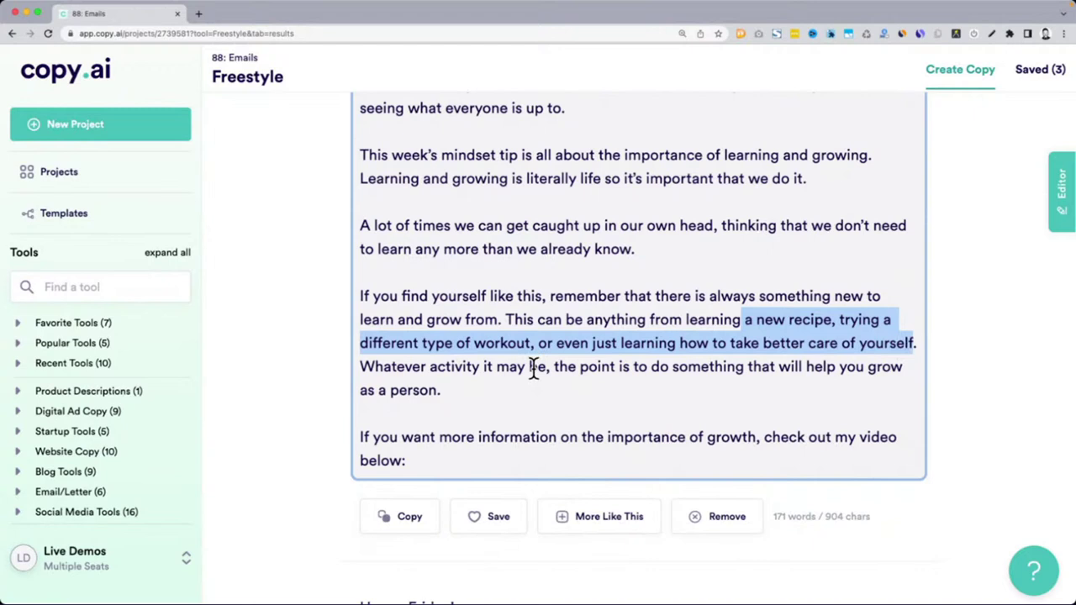
{"action": "left_click", "coordinate": [364, 367]}
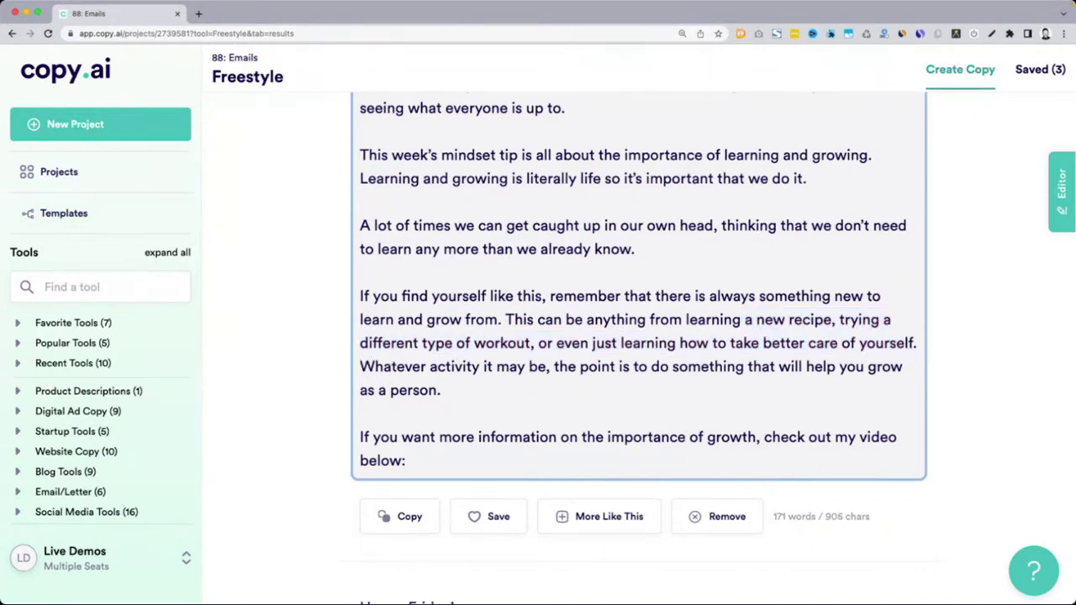
{"action": "key", "text": "Return"}
{"action": "key", "text": "Return"}
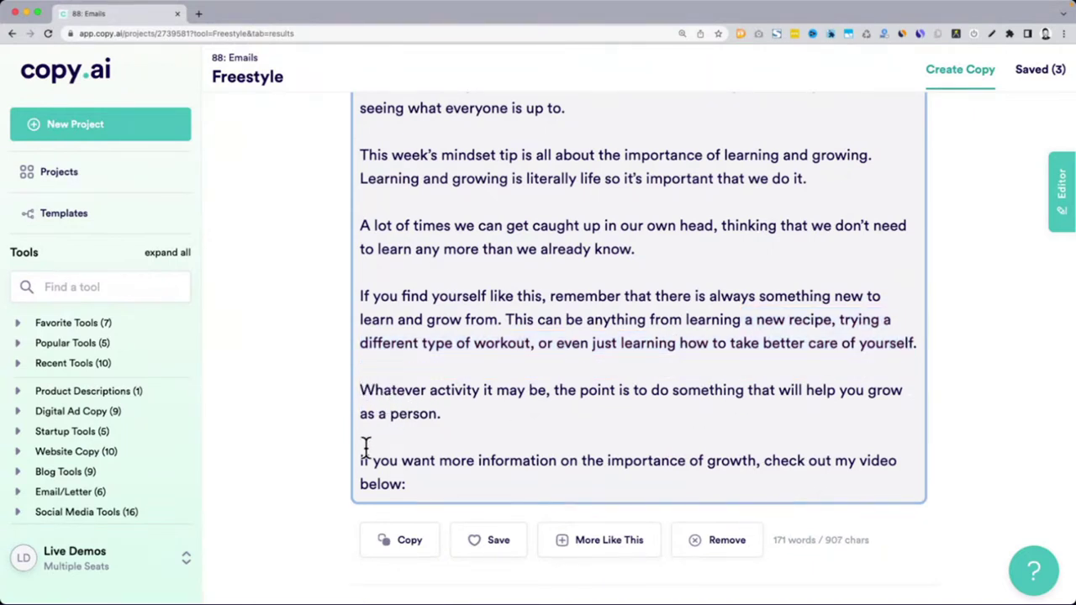
{"action": "left_click_drag", "start_coordinate": [359, 461], "coordinate": [411, 483]}
{"action": "scroll", "coordinate": [320, 414], "scroll_direction": "down", "scroll_amount": 5}
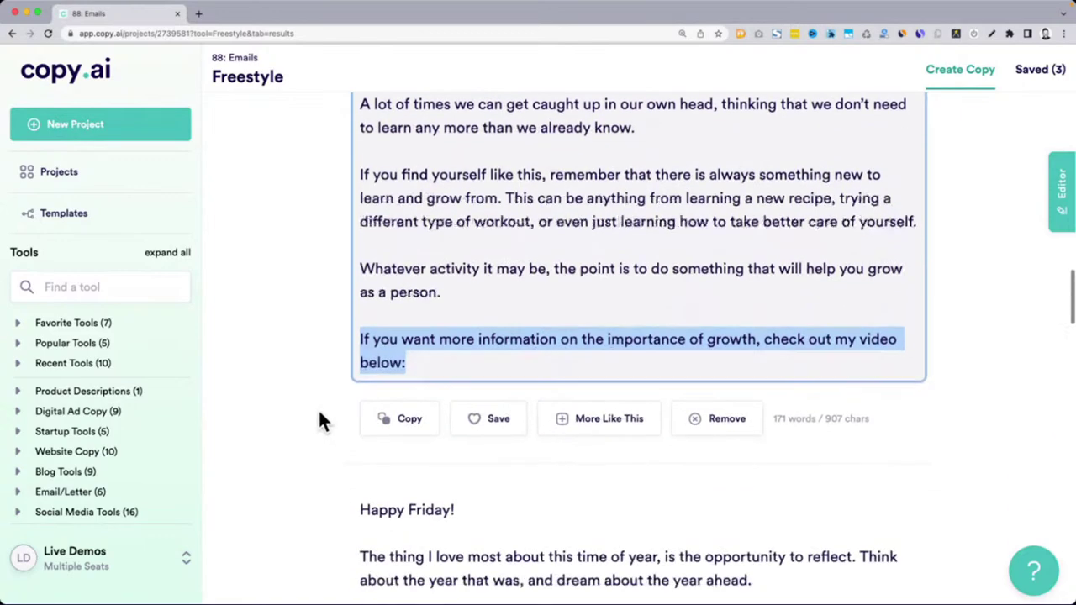
- Save the edited 'Hey you!' email draft, bringing saved copies to four
{"action": "scroll", "coordinate": [318, 409], "scroll_direction": "up", "scroll_amount": 12}
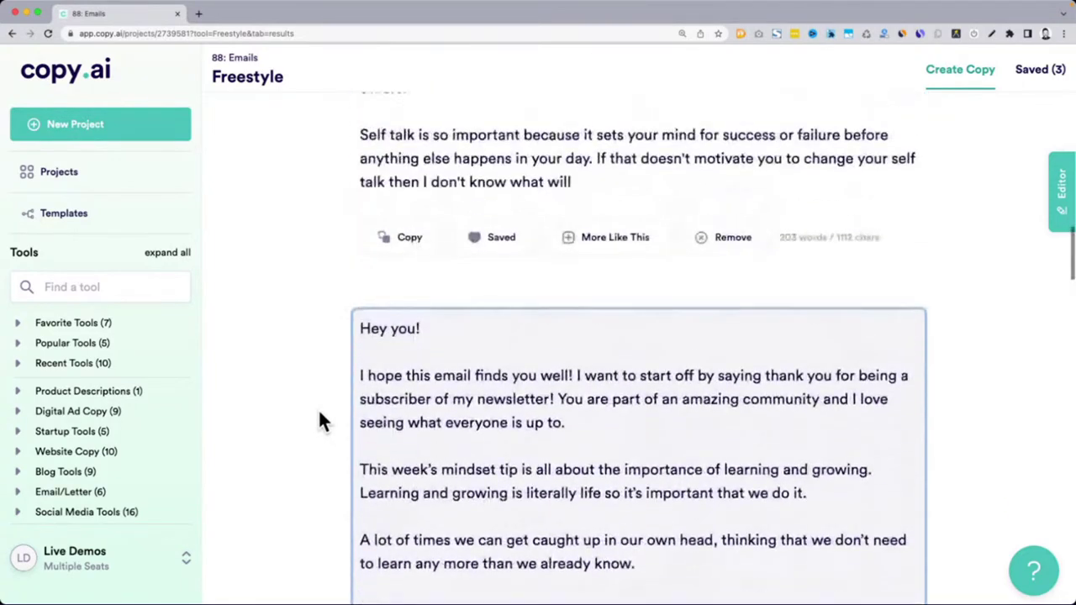
{"action": "scroll", "coordinate": [433, 425], "scroll_direction": "down", "scroll_amount": 8}
{"action": "left_click", "coordinate": [480, 511]}
{"action": "scroll", "coordinate": [483, 513], "scroll_direction": "down", "scroll_amount": 1}
- Skim the remaining drafts, then return to the 'What are the main points you want to cover?' box
{"action": "scroll", "coordinate": [483, 508], "scroll_direction": "down", "scroll_amount": 7}
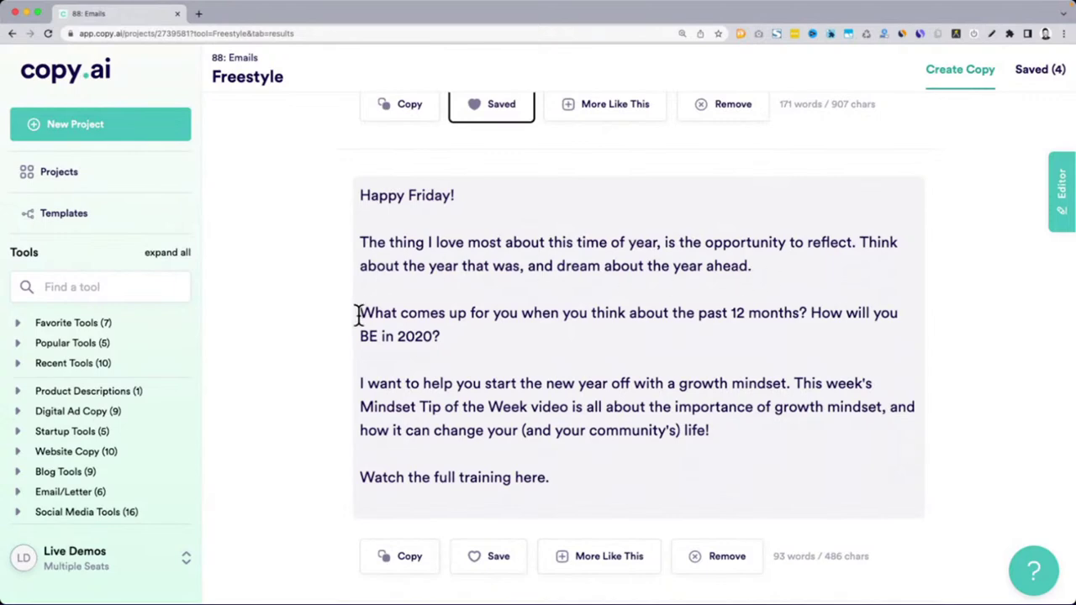
{"action": "scroll", "coordinate": [368, 333], "scroll_direction": "down", "scroll_amount": 1}
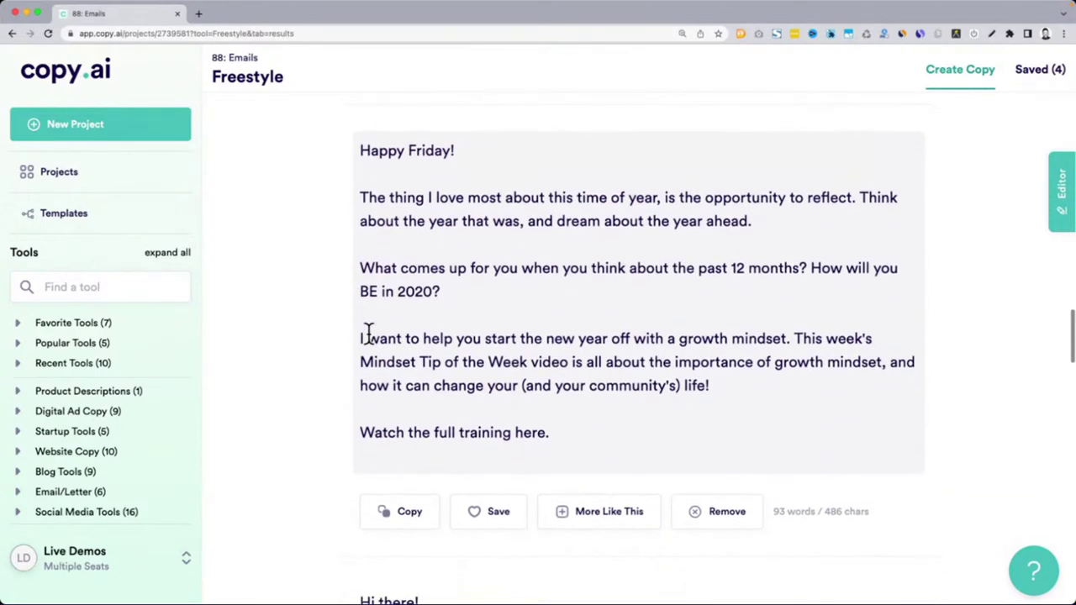
{"action": "scroll", "coordinate": [278, 372], "scroll_direction": "down", "scroll_amount": 3}
{"action": "scroll", "coordinate": [278, 372], "scroll_direction": "down", "scroll_amount": 10}
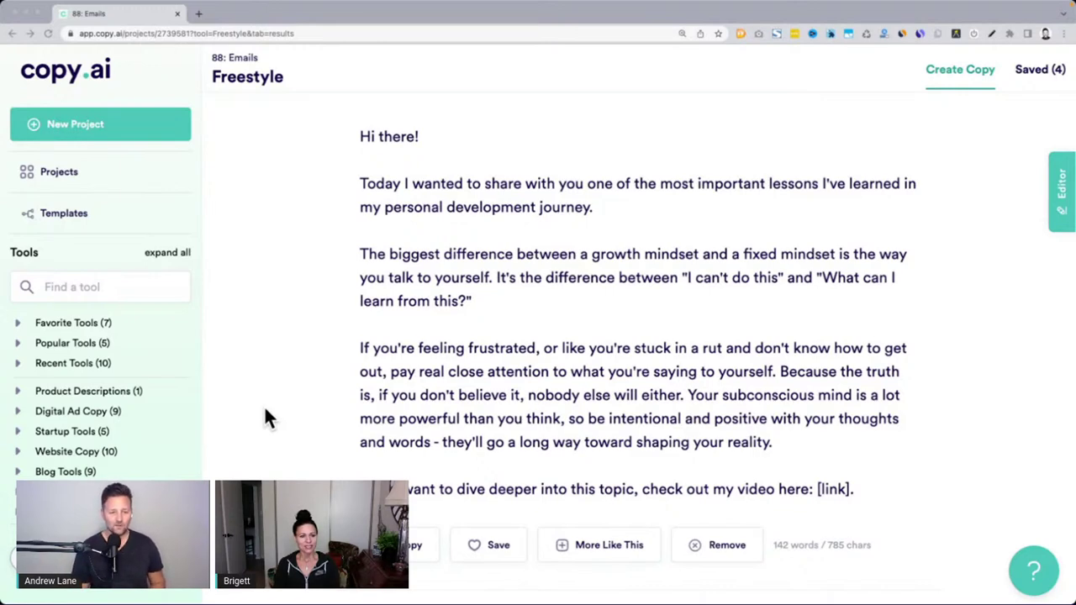
{"action": "scroll", "coordinate": [265, 411], "scroll_direction": "down", "scroll_amount": 20}
{"action": "scroll", "coordinate": [265, 411], "scroll_direction": "up", "scroll_amount": 15}
{"action": "scroll", "coordinate": [264, 411], "scroll_direction": "up", "scroll_amount": 3}
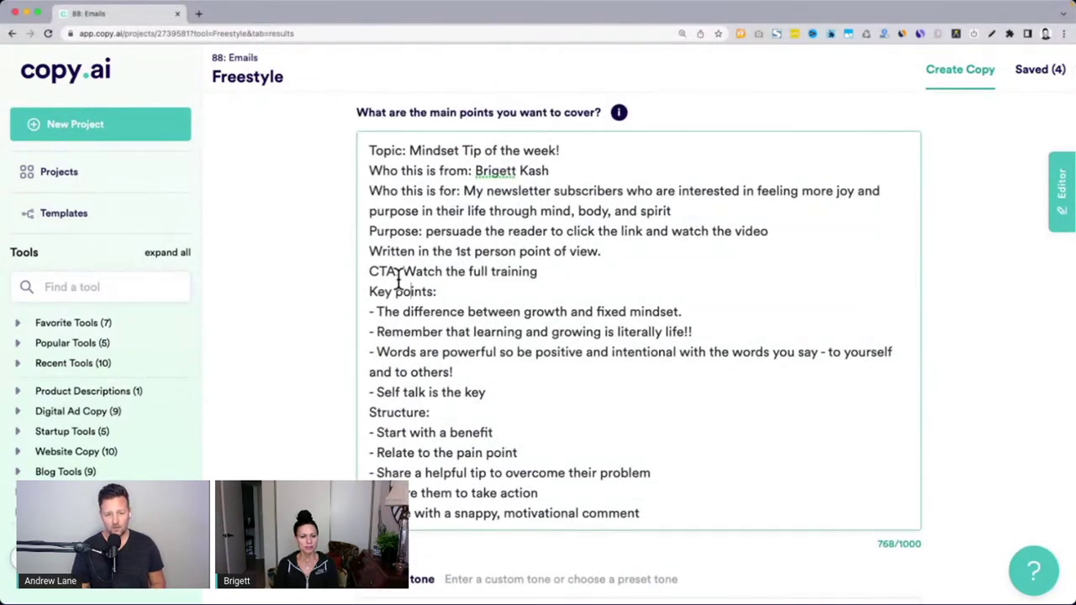
- Replace all old key points, including 'Self talk is the key', with 'setting goals will help you succeed'
{"action": "left_click_drag", "start_coordinate": [378, 311], "coordinate": [896, 354]}
{"action": "key", "text": "BackSpace"}
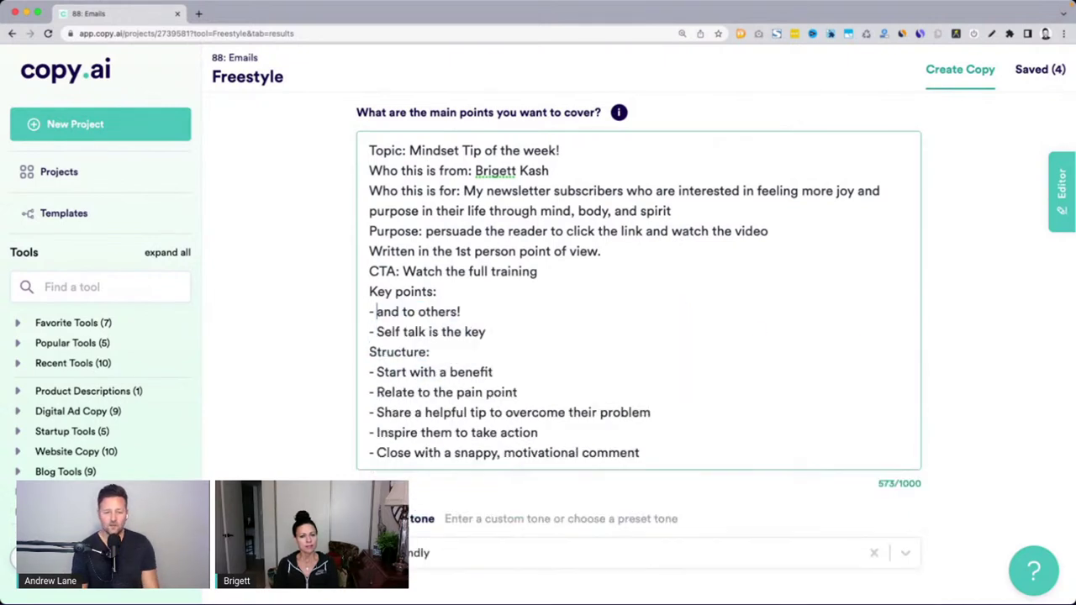
{"action": "key", "text": "super+z"}
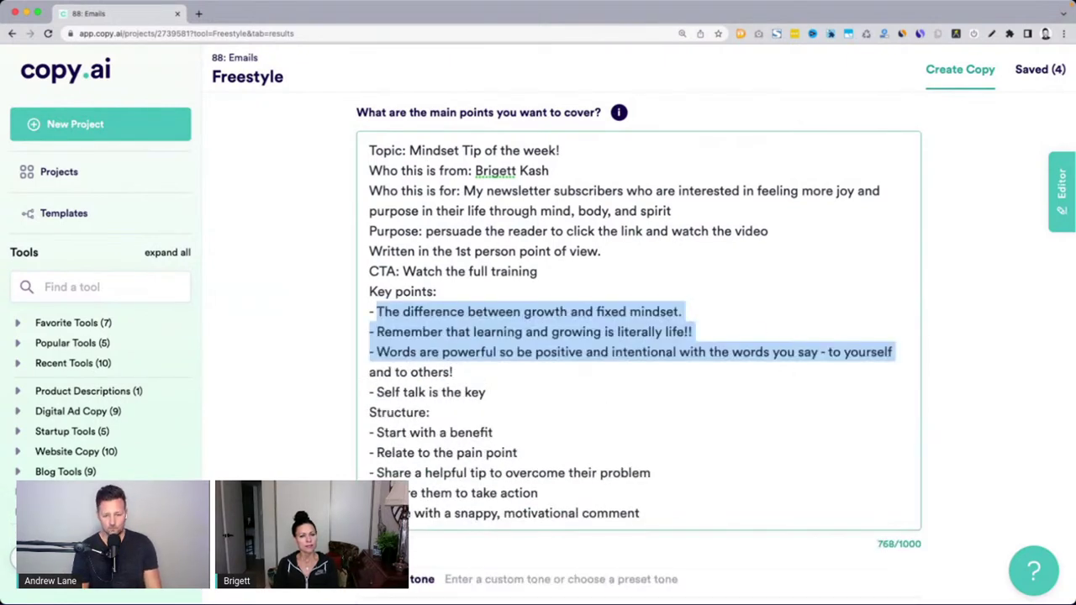
{"action": "left_click", "coordinate": [540, 376], "text": "shift"}
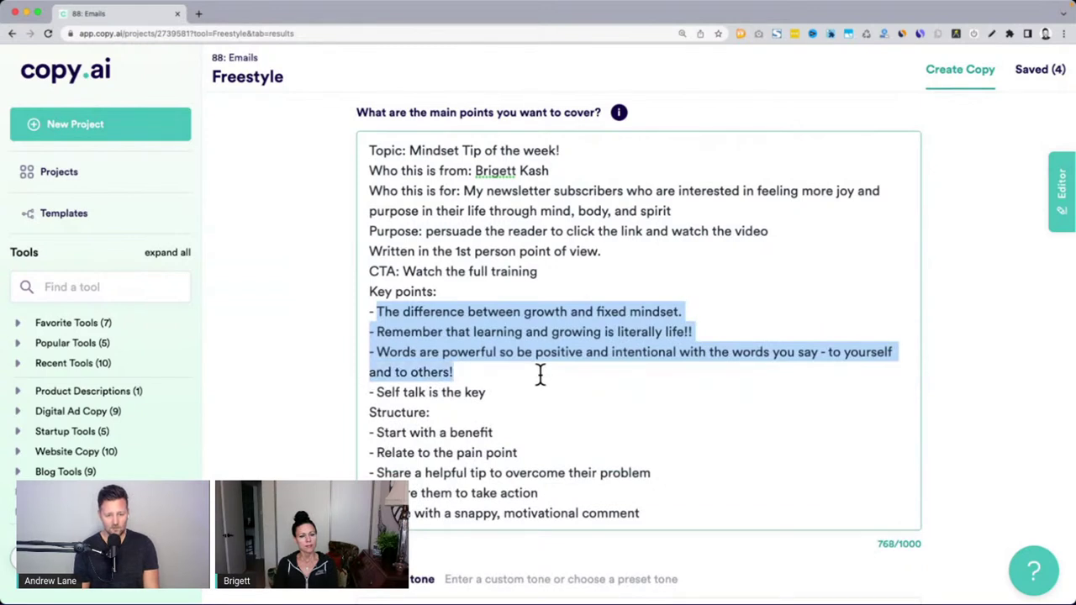
{"action": "left_click", "coordinate": [504, 391], "text": "shift"}
{"action": "key", "text": "BackSpace"}
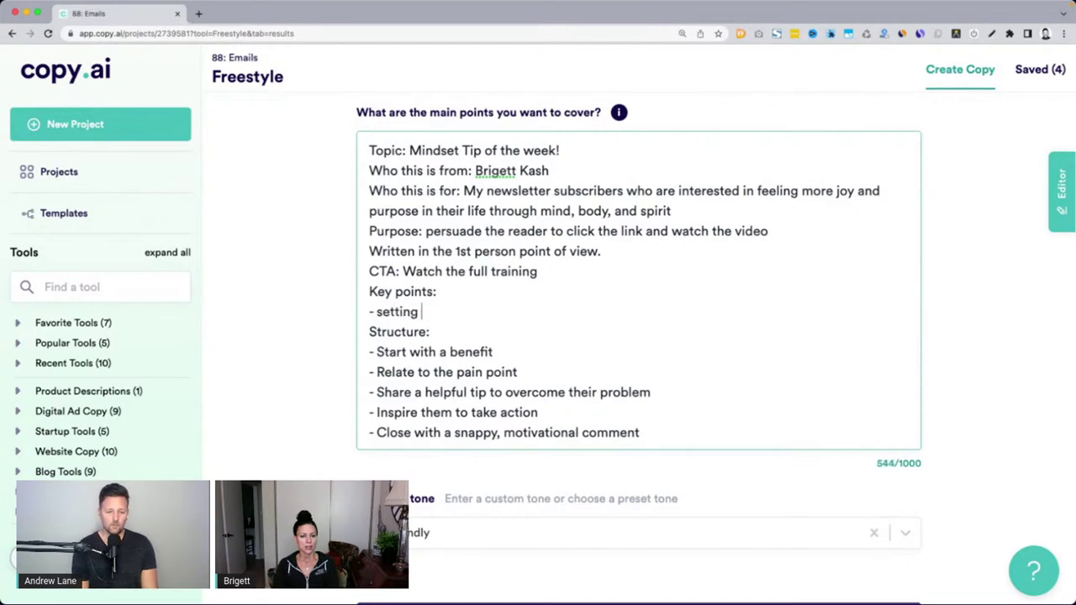
{"action": "type", "text": "lp you acc"}
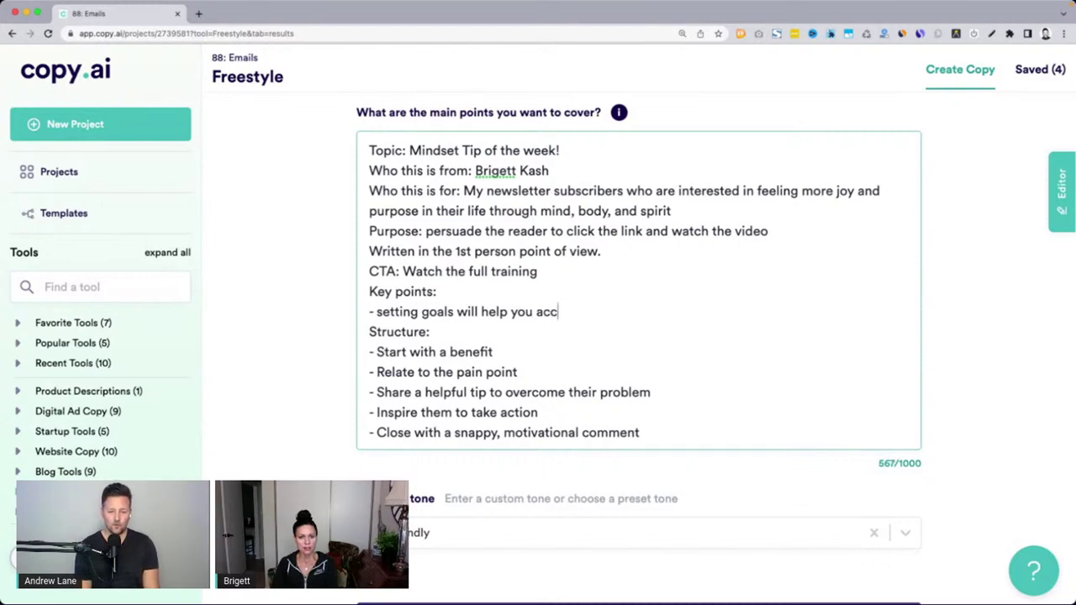
{"action": "key", "text": "BackSpace"}
{"action": "key", "text": "BackSpace"}
{"action": "key", "text": "BackSpace"}
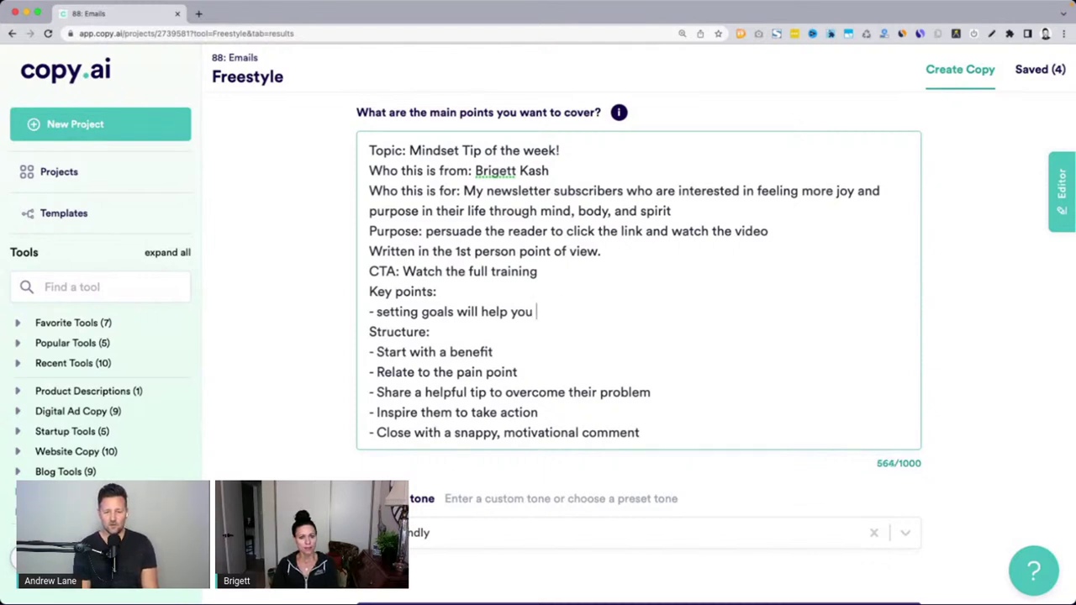
{"action": "type", "text": "succeed"}
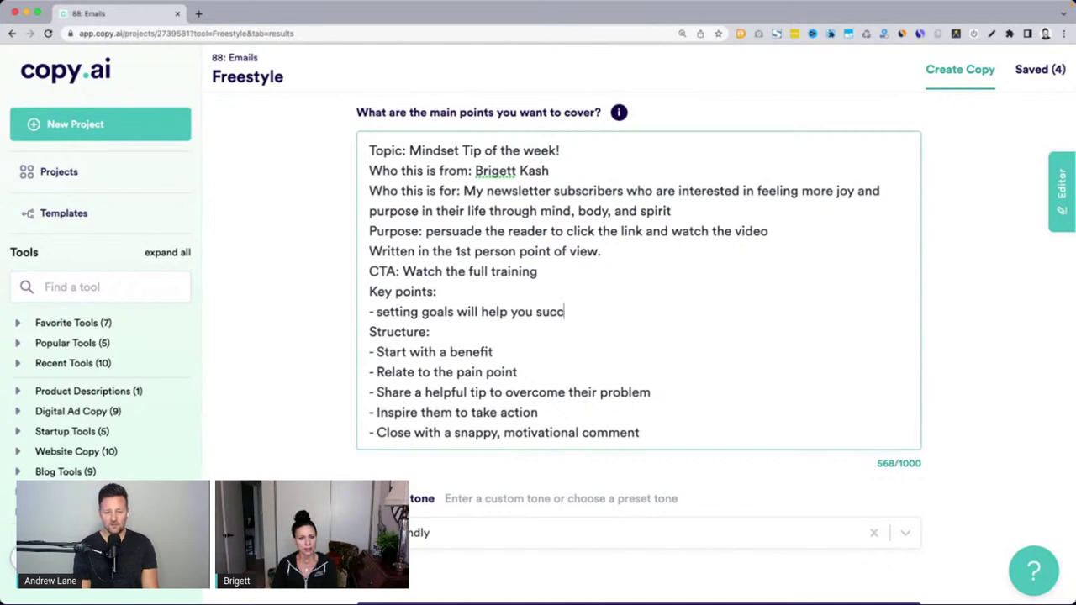
{"action": "left_click_drag", "start_coordinate": [364, 290], "coordinate": [459, 296]}
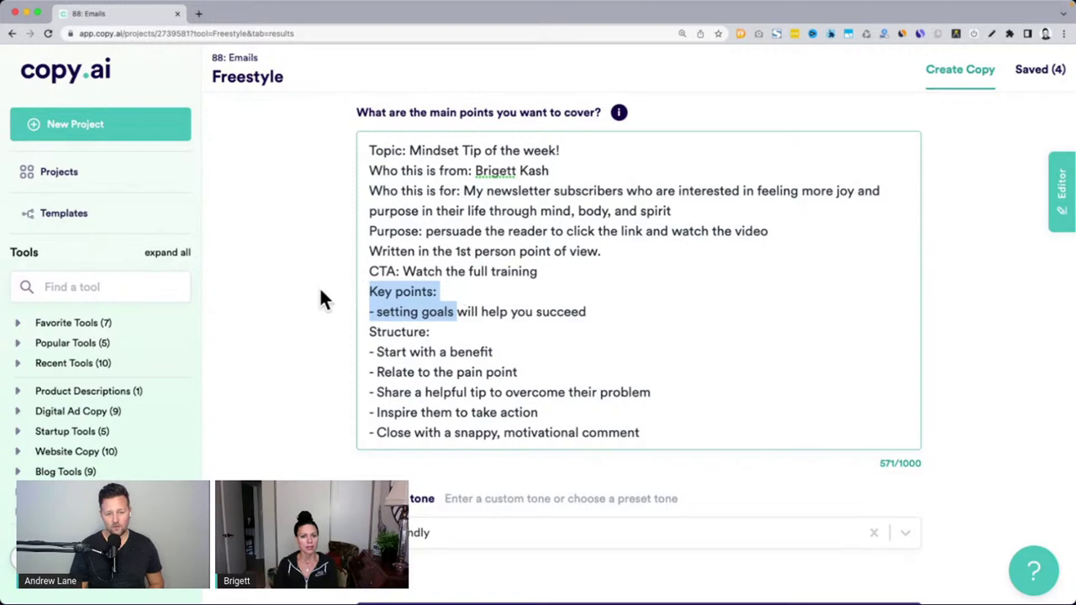
- Generate new email copy from the 571-character brief and check the new key point
{"action": "scroll", "coordinate": [319, 287], "scroll_direction": "down", "scroll_amount": 3}
{"action": "left_click", "coordinate": [487, 503]}
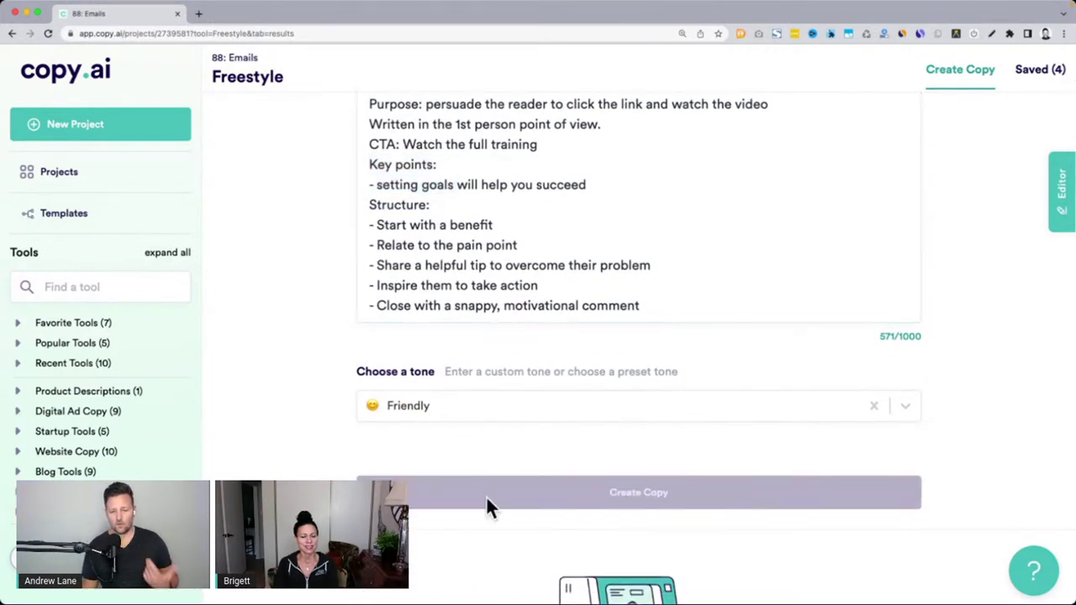
{"action": "scroll", "coordinate": [422, 217], "scroll_direction": "up", "scroll_amount": 3}
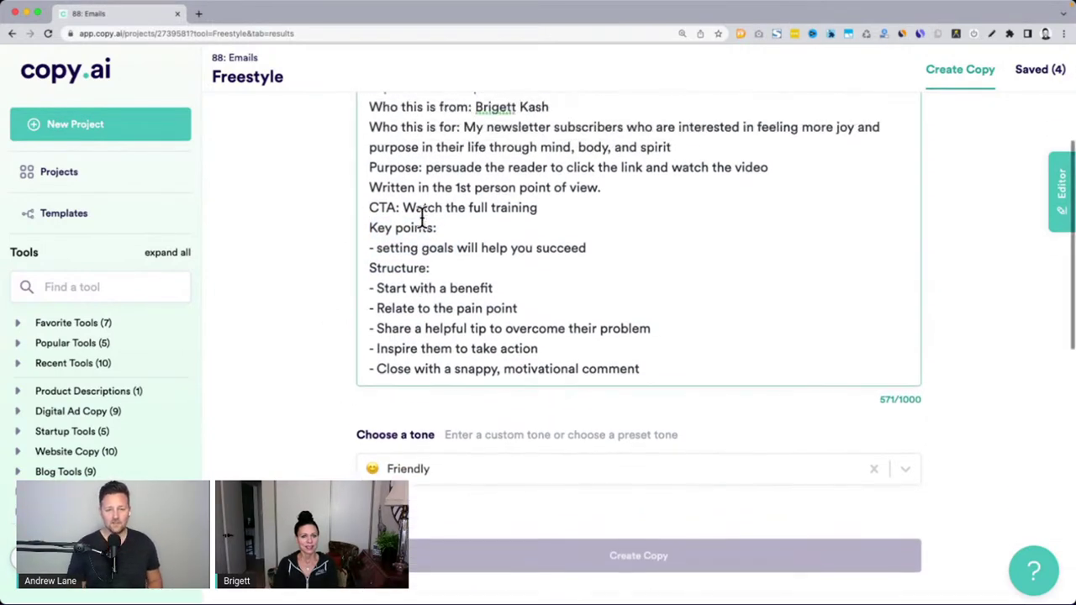
{"action": "left_click_drag", "start_coordinate": [369, 147], "coordinate": [663, 437]}
{"action": "left_click", "coordinate": [518, 323]}
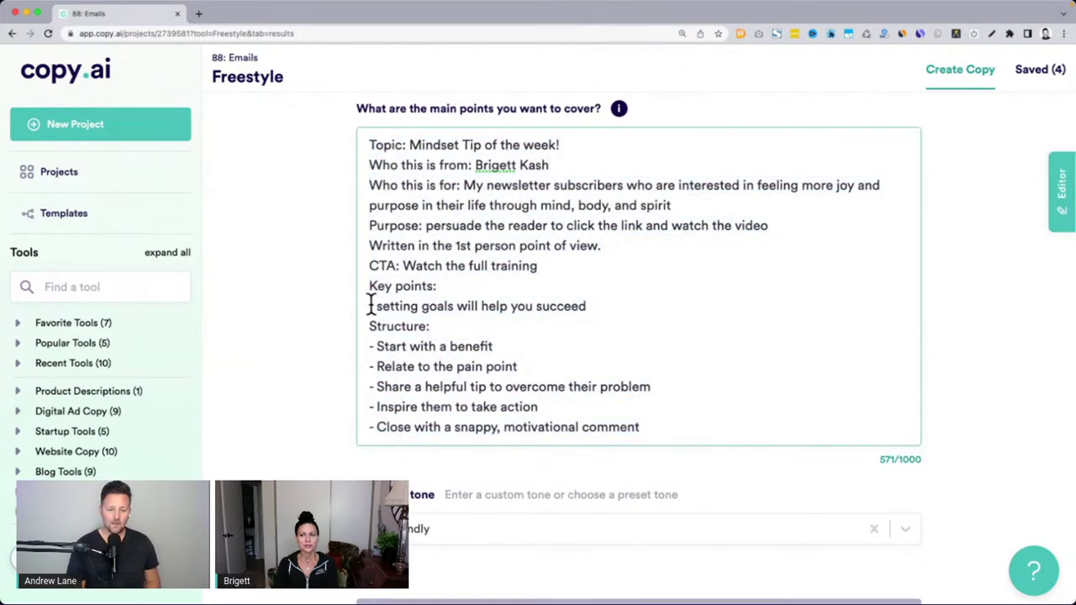
{"action": "left_click_drag", "start_coordinate": [370, 304], "coordinate": [594, 300]}
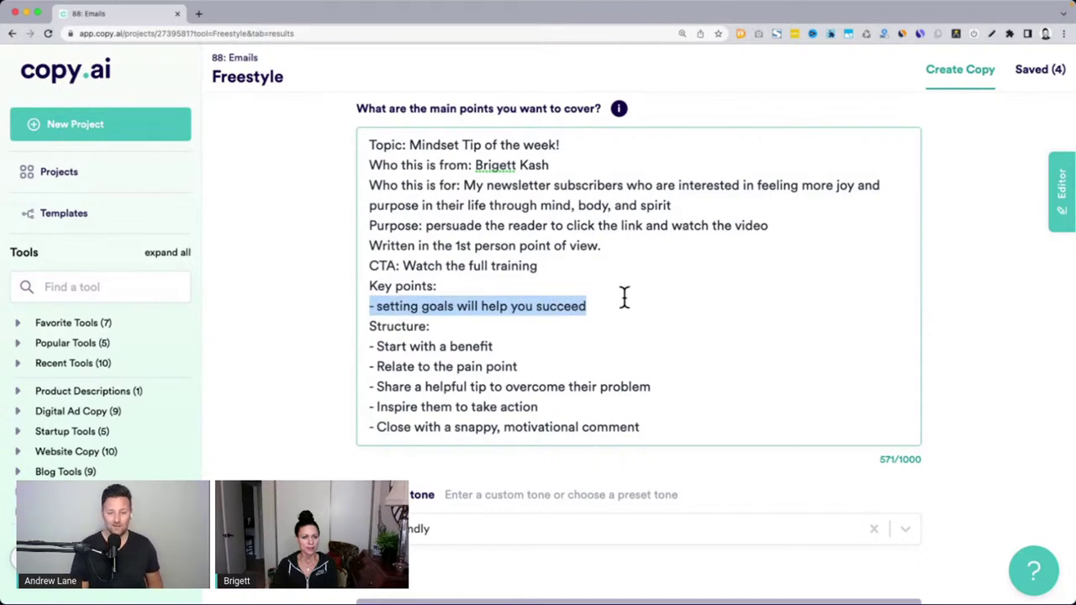
{"action": "scroll", "coordinate": [324, 330], "scroll_direction": "down", "scroll_amount": 3}
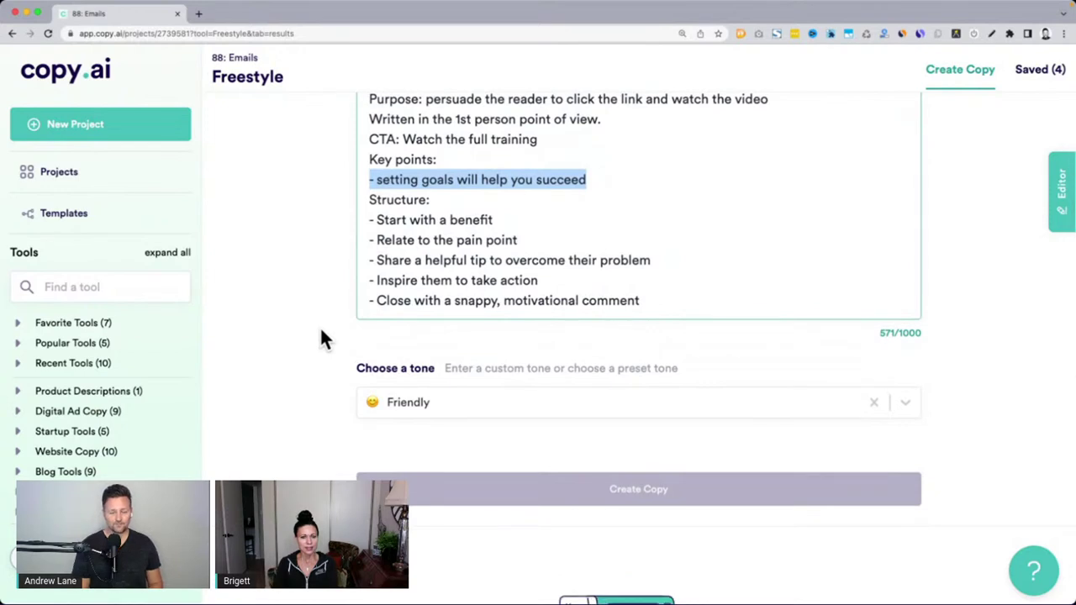
{"action": "left_click", "coordinate": [378, 179]}
{"action": "left_click_drag", "start_coordinate": [376, 180], "coordinate": [589, 187]}
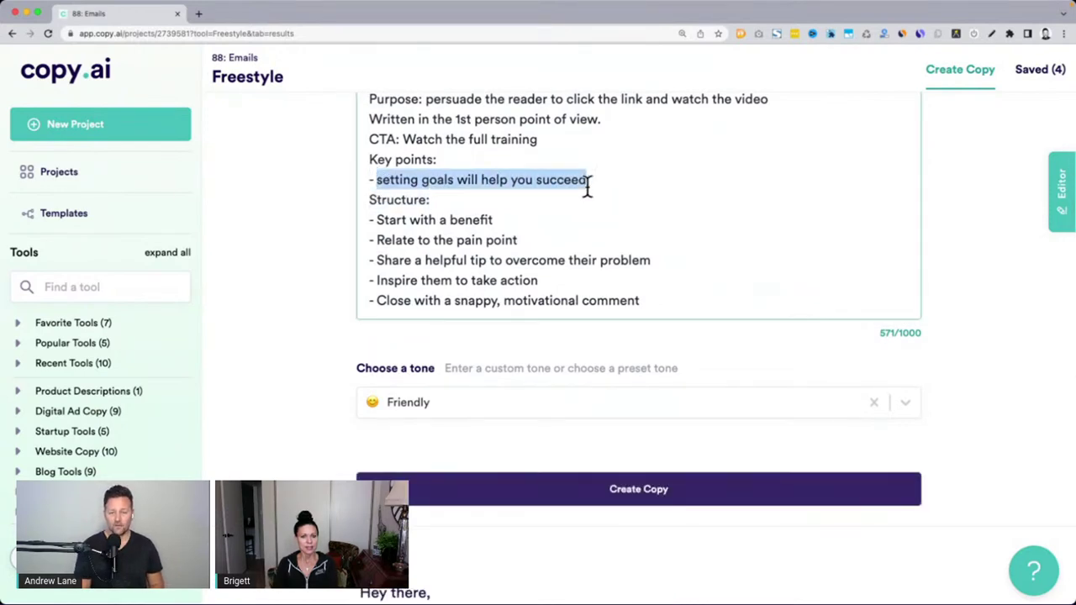
{"action": "scroll", "coordinate": [299, 317], "scroll_direction": "down", "scroll_amount": 5}
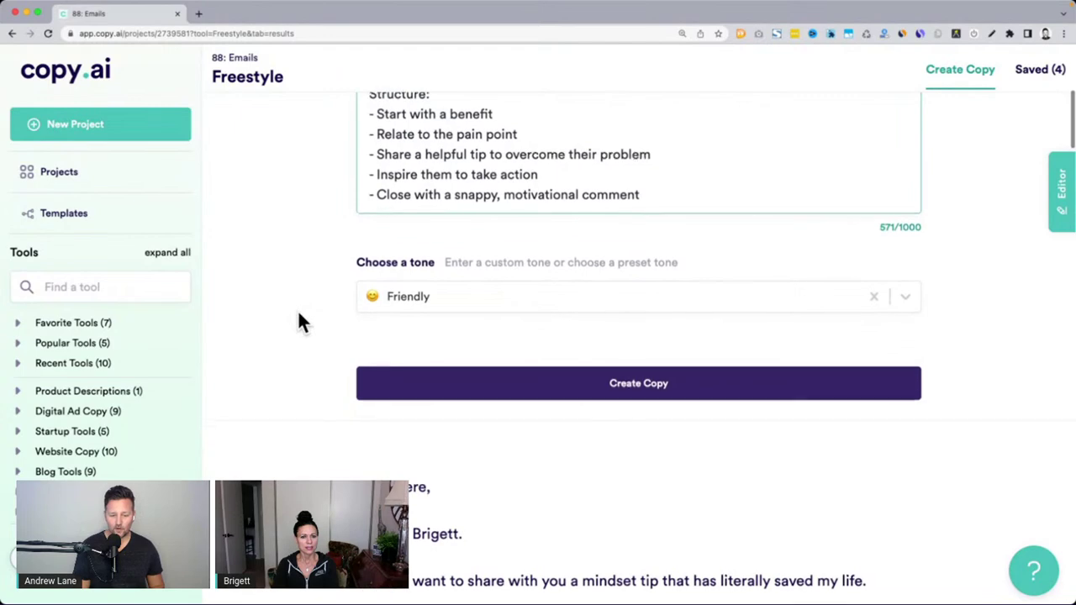
{"action": "scroll", "coordinate": [299, 317], "scroll_direction": "down", "scroll_amount": 4}
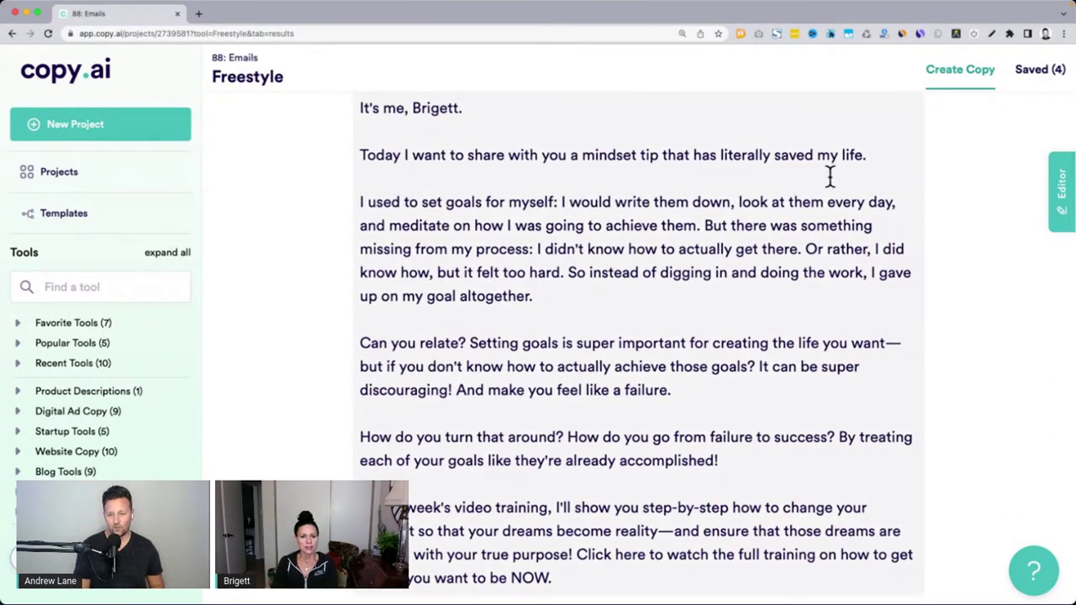
{"action": "left_click_drag", "start_coordinate": [731, 153], "coordinate": [861, 154]}
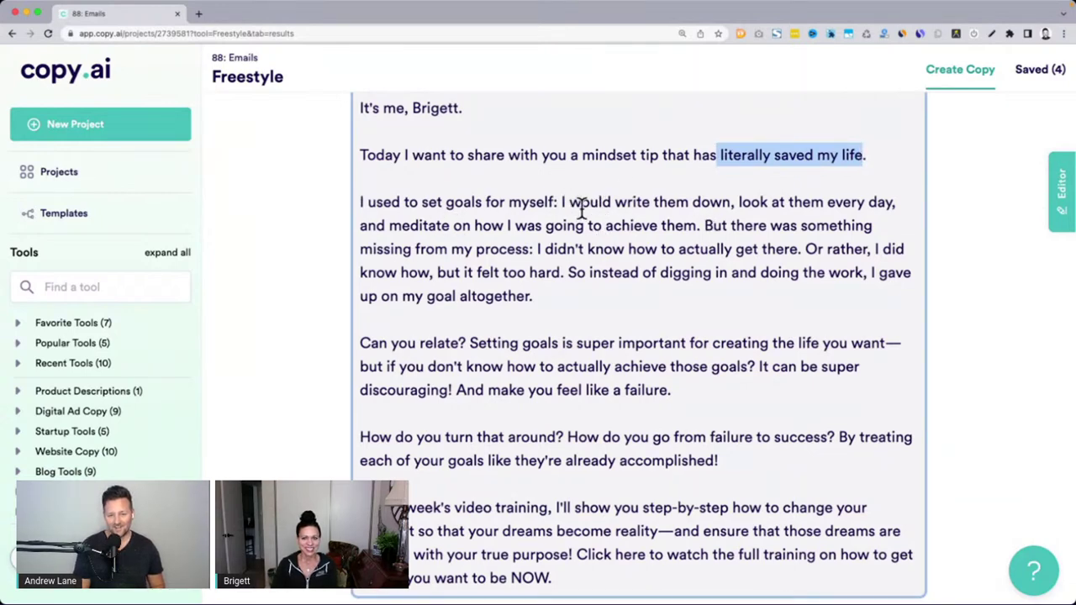
{"action": "left_click_drag", "start_coordinate": [356, 204], "coordinate": [566, 195]}
{"action": "scroll", "coordinate": [570, 201], "scroll_direction": "down", "scroll_amount": 1}
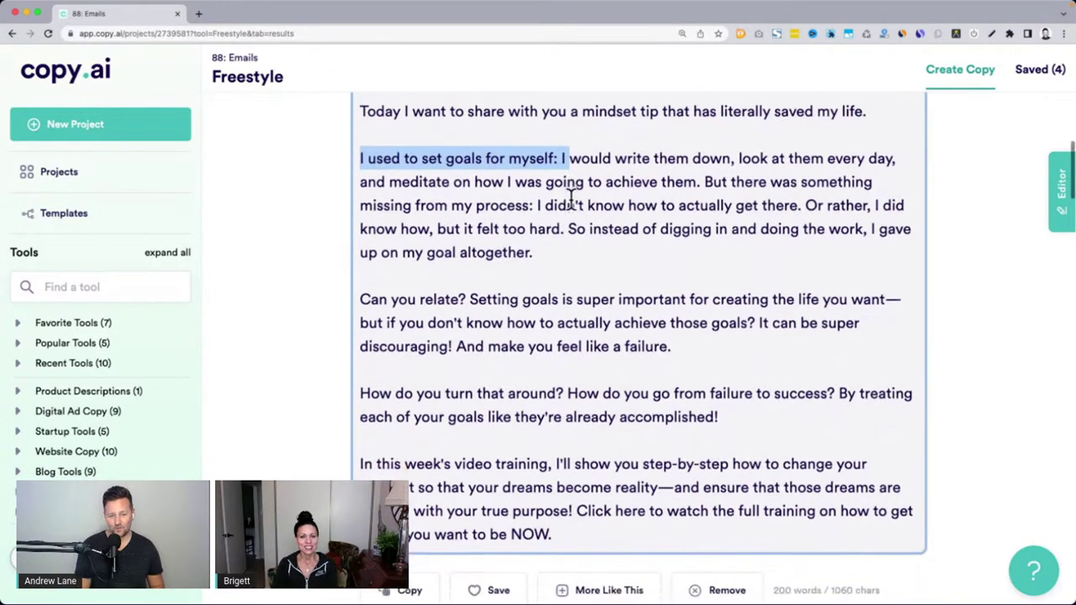
{"action": "left_click_drag", "start_coordinate": [408, 301], "coordinate": [696, 346]}
{"action": "scroll", "coordinate": [697, 349], "scroll_direction": "down", "scroll_amount": 1}
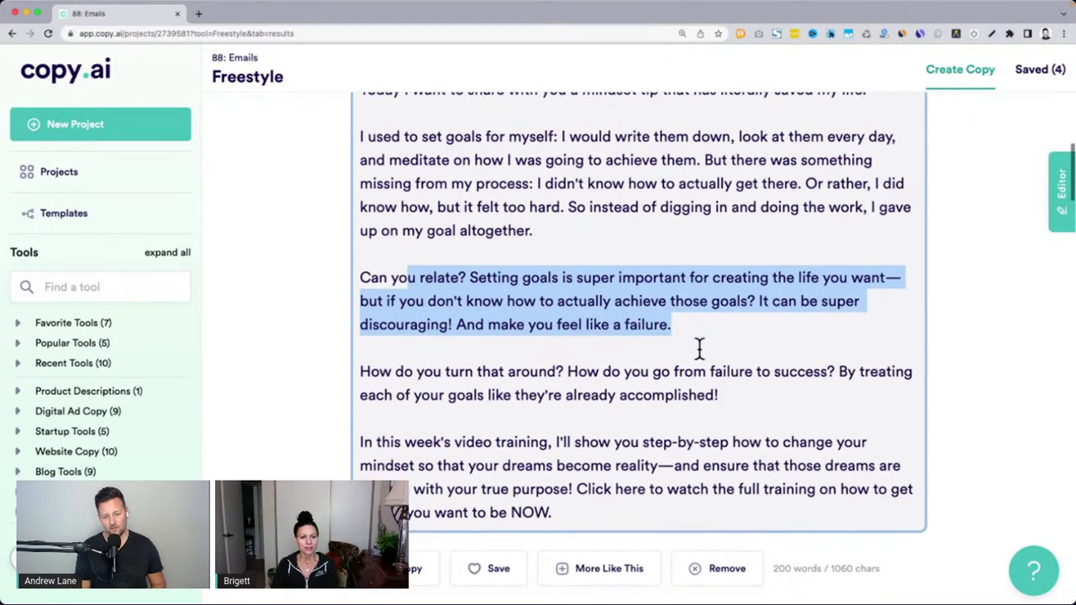
{"action": "left_click_drag", "start_coordinate": [570, 435], "coordinate": [443, 476]}
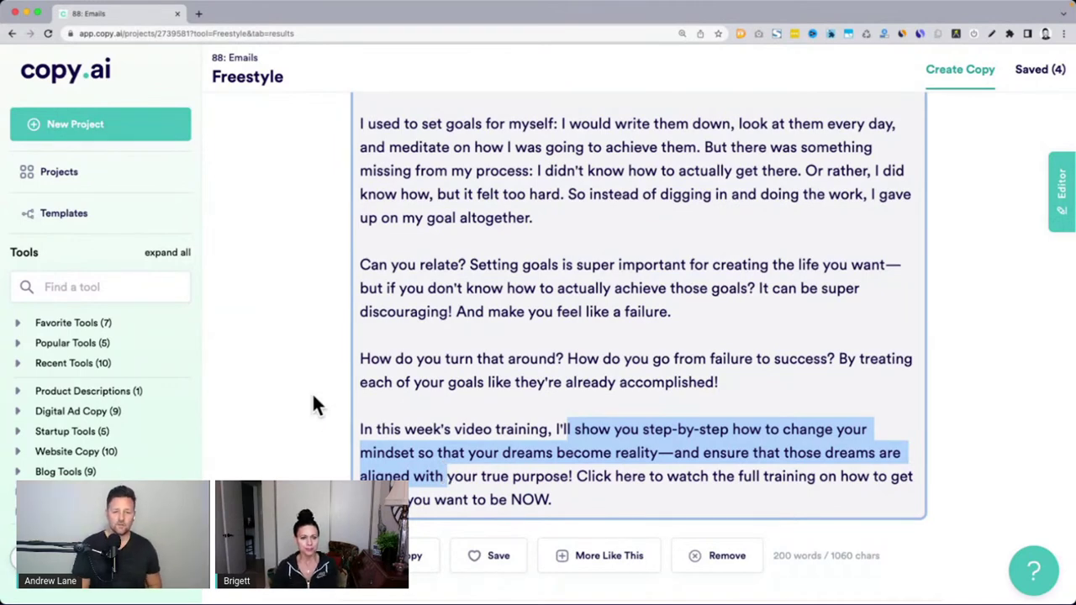
{"action": "scroll", "coordinate": [315, 406], "scroll_direction": "up", "scroll_amount": 10}
{"action": "left_click_drag", "start_coordinate": [427, 323], "coordinate": [794, 322]}
{"action": "left_click_drag", "start_coordinate": [370, 359], "coordinate": [585, 359]}
- Adjust the brief's Purpose line and reword the 'an email newsletter' text
{"action": "left_click", "coordinate": [370, 318]}
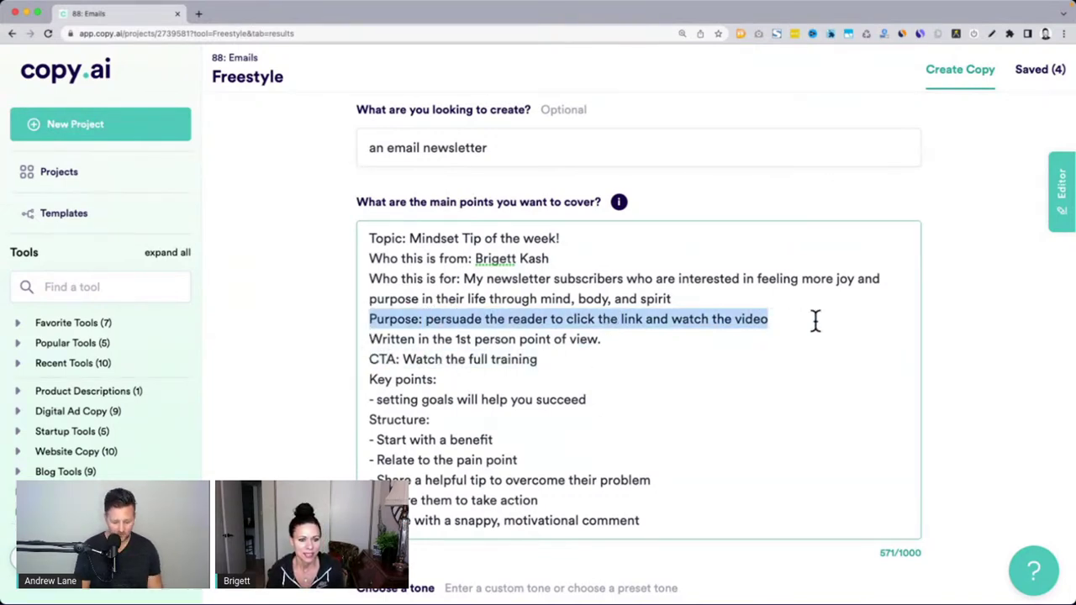
{"action": "key", "text": "BackSpace"}
{"action": "key", "text": "BackSpace"}
{"action": "key", "text": "super+z"}
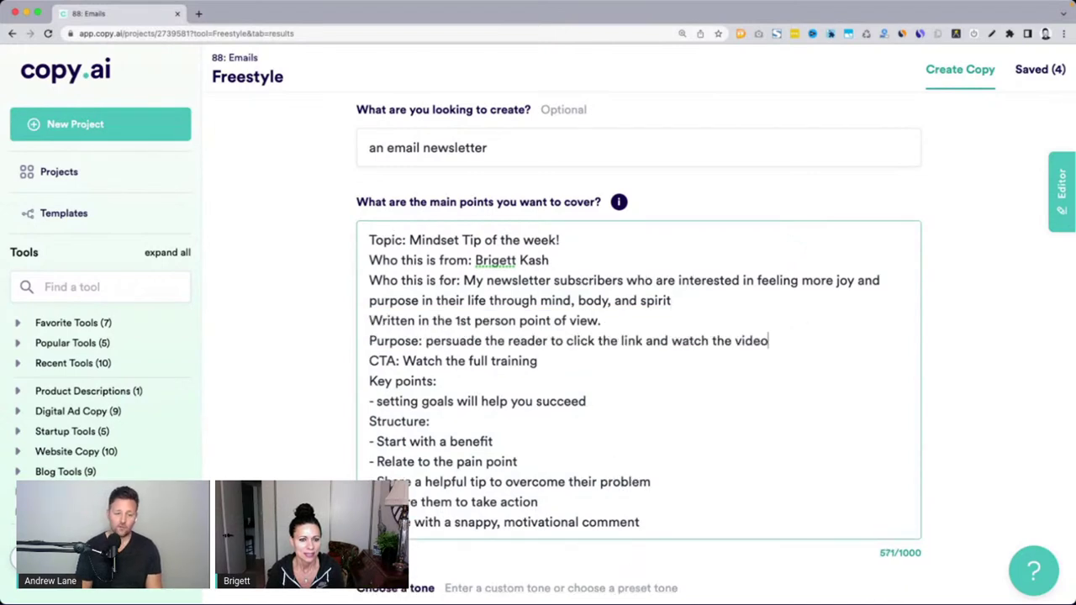
{"action": "left_click", "coordinate": [302, 365]}
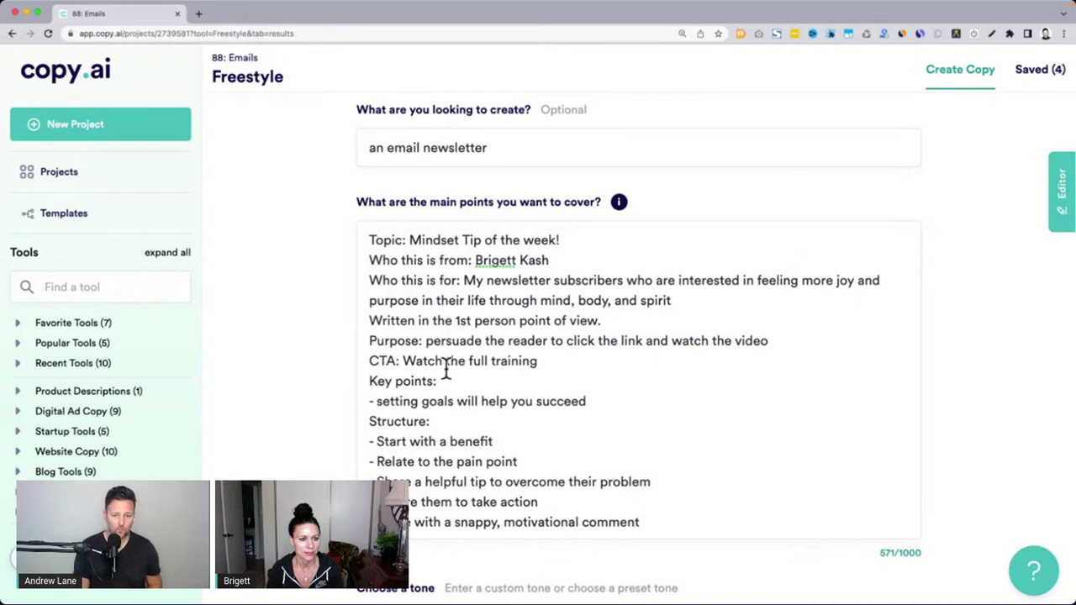
{"action": "triple_click", "coordinate": [399, 137]}
{"action": "type", "text": "a sales email"}
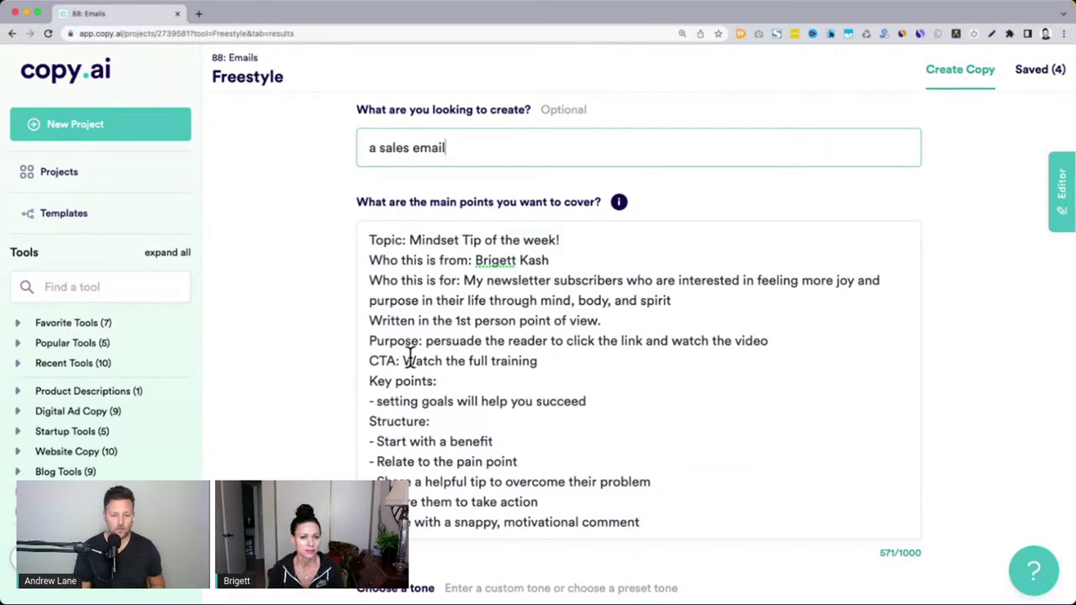
{"action": "left_click", "coordinate": [409, 358]}
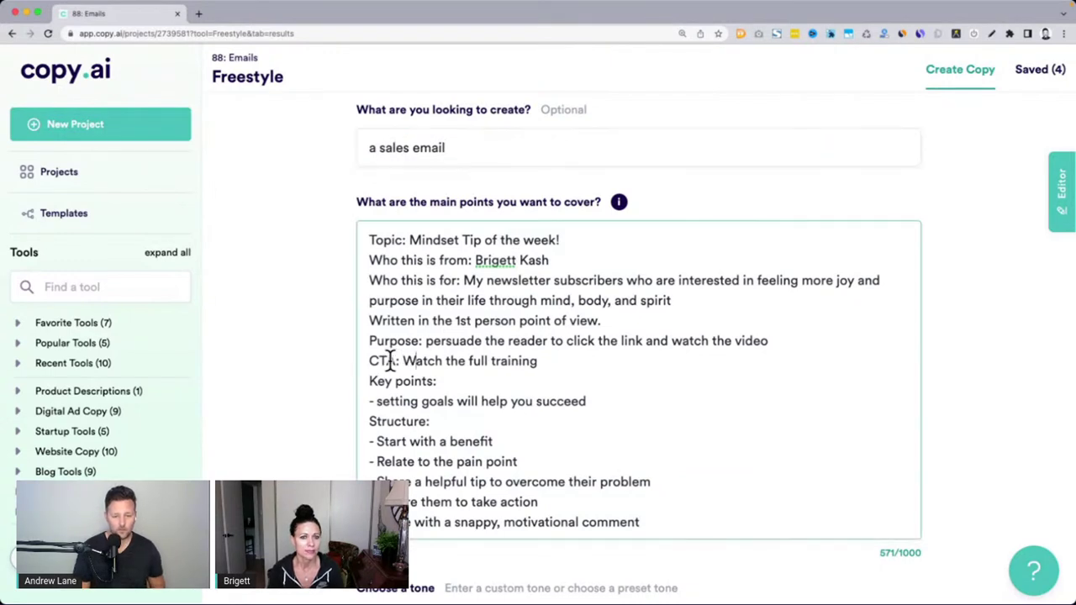
- Set key point 'the course is now available', CTA 'Click to sign up now', purpose 'buy the course'
{"action": "left_click_drag", "start_coordinate": [375, 402], "coordinate": [590, 406]}
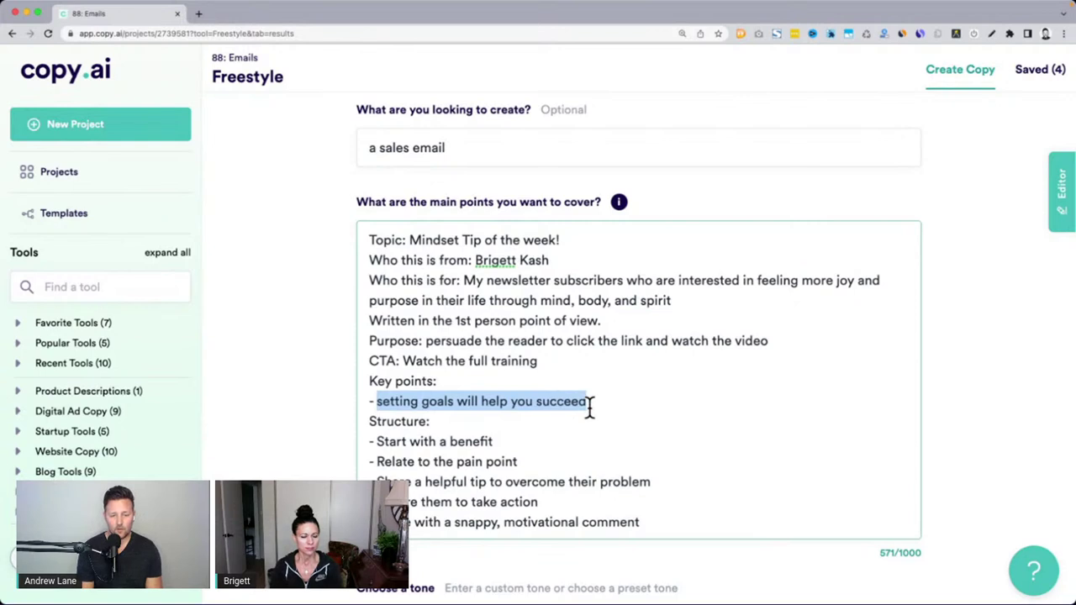
{"action": "type", "text": "the course is now available!"}
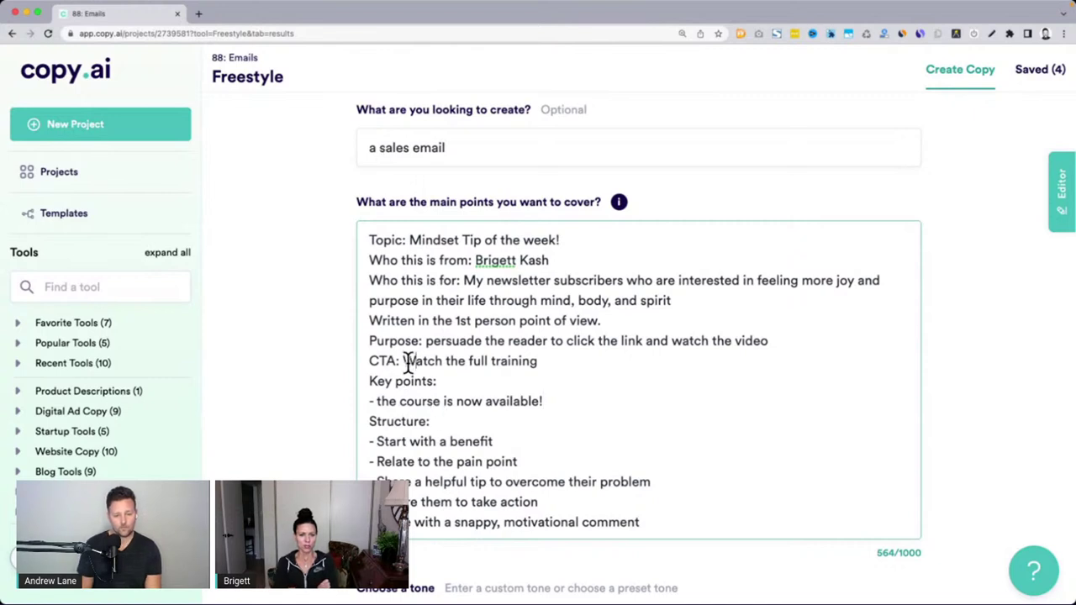
{"action": "left_click_drag", "start_coordinate": [404, 361], "coordinate": [538, 361]}
{"action": "type", "text": "Click to"}
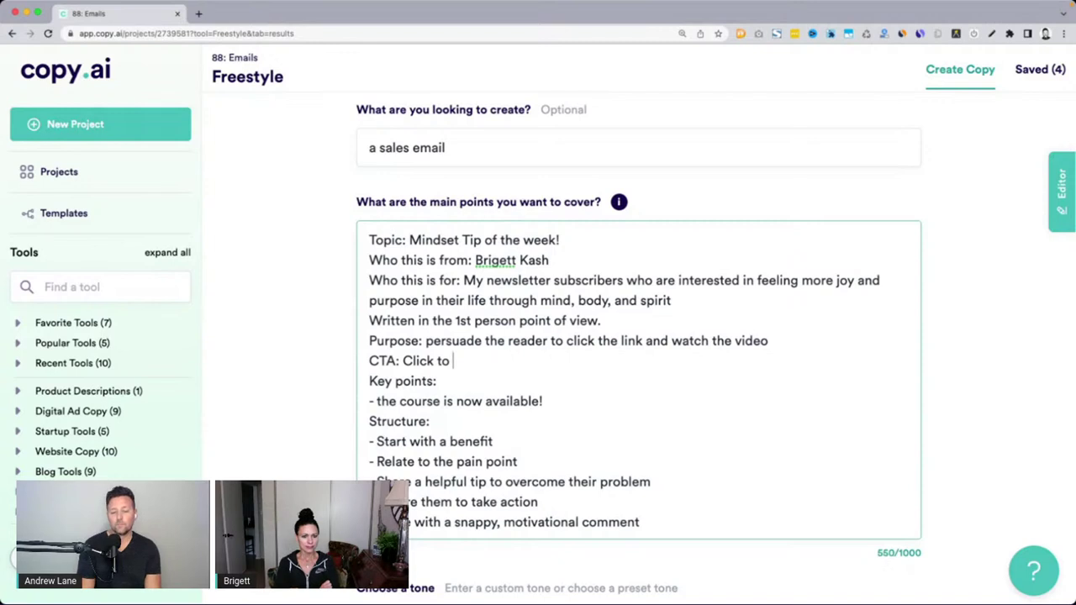
{"action": "type", "text": " sign up now"}
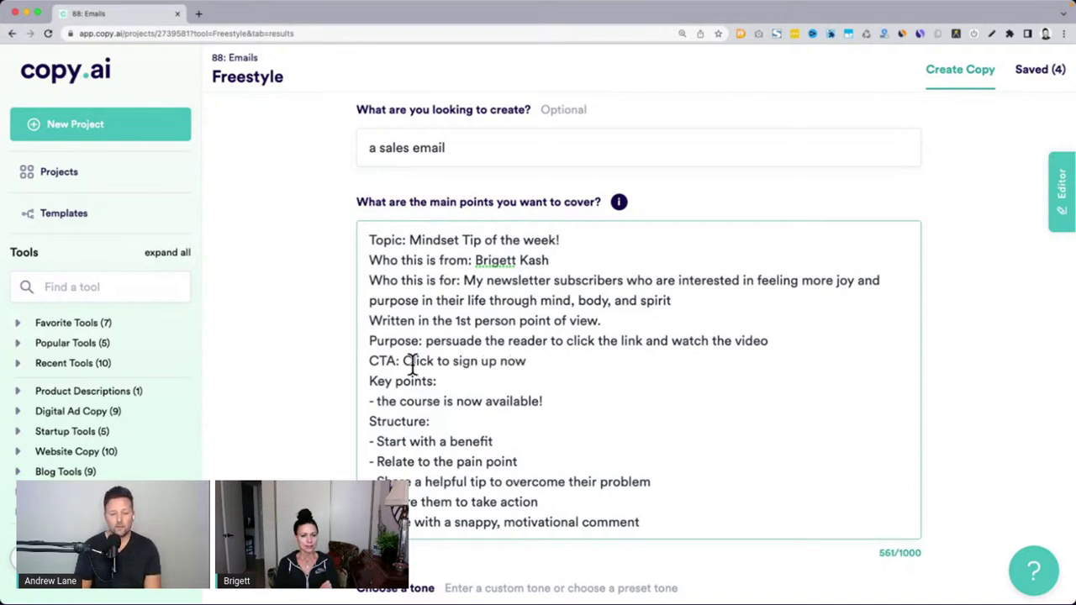
{"action": "left_click", "coordinate": [673, 341]}
{"action": "key", "text": "shift+End"}
{"action": "type", "text": "buy the course"}
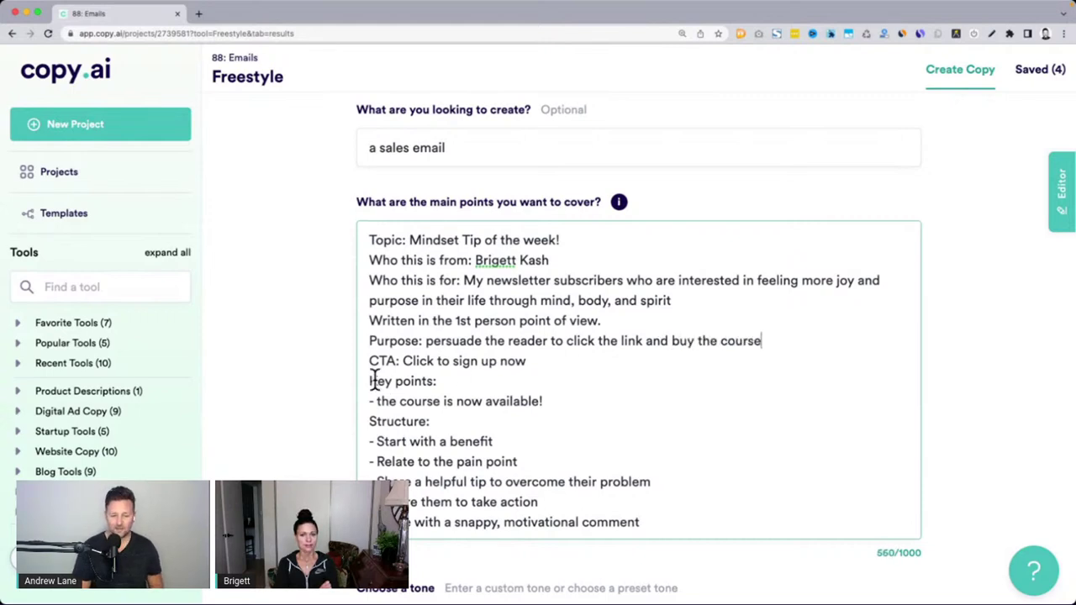
- Review the 560/1000-character sales-email brief and generate fresh email drafts from it
{"action": "left_click_drag", "start_coordinate": [375, 401], "coordinate": [539, 397]}
{"action": "left_click", "coordinate": [561, 392]}
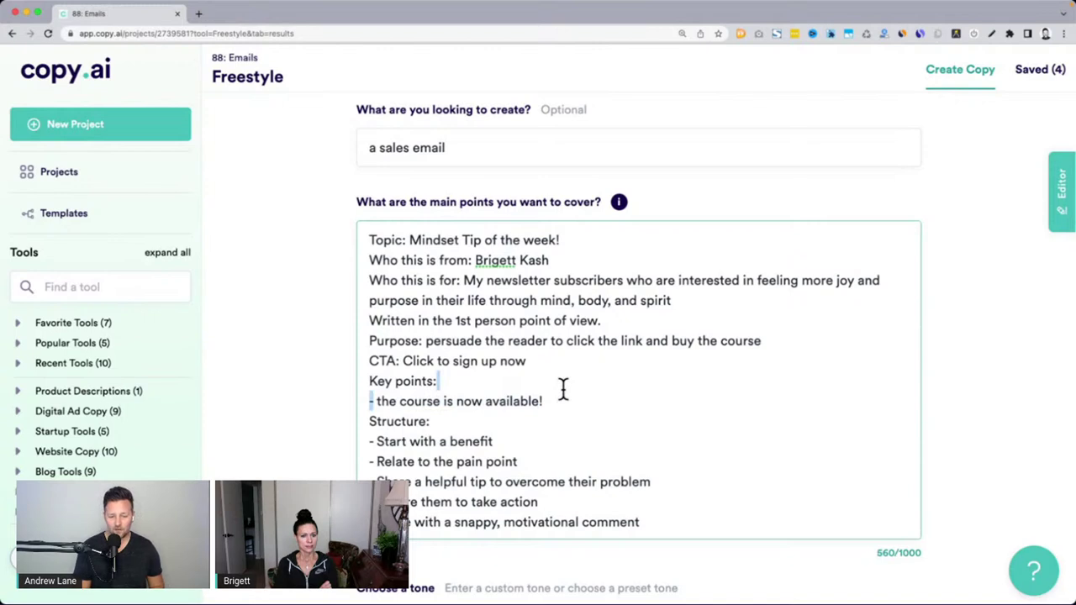
{"action": "scroll", "coordinate": [284, 412], "scroll_direction": "down", "scroll_amount": 1}
{"action": "scroll", "coordinate": [284, 411], "scroll_direction": "down", "scroll_amount": 3}
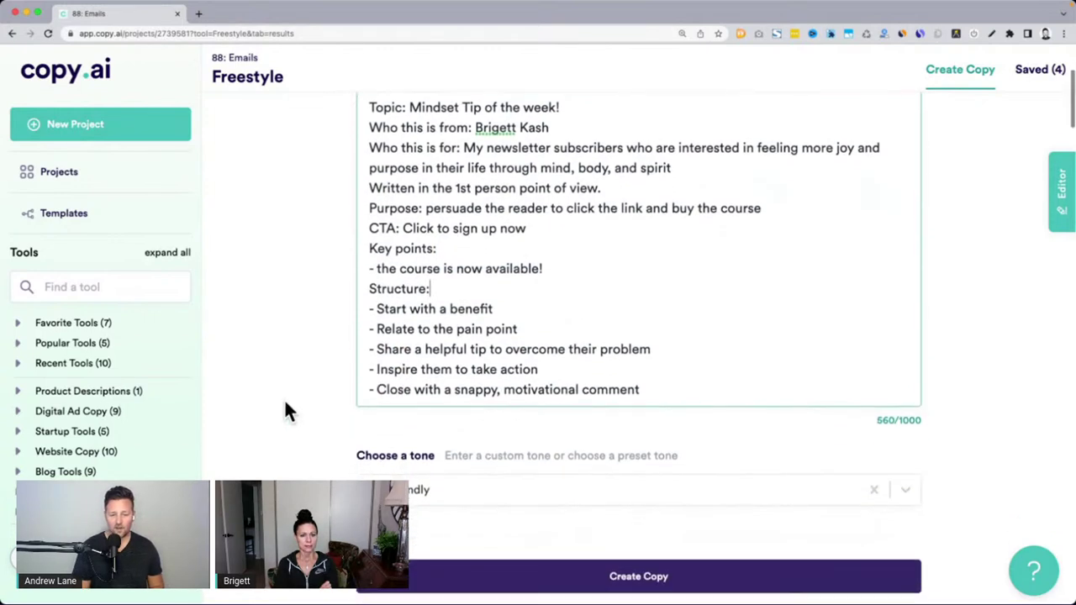
{"action": "left_click_drag", "start_coordinate": [368, 285], "coordinate": [641, 388]}
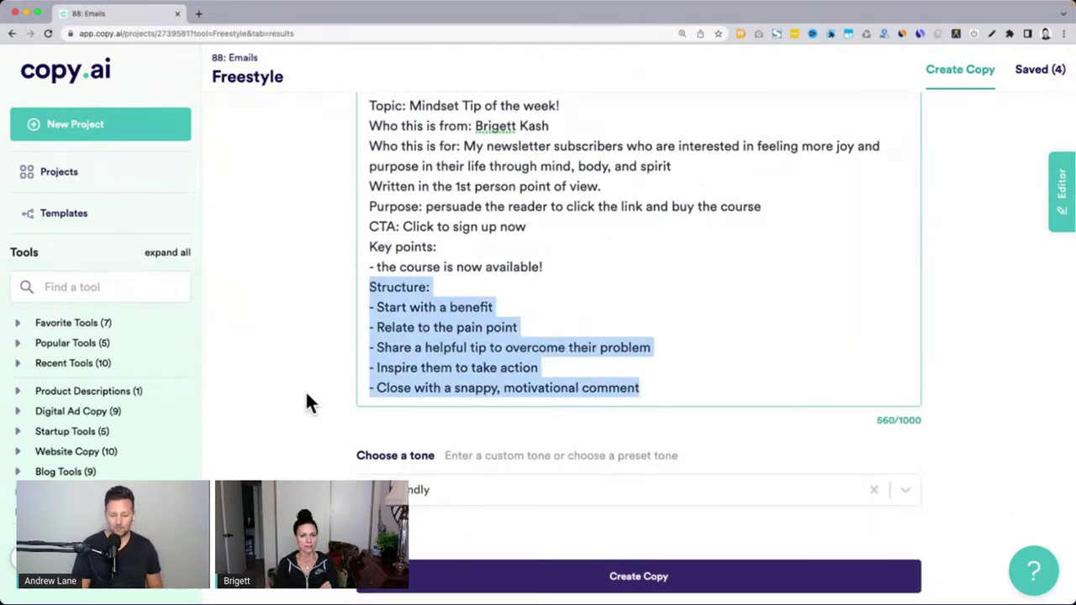
{"action": "scroll", "coordinate": [308, 401], "scroll_direction": "down", "scroll_amount": 3}
{"action": "left_click", "coordinate": [454, 455]}
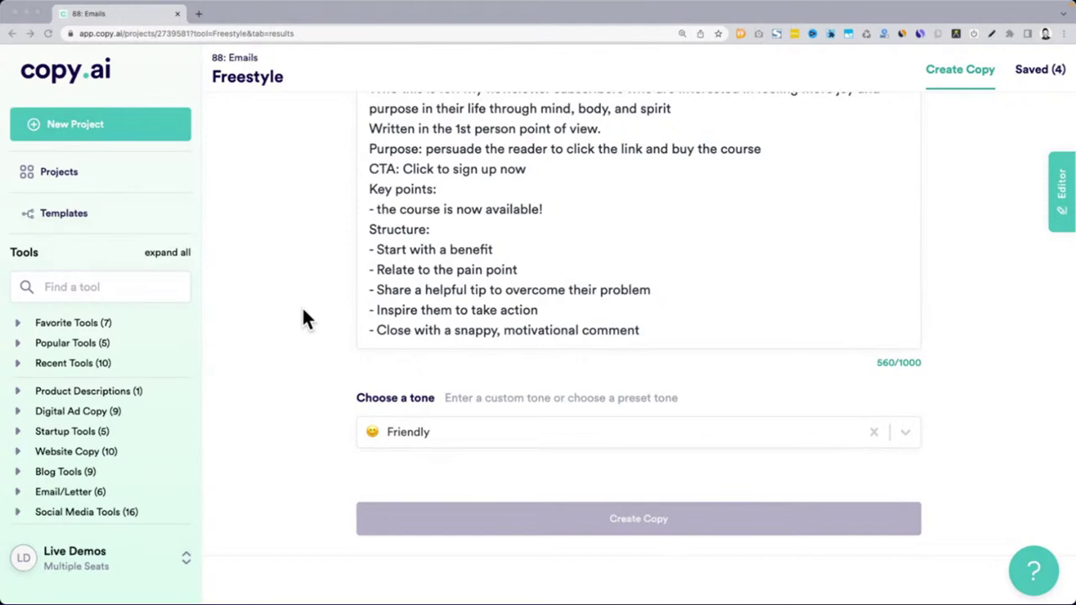
- Read through the new drafts, including the one naming The Joy of Holistic Living
{"action": "left_click", "coordinate": [473, 192]}
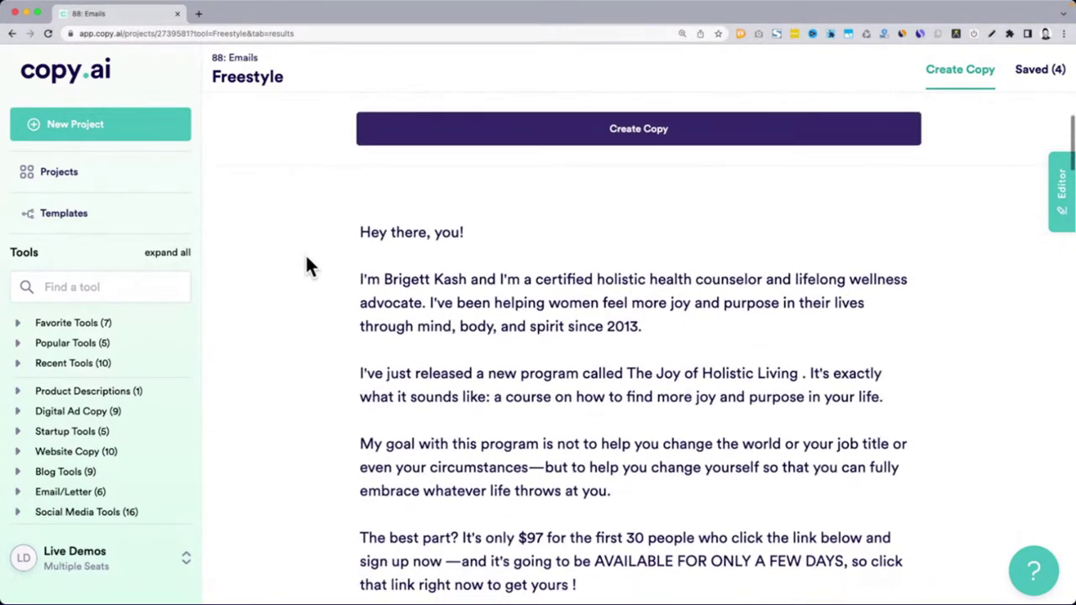
{"action": "scroll", "coordinate": [377, 281], "scroll_direction": "down", "scroll_amount": 2}
{"action": "left_click_drag", "start_coordinate": [356, 217], "coordinate": [538, 244]}
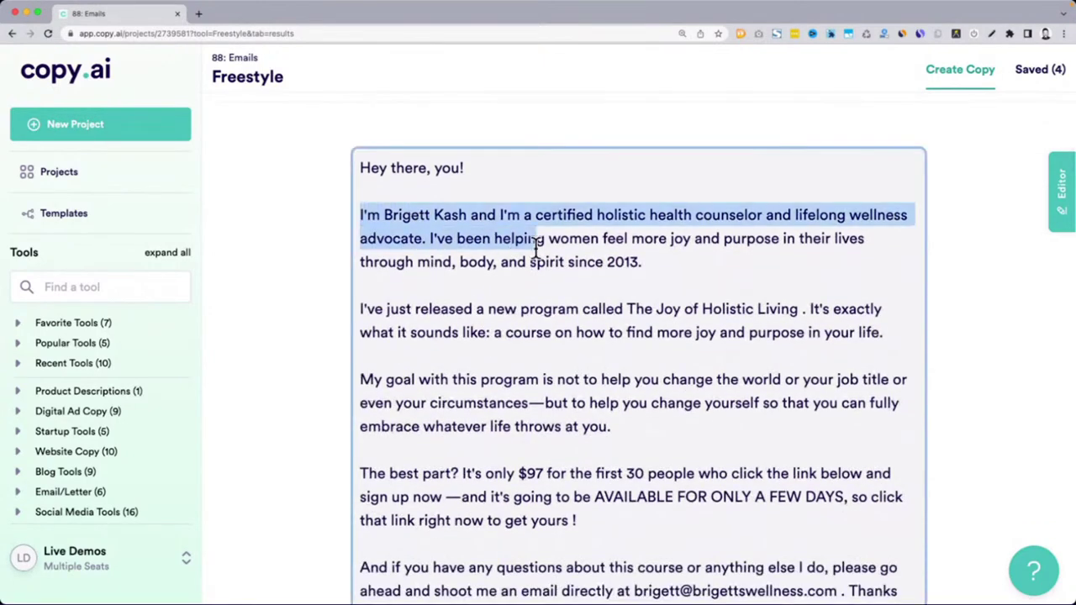
{"action": "scroll", "coordinate": [535, 247], "scroll_direction": "down", "scroll_amount": 2}
{"action": "left_click_drag", "start_coordinate": [381, 223], "coordinate": [801, 223]}
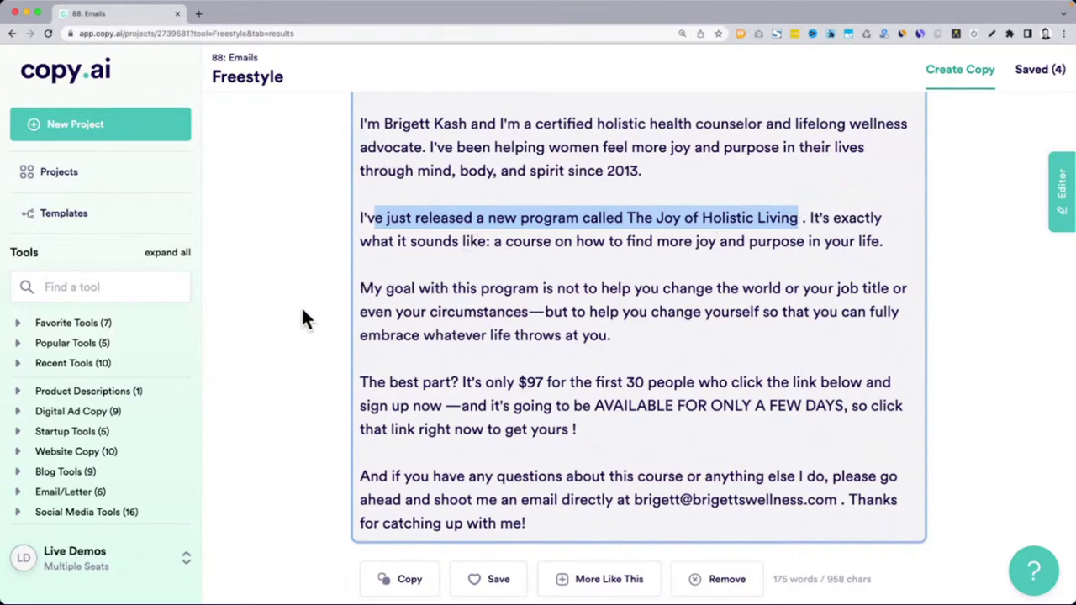
{"action": "scroll", "coordinate": [308, 314], "scroll_direction": "down", "scroll_amount": 2}
{"action": "left_click_drag", "start_coordinate": [368, 309], "coordinate": [593, 355]}
{"action": "scroll", "coordinate": [291, 325], "scroll_direction": "down", "scroll_amount": 1}
{"action": "scroll", "coordinate": [290, 321], "scroll_direction": "down", "scroll_amount": 10}
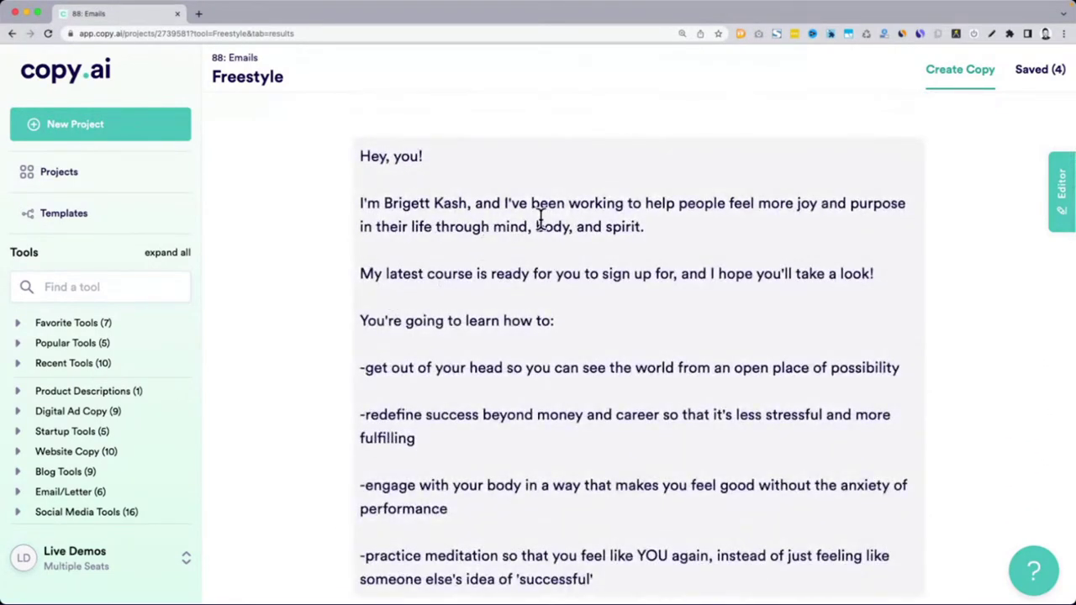
- Review the 116-word 'Hey, you!' course sign-up draft and save it as the fifth copy
{"action": "left_click_drag", "start_coordinate": [532, 206], "coordinate": [754, 221]}
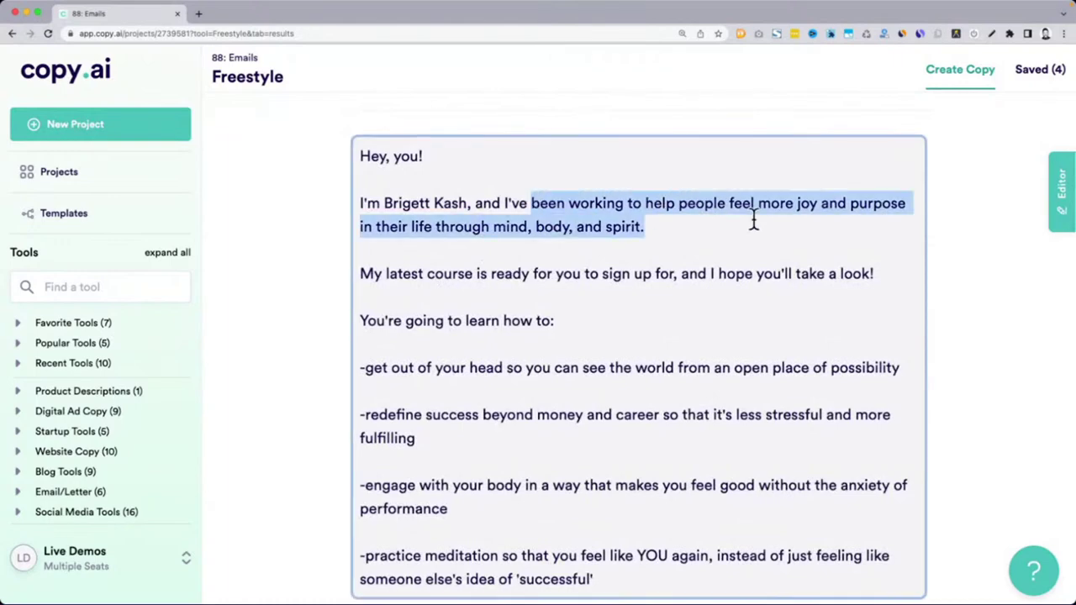
{"action": "left_click_drag", "start_coordinate": [386, 274], "coordinate": [731, 288]}
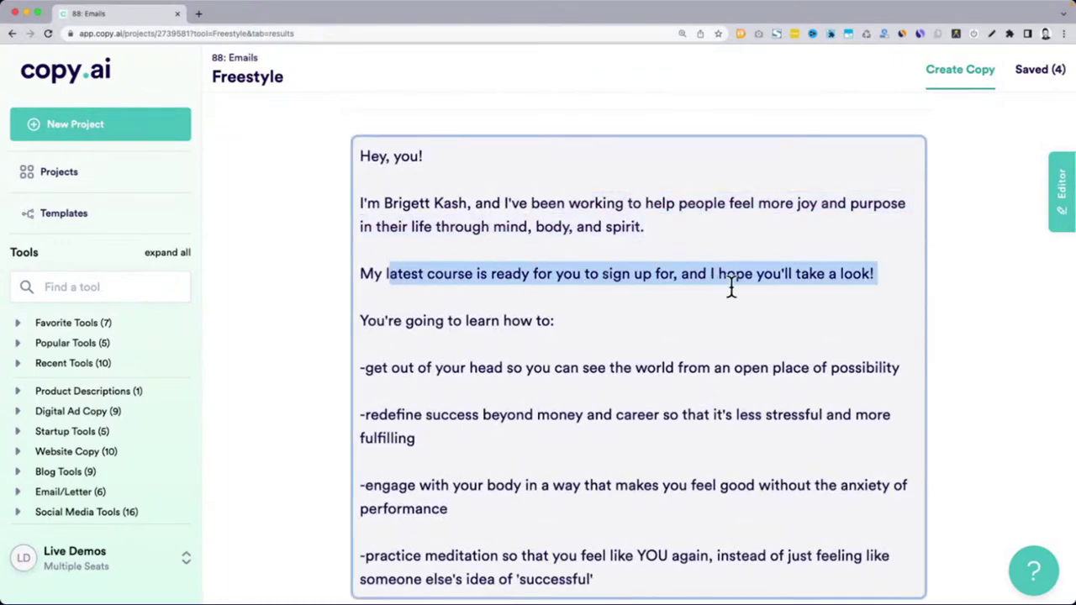
{"action": "left_click_drag", "start_coordinate": [361, 326], "coordinate": [554, 322]}
{"action": "scroll", "coordinate": [558, 329], "scroll_direction": "down", "scroll_amount": 1}
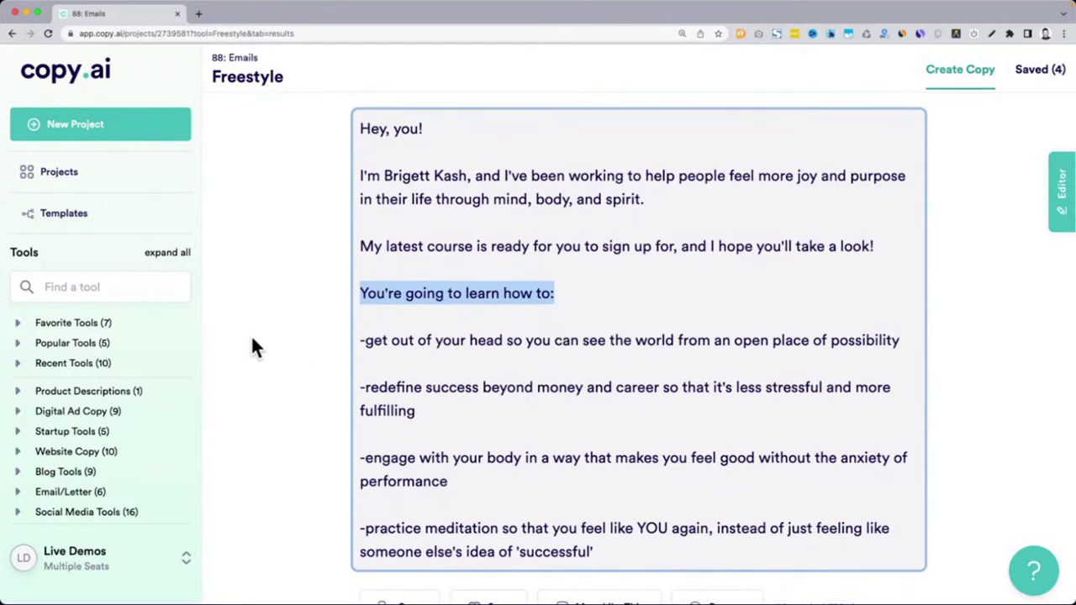
{"action": "scroll", "coordinate": [252, 344], "scroll_direction": "down", "scroll_amount": 1}
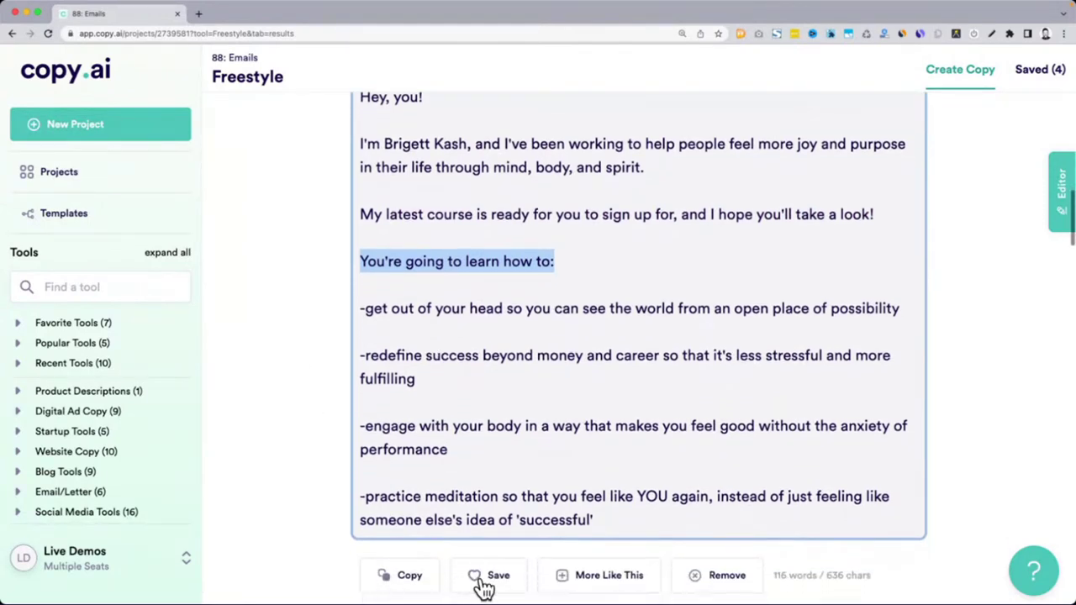
{"action": "left_click", "coordinate": [484, 580]}
{"action": "left_click", "coordinate": [354, 402]}
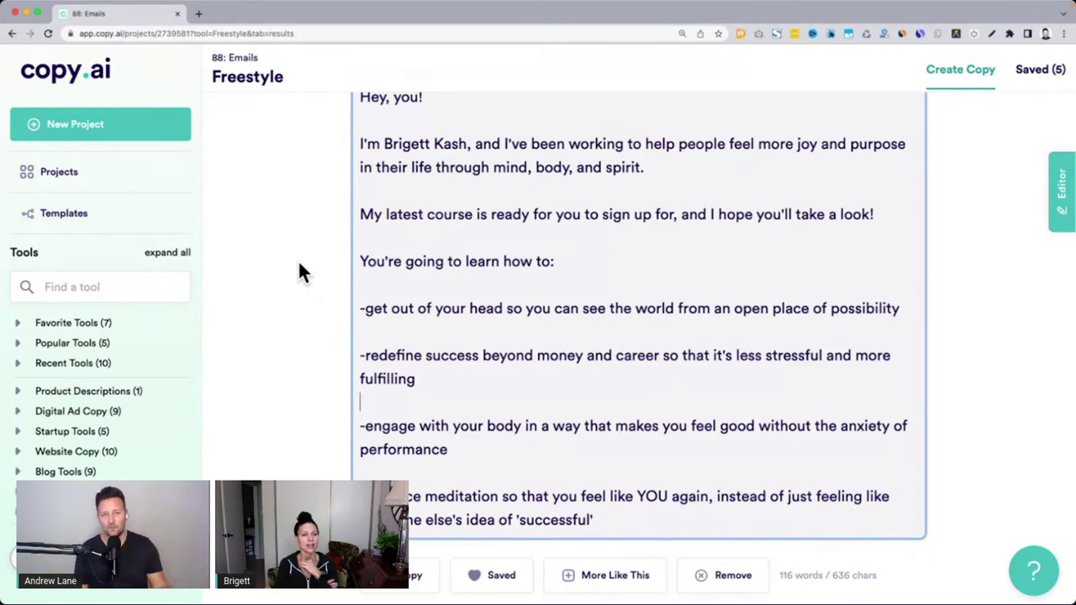
- Read the 148-word draft promoting The Art of Joy and Purpose, then save it as the sixth copy
{"action": "scroll", "coordinate": [299, 264], "scroll_direction": "down", "scroll_amount": 5}
{"action": "scroll", "coordinate": [297, 259], "scroll_direction": "down", "scroll_amount": 8}
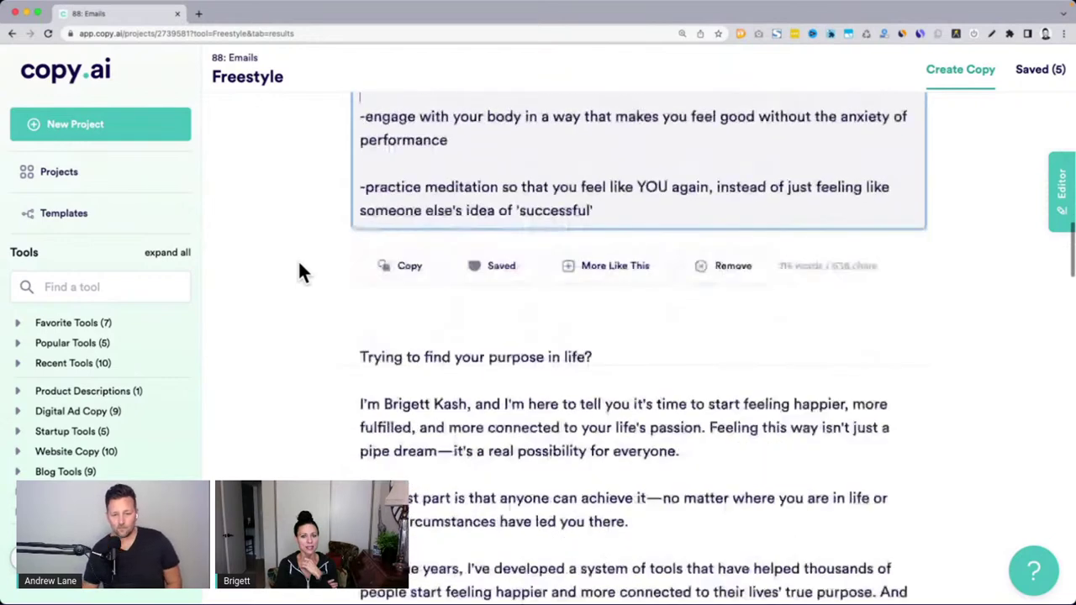
{"action": "left_click_drag", "start_coordinate": [362, 149], "coordinate": [616, 154]}
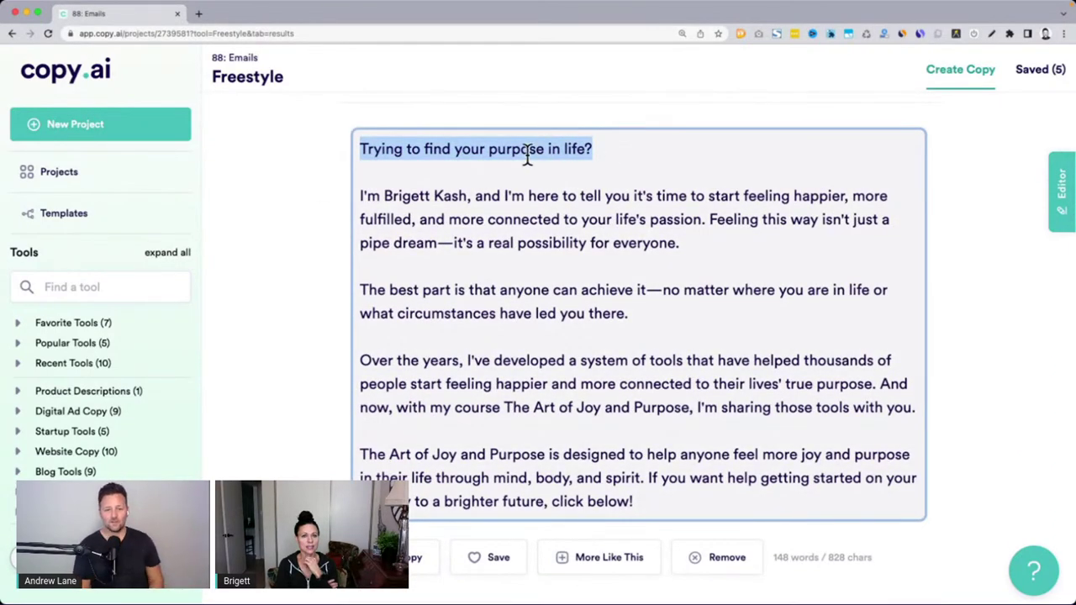
{"action": "left_click_drag", "start_coordinate": [646, 195], "coordinate": [698, 241]}
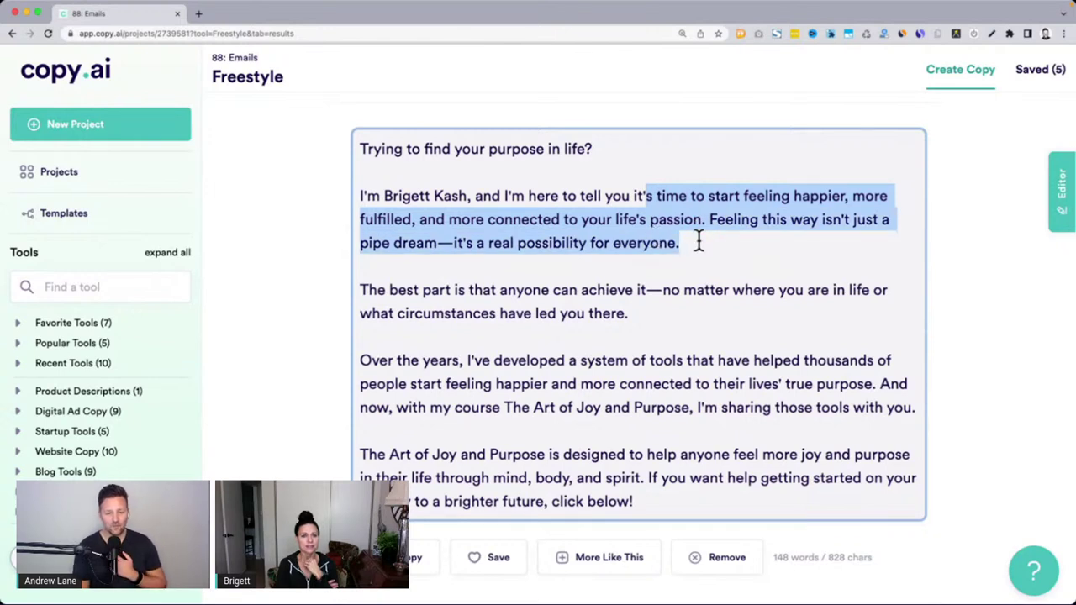
{"action": "scroll", "coordinate": [698, 242], "scroll_direction": "down", "scroll_amount": 1}
{"action": "left_click_drag", "start_coordinate": [360, 260], "coordinate": [654, 275]}
{"action": "left_click_drag", "start_coordinate": [371, 339], "coordinate": [685, 379]}
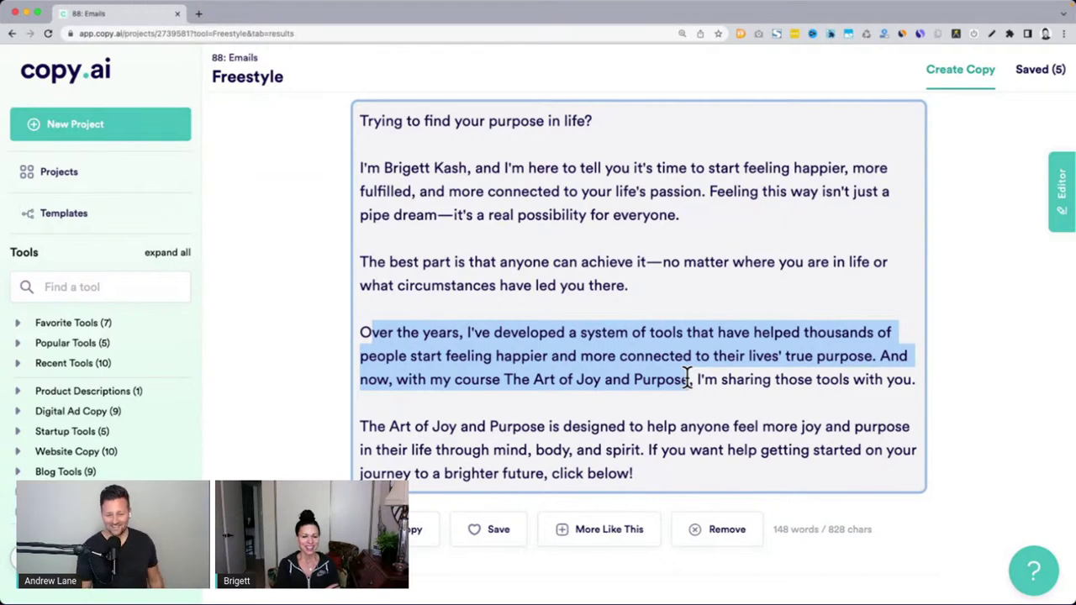
{"action": "scroll", "coordinate": [687, 379], "scroll_direction": "down", "scroll_amount": 3}
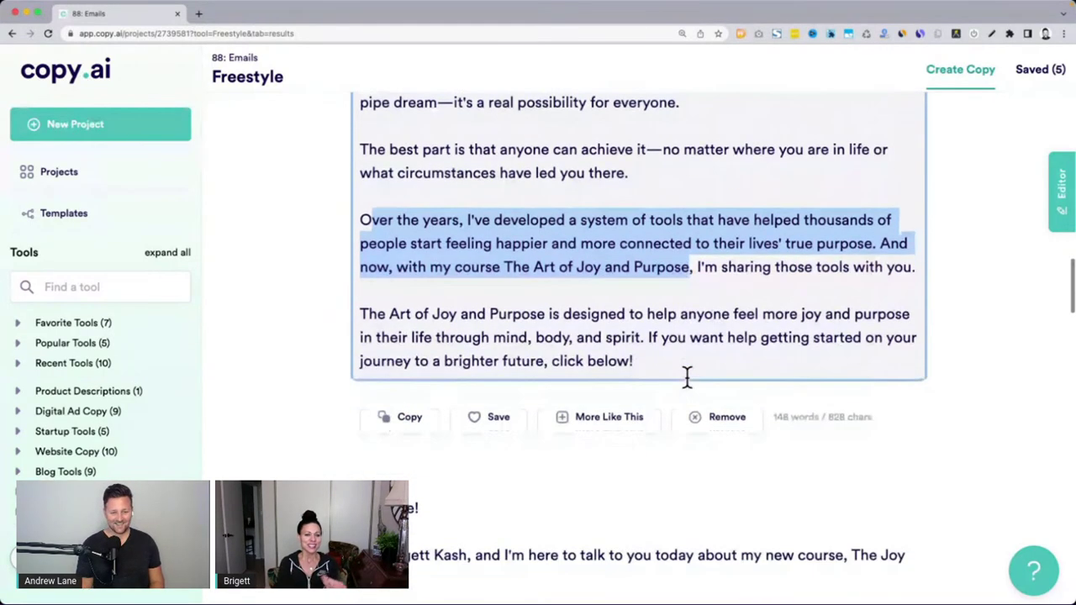
{"action": "scroll", "coordinate": [687, 379], "scroll_direction": "down", "scroll_amount": 1}
{"action": "left_click", "coordinate": [494, 376]}
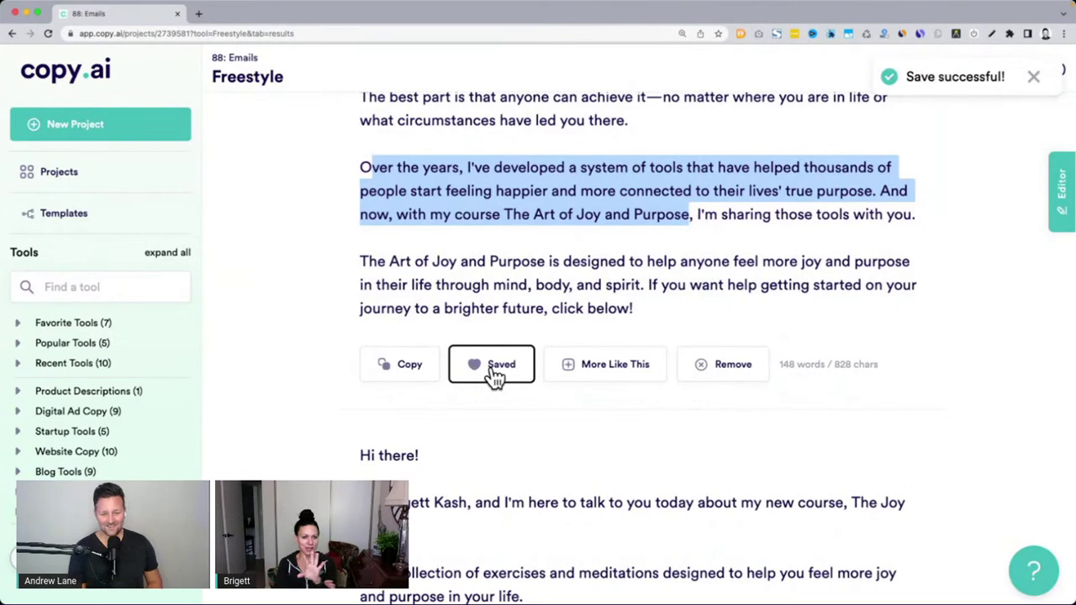
- Skim past the 'Hi there!' draft and scroll back to the top of the Freestyle form
{"action": "scroll", "coordinate": [313, 269], "scroll_direction": "up", "scroll_amount": 3}
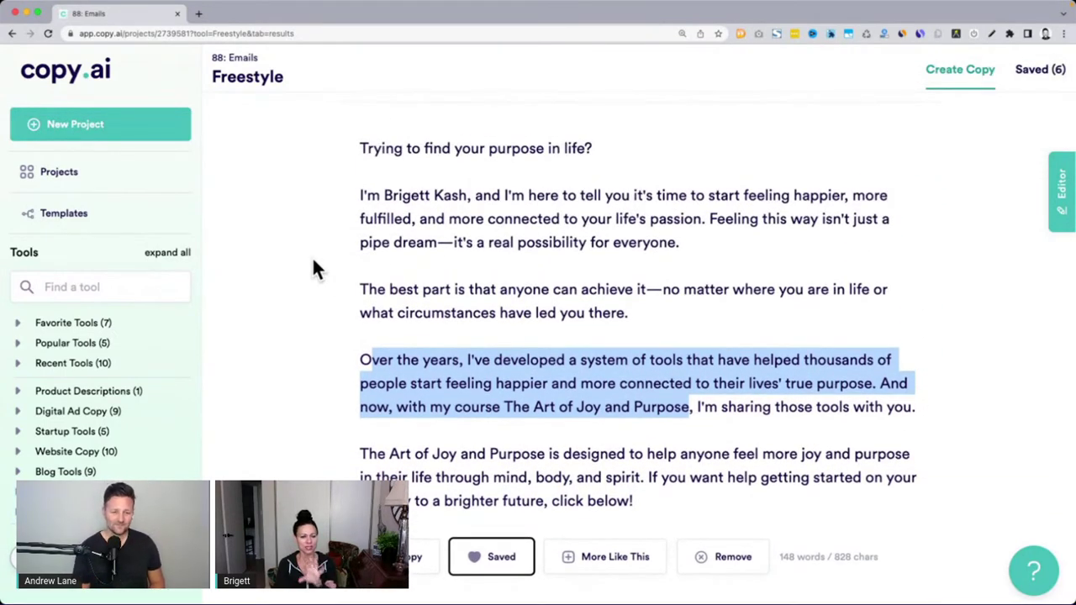
{"action": "scroll", "coordinate": [312, 268], "scroll_direction": "down", "scroll_amount": 5}
{"action": "scroll", "coordinate": [313, 269], "scroll_direction": "down", "scroll_amount": 6}
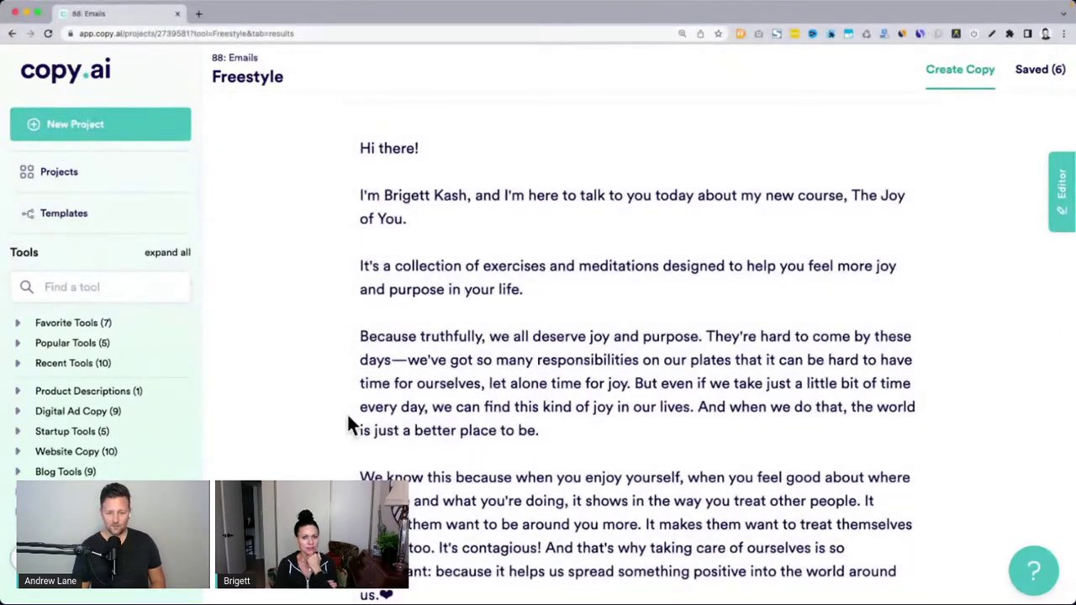
{"action": "scroll", "coordinate": [294, 460], "scroll_direction": "down", "scroll_amount": 2}
{"action": "scroll", "coordinate": [294, 461], "scroll_direction": "up", "scroll_amount": 15}
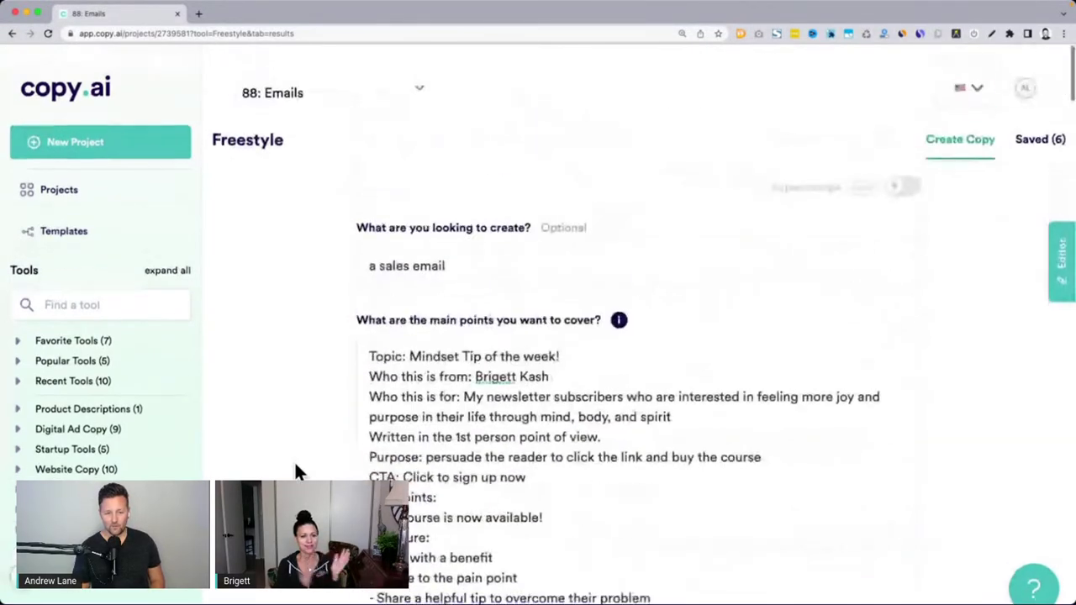
{"action": "scroll", "coordinate": [294, 461], "scroll_direction": "down", "scroll_amount": 2}
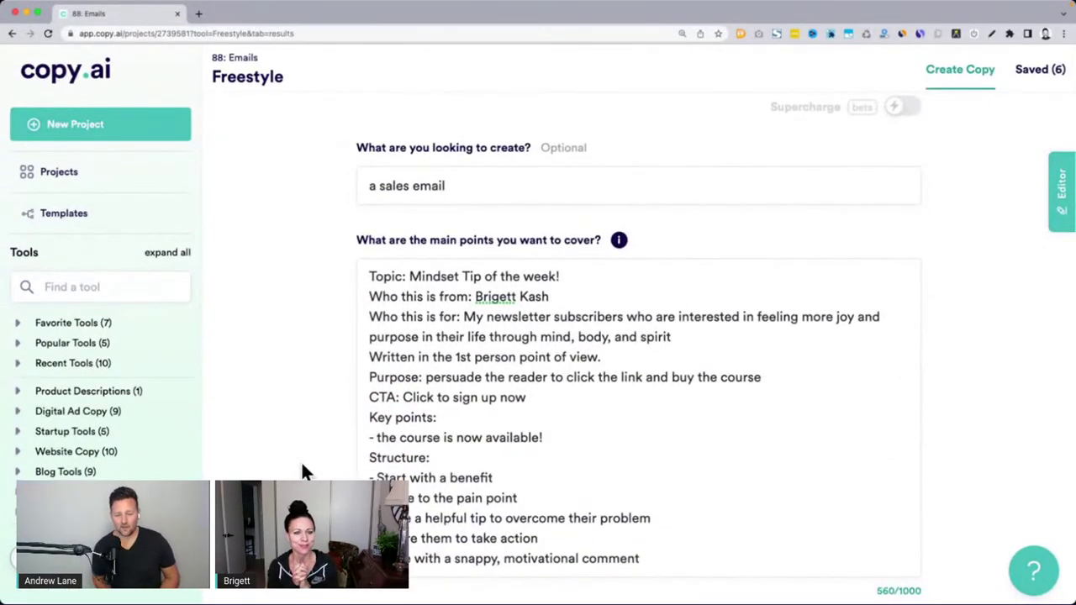
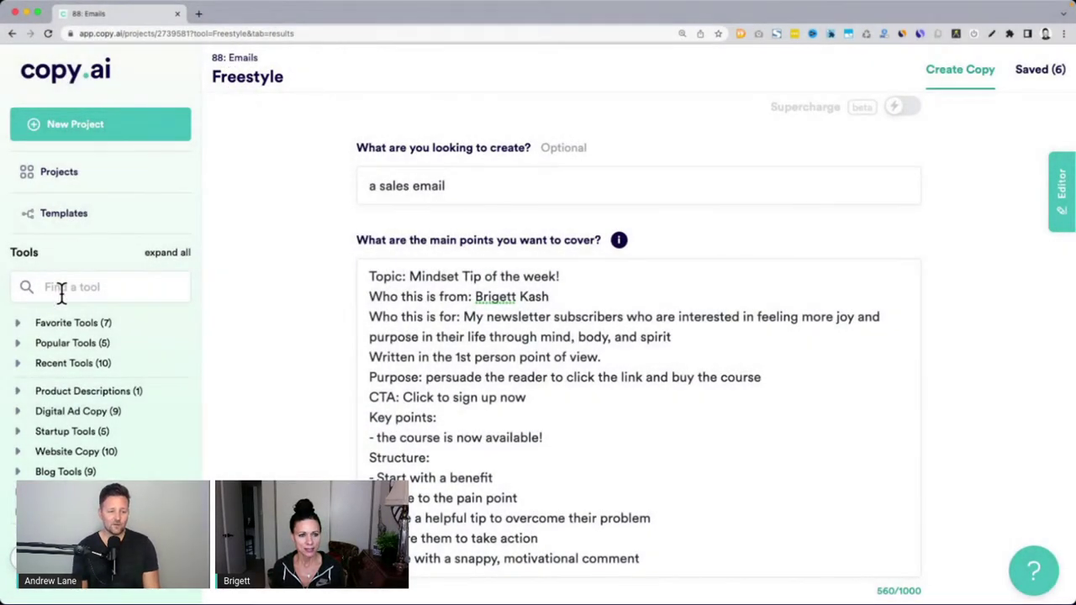
- Filter the tools list with 'fre' to show Freestyle, and select the 'a sales email' text
{"action": "left_click", "coordinate": [62, 288]}
{"action": "type", "text": "fre"}
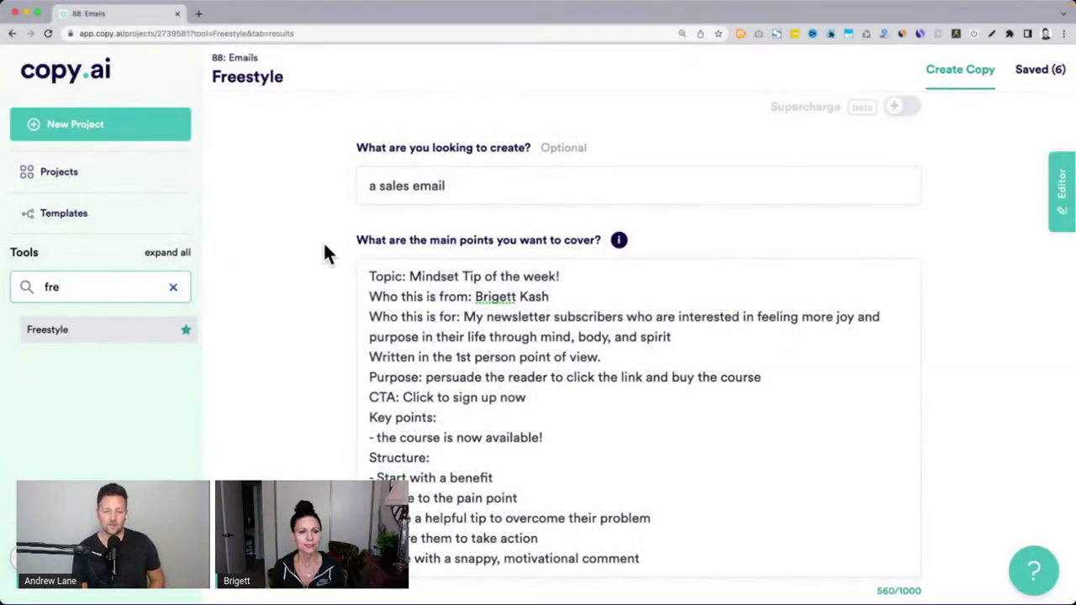
{"action": "left_click_drag", "start_coordinate": [367, 187], "coordinate": [487, 187]}
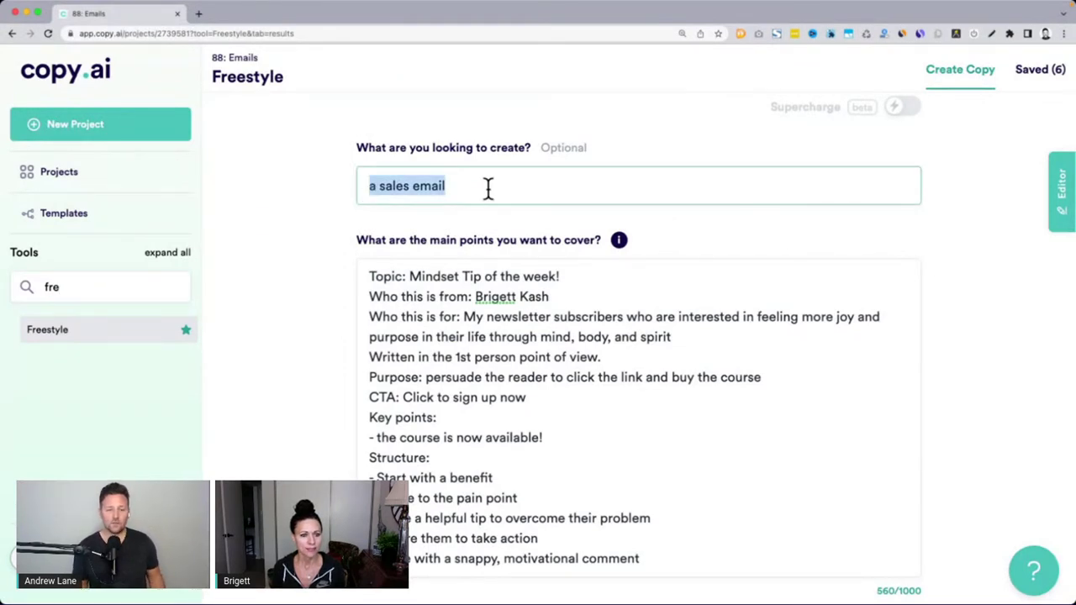
{"action": "left_click", "coordinate": [487, 186]}
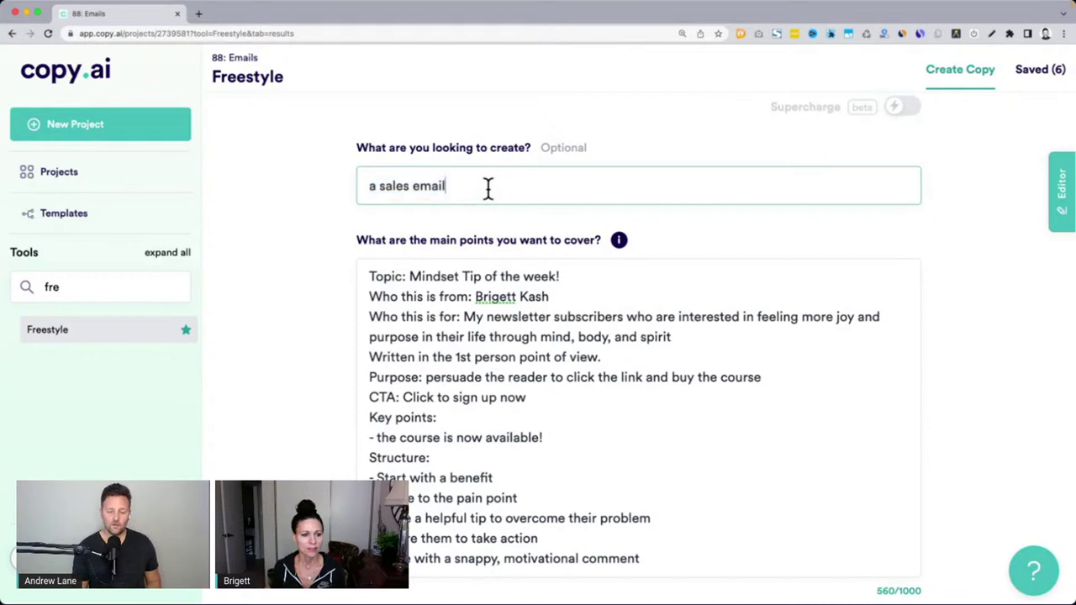
{"action": "left_click_drag", "start_coordinate": [368, 186], "coordinate": [492, 195]}
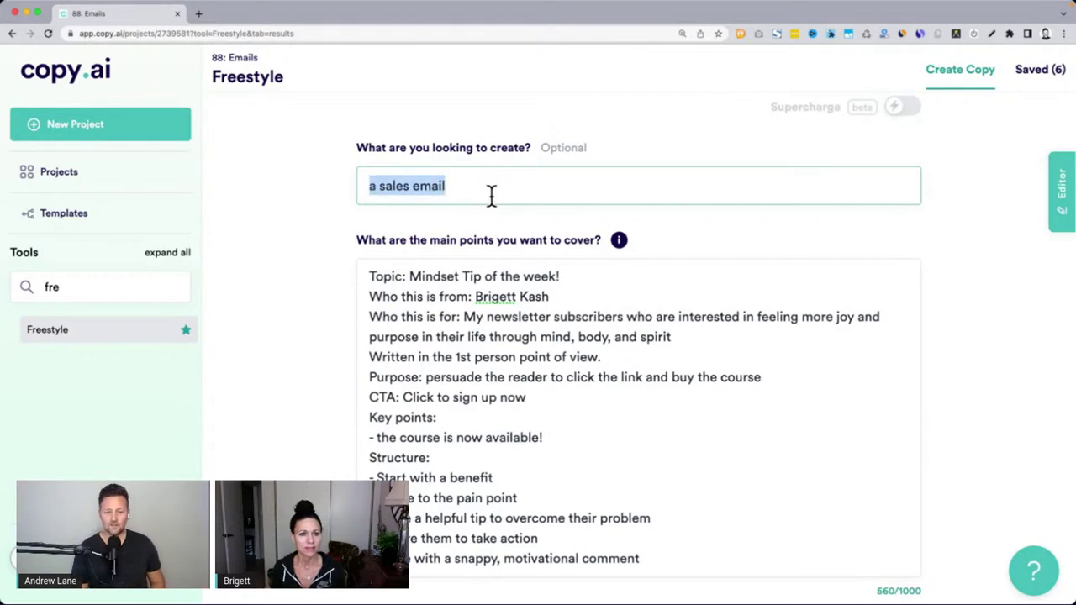
{"action": "left_click", "coordinate": [392, 377]}
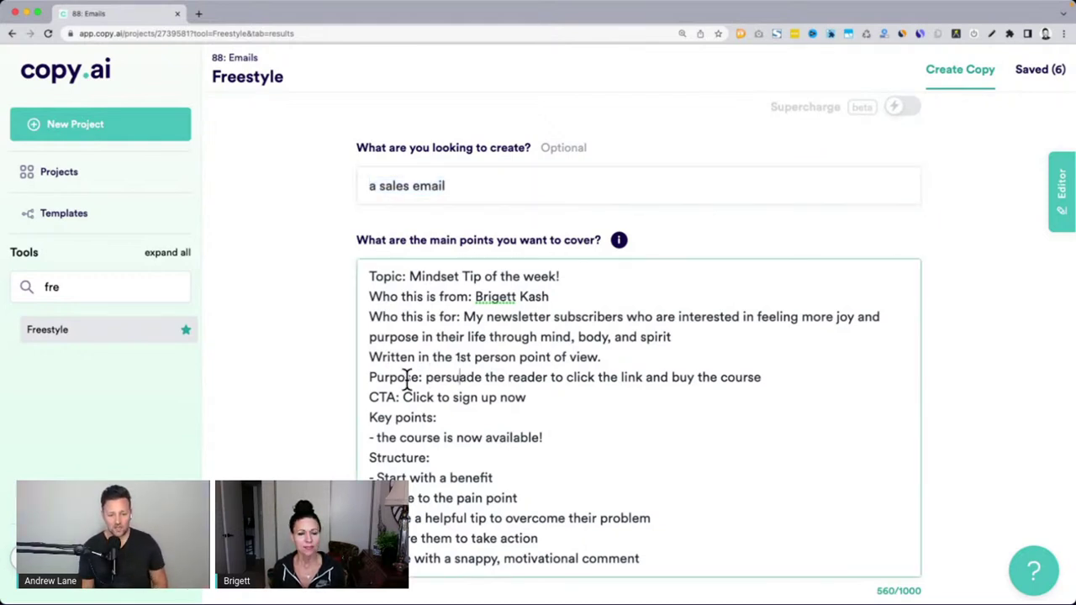
{"action": "left_click_drag", "start_coordinate": [426, 378], "coordinate": [626, 380]}
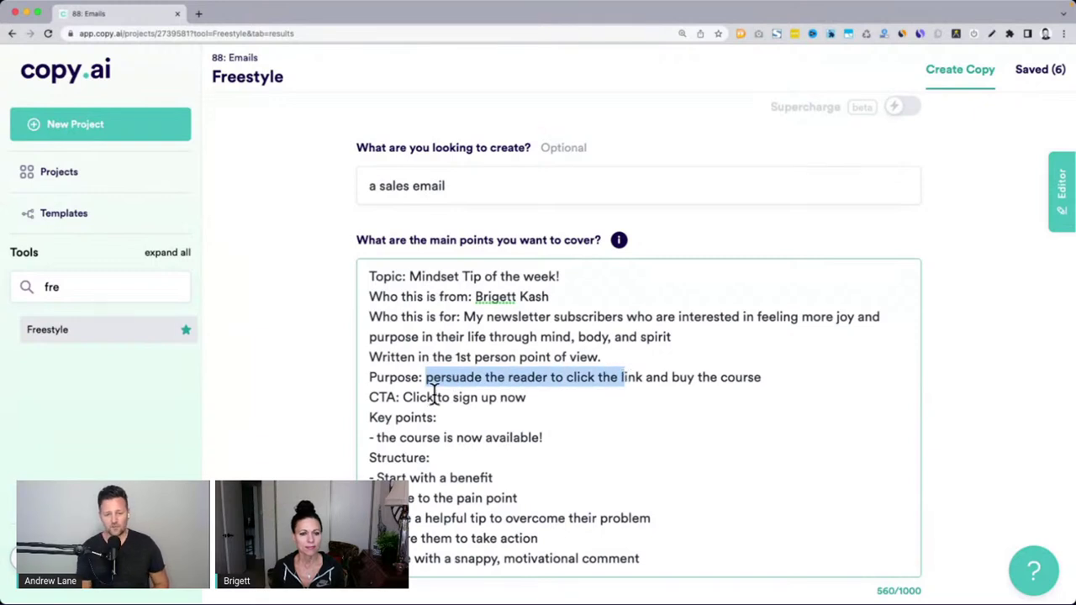
{"action": "left_click", "coordinate": [367, 378]}
- Add blank lines above Purpose and Key points in the main points text
{"action": "key", "text": "Return"}
{"action": "left_click", "coordinate": [369, 437]}
{"action": "key", "text": "Return"}
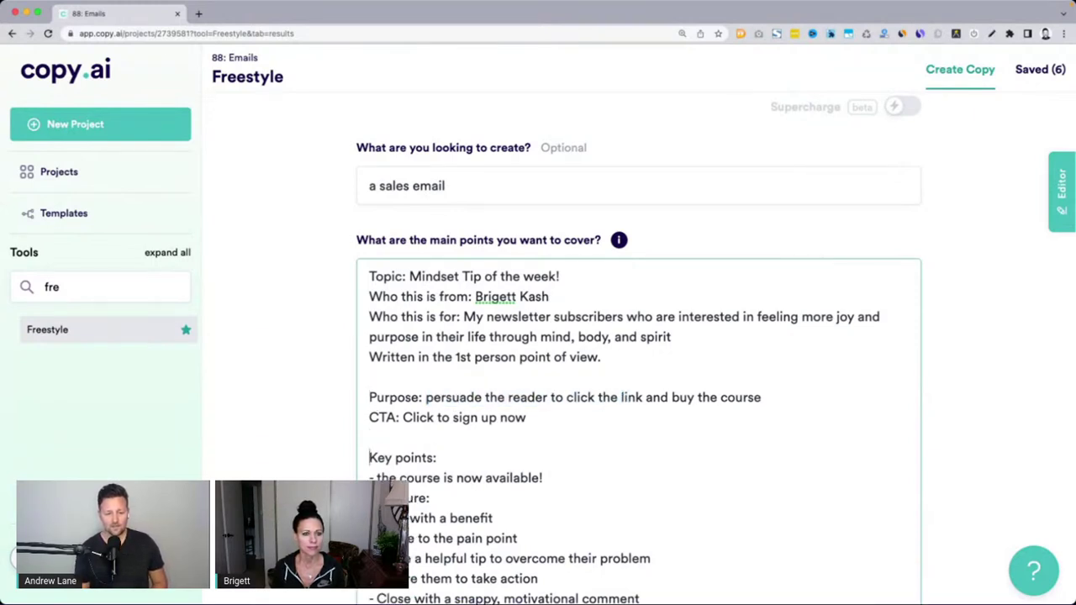
- Highlight the 'Topic: Mindset Tip of the week!' line in the main points text
{"action": "scroll", "coordinate": [457, 384], "scroll_direction": "down", "scroll_amount": 1}
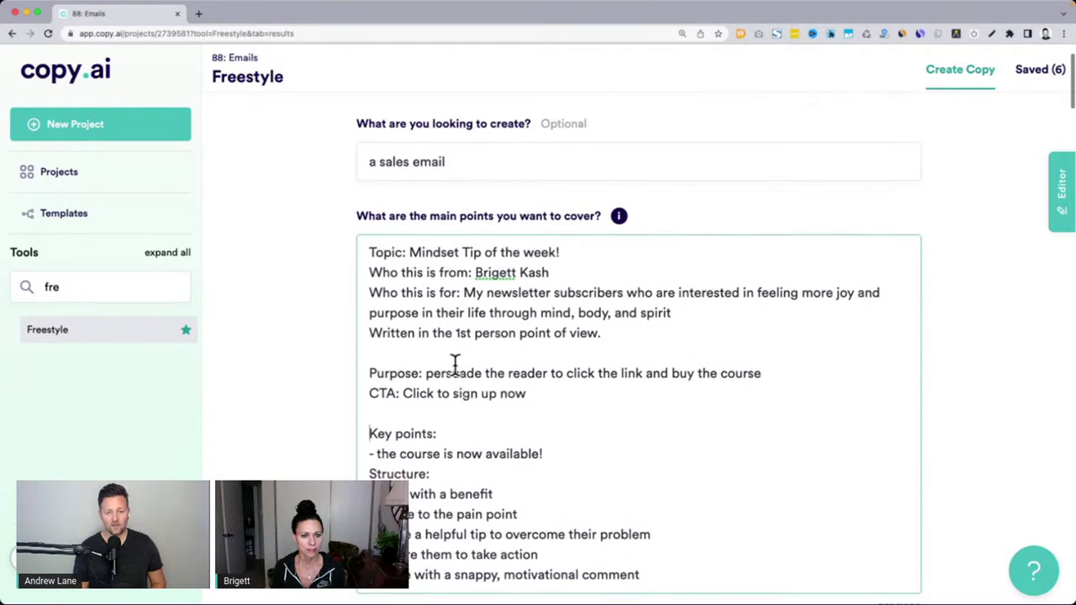
{"action": "left_click_drag", "start_coordinate": [392, 252], "coordinate": [636, 332]}
{"action": "left_click", "coordinate": [416, 271]}
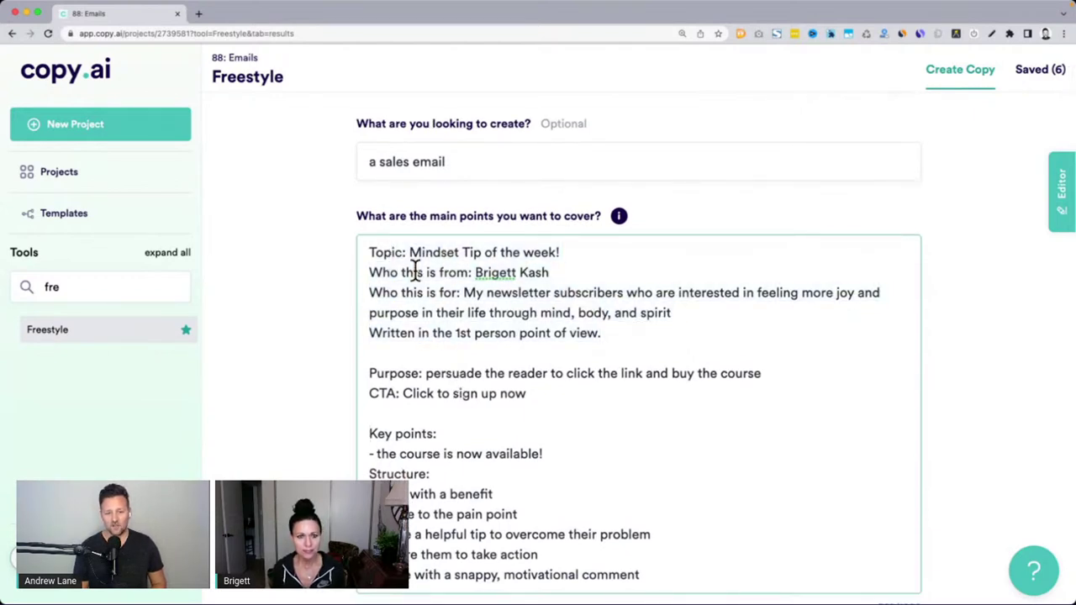
{"action": "left_click", "coordinate": [561, 251]}
{"action": "left_click_drag", "start_coordinate": [554, 252], "coordinate": [359, 244]}
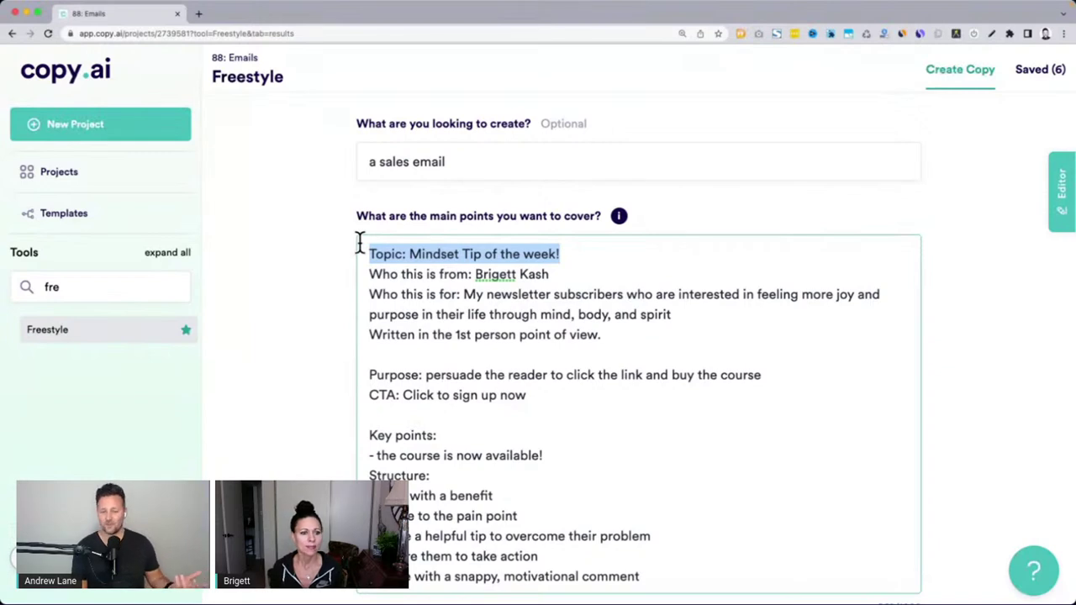
- Insert a blank line above Structure, bringing the brief to 563/1000 characters
{"action": "scroll", "coordinate": [332, 307], "scroll_direction": "down", "scroll_amount": 3}
{"action": "left_click", "coordinate": [370, 353]}
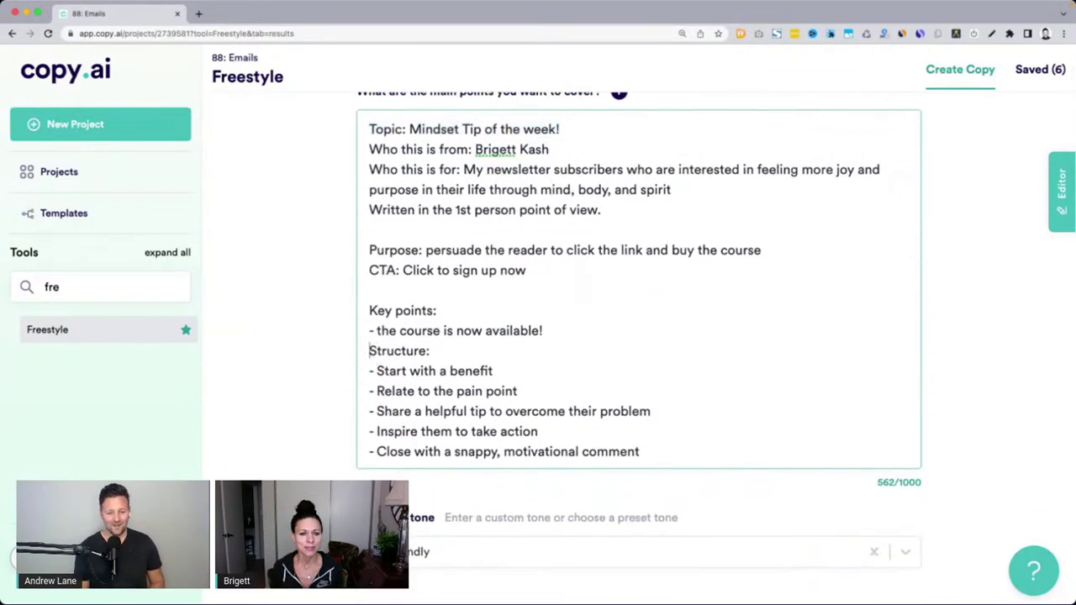
{"action": "key", "text": "Return"}
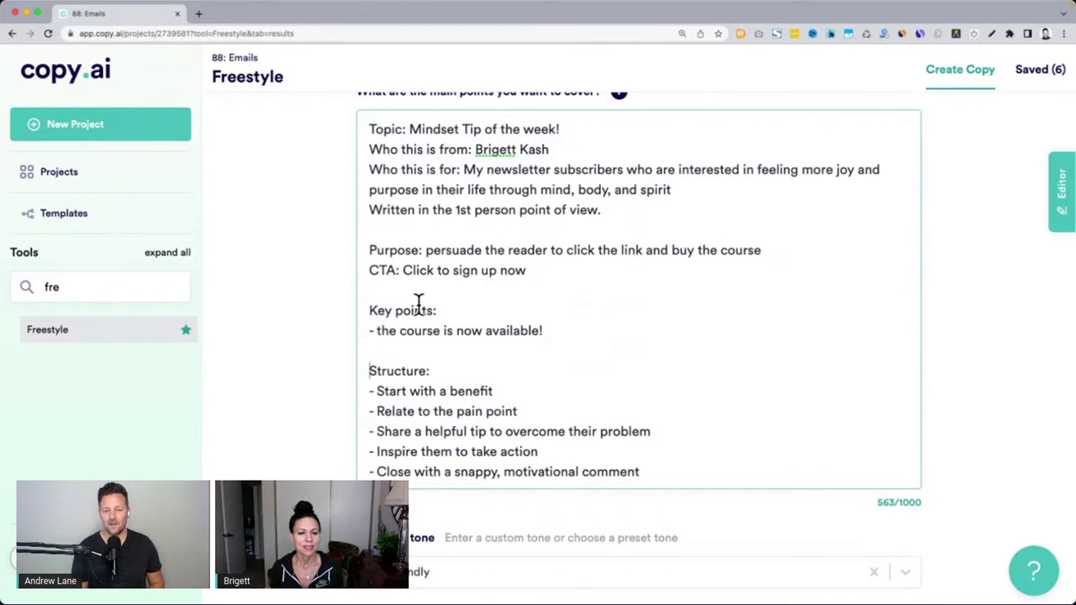
{"action": "scroll", "coordinate": [417, 303], "scroll_direction": "up", "scroll_amount": 2}
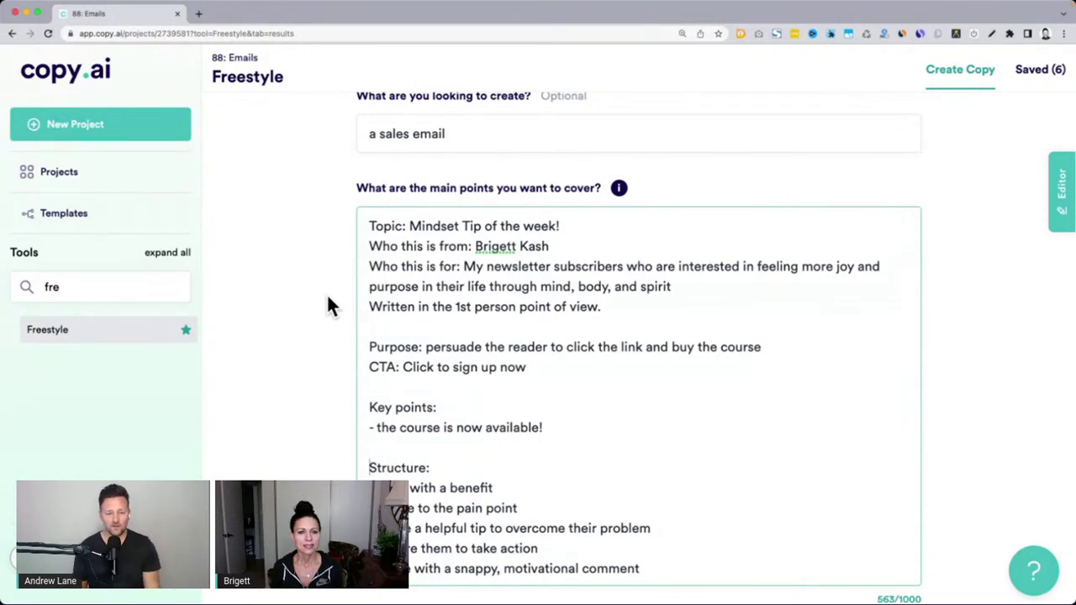
{"action": "left_click", "coordinate": [327, 297]}
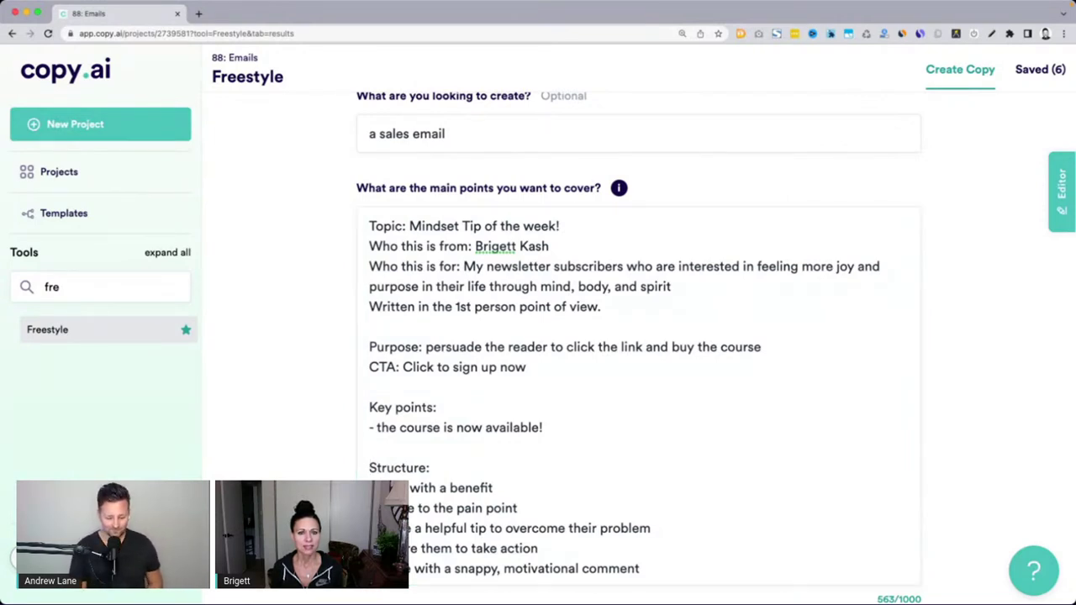
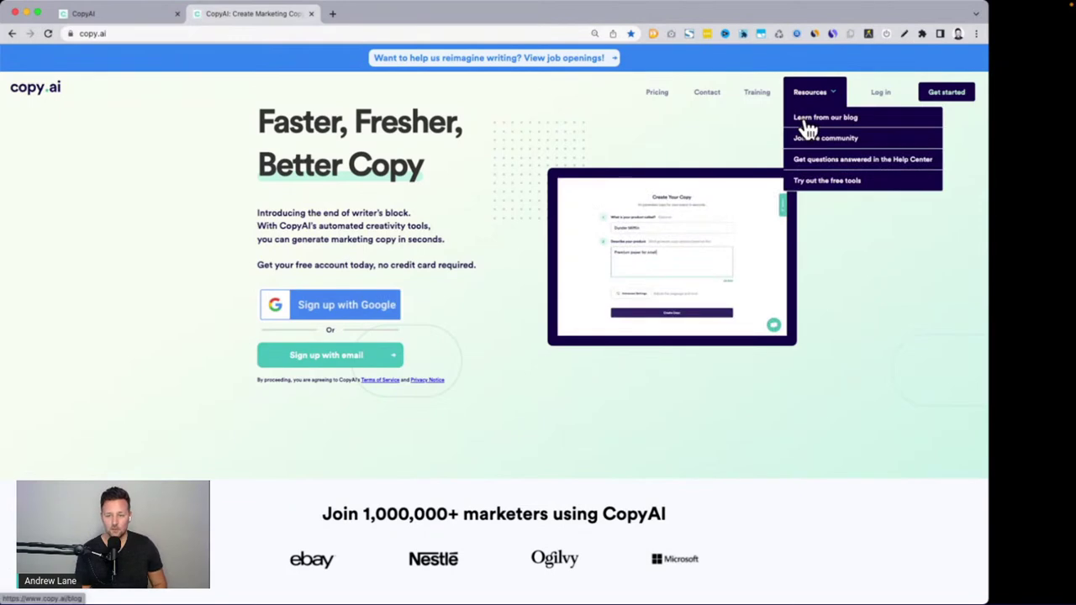
- Open the '7 Sales Page Copywriting Tips to Increase Sales' blog article in a separate, enlarged window
{"action": "left_click", "coordinate": [806, 119]}
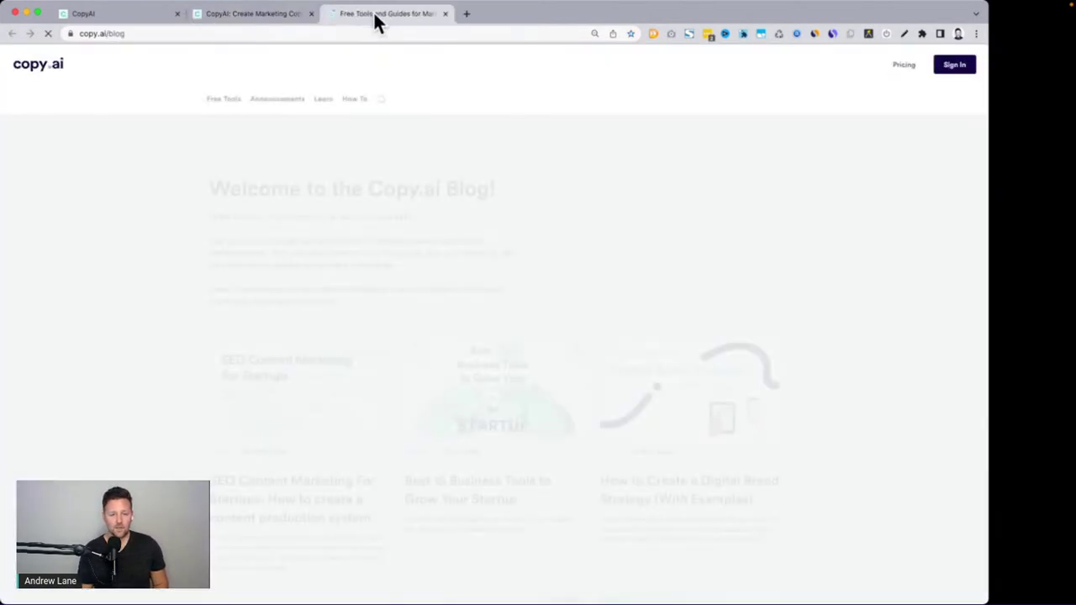
{"action": "left_click_drag", "start_coordinate": [372, 19], "coordinate": [616, 192]}
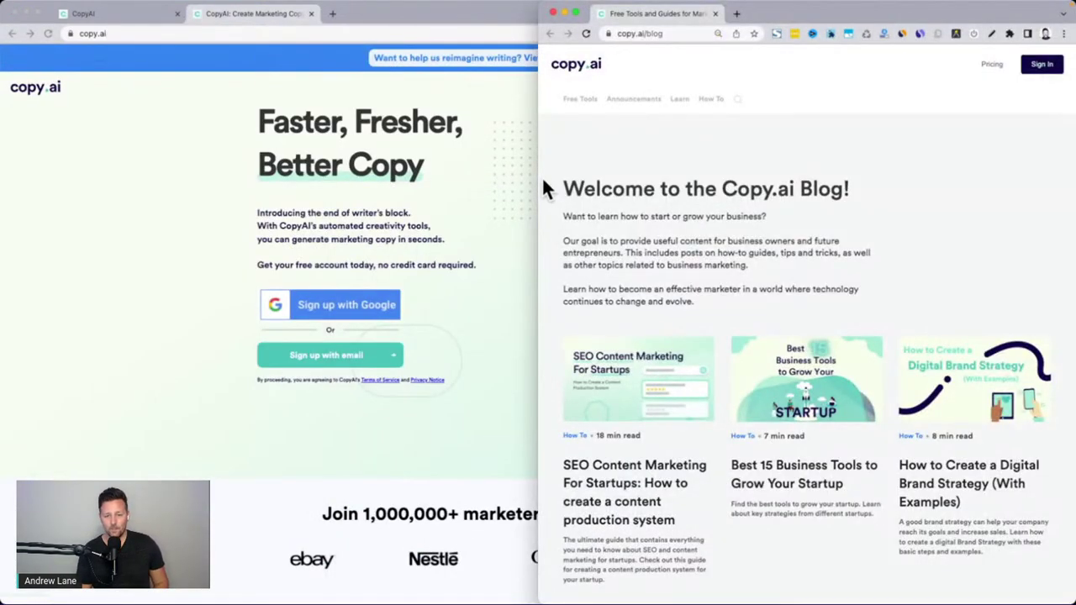
{"action": "double_click", "coordinate": [533, 177]}
{"action": "scroll", "coordinate": [653, 239], "scroll_direction": "down", "scroll_amount": 5}
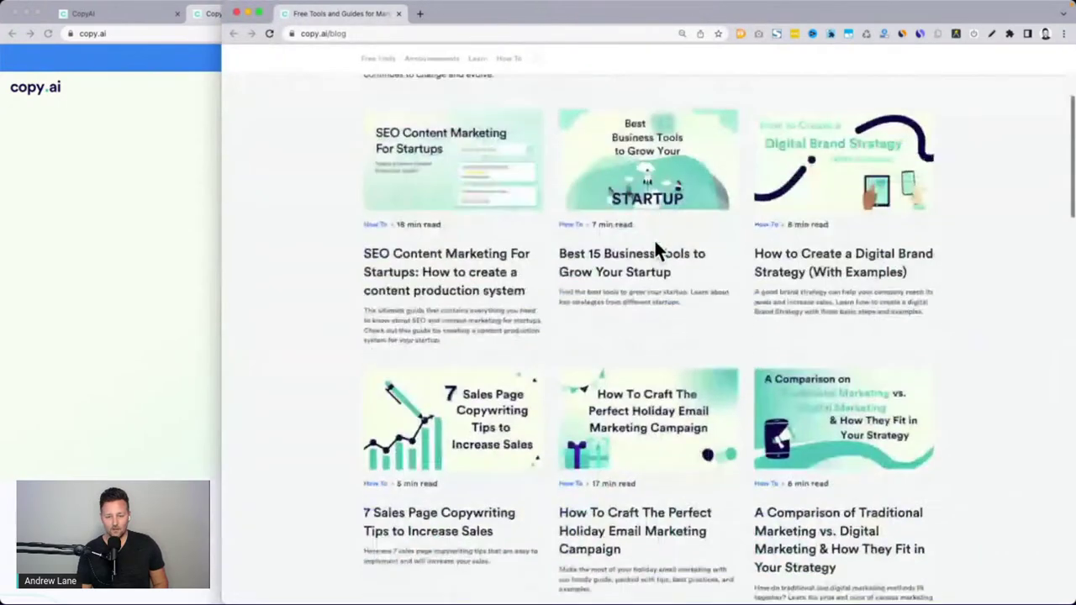
{"action": "left_click", "coordinate": [439, 292]}
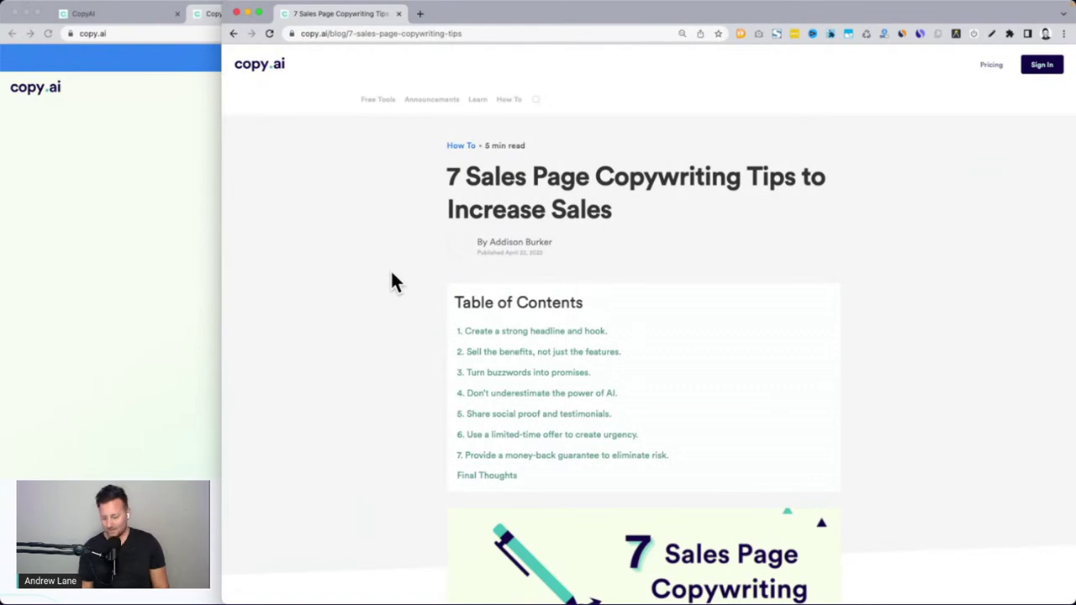
{"action": "key", "text": "super+equal"}
{"action": "key", "text": "super+equal"}
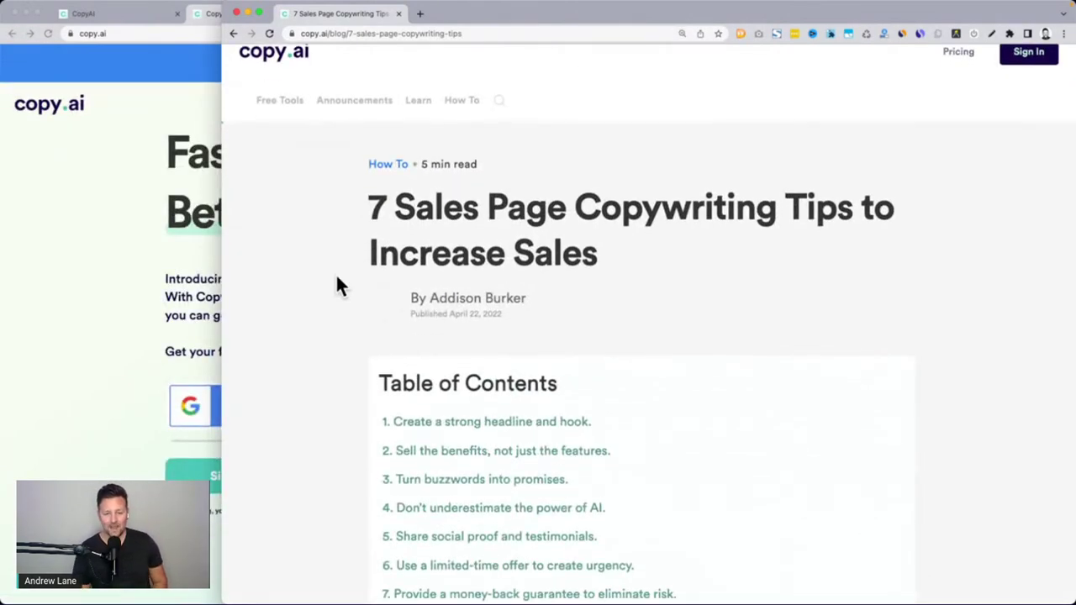
{"action": "left_click_drag", "start_coordinate": [369, 210], "coordinate": [655, 257]}
{"action": "scroll", "coordinate": [655, 257], "scroll_direction": "down", "scroll_amount": 3}
{"action": "scroll", "coordinate": [655, 252], "scroll_direction": "down", "scroll_amount": 10}
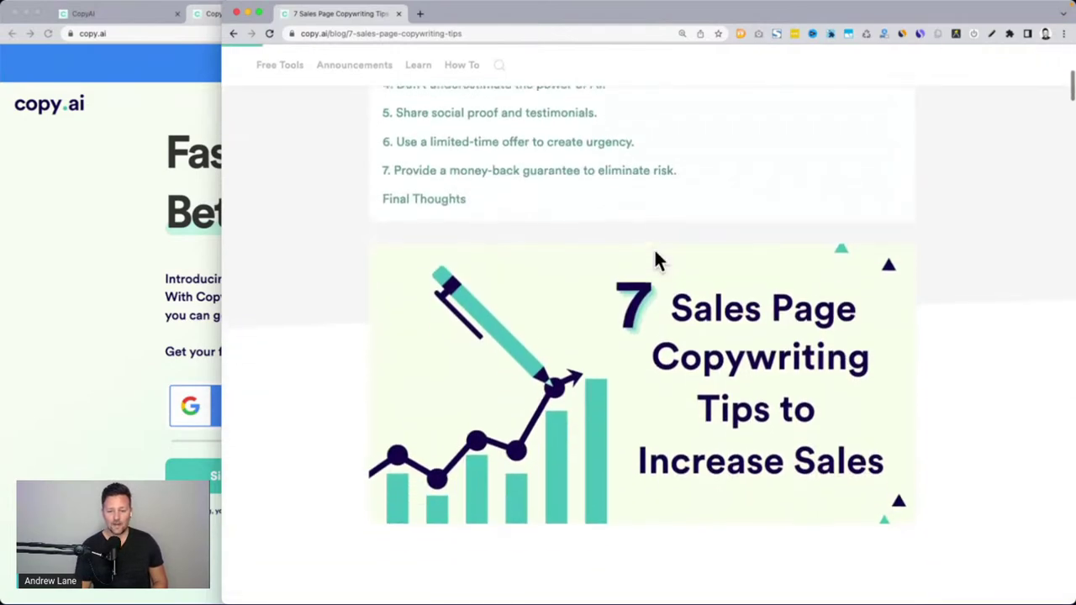
{"action": "scroll", "coordinate": [655, 251], "scroll_direction": "down", "scroll_amount": 10}
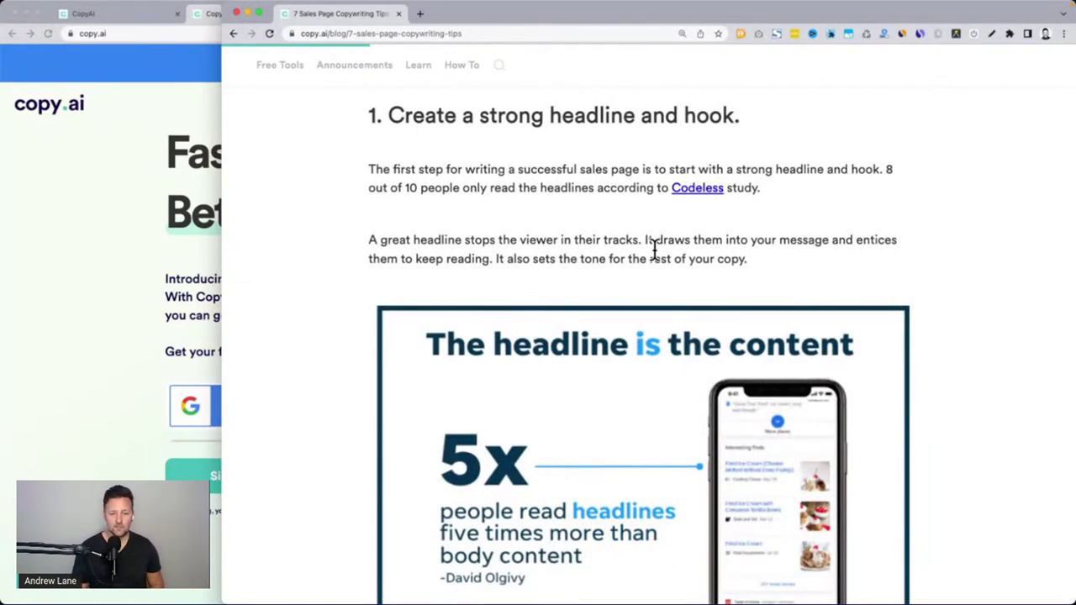
{"action": "left_click_drag", "start_coordinate": [387, 114], "coordinate": [745, 154]}
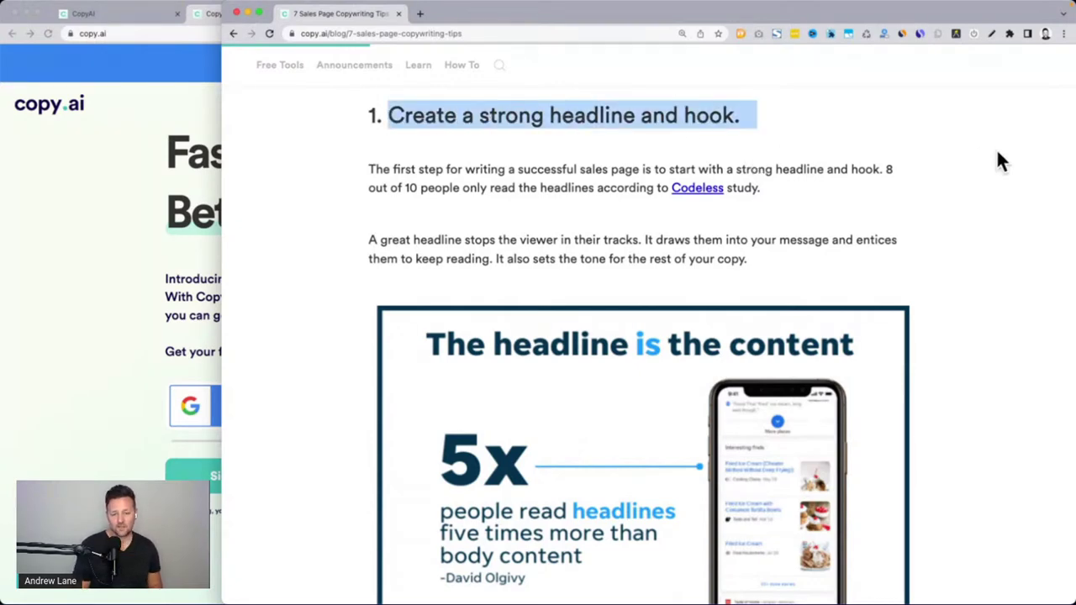
{"action": "scroll", "coordinate": [1000, 161], "scroll_direction": "down", "scroll_amount": 2}
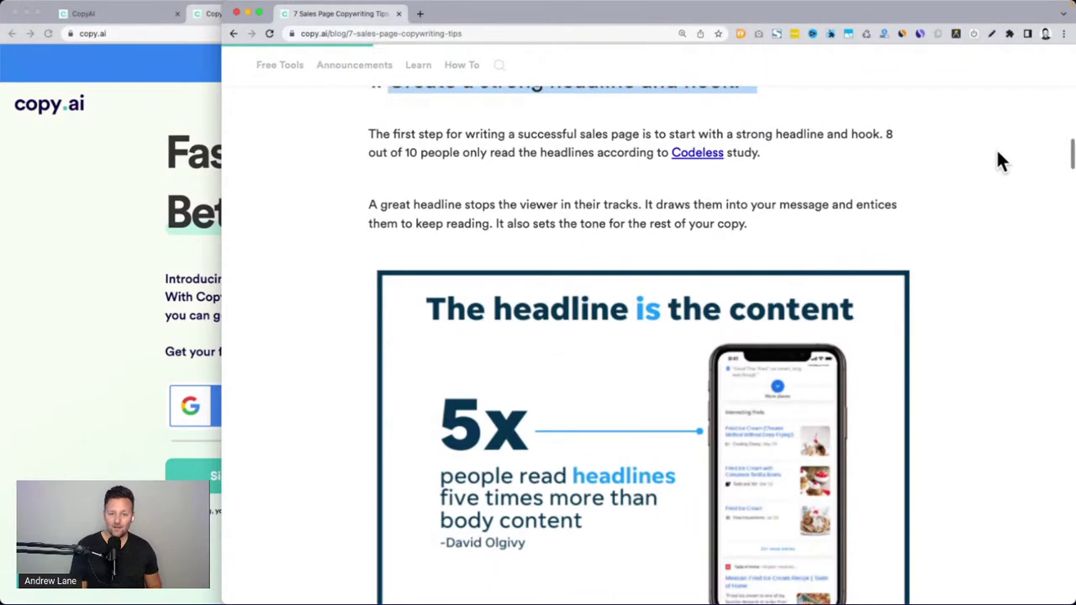
{"action": "scroll", "coordinate": [1000, 162], "scroll_direction": "down", "scroll_amount": 2}
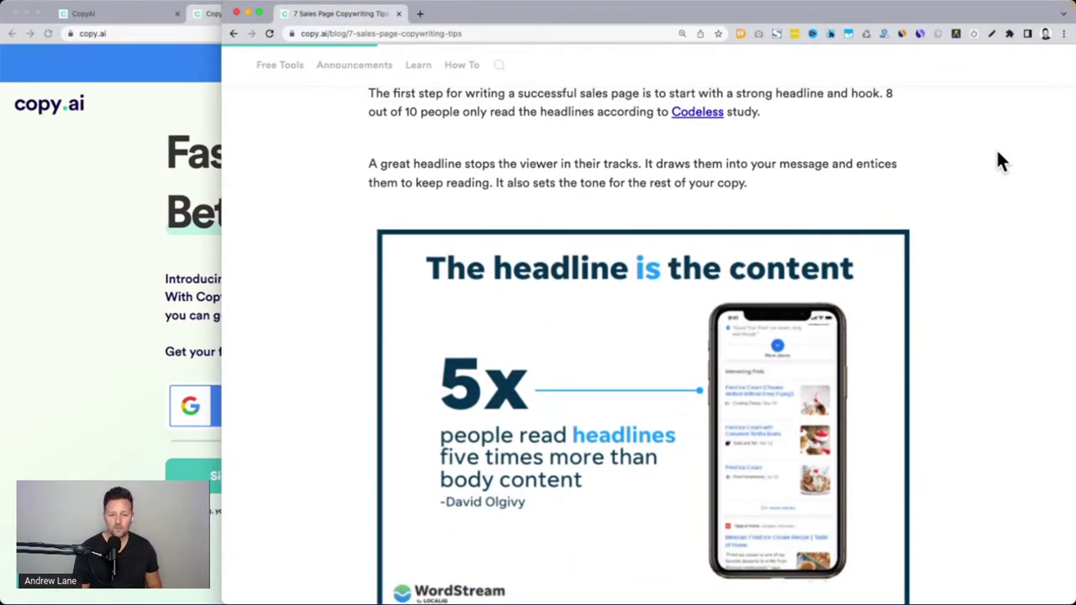
{"action": "left_click_drag", "start_coordinate": [370, 165], "coordinate": [534, 176]}
{"action": "left_click_drag", "start_coordinate": [626, 165], "coordinate": [638, 168]}
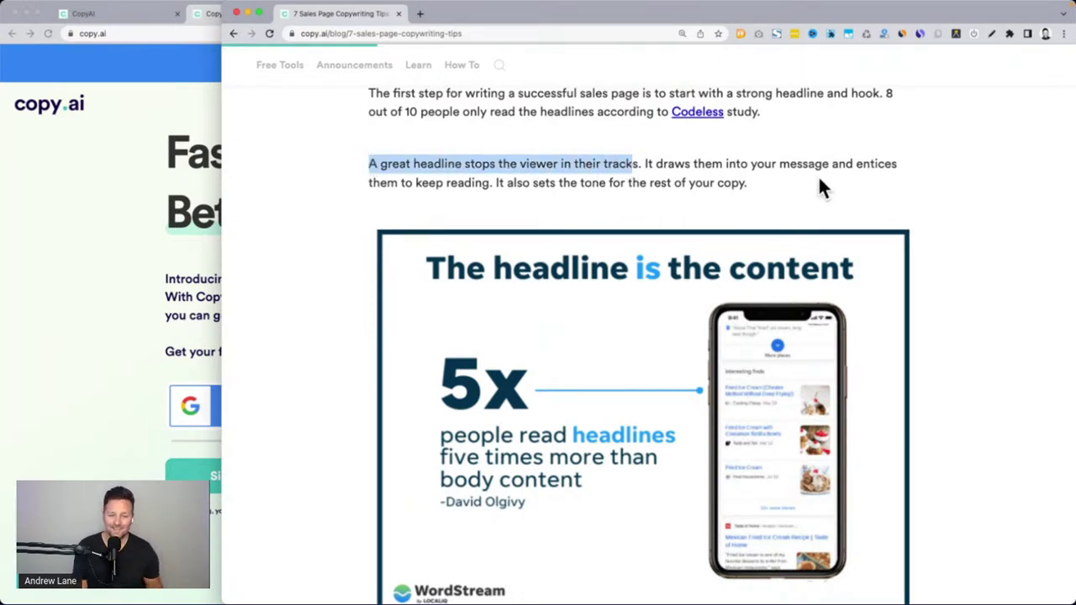
{"action": "left_click_drag", "start_coordinate": [517, 182], "coordinate": [773, 184]}
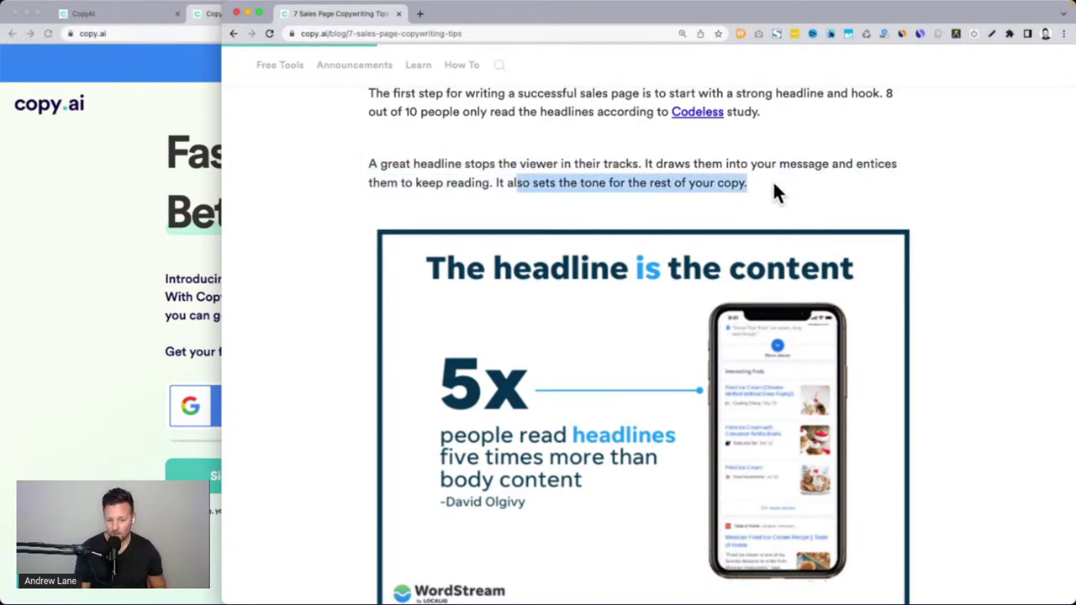
{"action": "scroll", "coordinate": [774, 185], "scroll_direction": "down", "scroll_amount": 5}
{"action": "scroll", "coordinate": [774, 192], "scroll_direction": "down", "scroll_amount": 3}
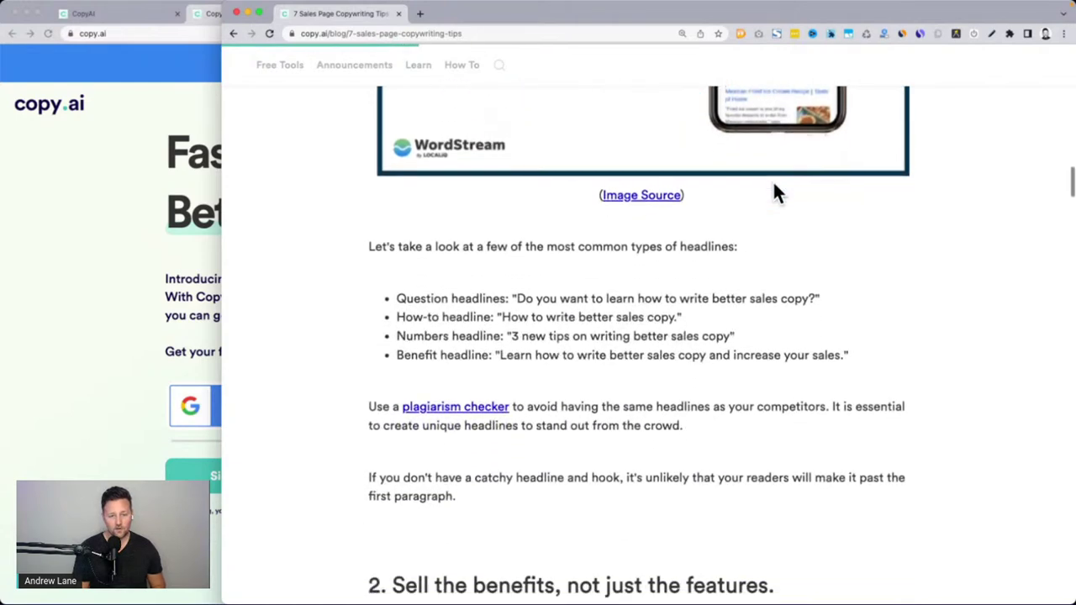
{"action": "left_click_drag", "start_coordinate": [401, 210], "coordinate": [526, 221]}
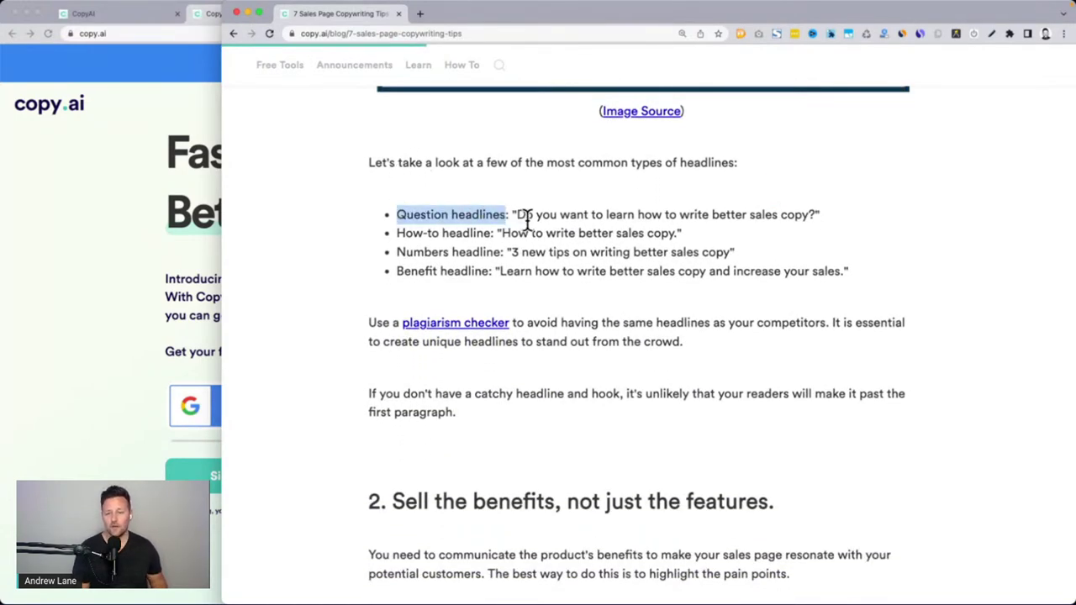
{"action": "left_click_drag", "start_coordinate": [399, 233], "coordinate": [659, 237]}
{"action": "left_click", "coordinate": [506, 235]}
{"action": "left_click_drag", "start_coordinate": [403, 252], "coordinate": [626, 271]}
{"action": "left_click", "coordinate": [418, 277]}
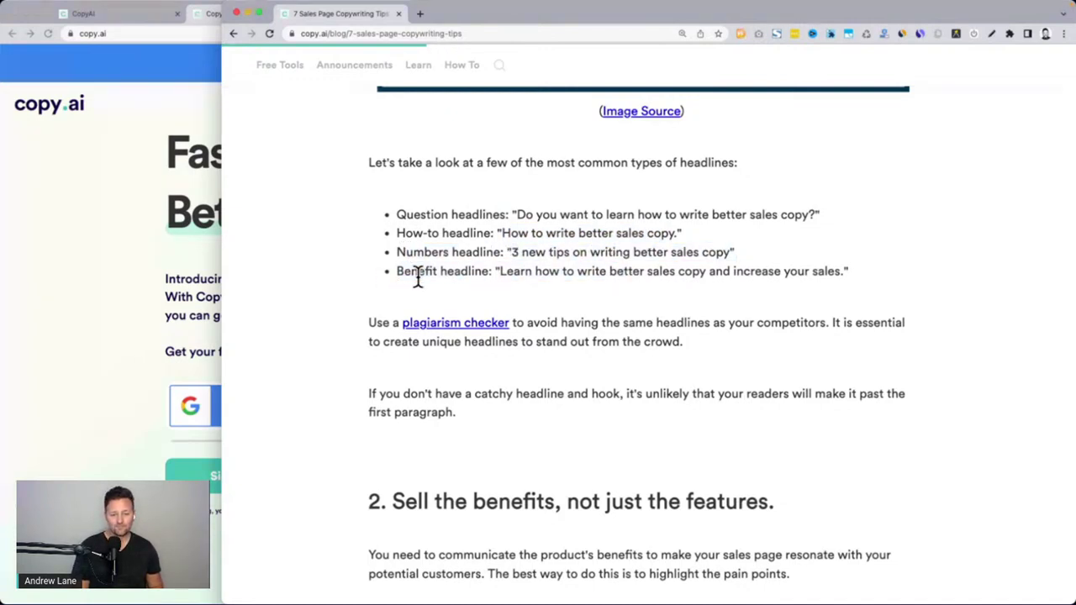
{"action": "left_click_drag", "start_coordinate": [541, 273], "coordinate": [840, 271]}
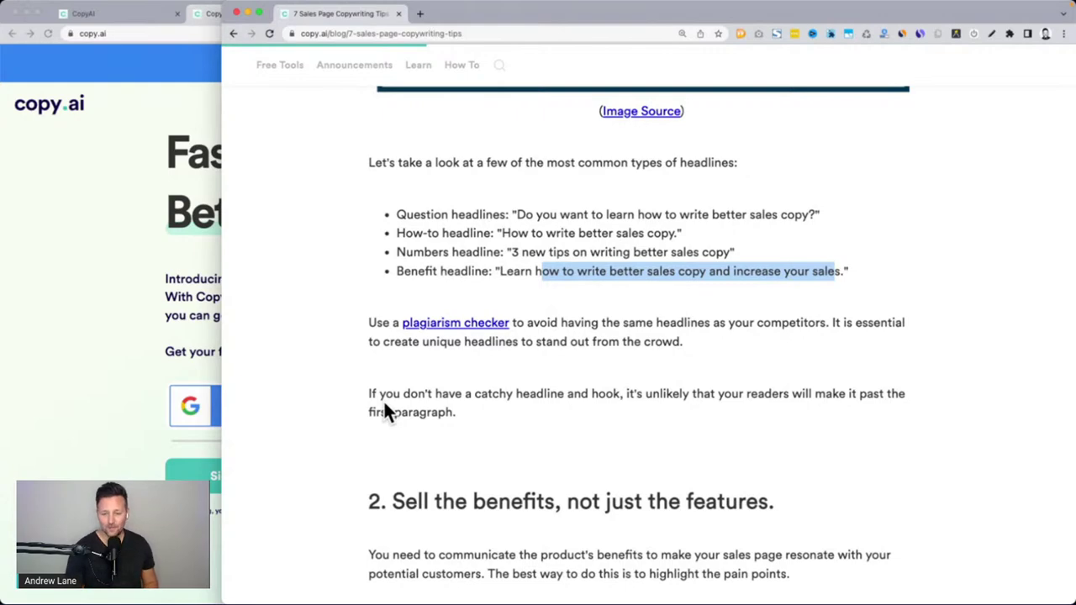
{"action": "left_click_drag", "start_coordinate": [378, 395], "coordinate": [446, 413]}
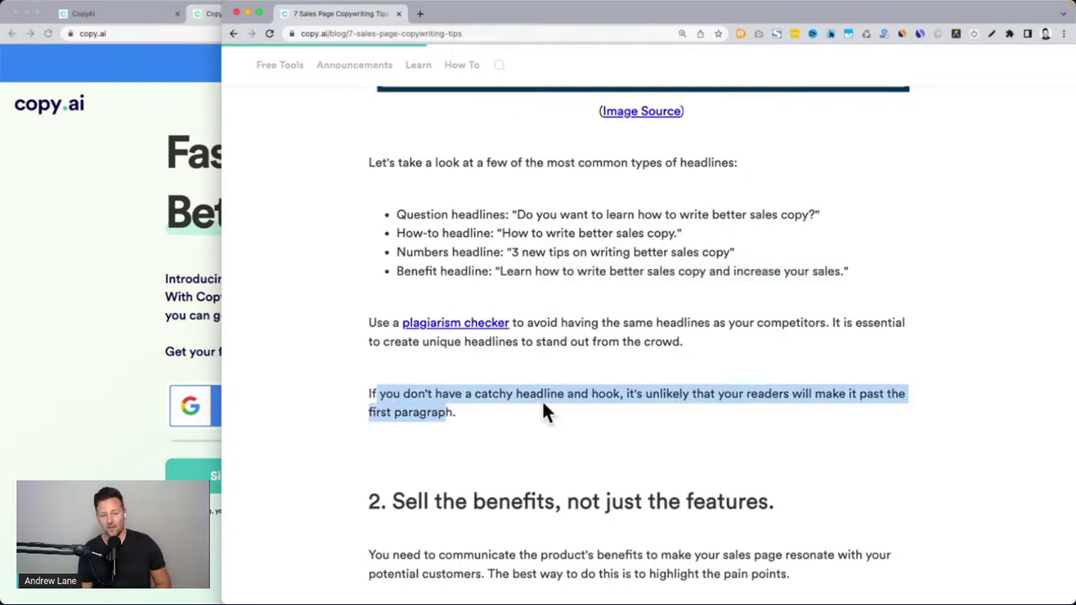
{"action": "left_click", "coordinate": [626, 378]}
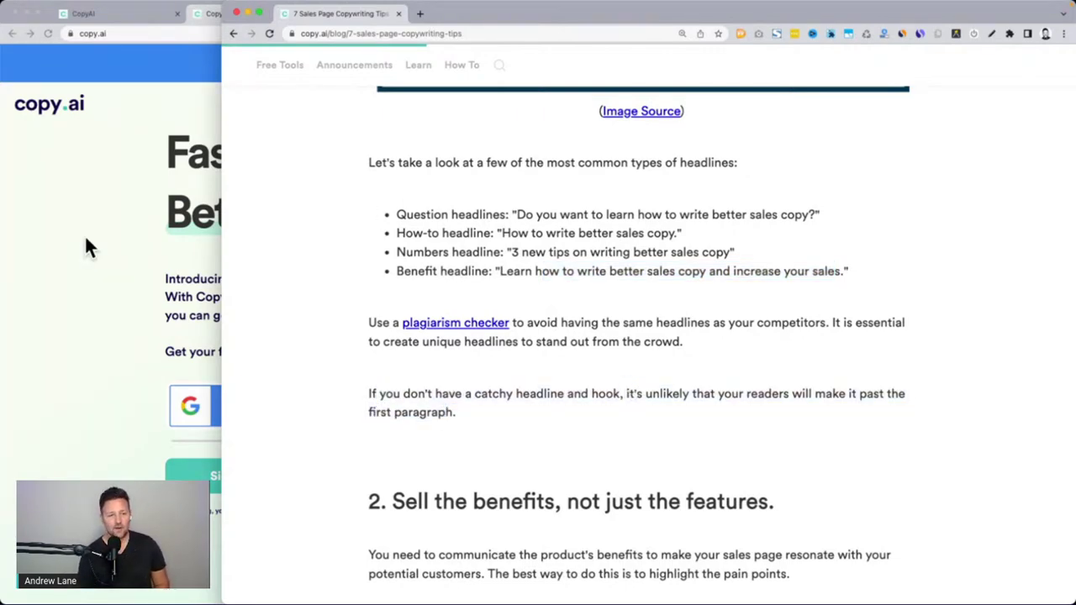
{"action": "left_click", "coordinate": [84, 234]}
{"action": "left_click", "coordinate": [137, 17]}
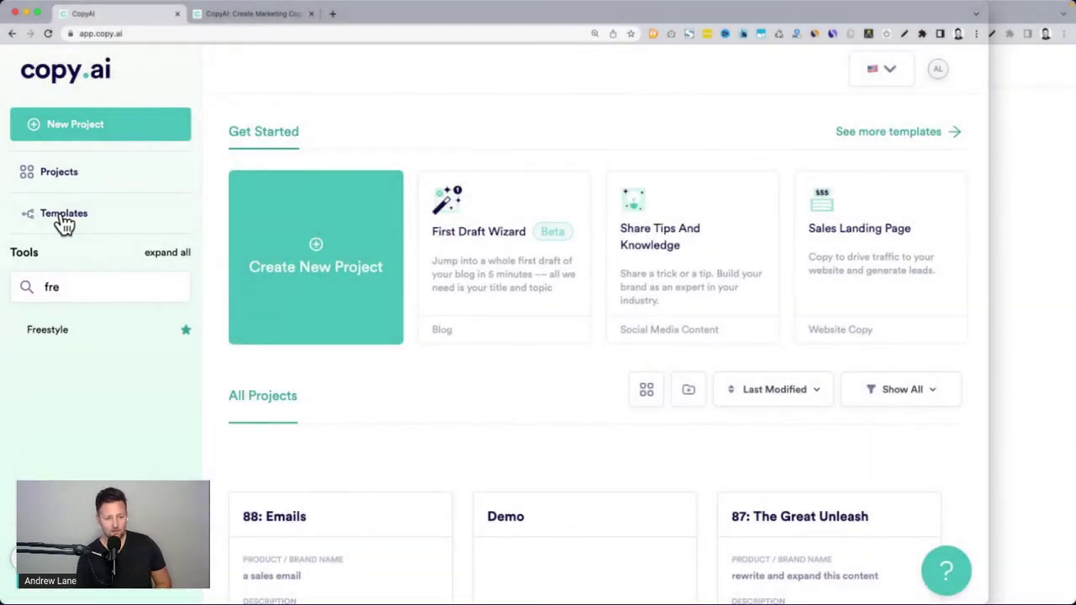
- Start a new project from the Website Copy > Sales Landing Page template
{"action": "left_click", "coordinate": [64, 220]}
{"action": "left_click", "coordinate": [60, 221]}
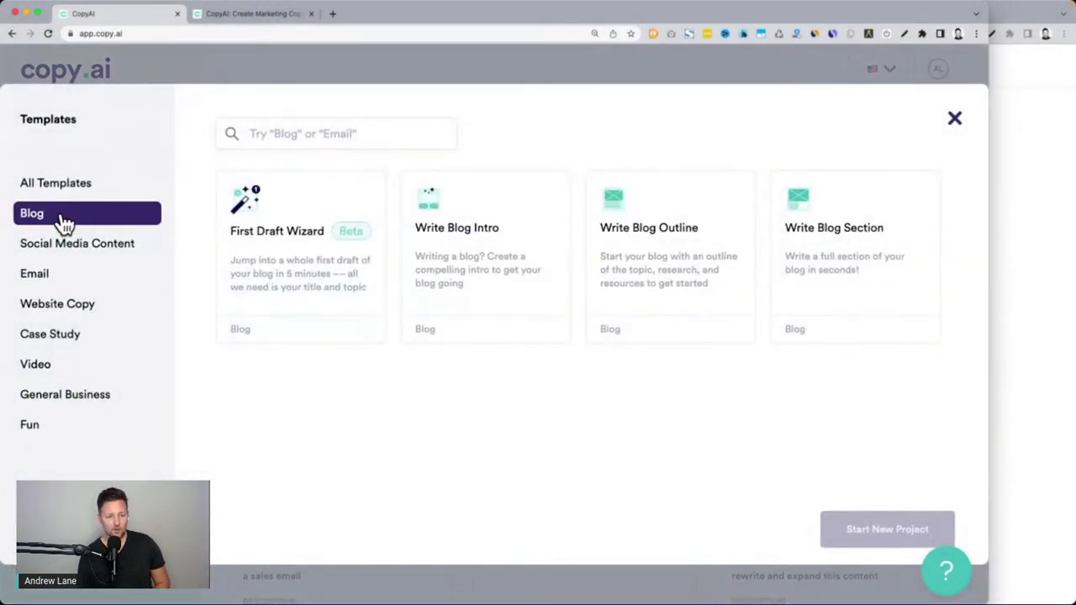
{"action": "left_click", "coordinate": [52, 308]}
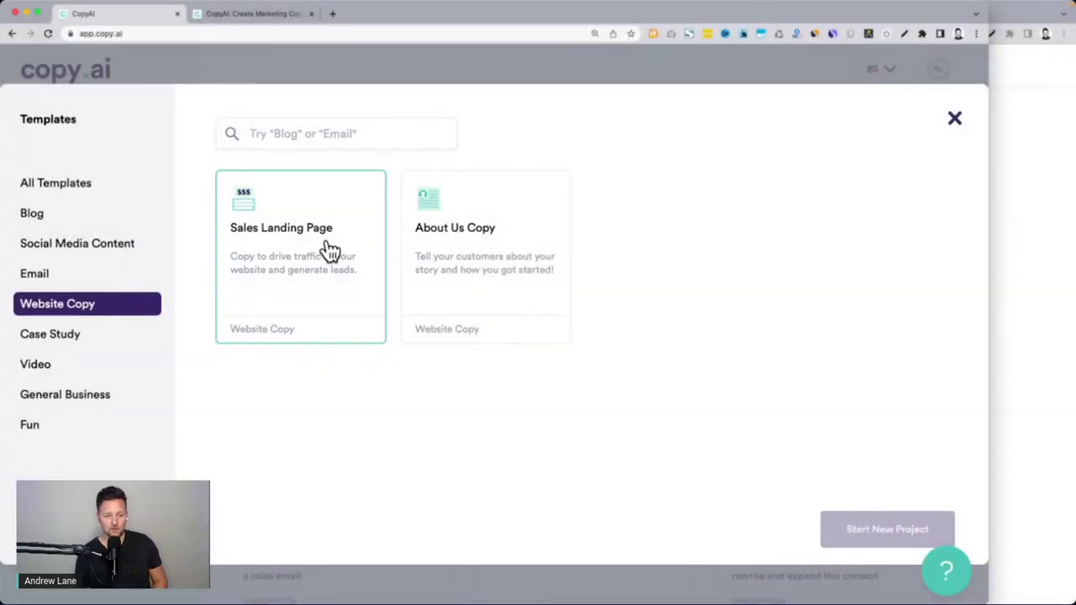
{"action": "left_click", "coordinate": [326, 249]}
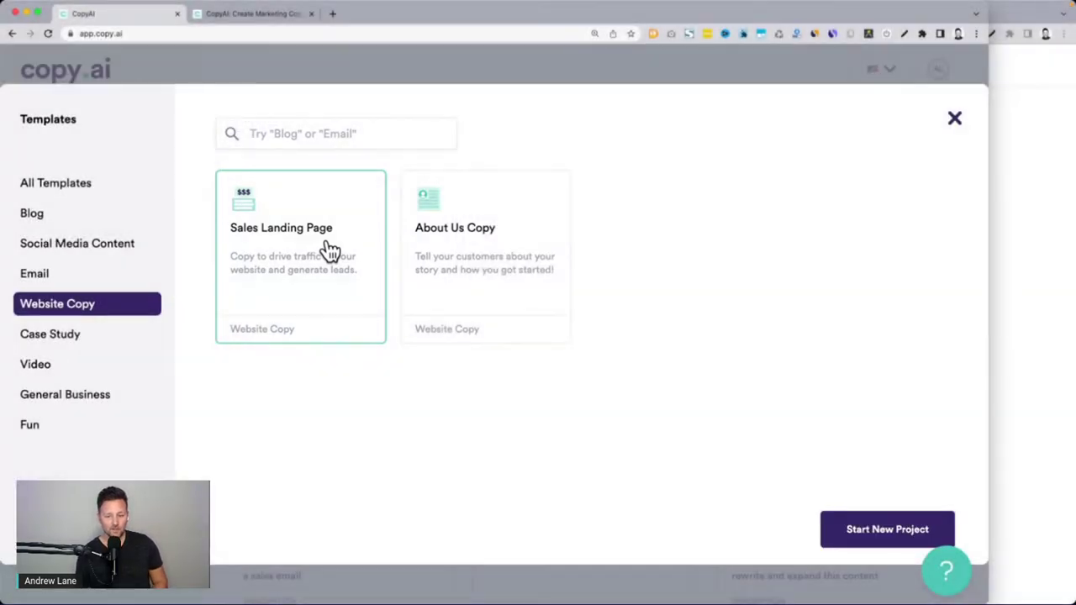
{"action": "left_click", "coordinate": [849, 538]}
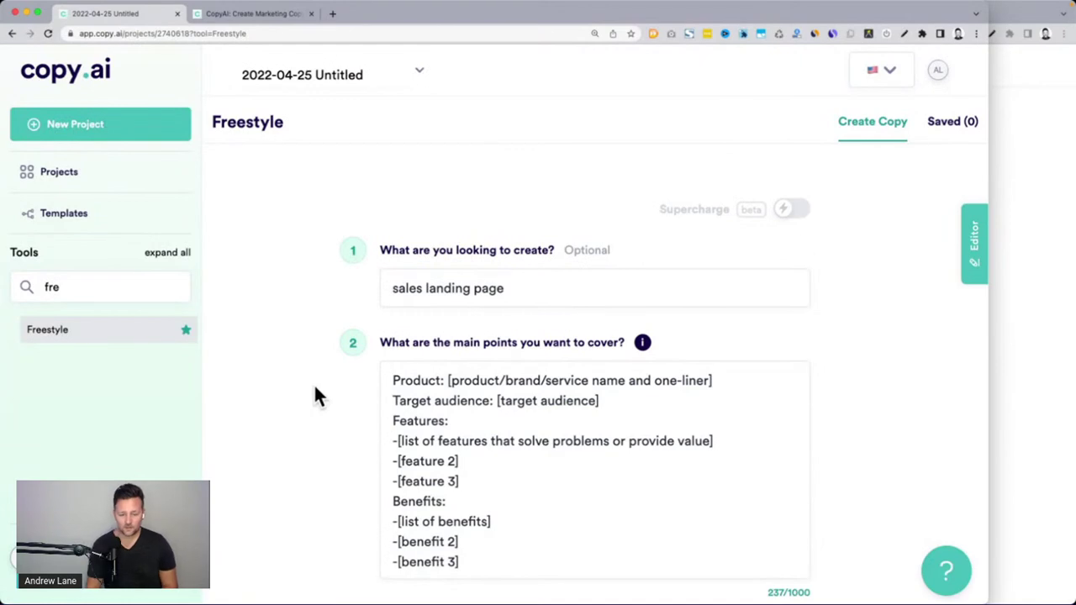
{"action": "scroll", "coordinate": [317, 395], "scroll_direction": "down", "scroll_amount": 3}
- Clear the leftover tool search and expand the Website Copy tools category
{"action": "scroll", "coordinate": [316, 391], "scroll_direction": "down", "scroll_amount": 1}
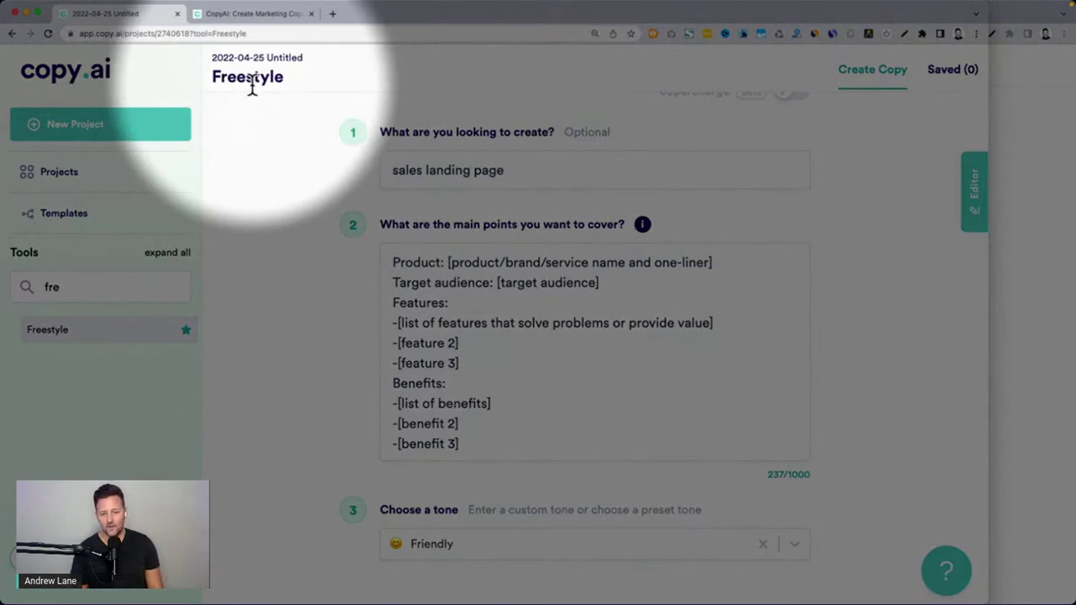
{"action": "double_click", "coordinate": [65, 290]}
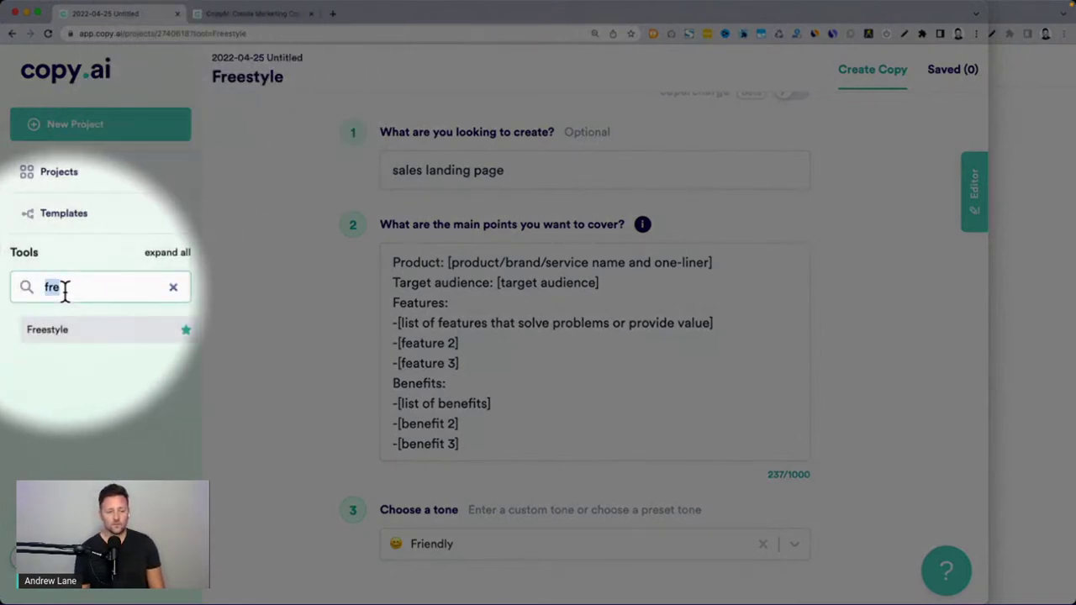
{"action": "key", "text": "BackSpace"}
{"action": "scroll", "coordinate": [89, 391], "scroll_direction": "down", "scroll_amount": 1}
{"action": "scroll", "coordinate": [91, 395], "scroll_direction": "down", "scroll_amount": 3}
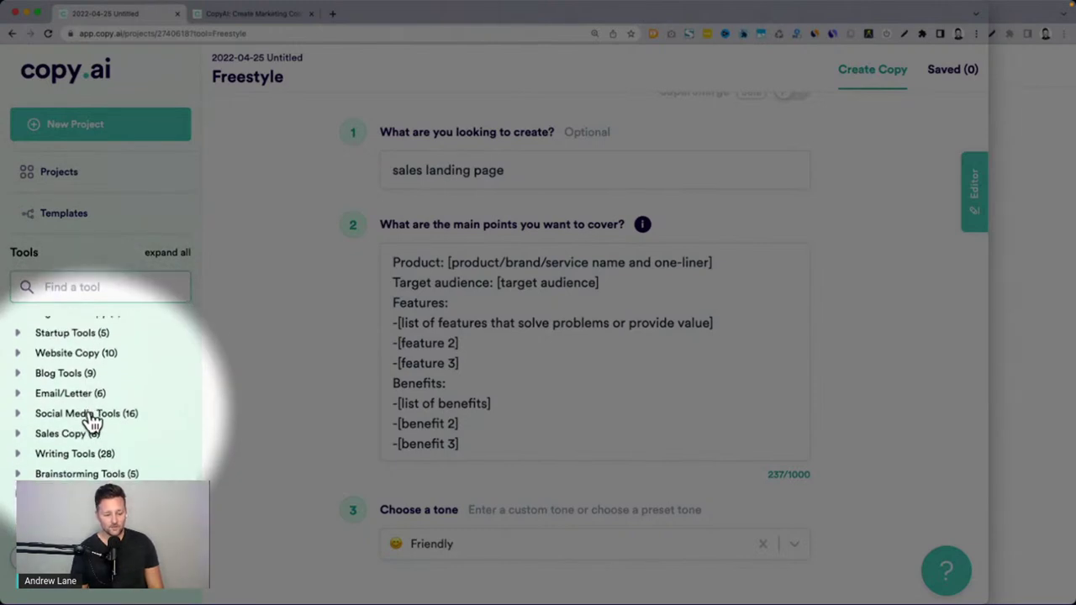
{"action": "scroll", "coordinate": [67, 425], "scroll_direction": "up", "scroll_amount": 3}
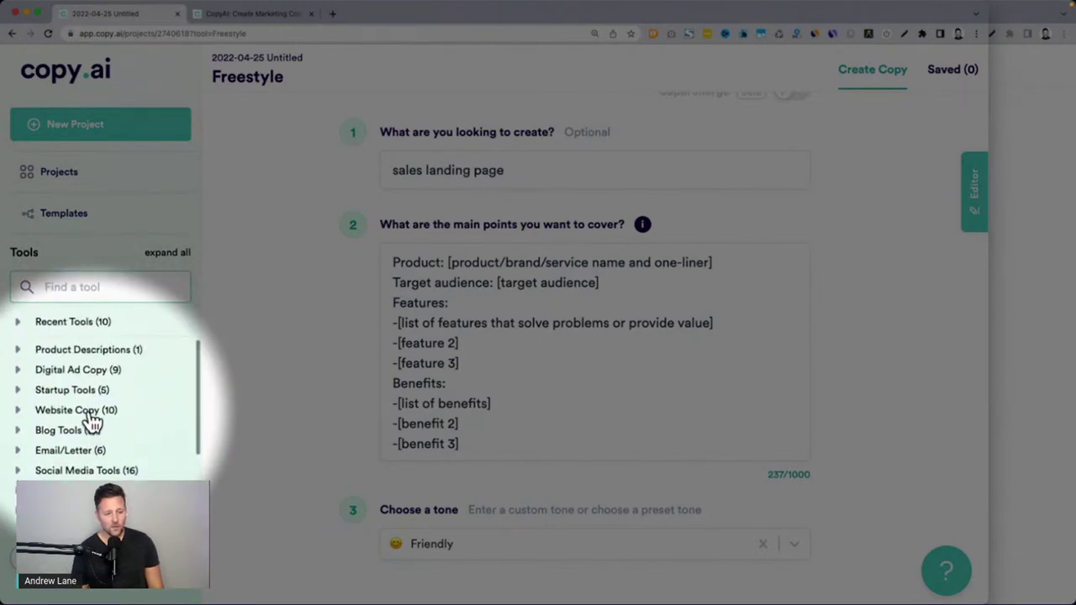
{"action": "left_click", "coordinate": [18, 437]}
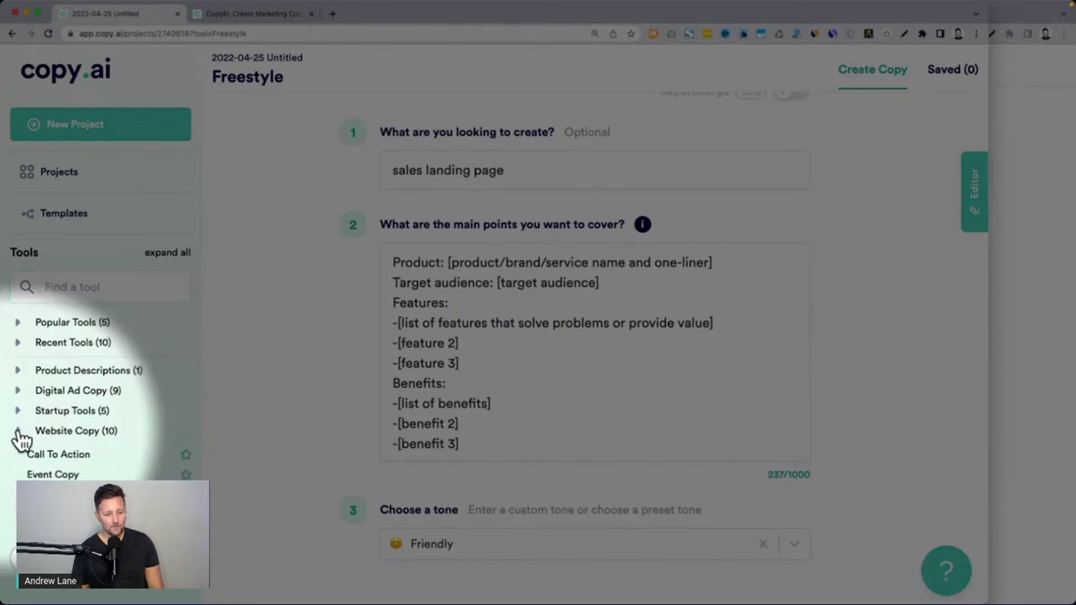
{"action": "scroll", "coordinate": [84, 437], "scroll_direction": "down", "scroll_amount": 2}
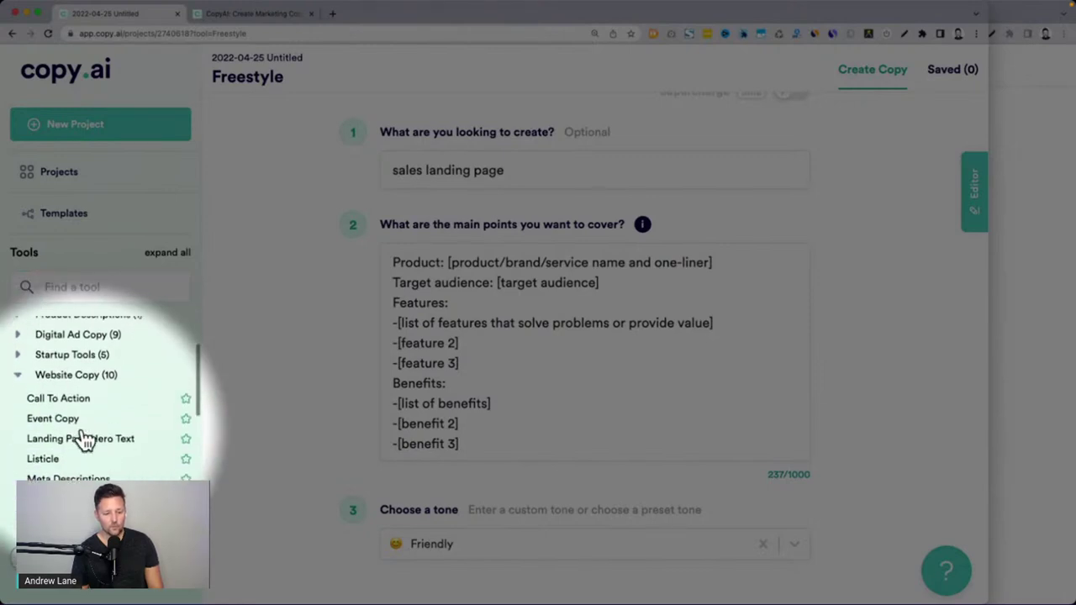
{"action": "mouse_move", "coordinate": [84, 439]}
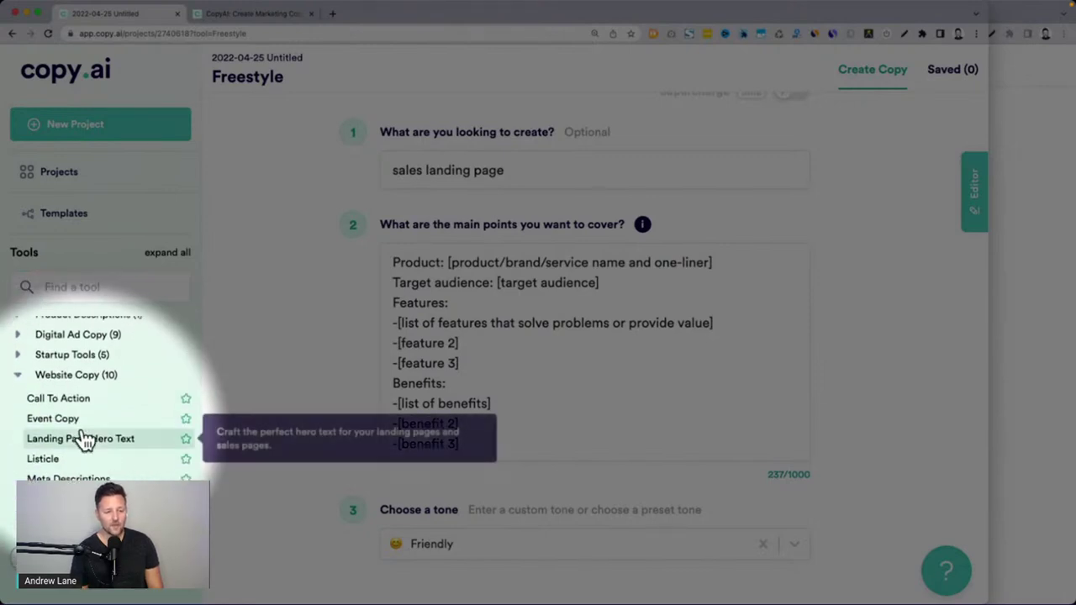
- Filter the tool list with 'free' so only Freestyle remains
{"action": "left_click", "coordinate": [84, 287]}
{"action": "type", "text": "free"}
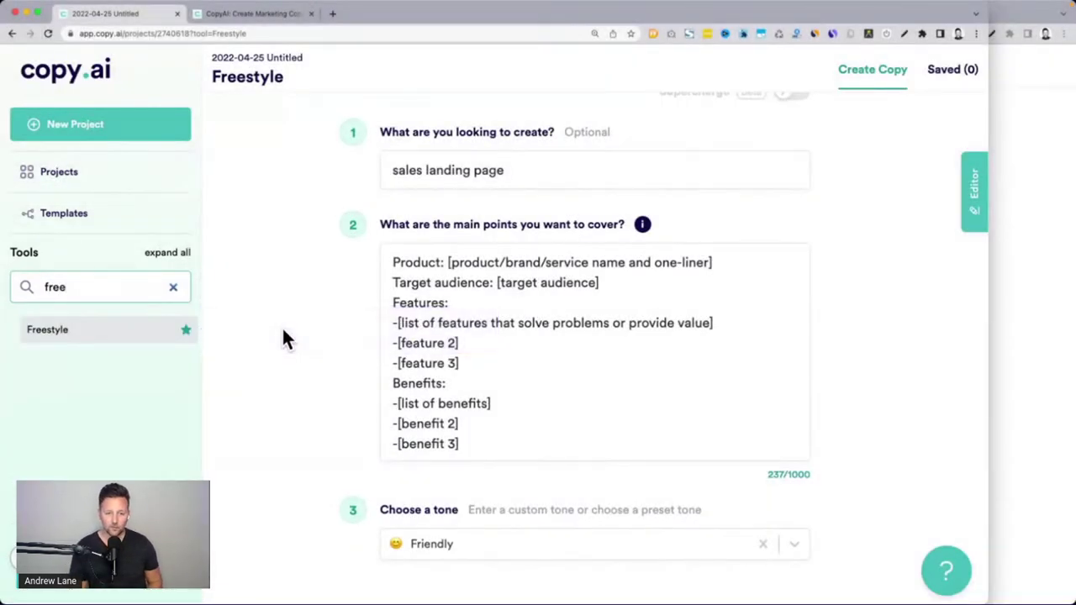
{"action": "left_click", "coordinate": [493, 170]}
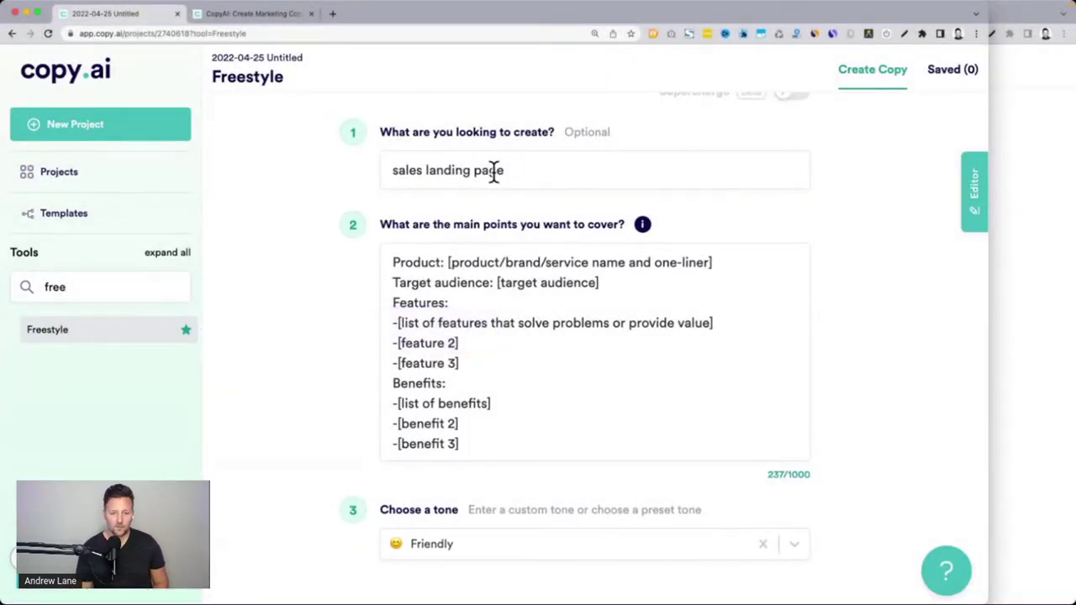
- Review the Freestyle form's sales landing page request and main points template
{"action": "left_click_drag", "start_coordinate": [389, 148], "coordinate": [540, 138]}
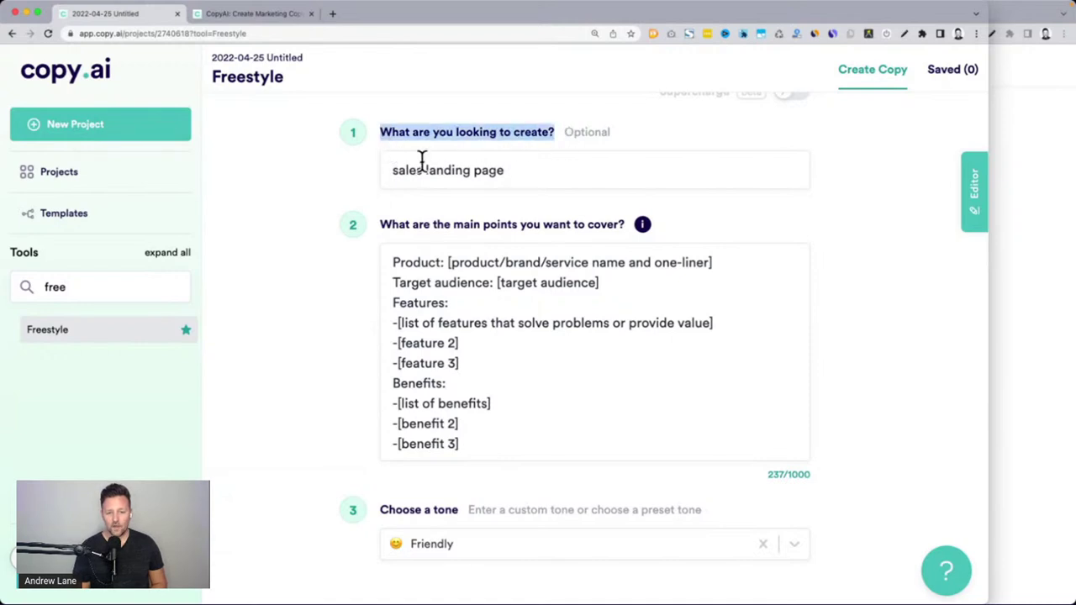
{"action": "left_click_drag", "start_coordinate": [391, 169], "coordinate": [543, 175]}
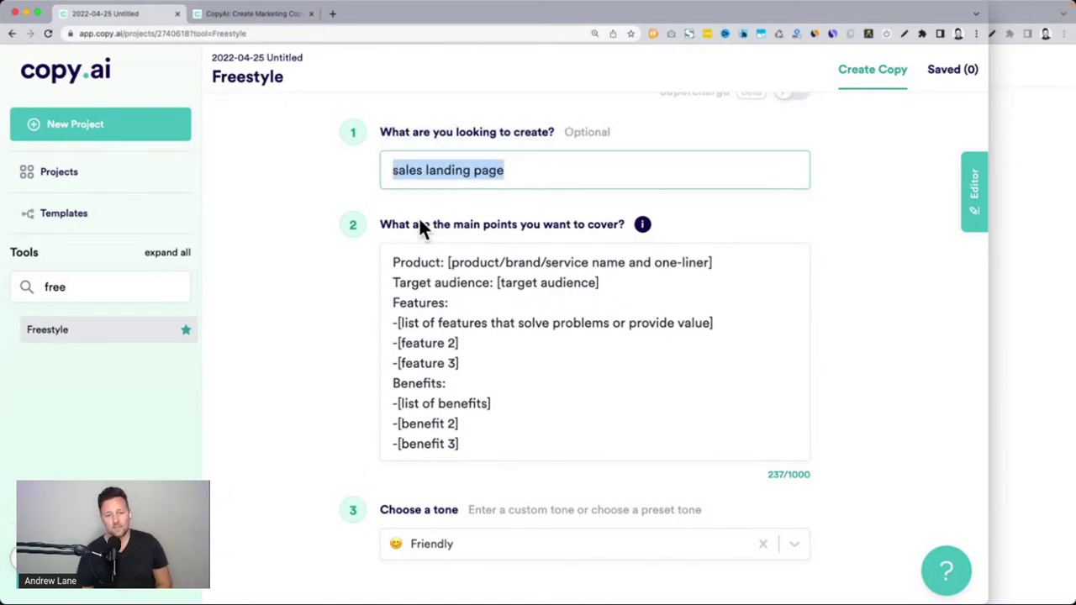
{"action": "left_click_drag", "start_coordinate": [388, 225], "coordinate": [591, 229]}
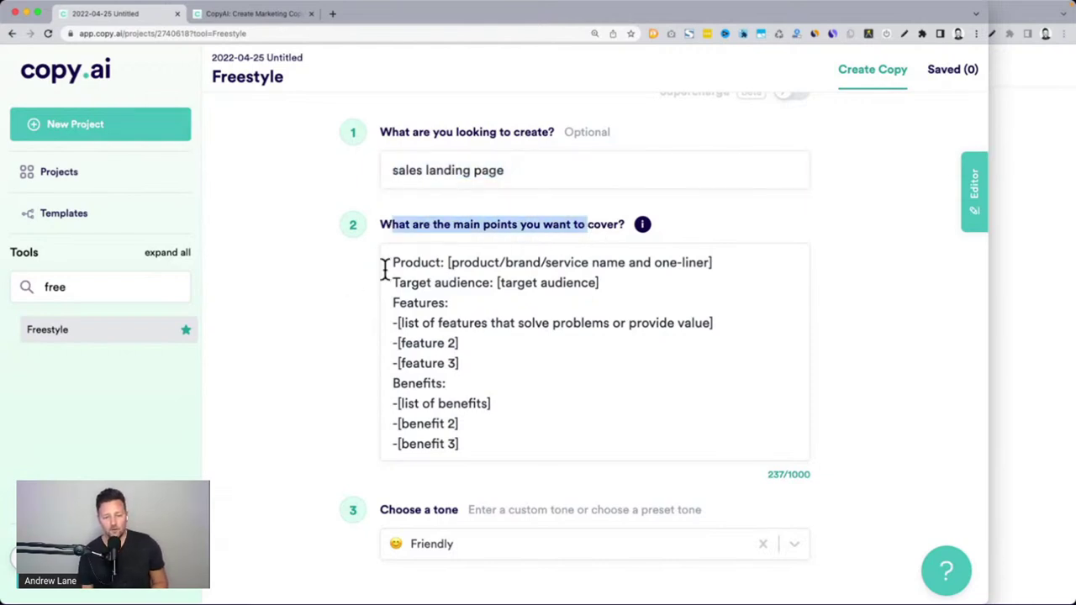
{"action": "left_click_drag", "start_coordinate": [389, 266], "coordinate": [492, 442]}
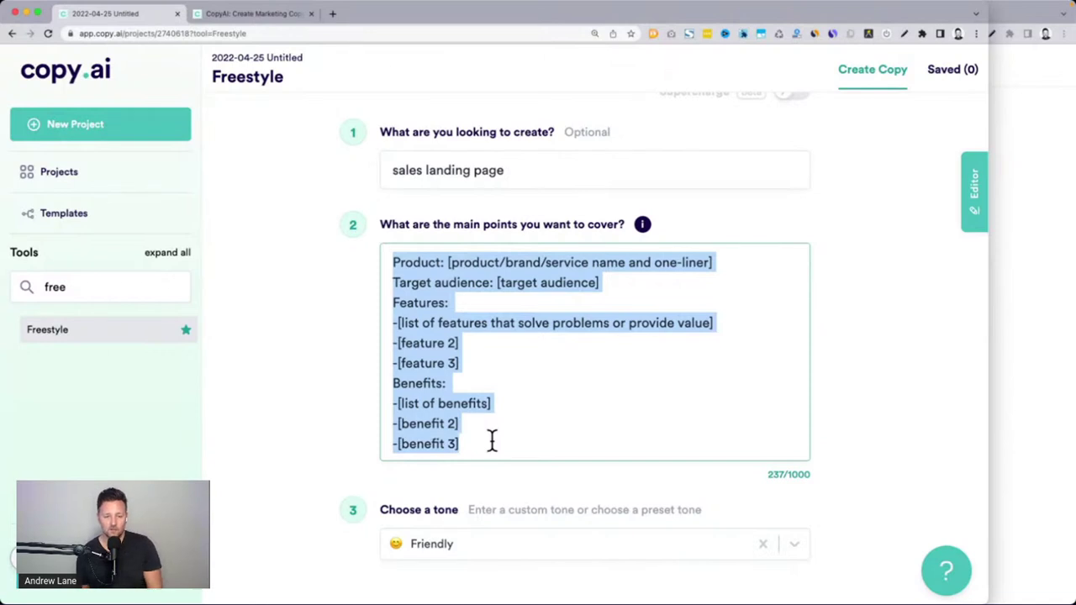
{"action": "left_click", "coordinate": [493, 442]}
- Replace the placeholders with 'running shoes that glow in the dark' and active urban night runners
{"action": "left_click", "coordinate": [445, 263]}
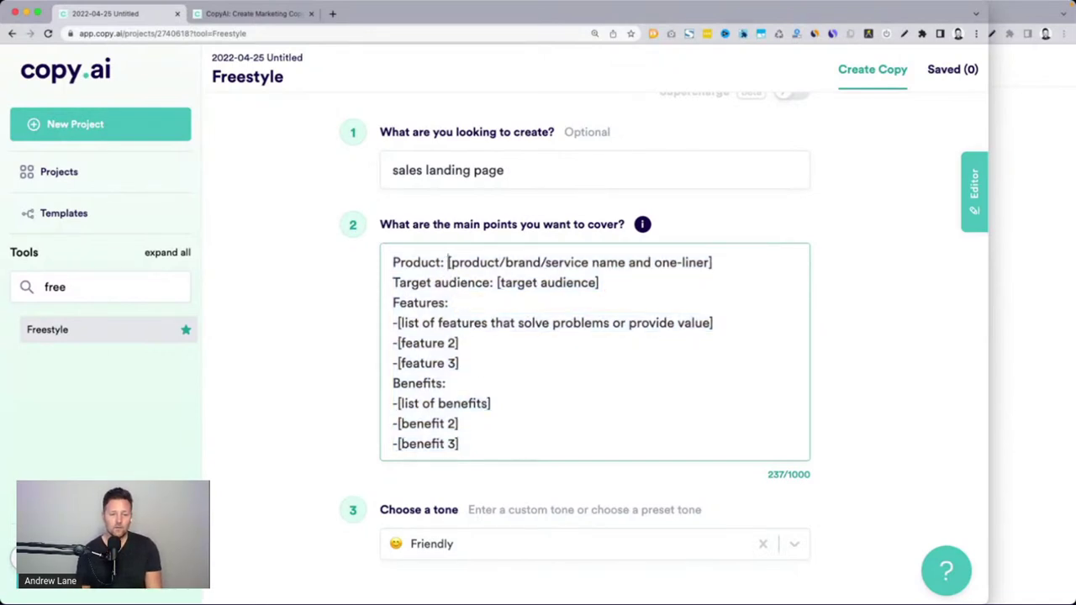
{"action": "key", "text": "shift+End"}
{"action": "type", "text": "running s"}
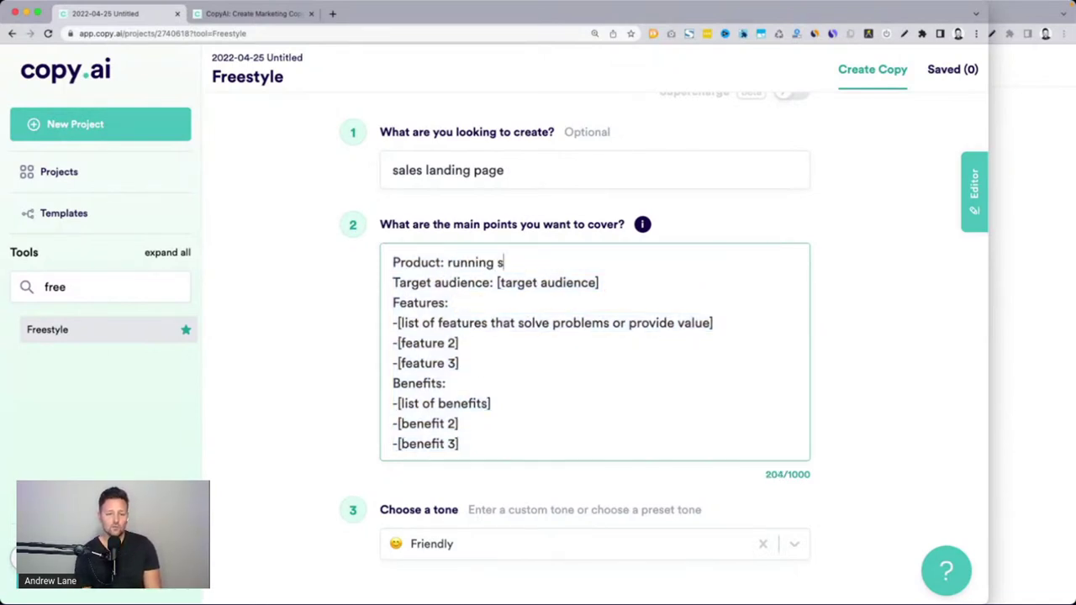
{"action": "type", "text": "hoes that glow in th"}
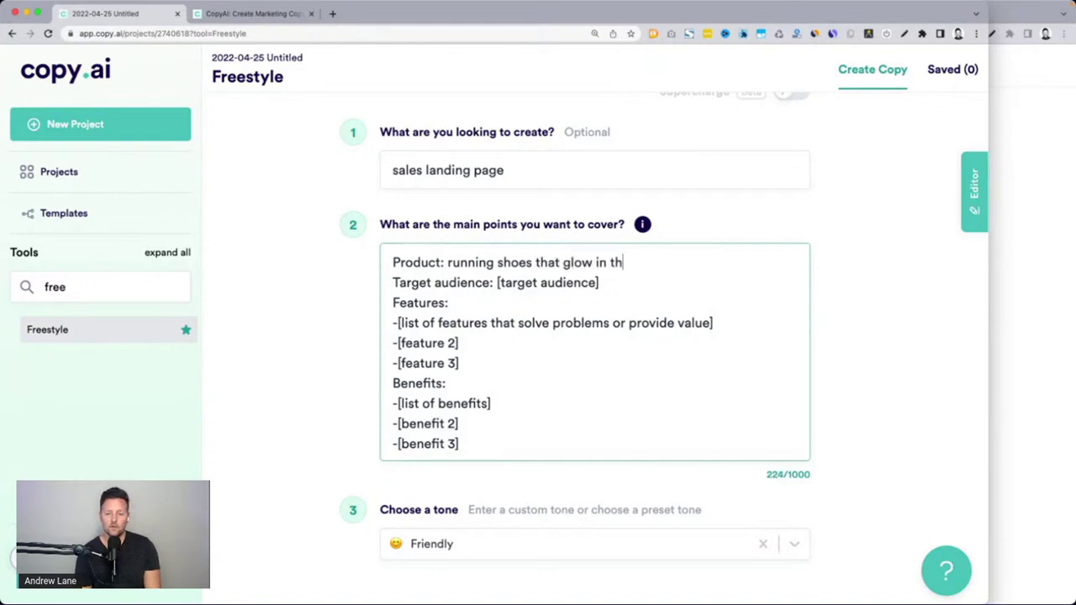
{"action": "type", "text": "e dark"}
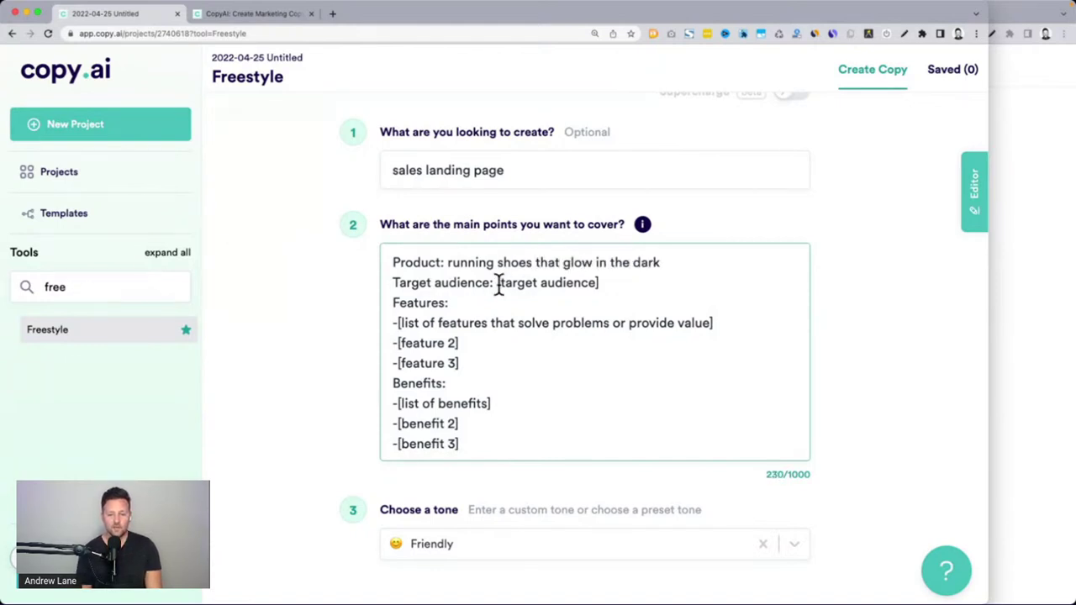
{"action": "left_click_drag", "start_coordinate": [496, 282], "coordinate": [599, 282]}
{"action": "type", "text": "active urban runners who run"}
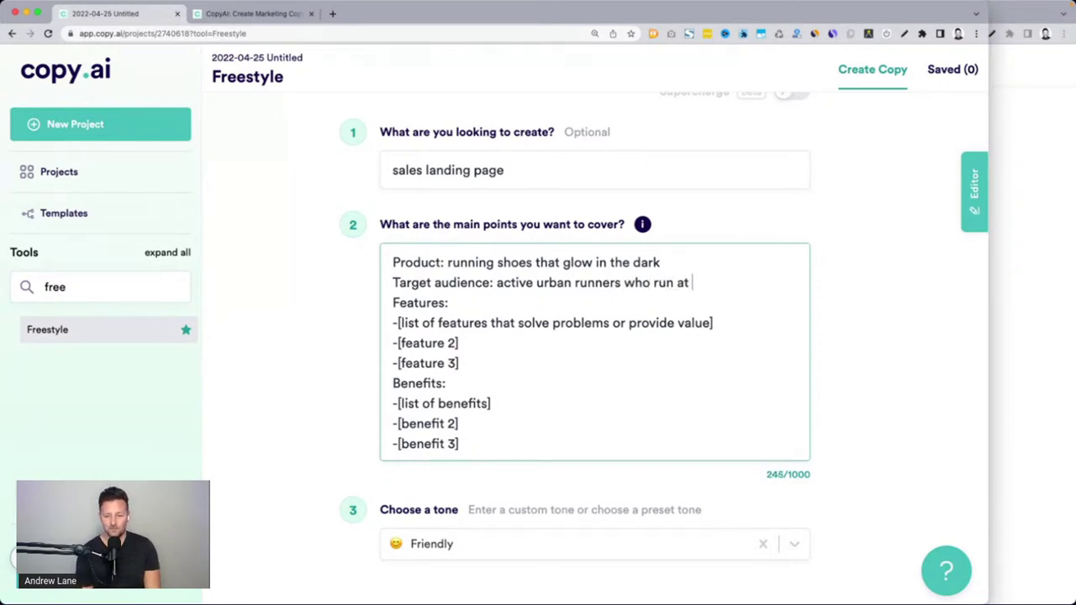
{"action": "type", "text": "ight"}
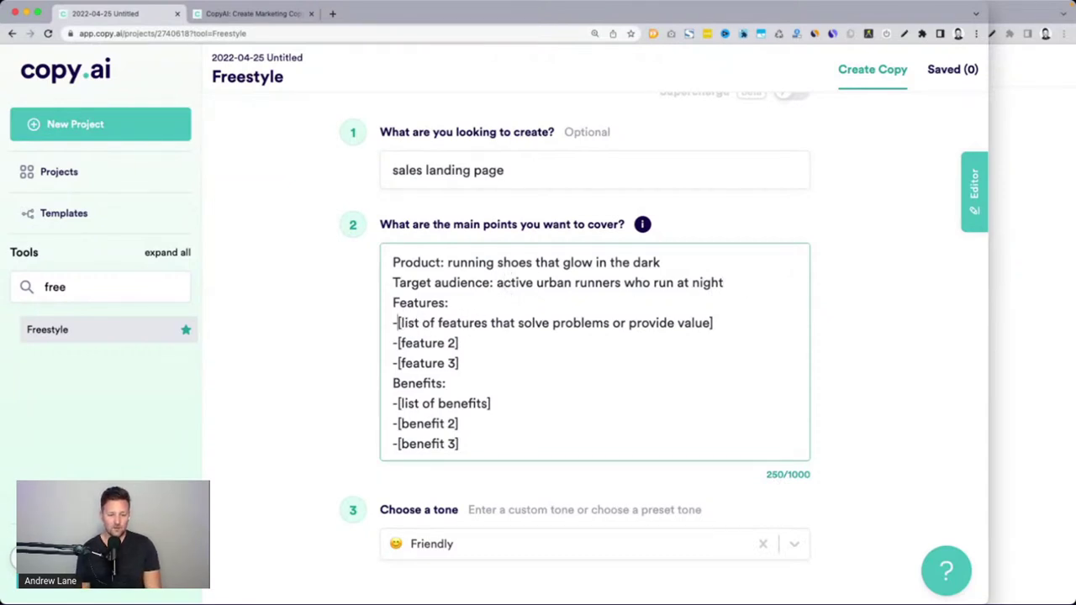
{"action": "left_click_drag", "start_coordinate": [393, 261], "coordinate": [752, 291]}
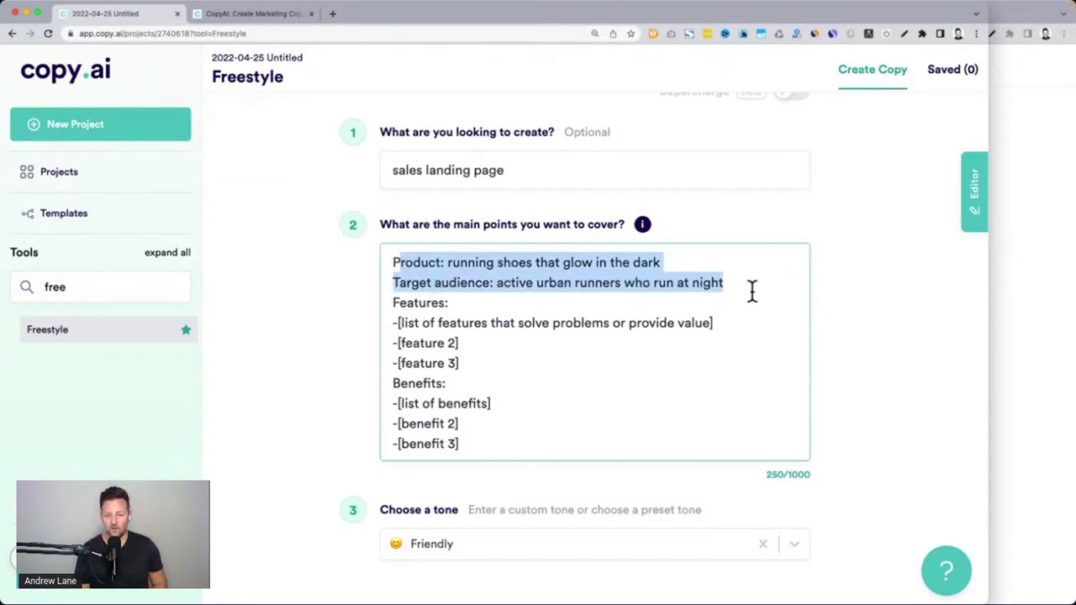
{"action": "left_click_drag", "start_coordinate": [390, 305], "coordinate": [463, 447]}
- Delete the Features and Benefits lines and generate sales landing page copy
{"action": "key", "text": "BackSpace"}
{"action": "key", "text": "BackSpace"}
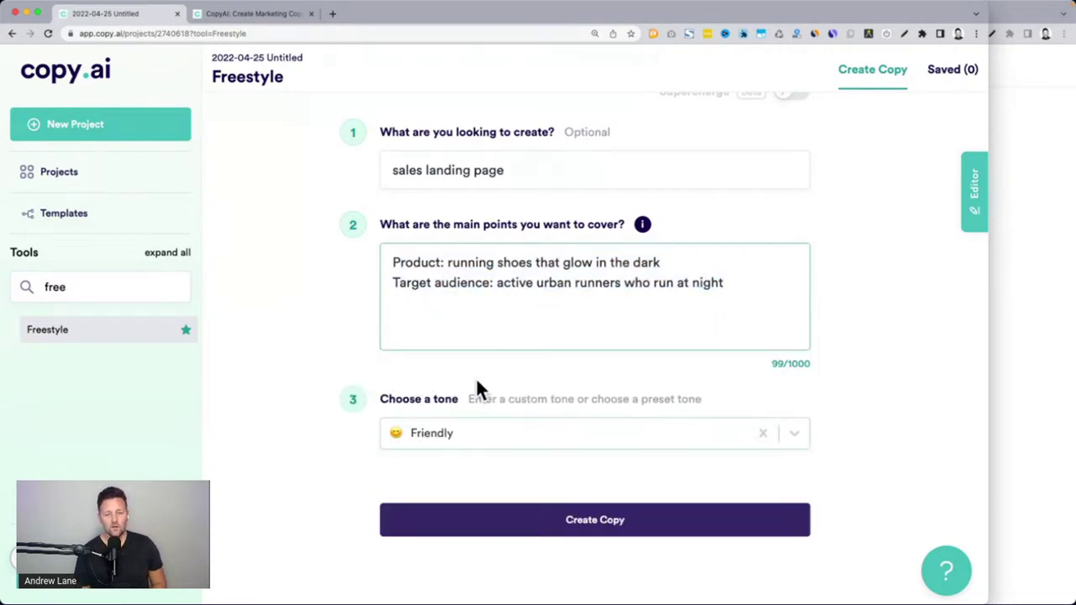
{"action": "left_click_drag", "start_coordinate": [395, 169], "coordinate": [545, 166]}
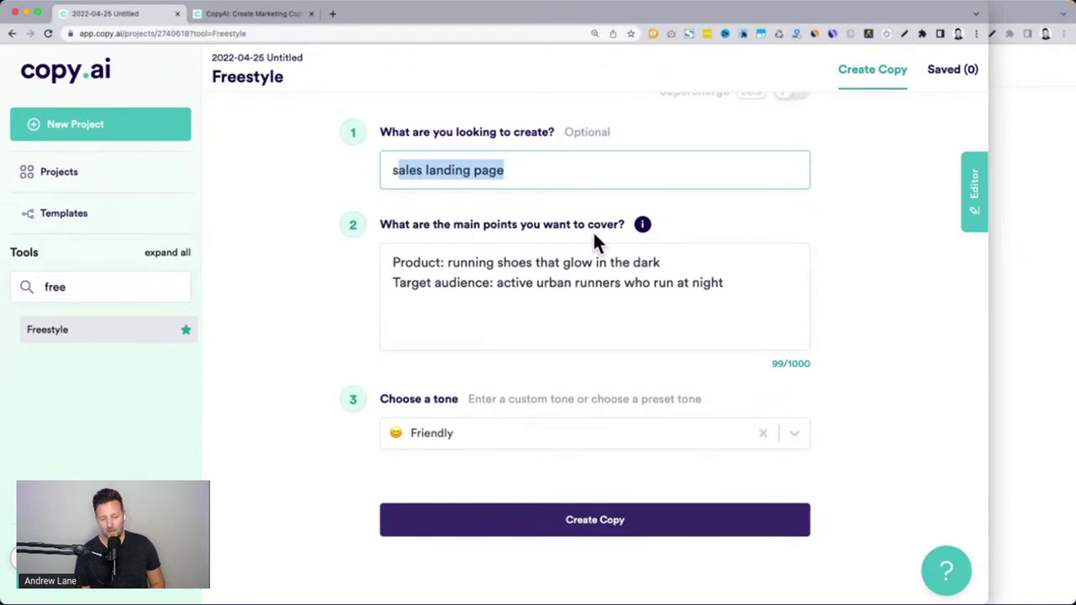
{"action": "left_click", "coordinate": [330, 334]}
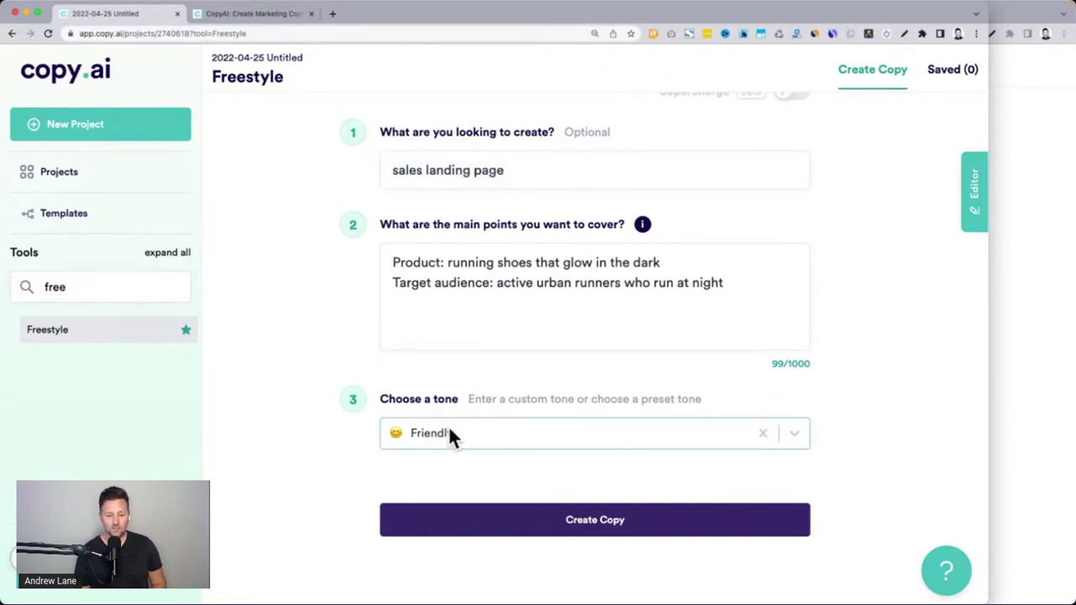
{"action": "left_click", "coordinate": [507, 518]}
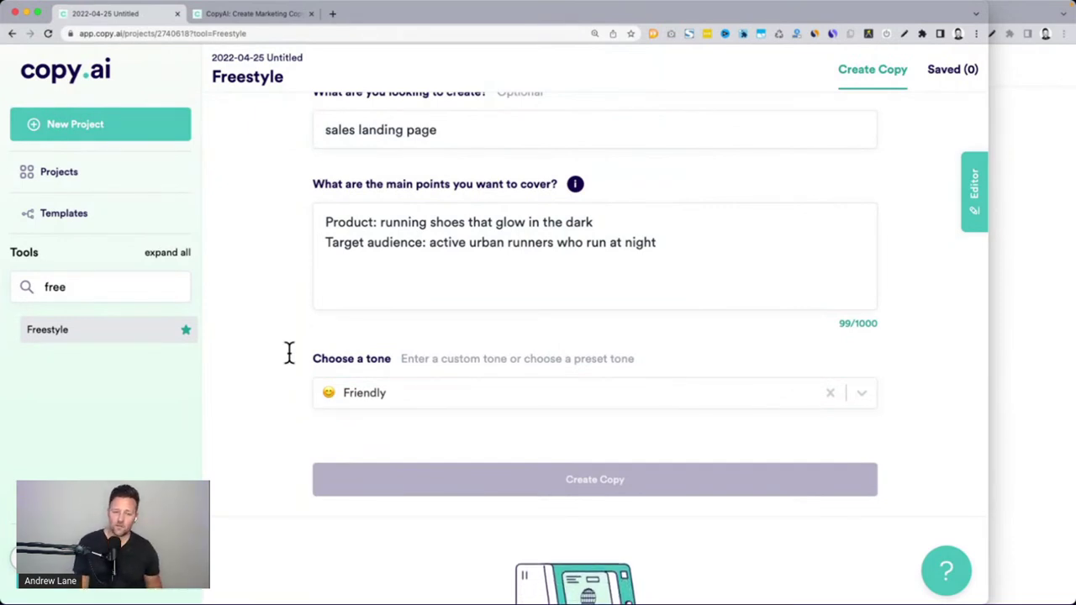
{"action": "scroll", "coordinate": [372, 271], "scroll_direction": "up", "scroll_amount": 3}
{"action": "left_click_drag", "start_coordinate": [330, 229], "coordinate": [475, 233]}
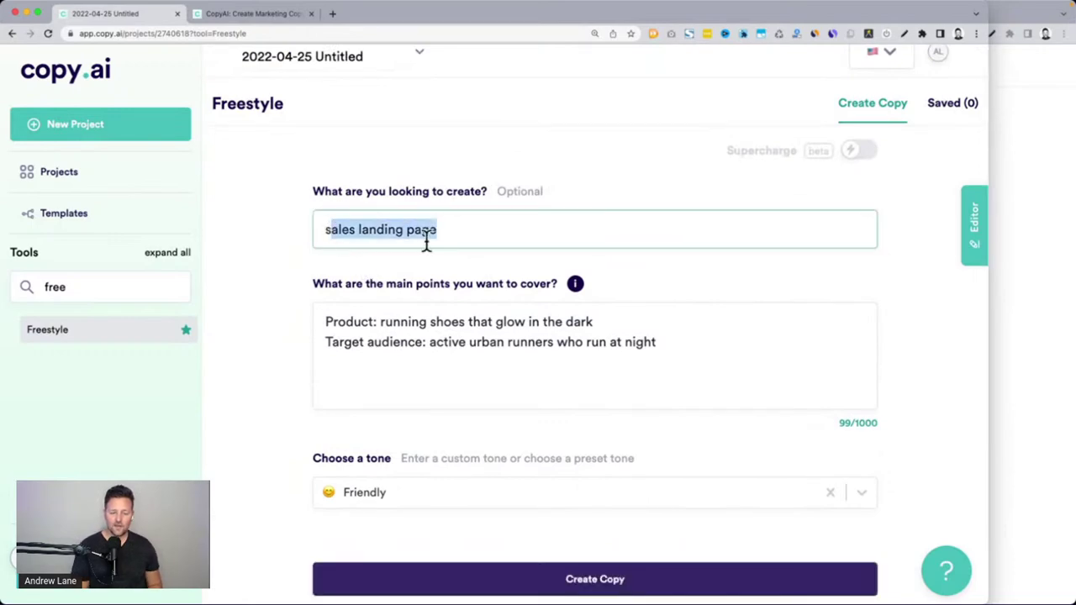
- Scroll through the first generated landing page drafts, highlighting their opening lines
{"action": "left_click", "coordinate": [280, 271]}
{"action": "scroll", "coordinate": [280, 270], "scroll_direction": "down", "scroll_amount": 5}
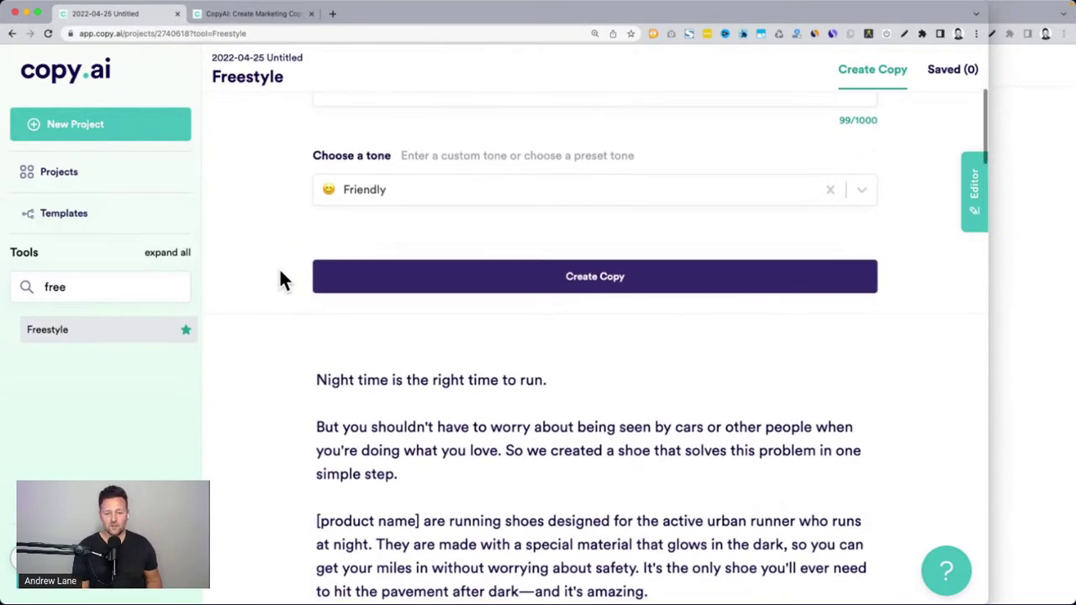
{"action": "scroll", "coordinate": [280, 273], "scroll_direction": "down", "scroll_amount": 3}
{"action": "left_click_drag", "start_coordinate": [317, 197], "coordinate": [571, 209]}
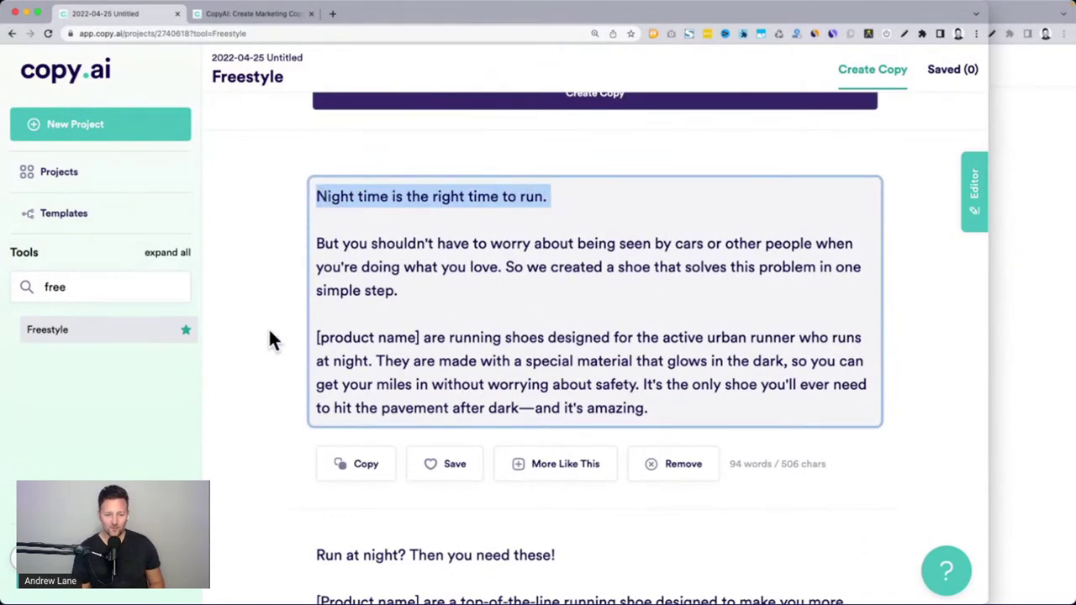
{"action": "scroll", "coordinate": [270, 340], "scroll_direction": "down", "scroll_amount": 5}
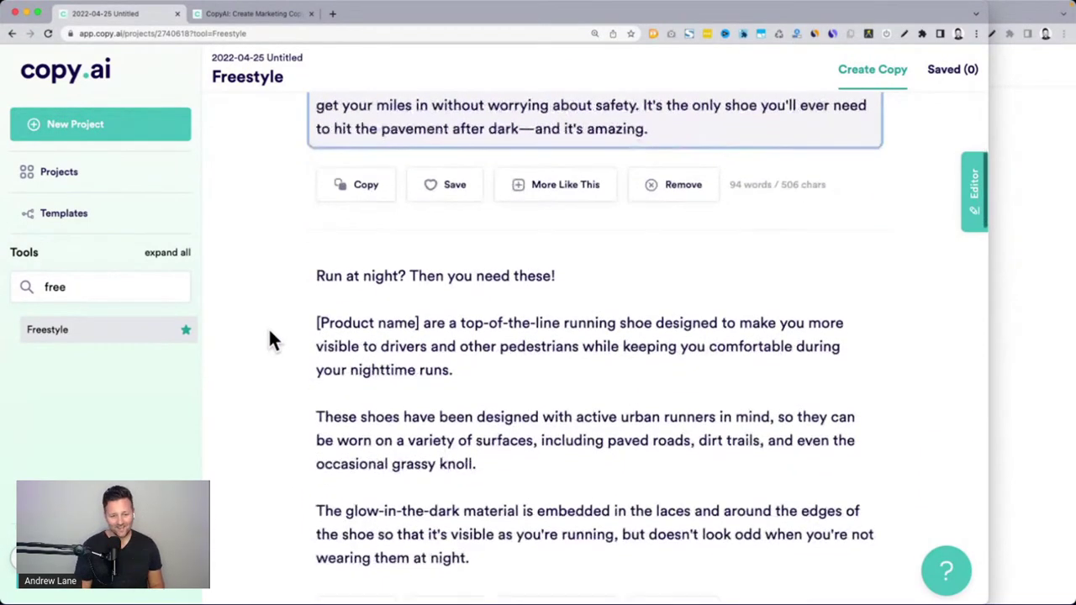
{"action": "scroll", "coordinate": [270, 340], "scroll_direction": "down", "scroll_amount": 6}
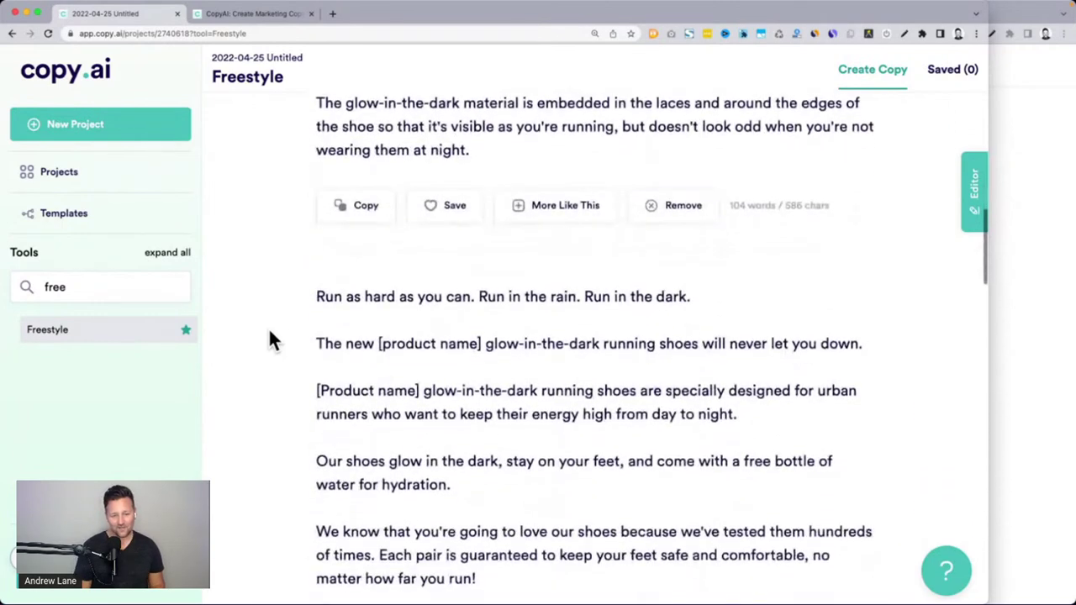
{"action": "scroll", "coordinate": [270, 340], "scroll_direction": "down", "scroll_amount": 3}
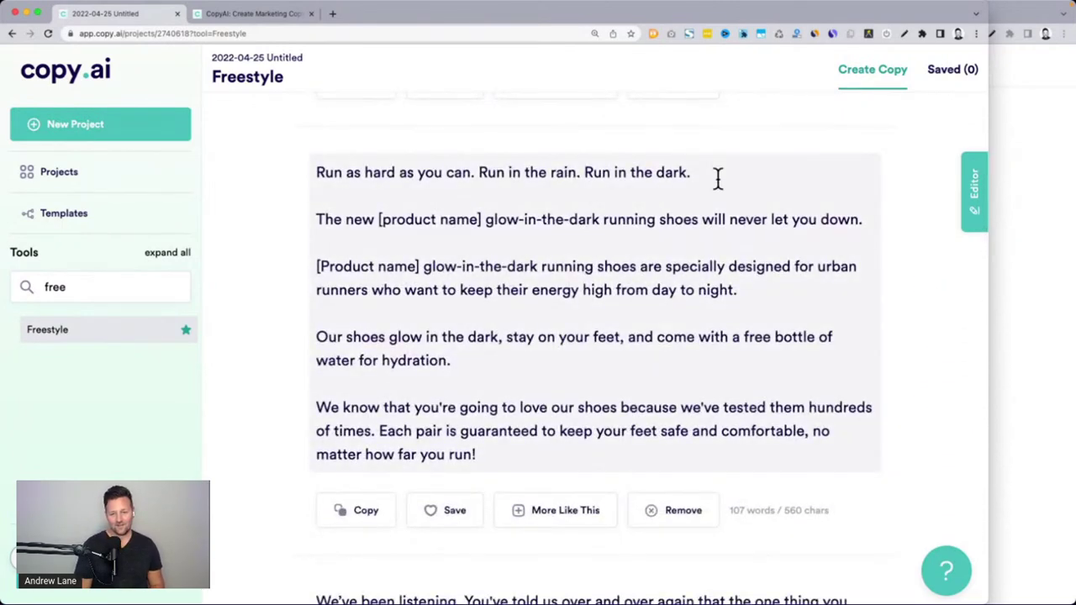
{"action": "left_click_drag", "start_coordinate": [717, 178], "coordinate": [319, 164]}
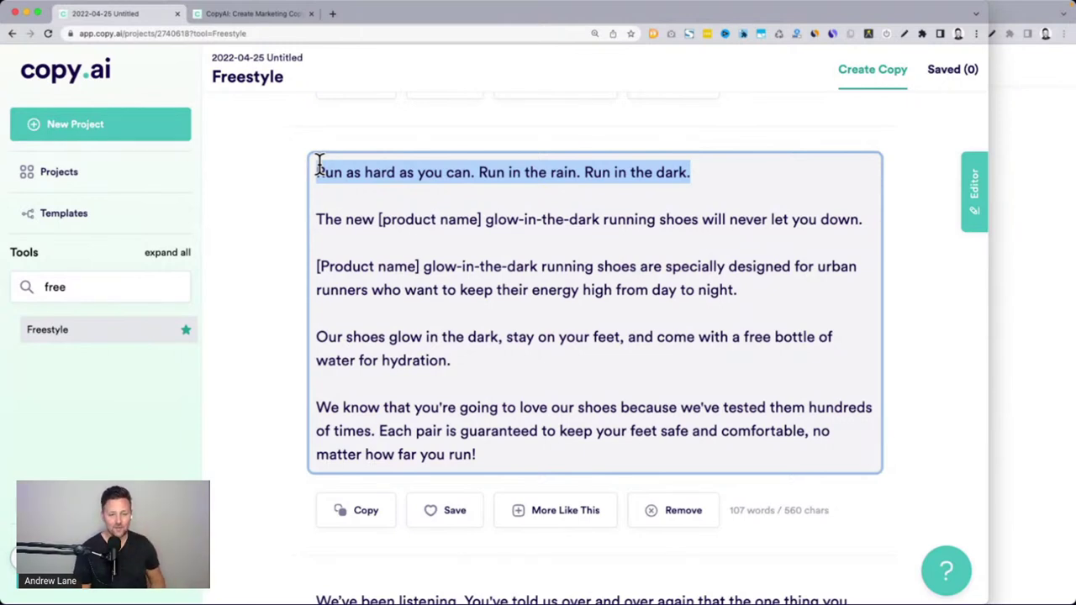
{"action": "left_click", "coordinate": [317, 179]}
- Review the remaining drafts, then scroll back up to the 'sales landing page' request
{"action": "scroll", "coordinate": [268, 216], "scroll_direction": "down", "scroll_amount": 5}
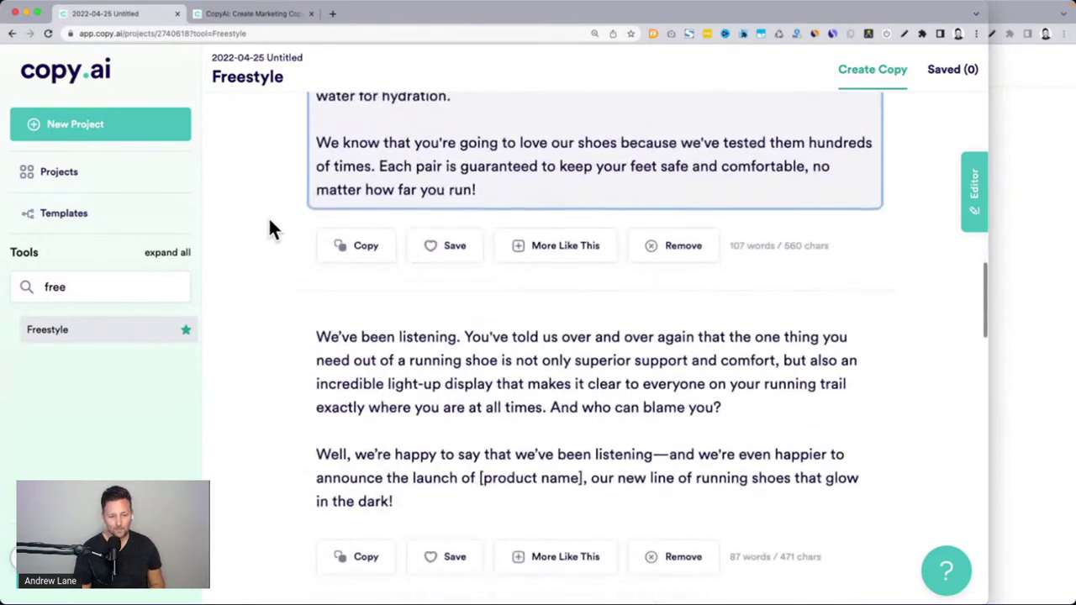
{"action": "scroll", "coordinate": [517, 385], "scroll_direction": "down", "scroll_amount": 6}
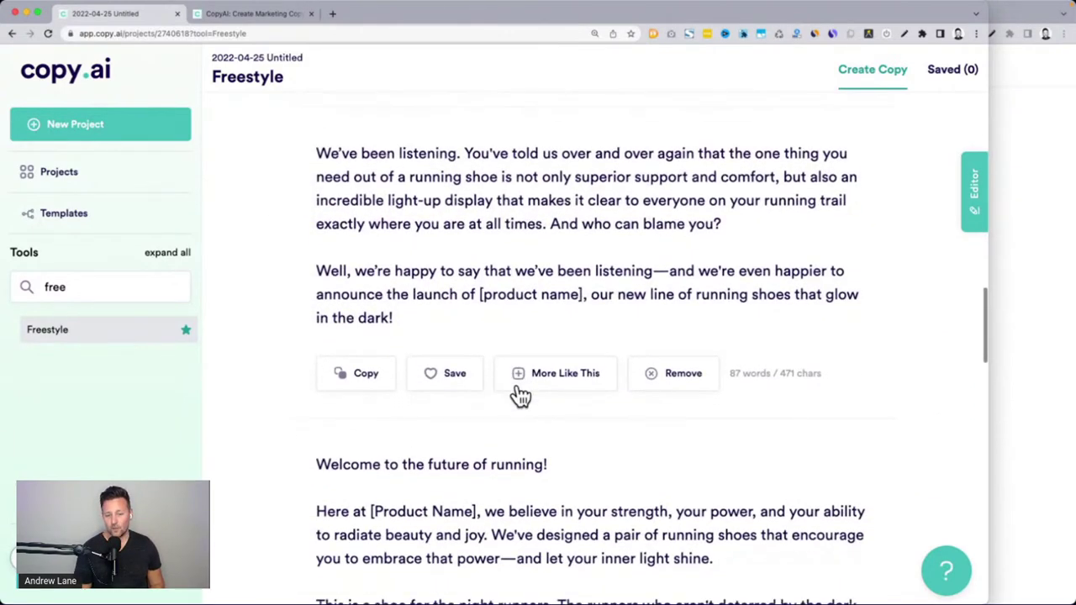
{"action": "left_click_drag", "start_coordinate": [352, 265], "coordinate": [524, 268]}
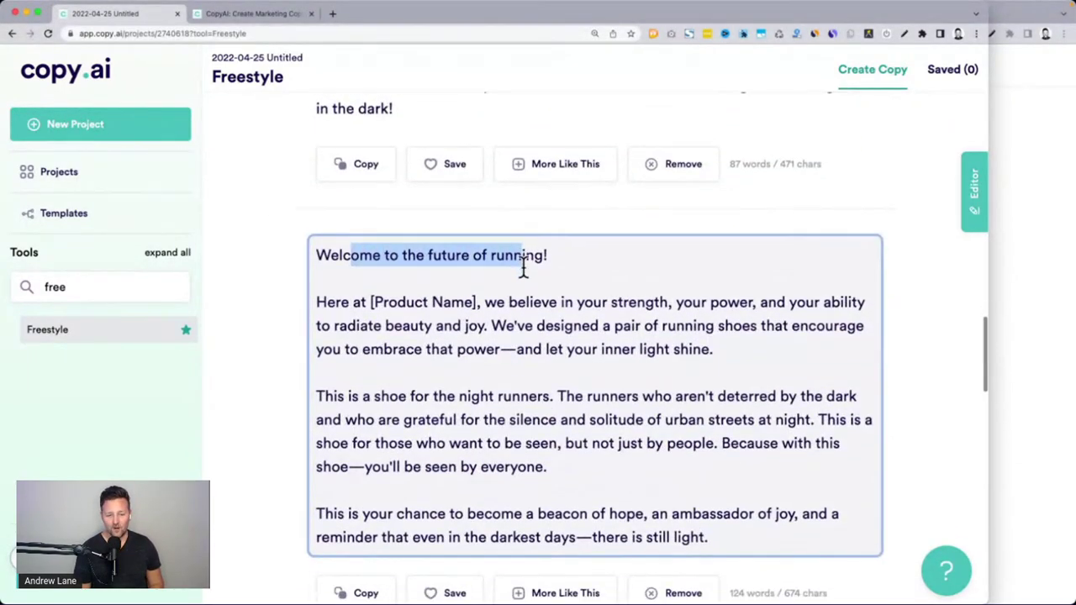
{"action": "scroll", "coordinate": [524, 269], "scroll_direction": "down", "scroll_amount": 8}
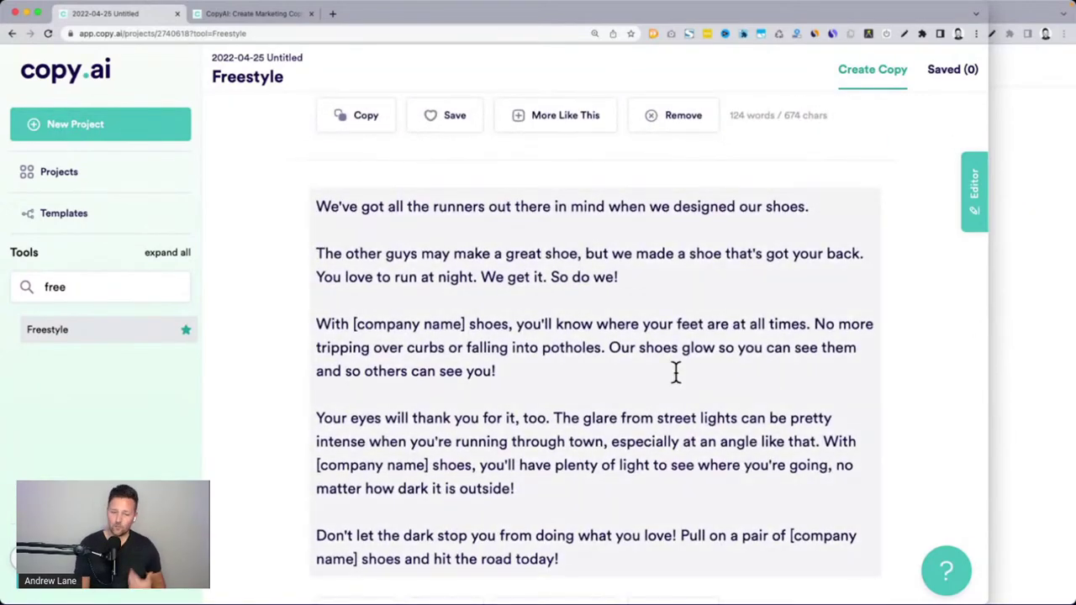
{"action": "scroll", "coordinate": [675, 372], "scroll_direction": "up", "scroll_amount": 20}
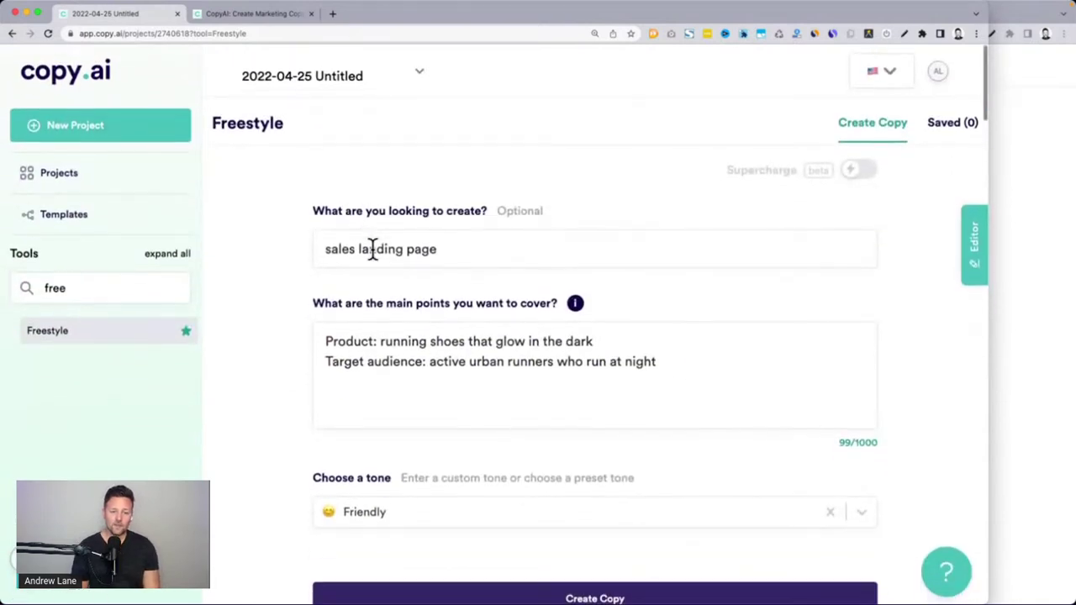
{"action": "double_click", "coordinate": [373, 249]}
- Change the request to 'a list of headlines for my sales page' and generate copy
{"action": "triple_click", "coordinate": [373, 248]}
{"action": "type", "text": "a list of"}
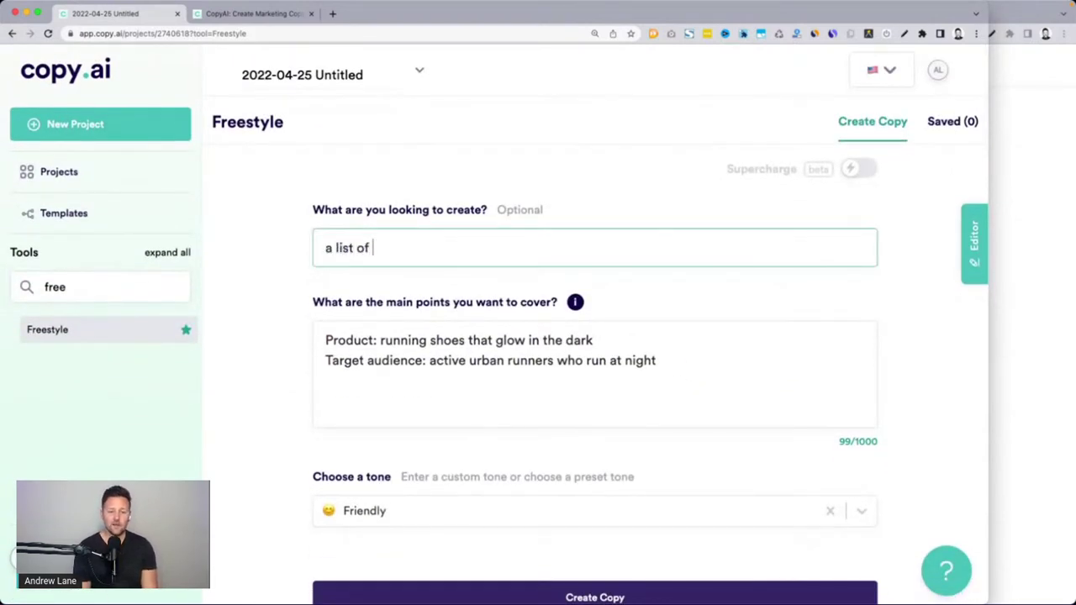
{"action": "type", "text": " headli"}
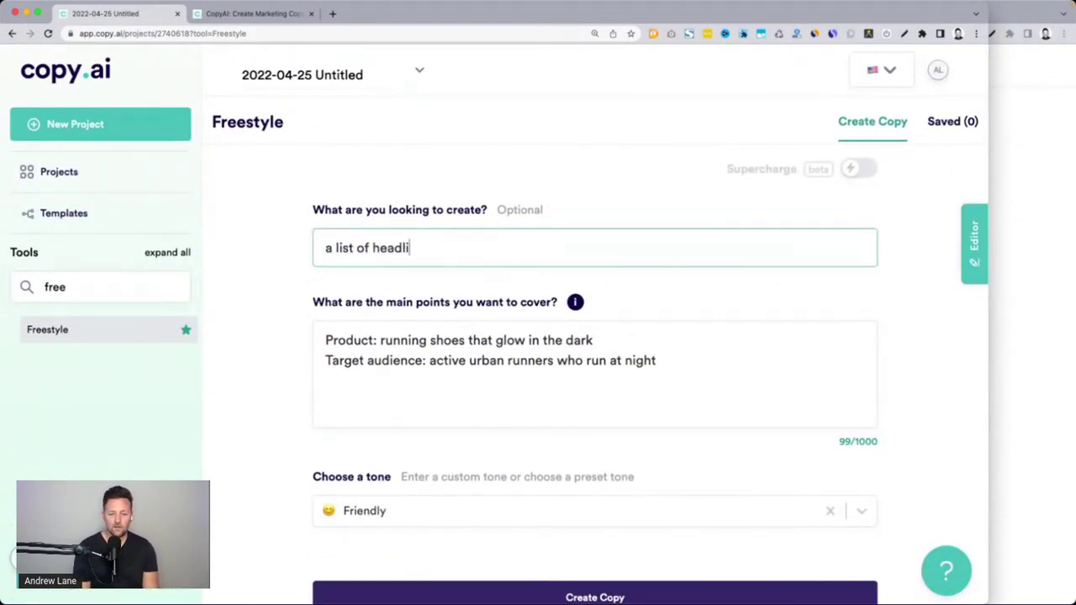
{"action": "type", "text": "ens for my sales page"}
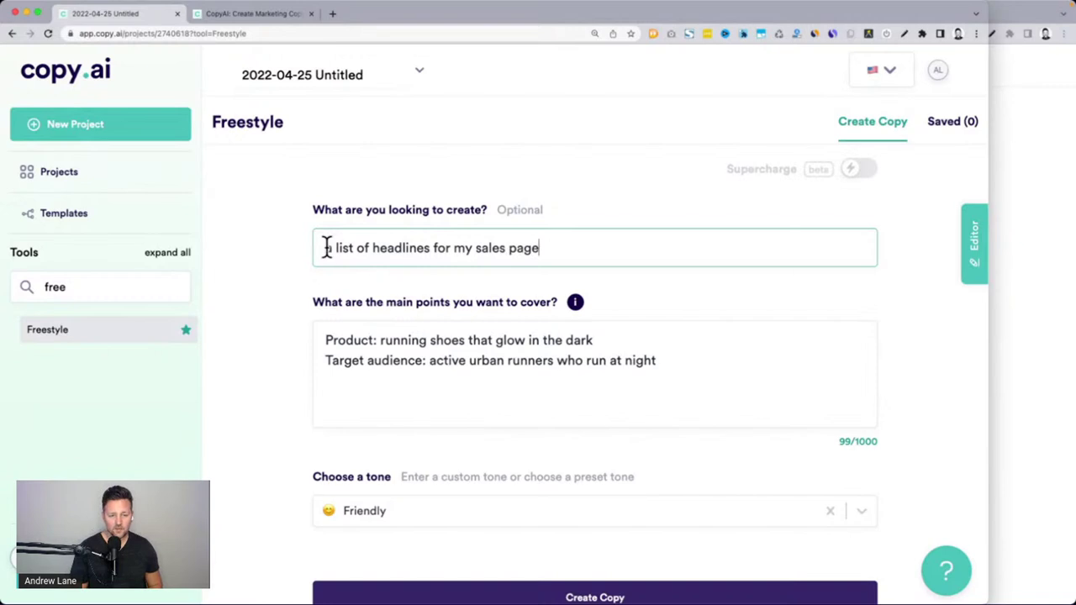
{"action": "left_click_drag", "start_coordinate": [327, 246], "coordinate": [578, 263]}
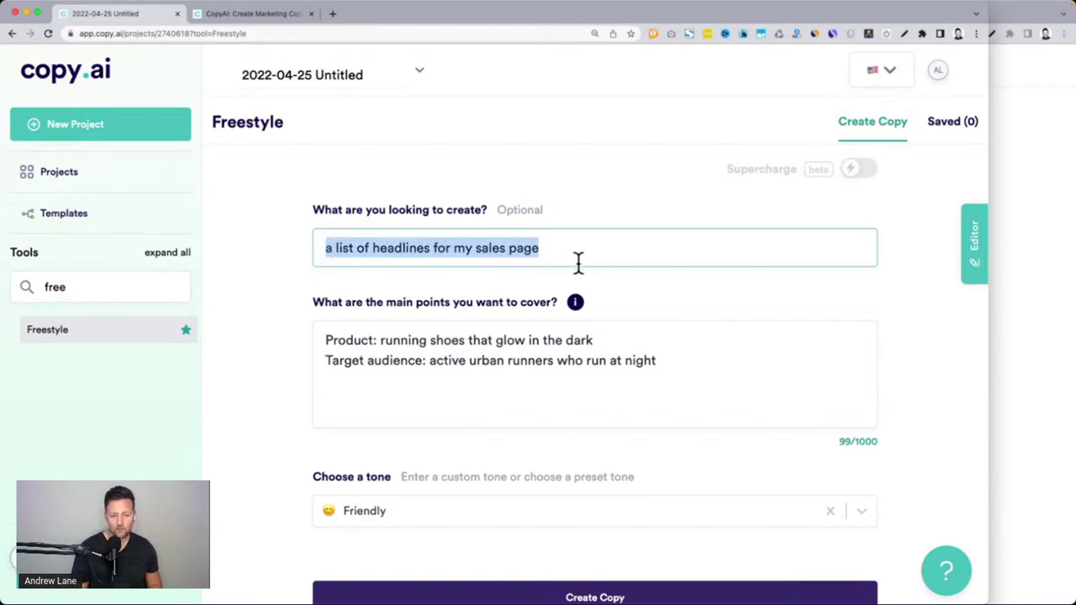
{"action": "left_click", "coordinate": [240, 244]}
{"action": "scroll", "coordinate": [241, 244], "scroll_direction": "down", "scroll_amount": 2}
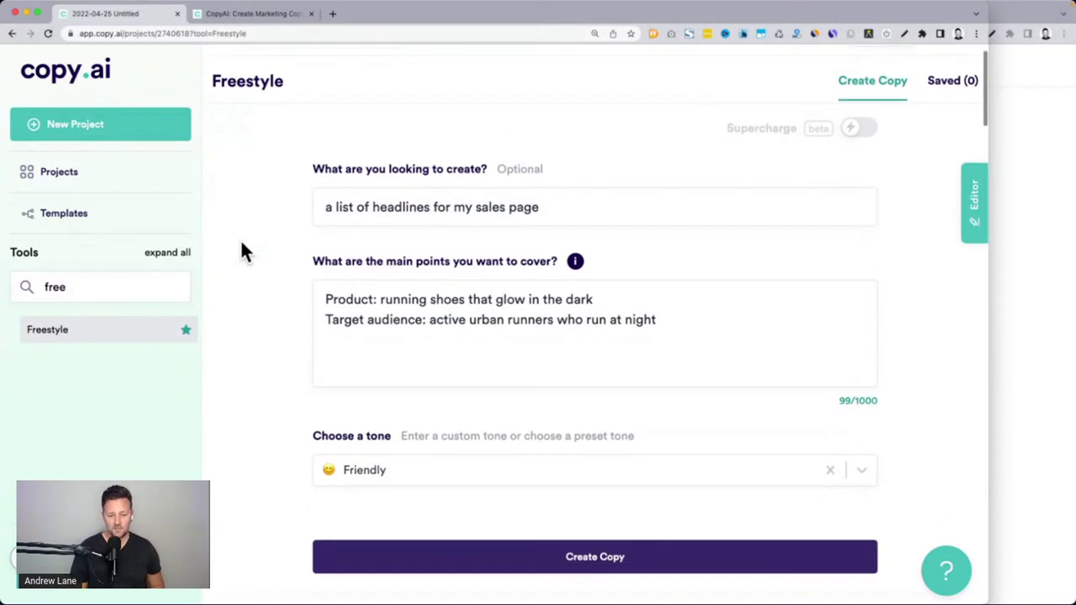
{"action": "left_click_drag", "start_coordinate": [325, 183], "coordinate": [547, 197]}
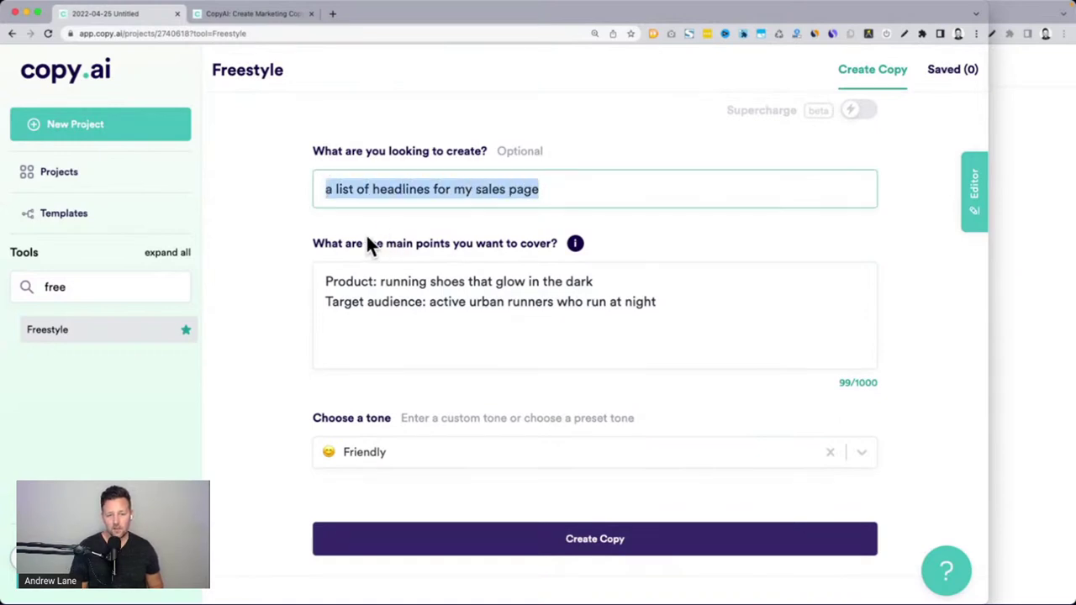
{"action": "left_click_drag", "start_coordinate": [326, 278], "coordinate": [736, 300]}
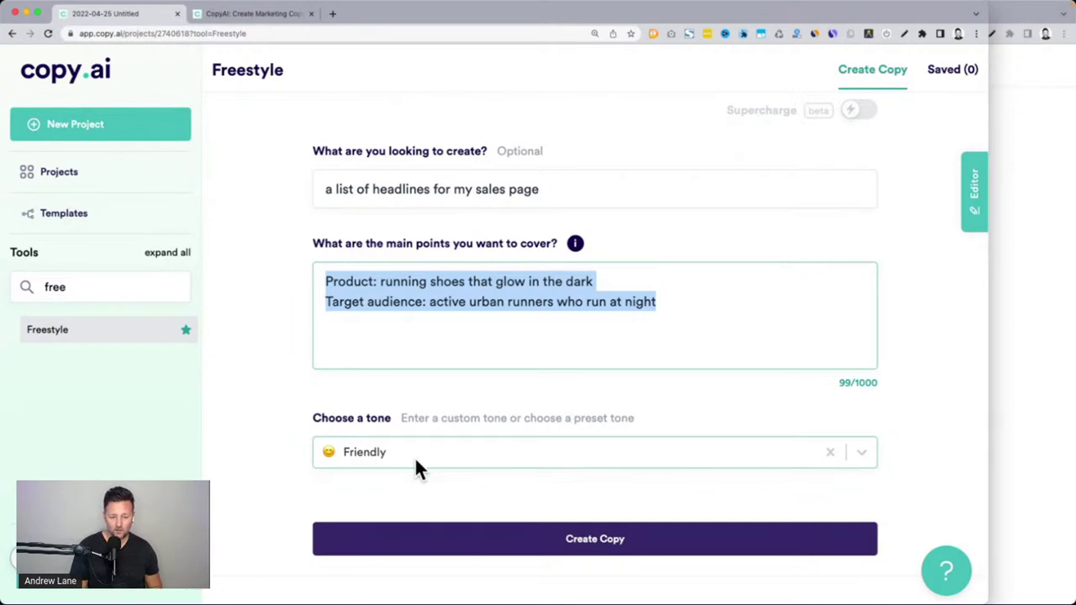
{"action": "left_click", "coordinate": [498, 539]}
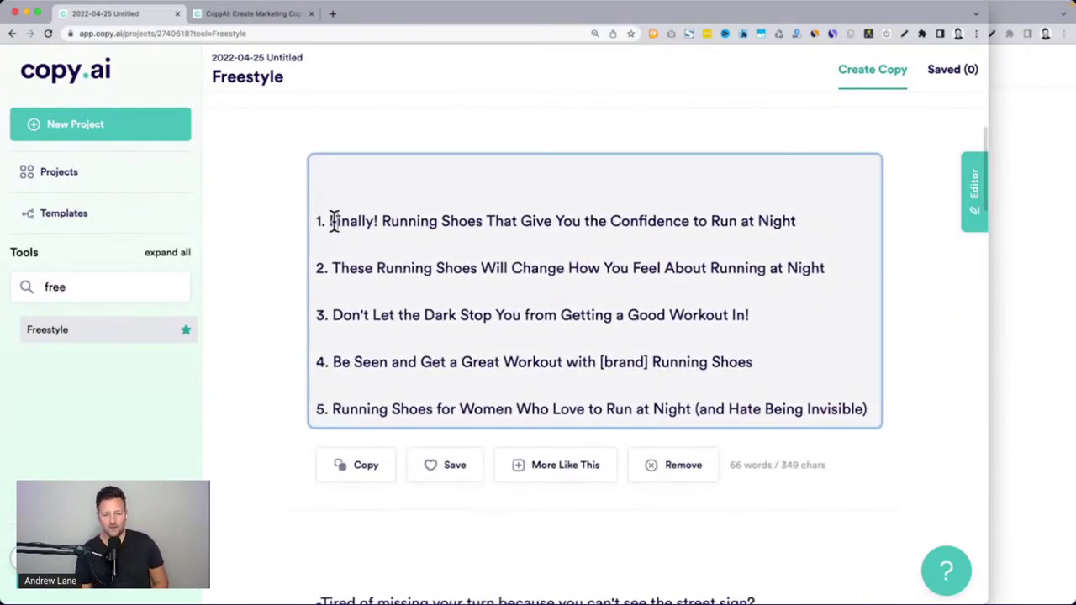
- Read through the generated glow-in-the-dark running shoe headlines
{"action": "left_click_drag", "start_coordinate": [338, 221], "coordinate": [795, 225]}
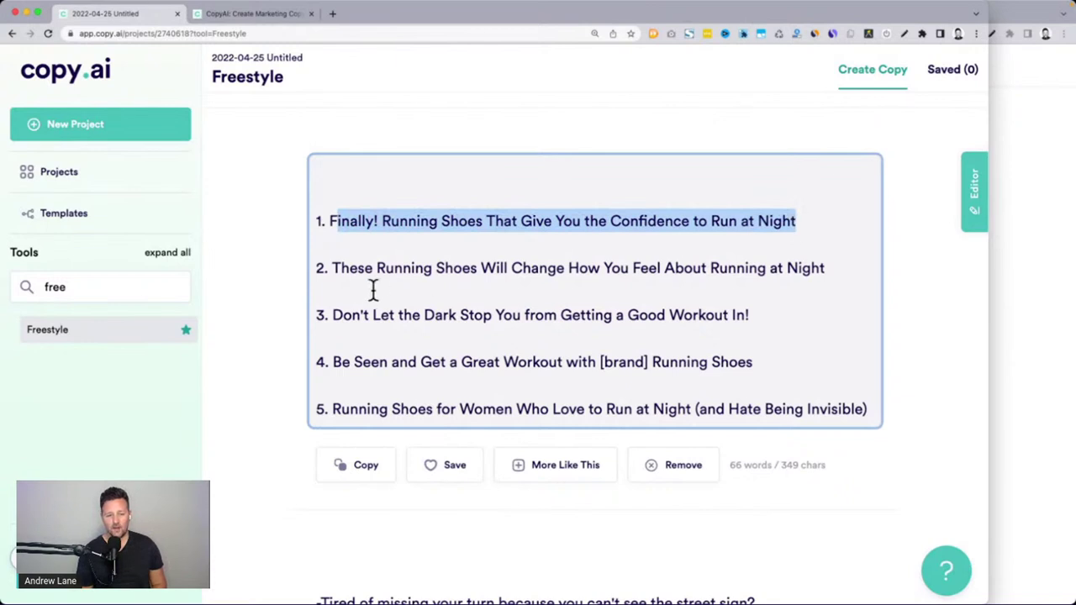
{"action": "left_click_drag", "start_coordinate": [332, 268], "coordinate": [823, 269]}
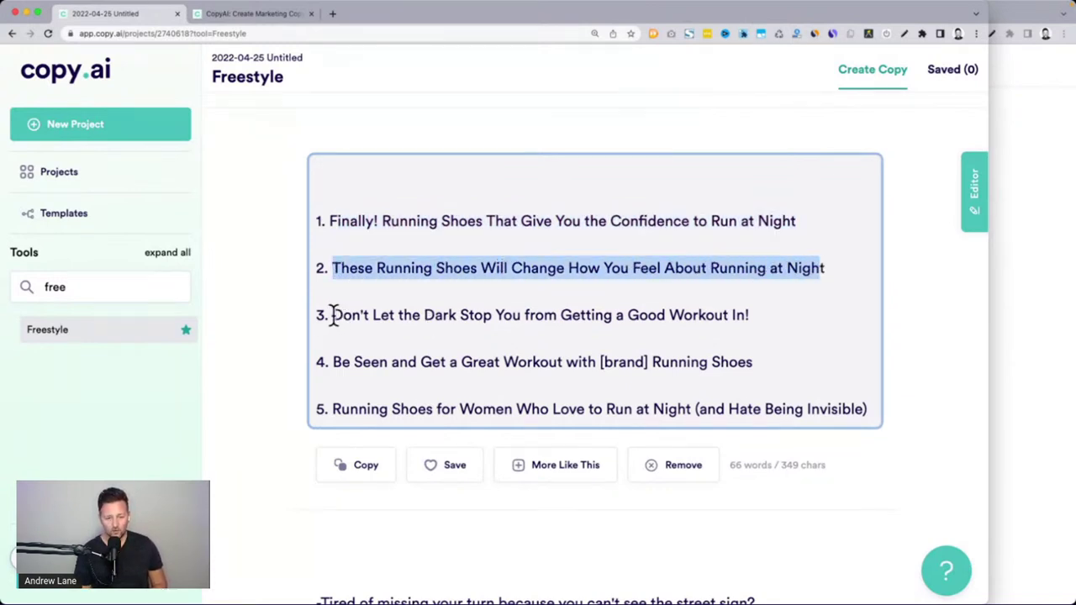
{"action": "left_click_drag", "start_coordinate": [334, 316], "coordinate": [768, 317]}
{"action": "scroll", "coordinate": [768, 316], "scroll_direction": "down", "scroll_amount": 2}
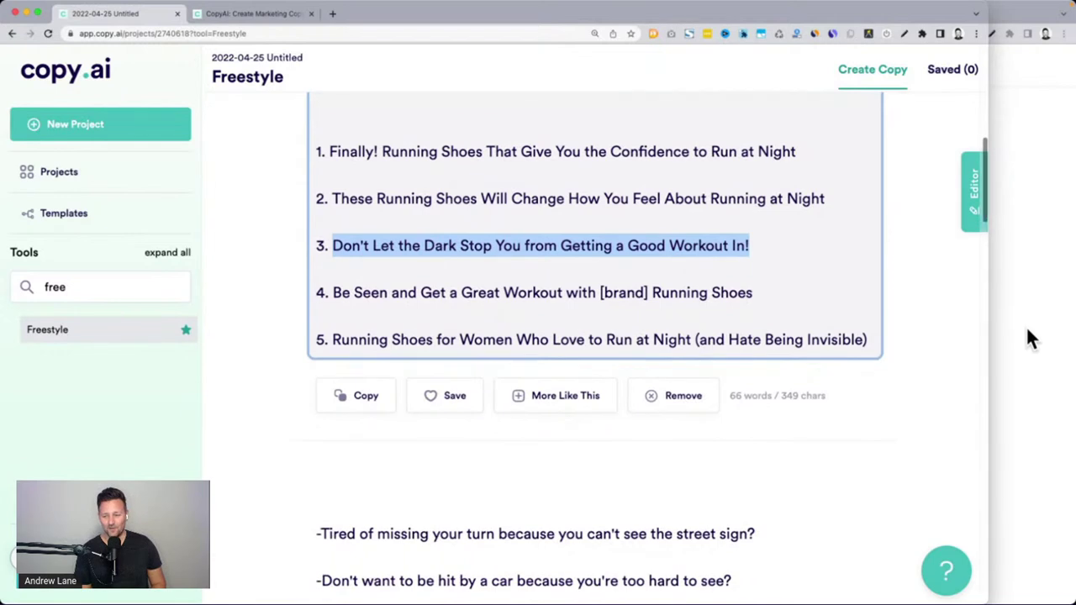
- Compare them with the blog's Benefit headline tip, then review the question-style hooks result
{"action": "left_click", "coordinate": [1027, 333]}
{"action": "left_click_drag", "start_coordinate": [399, 270], "coordinate": [855, 277]}
{"action": "key", "text": "super+grave"}
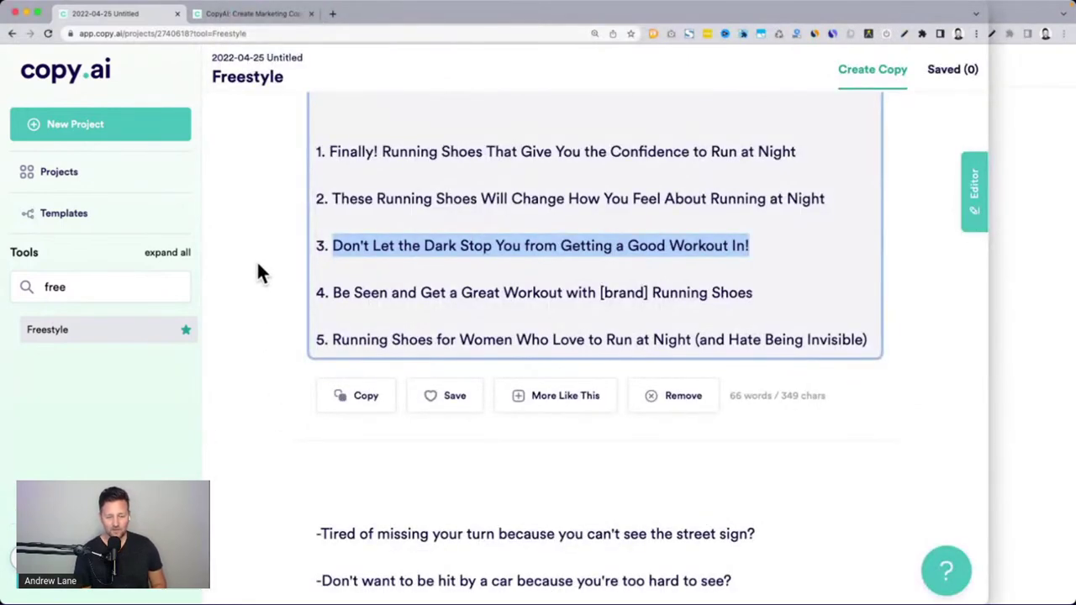
{"action": "scroll", "coordinate": [257, 264], "scroll_direction": "up", "scroll_amount": 1}
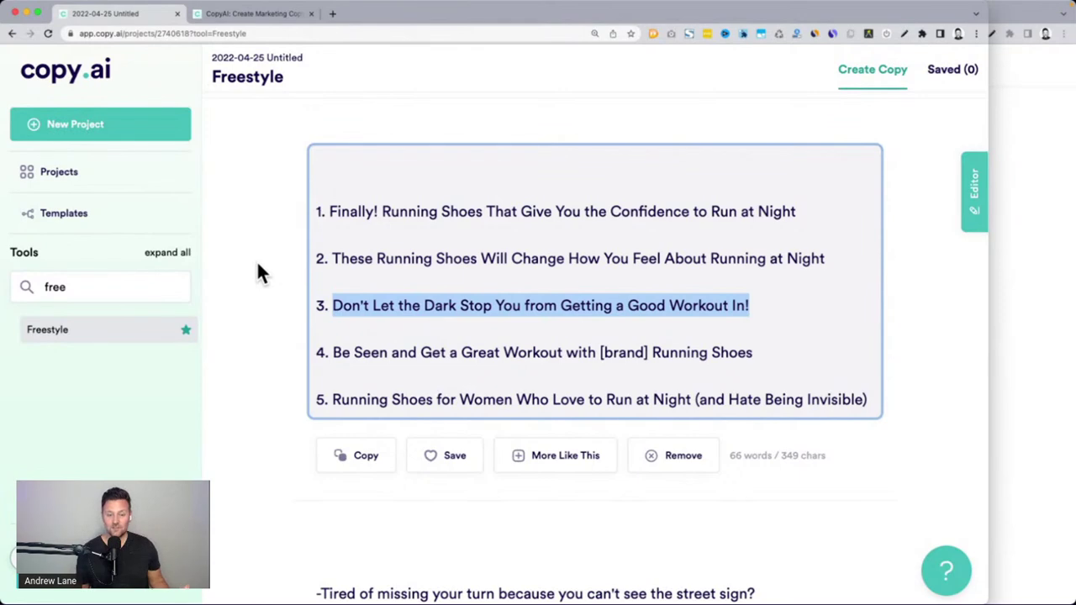
{"action": "scroll", "coordinate": [259, 271], "scroll_direction": "down", "scroll_amount": 5}
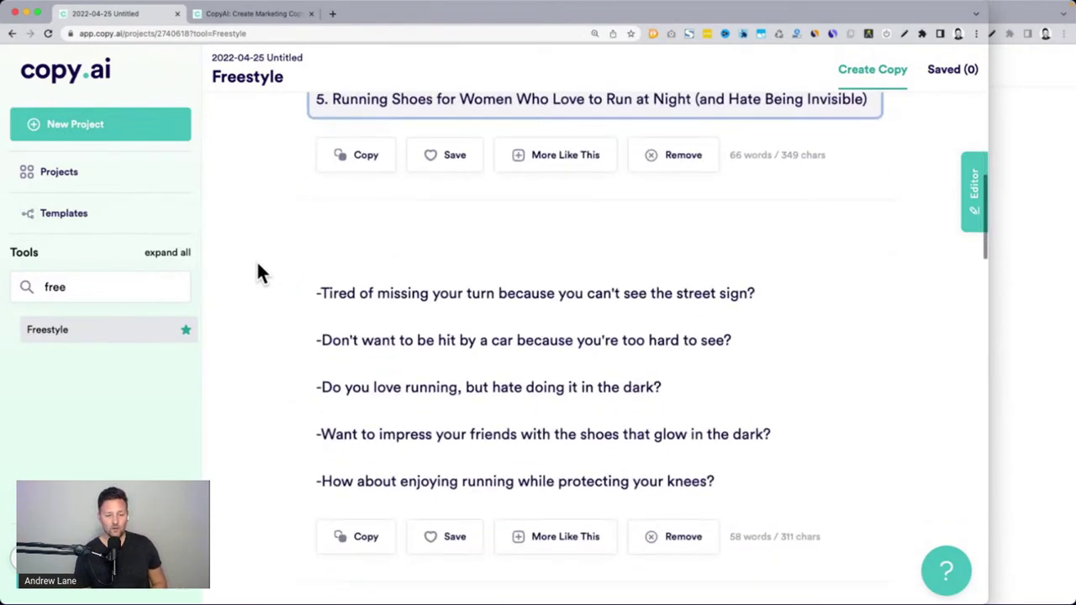
{"action": "left_click_drag", "start_coordinate": [321, 252], "coordinate": [773, 257]}
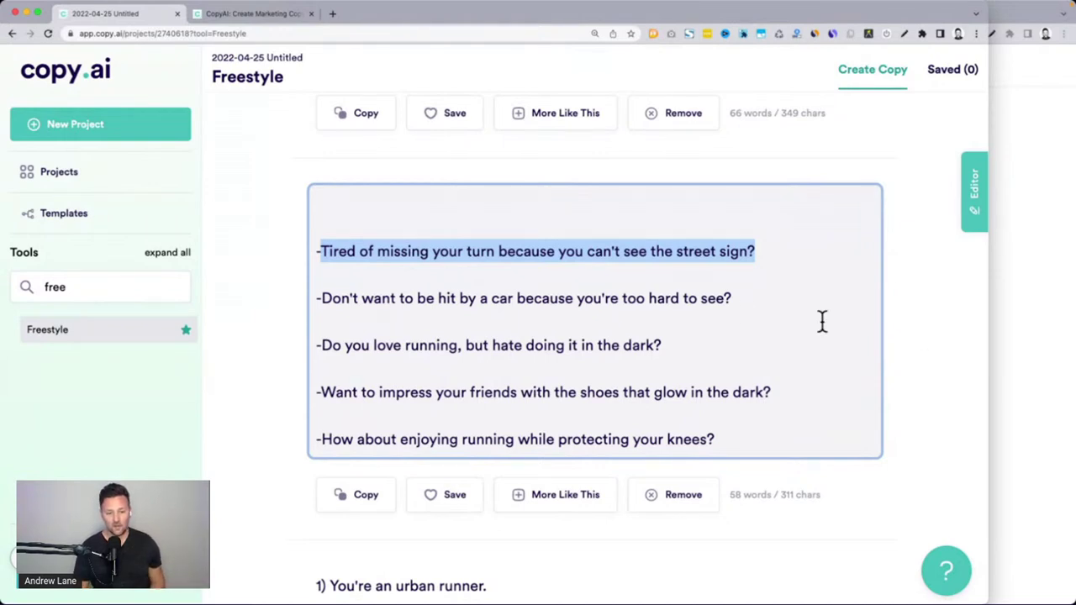
{"action": "left_click_drag", "start_coordinate": [408, 251], "coordinate": [756, 252]}
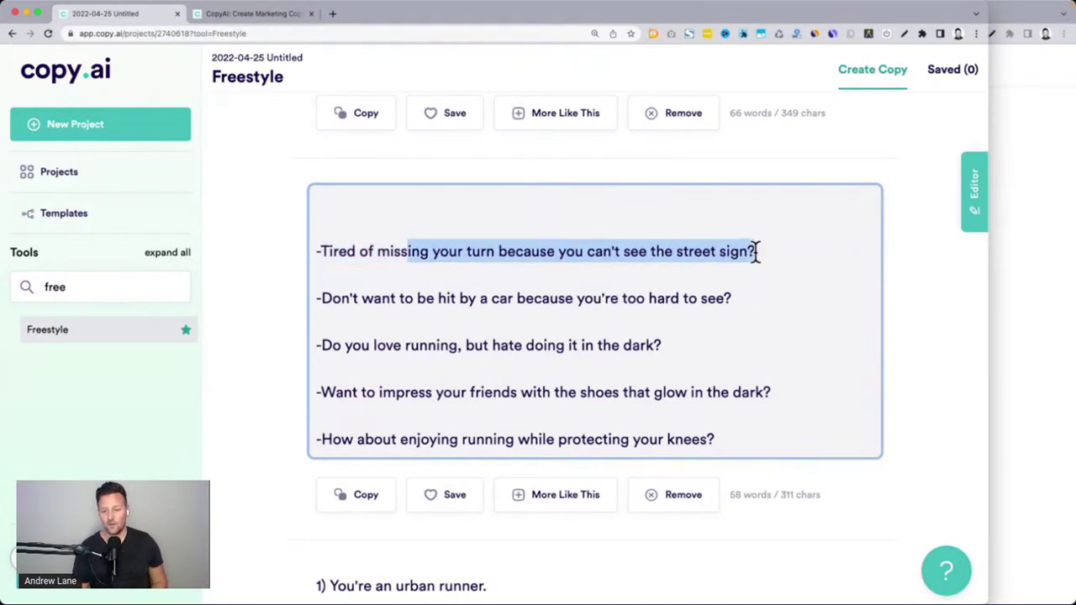
{"action": "left_click", "coordinate": [324, 294]}
{"action": "left_click_drag", "start_coordinate": [320, 296], "coordinate": [795, 307]}
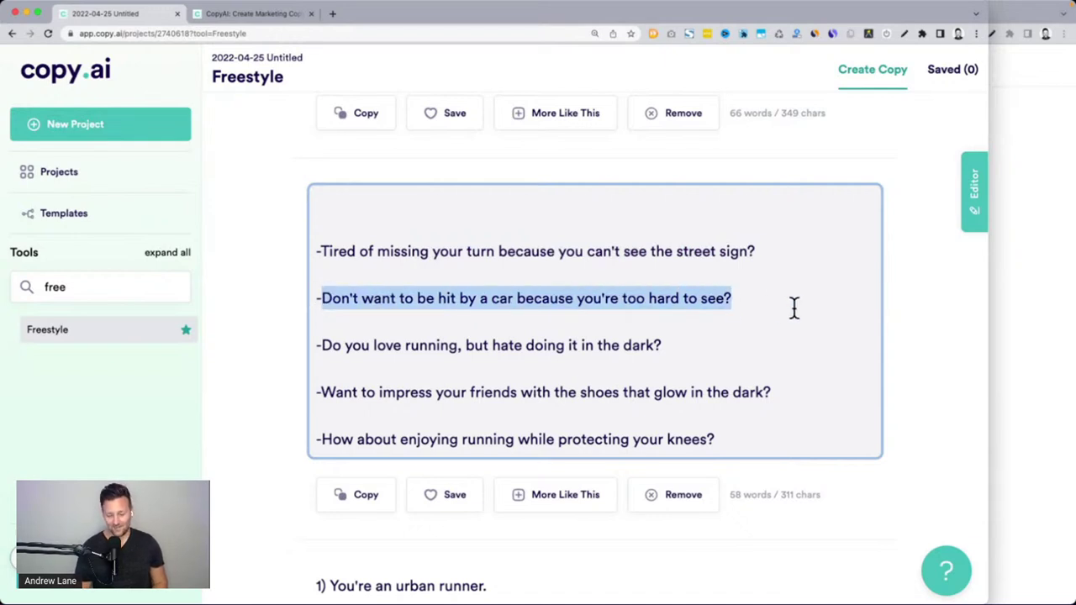
{"action": "left_click_drag", "start_coordinate": [320, 344], "coordinate": [654, 348]}
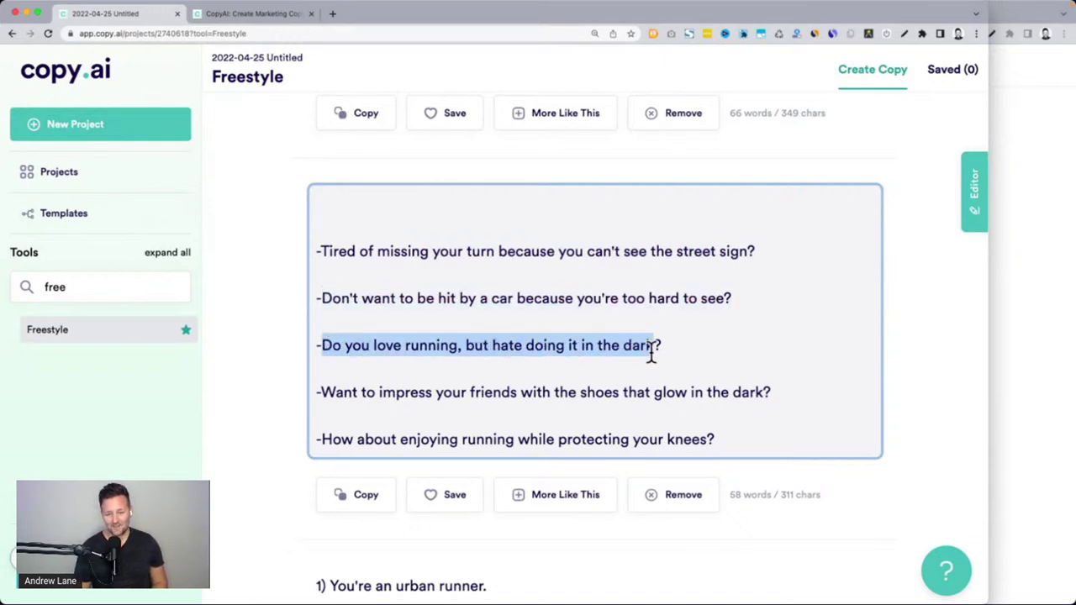
{"action": "left_click_drag", "start_coordinate": [339, 392], "coordinate": [782, 400]}
{"action": "left_click_drag", "start_coordinate": [342, 442], "coordinate": [739, 450]}
{"action": "scroll", "coordinate": [739, 450], "scroll_direction": "down", "scroll_amount": 5}
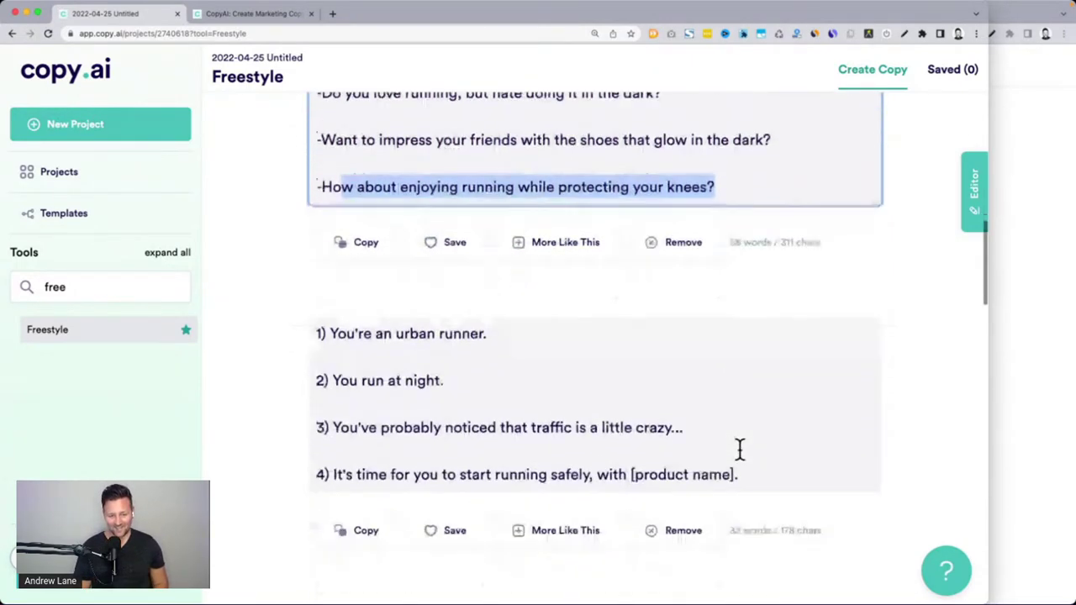
{"action": "scroll", "coordinate": [739, 450], "scroll_direction": "down", "scroll_amount": 6}
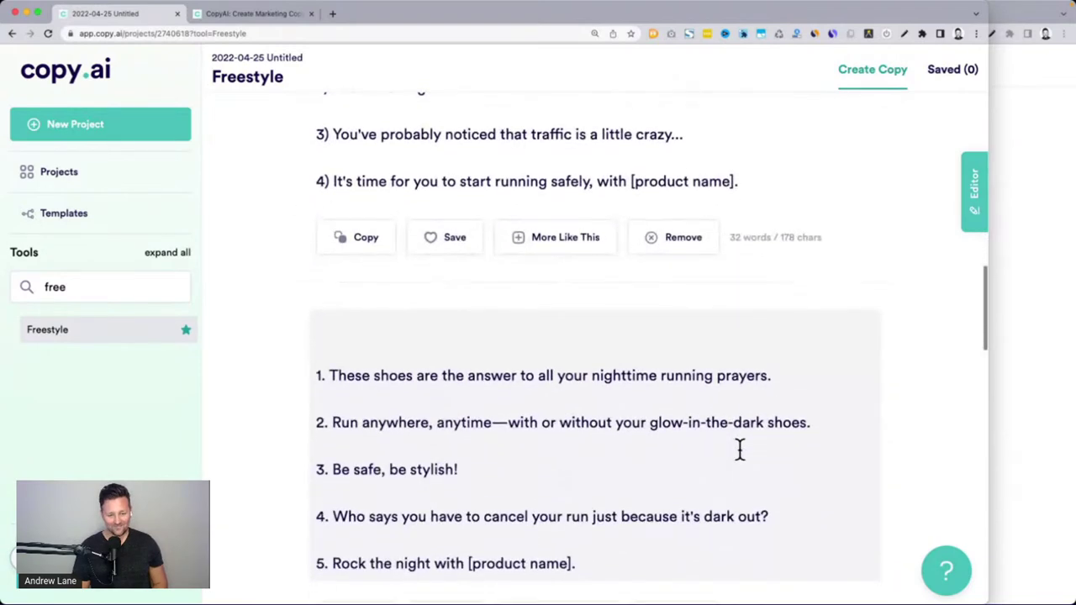
{"action": "left_click_drag", "start_coordinate": [336, 260], "coordinate": [437, 269]}
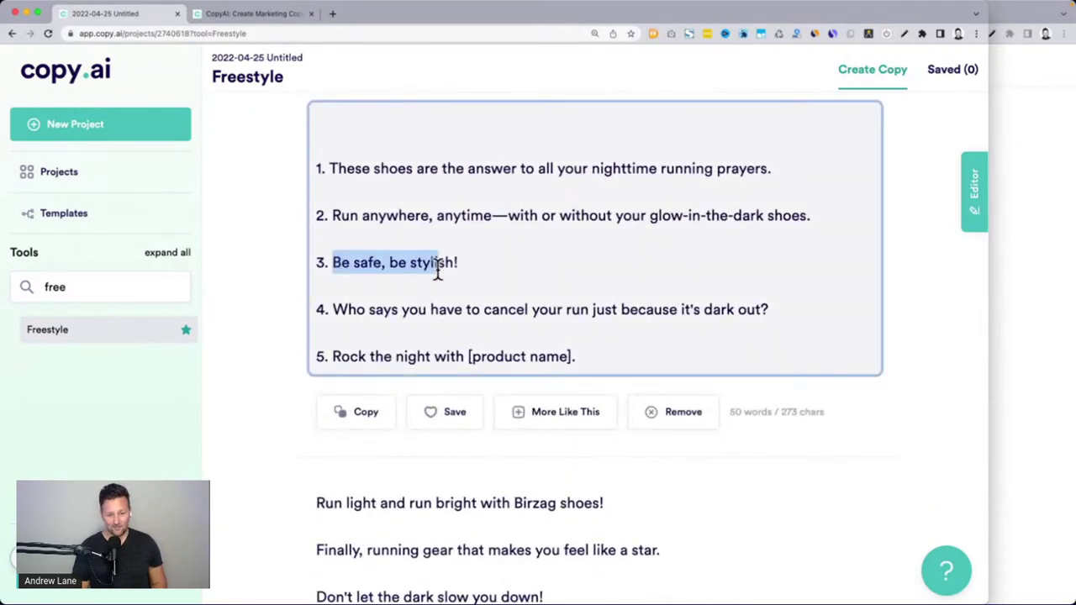
{"action": "left_click", "coordinate": [437, 269]}
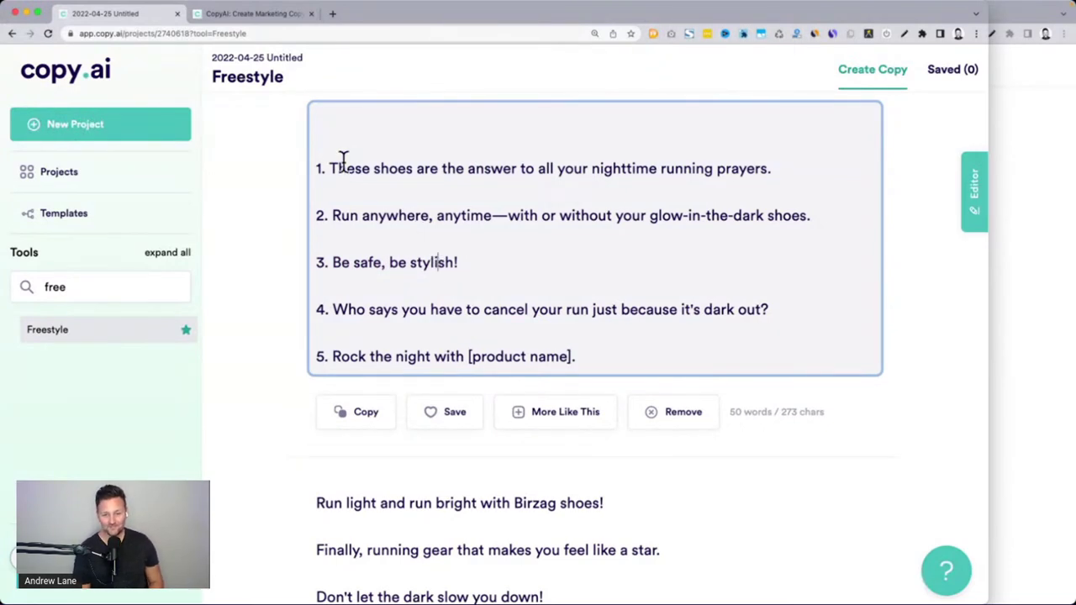
{"action": "scroll", "coordinate": [342, 161], "scroll_direction": "down", "scroll_amount": 1}
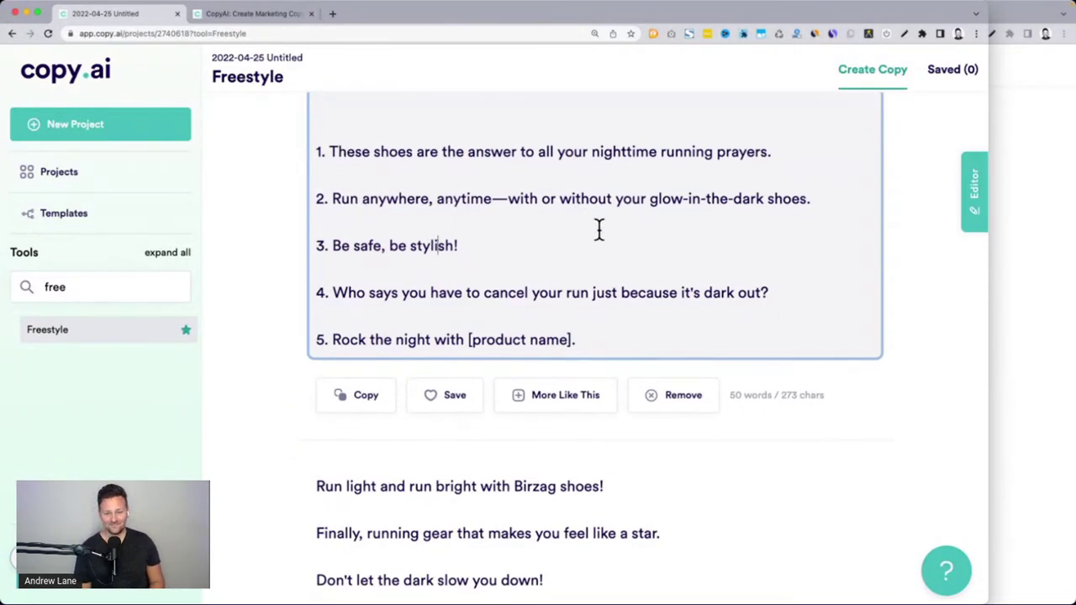
{"action": "scroll", "coordinate": [598, 228], "scroll_direction": "down", "scroll_amount": 5}
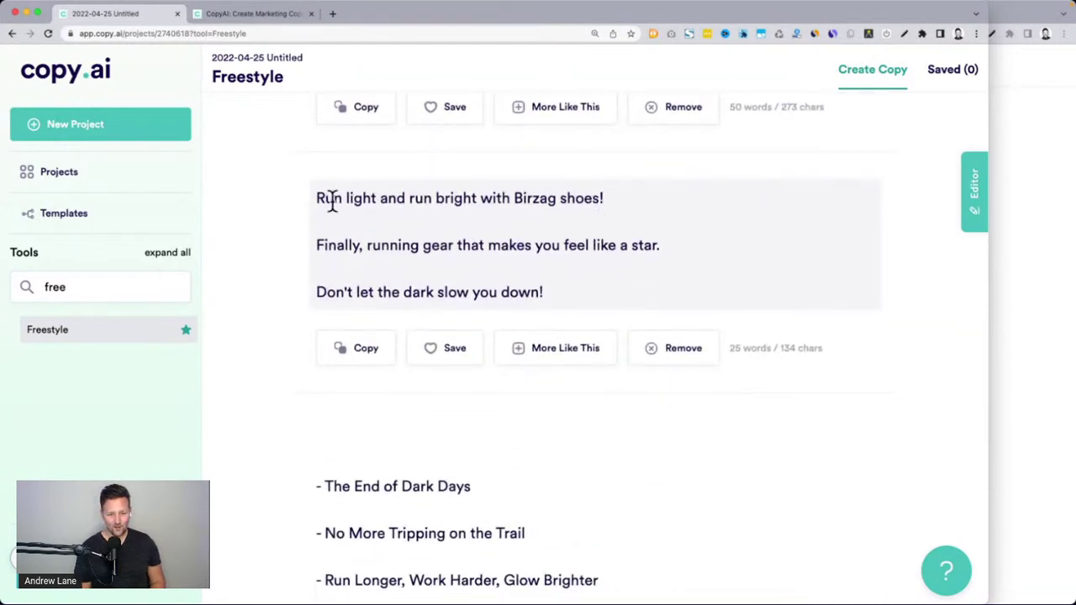
{"action": "left_click_drag", "start_coordinate": [317, 202], "coordinate": [610, 204]}
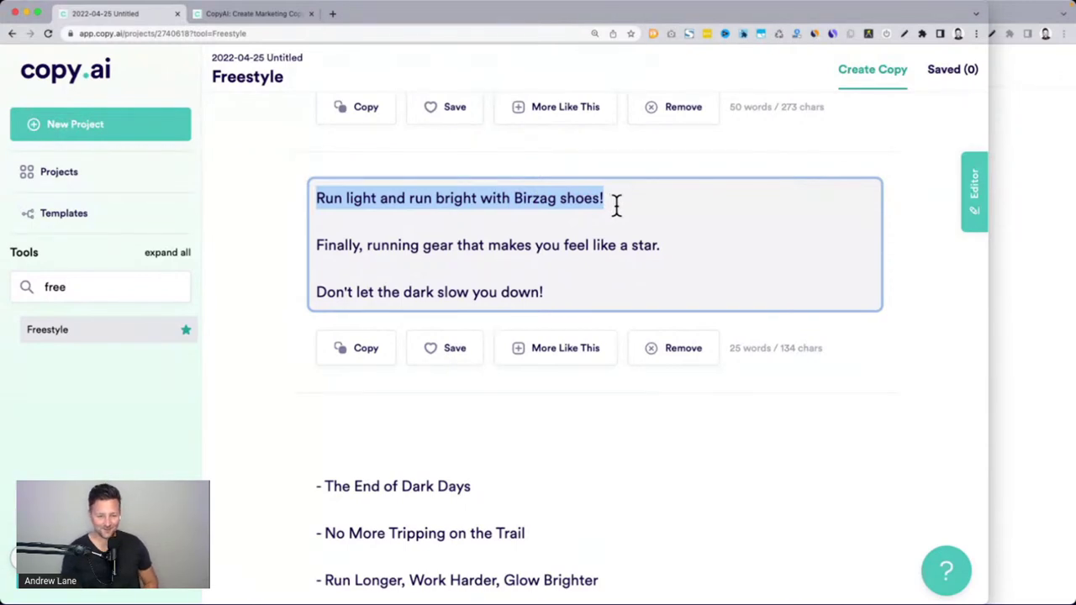
{"action": "key", "text": "super+c"}
{"action": "key", "text": "super+Tab"}
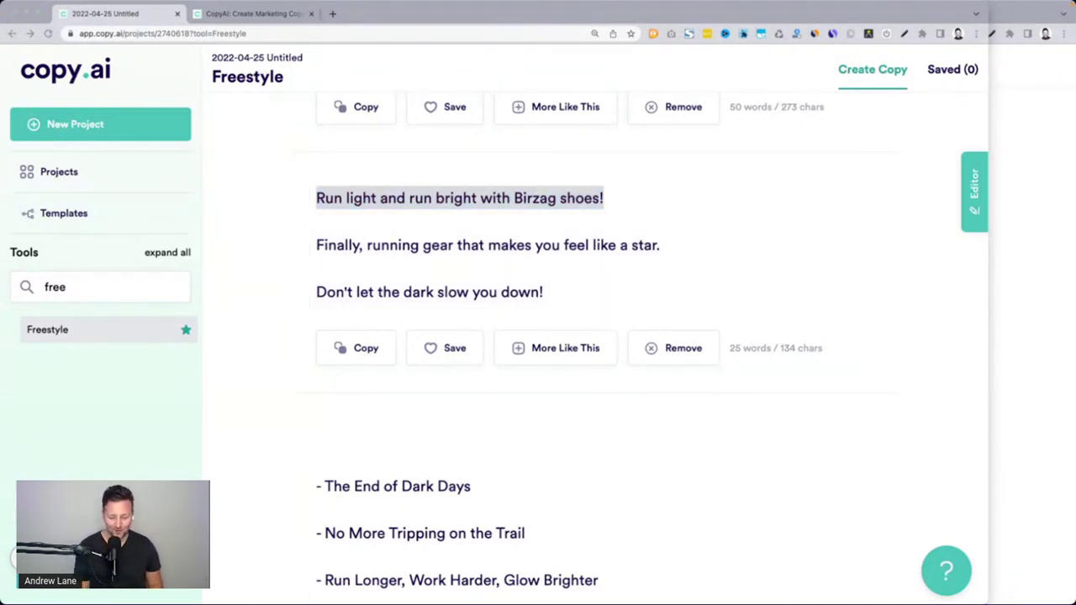
{"action": "scroll", "coordinate": [259, 239], "scroll_direction": "down", "scroll_amount": 5}
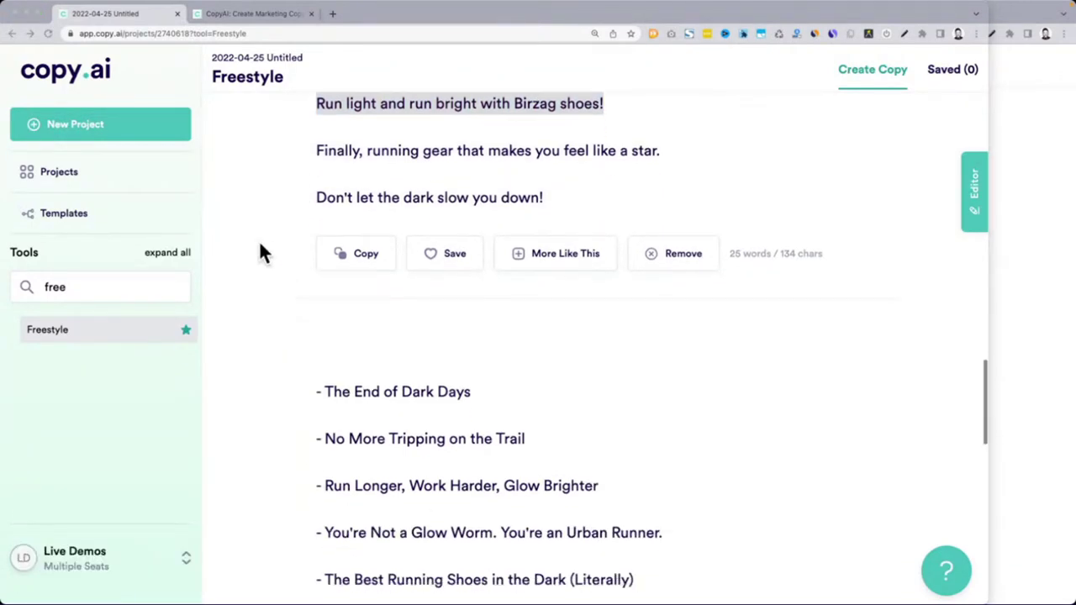
{"action": "scroll", "coordinate": [259, 244], "scroll_direction": "down", "scroll_amount": 1}
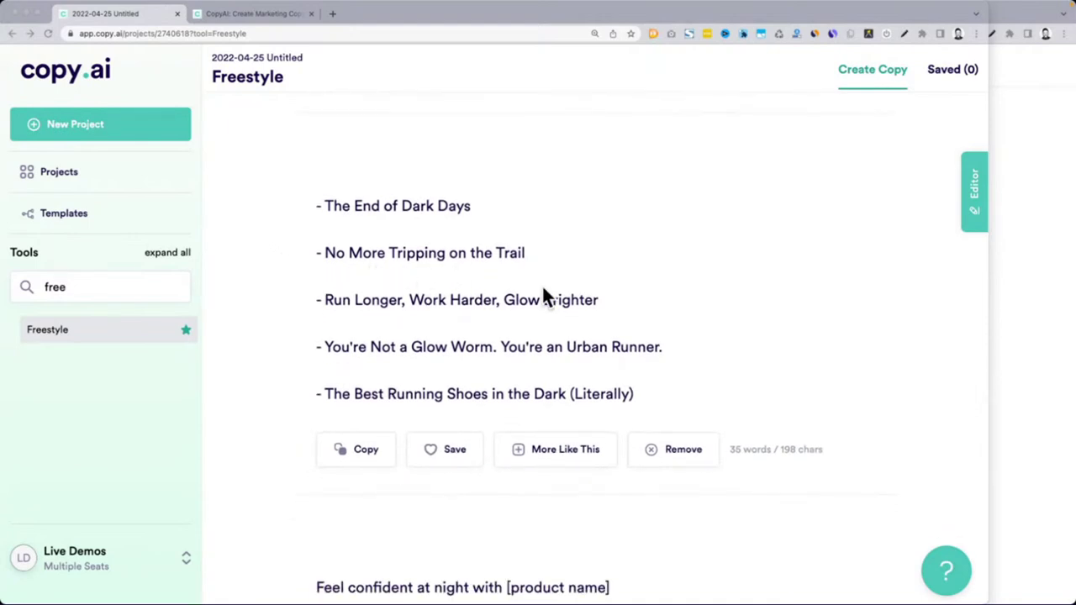
{"action": "scroll", "coordinate": [542, 290], "scroll_direction": "down", "scroll_amount": 7}
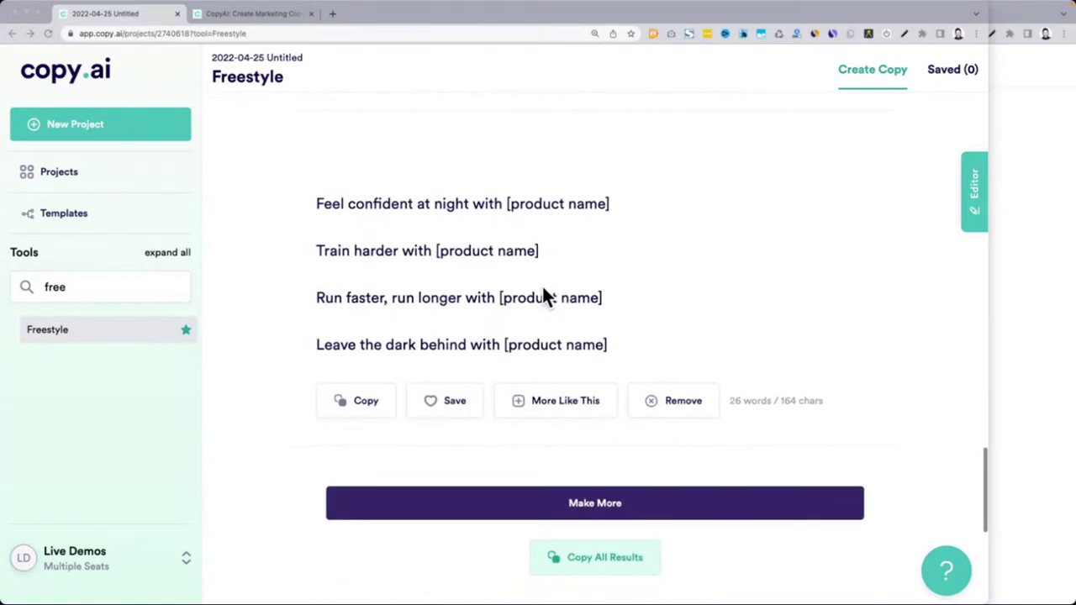
- Change the request to 'a list of questions to engage the reader' and generate copy
{"action": "scroll", "coordinate": [542, 284], "scroll_direction": "up", "scroll_amount": 15}
{"action": "left_click", "coordinate": [372, 249]}
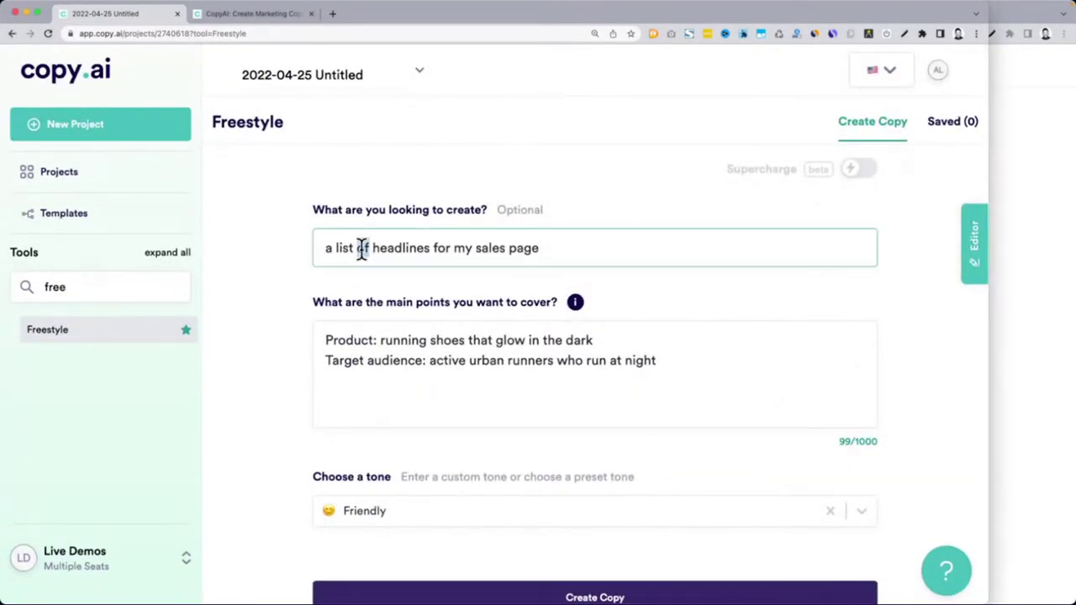
{"action": "key", "text": "shift+super+Right"}
{"action": "type", "text": "questions to engage the reader"}
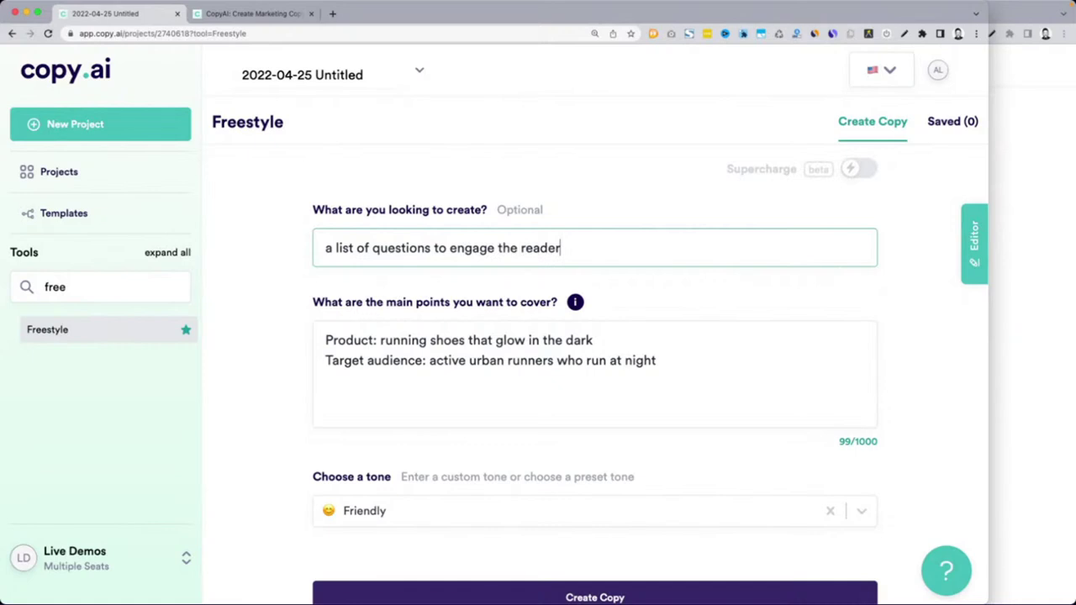
{"action": "left_click", "coordinate": [1073, 336]}
{"action": "left_click_drag", "start_coordinate": [396, 215], "coordinate": [479, 215]}
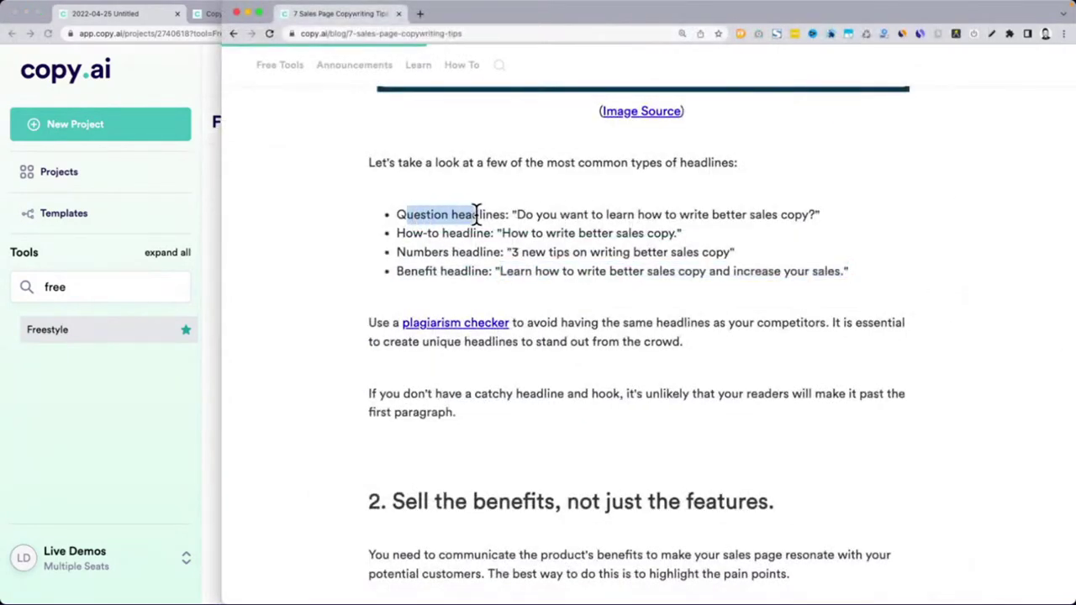
{"action": "left_click", "coordinate": [121, 446]}
{"action": "scroll", "coordinate": [409, 538], "scroll_direction": "down", "scroll_amount": 3}
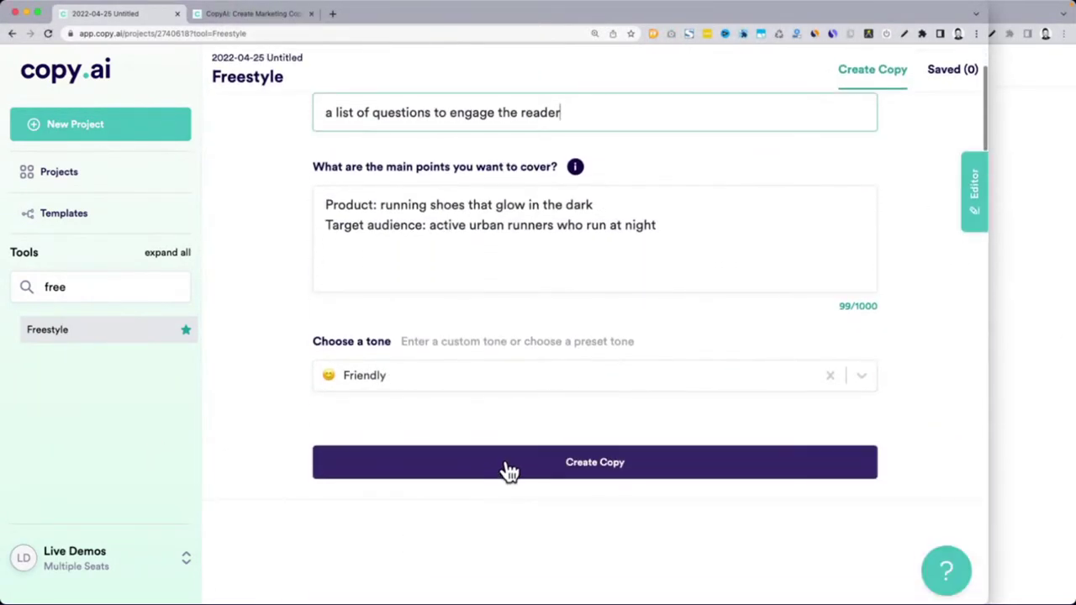
{"action": "left_click", "coordinate": [507, 467]}
{"action": "scroll", "coordinate": [506, 464], "scroll_direction": "up", "scroll_amount": 1}
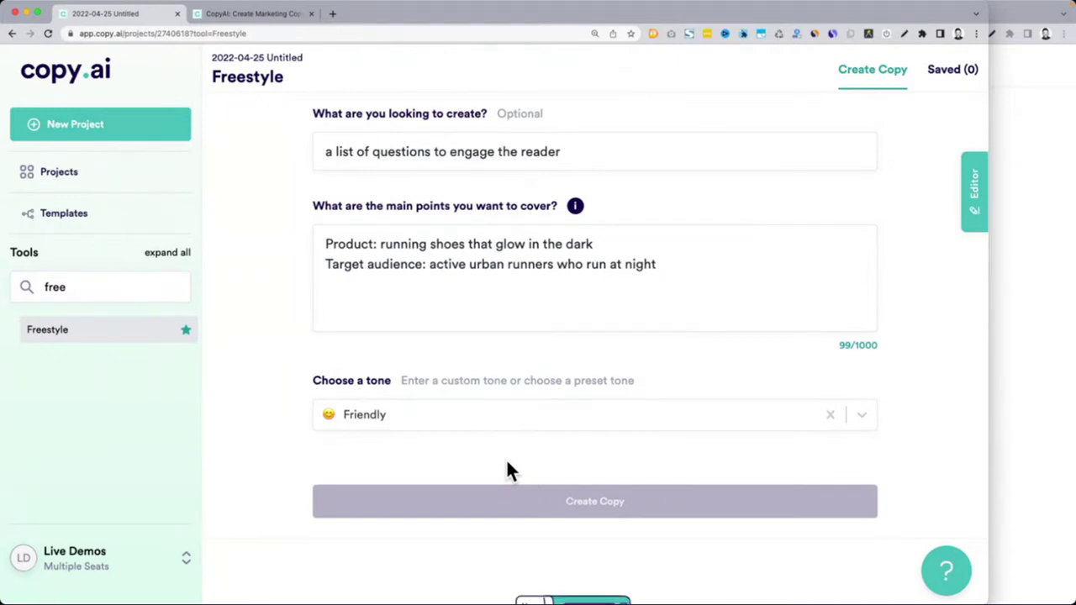
- Add a 'product details' line with two empty bullets below the audience line
{"action": "left_click", "coordinate": [367, 252]}
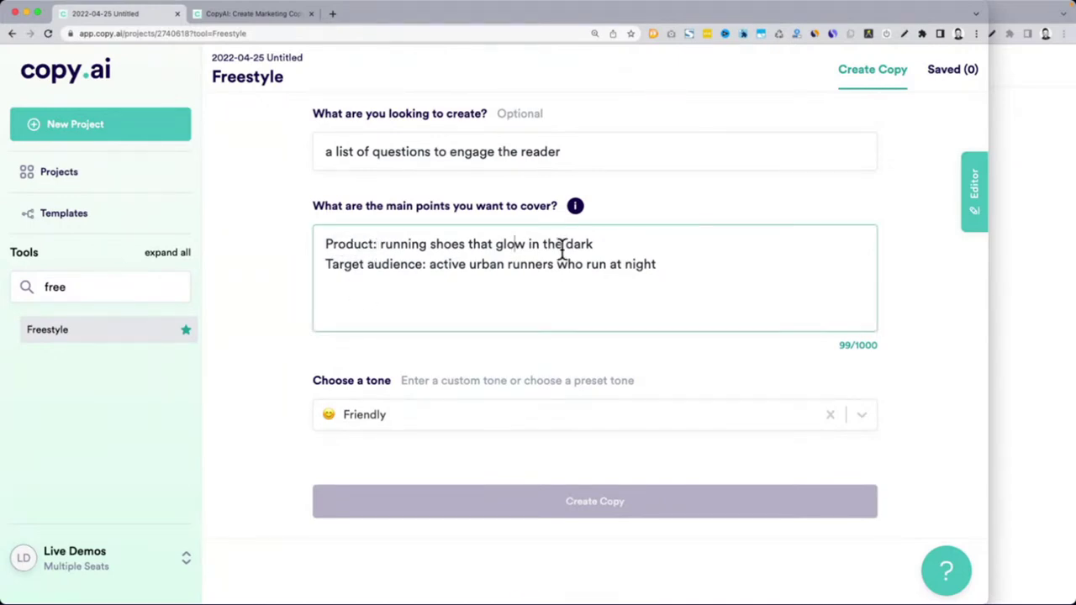
{"action": "left_click", "coordinate": [592, 245]}
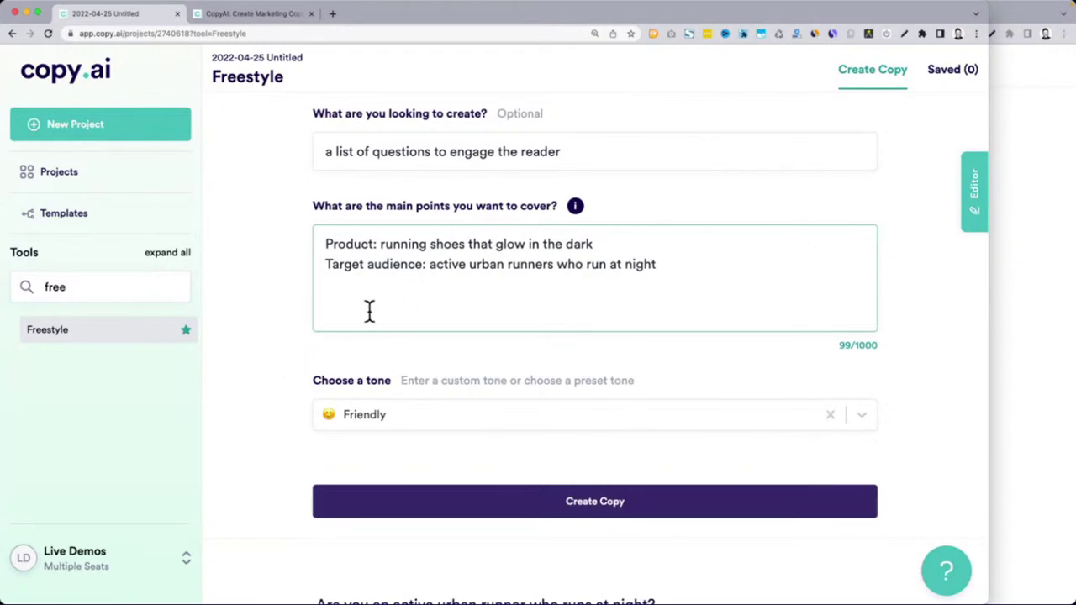
{"action": "left_click", "coordinate": [689, 272]}
{"action": "key", "text": "Return"}
{"action": "type", "text": "produc"}
{"action": "key", "text": "BackSpace"}
{"action": "type", "text": "uct deails"}
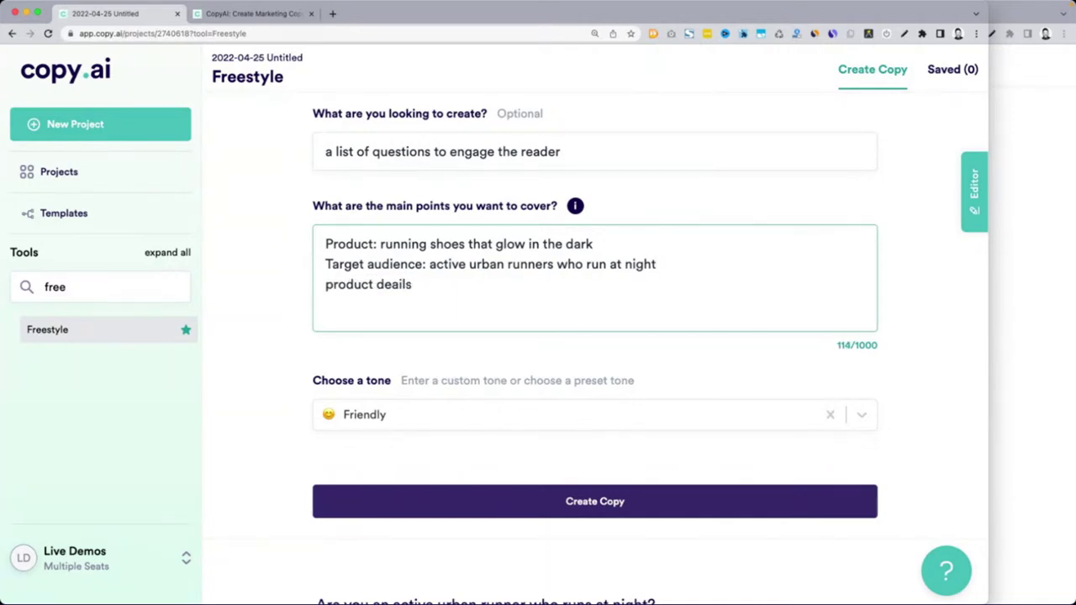
{"action": "type", "text": "ails"}
{"action": "key", "text": "Return"}
{"action": "type", "text": "-"}
{"action": "key", "text": "Return"}
{"action": "type", "text": "-"}
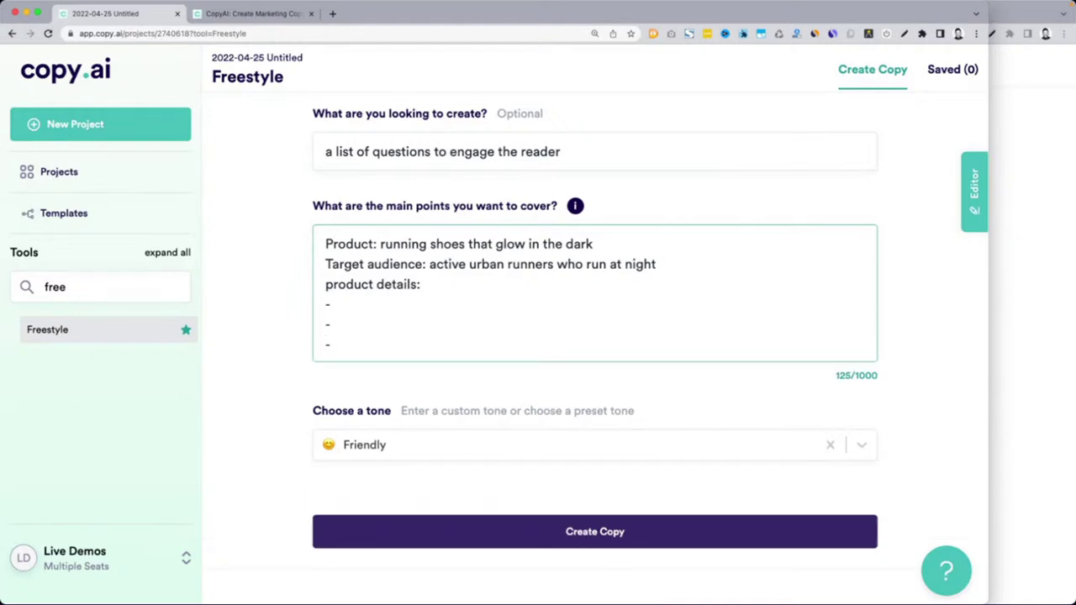
- Delete the product details block and scroll down to the new question results
{"action": "left_click", "coordinate": [327, 284], "text": "shift"}
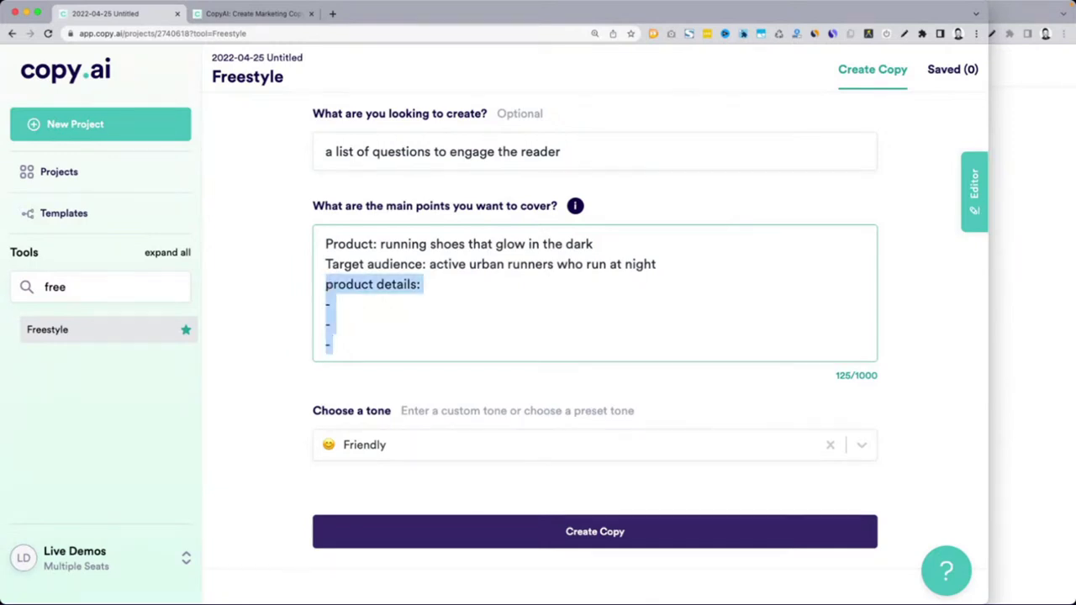
{"action": "key", "text": "BackSpace"}
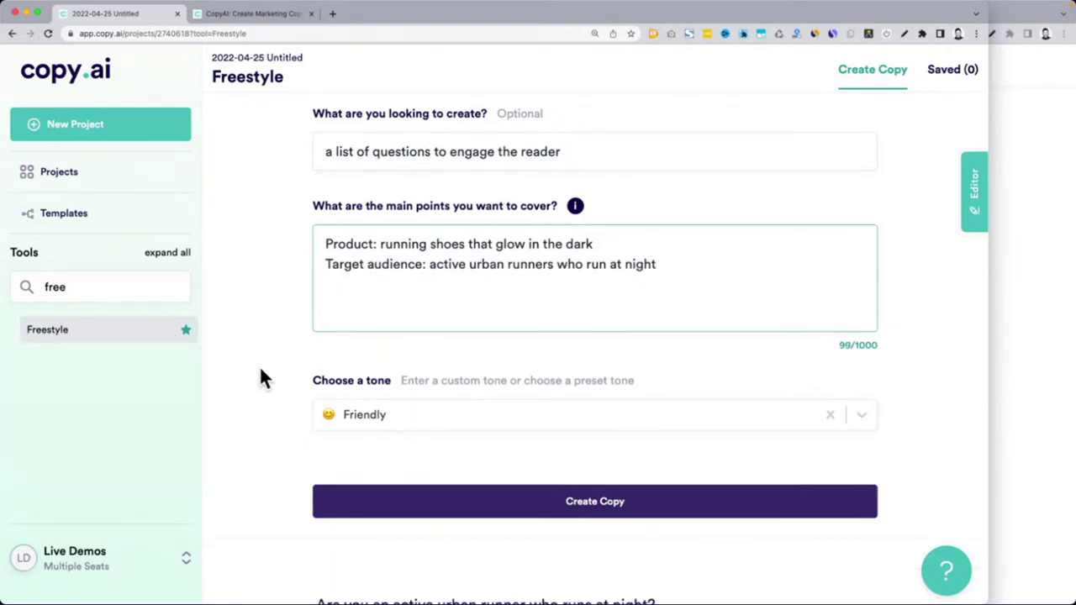
{"action": "scroll", "coordinate": [282, 370], "scroll_direction": "down", "scroll_amount": 5}
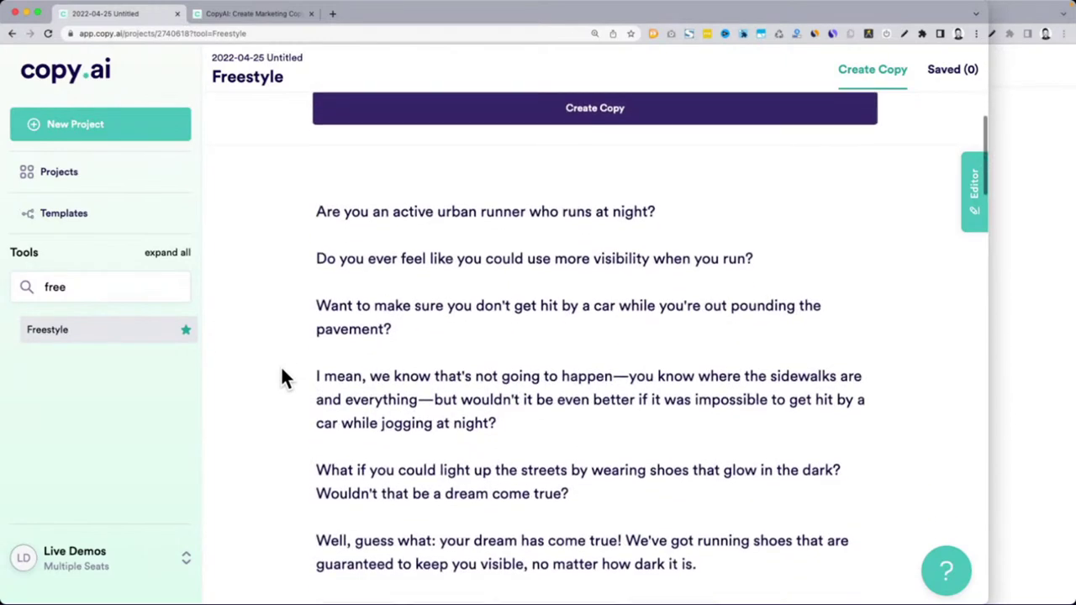
{"action": "left_click", "coordinate": [367, 164]}
{"action": "left_click_drag", "start_coordinate": [370, 164], "coordinate": [701, 171]}
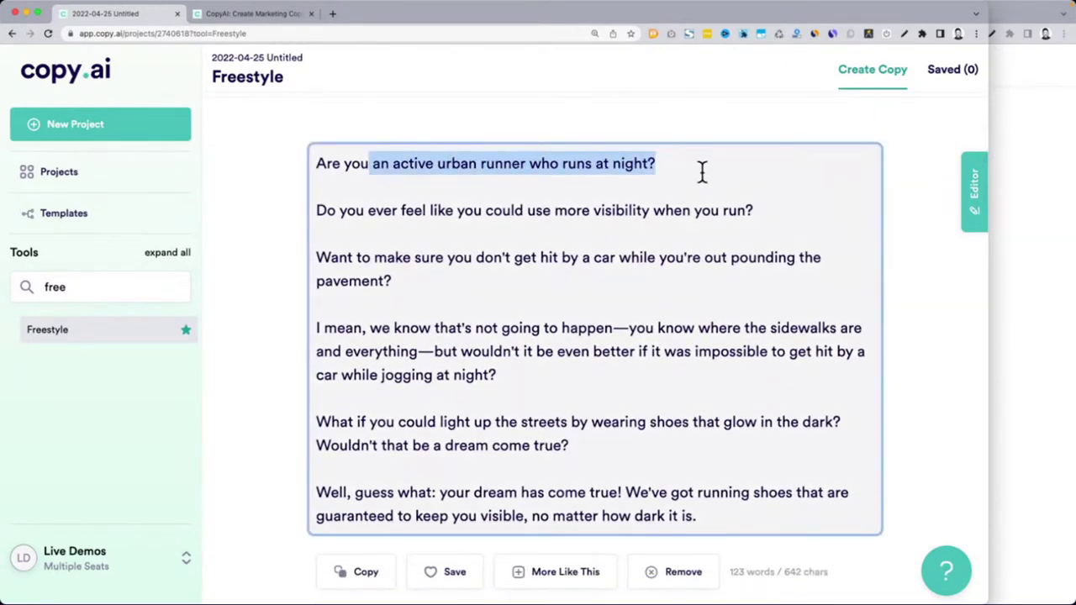
{"action": "left_click_drag", "start_coordinate": [327, 210], "coordinate": [772, 216]}
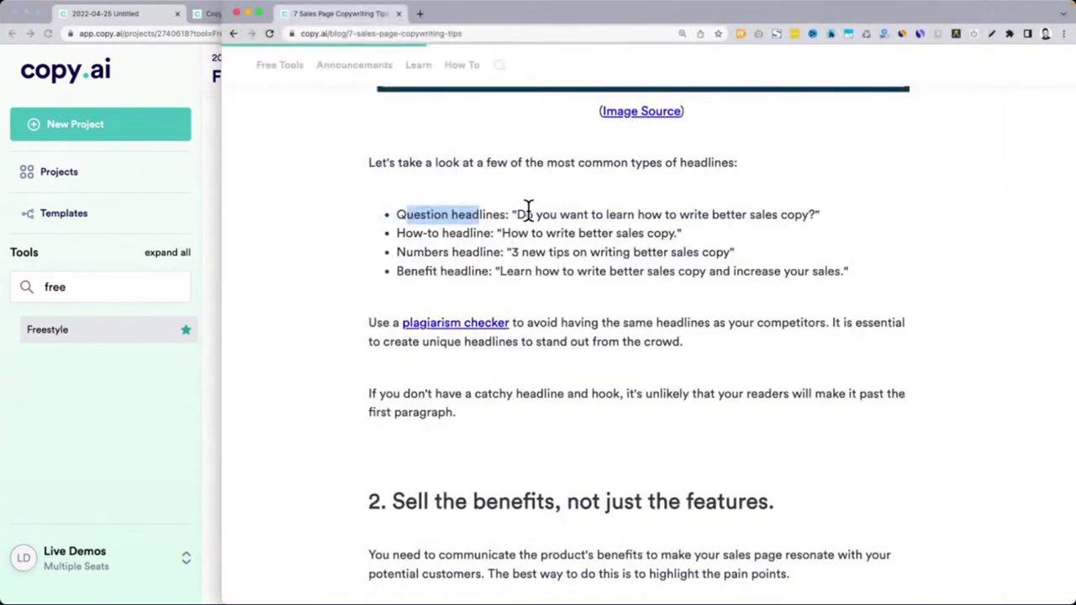
{"action": "left_click_drag", "start_coordinate": [527, 210], "coordinate": [812, 210]}
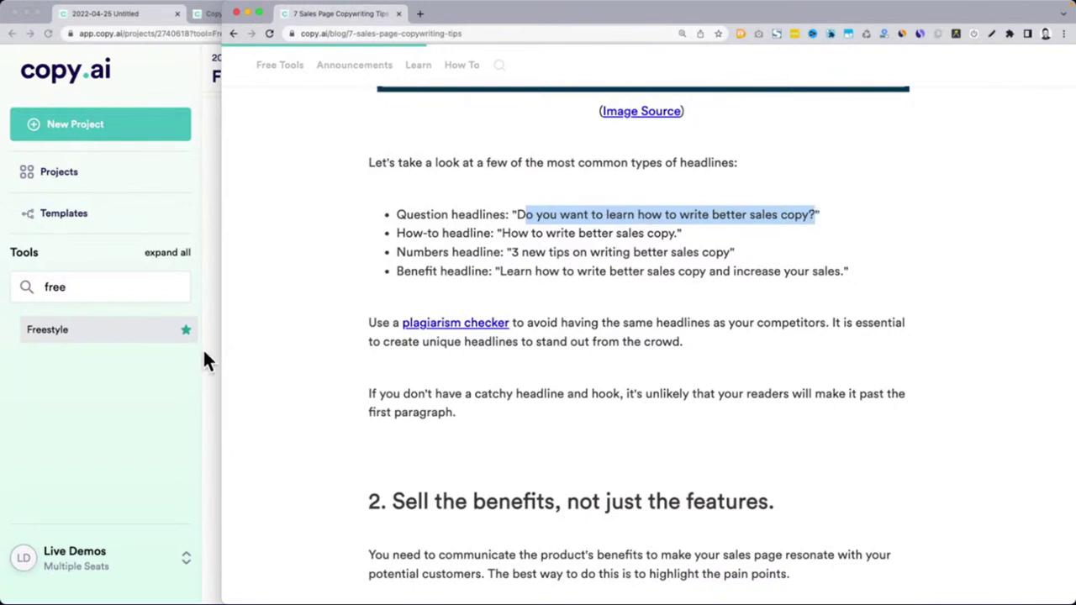
{"action": "left_click", "coordinate": [199, 413]}
{"action": "left_click", "coordinate": [313, 259]}
{"action": "left_click_drag", "start_coordinate": [312, 259], "coordinate": [540, 261]}
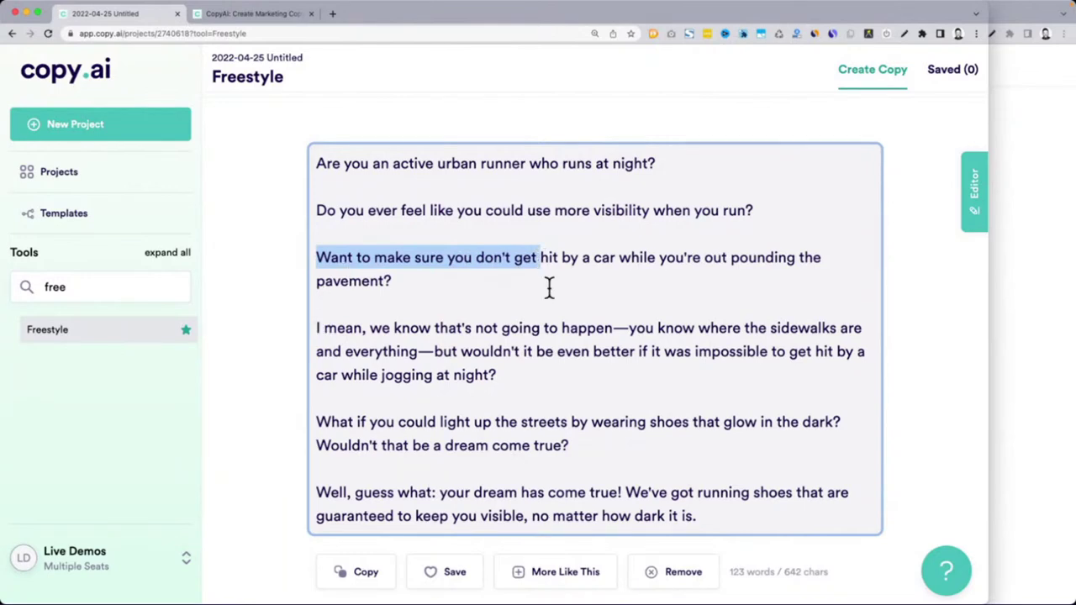
{"action": "left_click", "coordinate": [449, 291]}
{"action": "left_click_drag", "start_coordinate": [318, 269], "coordinate": [473, 284]}
{"action": "scroll", "coordinate": [403, 288], "scroll_direction": "down", "scroll_amount": 2}
{"action": "scroll", "coordinate": [403, 288], "scroll_direction": "down", "scroll_amount": 1}
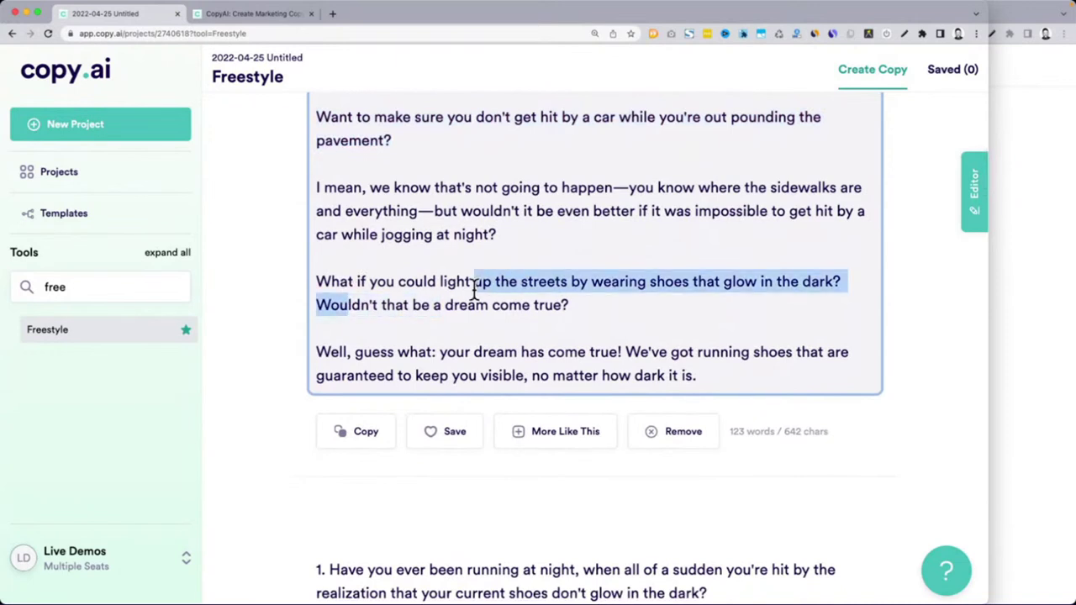
{"action": "left_click", "coordinate": [546, 288]}
{"action": "left_click_drag", "start_coordinate": [590, 284], "coordinate": [832, 286]}
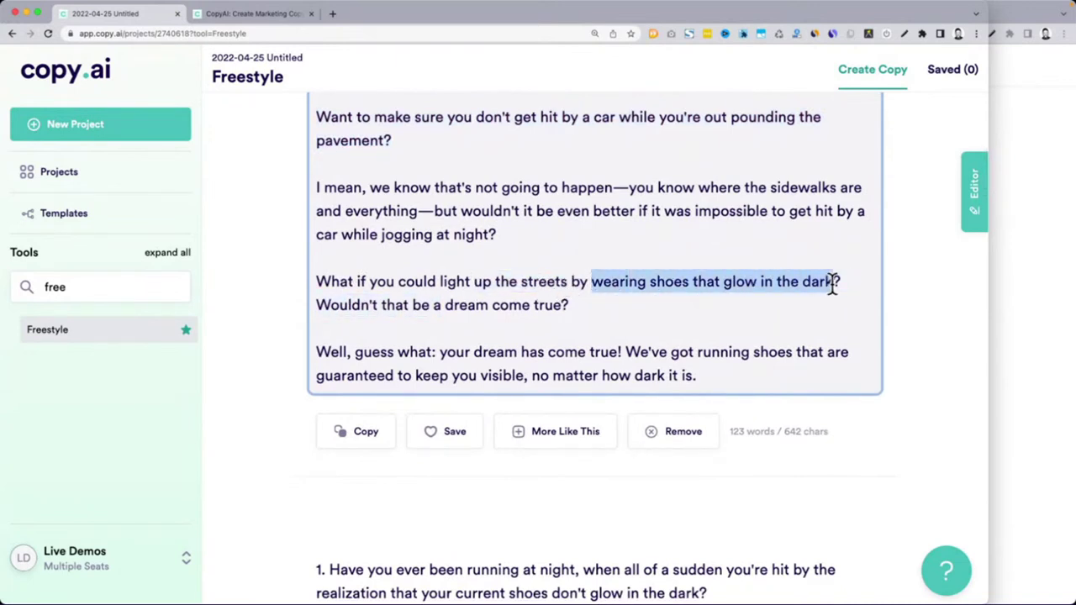
{"action": "scroll", "coordinate": [832, 286], "scroll_direction": "down", "scroll_amount": 5}
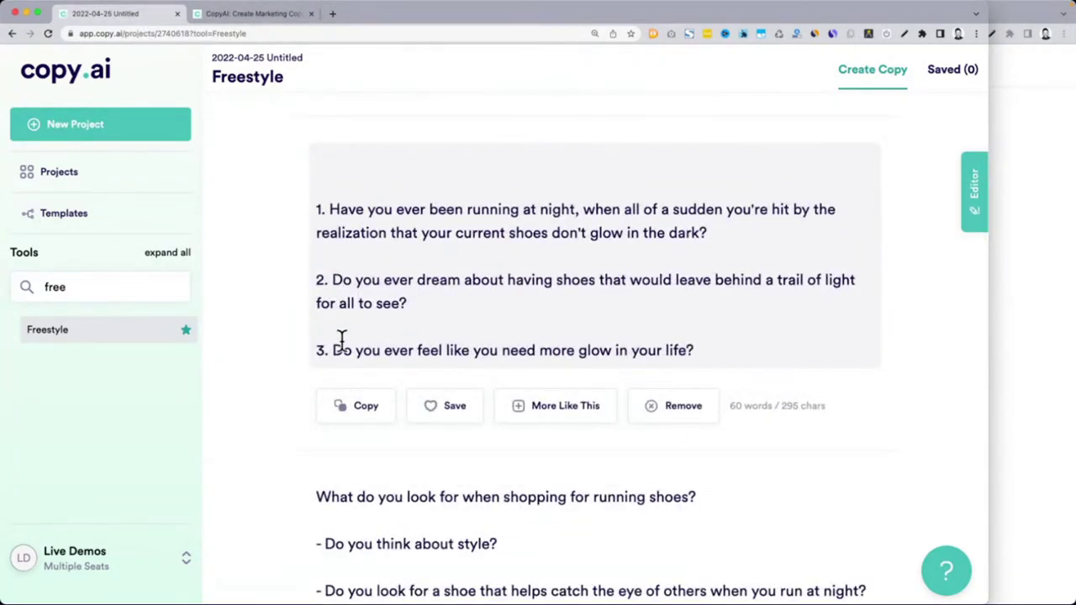
{"action": "left_click_drag", "start_coordinate": [344, 349], "coordinate": [717, 347]}
{"action": "scroll", "coordinate": [717, 347], "scroll_direction": "down", "scroll_amount": 5}
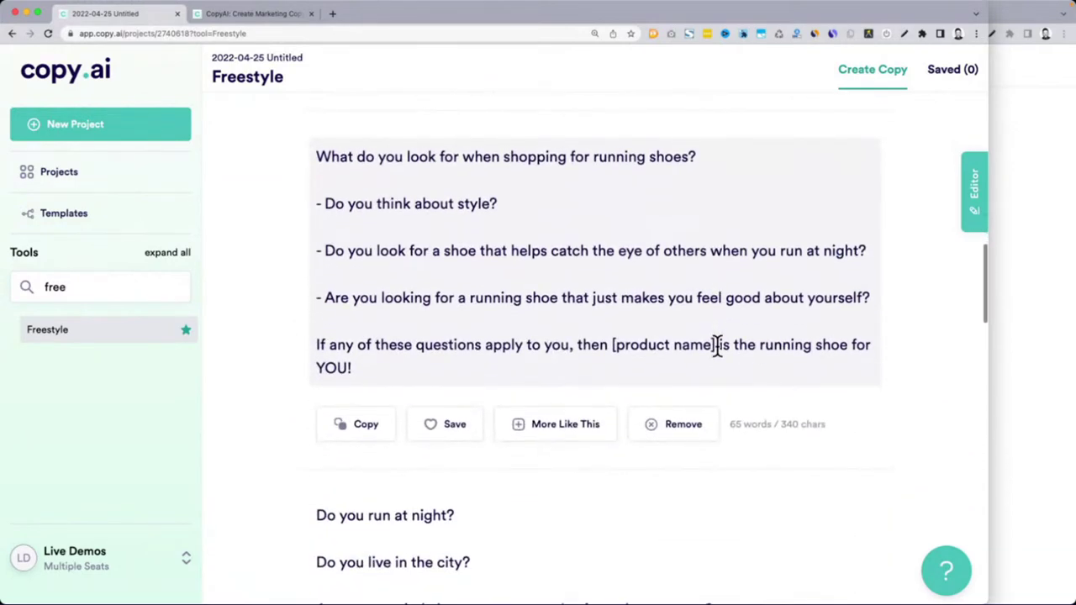
{"action": "scroll", "coordinate": [717, 347], "scroll_direction": "down", "scroll_amount": 4}
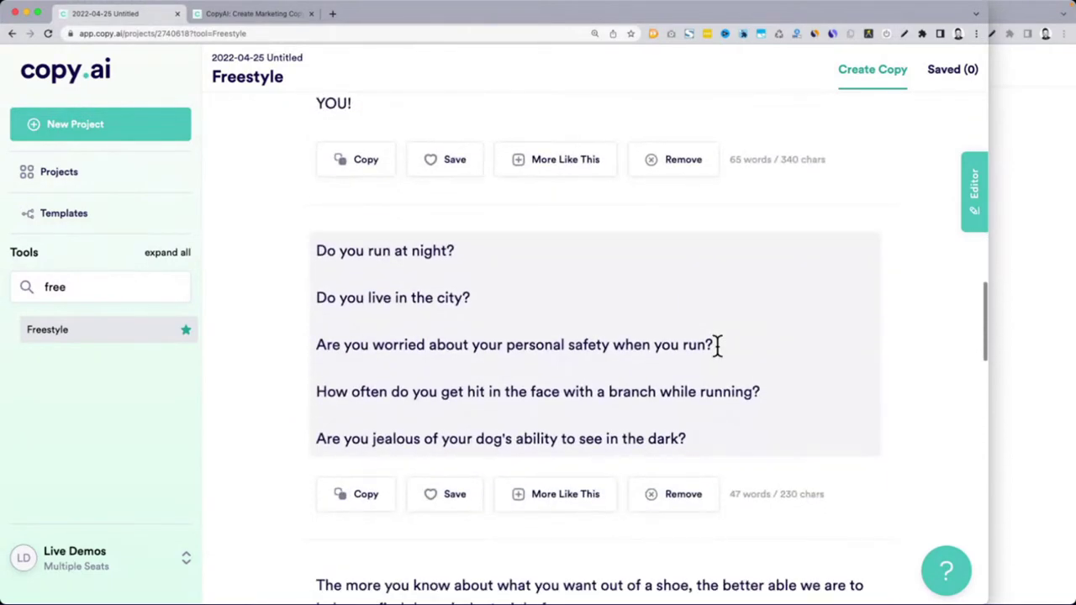
{"action": "left_click", "coordinate": [1069, 345]}
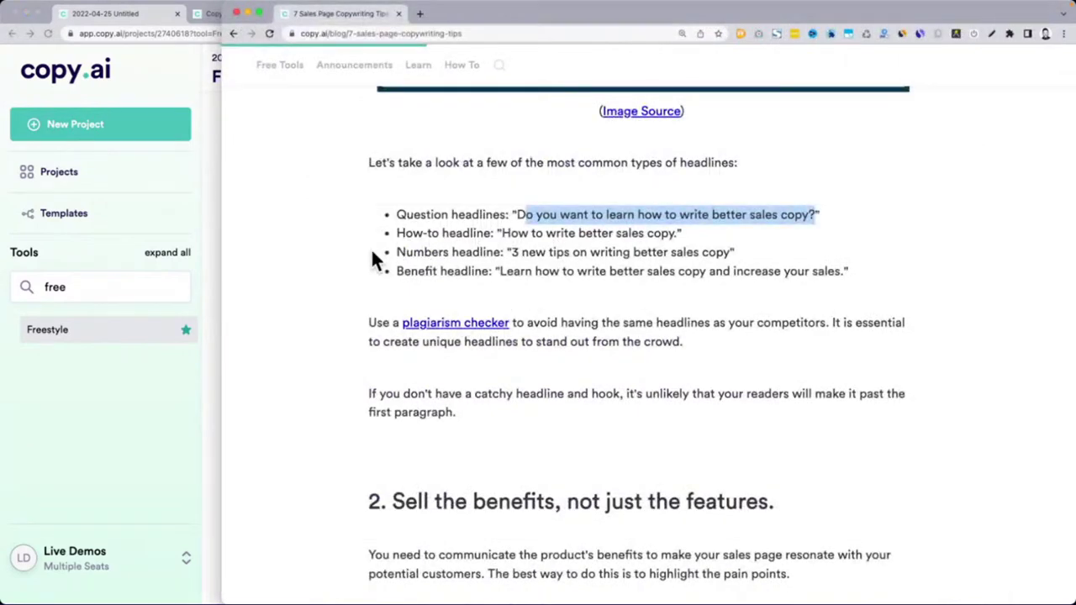
{"action": "left_click", "coordinate": [187, 430]}
{"action": "scroll", "coordinate": [294, 422], "scroll_direction": "up", "scroll_amount": 8}
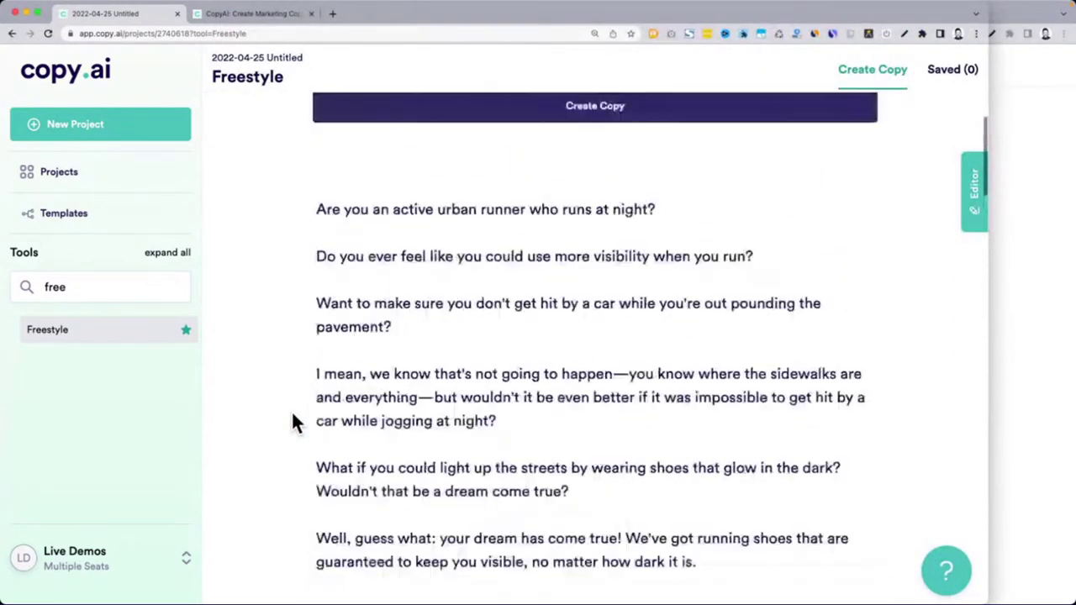
{"action": "scroll", "coordinate": [293, 422], "scroll_direction": "up", "scroll_amount": 6}
- Change the creation request to 'a list of blog titles'
{"action": "left_click", "coordinate": [362, 248]}
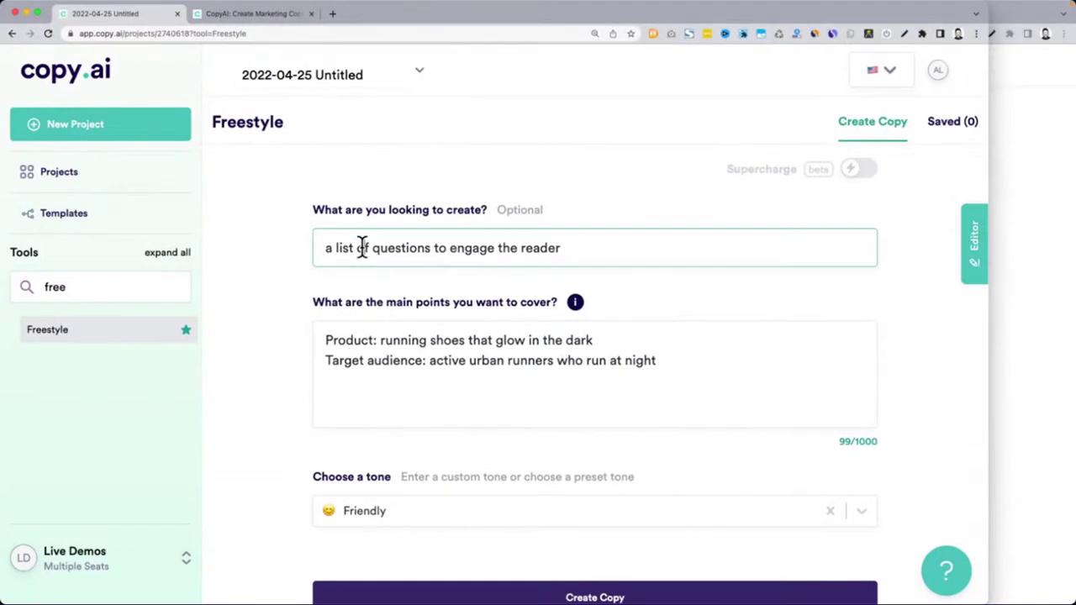
{"action": "left_click_drag", "start_coordinate": [373, 248], "coordinate": [561, 248]}
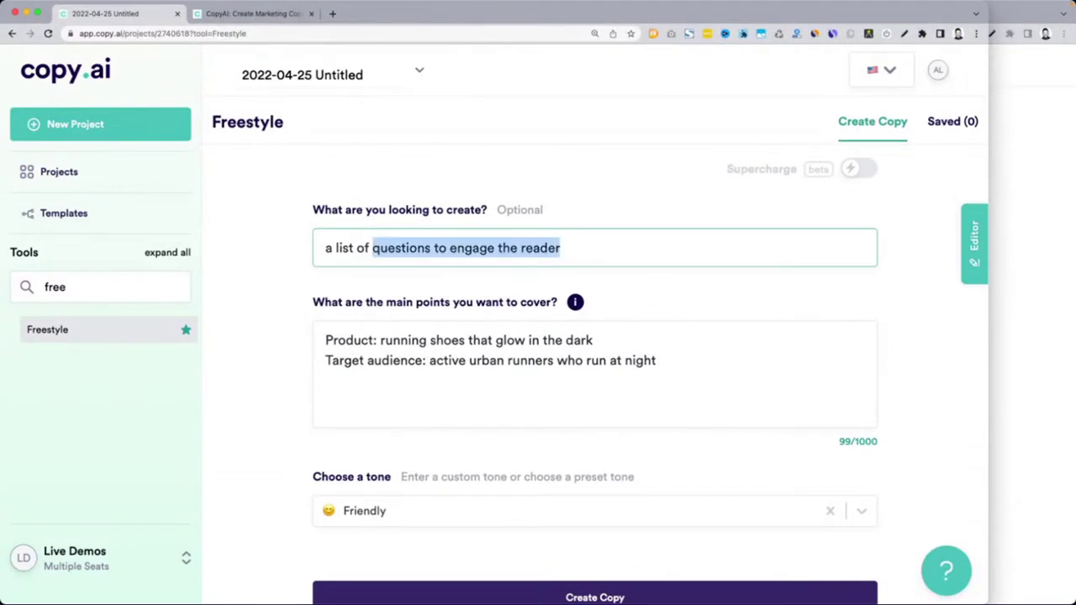
{"action": "type", "text": "blog titles"}
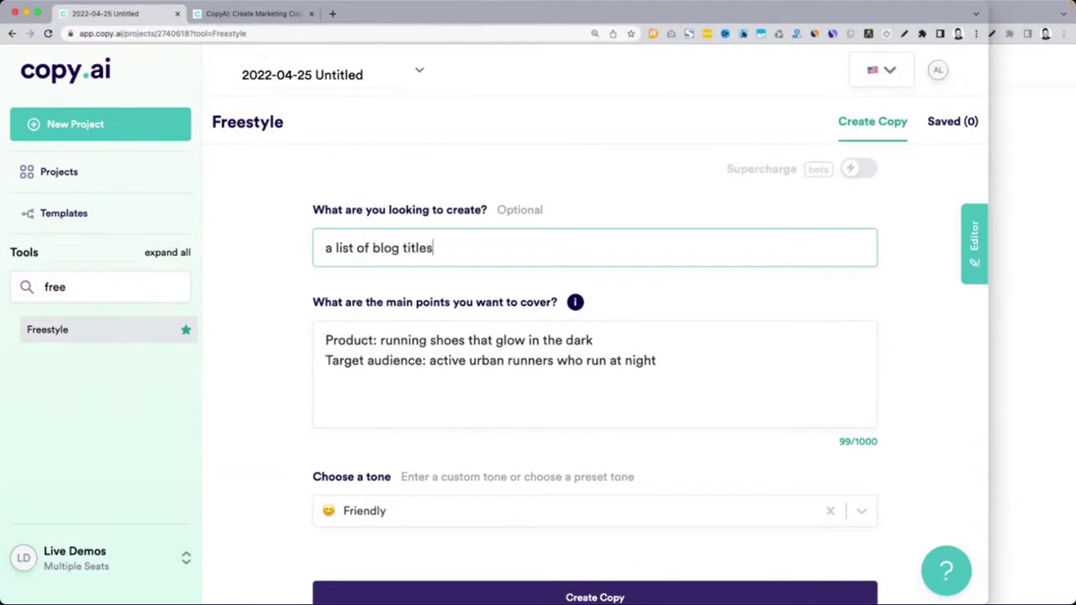
{"action": "left_click_drag", "start_coordinate": [335, 248], "coordinate": [435, 250]}
{"action": "left_click", "coordinate": [281, 315]}
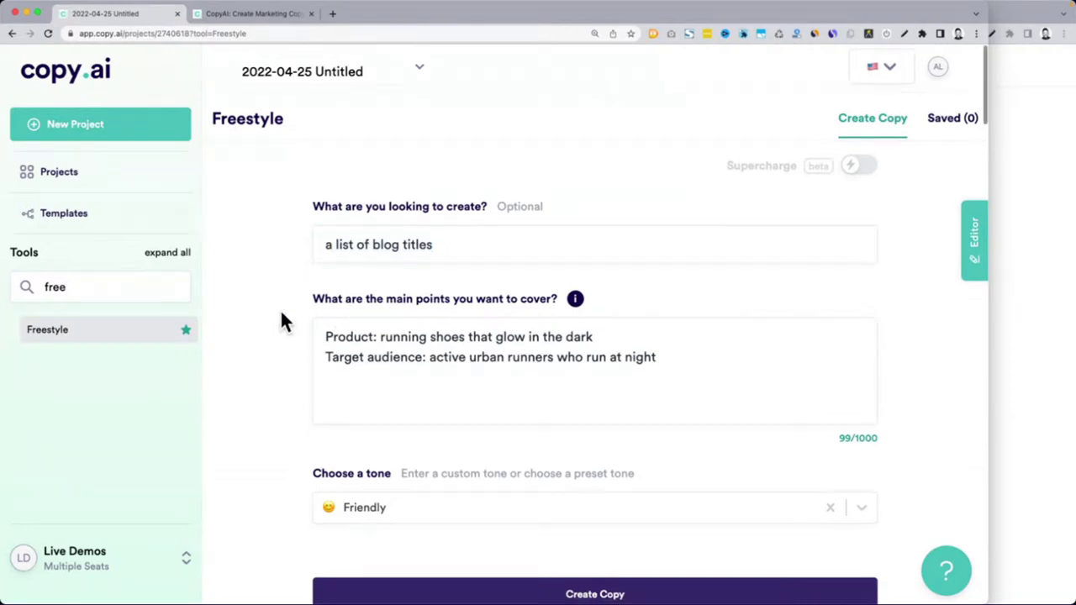
- Generate copy and scroll down to the five glow-in-the-dark running shoe blog titles
{"action": "scroll", "coordinate": [282, 316], "scroll_direction": "down", "scroll_amount": 2}
{"action": "left_click", "coordinate": [420, 483]}
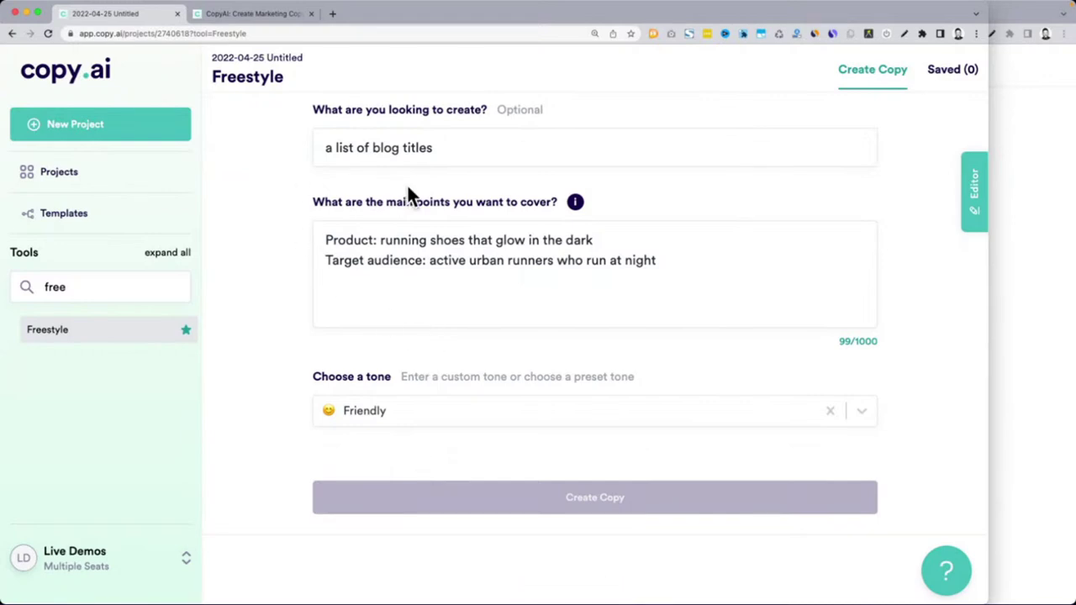
{"action": "left_click_drag", "start_coordinate": [327, 237], "coordinate": [665, 264]}
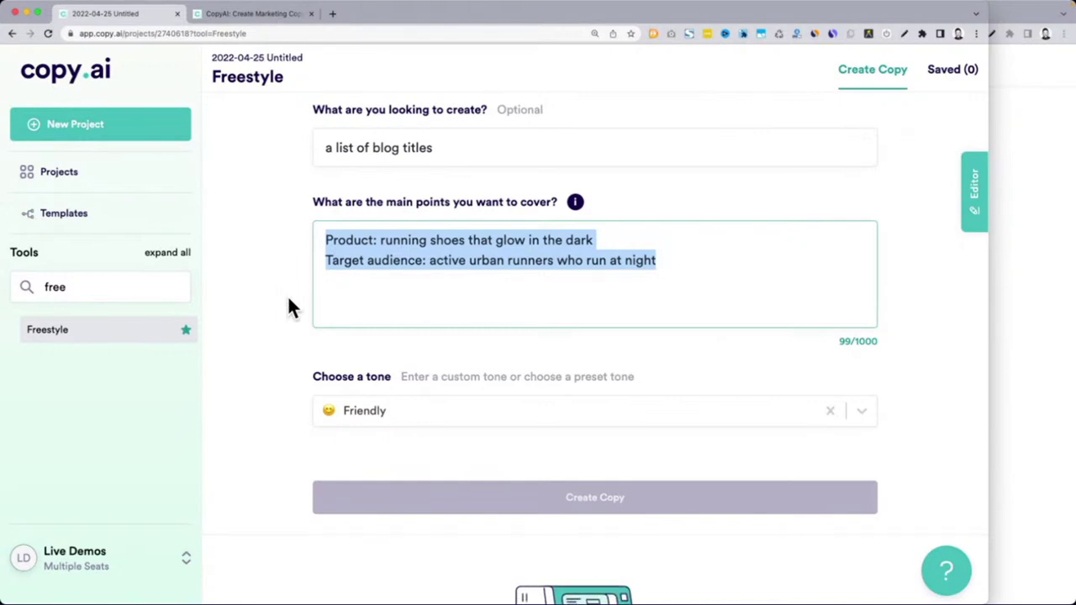
{"action": "scroll", "coordinate": [288, 295], "scroll_direction": "down", "scroll_amount": 4}
{"action": "scroll", "coordinate": [288, 300], "scroll_direction": "down", "scroll_amount": 5}
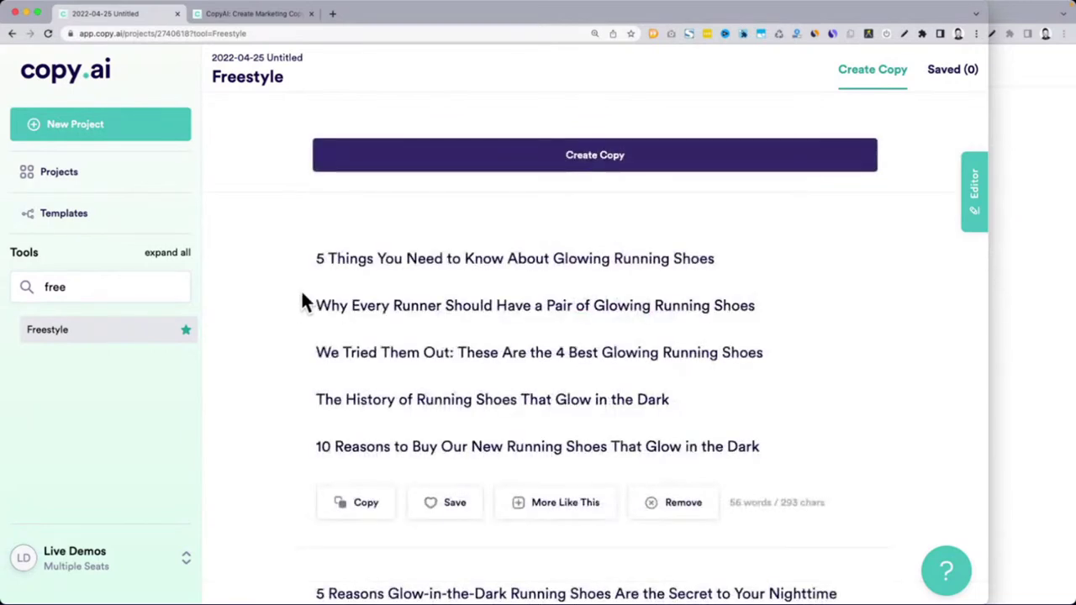
- Highlight the first result's generated blog titles one by one
{"action": "left_click_drag", "start_coordinate": [316, 263], "coordinate": [730, 271]}
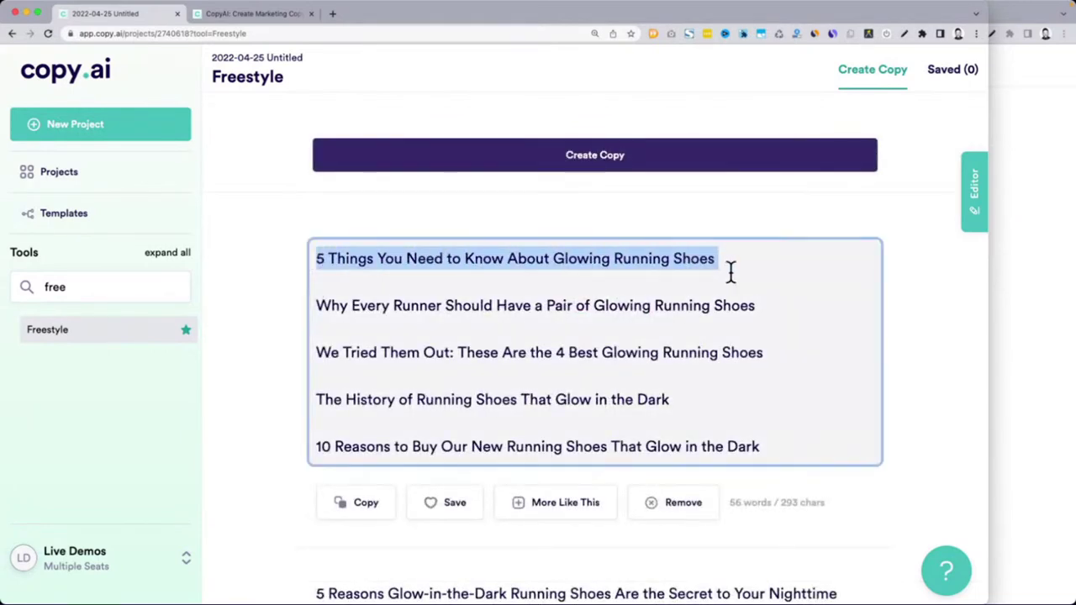
{"action": "left_click_drag", "start_coordinate": [316, 305], "coordinate": [695, 312]}
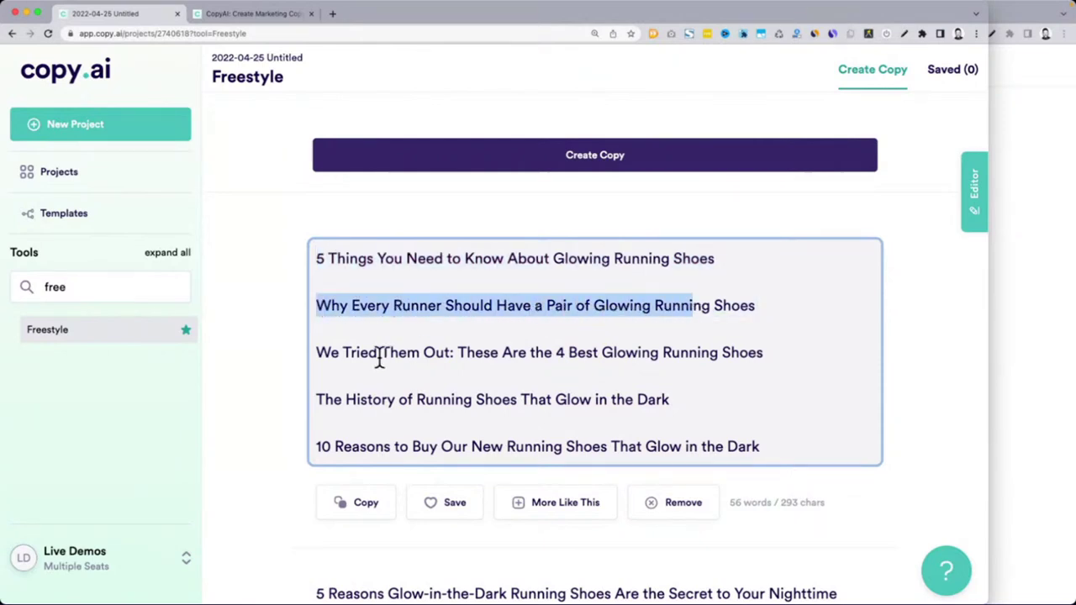
{"action": "left_click_drag", "start_coordinate": [329, 353], "coordinate": [765, 353]}
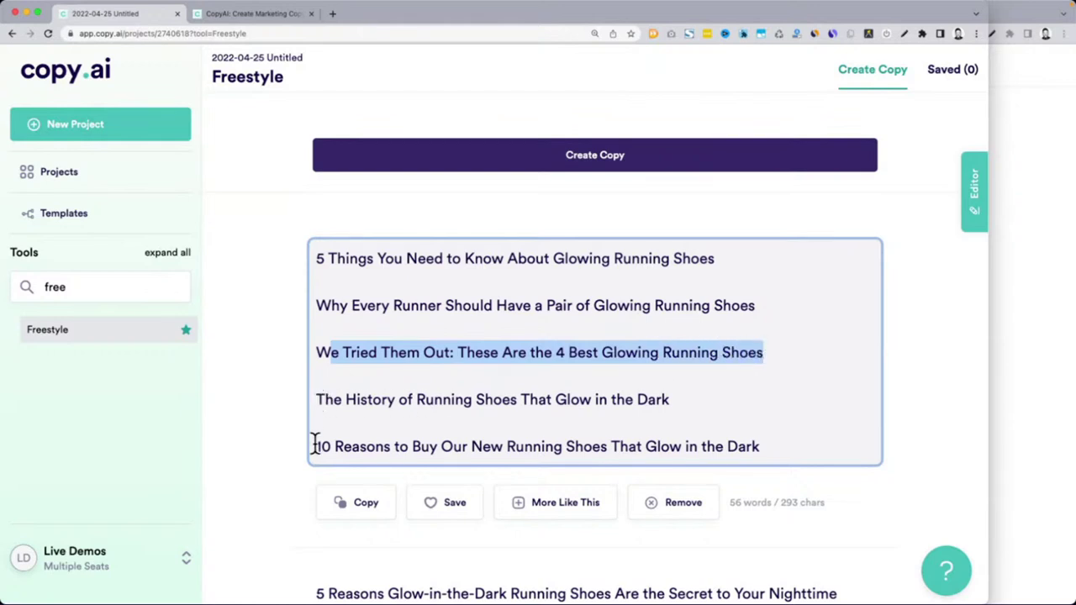
{"action": "left_click_drag", "start_coordinate": [315, 446], "coordinate": [409, 448]}
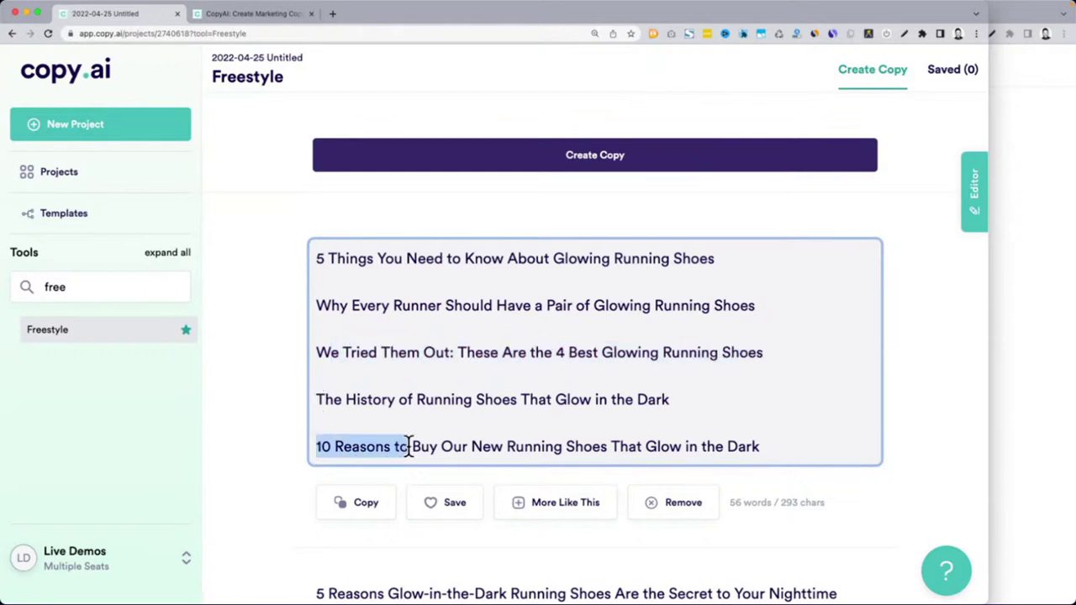
{"action": "triple_click", "coordinate": [616, 439]}
- Compare with the blog's Numbers headline example, then highlight the 'How to Run at Night' title
{"action": "key", "text": "super+grave"}
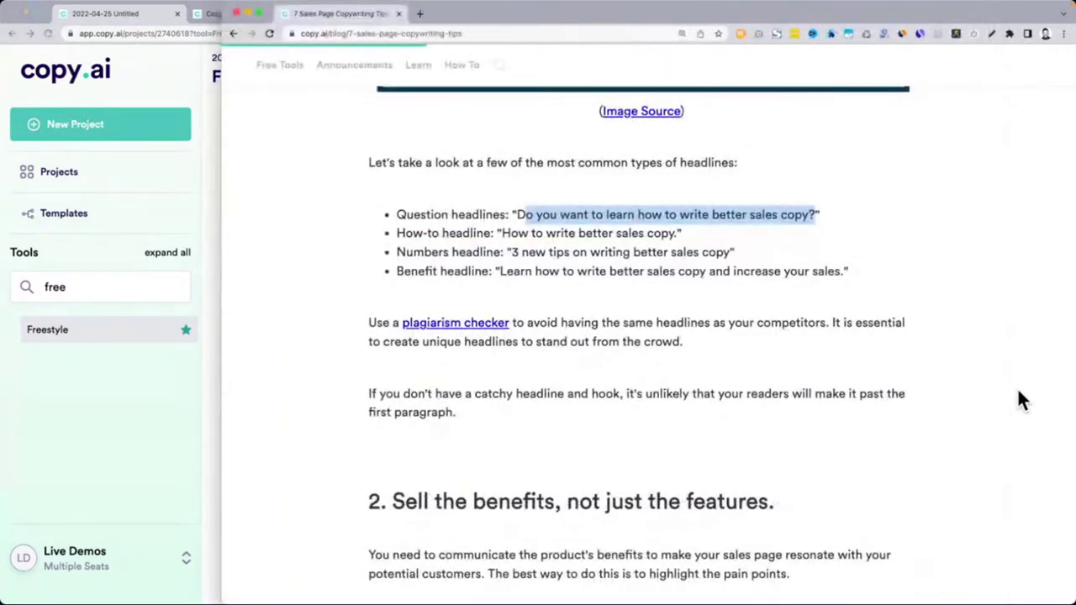
{"action": "left_click_drag", "start_coordinate": [412, 252], "coordinate": [480, 239]}
{"action": "left_click", "coordinate": [157, 458]}
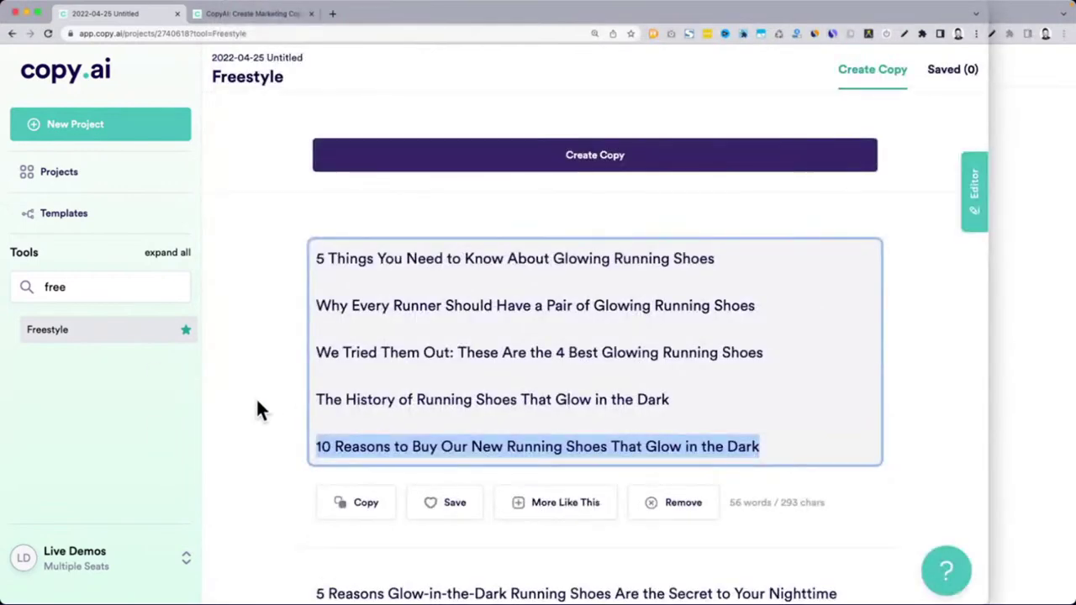
{"action": "left_click", "coordinate": [256, 397]}
{"action": "scroll", "coordinate": [255, 397], "scroll_direction": "down", "scroll_amount": 5}
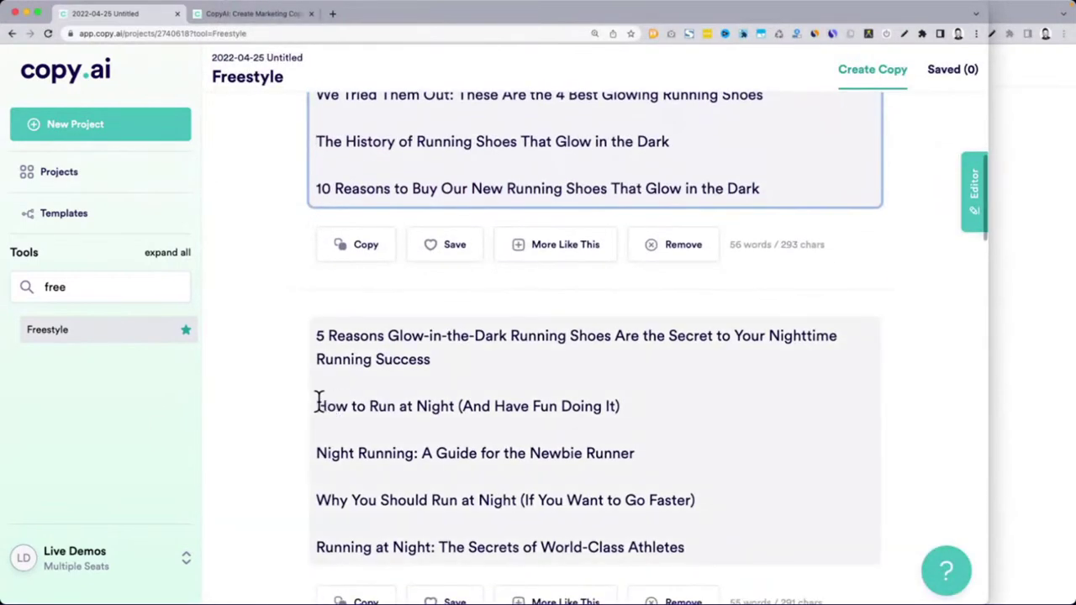
{"action": "left_click_drag", "start_coordinate": [316, 406], "coordinate": [471, 405]}
{"action": "left_click_drag", "start_coordinate": [622, 412], "coordinate": [307, 418]}
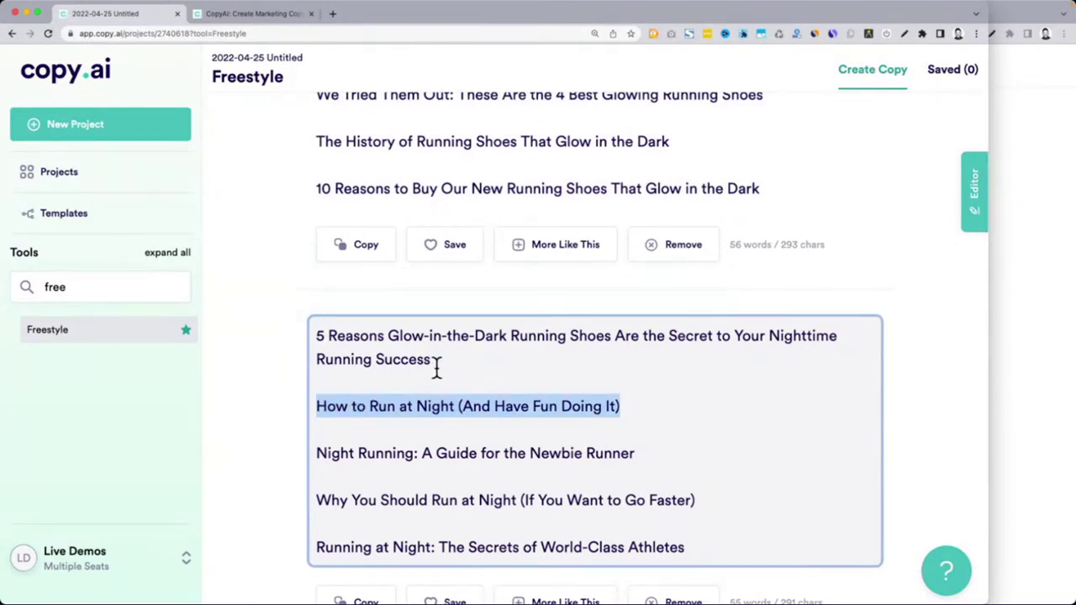
{"action": "left_click", "coordinate": [318, 338]}
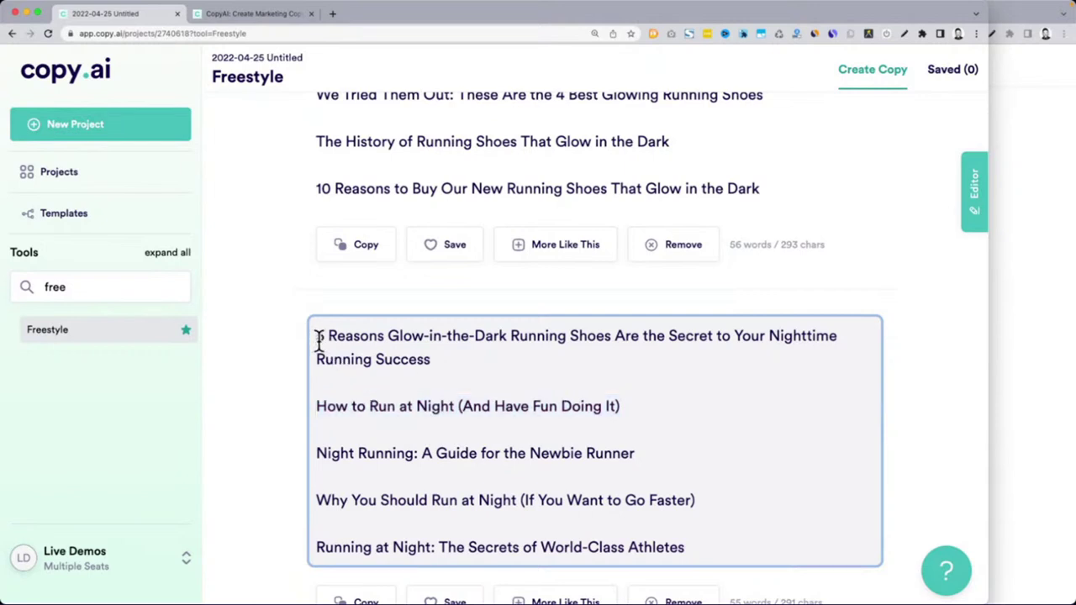
- Review the second result's titles, including '8 Ways to Make Your Running Shoes Glow' and '6 Reasons'
{"action": "left_click_drag", "start_coordinate": [319, 338], "coordinate": [449, 360]}
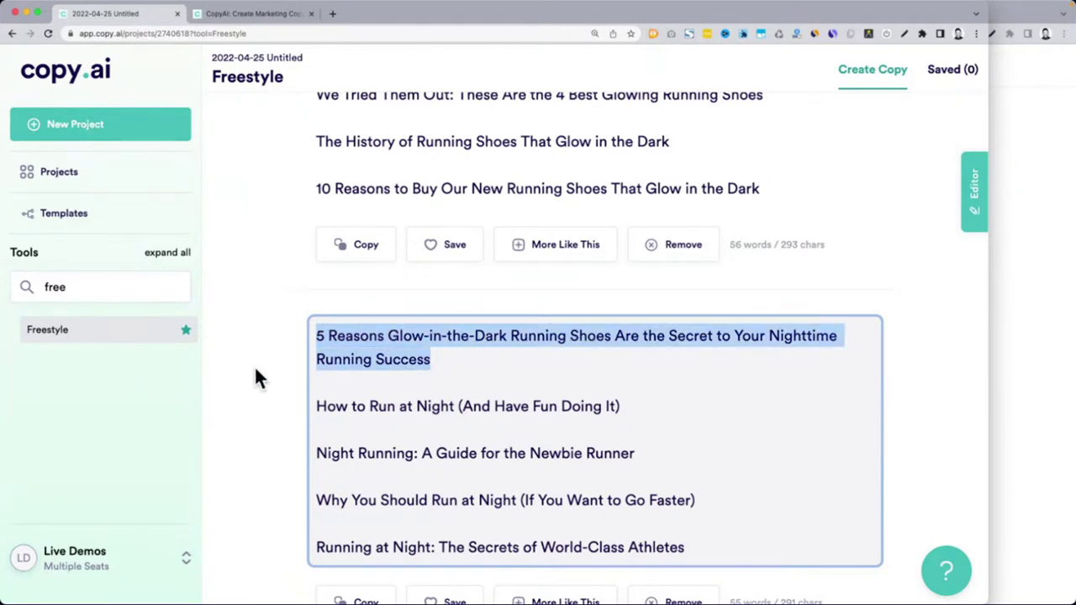
{"action": "scroll", "coordinate": [255, 374], "scroll_direction": "down", "scroll_amount": 4}
{"action": "left_click_drag", "start_coordinate": [383, 400], "coordinate": [499, 400]}
{"action": "left_click_drag", "start_coordinate": [317, 307], "coordinate": [579, 308]}
{"action": "scroll", "coordinate": [580, 319], "scroll_direction": "down", "scroll_amount": 2}
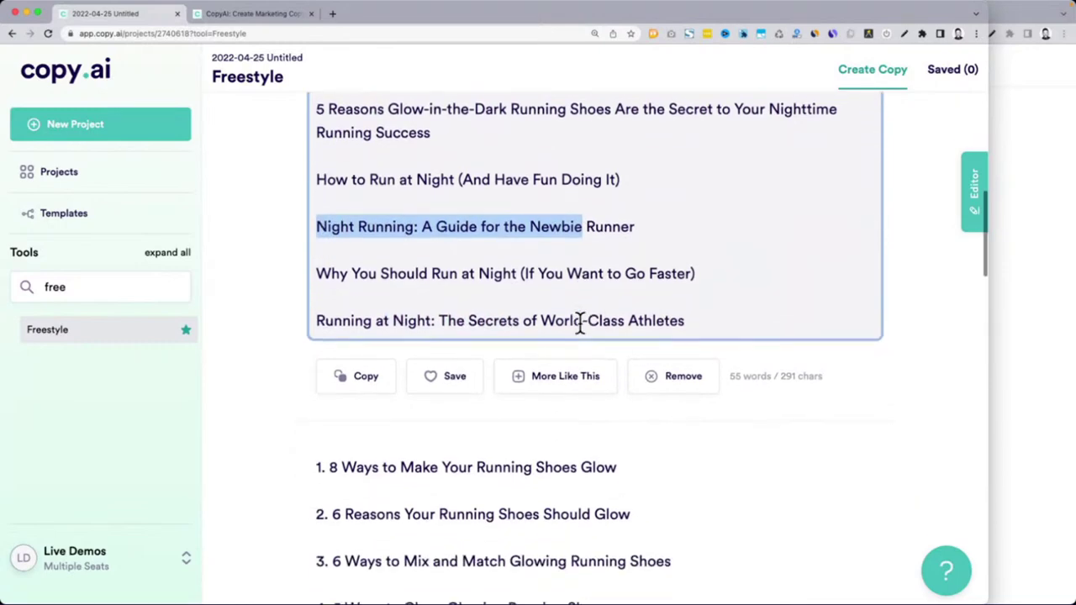
{"action": "scroll", "coordinate": [580, 326], "scroll_direction": "down", "scroll_amount": 4}
{"action": "left_click_drag", "start_coordinate": [341, 311], "coordinate": [634, 315]}
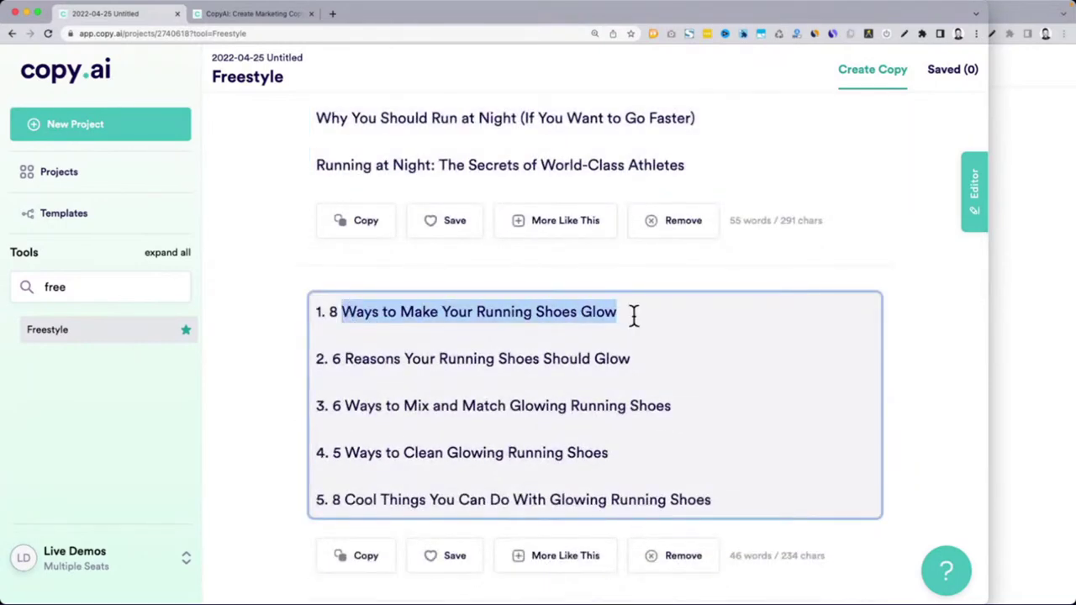
{"action": "left_click", "coordinate": [524, 307]}
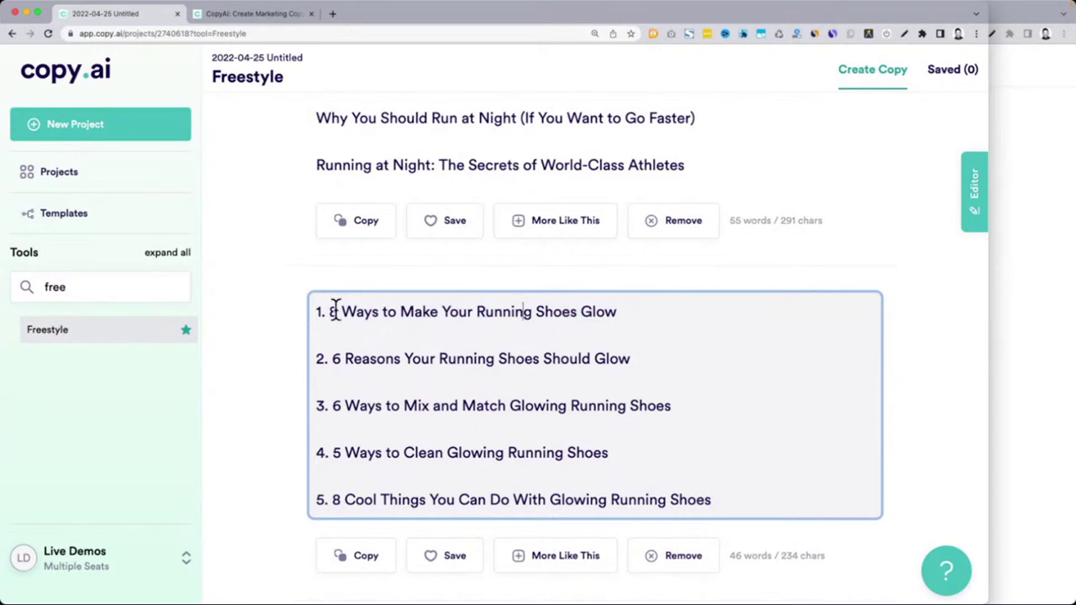
{"action": "left_click_drag", "start_coordinate": [330, 311], "coordinate": [637, 324]}
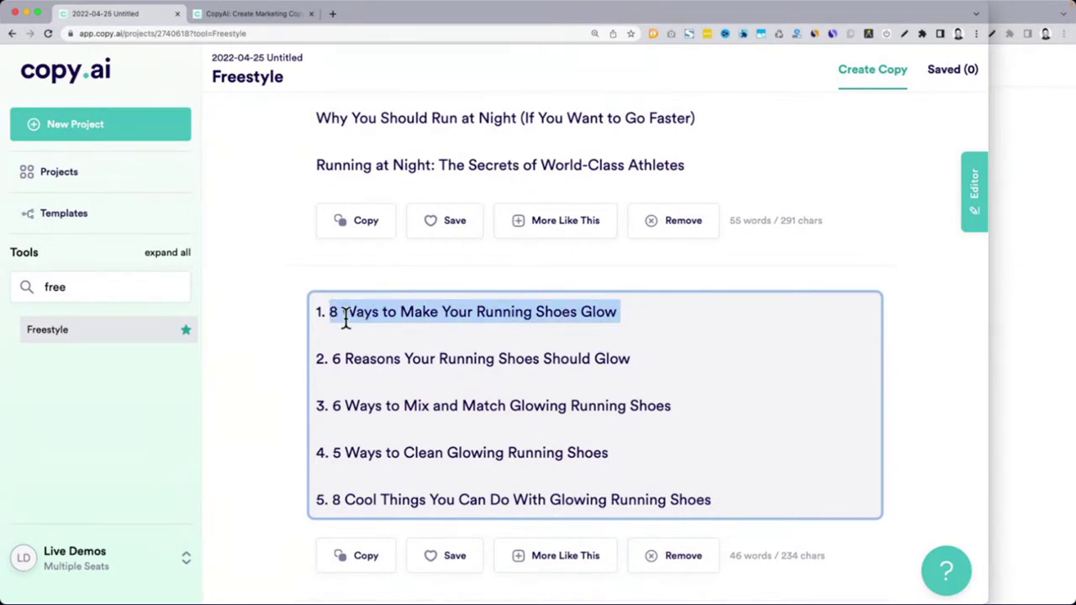
{"action": "left_click_drag", "start_coordinate": [332, 361], "coordinate": [551, 355]}
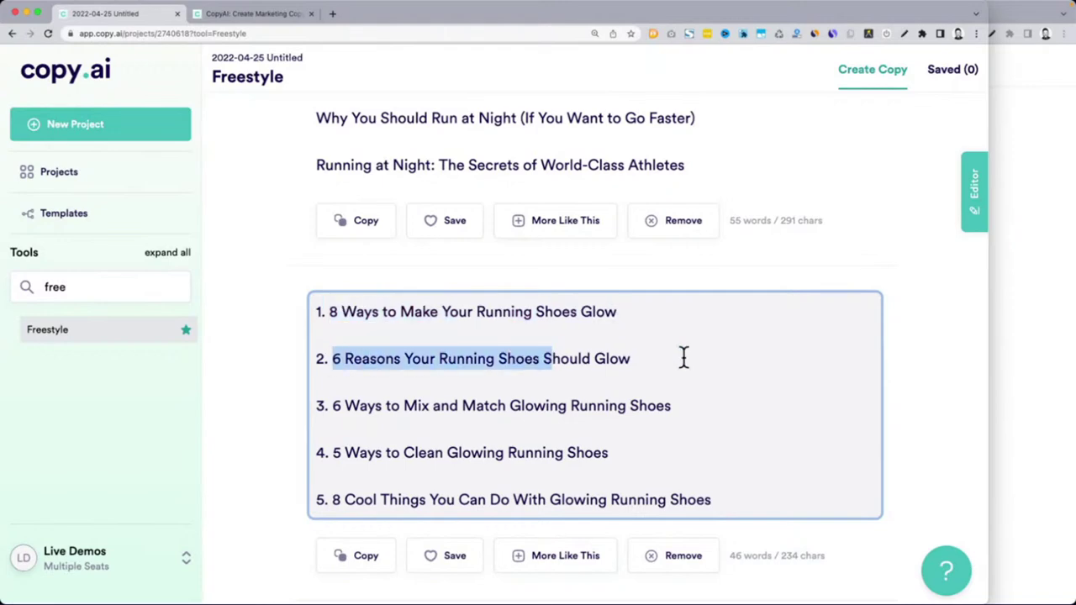
- Select the 'a list of blog titles' request, then highlight the blog's list of common headline types
{"action": "scroll", "coordinate": [684, 358], "scroll_direction": "up", "scroll_amount": 15}
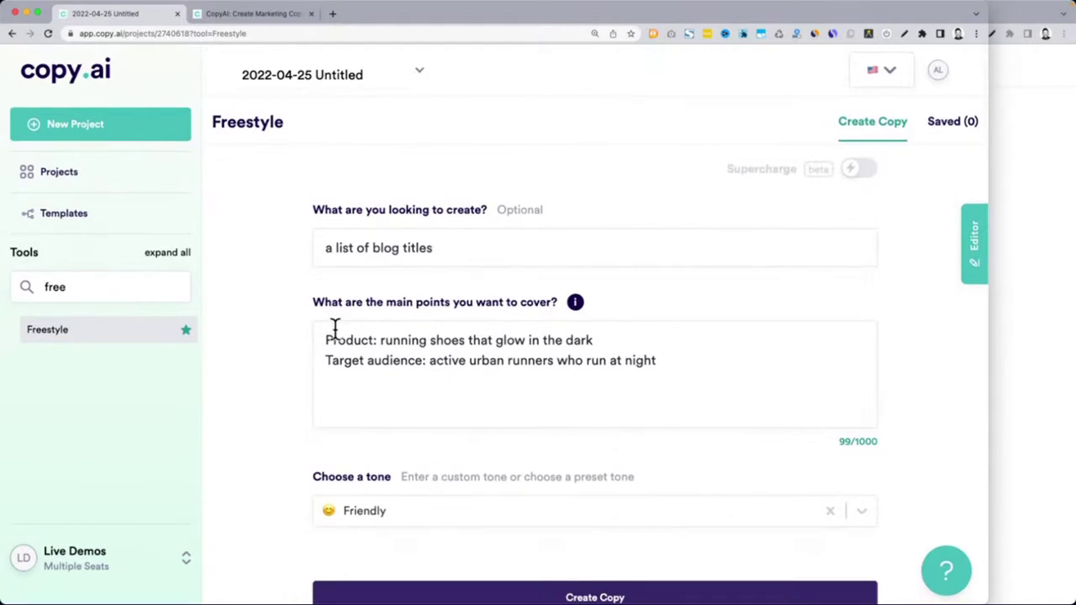
{"action": "left_click", "coordinate": [742, 370]}
{"action": "left_click_drag", "start_coordinate": [327, 249], "coordinate": [539, 251]}
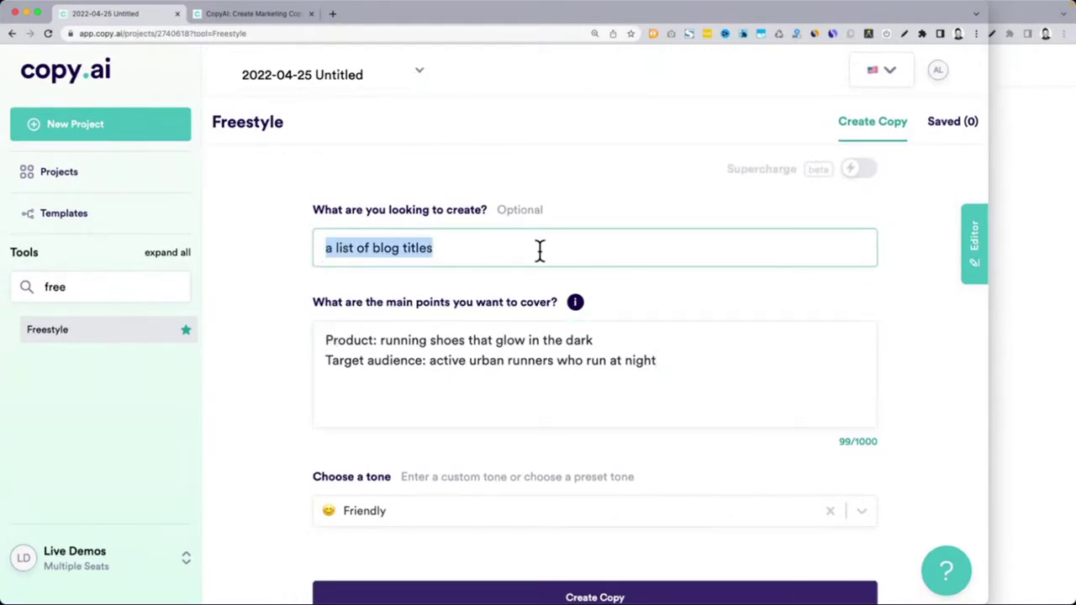
{"action": "left_click", "coordinate": [1001, 285]}
{"action": "left_click_drag", "start_coordinate": [399, 214], "coordinate": [867, 286]}
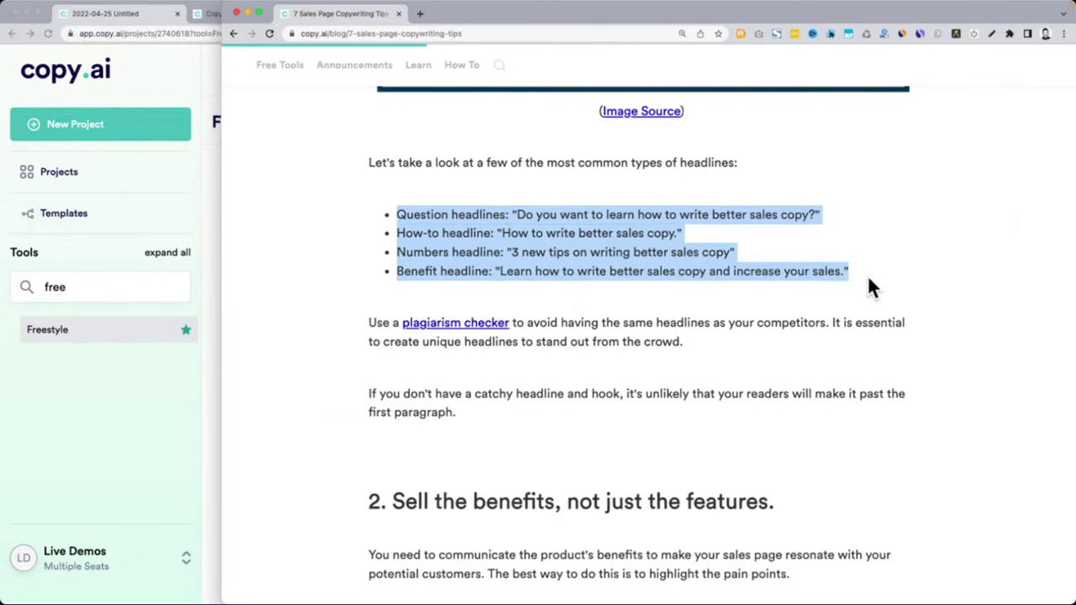
- Scroll the blog to the 'Sell the benefits, not just the features.' heading and select it
{"action": "scroll", "coordinate": [871, 286], "scroll_direction": "down", "scroll_amount": 4}
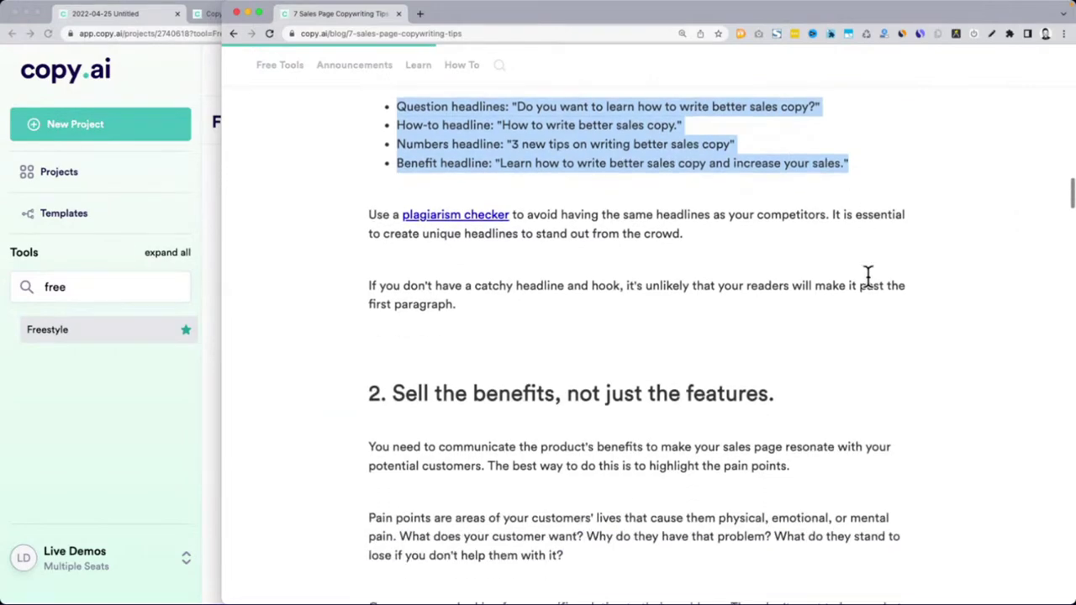
{"action": "scroll", "coordinate": [867, 275], "scroll_direction": "down", "scroll_amount": 4}
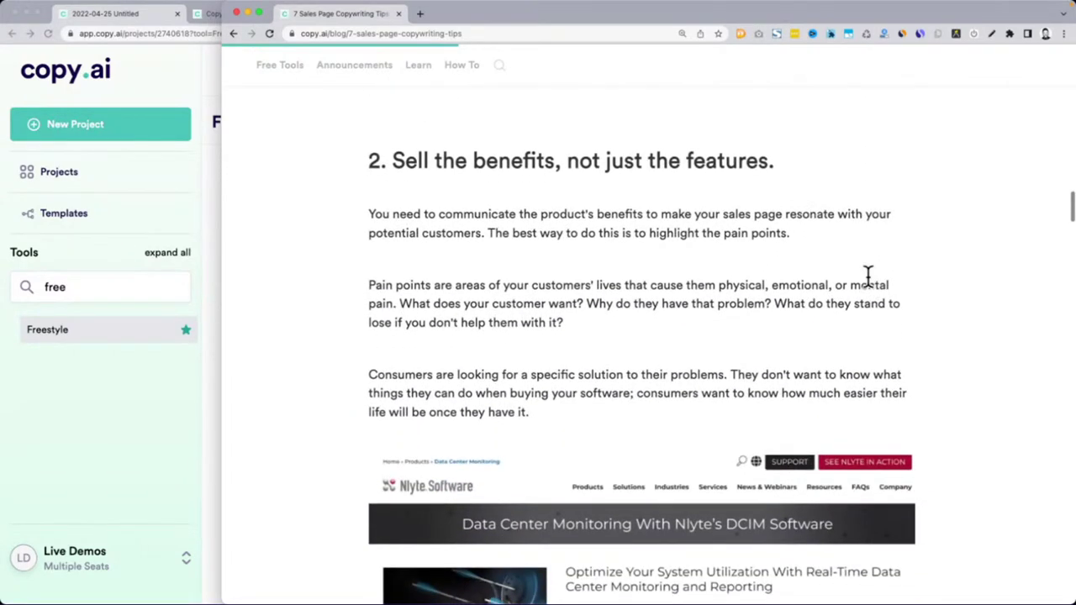
{"action": "triple_click", "coordinate": [811, 166]}
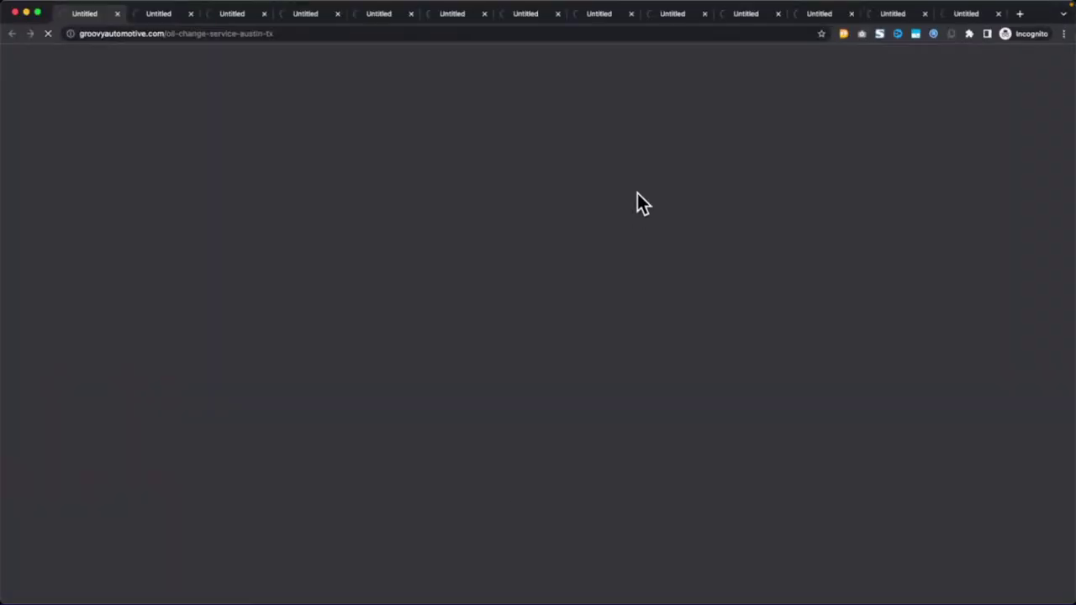
- Go through the Wild Heart, Houseplant and Creative Watercolour tabs to the Wynd Plus tab
{"action": "left_click", "coordinate": [162, 17]}
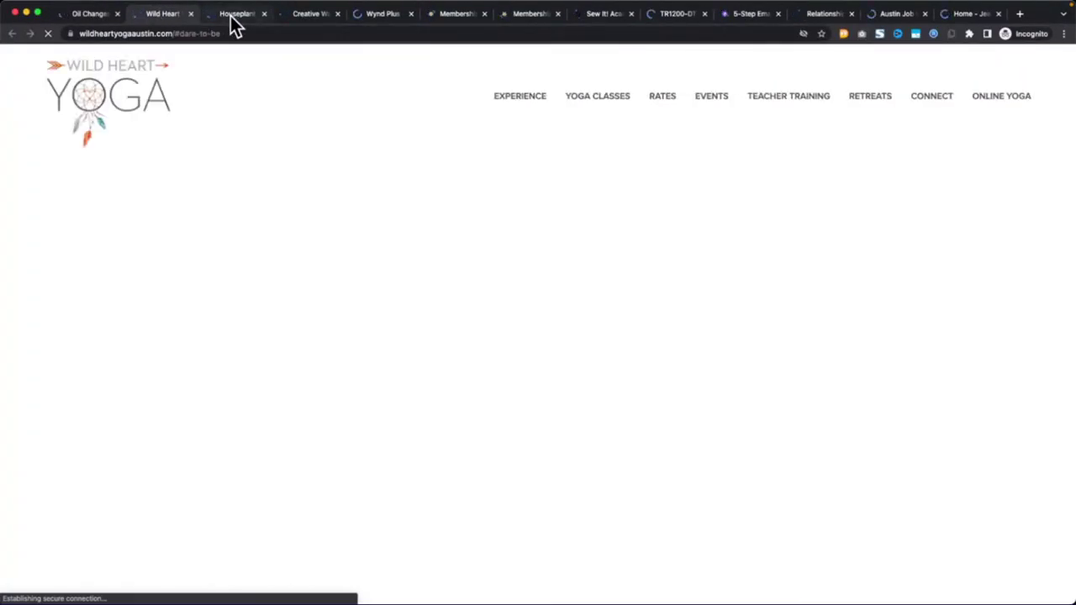
{"action": "left_click", "coordinate": [233, 18]}
{"action": "left_click", "coordinate": [319, 19]}
{"action": "left_click", "coordinate": [382, 19]}
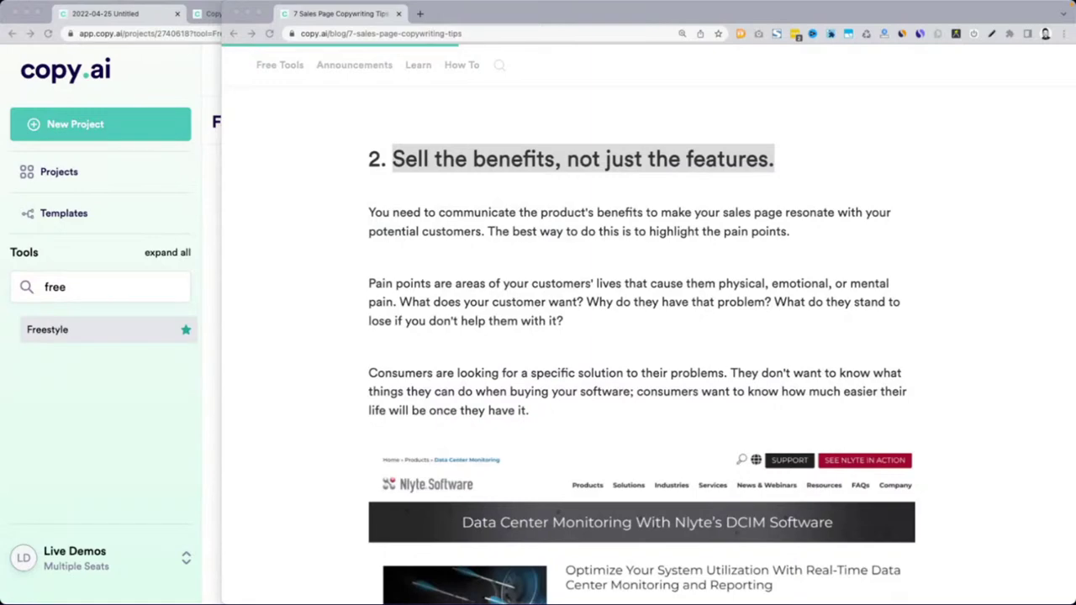
- Arrange the windows with Wynd Plus on the right half beside the blog
{"action": "left_click_drag", "start_coordinate": [692, 250], "coordinate": [1071, 252]}
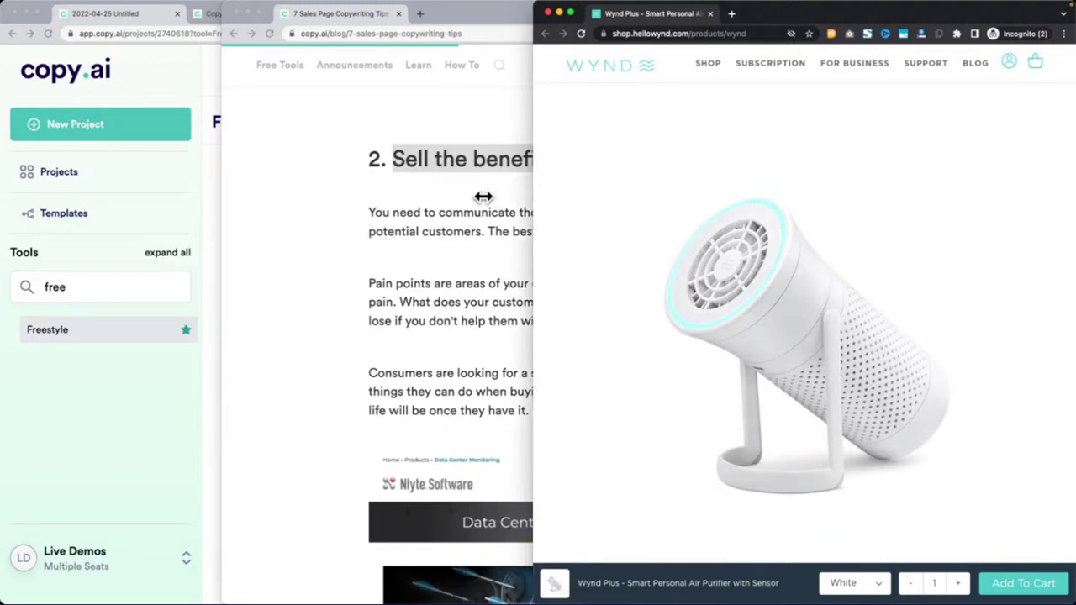
{"action": "left_click_drag", "start_coordinate": [539, 159], "coordinate": [292, 229]}
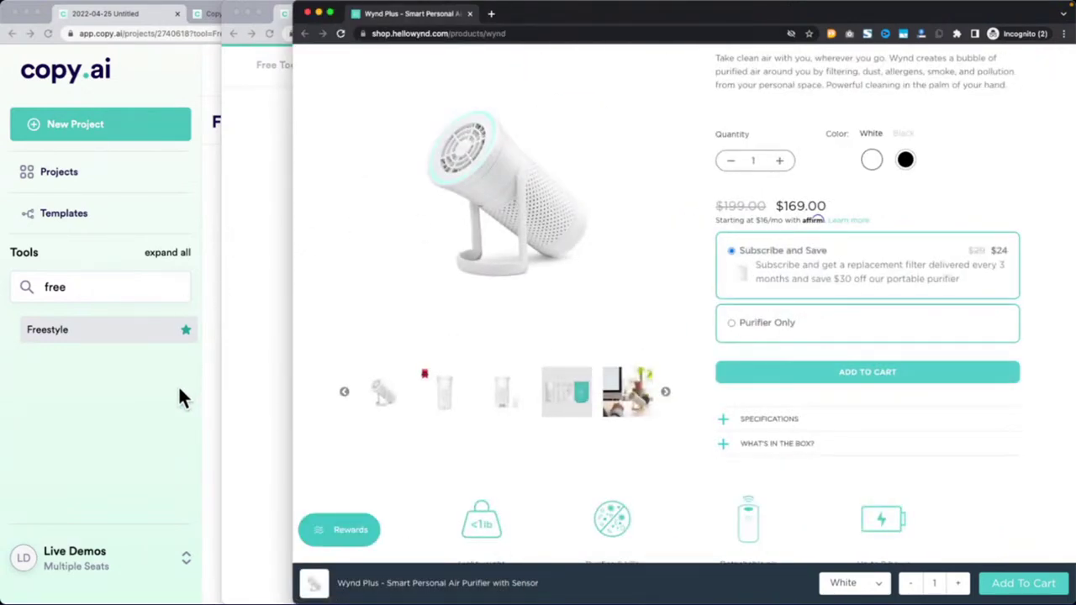
{"action": "left_click", "coordinate": [237, 378]}
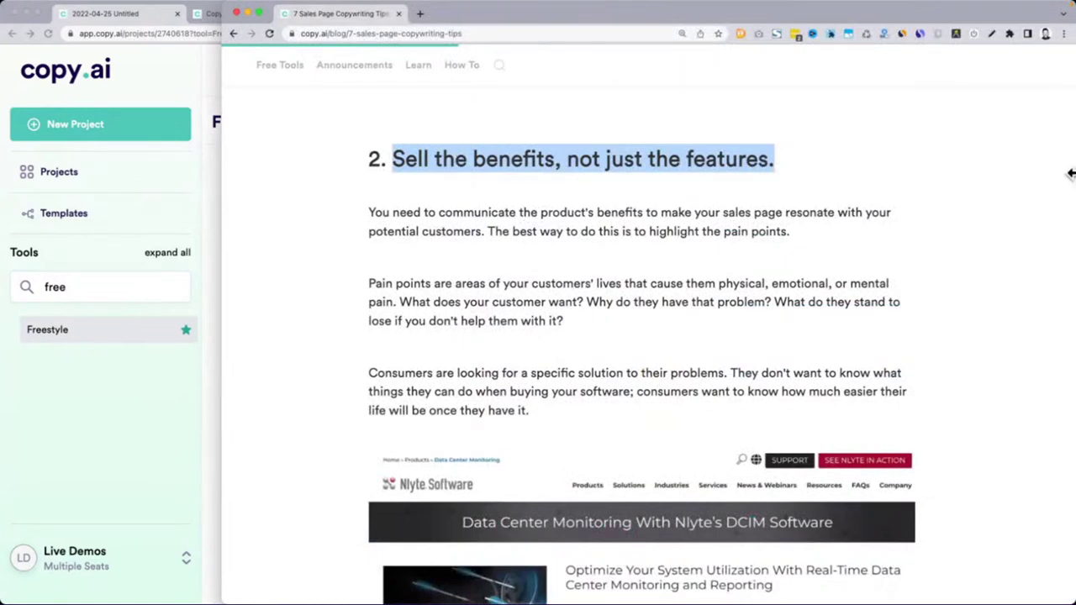
{"action": "left_click_drag", "start_coordinate": [1070, 174], "coordinate": [1039, 172]}
{"action": "left_click", "coordinate": [1073, 184]}
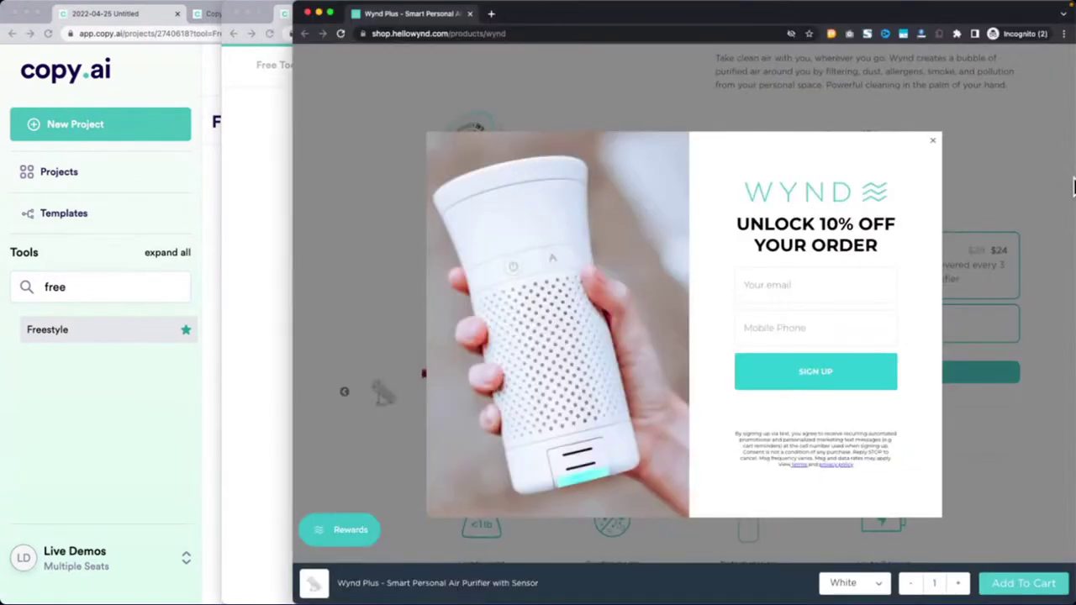
- Dismiss the sign-up popup and copy the four Wynd Plus feature blurbs into Copy.ai's main points
{"action": "left_click", "coordinate": [932, 140]}
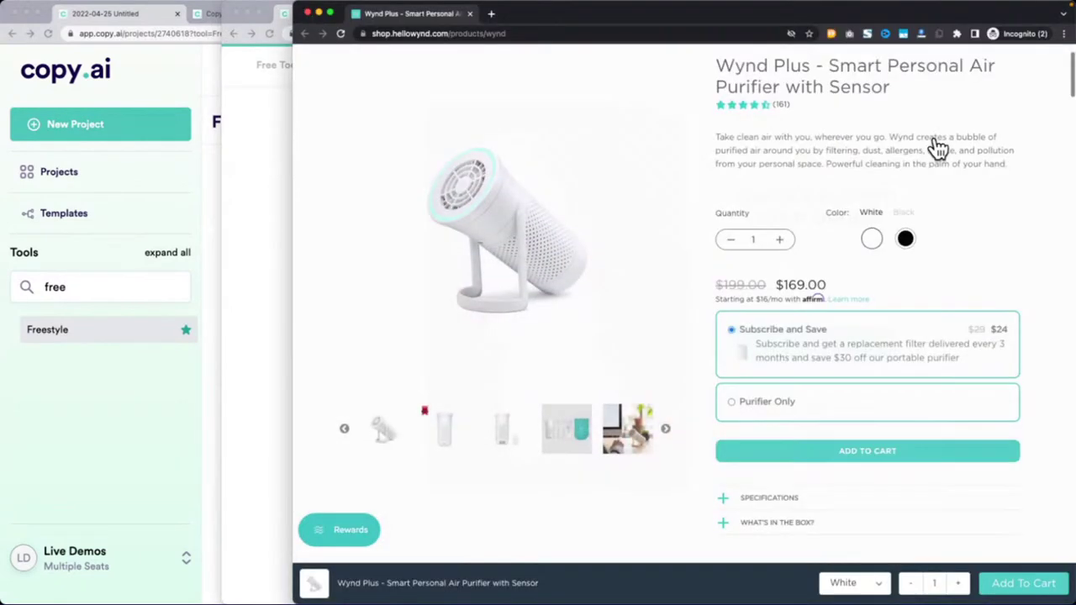
{"action": "scroll", "coordinate": [934, 135], "scroll_direction": "down", "scroll_amount": 2}
{"action": "scroll", "coordinate": [936, 143], "scroll_direction": "down", "scroll_amount": 5}
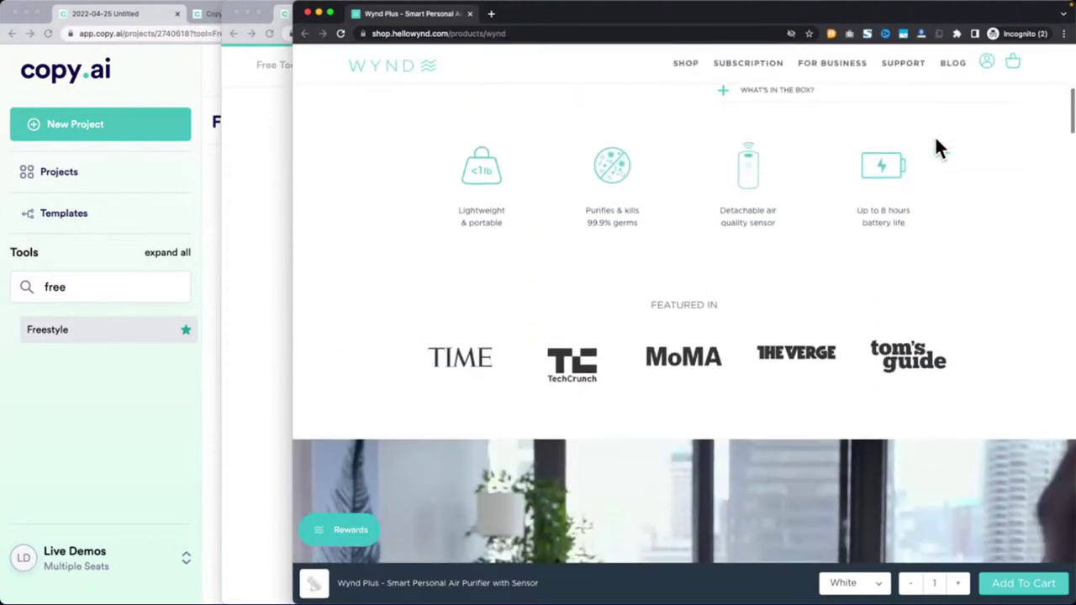
{"action": "left_click_drag", "start_coordinate": [433, 207], "coordinate": [836, 227]}
{"action": "left_click", "coordinate": [920, 235]}
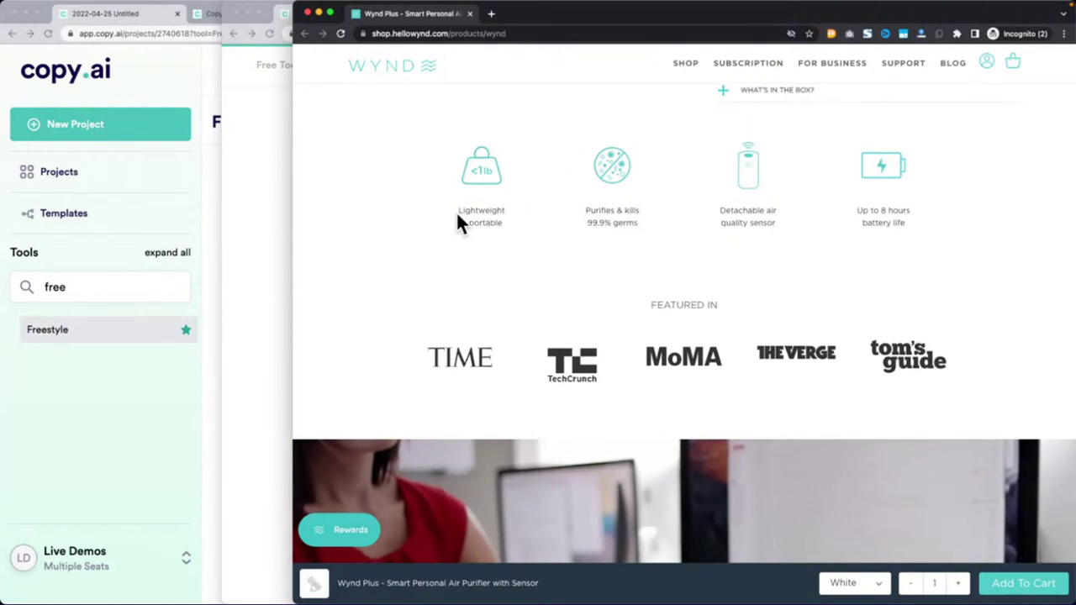
{"action": "left_click_drag", "start_coordinate": [456, 221], "coordinate": [906, 227]}
{"action": "key", "text": "super+c"}
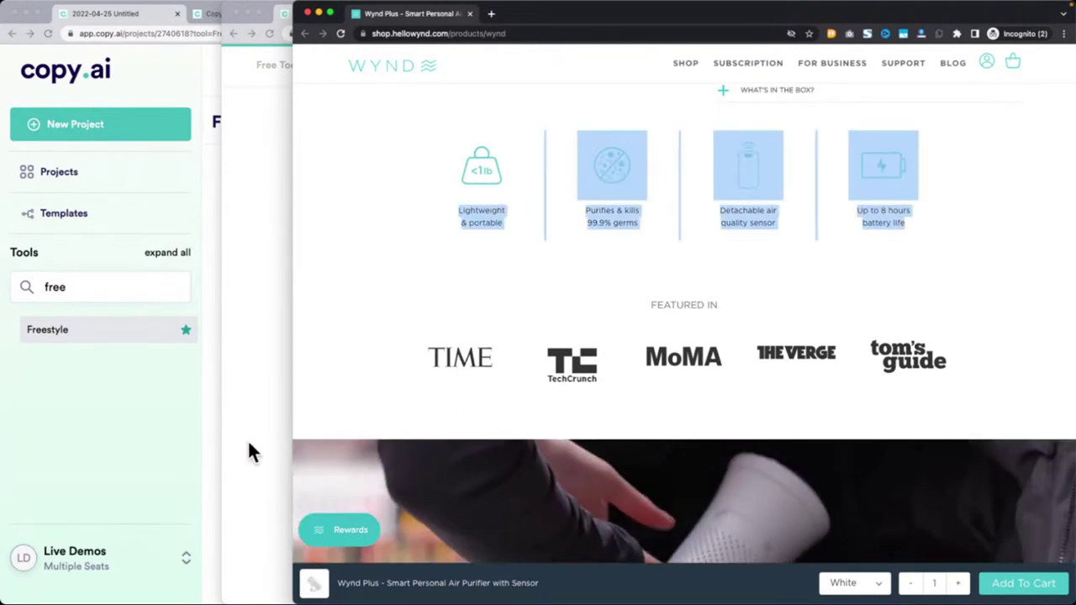
{"action": "left_click", "coordinate": [197, 446]}
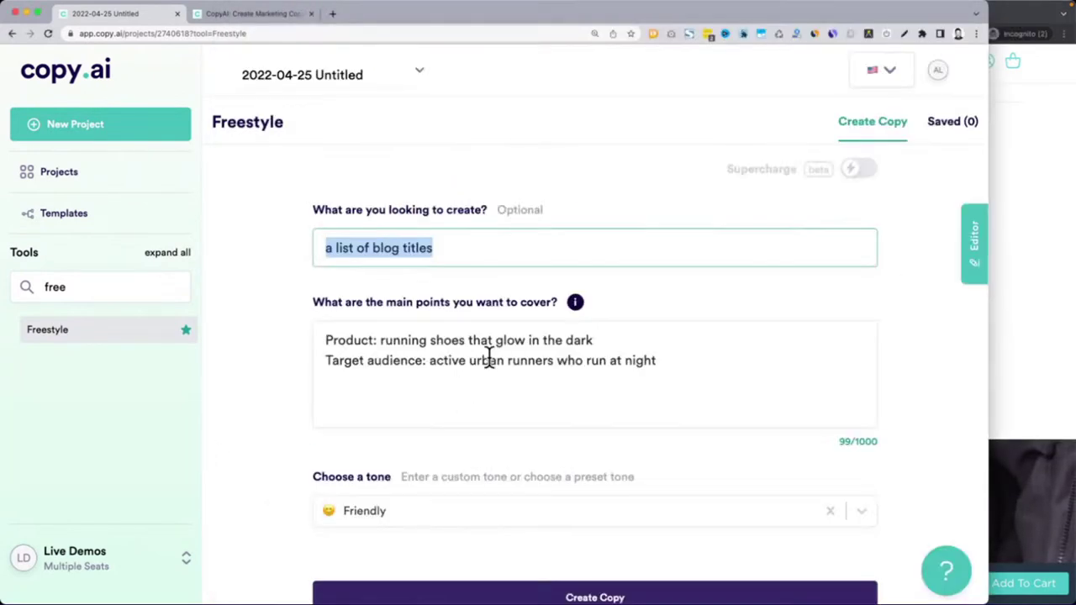
{"action": "left_click", "coordinate": [689, 370]}
- Add a 'Features:' line and paste the copied feature list after a dash
{"action": "key", "text": "Return"}
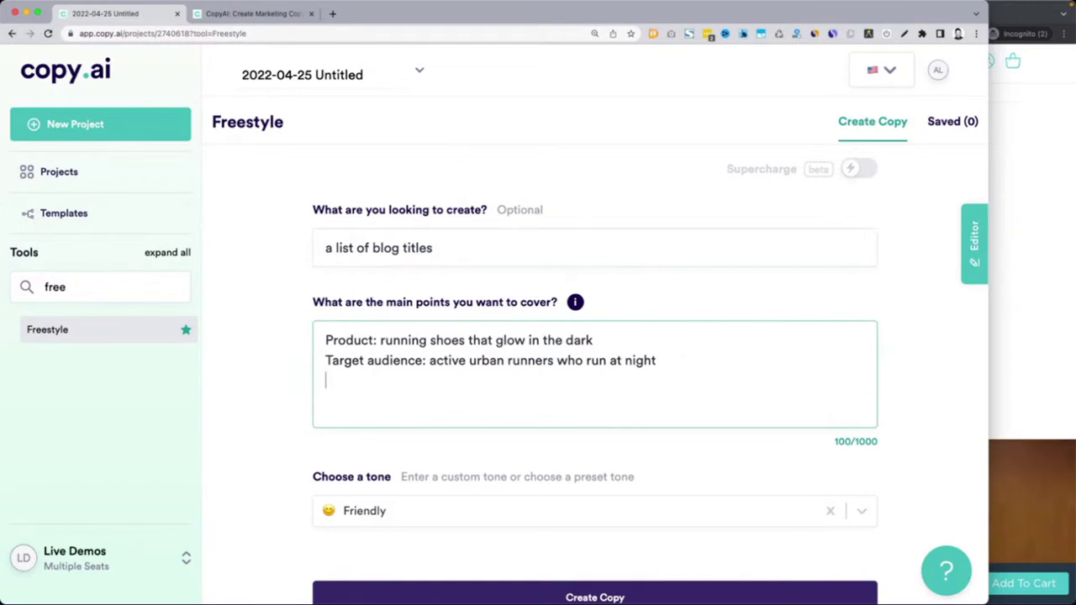
{"action": "type", "text": "features:"}
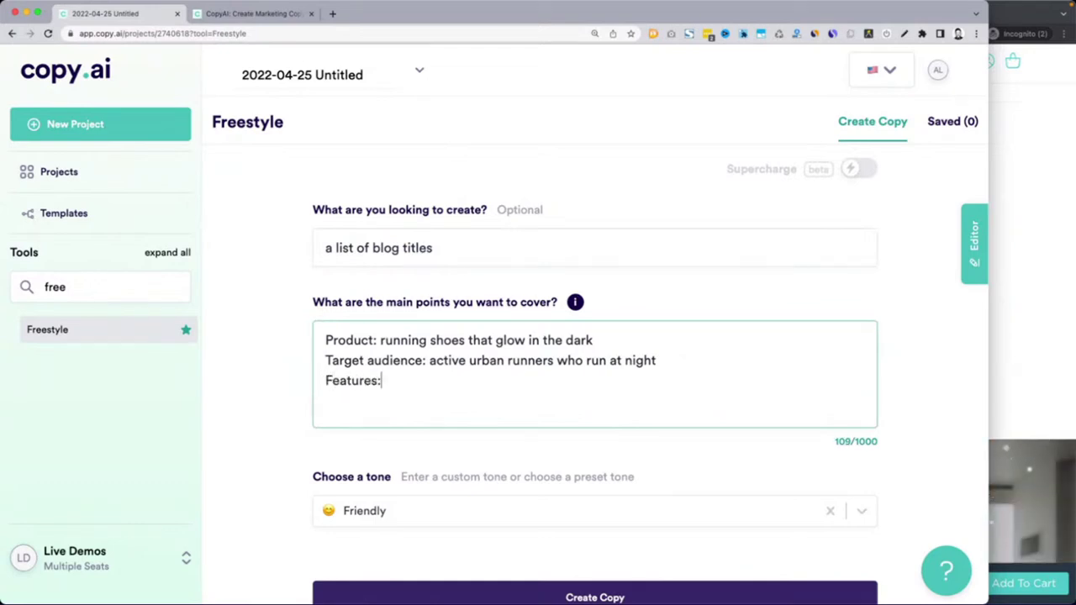
{"action": "key", "text": "Return"}
{"action": "type", "text": "-"}
{"action": "key", "text": "super+v"}
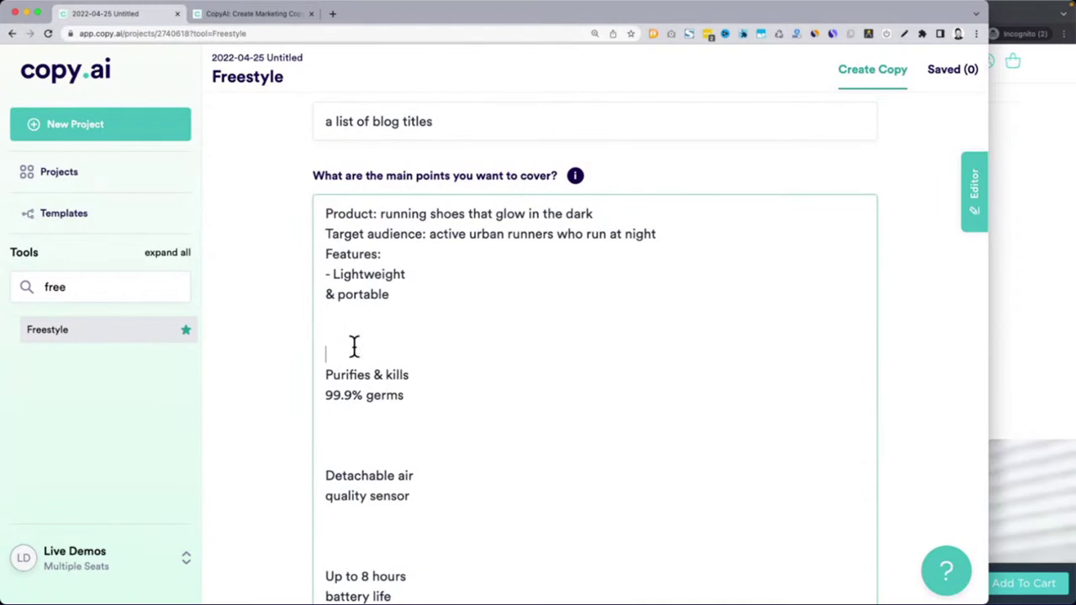
- Tidy 'Lightweight & portable' and 'Purifies & kills 99.9% germs' into single-line dash bullets
{"action": "left_click", "coordinate": [353, 352]}
{"action": "key", "text": "BackSpace"}
{"action": "key", "text": "BackSpace"}
{"action": "key", "text": "BackSpace"}
{"action": "key", "text": "super+Left"}
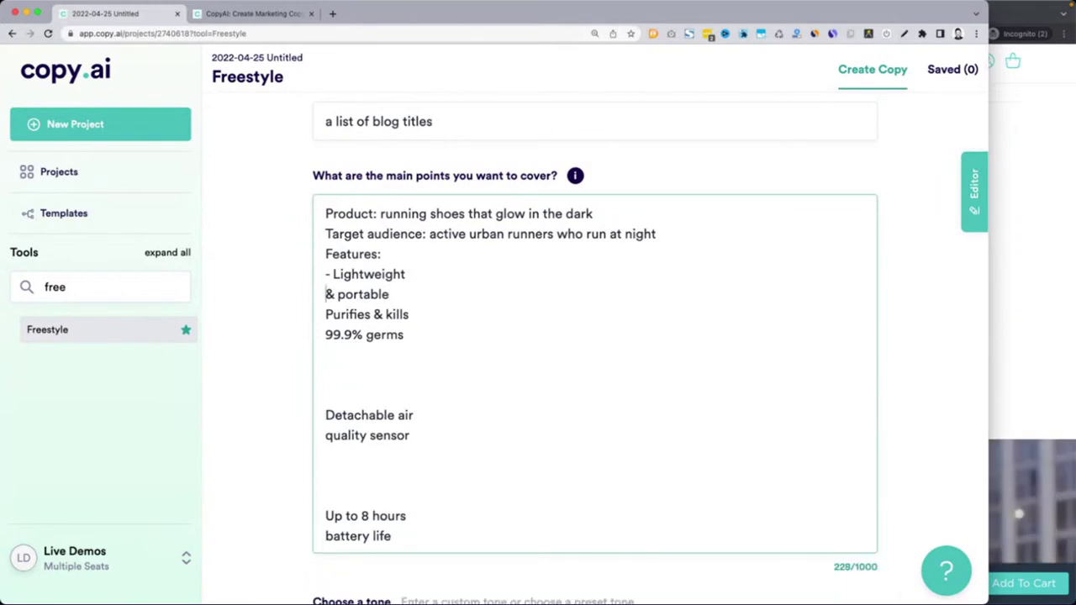
{"action": "key", "text": "BackSpace"}
{"action": "key", "text": "Down"}
{"action": "type", "text": "-"}
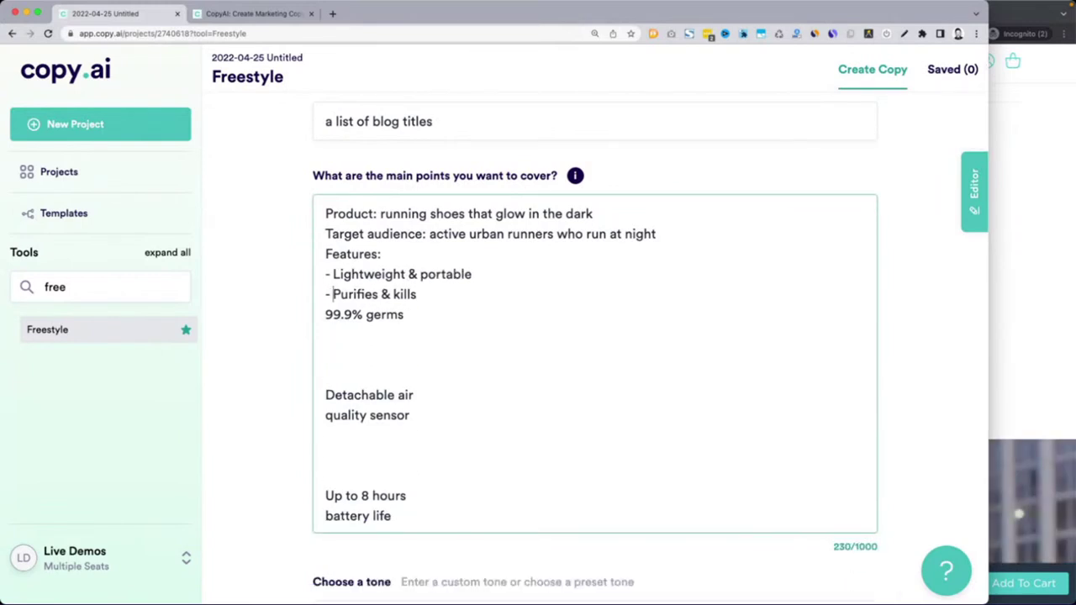
{"action": "key", "text": "Up"}
{"action": "key", "text": "BackSpace"}
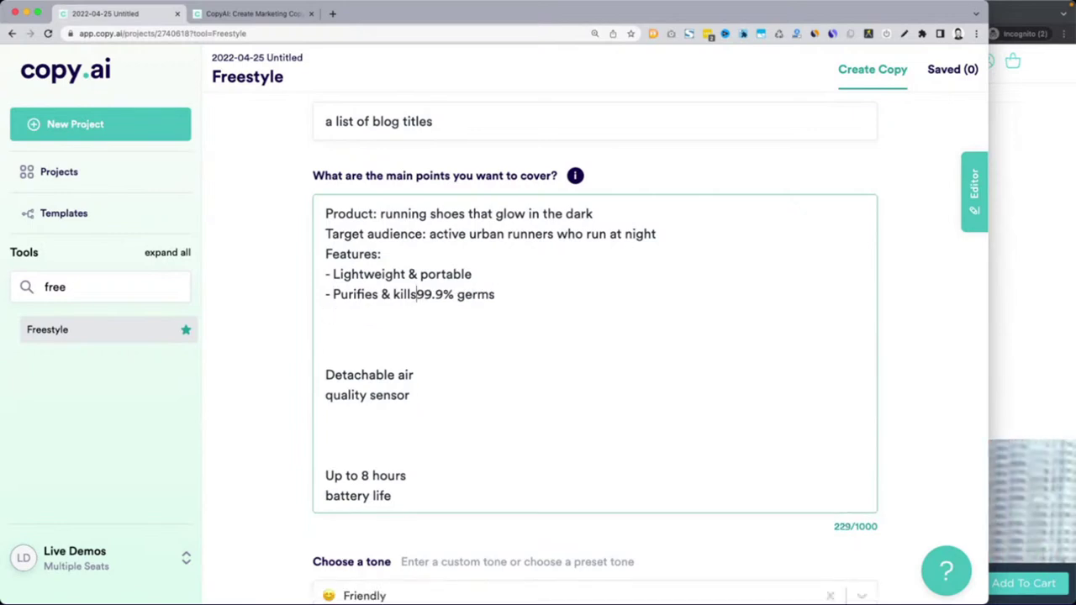
{"action": "key", "text": "Down"}
{"action": "key", "text": "BackSpace"}
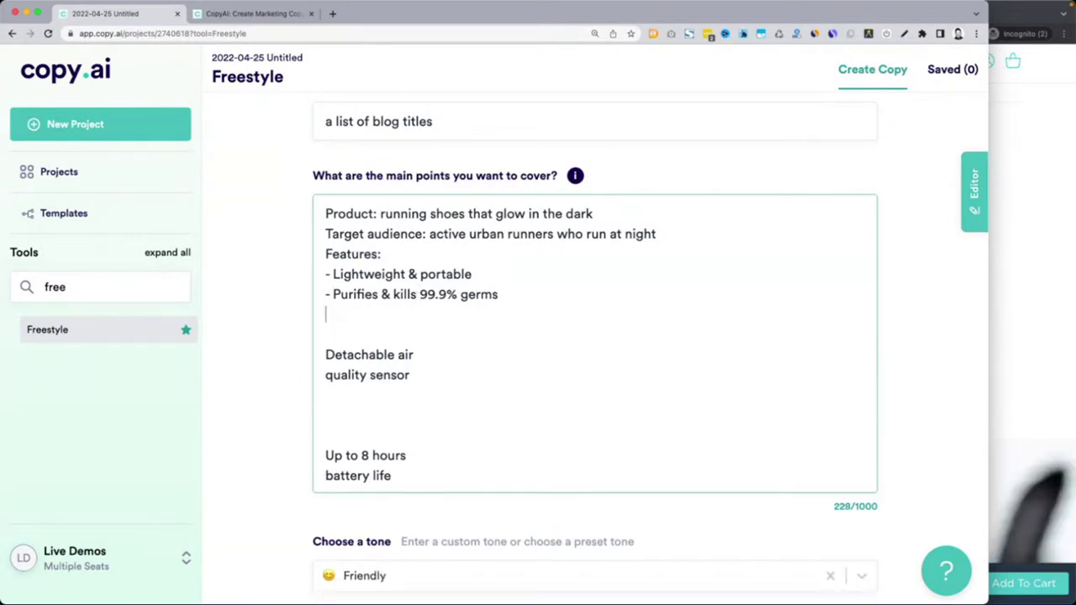
- Make the air-quality sensor and 'Up to 8 hours battery life' clean dash bullets, removing blank lines
{"action": "key", "text": "Down"}
{"action": "key", "text": "BackSpace"}
{"action": "key", "text": "BackSpace"}
{"action": "key", "text": "Right"}
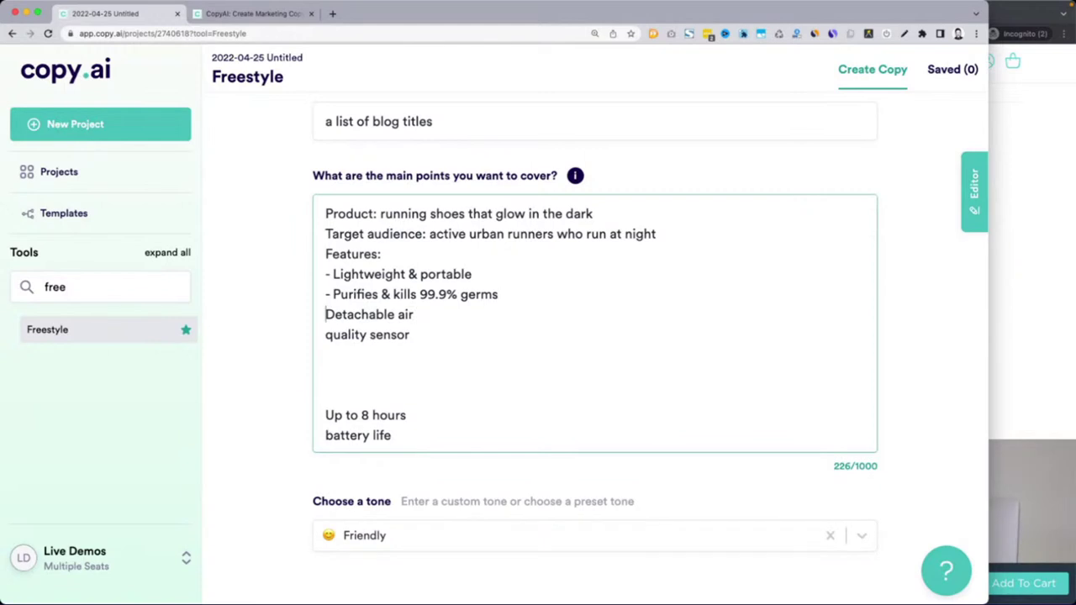
{"action": "type", "text": "-"}
{"action": "key", "text": "Down"}
{"action": "key", "text": "BackSpace"}
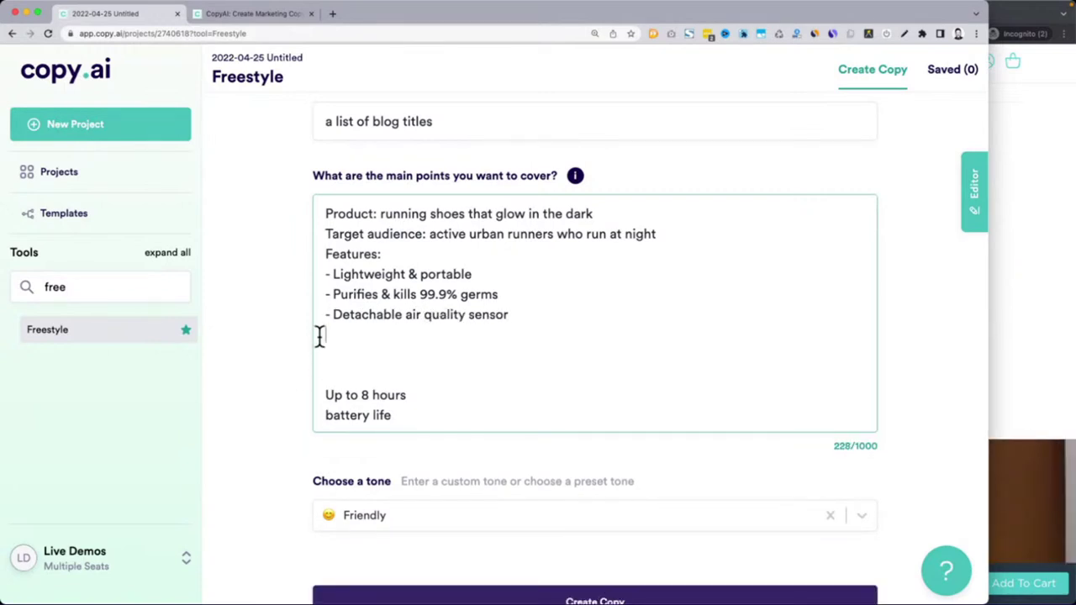
{"action": "key", "text": "BackSpace"}
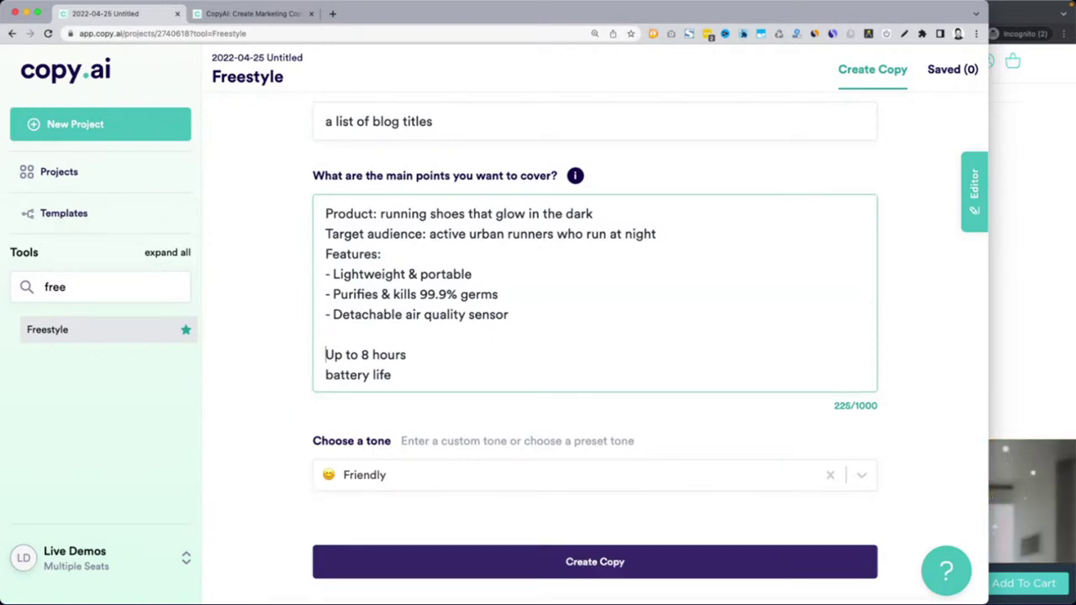
{"action": "key", "text": "BackSpace"}
{"action": "type", "text": "-"}
{"action": "key", "text": "BackSpace"}
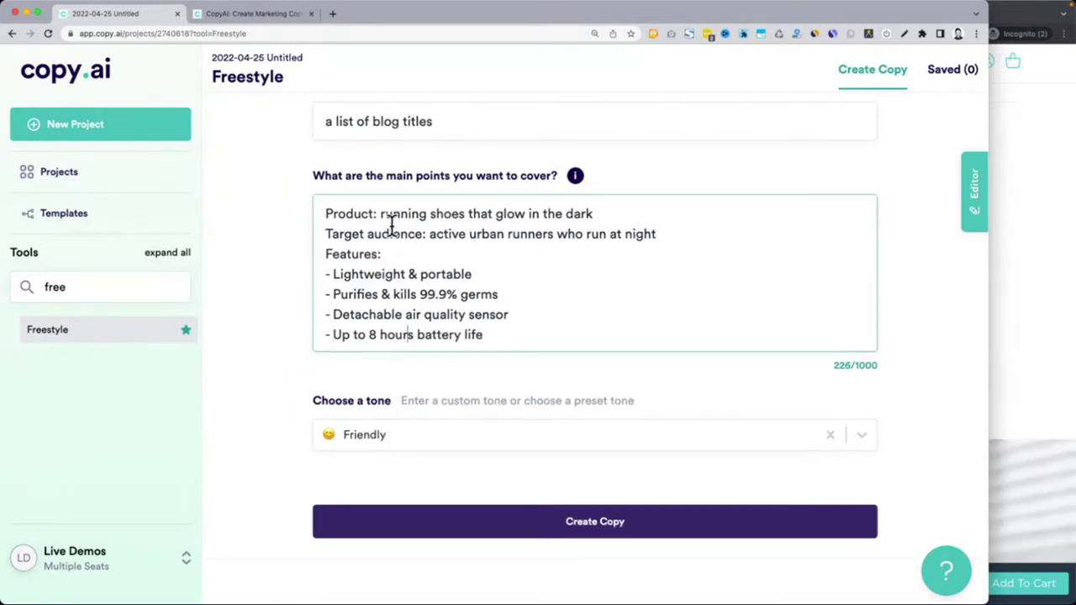
{"action": "left_click", "coordinate": [1025, 239]}
{"action": "scroll", "coordinate": [874, 260], "scroll_direction": "up", "scroll_amount": 10}
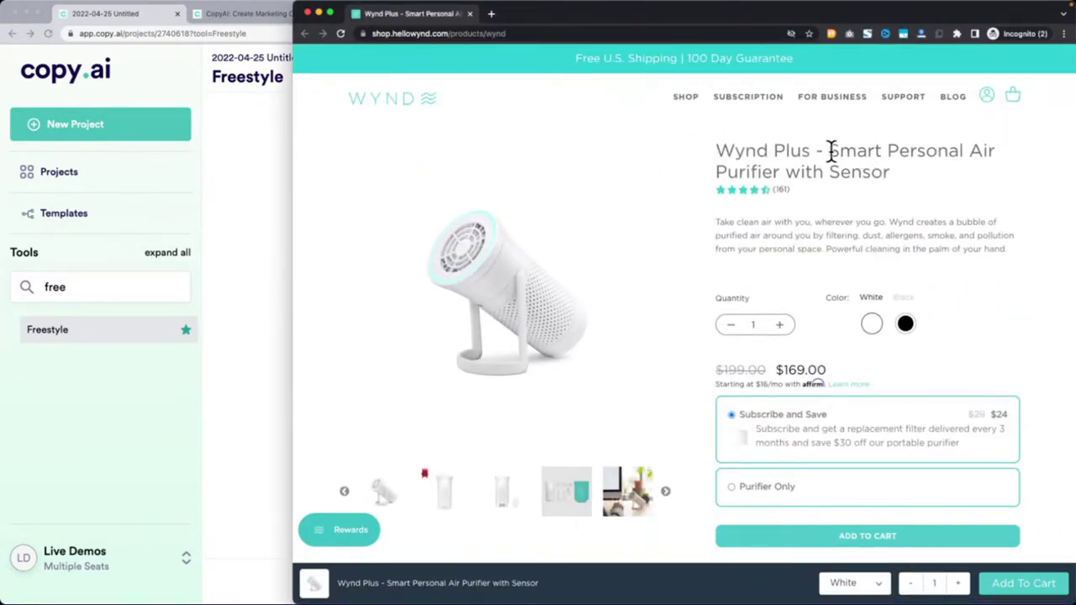
- Replace Copy.ai's product with 'Smart Personal Air Purifier with Sensor' copied from the Wynd page
{"action": "left_click_drag", "start_coordinate": [828, 151], "coordinate": [944, 195]}
{"action": "key", "text": "super+c"}
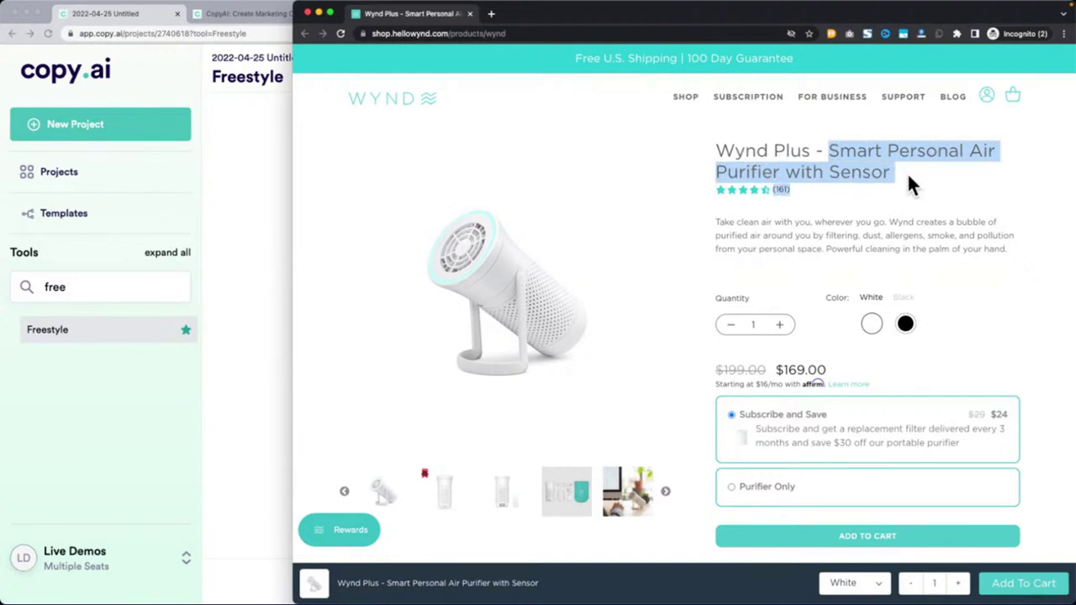
{"action": "left_click", "coordinate": [892, 170]}
{"action": "left_click_drag", "start_coordinate": [830, 151], "coordinate": [889, 172]}
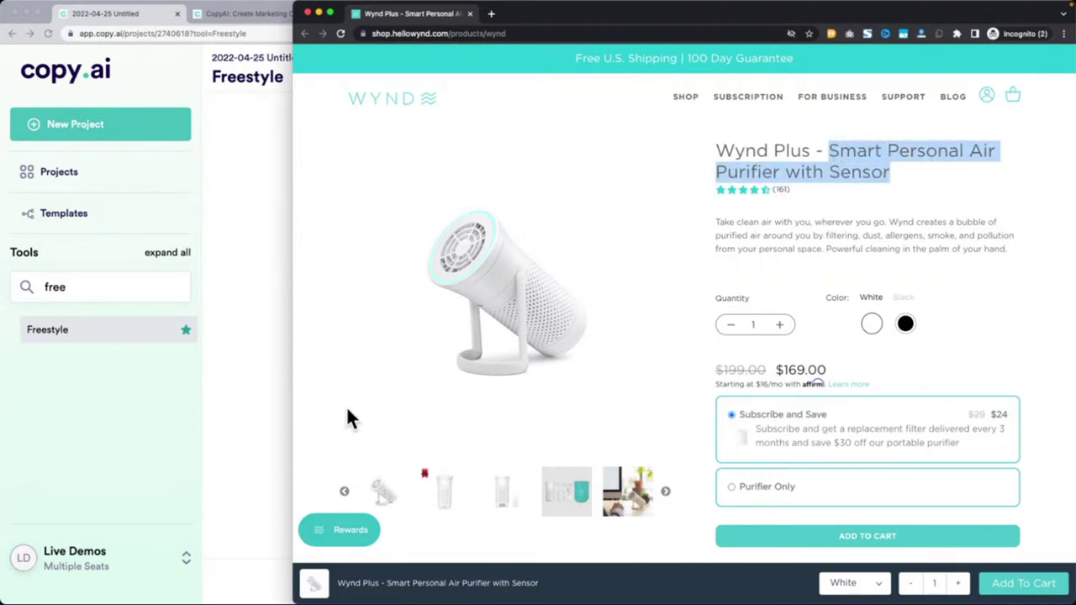
{"action": "left_click", "coordinate": [236, 410]}
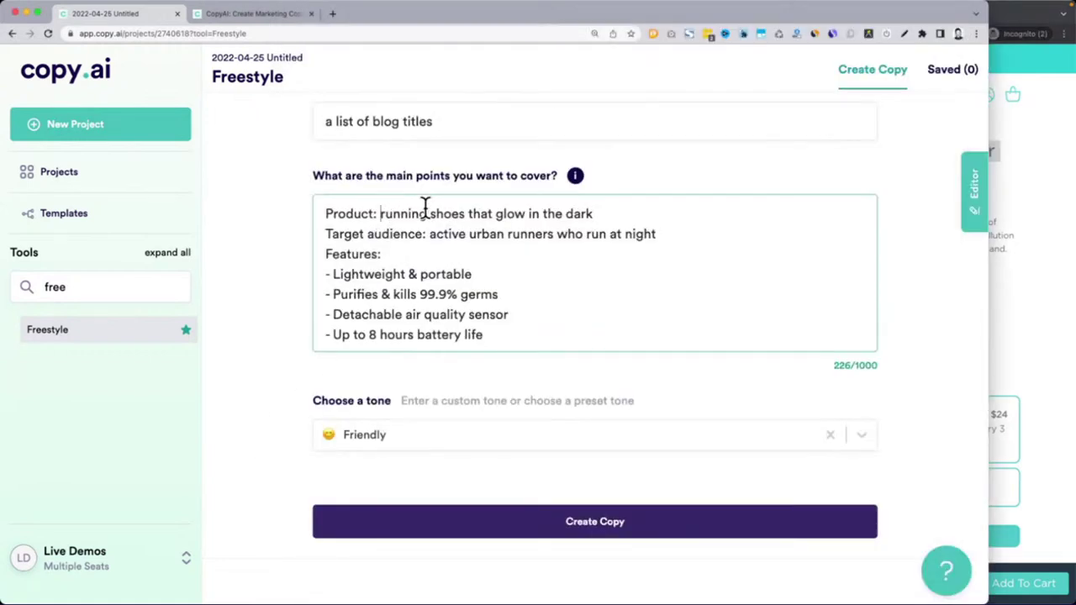
{"action": "key", "text": "shift+super+Right"}
{"action": "key", "text": "super+v"}
- Set the target audience to 'Moms'
{"action": "left_click", "coordinate": [427, 234]}
{"action": "key", "text": "shift+super+Right"}
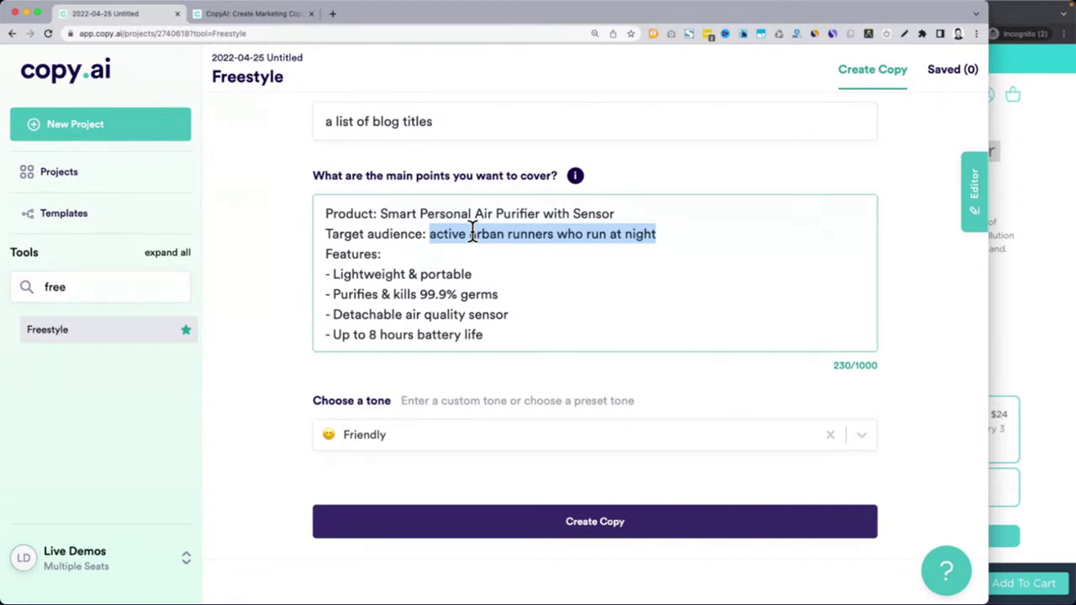
{"action": "type", "text": "Moms"}
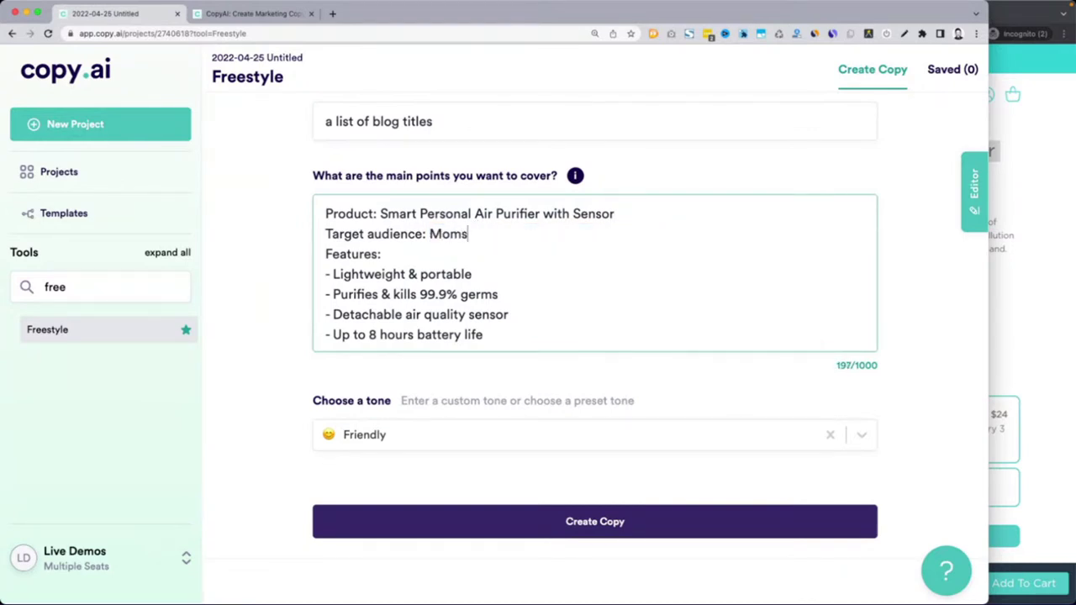
{"action": "left_click_drag", "start_coordinate": [380, 213], "coordinate": [483, 235]}
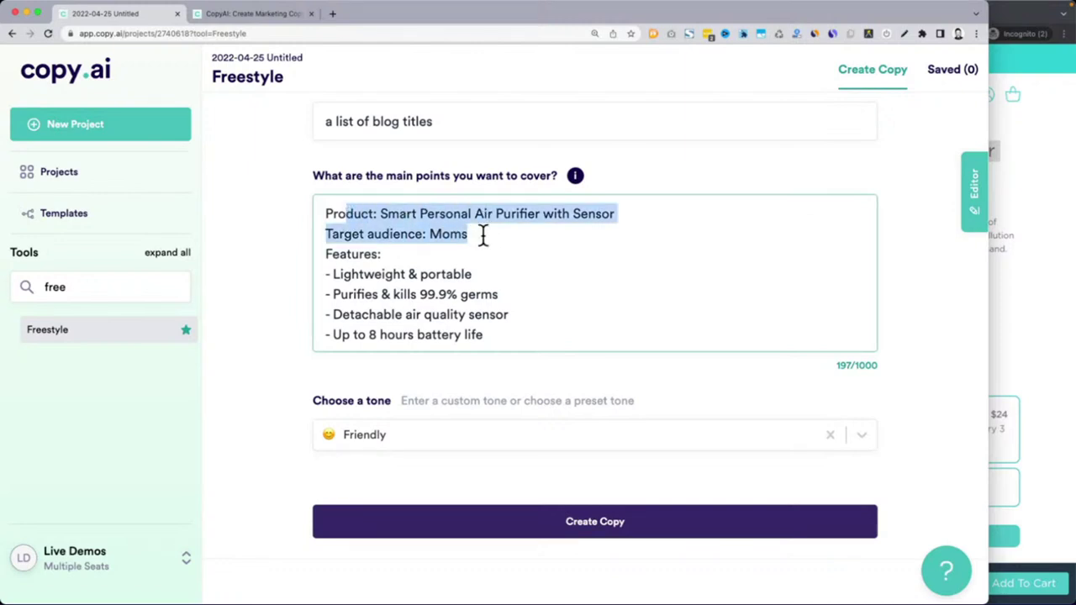
{"action": "left_click", "coordinate": [241, 308]}
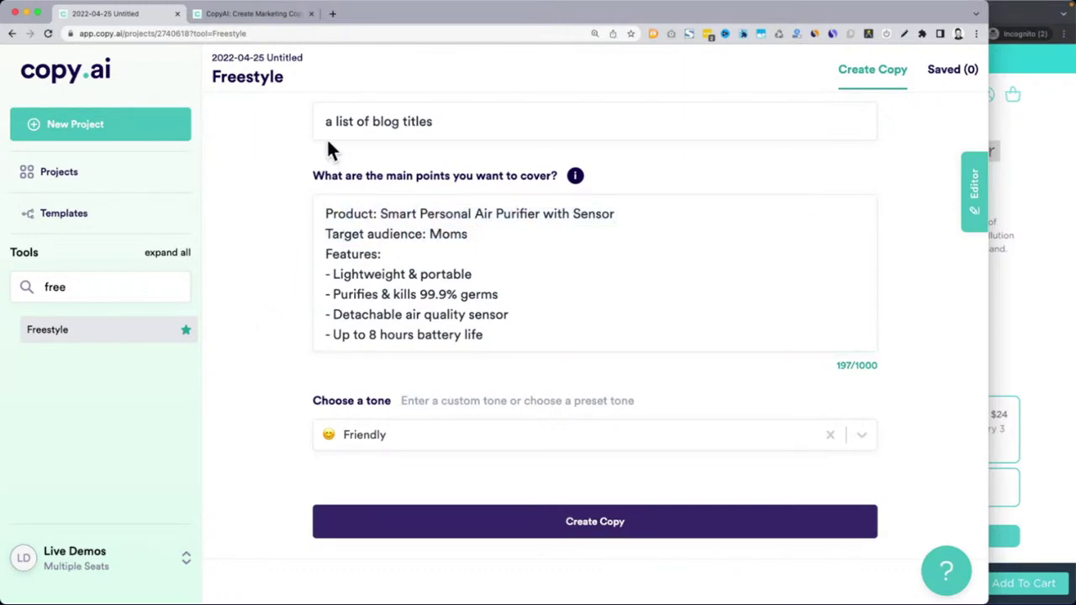
- Change the request to 'a list of benefits of the product' and generate copy
{"action": "left_click_drag", "start_coordinate": [326, 122], "coordinate": [593, 130]}
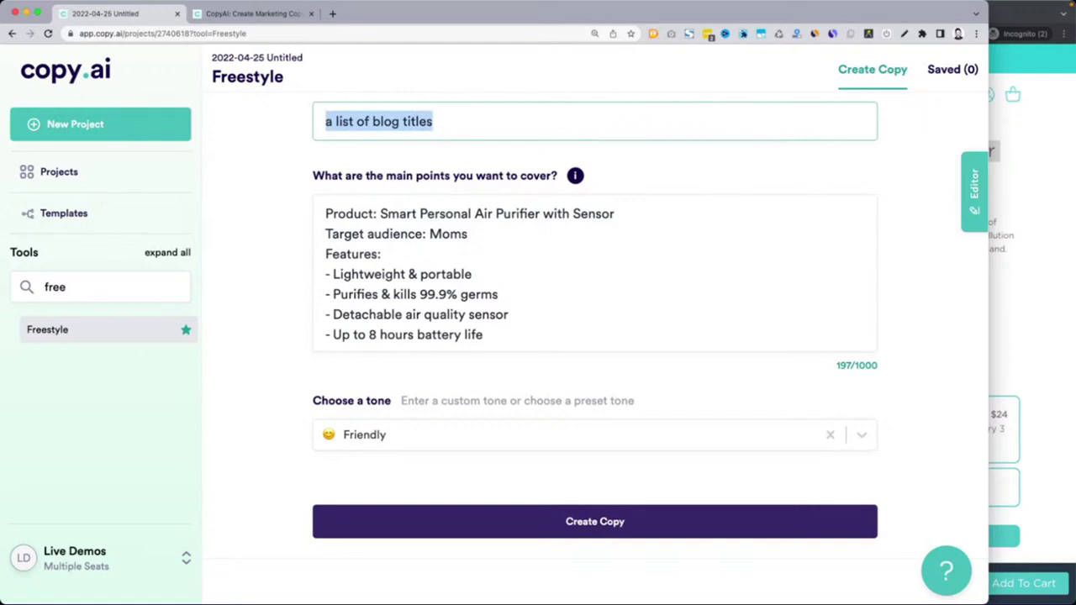
{"action": "type", "text": "a list"}
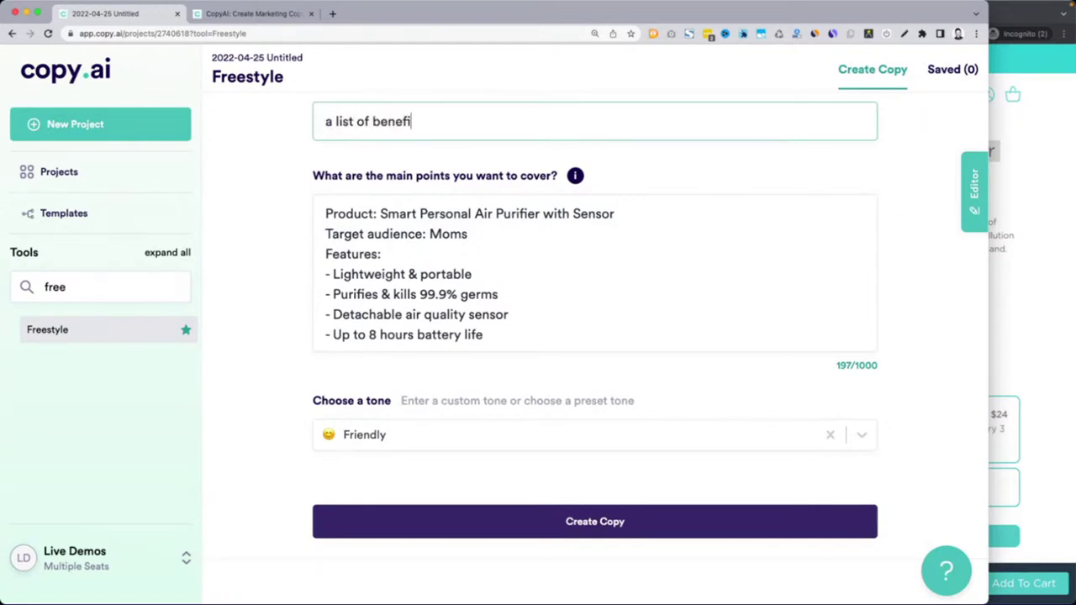
{"action": "type", "text": "oduct"}
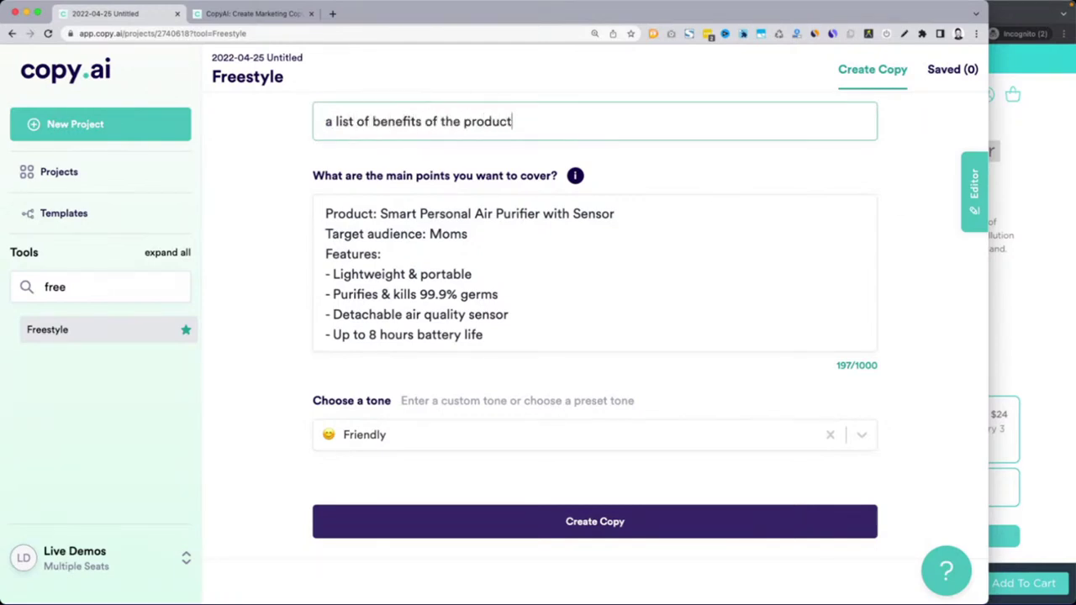
{"action": "left_click", "coordinate": [264, 316]}
{"action": "left_click", "coordinate": [439, 517]}
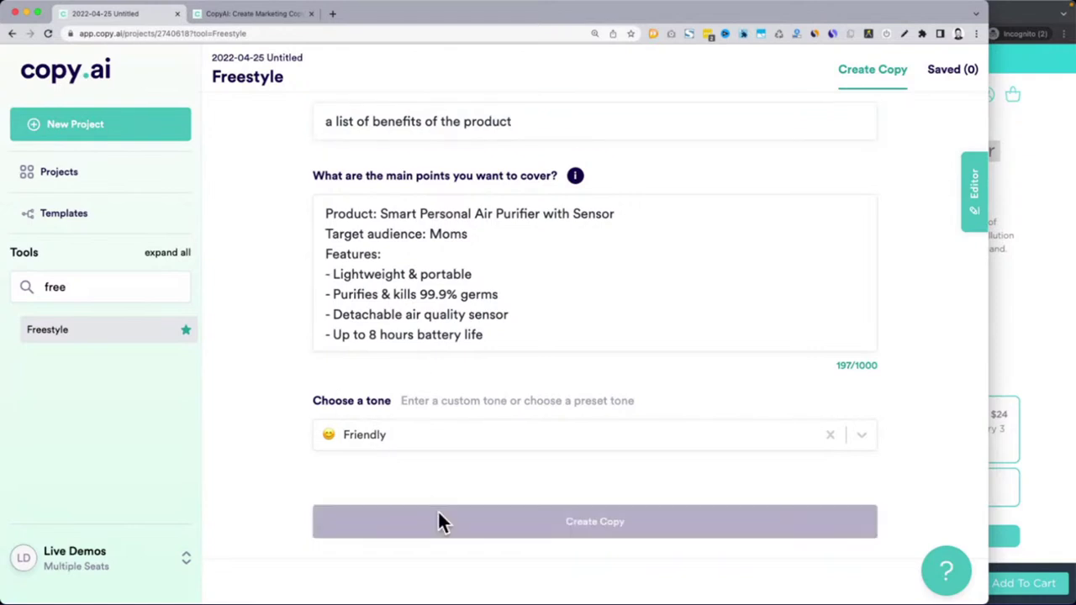
{"action": "left_click_drag", "start_coordinate": [324, 121], "coordinate": [546, 139]}
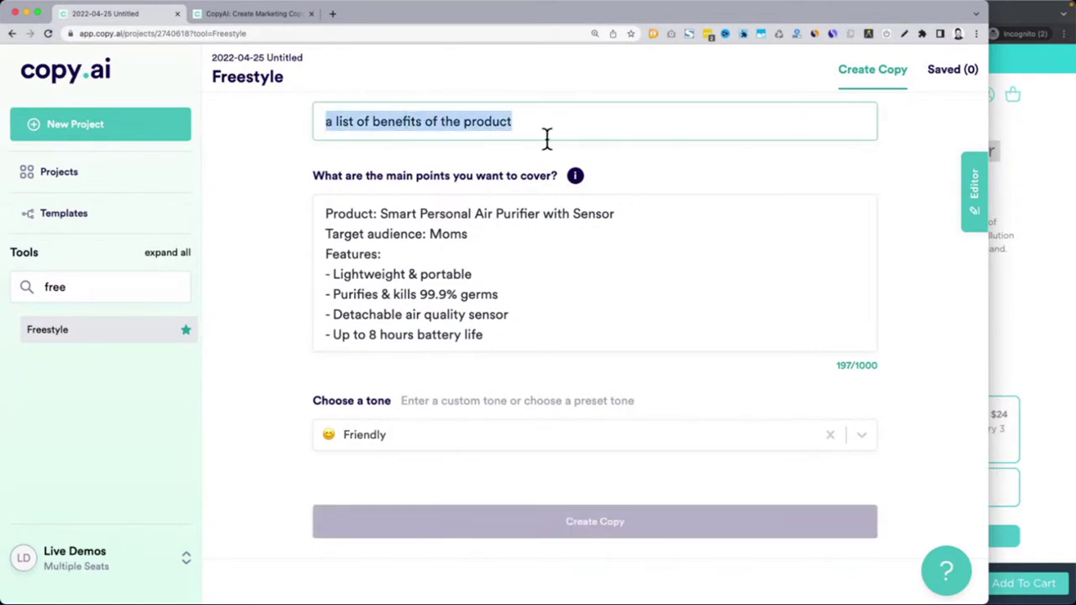
{"action": "key", "text": "super+Tab"}
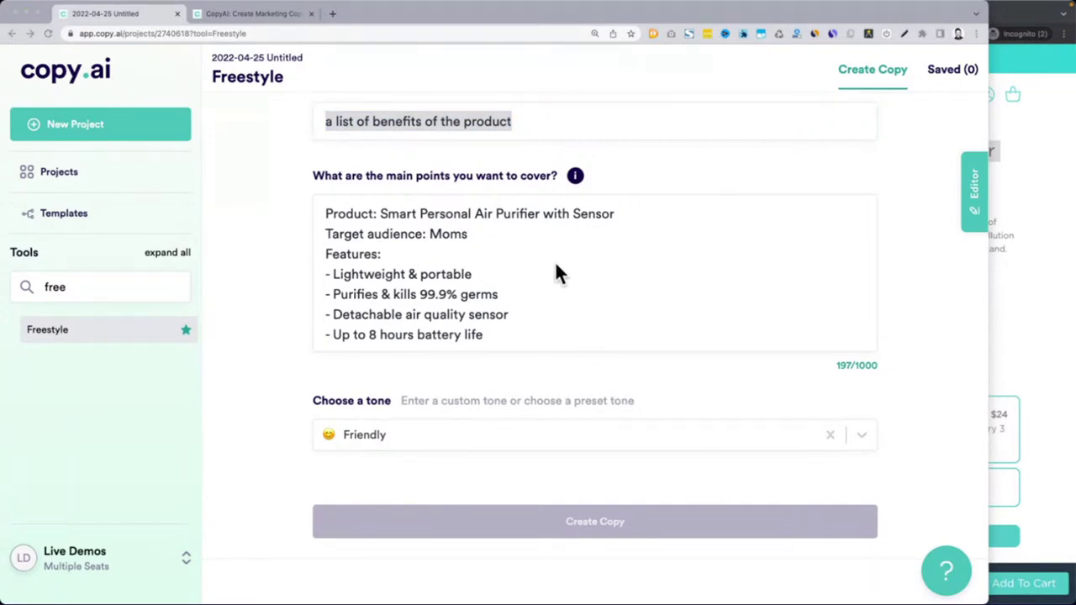
{"action": "key", "text": "super+Tab"}
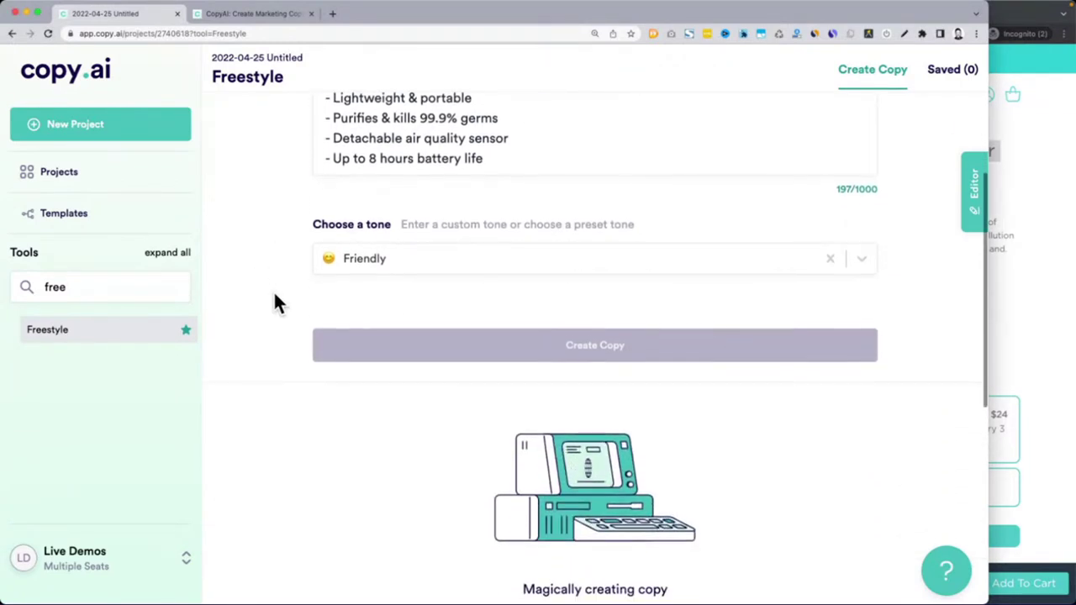
- Review the generated benefit lists, highlighting 'It's so portable' in the second result
{"action": "scroll", "coordinate": [274, 300], "scroll_direction": "down", "scroll_amount": 4}
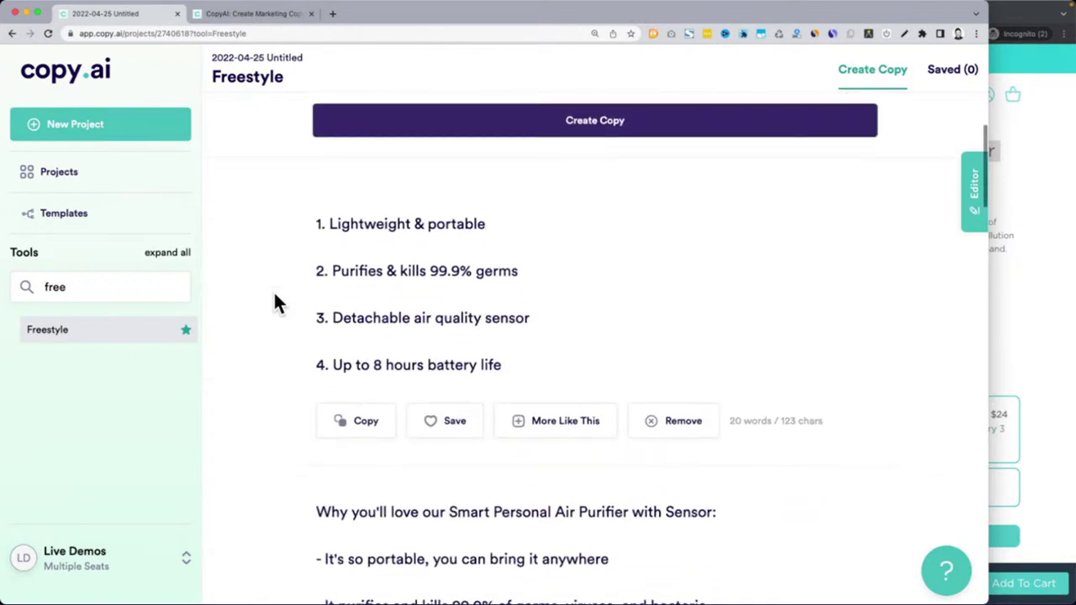
{"action": "left_click_drag", "start_coordinate": [350, 225], "coordinate": [504, 358]}
{"action": "scroll", "coordinate": [504, 358], "scroll_direction": "down", "scroll_amount": 5}
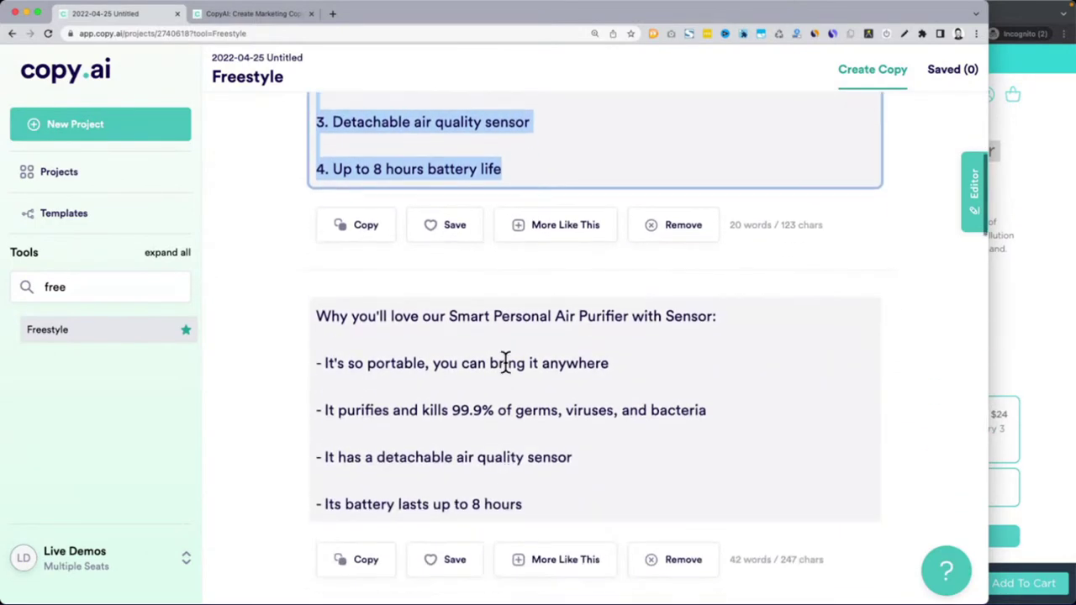
{"action": "left_click_drag", "start_coordinate": [326, 250], "coordinate": [426, 252]}
{"action": "scroll", "coordinate": [269, 314], "scroll_direction": "down", "scroll_amount": 5}
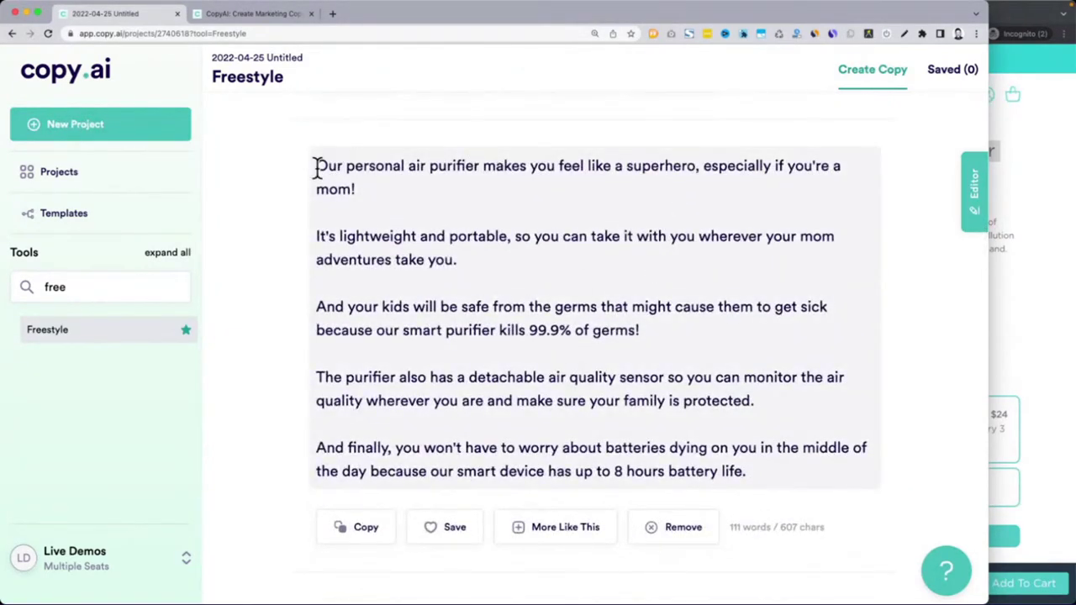
- Read the 'Our personal air purifier' letter, highlighting its portability, germ, air-monitoring and battery phrases
{"action": "left_click", "coordinate": [319, 167]}
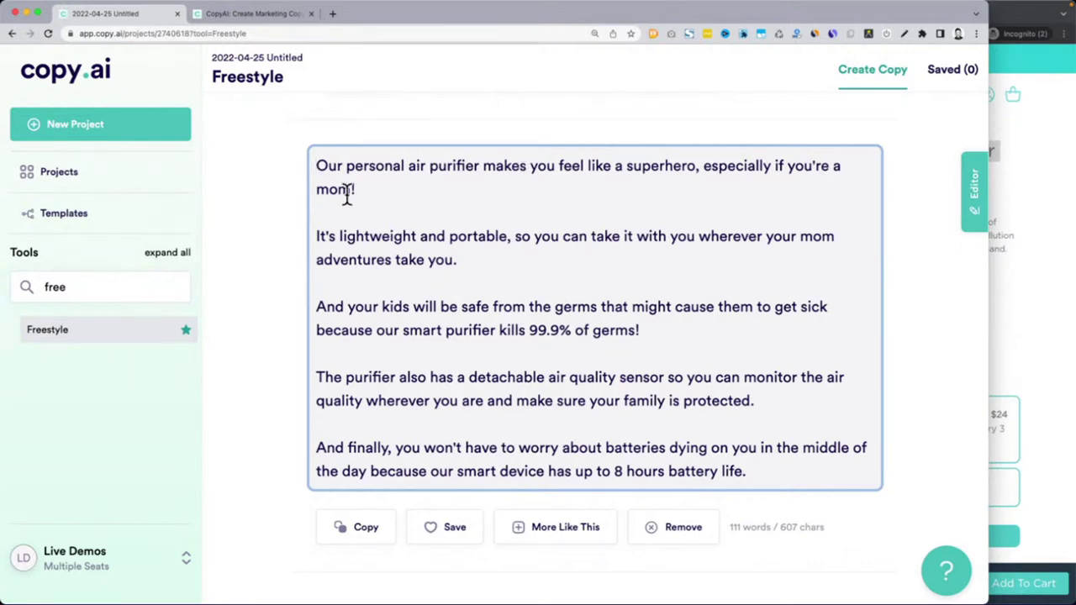
{"action": "left_click_drag", "start_coordinate": [318, 237], "coordinate": [430, 238]}
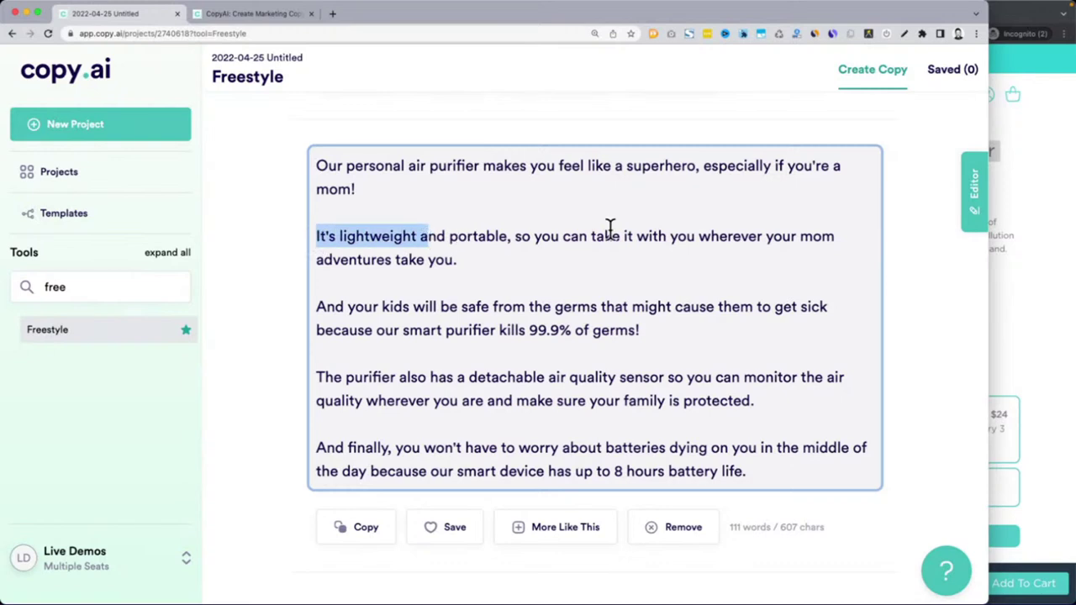
{"action": "left_click_drag", "start_coordinate": [515, 238], "coordinate": [591, 240]}
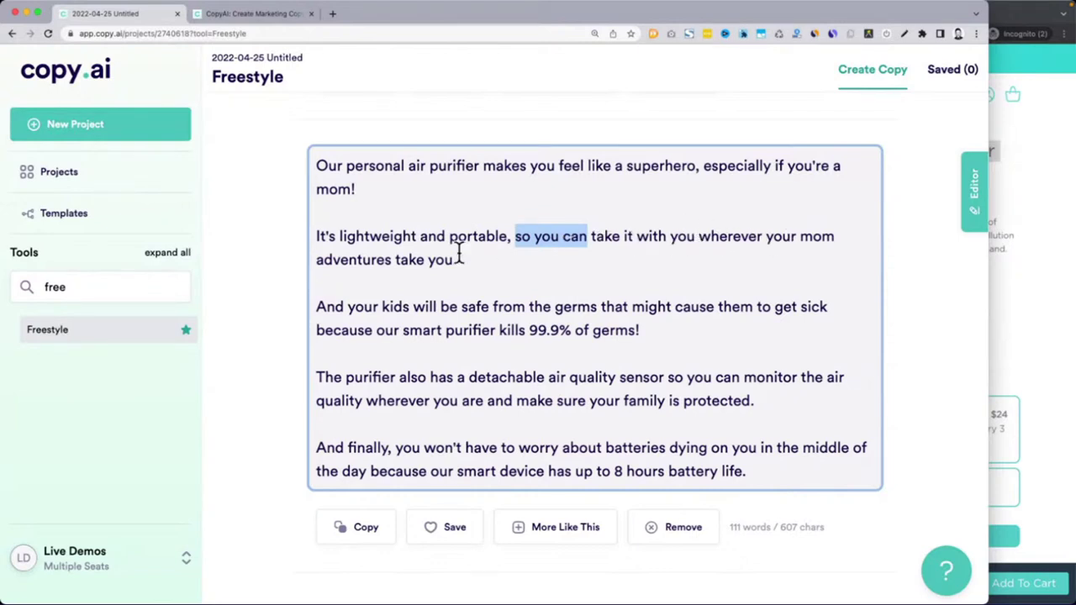
{"action": "left_click_drag", "start_coordinate": [318, 304], "coordinate": [672, 311]}
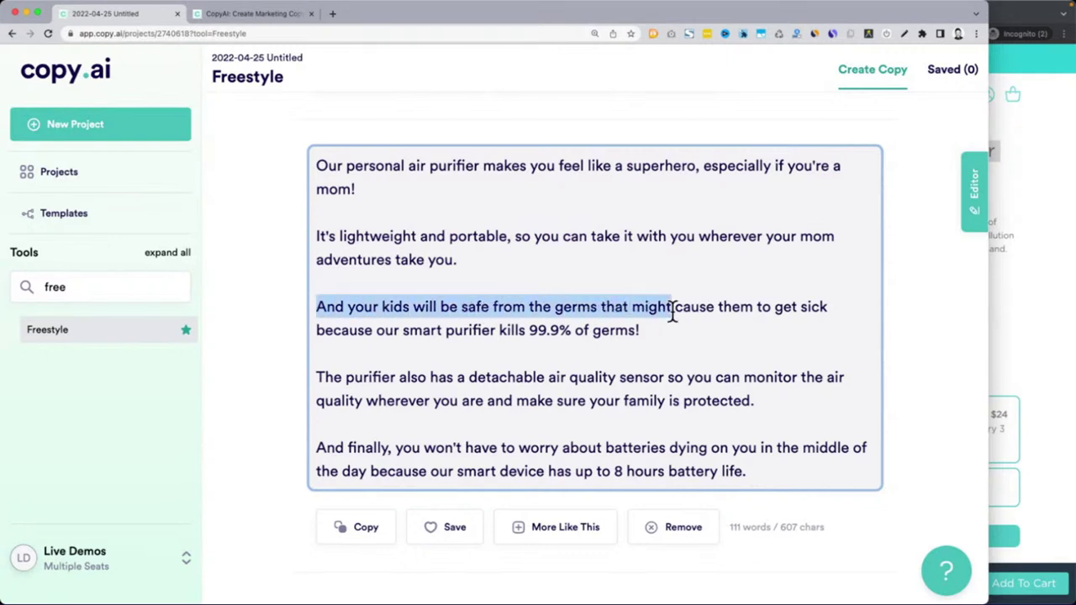
{"action": "scroll", "coordinate": [521, 349], "scroll_direction": "down", "scroll_amount": 1}
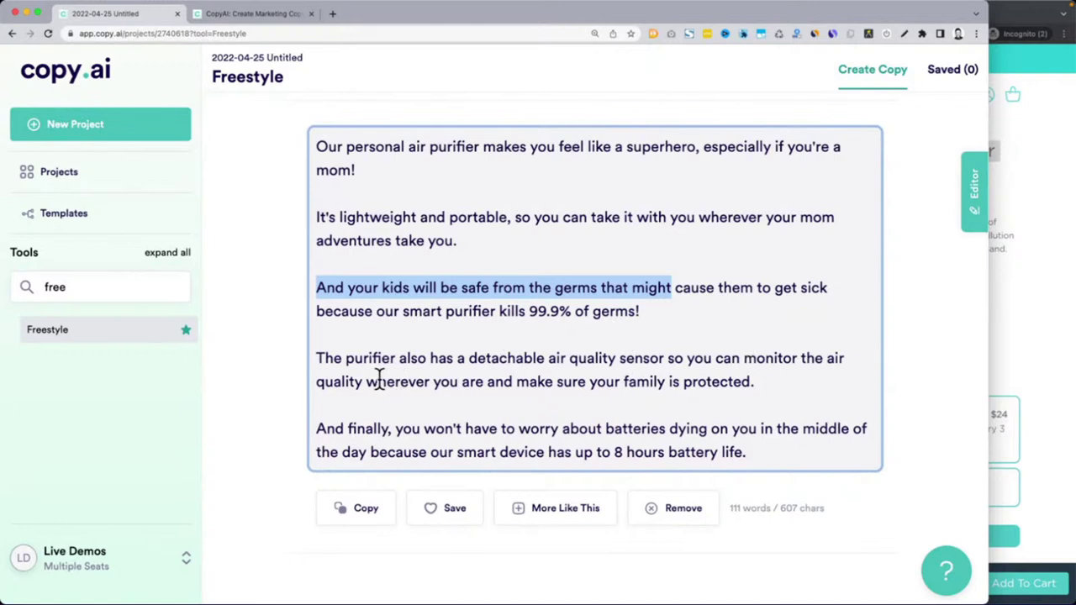
{"action": "left_click_drag", "start_coordinate": [374, 382], "coordinate": [560, 383]}
{"action": "scroll", "coordinate": [733, 389], "scroll_direction": "down", "scroll_amount": 1}
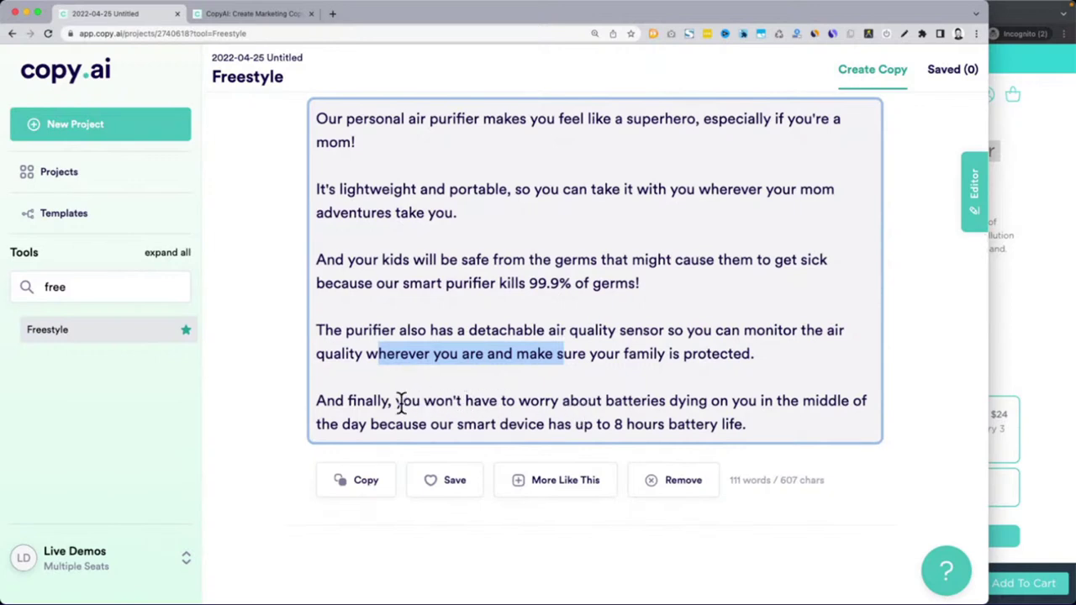
{"action": "left_click_drag", "start_coordinate": [395, 401], "coordinate": [376, 427]}
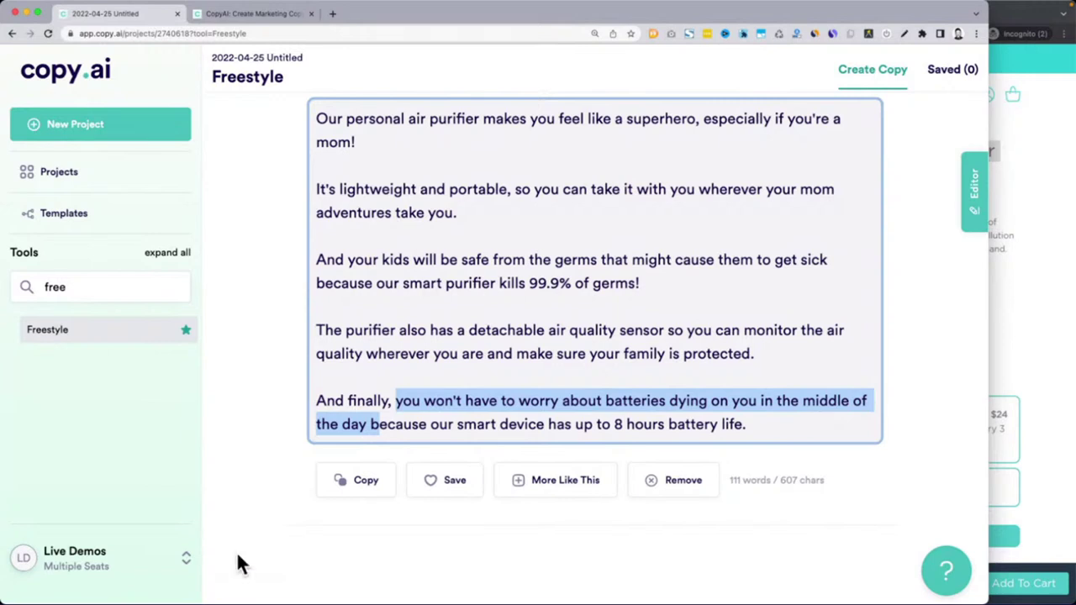
{"action": "left_click", "coordinate": [1034, 301]}
{"action": "key", "text": "ctrl+Up"}
- Highlight the blog's sentences on communicating benefits and customers' pain points
{"action": "left_click", "coordinate": [717, 152]}
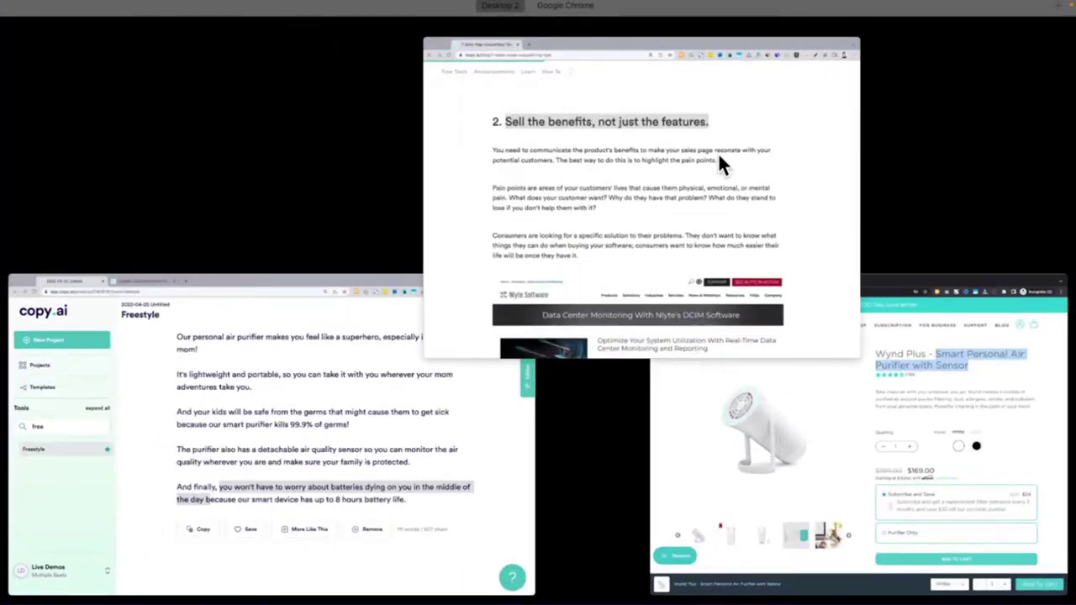
{"action": "scroll", "coordinate": [378, 126], "scroll_direction": "down", "scroll_amount": 2}
{"action": "left_click_drag", "start_coordinate": [366, 111], "coordinate": [472, 136]}
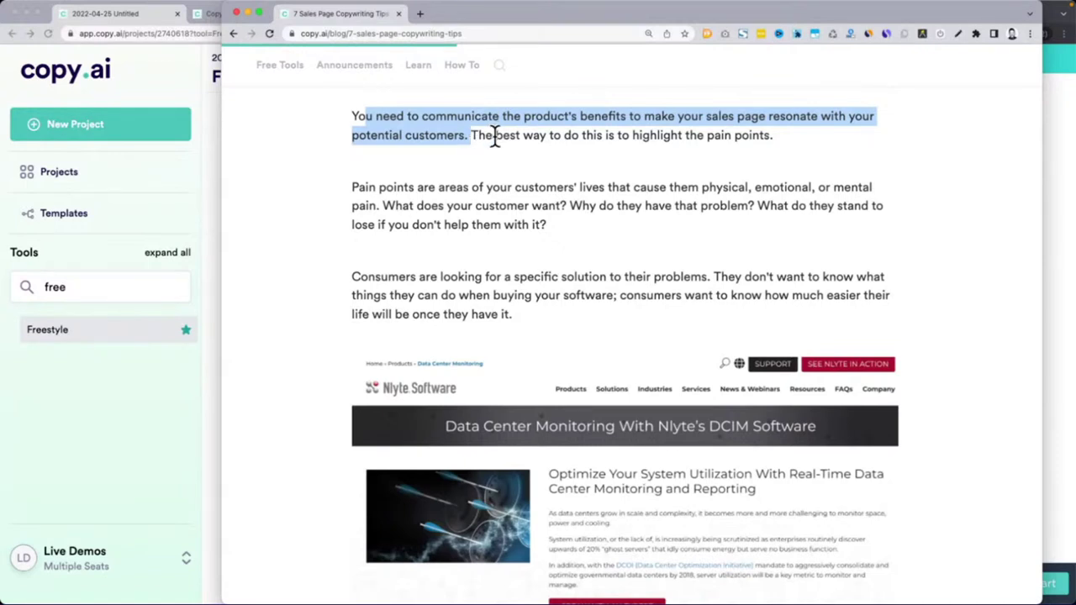
{"action": "left_click_drag", "start_coordinate": [658, 137], "coordinate": [753, 142]}
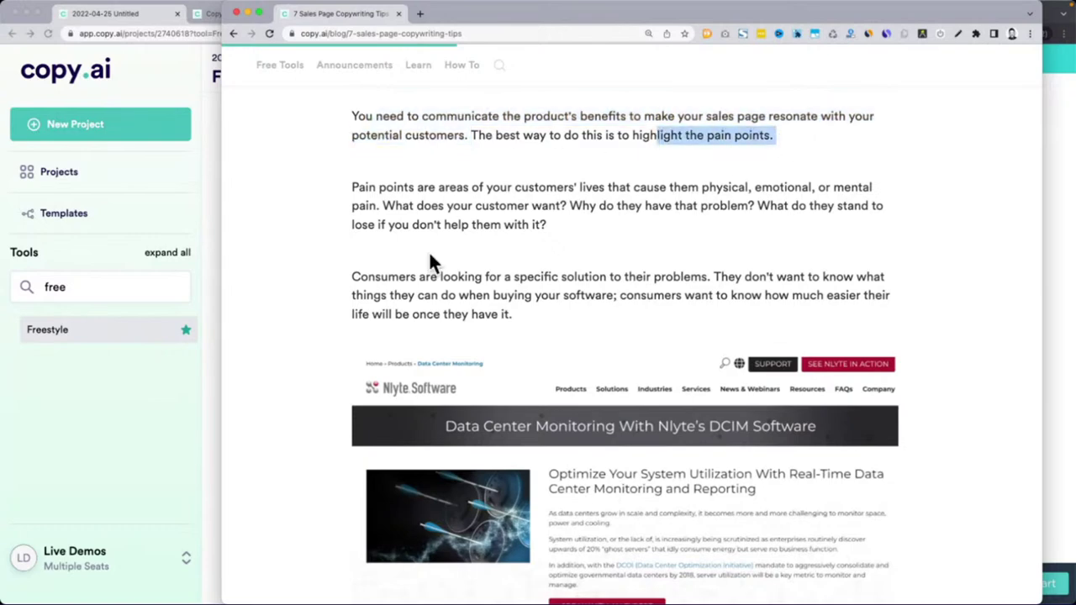
{"action": "scroll", "coordinate": [428, 252], "scroll_direction": "down", "scroll_amount": 2}
{"action": "left_click_drag", "start_coordinate": [353, 148], "coordinate": [619, 168]}
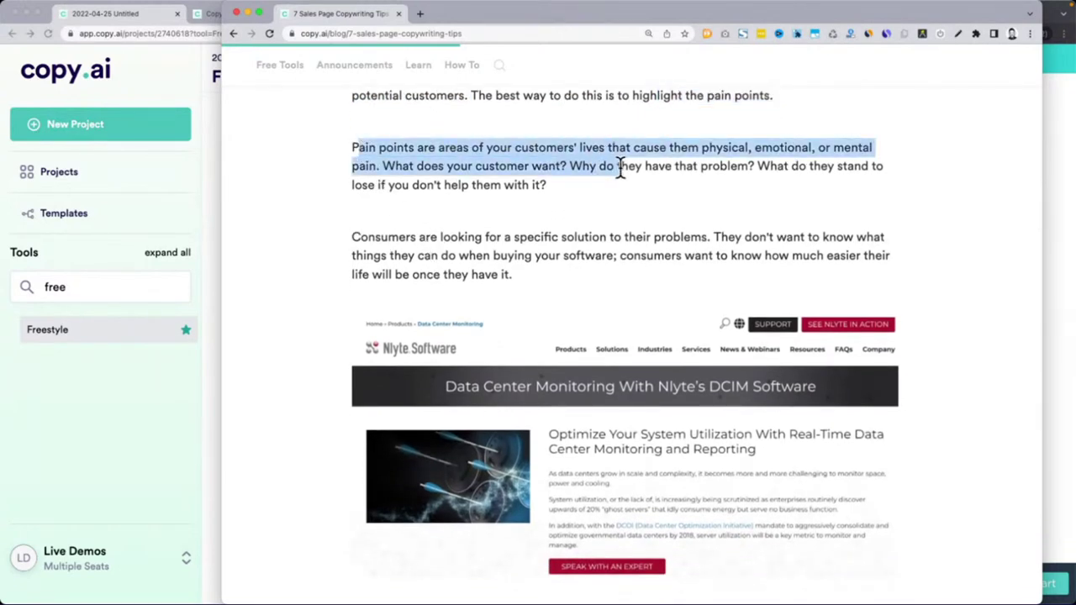
{"action": "left_click", "coordinate": [192, 402]}
{"action": "scroll", "coordinate": [244, 432], "scroll_direction": "up", "scroll_amount": 10}
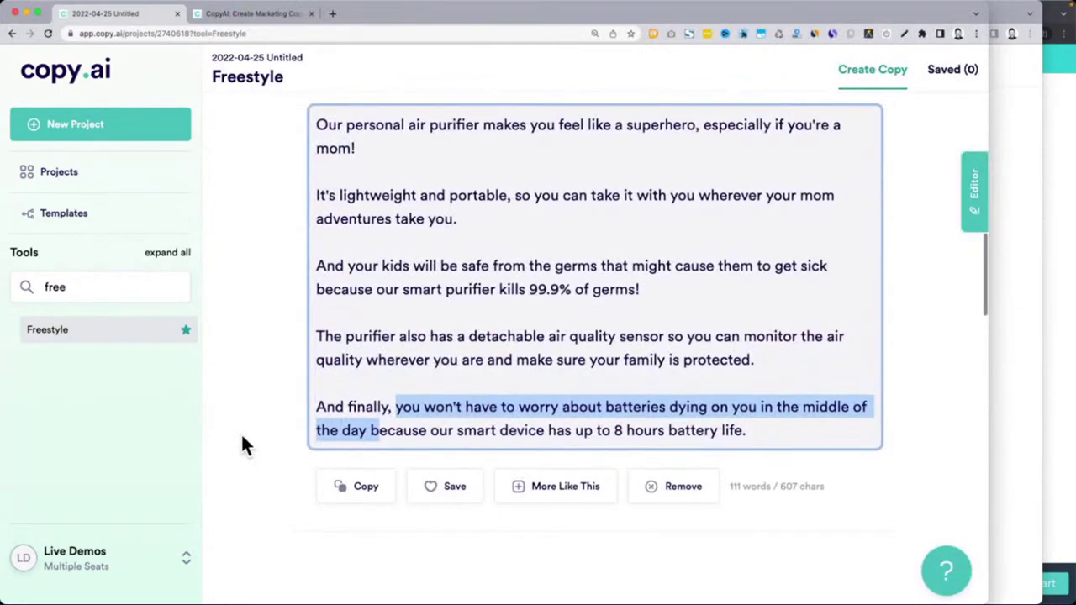
- Replace 'benefits of the product' with 'pain points' in the request and generate new copy
{"action": "triple_click", "coordinate": [380, 250]}
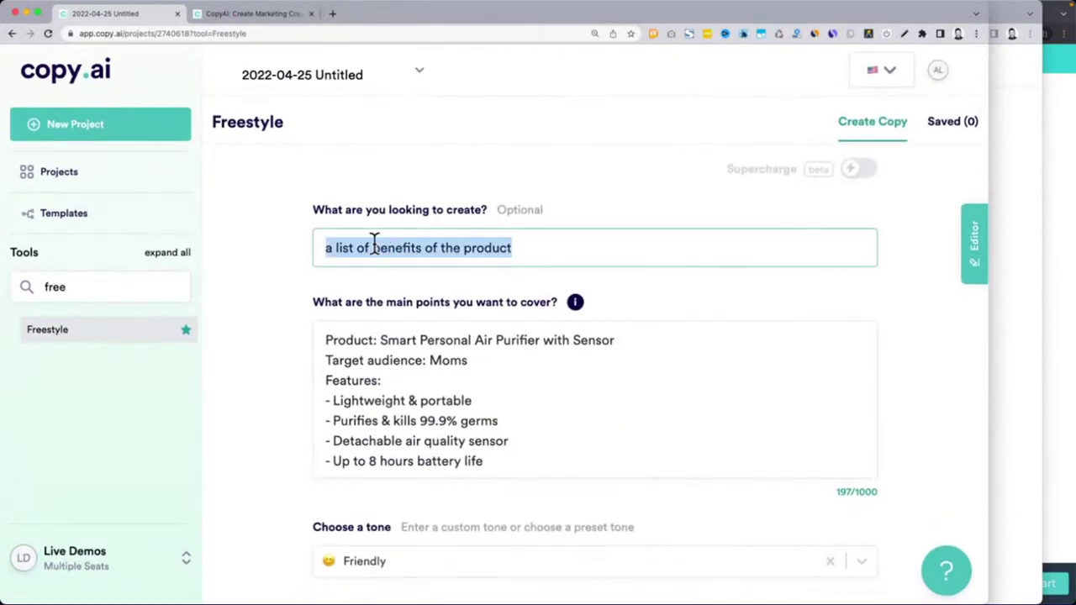
{"action": "left_click", "coordinate": [434, 250]}
{"action": "key", "text": "alt+shift+Left"}
{"action": "key", "text": "alt+shift+Left"}
{"action": "key", "text": "alt+shift+Left"}
{"action": "key", "text": "alt+shift+Left"}
{"action": "type", "text": "pain points"}
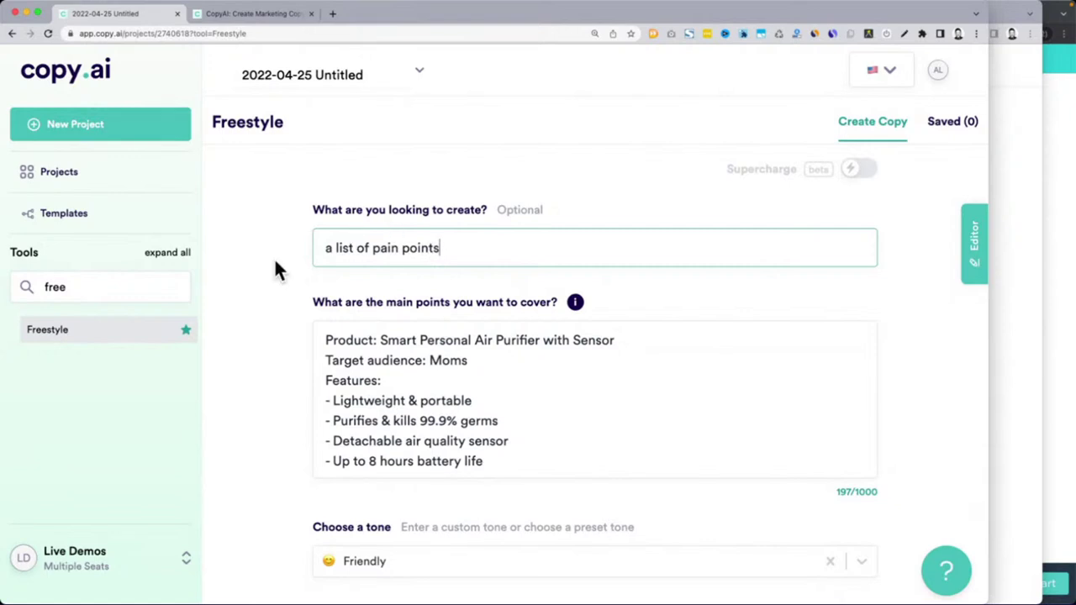
{"action": "scroll", "coordinate": [252, 264], "scroll_direction": "down", "scroll_amount": 4}
{"action": "left_click", "coordinate": [410, 491]}
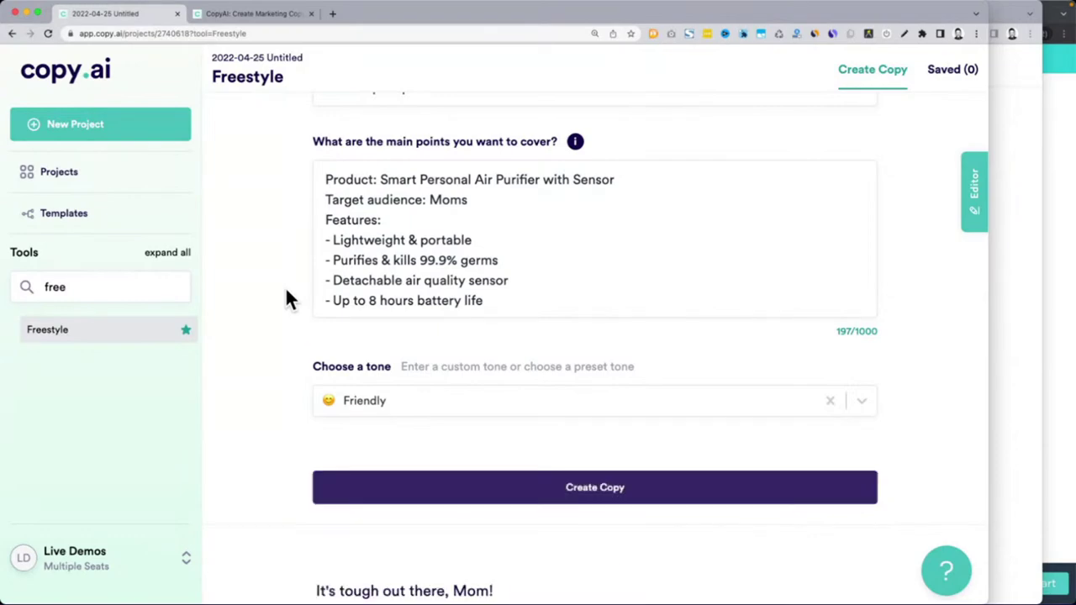
{"action": "scroll", "coordinate": [286, 298], "scroll_direction": "down", "scroll_amount": 5}
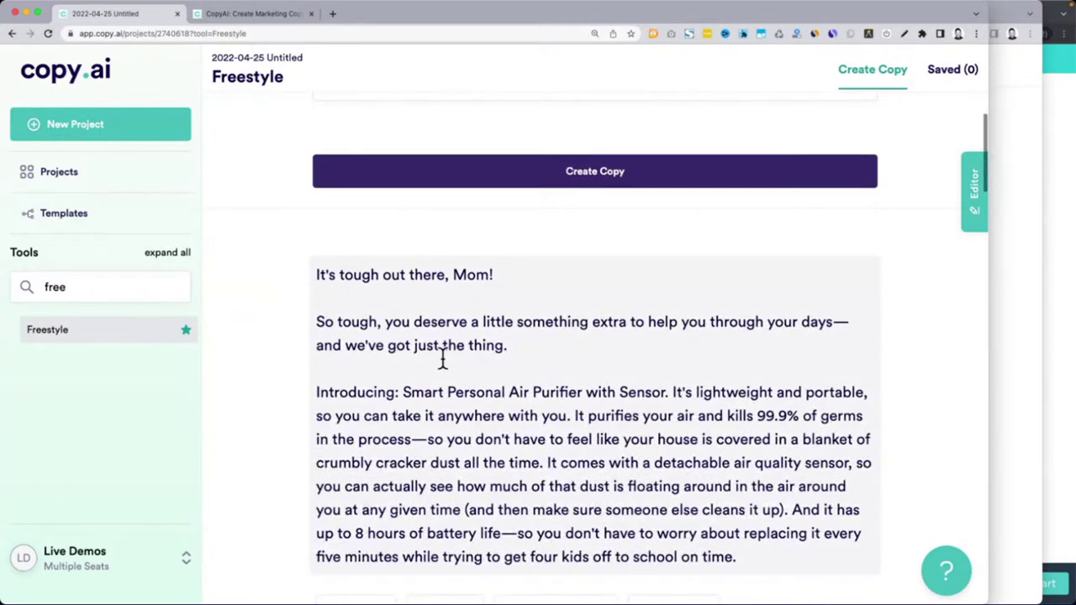
{"action": "scroll", "coordinate": [429, 353], "scroll_direction": "down", "scroll_amount": 4}
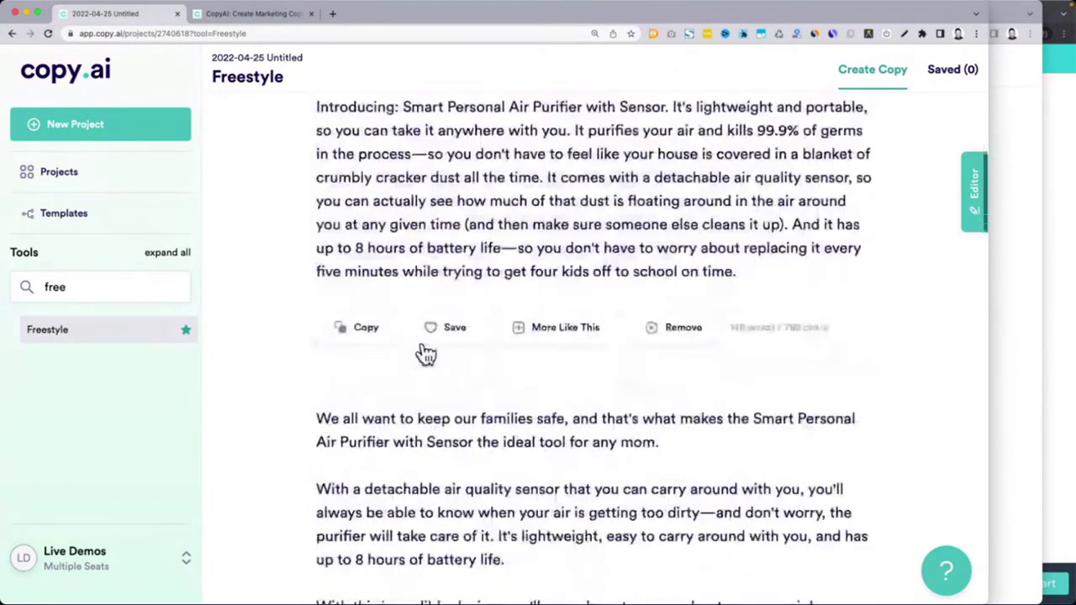
{"action": "scroll", "coordinate": [426, 349], "scroll_direction": "down", "scroll_amount": 3}
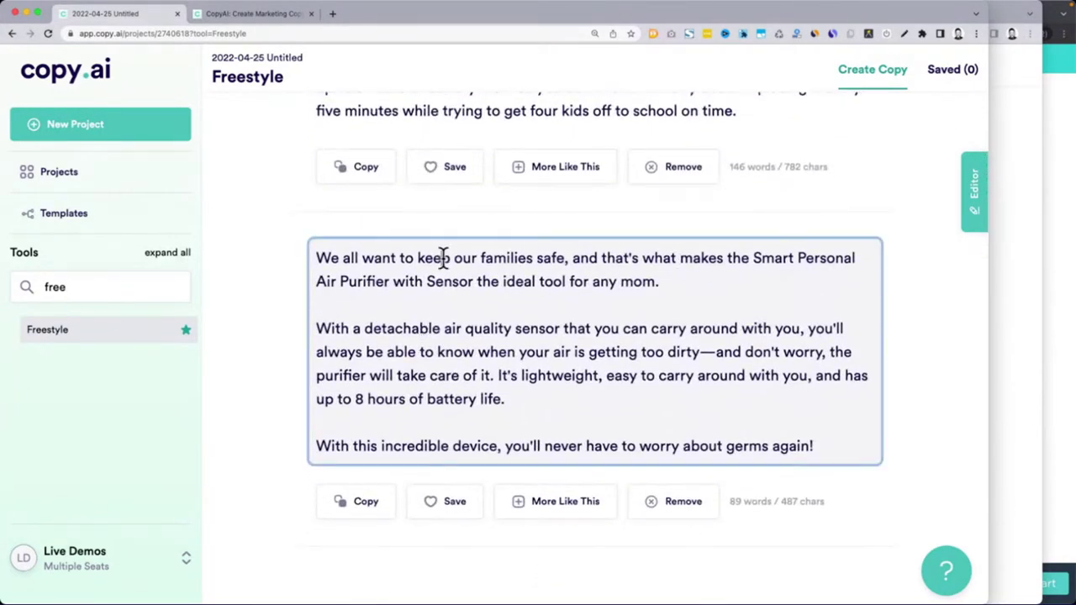
{"action": "left_click_drag", "start_coordinate": [443, 258], "coordinate": [580, 262]}
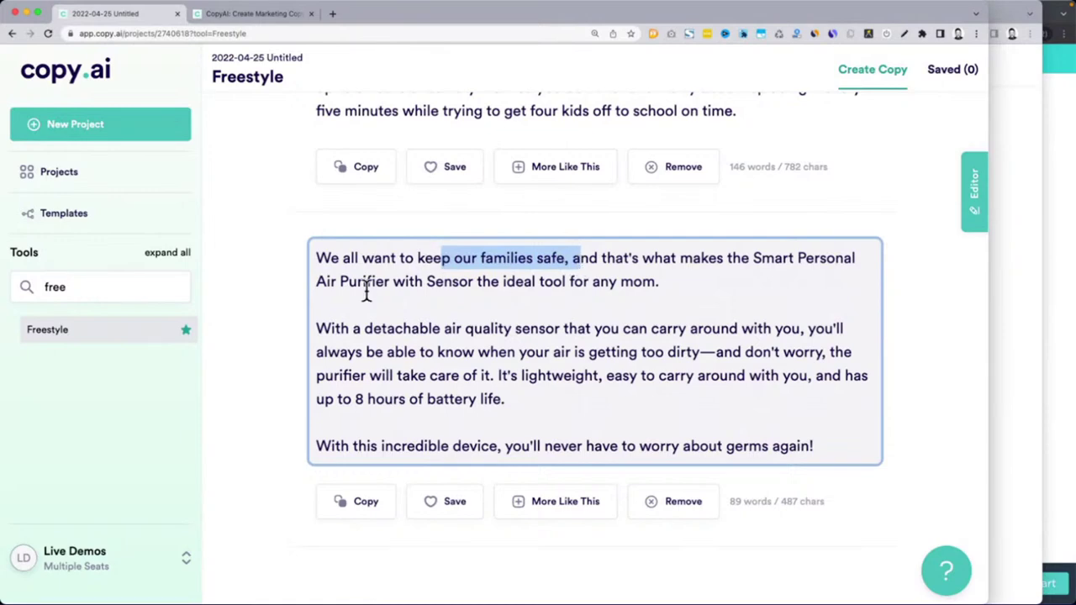
{"action": "left_click_drag", "start_coordinate": [331, 329], "coordinate": [473, 336]}
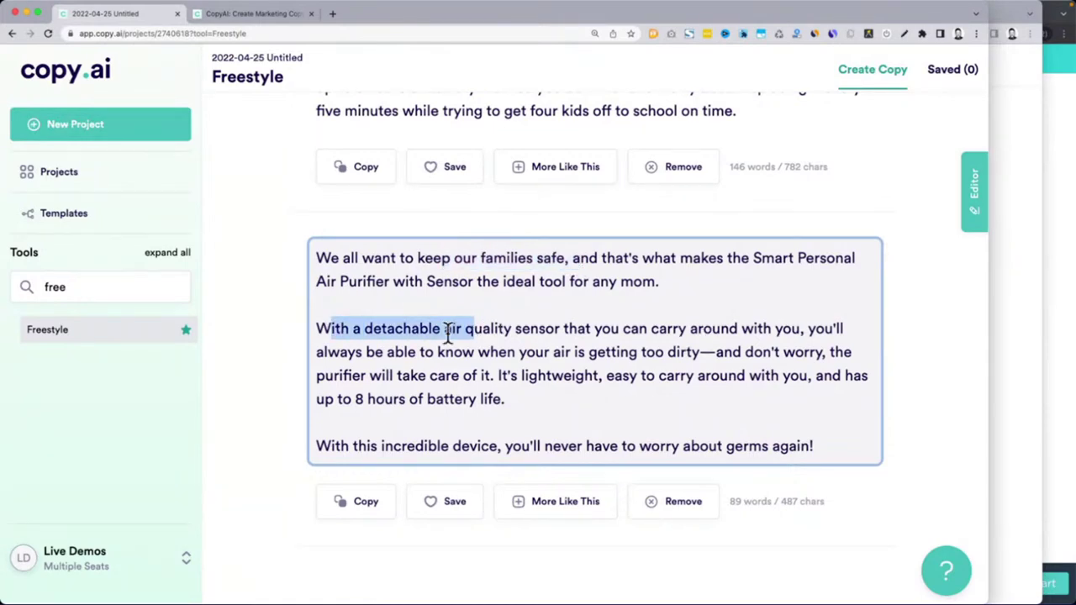
{"action": "scroll", "coordinate": [471, 355], "scroll_direction": "down", "scroll_amount": 2}
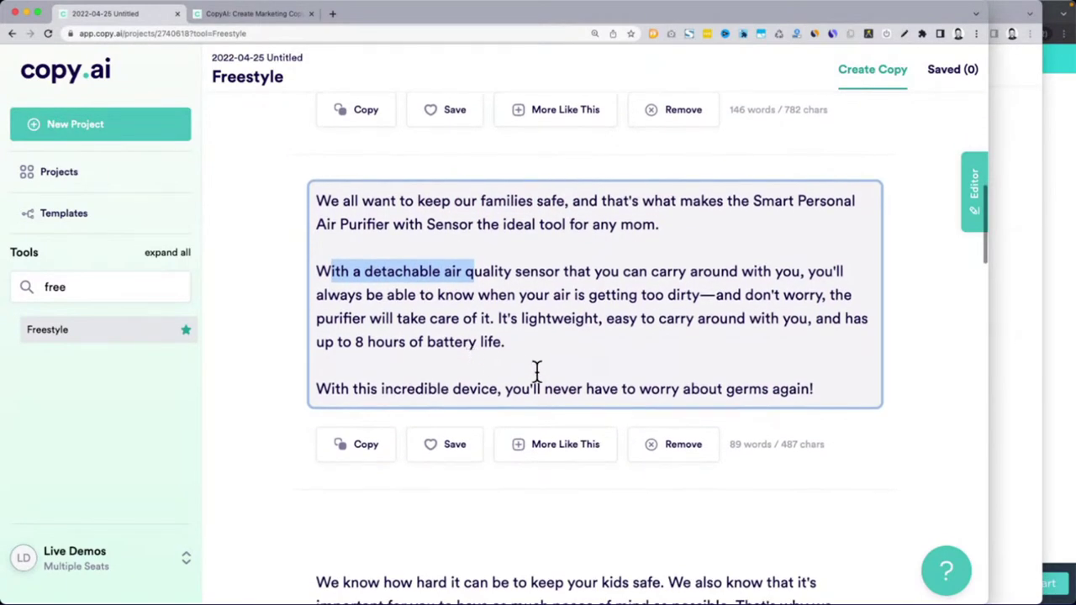
{"action": "left_click_drag", "start_coordinate": [543, 388], "coordinate": [857, 404]}
{"action": "scroll", "coordinate": [859, 412], "scroll_direction": "down", "scroll_amount": 3}
{"action": "scroll", "coordinate": [859, 408], "scroll_direction": "down", "scroll_amount": 10}
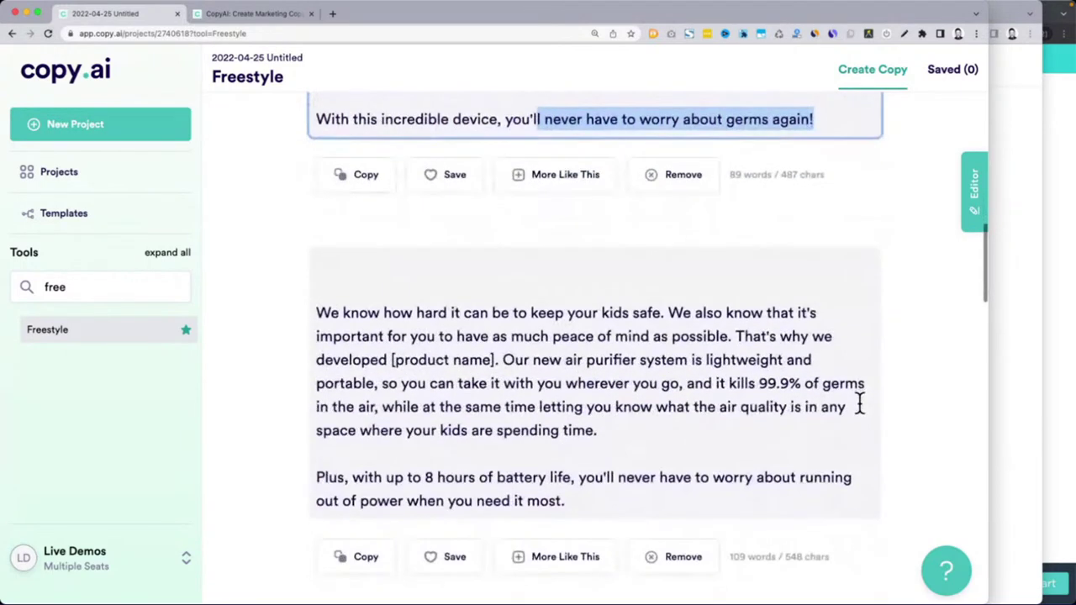
{"action": "left_click_drag", "start_coordinate": [501, 238], "coordinate": [658, 244]}
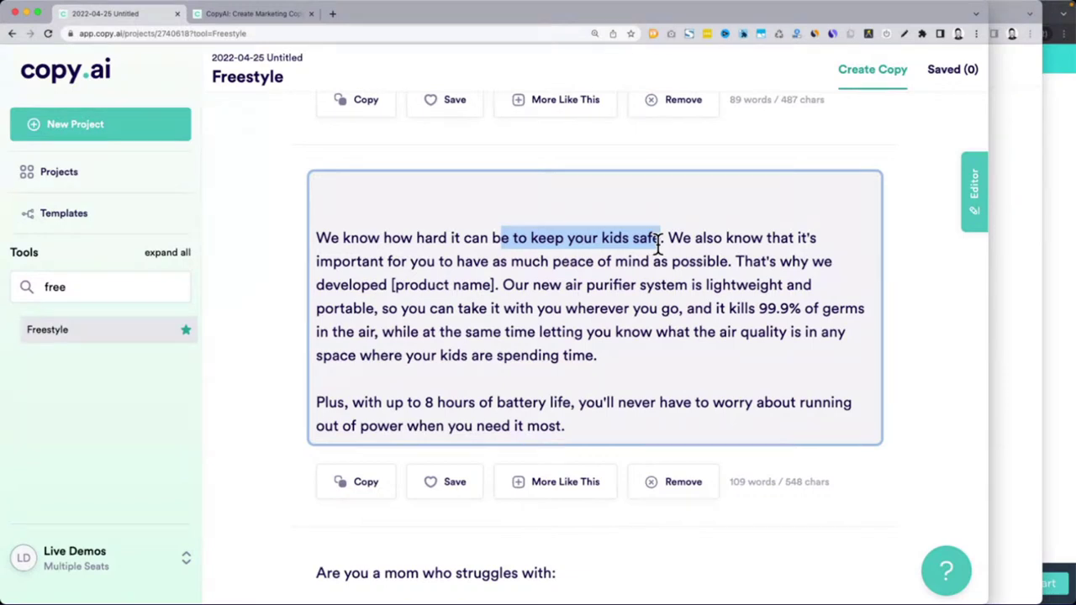
{"action": "left_click", "coordinate": [543, 263]}
{"action": "scroll", "coordinate": [549, 367], "scroll_direction": "down", "scroll_amount": 3}
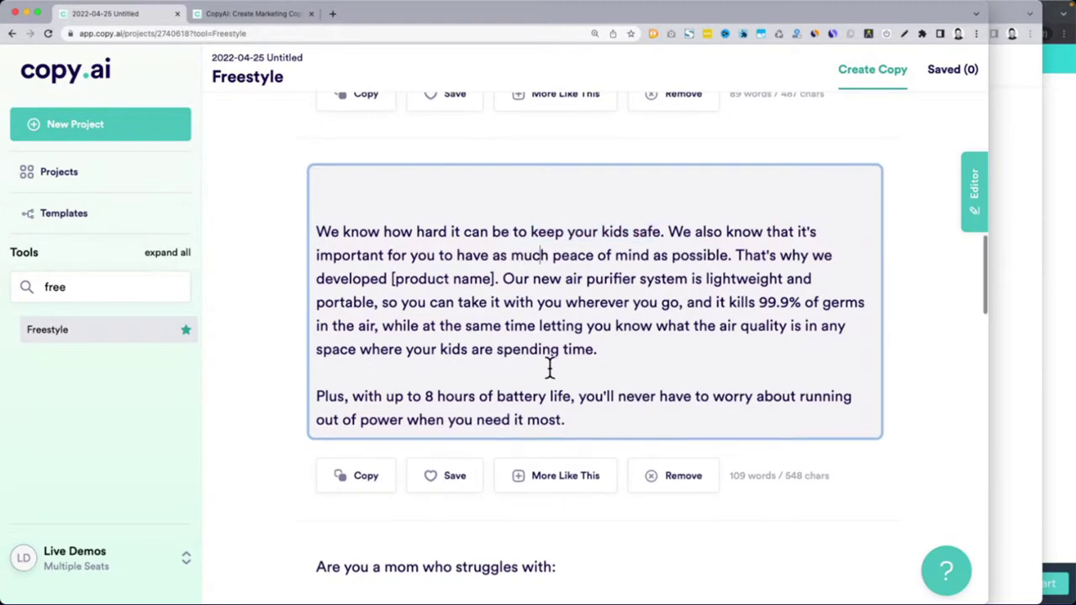
{"action": "scroll", "coordinate": [548, 367], "scroll_direction": "down", "scroll_amount": 5}
{"action": "left_click_drag", "start_coordinate": [325, 309], "coordinate": [489, 311]}
{"action": "left_click_drag", "start_coordinate": [325, 356], "coordinate": [743, 370]}
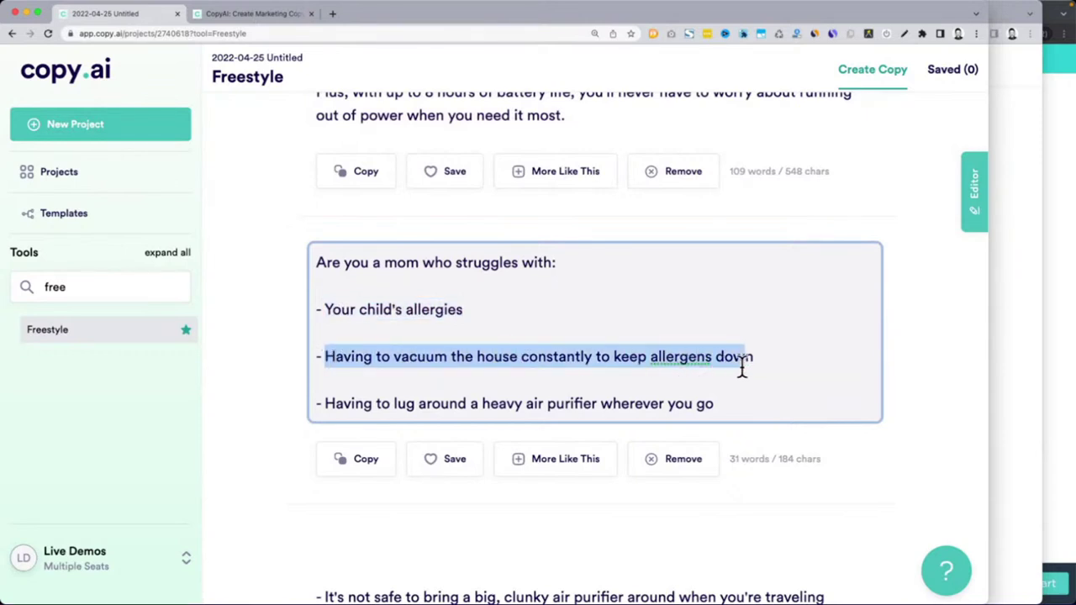
{"action": "left_click_drag", "start_coordinate": [322, 403], "coordinate": [271, 281]}
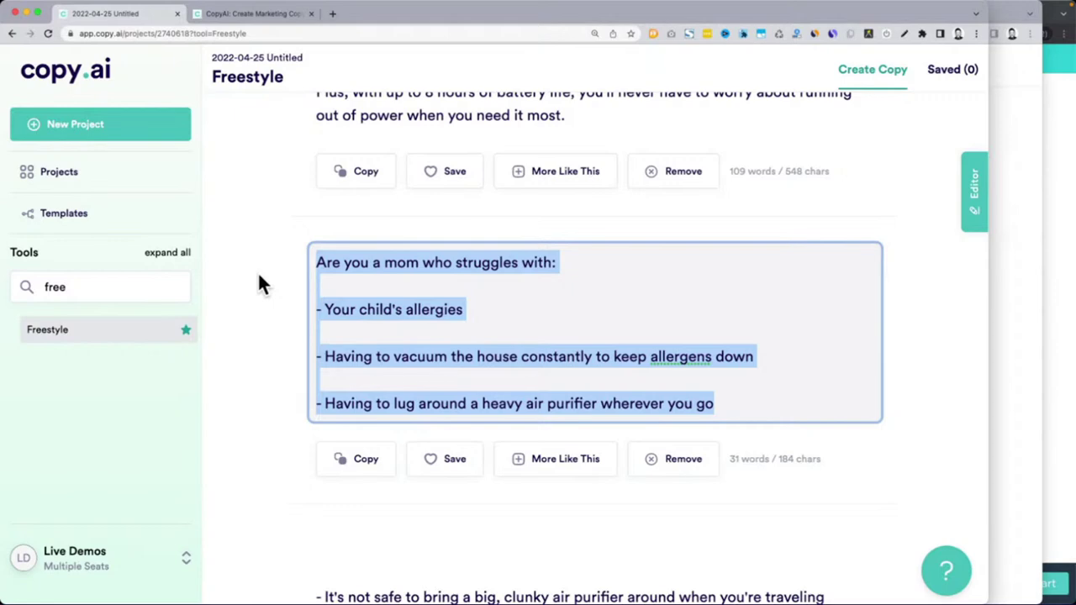
{"action": "scroll", "coordinate": [221, 354], "scroll_direction": "down", "scroll_amount": 5}
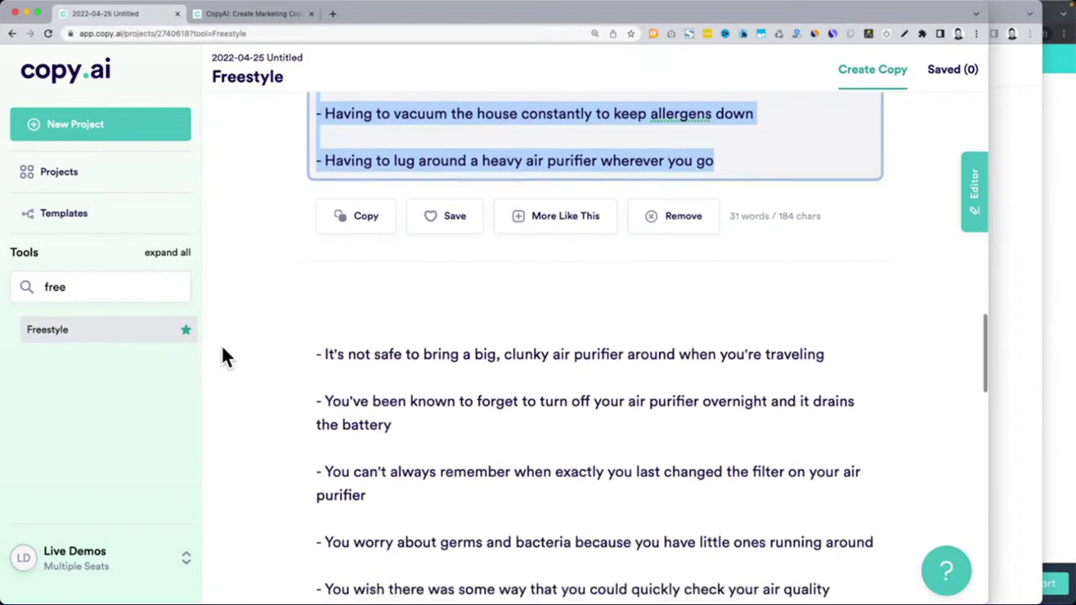
{"action": "scroll", "coordinate": [222, 349], "scroll_direction": "down", "scroll_amount": 3}
{"action": "left_click_drag", "start_coordinate": [374, 205], "coordinate": [832, 208]}
{"action": "left_click_drag", "start_coordinate": [353, 252], "coordinate": [602, 271]}
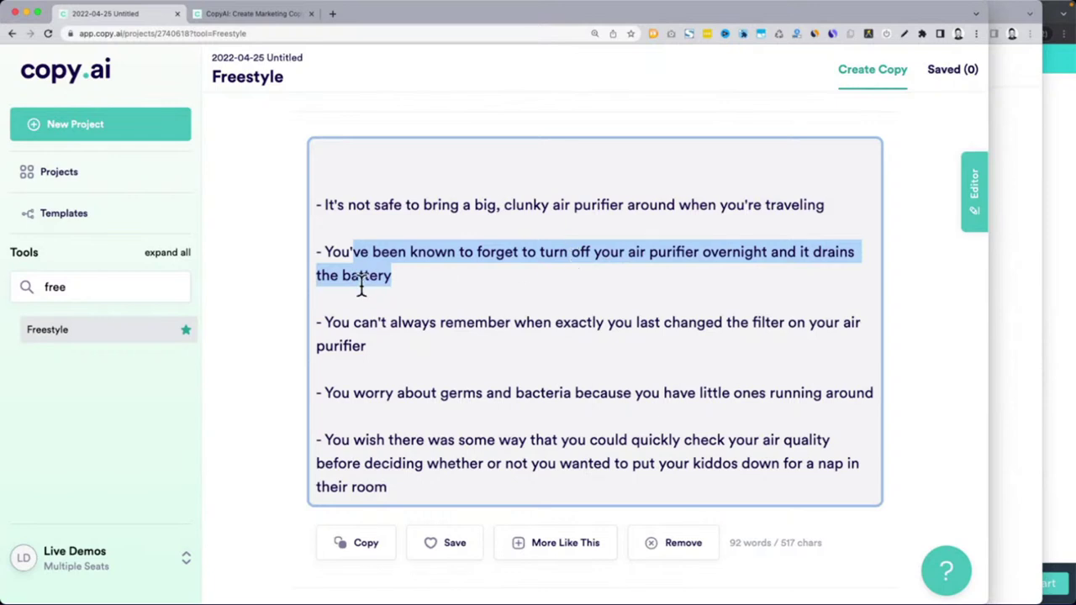
{"action": "left_click_drag", "start_coordinate": [326, 322], "coordinate": [689, 373]}
{"action": "scroll", "coordinate": [384, 344], "scroll_direction": "down", "scroll_amount": 1}
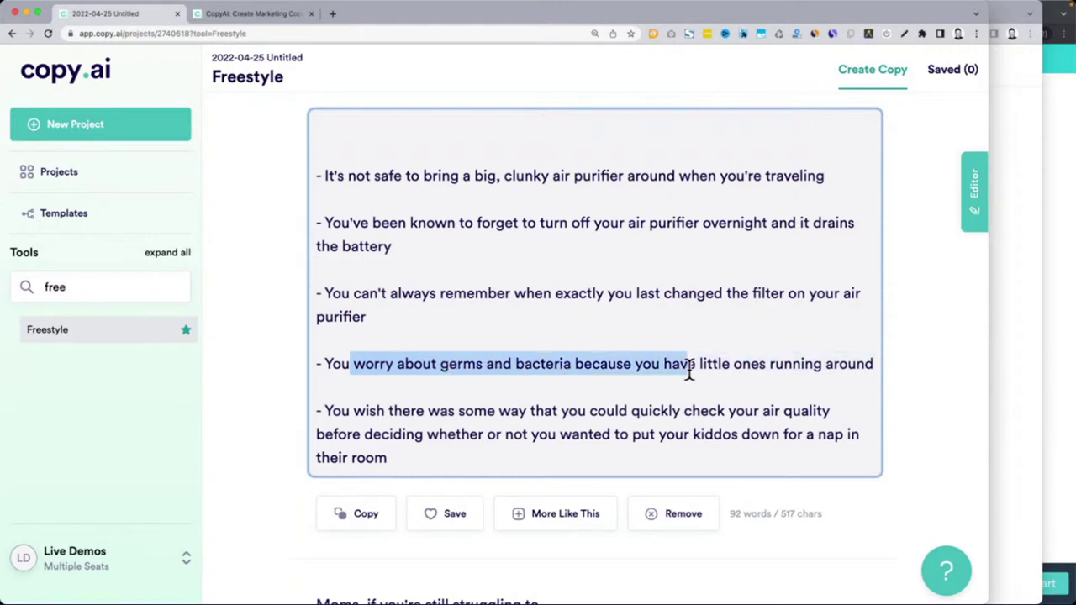
{"action": "left_click_drag", "start_coordinate": [326, 410], "coordinate": [640, 415]}
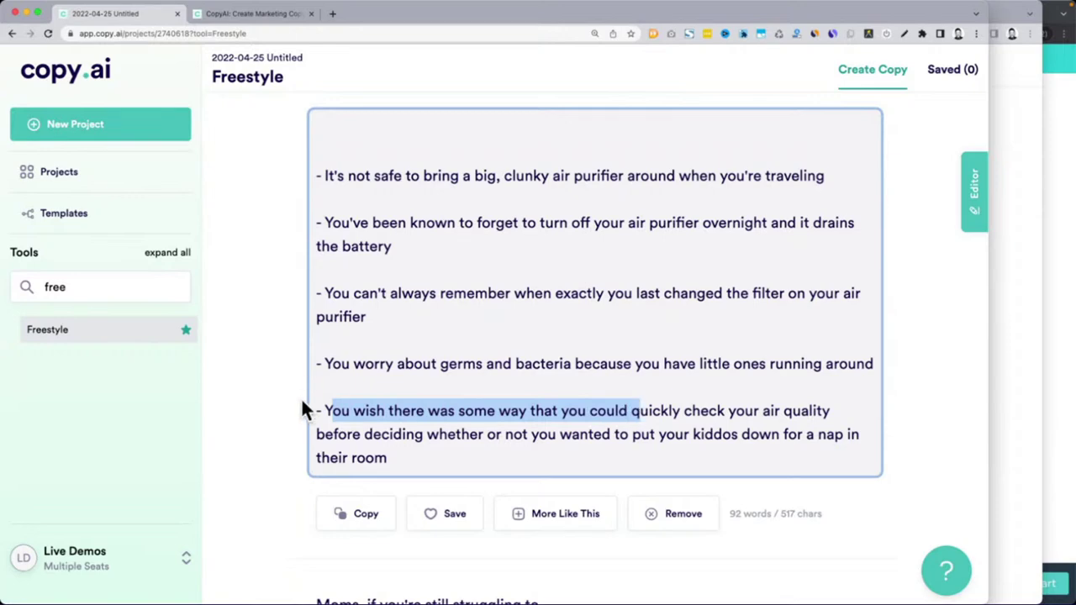
{"action": "scroll", "coordinate": [291, 421], "scroll_direction": "down", "scroll_amount": 5}
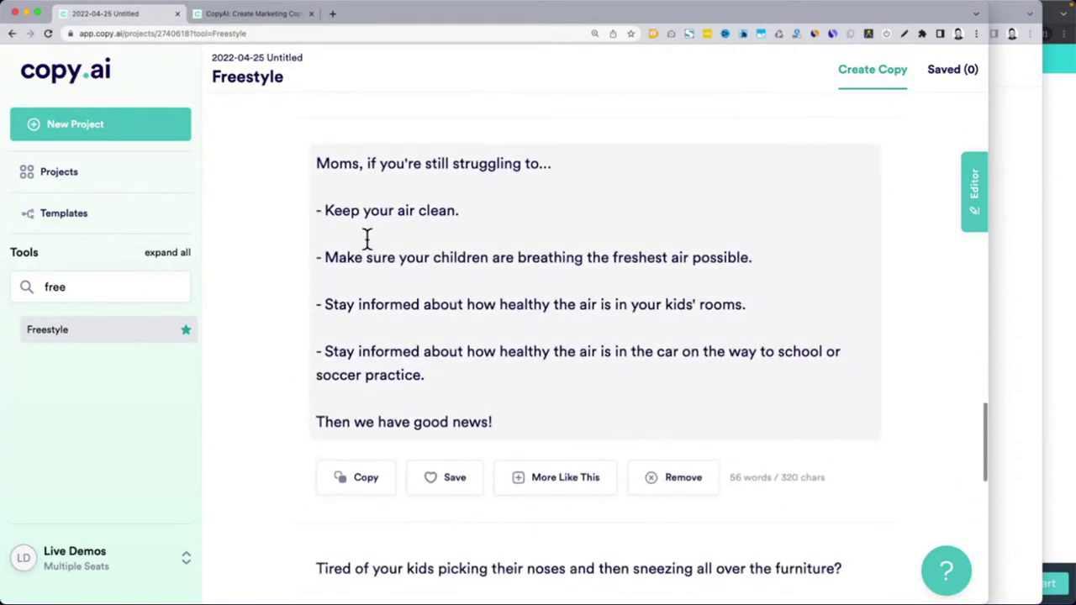
{"action": "scroll", "coordinate": [247, 418], "scroll_direction": "down", "scroll_amount": 1}
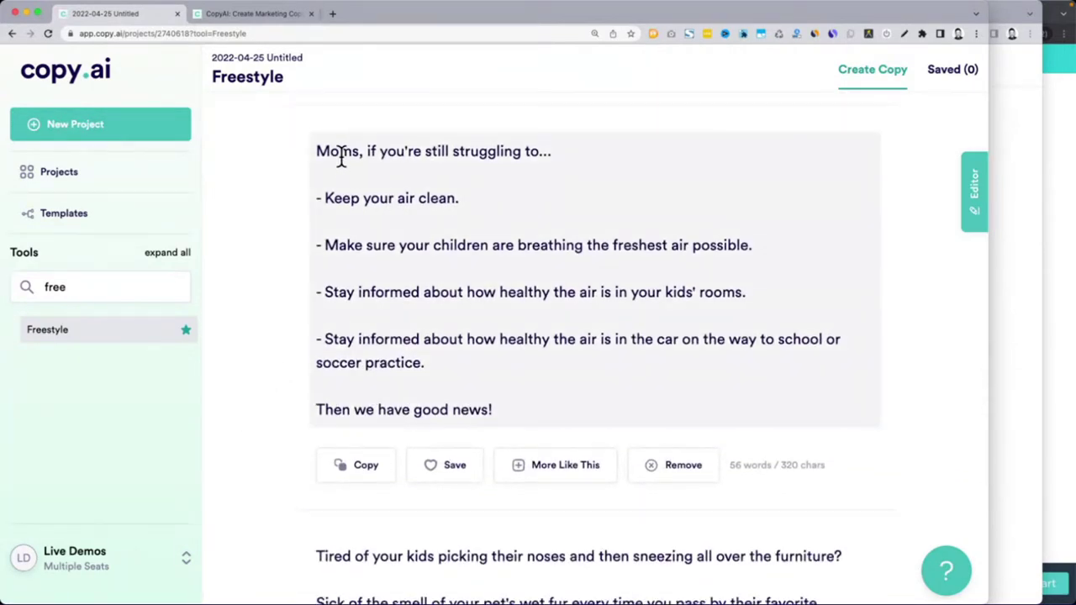
{"action": "left_click_drag", "start_coordinate": [340, 159], "coordinate": [511, 169]}
{"action": "left_click_drag", "start_coordinate": [327, 244], "coordinate": [646, 244]}
{"action": "left_click_drag", "start_coordinate": [357, 291], "coordinate": [451, 328]}
{"action": "scroll", "coordinate": [452, 329], "scroll_direction": "up", "scroll_amount": 15}
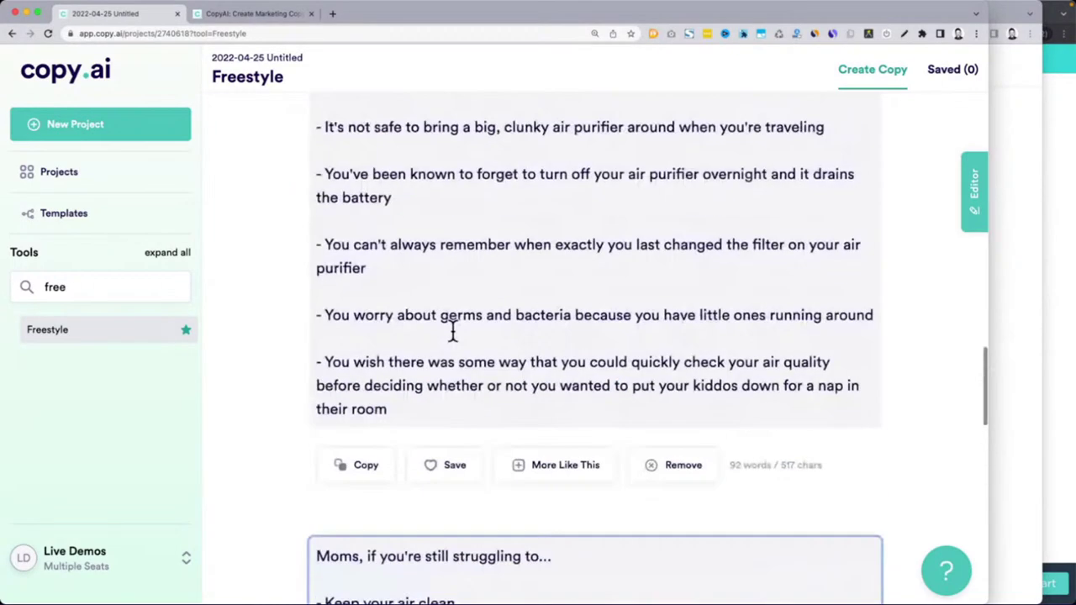
- Replace the Freestyle request with 'a sales letter' and generate new copy
{"action": "triple_click", "coordinate": [356, 239]}
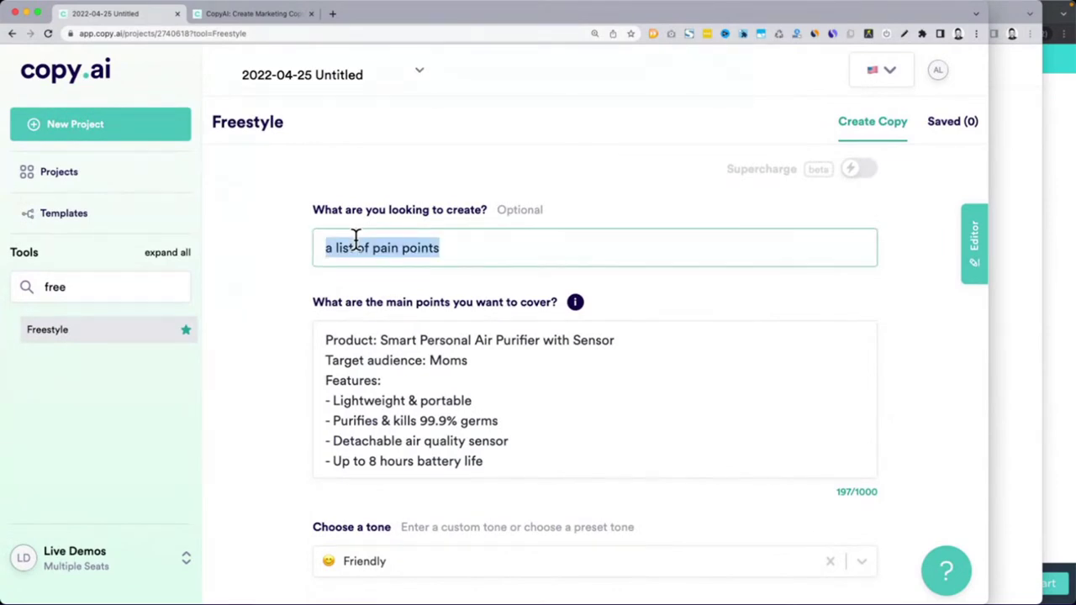
{"action": "type", "text": "a sales letter"}
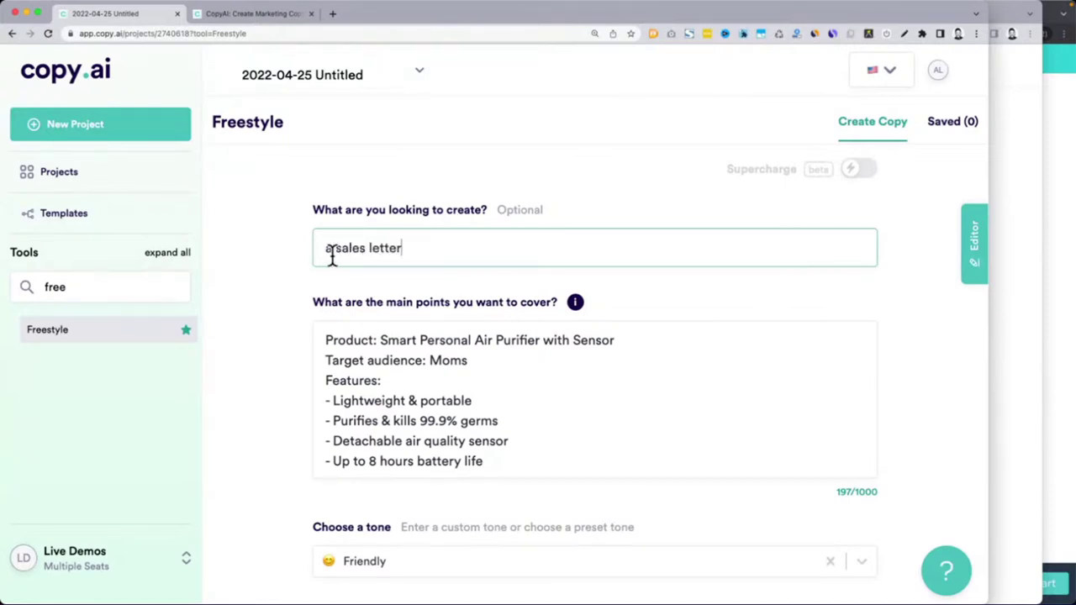
{"action": "left_click_drag", "start_coordinate": [331, 249], "coordinate": [452, 251]}
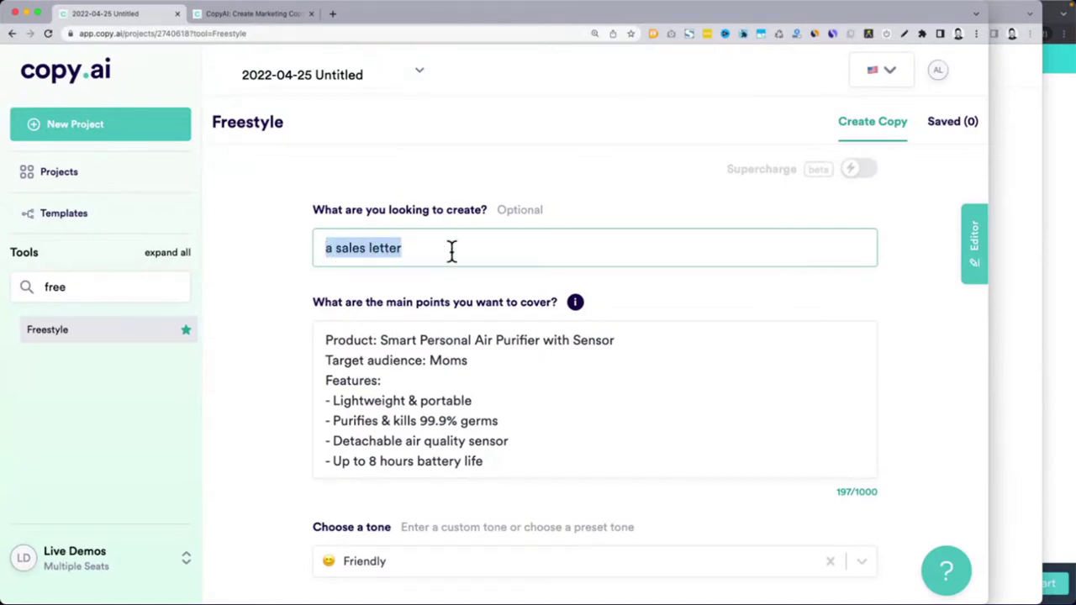
{"action": "left_click", "coordinate": [283, 319]}
{"action": "left_click_drag", "start_coordinate": [324, 249], "coordinate": [439, 252]}
{"action": "scroll", "coordinate": [242, 346], "scroll_direction": "down", "scroll_amount": 5}
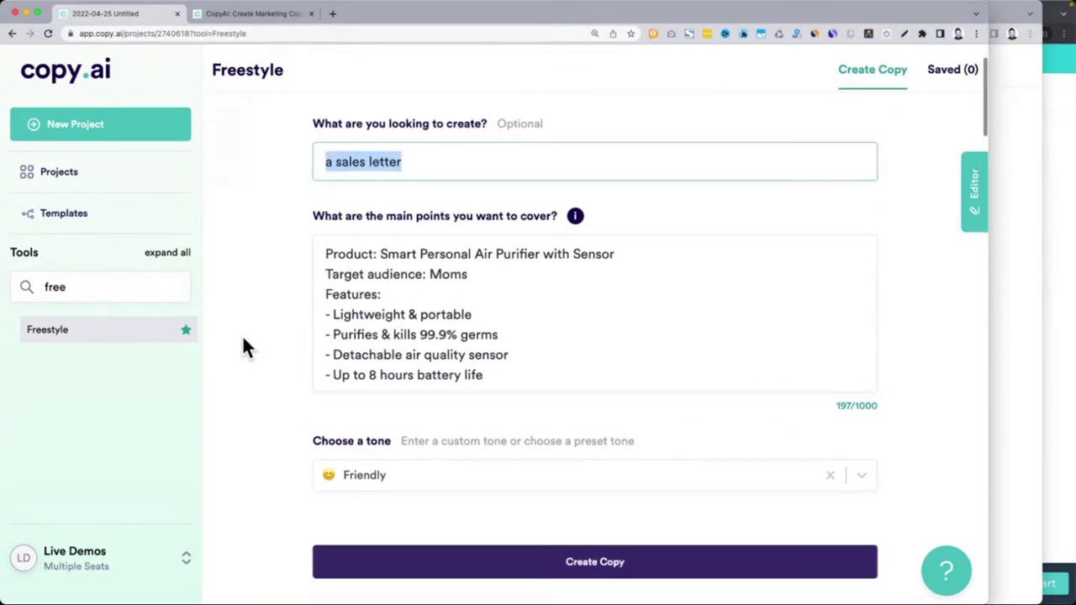
{"action": "left_click", "coordinate": [370, 420]}
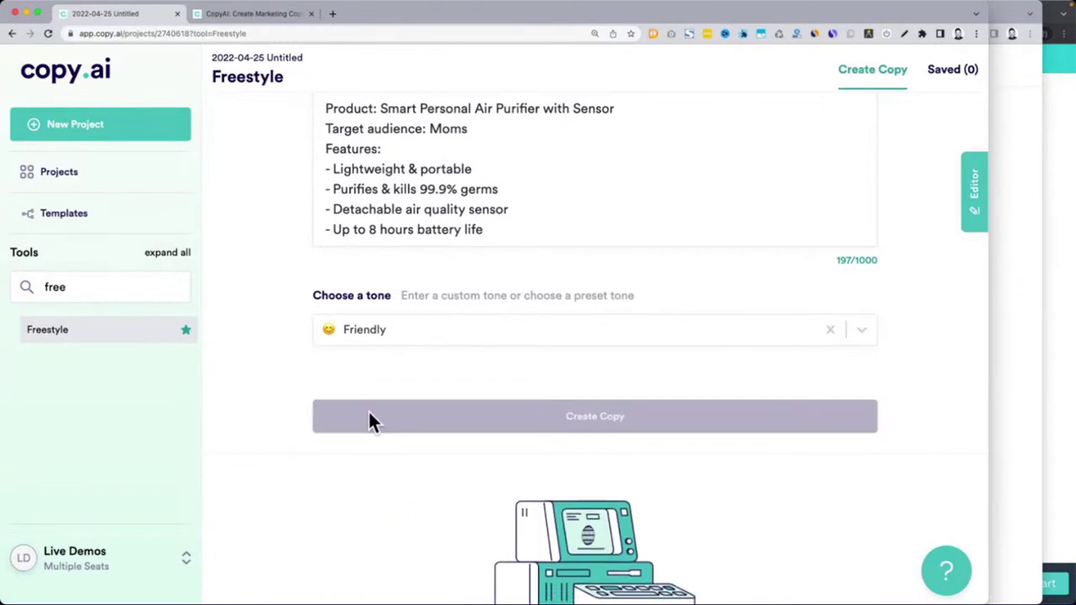
- Review the air purifier's product and feature details, then scroll down to the new letter
{"action": "scroll", "coordinate": [369, 336], "scroll_direction": "up", "scroll_amount": 2}
{"action": "left_click_drag", "start_coordinate": [341, 178], "coordinate": [516, 303]}
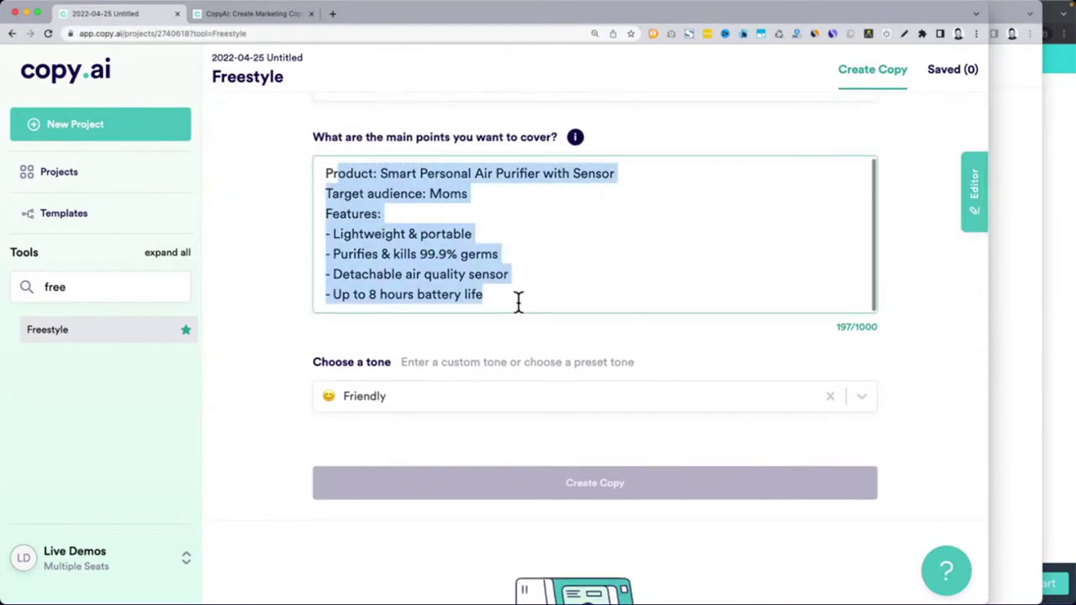
{"action": "left_click", "coordinate": [240, 231]}
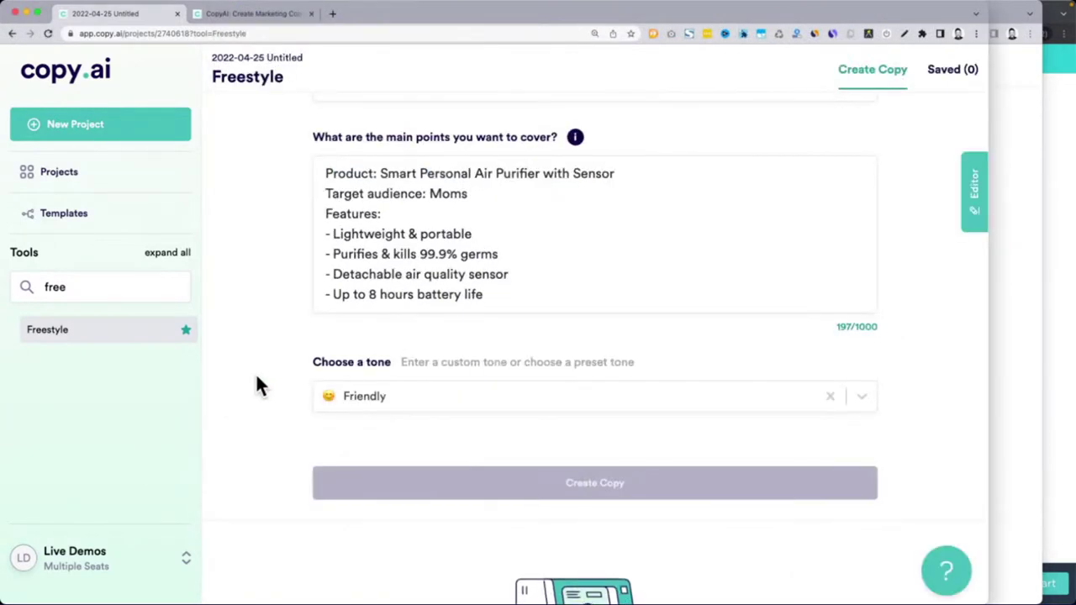
{"action": "scroll", "coordinate": [257, 380], "scroll_direction": "down", "scroll_amount": 1}
{"action": "scroll", "coordinate": [257, 385], "scroll_direction": "down", "scroll_amount": 5}
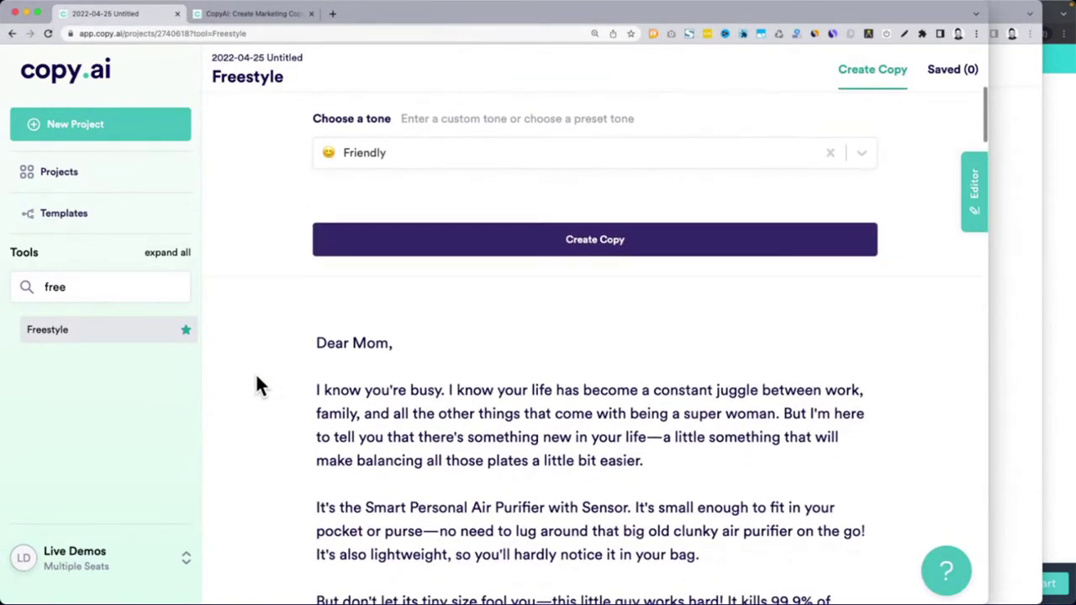
- Read the 'Dear Mom' letter's opening, marking the super woman and easier-life lines
{"action": "scroll", "coordinate": [257, 384], "scroll_direction": "down", "scroll_amount": 2}
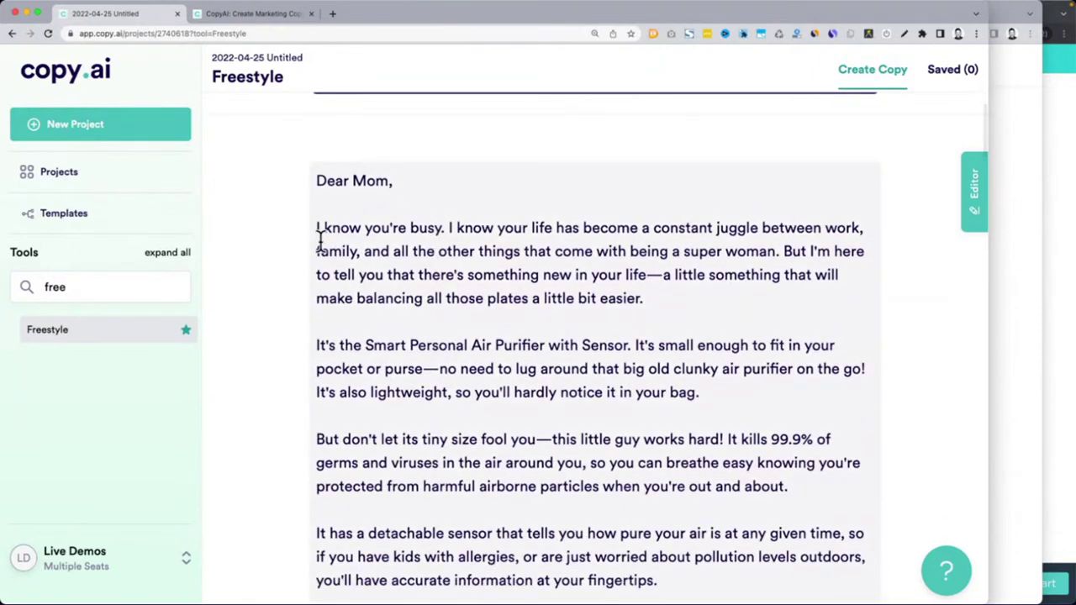
{"action": "left_click_drag", "start_coordinate": [316, 228], "coordinate": [420, 228]}
{"action": "left_click", "coordinate": [446, 228]}
{"action": "left_click", "coordinate": [531, 228]}
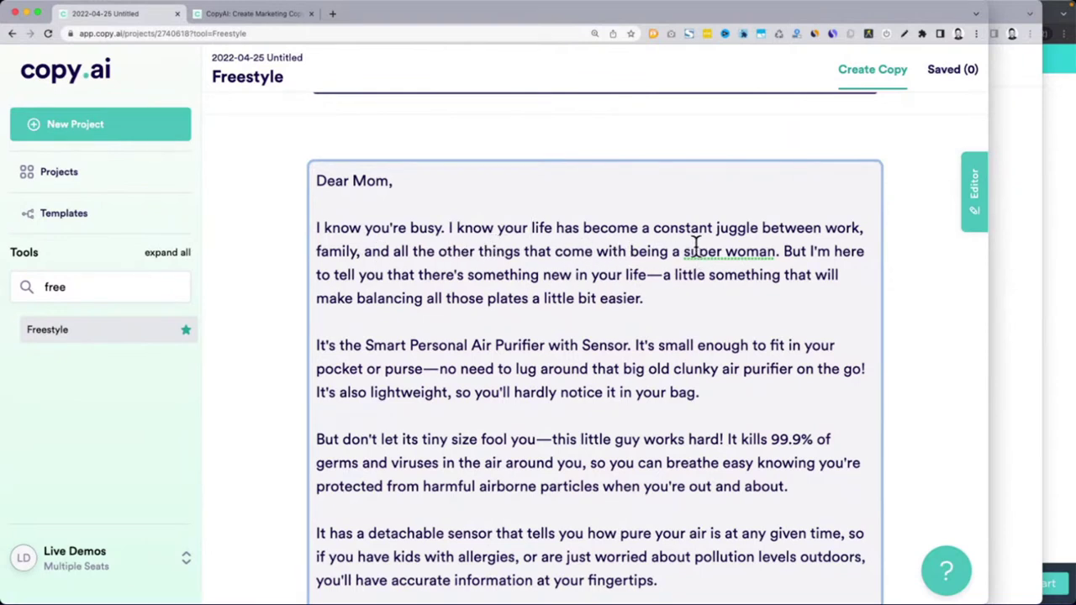
{"action": "left_click_drag", "start_coordinate": [672, 251], "coordinate": [746, 252]}
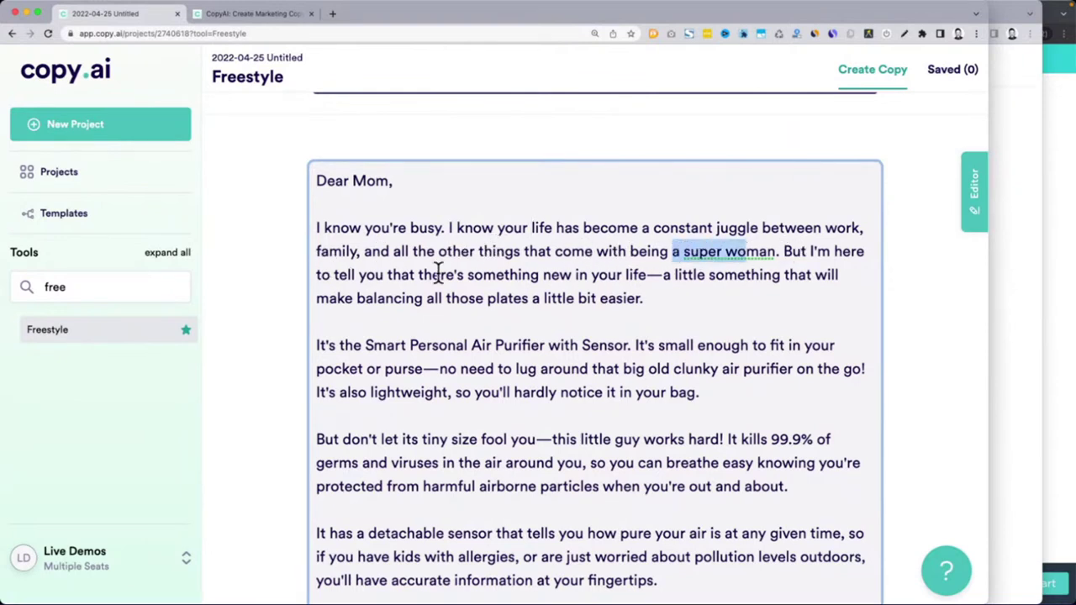
{"action": "left_click_drag", "start_coordinate": [666, 277], "coordinate": [652, 301]}
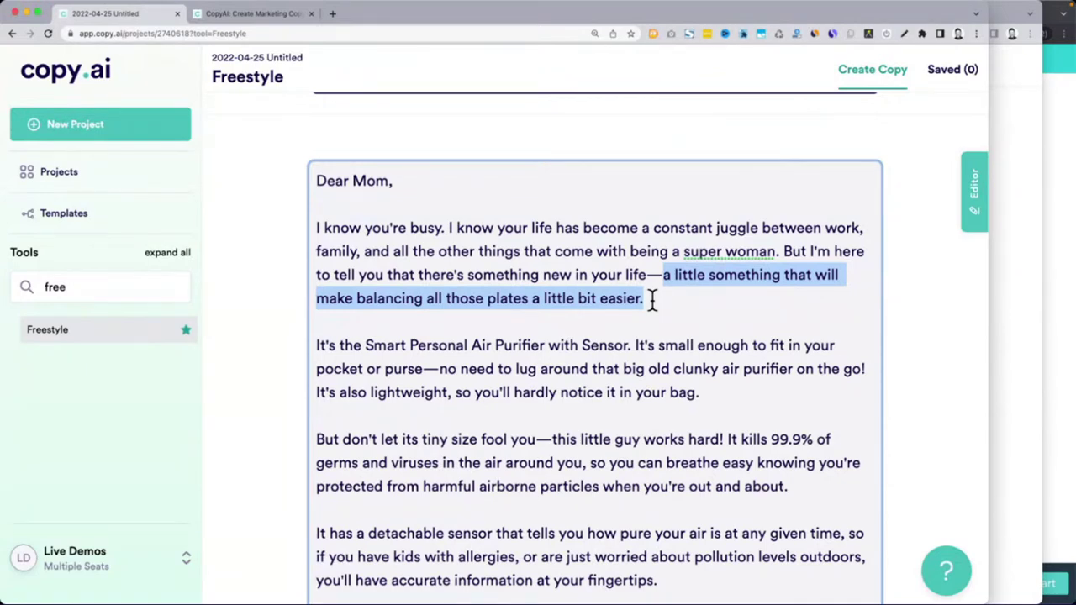
- Mark the 99.9% germs claim and the sensor paragraph's pollution and accurate-information phrases
{"action": "scroll", "coordinate": [652, 301], "scroll_direction": "down", "scroll_amount": 3}
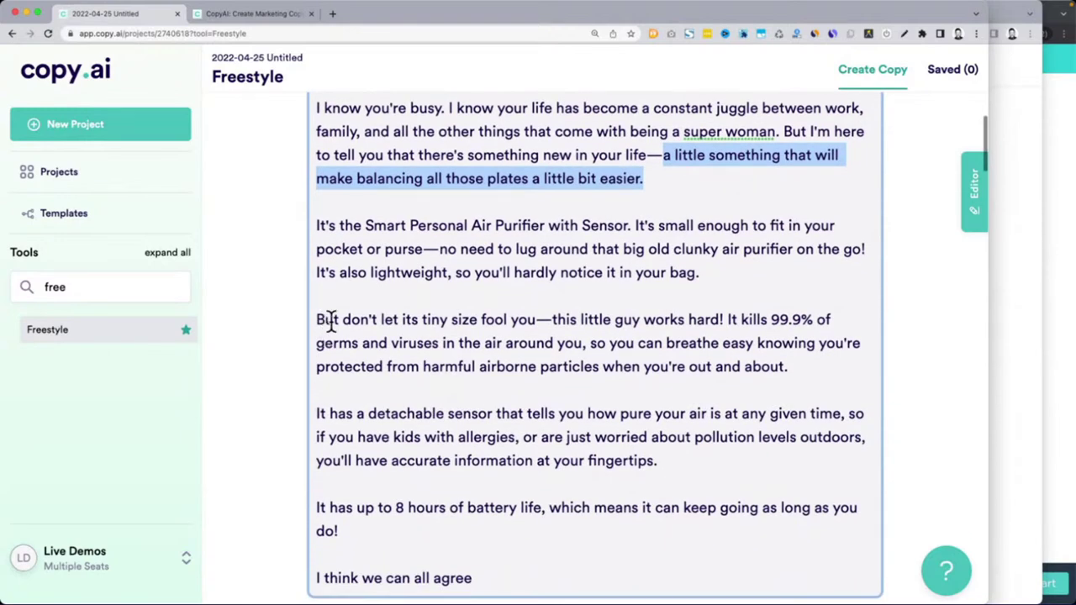
{"action": "left_click_drag", "start_coordinate": [579, 319], "coordinate": [802, 367]}
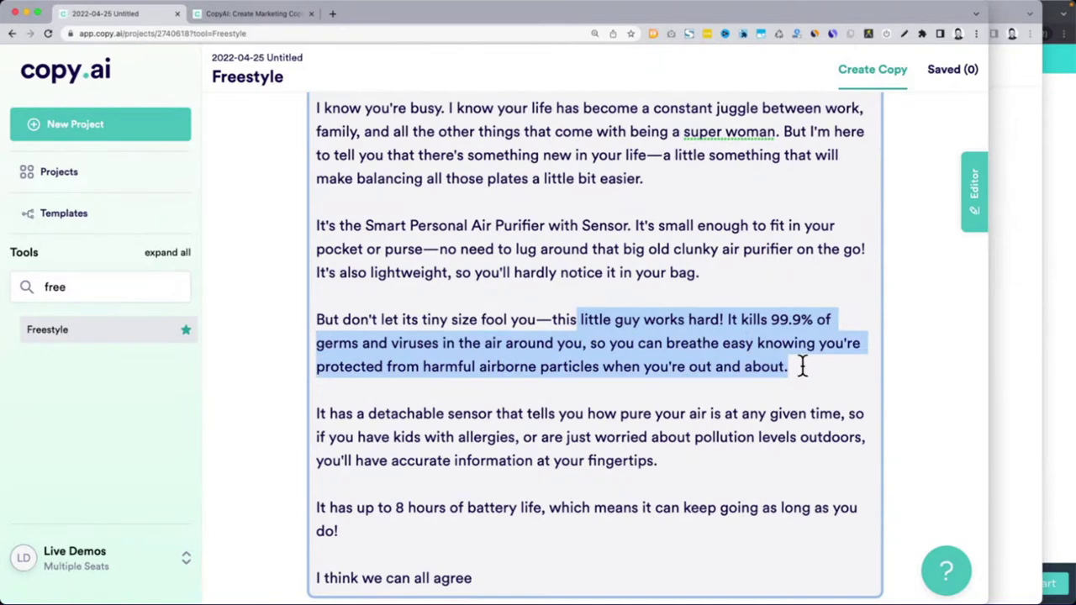
{"action": "scroll", "coordinate": [803, 367], "scroll_direction": "down", "scroll_amount": 3}
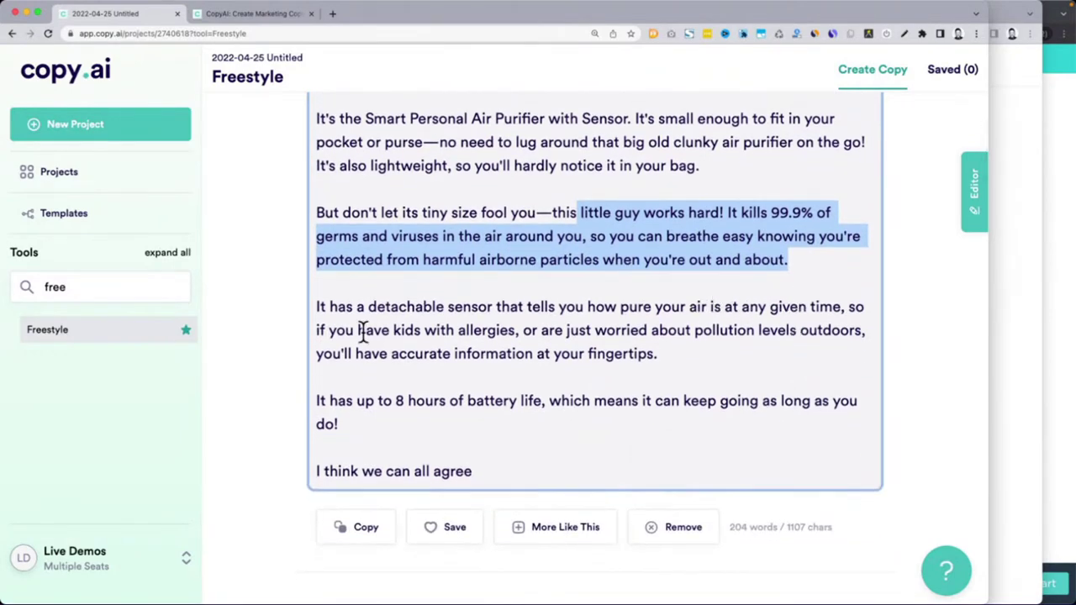
{"action": "left_click_drag", "start_coordinate": [319, 330], "coordinate": [365, 310]}
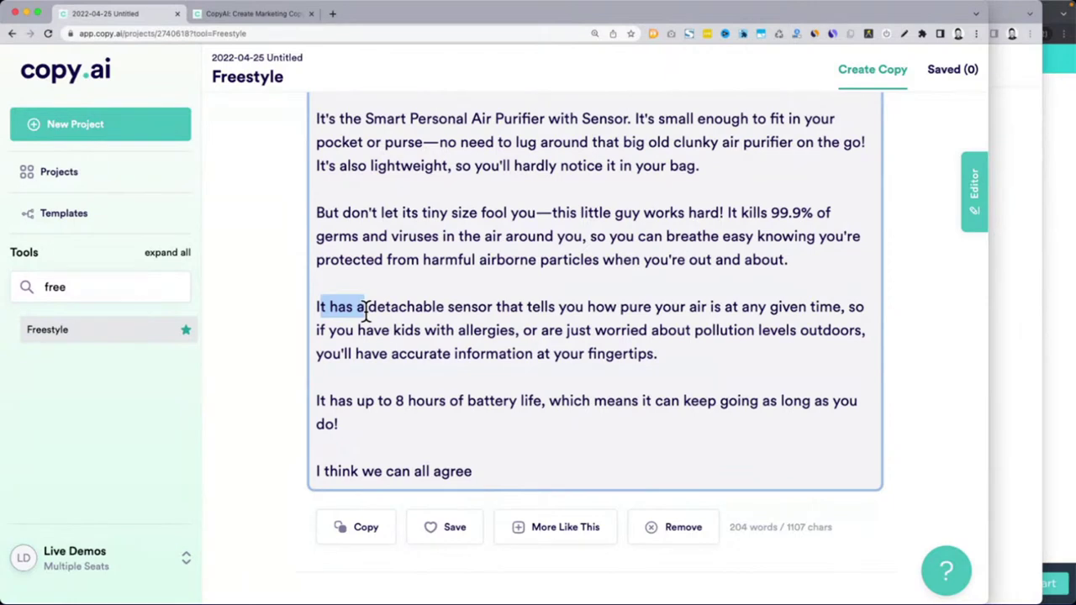
{"action": "left_click", "coordinate": [400, 308]}
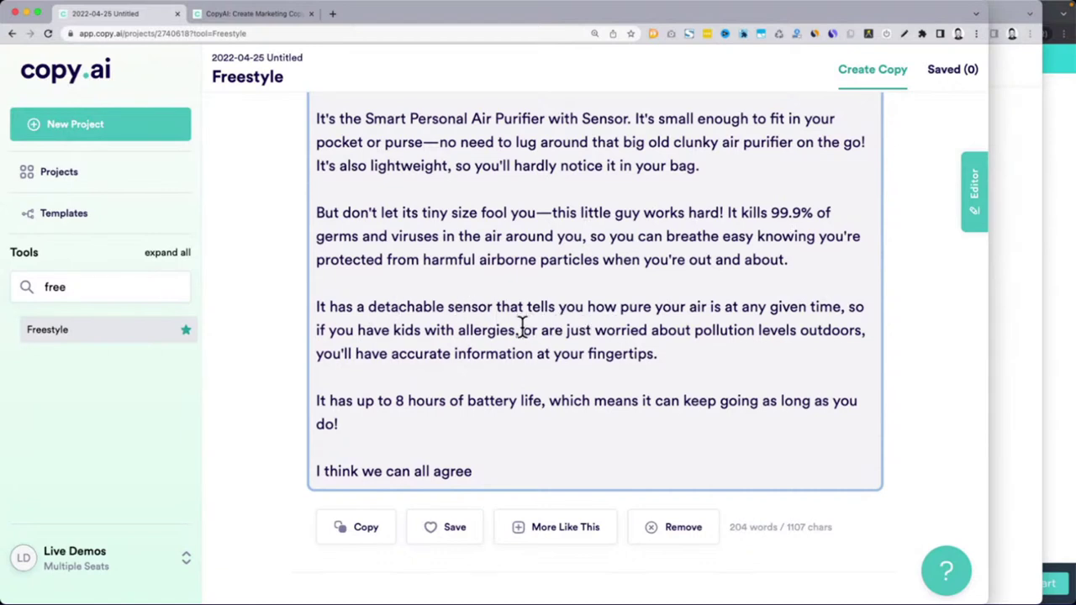
{"action": "left_click_drag", "start_coordinate": [522, 329], "coordinate": [632, 330]}
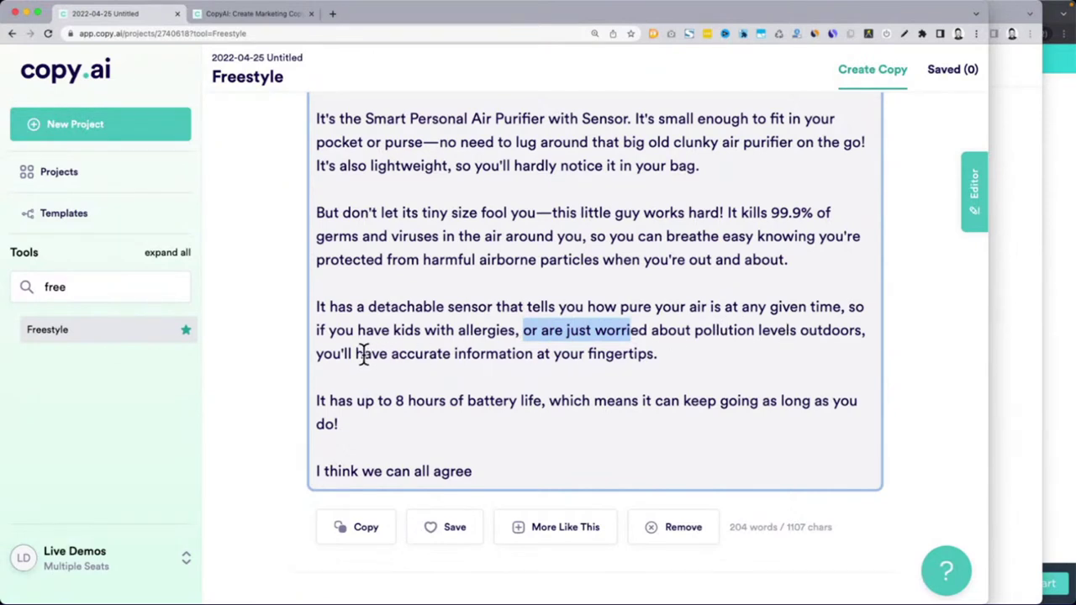
{"action": "left_click_drag", "start_coordinate": [358, 353], "coordinate": [431, 356]}
{"action": "left_click_drag", "start_coordinate": [655, 354], "coordinate": [352, 347]}
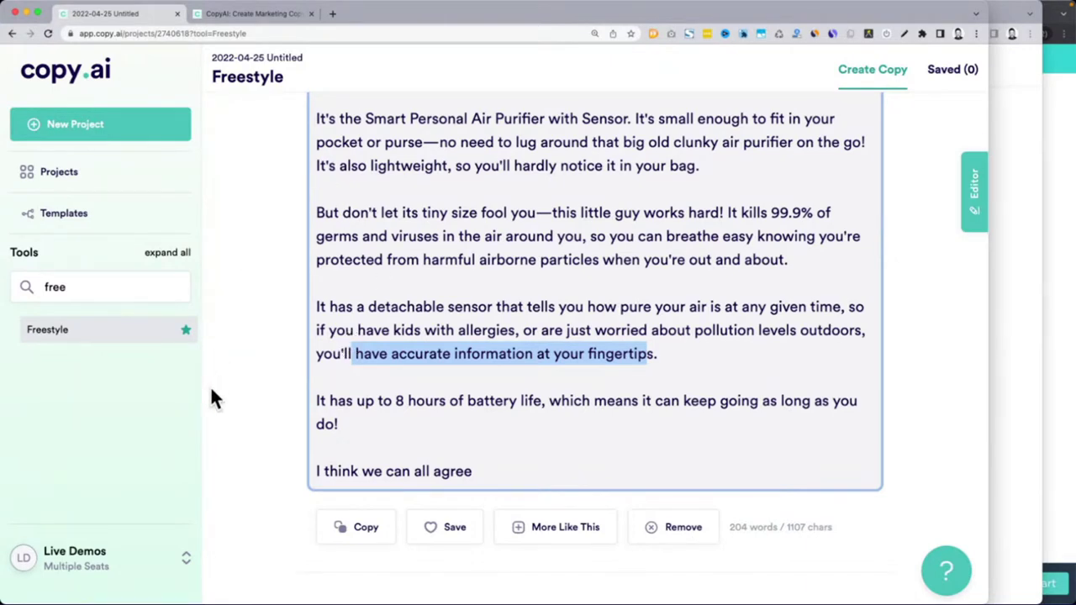
- Bring up the blog article at its paragraph defining customers' pain points
{"action": "scroll", "coordinate": [400, 398], "scroll_direction": "down", "scroll_amount": 5}
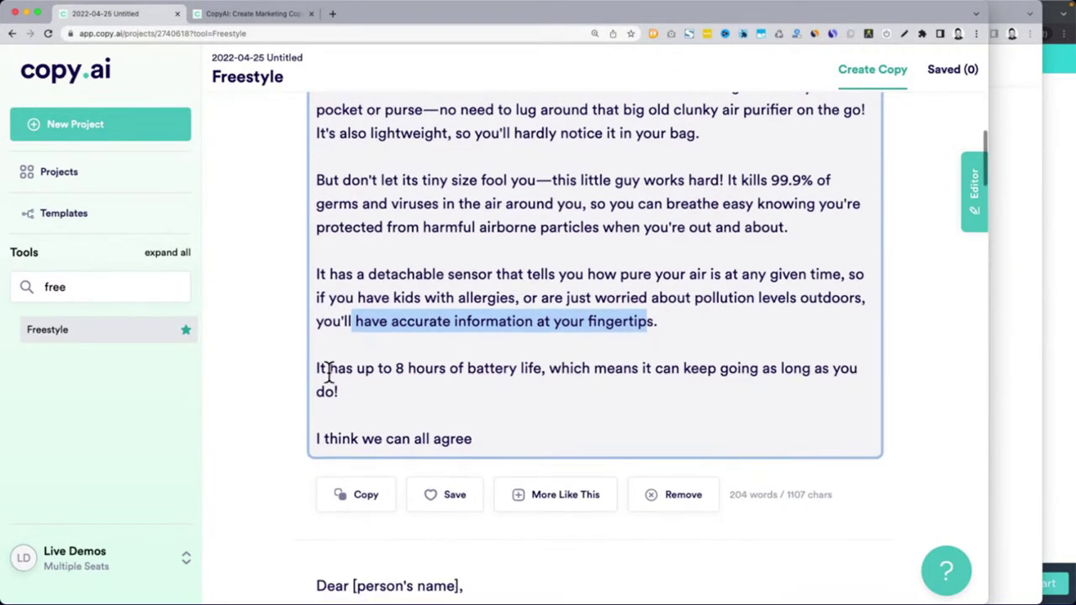
{"action": "scroll", "coordinate": [318, 376], "scroll_direction": "down", "scroll_amount": 4}
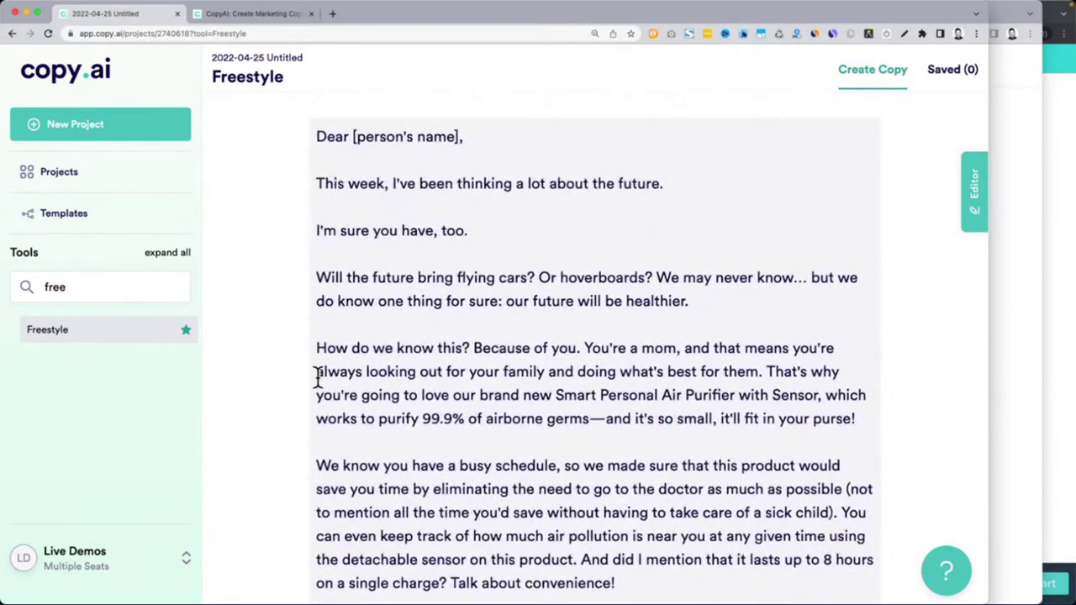
{"action": "scroll", "coordinate": [358, 316], "scroll_direction": "down", "scroll_amount": 10}
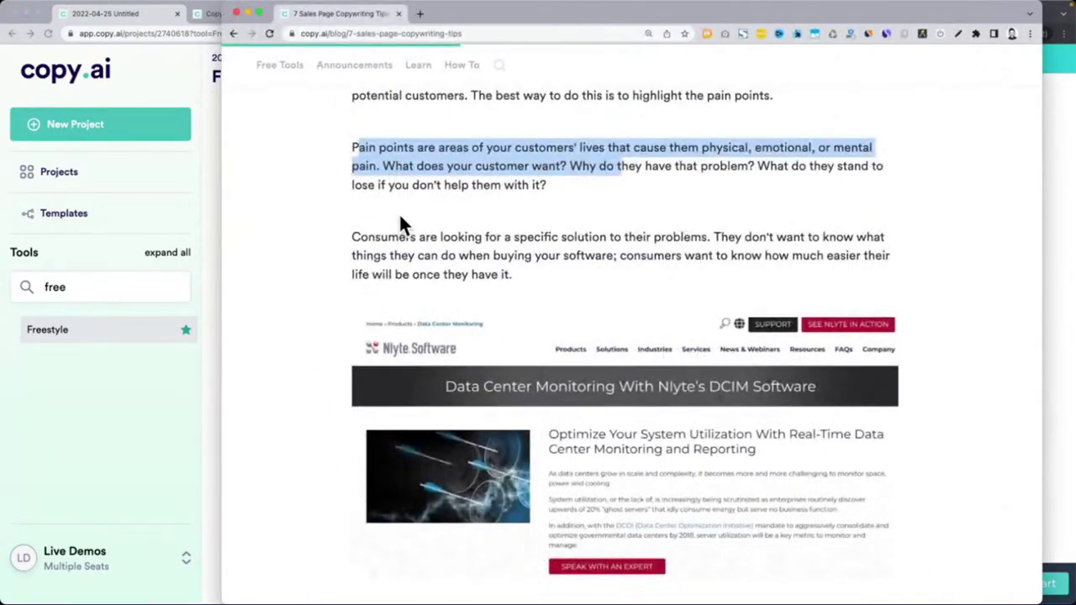
{"action": "left_click", "coordinate": [398, 220]}
- Read the blog's storytelling passage, marking that storytelling isn't a sales page's job
{"action": "scroll", "coordinate": [400, 219], "scroll_direction": "down", "scroll_amount": 6}
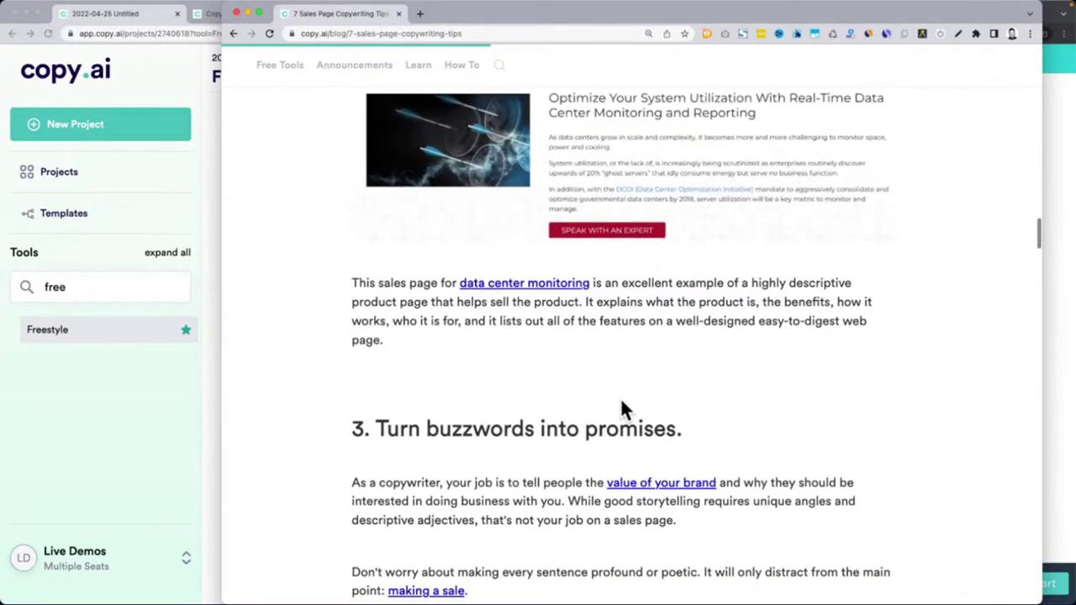
{"action": "scroll", "coordinate": [620, 403], "scroll_direction": "down", "scroll_amount": 3}
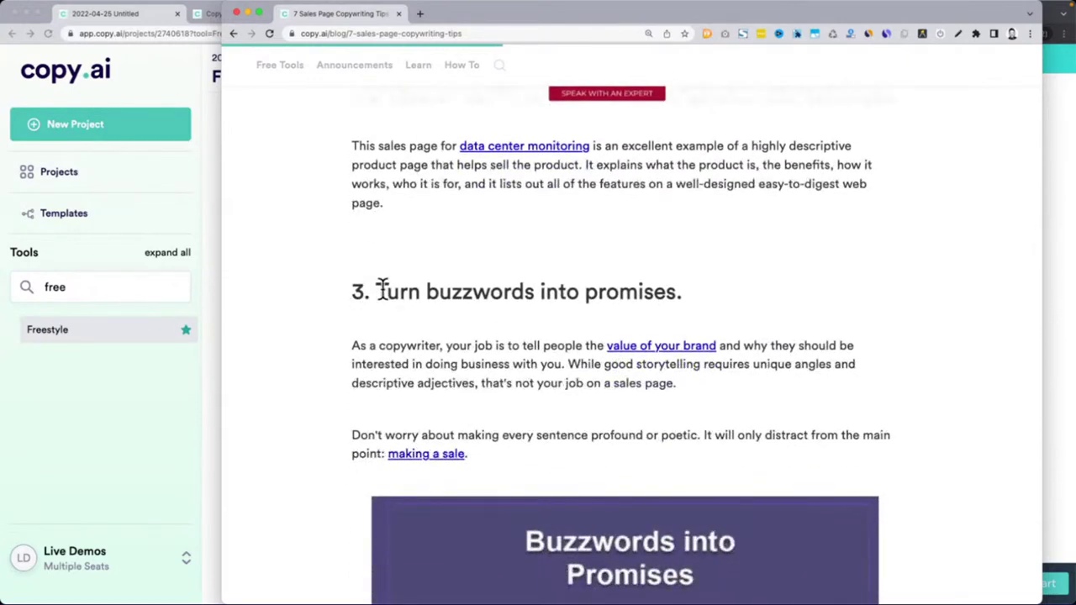
{"action": "left_click_drag", "start_coordinate": [386, 291], "coordinate": [721, 291]}
{"action": "scroll", "coordinate": [721, 291], "scroll_direction": "down", "scroll_amount": 1}
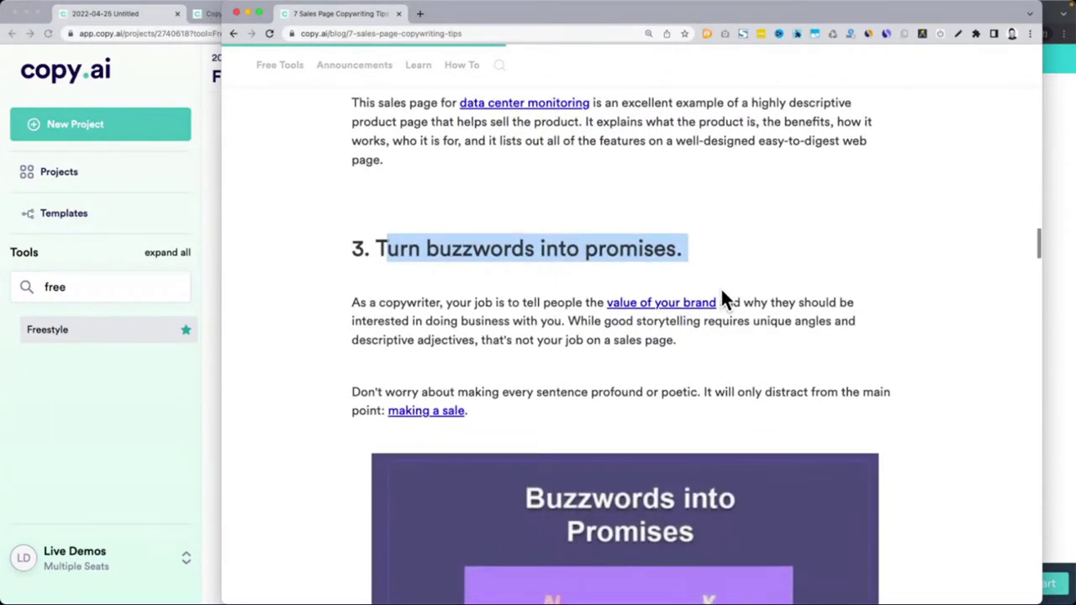
{"action": "scroll", "coordinate": [721, 294], "scroll_direction": "down", "scroll_amount": 3}
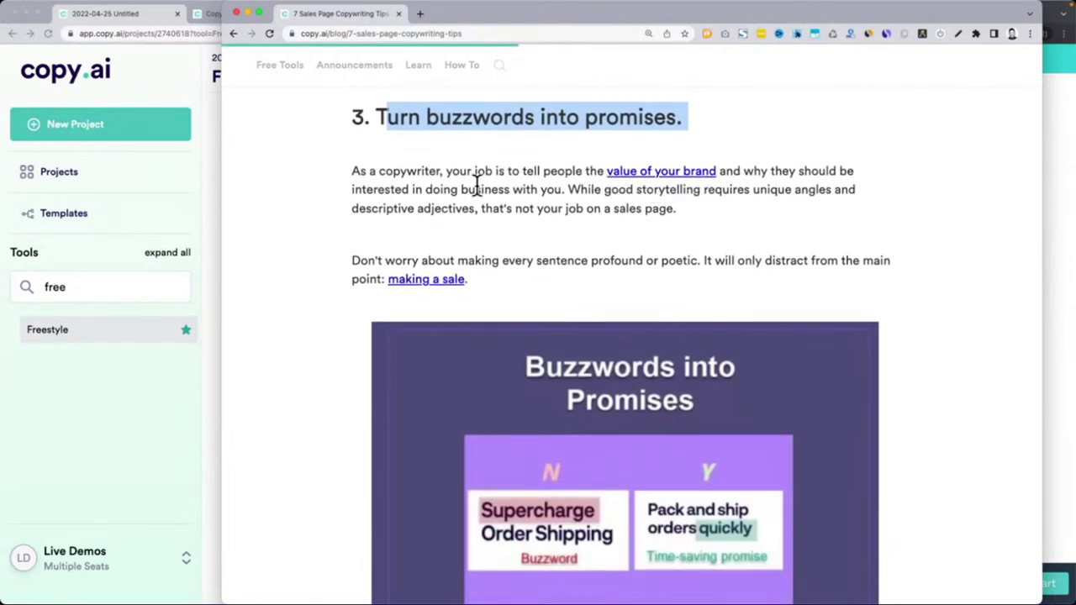
{"action": "left_click_drag", "start_coordinate": [571, 189], "coordinate": [660, 191]}
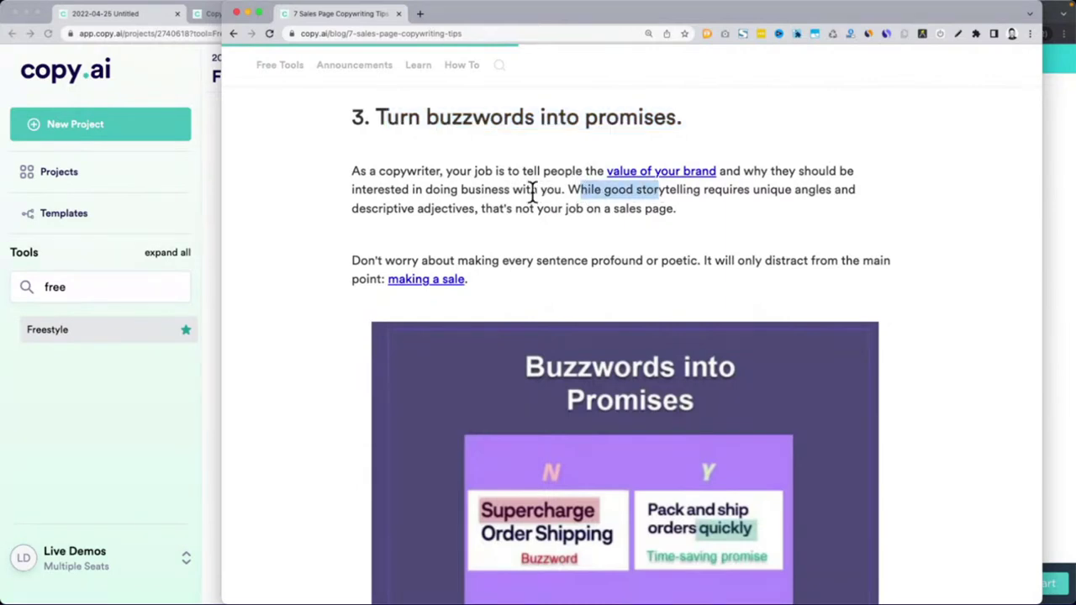
{"action": "left_click_drag", "start_coordinate": [493, 209], "coordinate": [648, 214]}
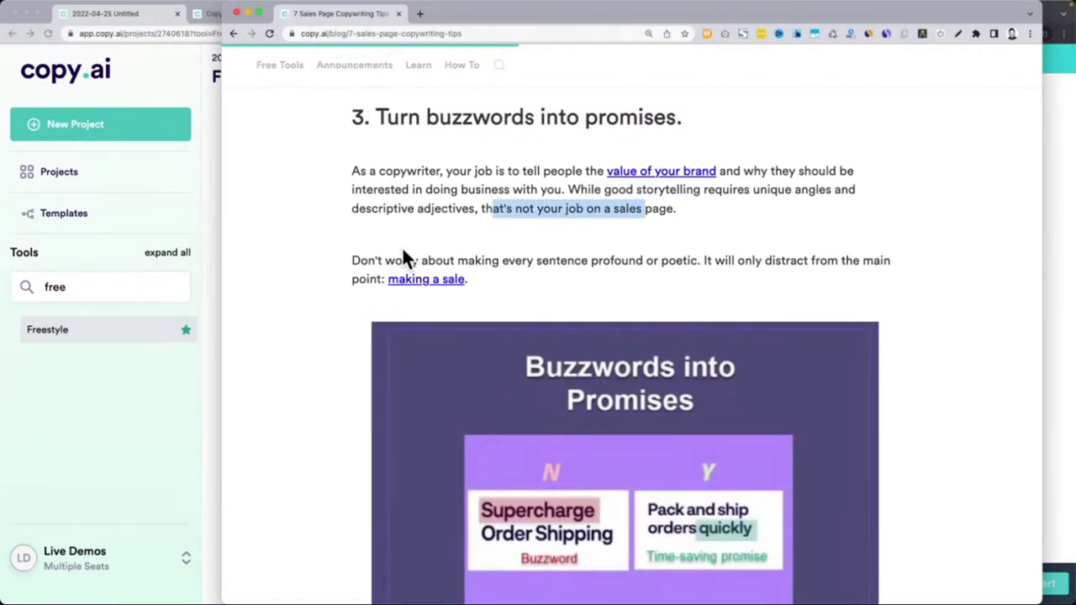
{"action": "left_click_drag", "start_coordinate": [701, 262], "coordinate": [714, 264]}
- Read '3. Turn buzzwords into promises', marking the buzzwords-distract sentence, then return to Copy.ai
{"action": "scroll", "coordinate": [717, 267], "scroll_direction": "down", "scroll_amount": 1}
{"action": "scroll", "coordinate": [717, 264], "scroll_direction": "down", "scroll_amount": 5}
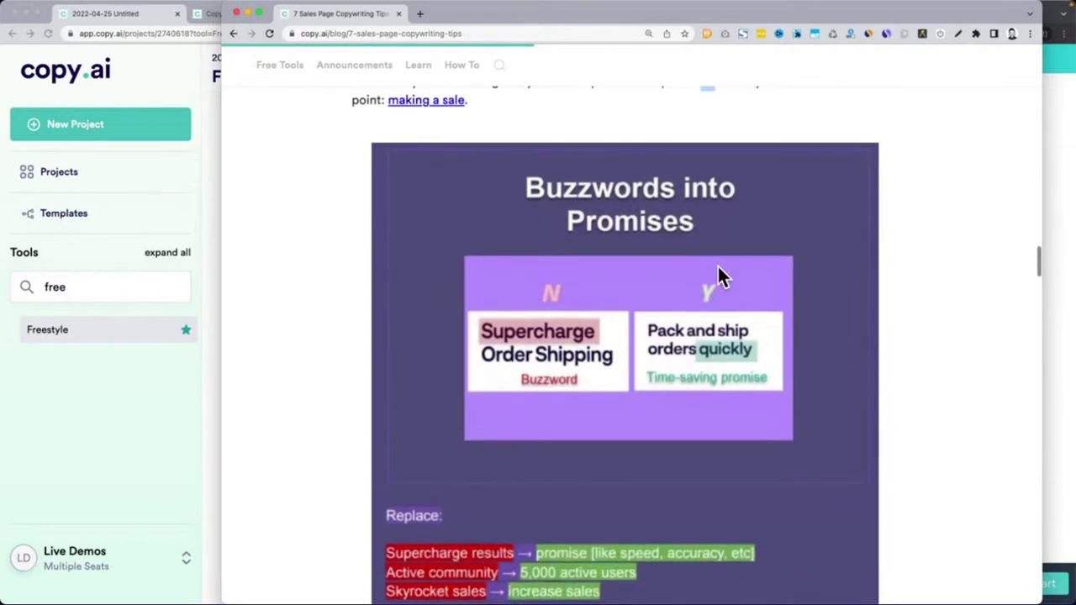
{"action": "scroll", "coordinate": [717, 264], "scroll_direction": "down", "scroll_amount": 5}
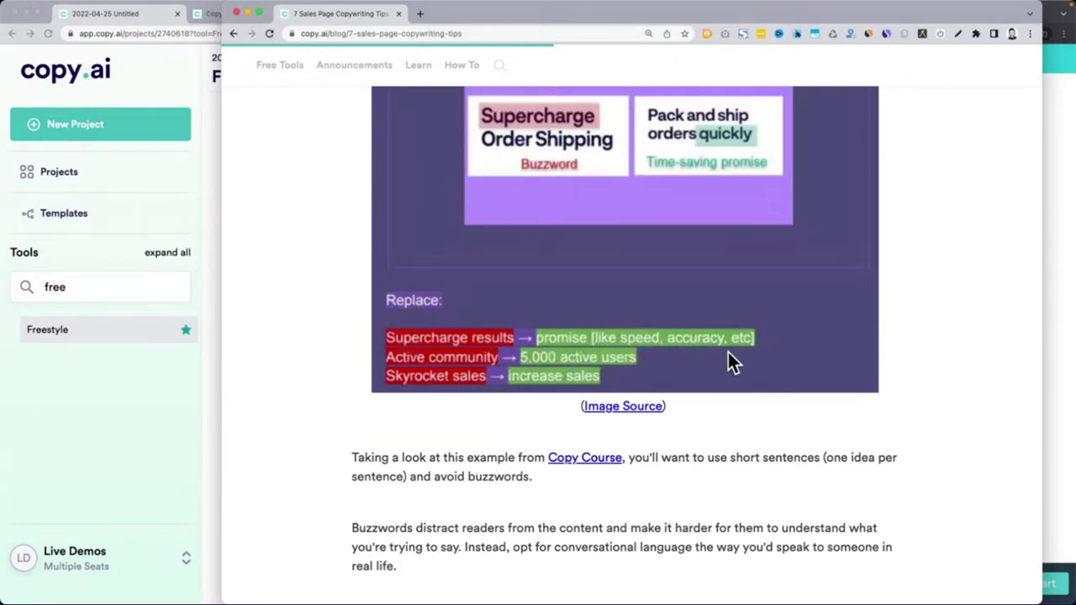
{"action": "scroll", "coordinate": [728, 360], "scroll_direction": "down", "scroll_amount": 4}
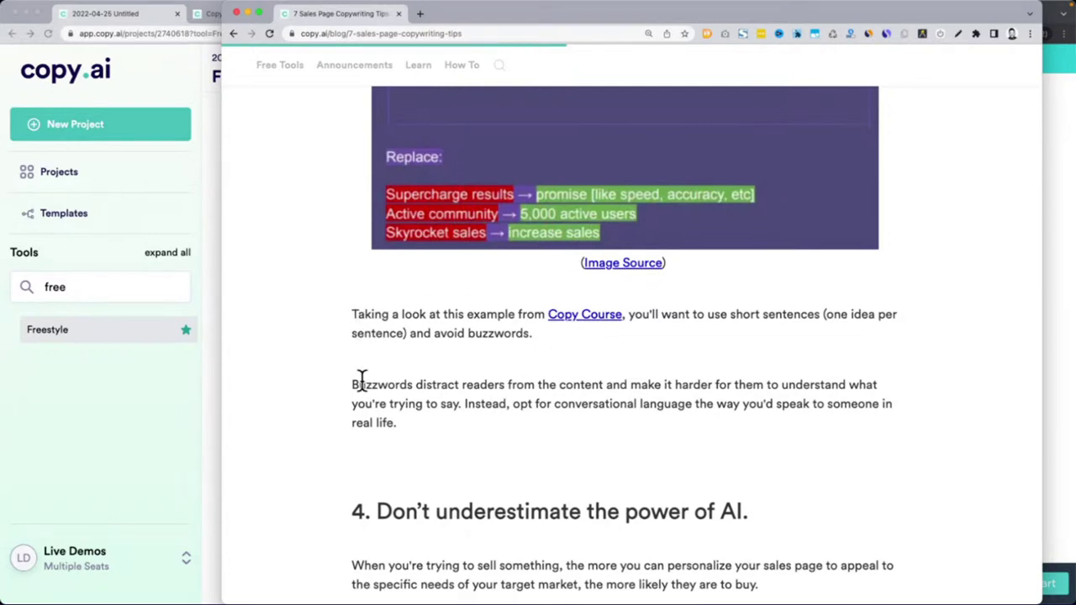
{"action": "left_click_drag", "start_coordinate": [360, 384], "coordinate": [569, 388]}
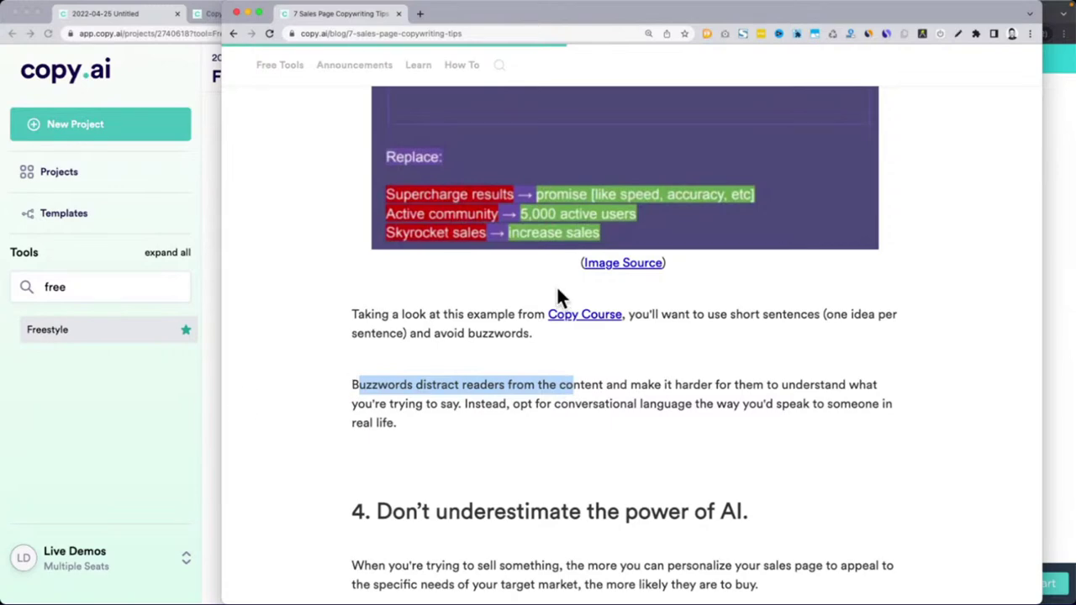
{"action": "left_click", "coordinate": [179, 411]}
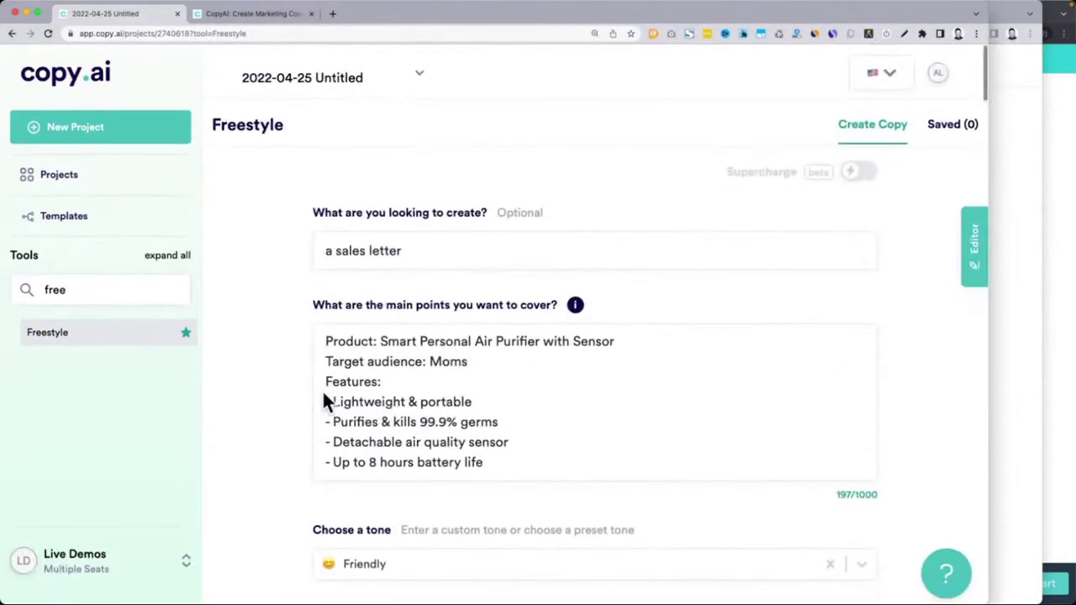
- Change the 'a sales letter' request to 'Specific reasons to buy this product' and generate copy
{"action": "triple_click", "coordinate": [350, 247]}
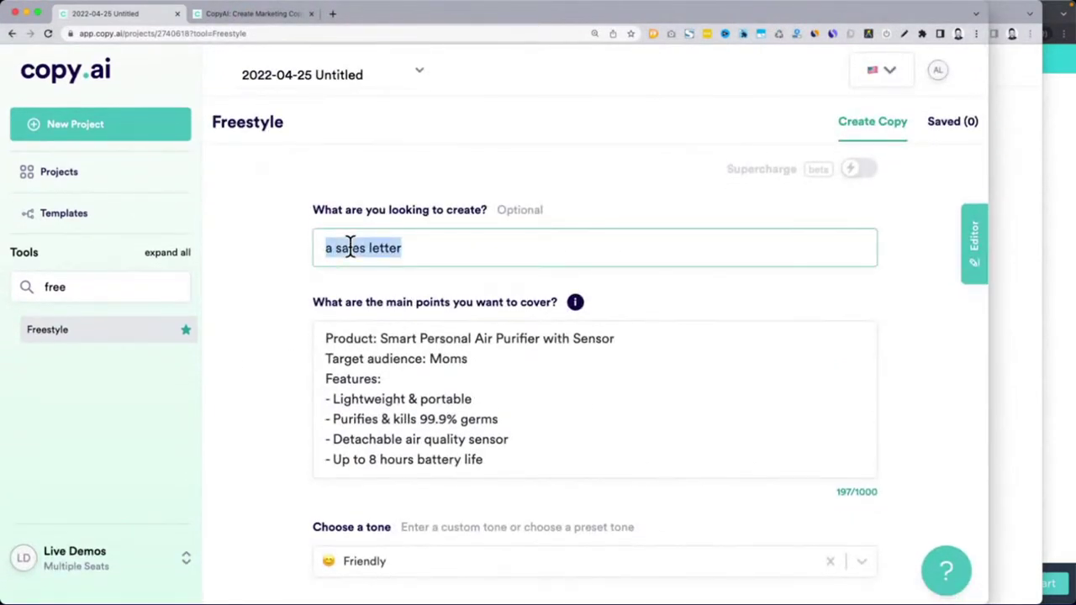
{"action": "key", "text": "super+grave"}
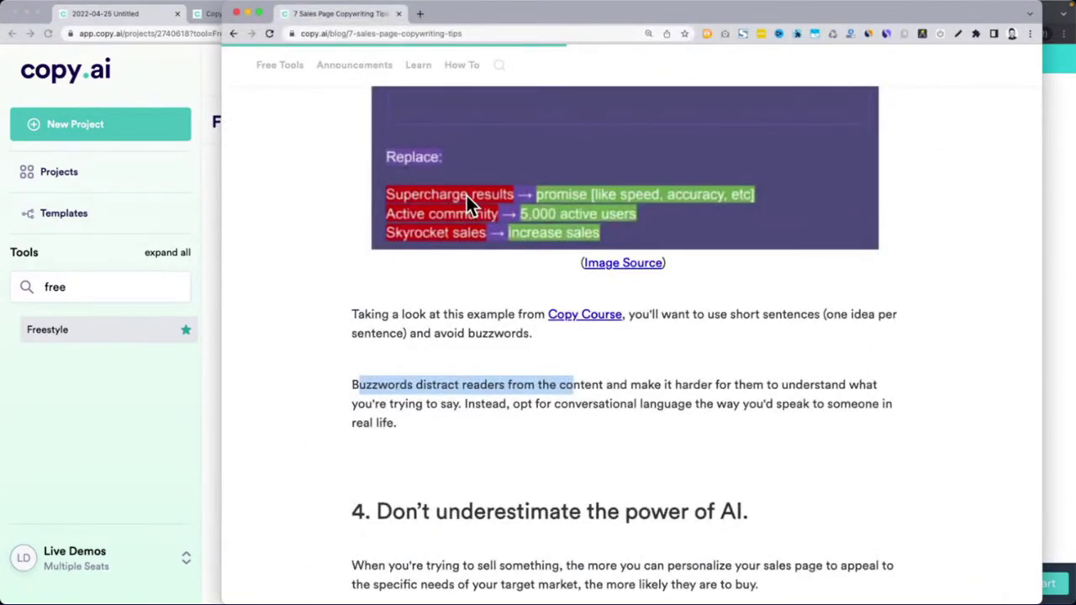
{"action": "left_click", "coordinate": [120, 439]}
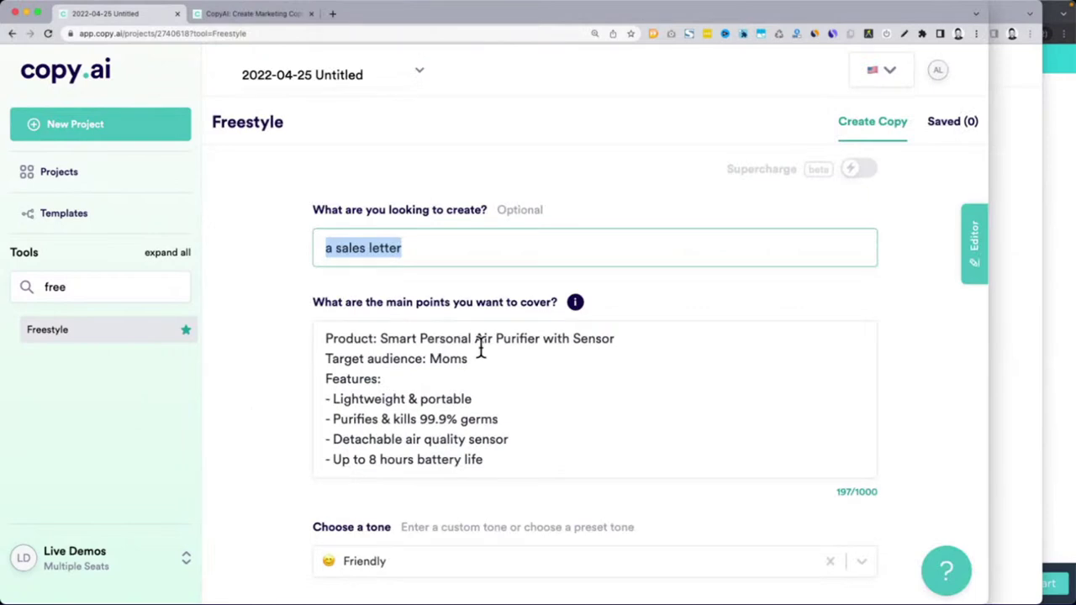
{"action": "type", "text": "Specific reason"}
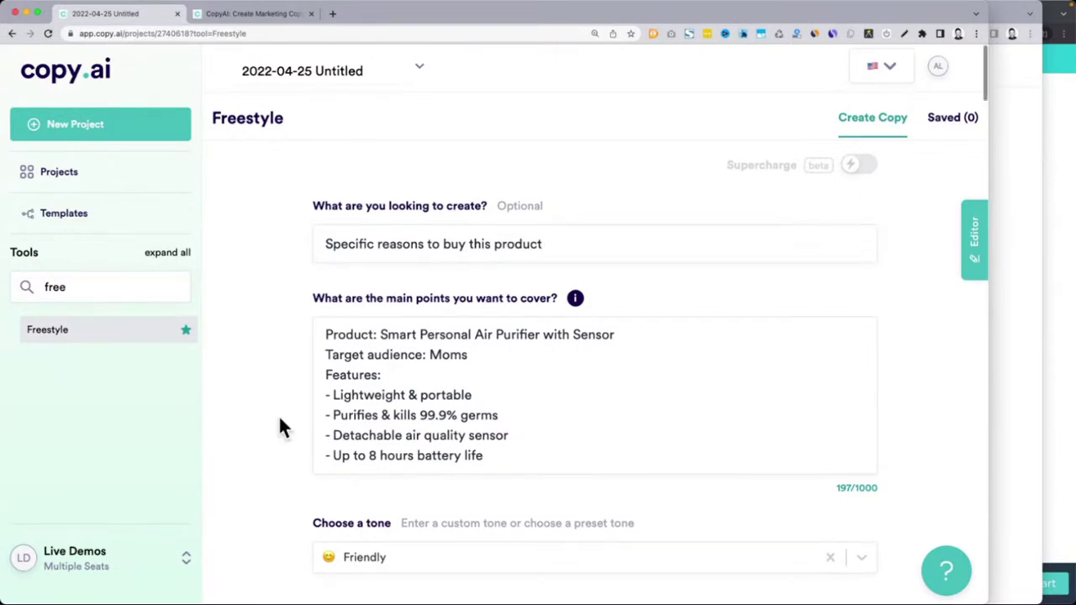
{"action": "scroll", "coordinate": [375, 293], "scroll_direction": "down", "scroll_amount": 3}
{"action": "left_click_drag", "start_coordinate": [332, 249], "coordinate": [510, 311]}
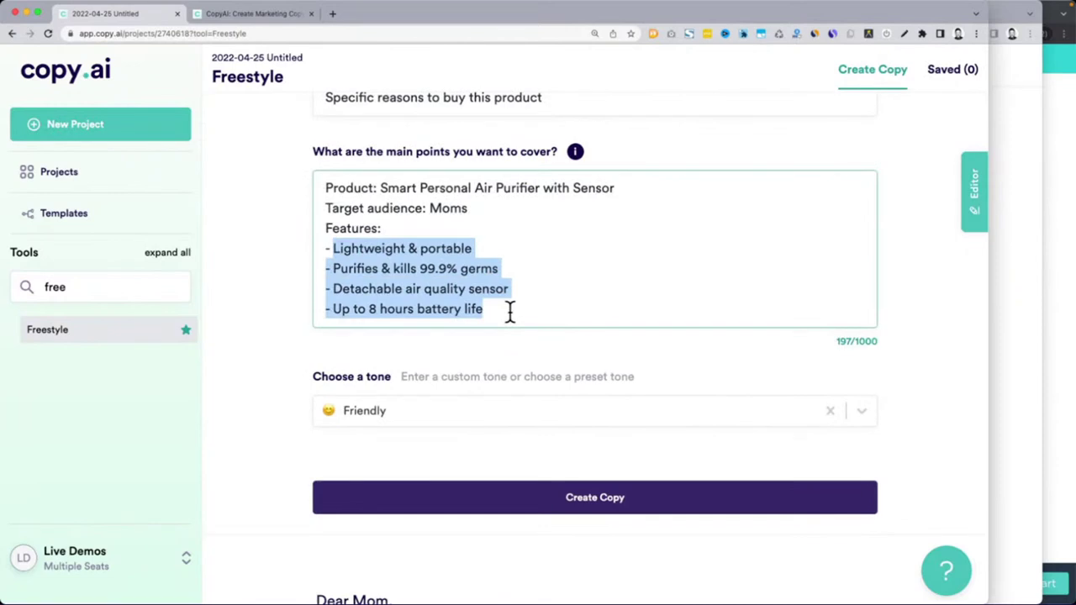
{"action": "left_click", "coordinate": [572, 503]}
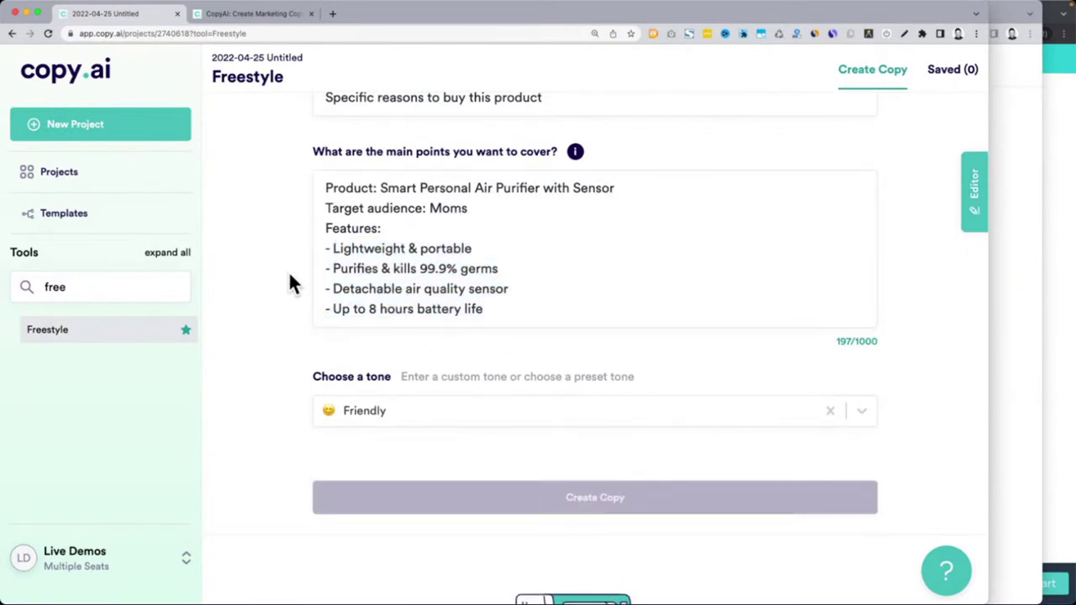
- Delete the feature lines and change product to 'An app that helps you write sales copy', audience to entrepreneurs
{"action": "left_click_drag", "start_coordinate": [327, 229], "coordinate": [503, 307]}
{"action": "key", "text": "BackSpace"}
{"action": "key", "text": "BackSpace"}
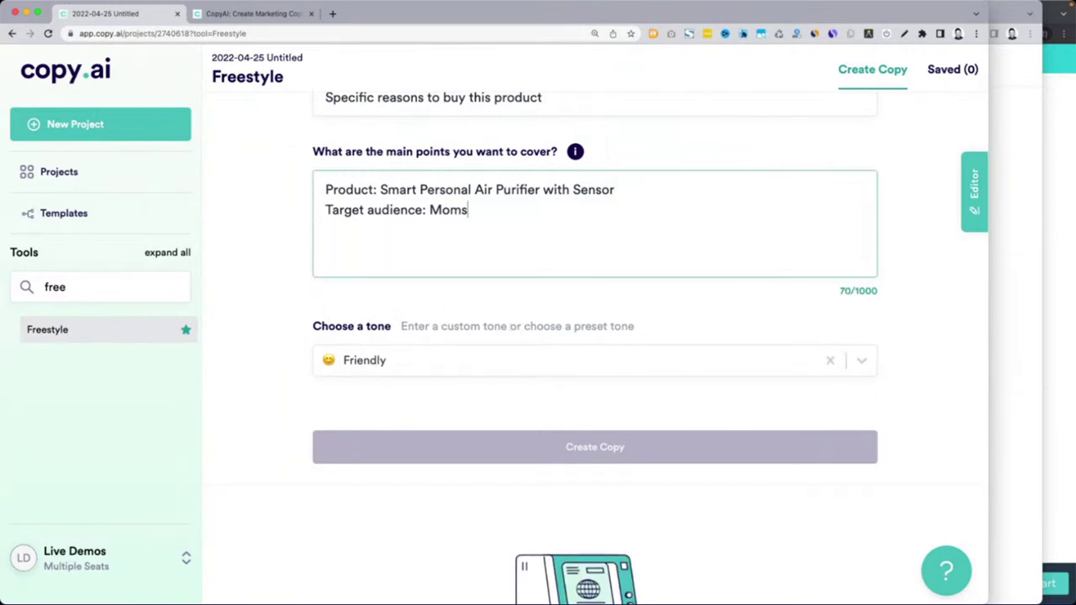
{"action": "left_click", "coordinate": [386, 190]}
{"action": "key", "text": "shift+End"}
{"action": "type", "text": "A"}
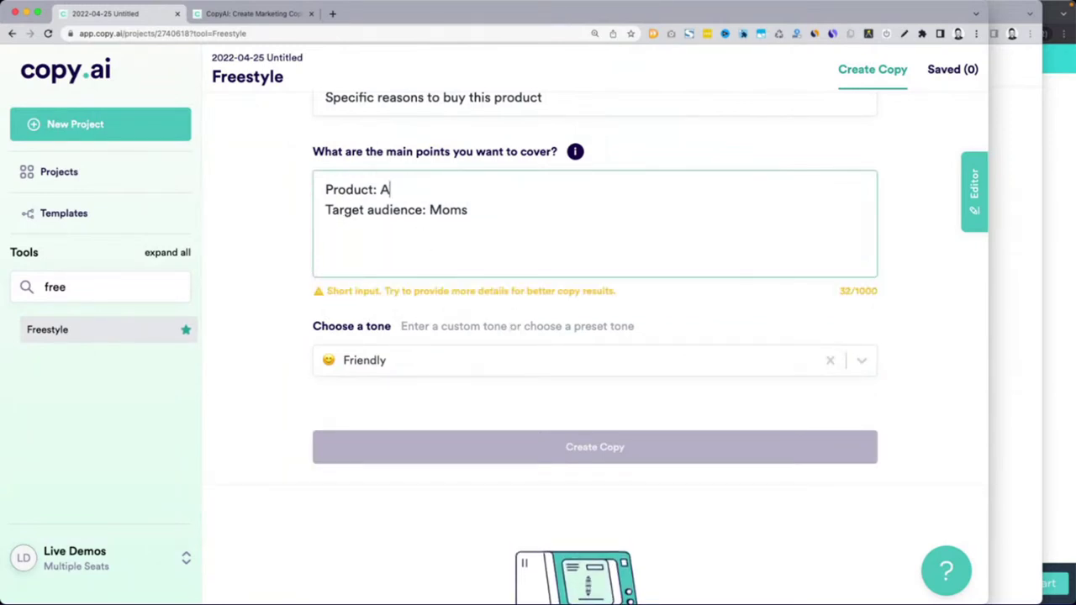
{"action": "type", "text": "n app that helps you "}
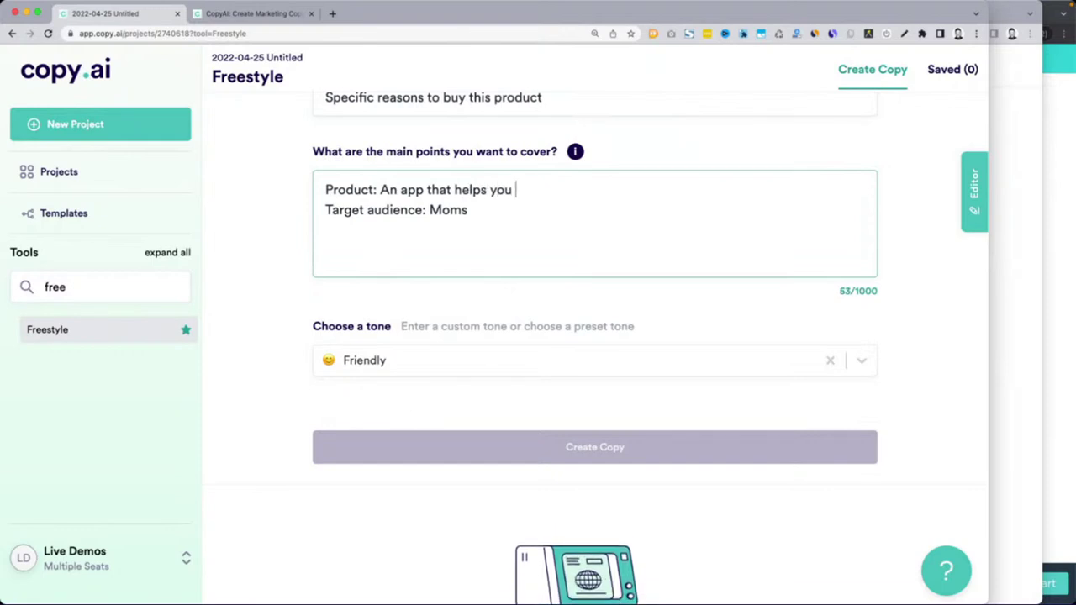
{"action": "type", "text": "write sales"}
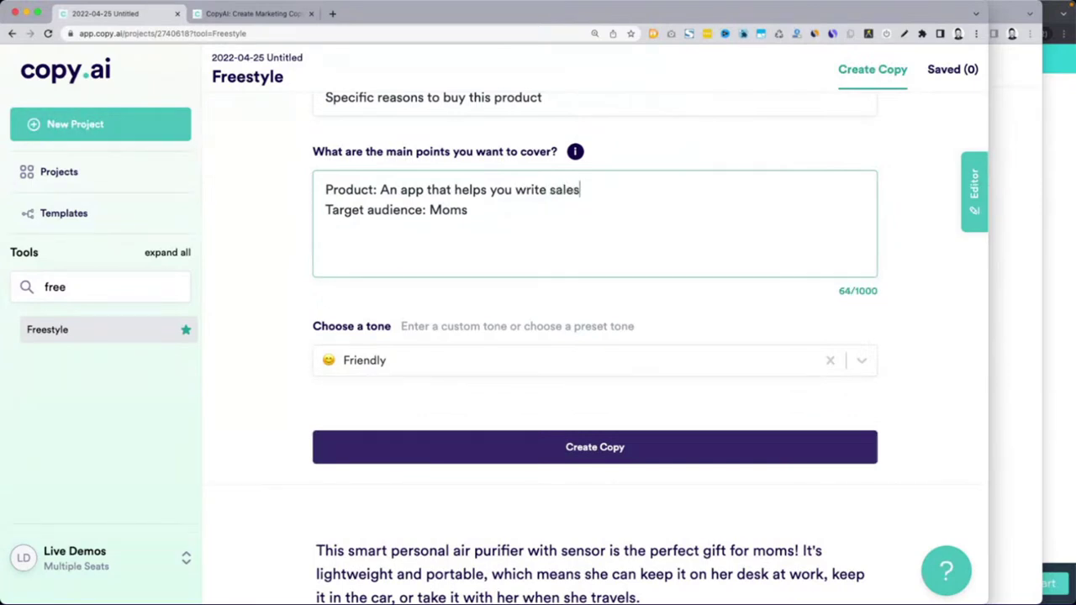
{"action": "type", "text": " copy"}
{"action": "double_click", "coordinate": [448, 211]}
{"action": "type", "text": "en"}
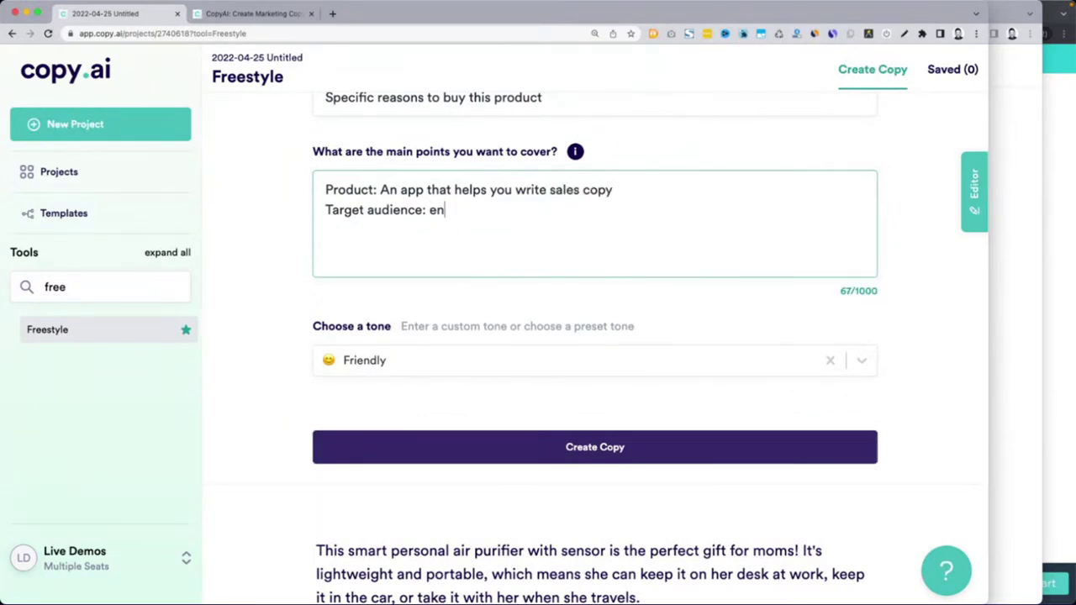
{"action": "type", "text": "trepreneurs"}
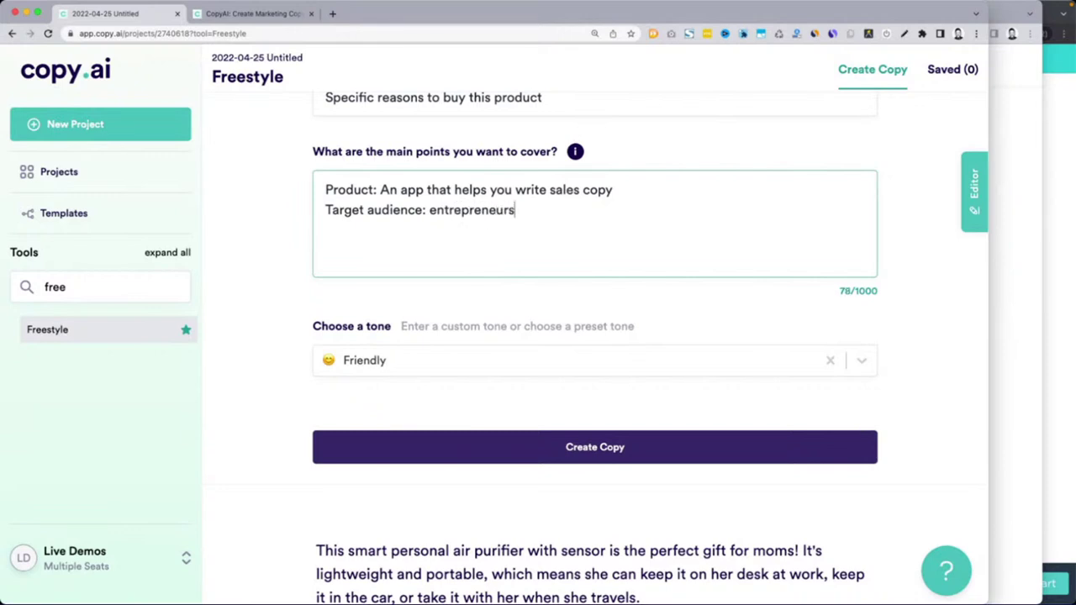
- Append 'with AI' to the product description and generate copy for entrepreneurs
{"action": "left_click", "coordinate": [637, 192]}
{"action": "type", "text": "with AI"}
{"action": "scroll", "coordinate": [257, 272], "scroll_direction": "up", "scroll_amount": 1}
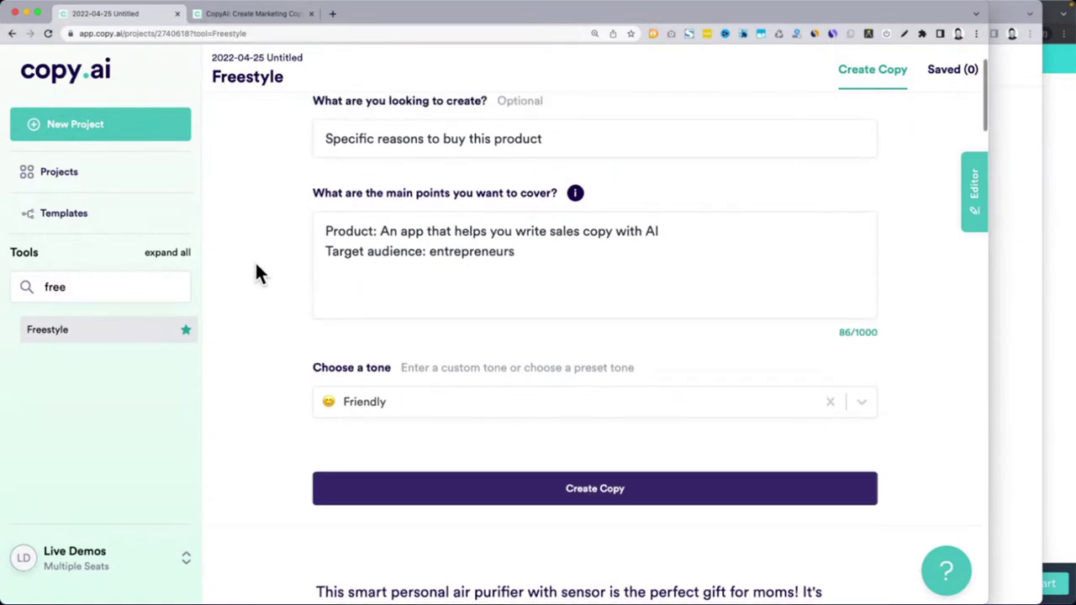
{"action": "left_click_drag", "start_coordinate": [354, 145], "coordinate": [541, 145]}
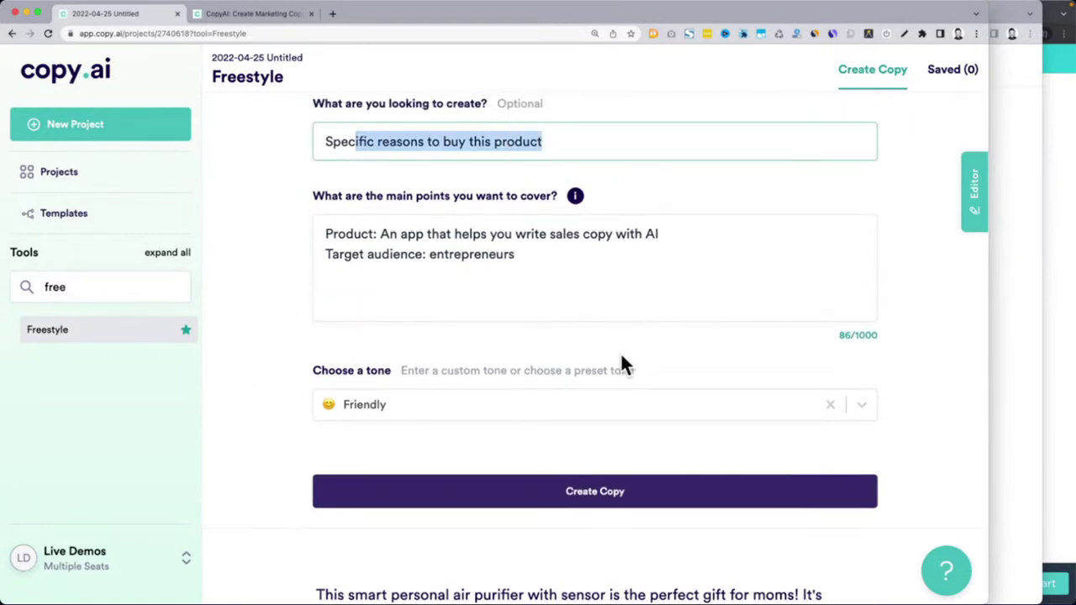
{"action": "left_click", "coordinate": [592, 492]}
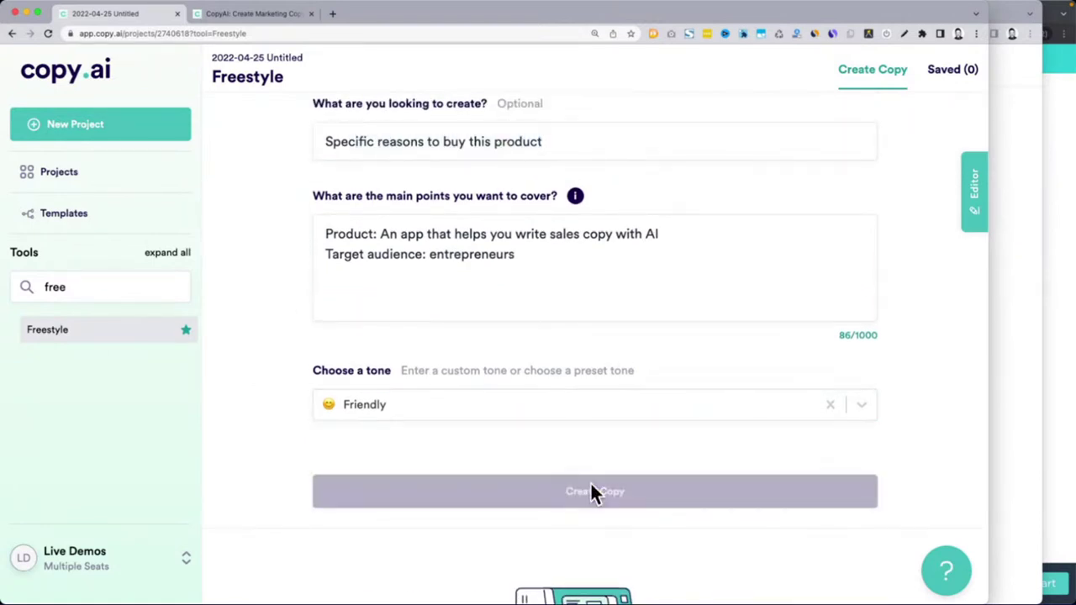
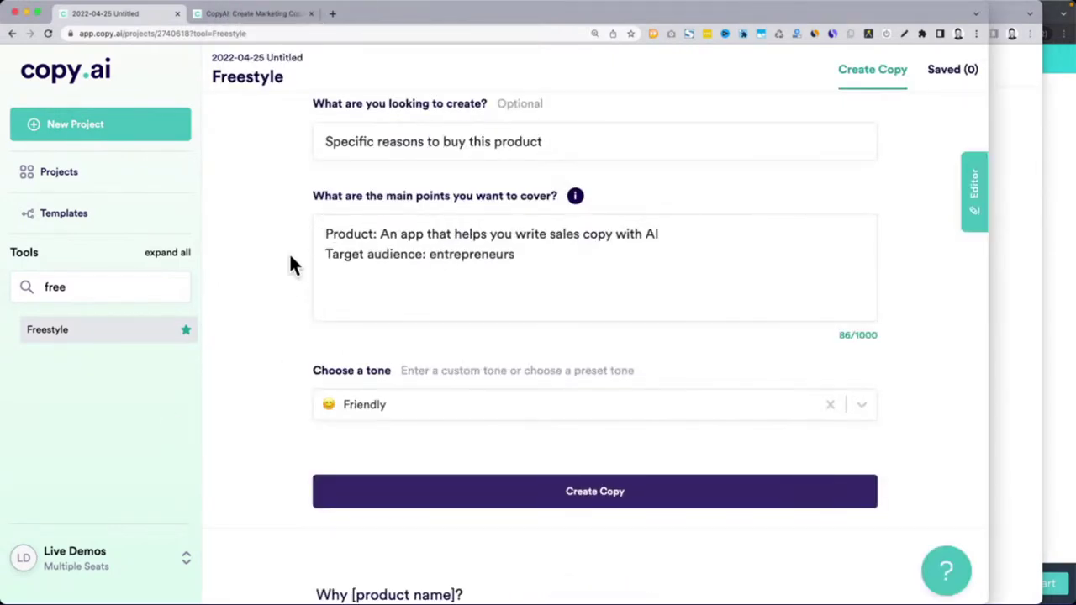
- Highlight the first result's bullets on instant review, a vast content library and a real person's voice
{"action": "scroll", "coordinate": [282, 275], "scroll_direction": "down", "scroll_amount": 8}
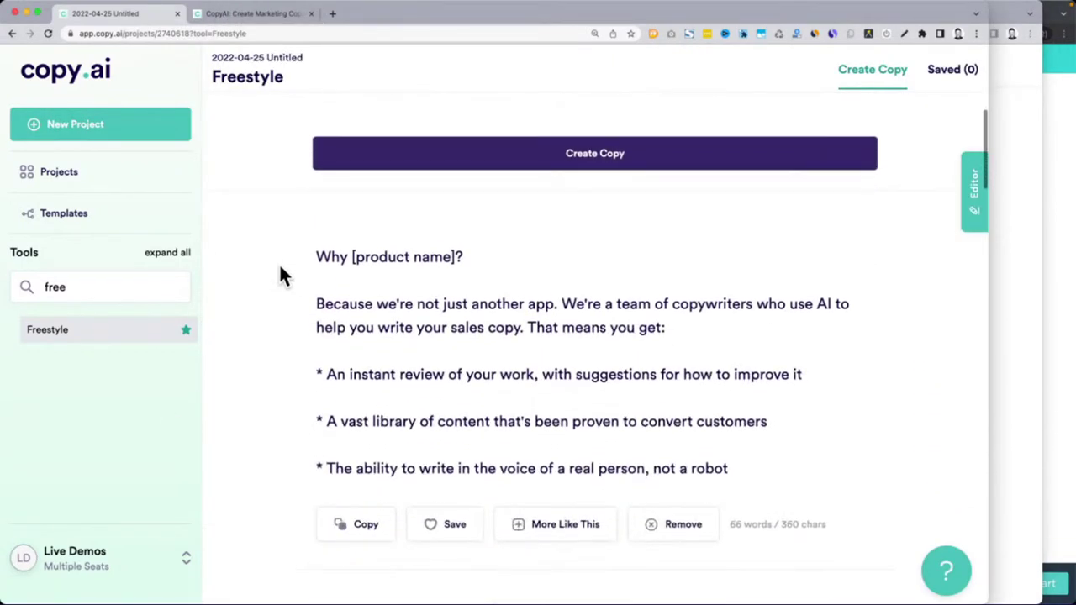
{"action": "left_click_drag", "start_coordinate": [346, 357], "coordinate": [512, 357]}
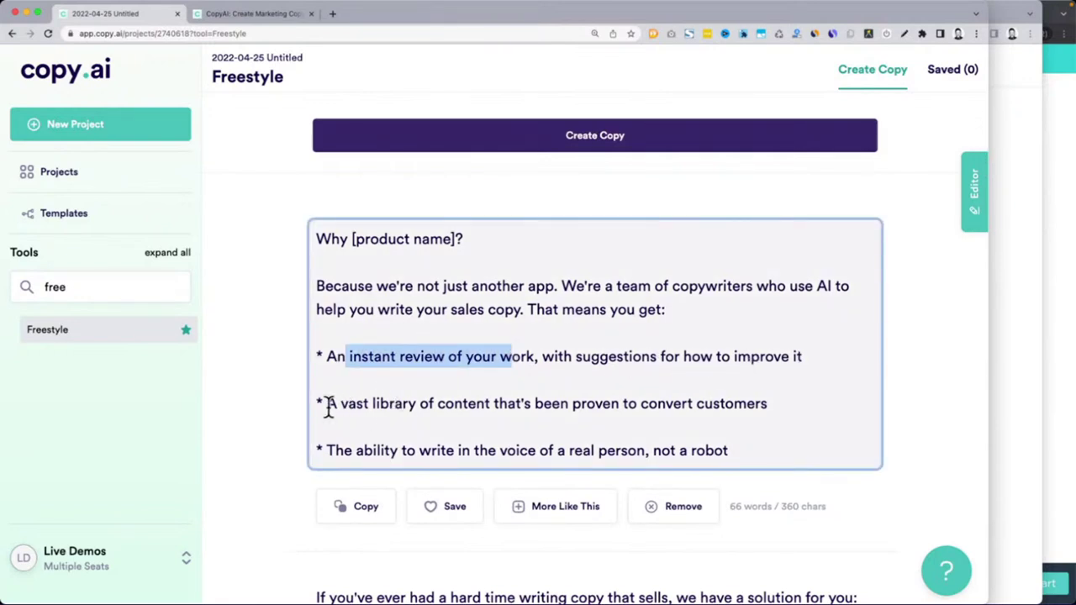
{"action": "left_click_drag", "start_coordinate": [327, 405], "coordinate": [769, 403]}
{"action": "left_click_drag", "start_coordinate": [331, 458], "coordinate": [795, 458]}
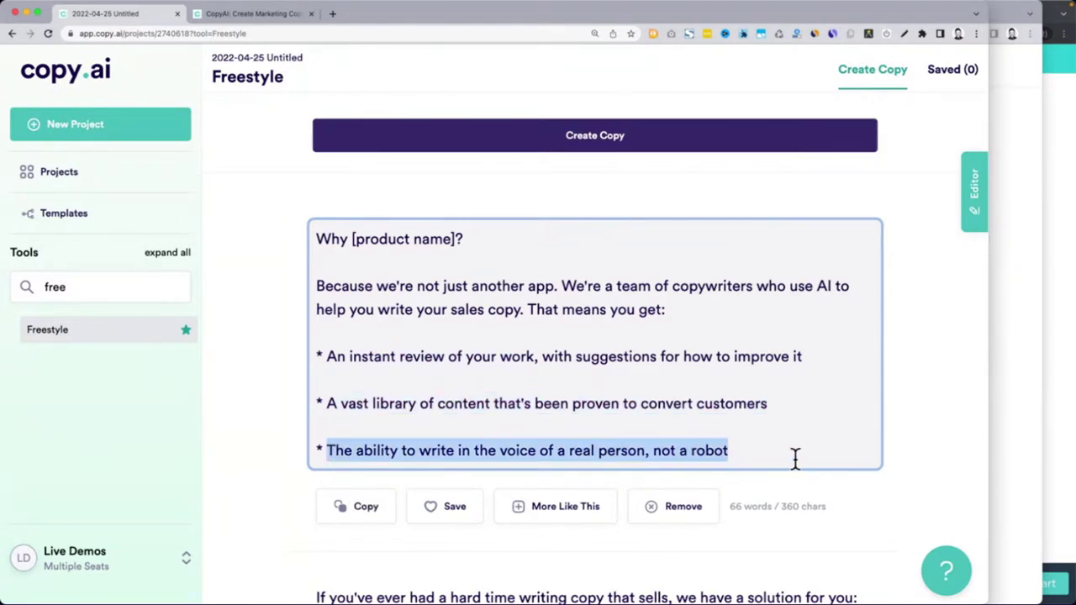
- Scroll to the second result and highlight its opening paragraphs, then clear the highlight
{"action": "scroll", "coordinate": [263, 395], "scroll_direction": "down", "scroll_amount": 5}
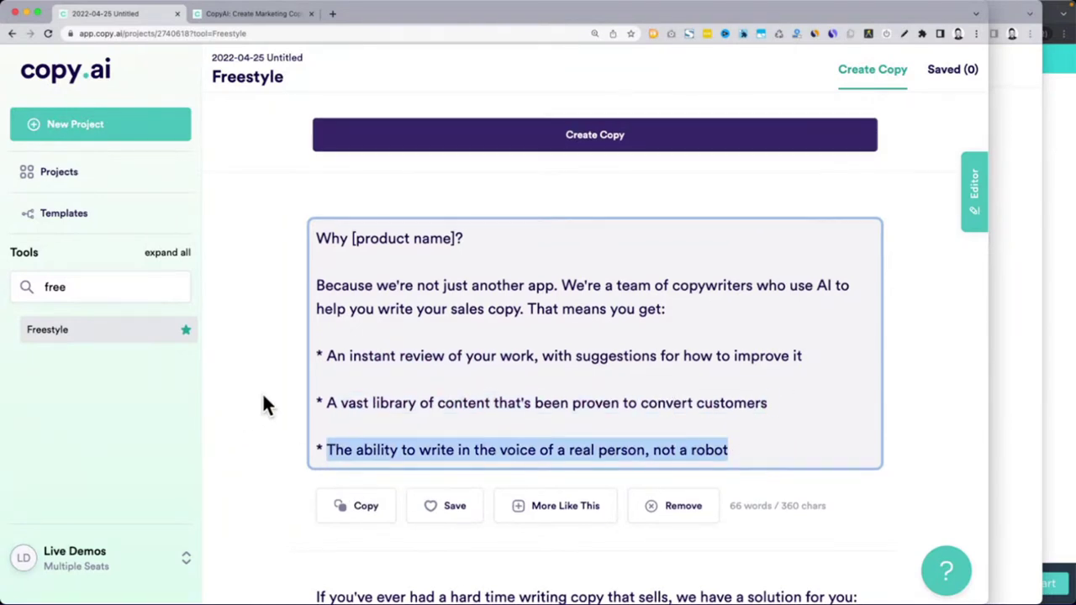
{"action": "scroll", "coordinate": [262, 404], "scroll_direction": "down", "scroll_amount": 5}
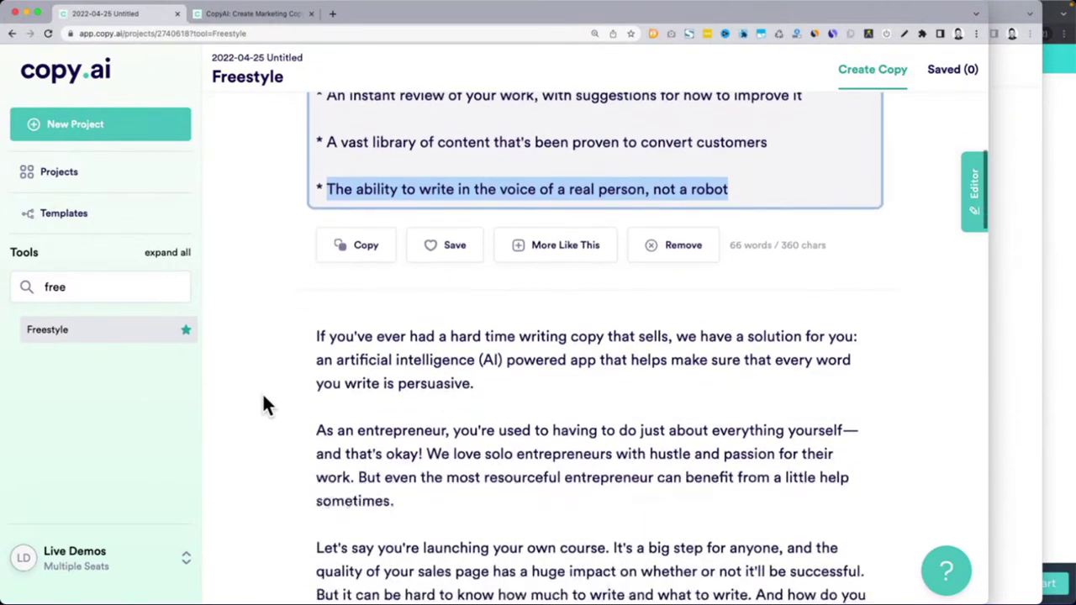
{"action": "scroll", "coordinate": [262, 405], "scroll_direction": "down", "scroll_amount": 2}
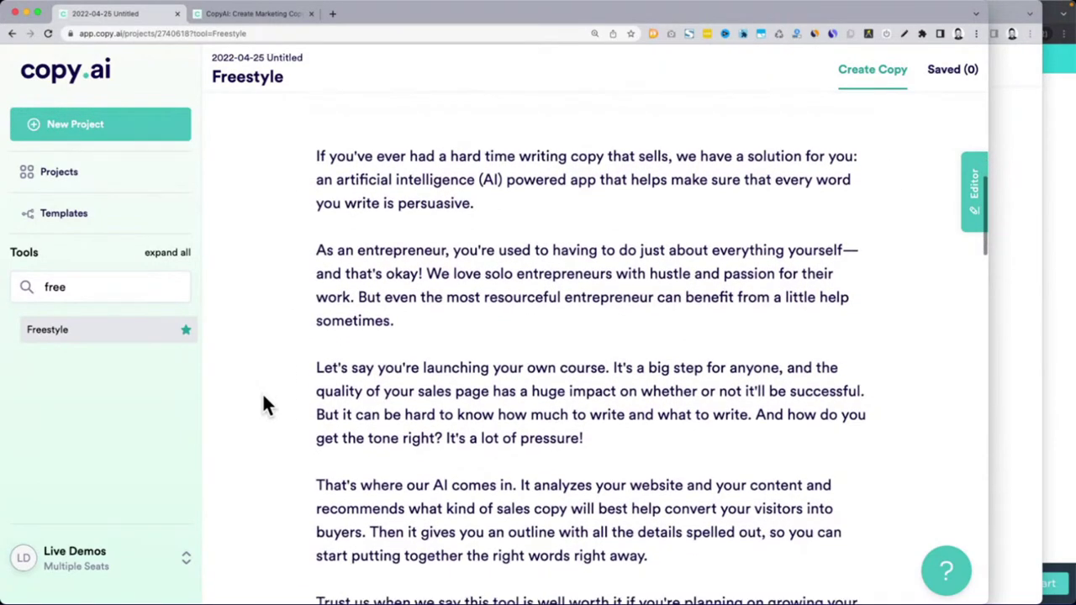
{"action": "left_click_drag", "start_coordinate": [318, 146], "coordinate": [522, 289]}
{"action": "scroll", "coordinate": [523, 288], "scroll_direction": "down", "scroll_amount": 4}
{"action": "left_click_drag", "start_coordinate": [523, 290], "coordinate": [522, 289]}
{"action": "scroll", "coordinate": [522, 290], "scroll_direction": "up", "scroll_amount": 5}
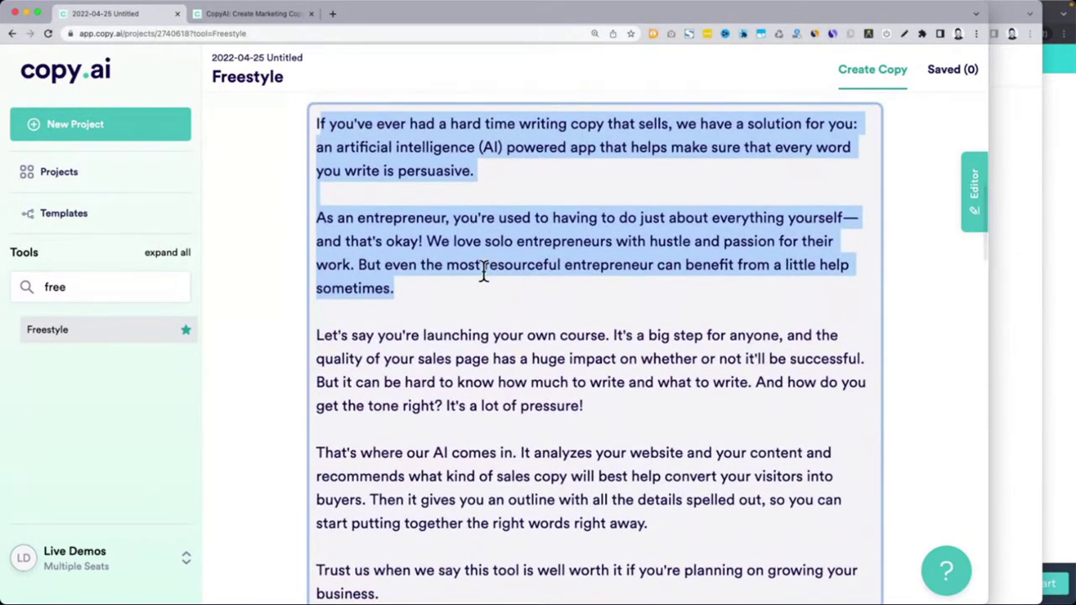
{"action": "left_click", "coordinate": [483, 267]}
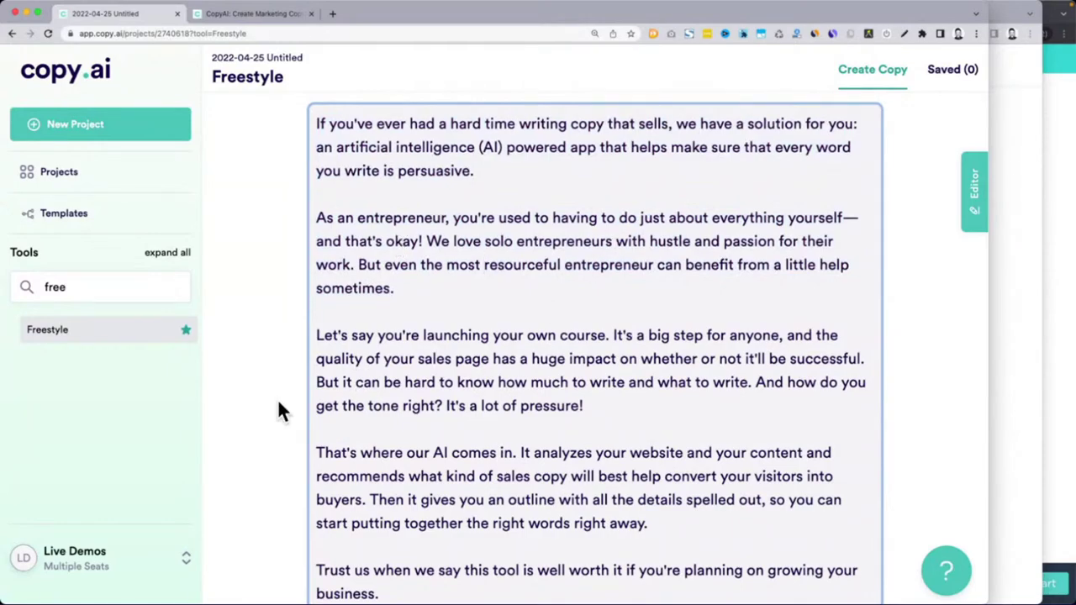
- Highlight the lines on easily getting sales copy, finding the best ad format and never sounding robotic
{"action": "scroll", "coordinate": [278, 404], "scroll_direction": "down", "scroll_amount": 5}
{"action": "scroll", "coordinate": [277, 399], "scroll_direction": "down", "scroll_amount": 3}
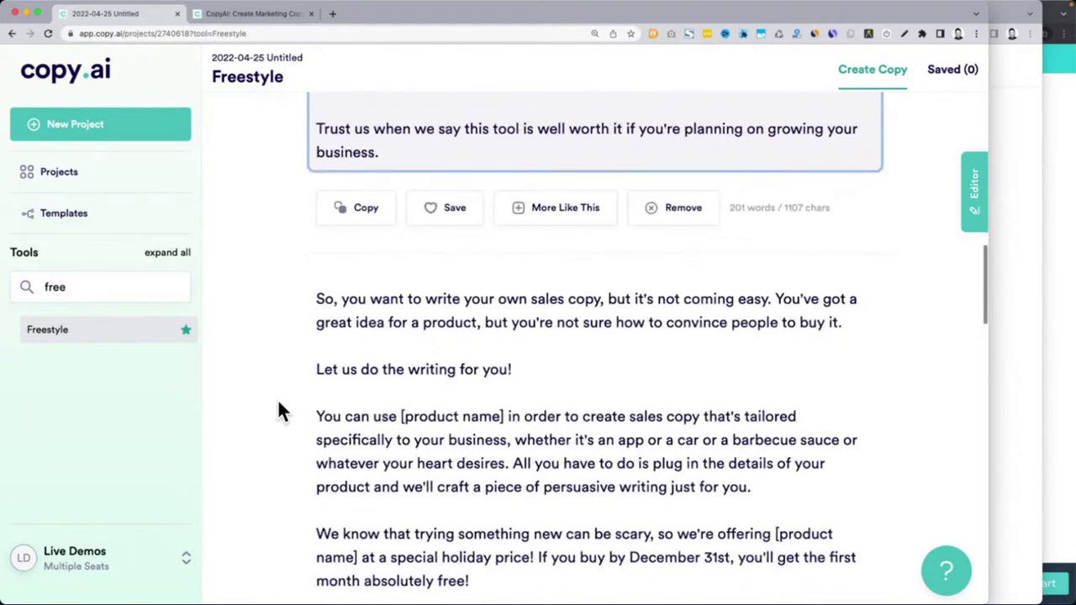
{"action": "scroll", "coordinate": [278, 398], "scroll_direction": "down", "scroll_amount": 4}
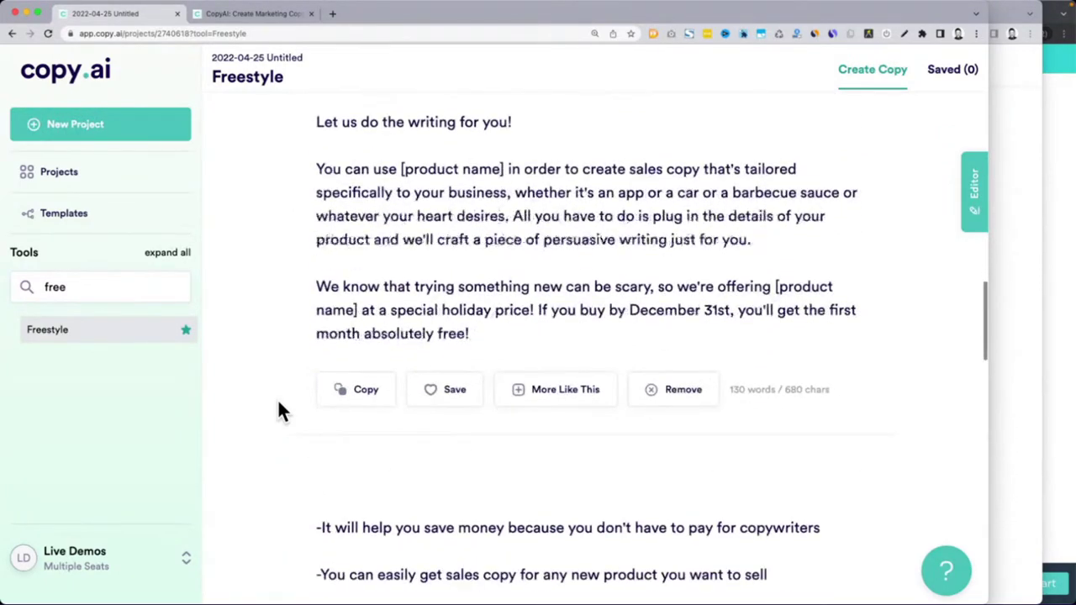
{"action": "left_click_drag", "start_coordinate": [366, 271], "coordinate": [838, 293]}
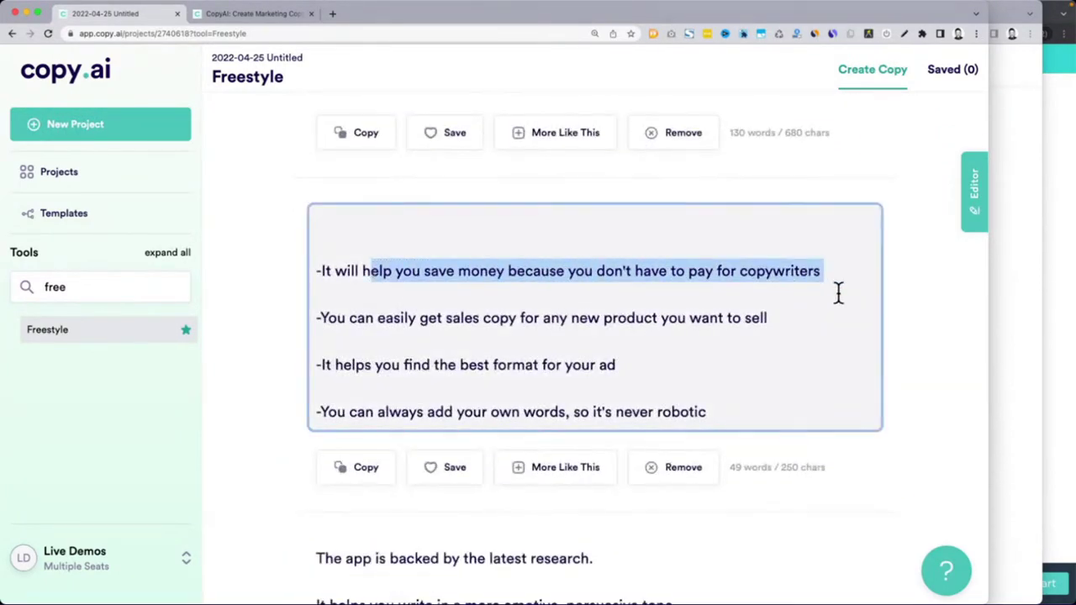
{"action": "left_click_drag", "start_coordinate": [338, 319], "coordinate": [806, 312]}
{"action": "left_click_drag", "start_coordinate": [323, 367], "coordinate": [637, 372]}
{"action": "left_click_drag", "start_coordinate": [321, 415], "coordinate": [542, 427]}
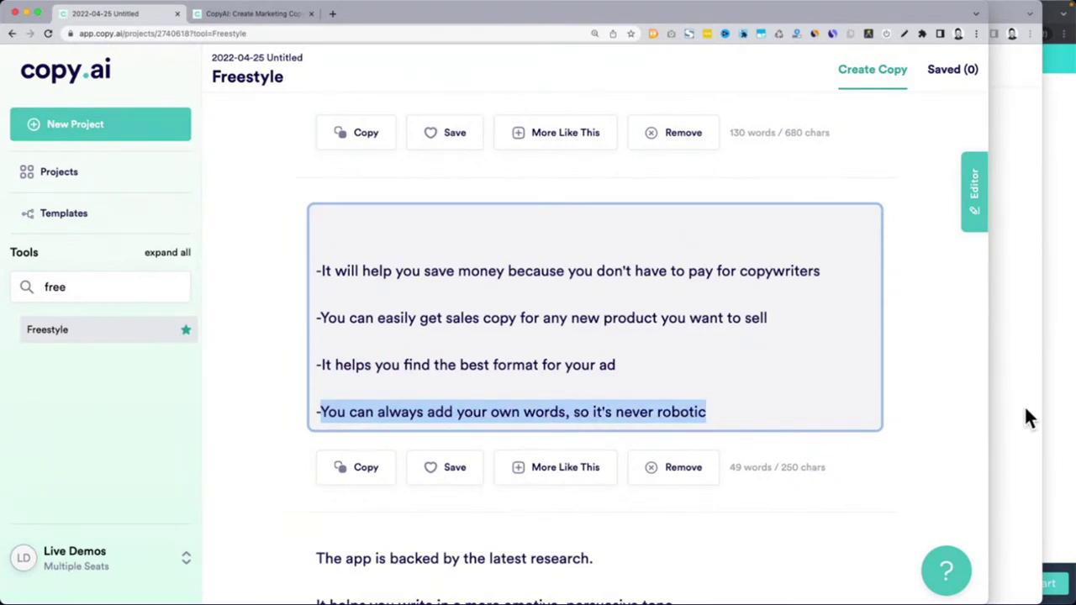
- Bring the 7 Sales Page Copywriting Tips blog article to the front
{"action": "key", "text": "super+grave"}
{"action": "scroll", "coordinate": [563, 340], "scroll_direction": "up", "scroll_amount": 2}
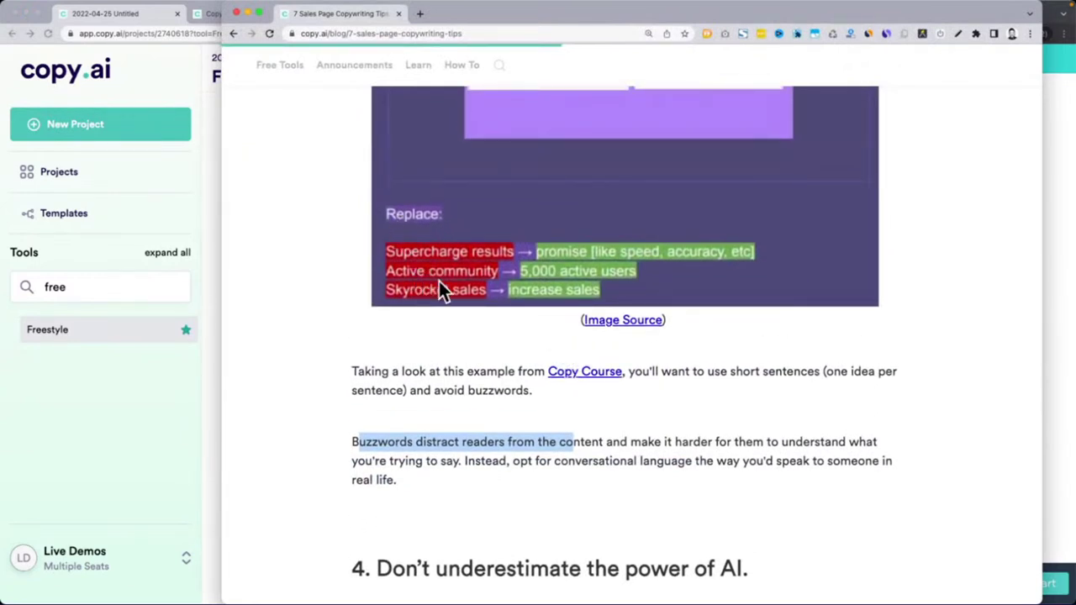
{"action": "left_click", "coordinate": [216, 369]}
{"action": "left_click", "coordinate": [250, 363]}
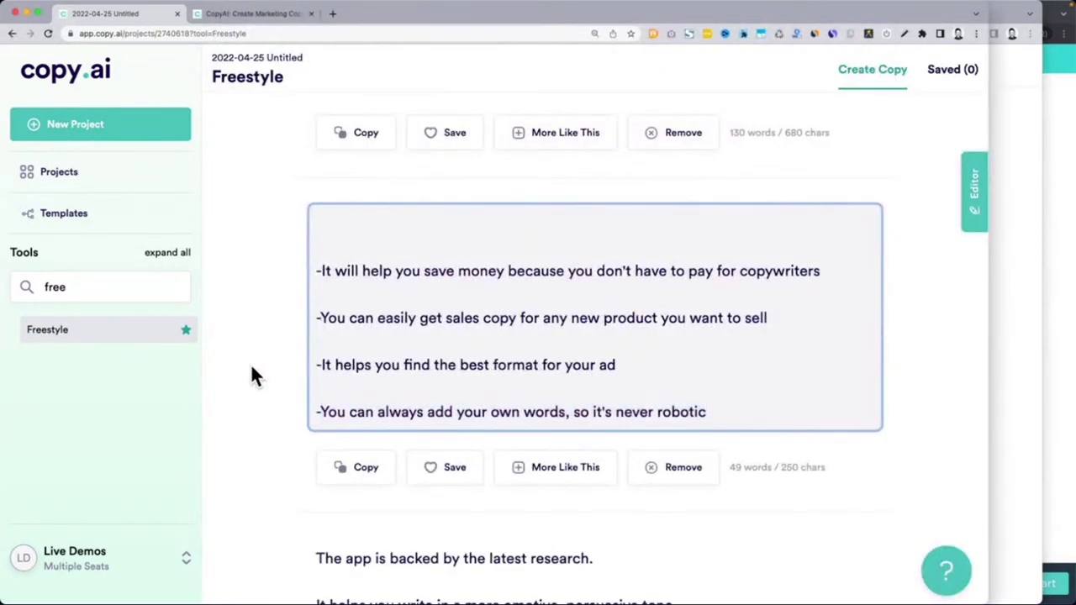
{"action": "scroll", "coordinate": [247, 450], "scroll_direction": "down", "scroll_amount": 5}
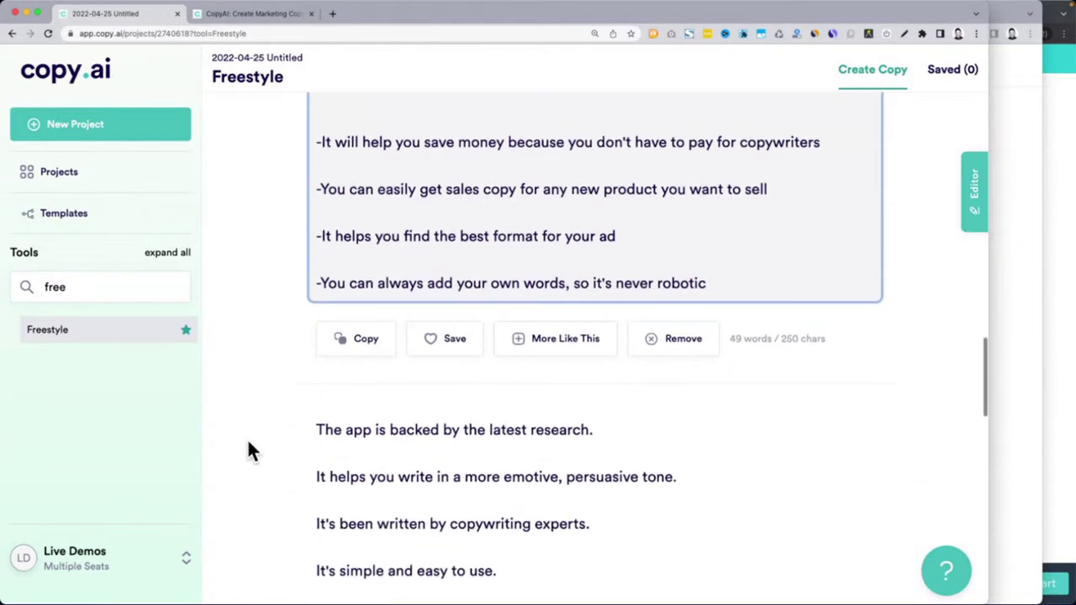
{"action": "left_click", "coordinate": [414, 292]}
{"action": "left_click_drag", "start_coordinate": [414, 292], "coordinate": [610, 293]}
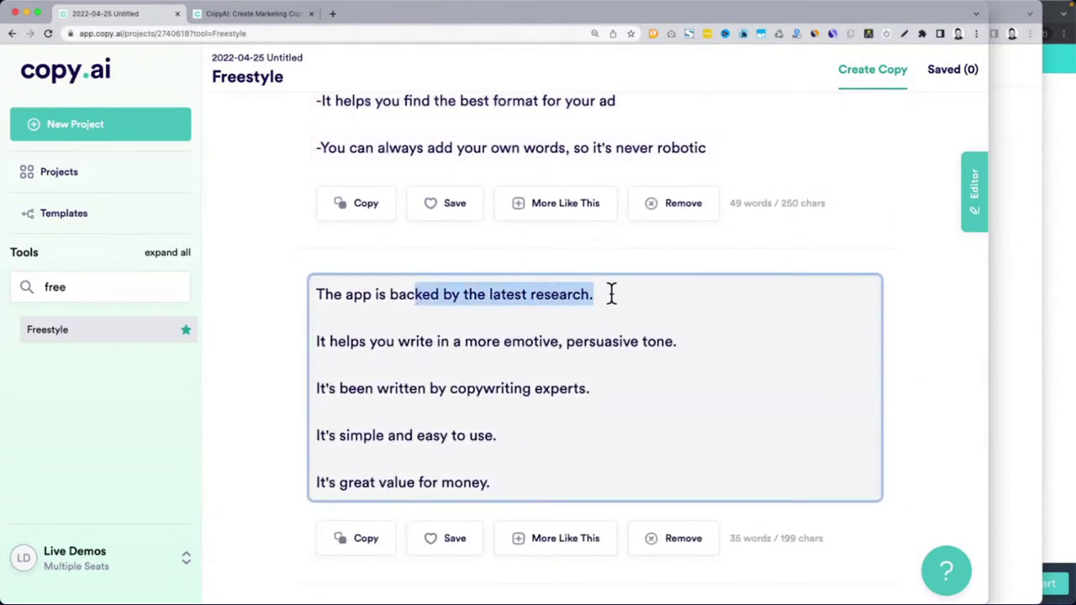
{"action": "left_click_drag", "start_coordinate": [337, 345], "coordinate": [683, 340]}
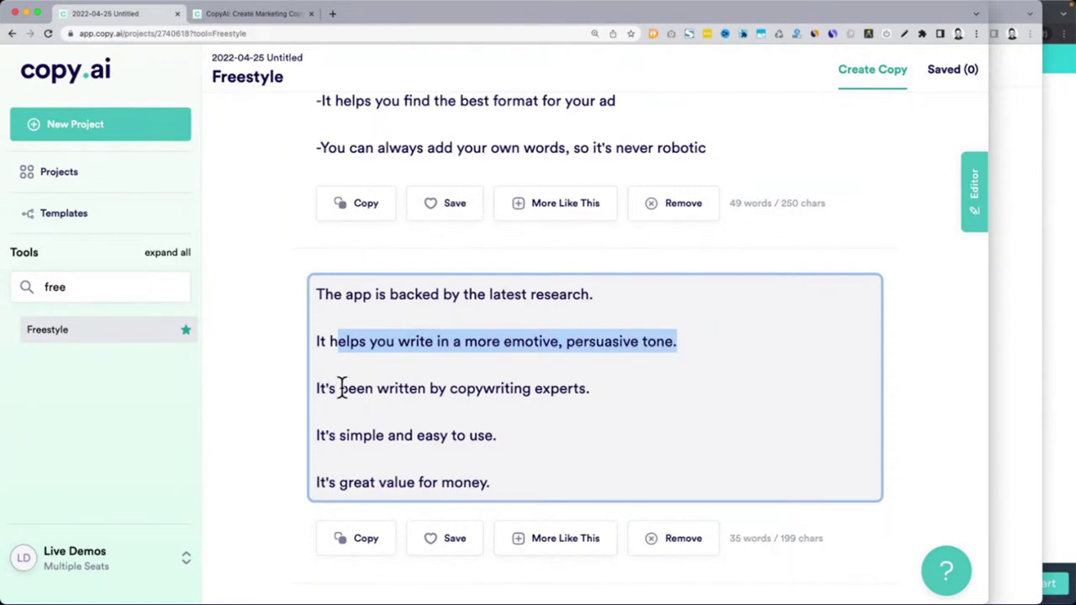
{"action": "left_click_drag", "start_coordinate": [341, 389], "coordinate": [584, 389]}
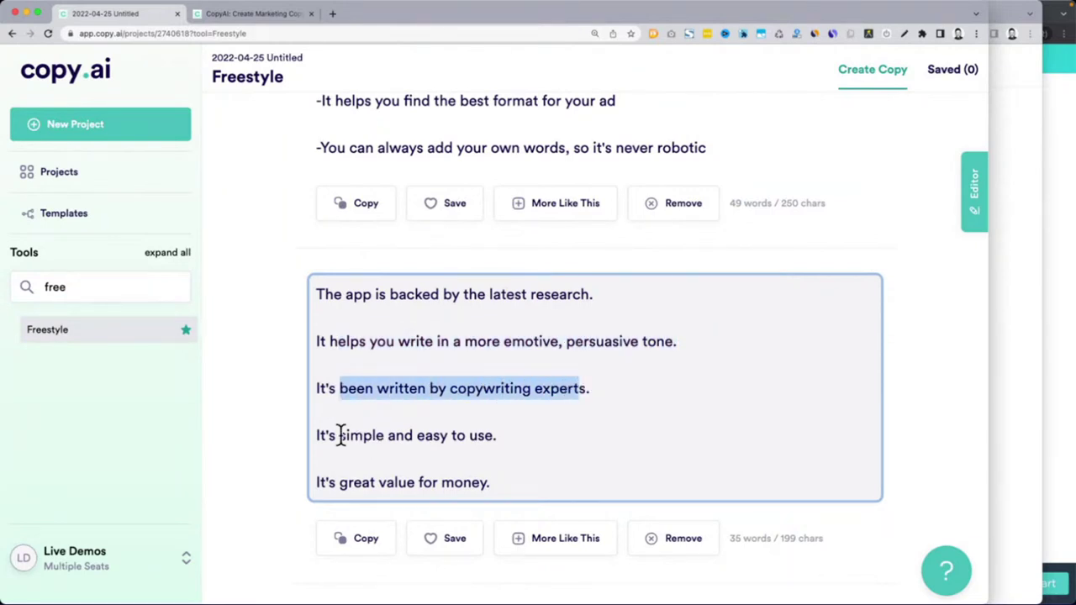
{"action": "left_click_drag", "start_coordinate": [339, 435], "coordinate": [495, 435]}
{"action": "left_click_drag", "start_coordinate": [329, 482], "coordinate": [524, 481]}
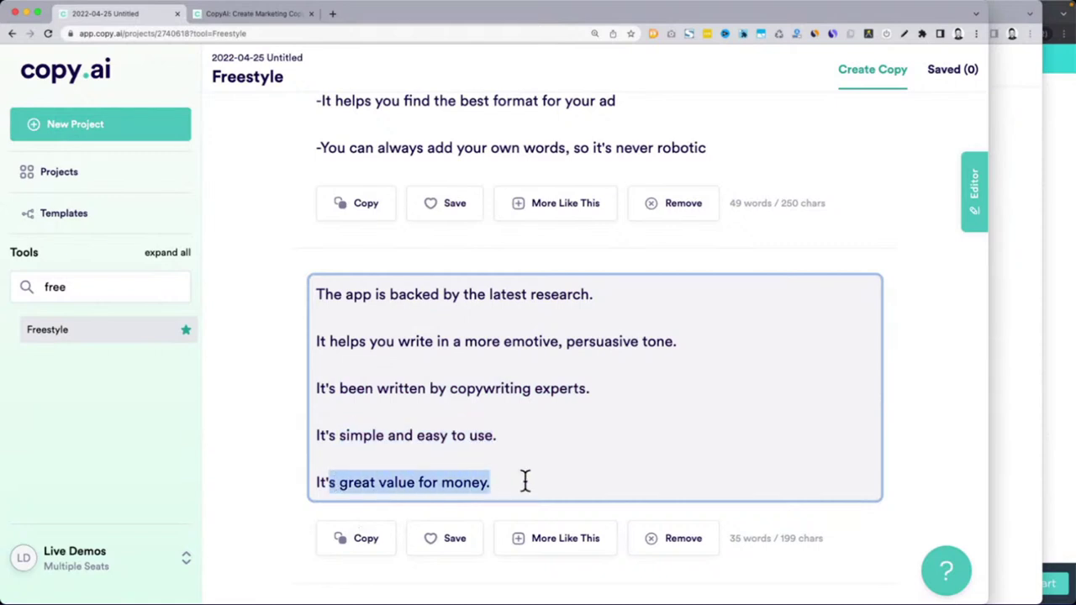
{"action": "scroll", "coordinate": [524, 481], "scroll_direction": "down", "scroll_amount": 5}
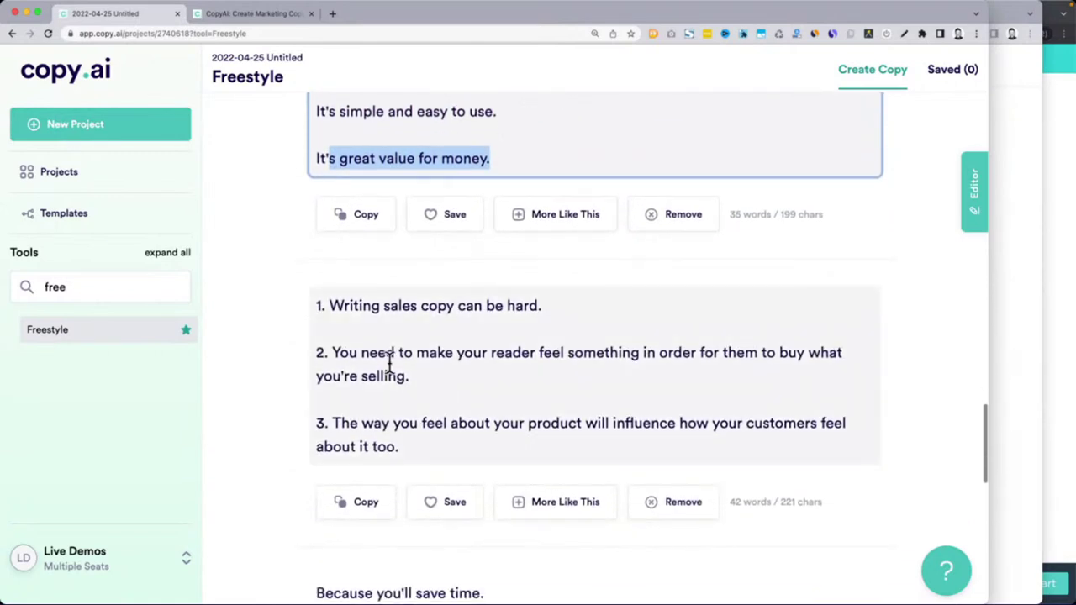
{"action": "left_click_drag", "start_coordinate": [334, 313], "coordinate": [523, 306]}
{"action": "left_click_drag", "start_coordinate": [336, 353], "coordinate": [481, 353]}
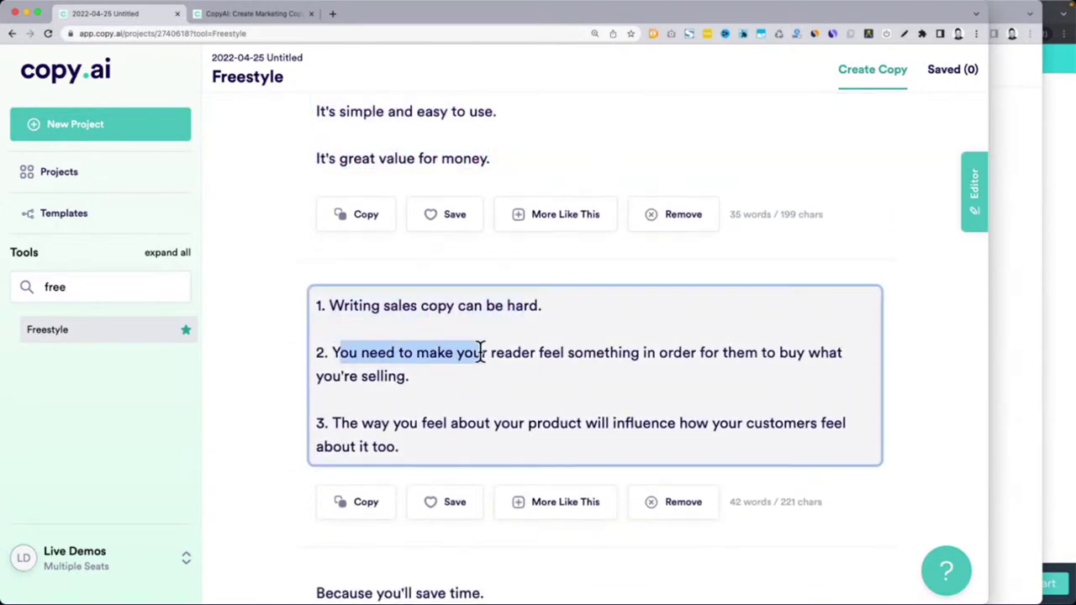
{"action": "left_click_drag", "start_coordinate": [332, 422], "coordinate": [546, 437]}
{"action": "key", "text": "super+grave"}
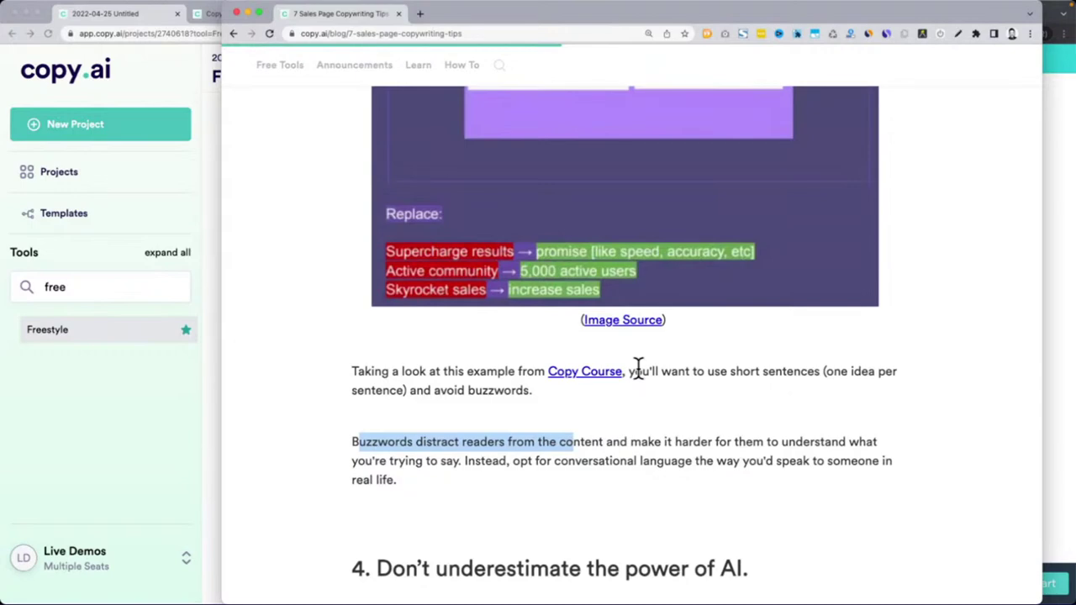
- Return to the Freestyle form and select the whole request in the first field
{"action": "left_click", "coordinate": [175, 434]}
{"action": "scroll", "coordinate": [254, 424], "scroll_direction": "up", "scroll_amount": 8}
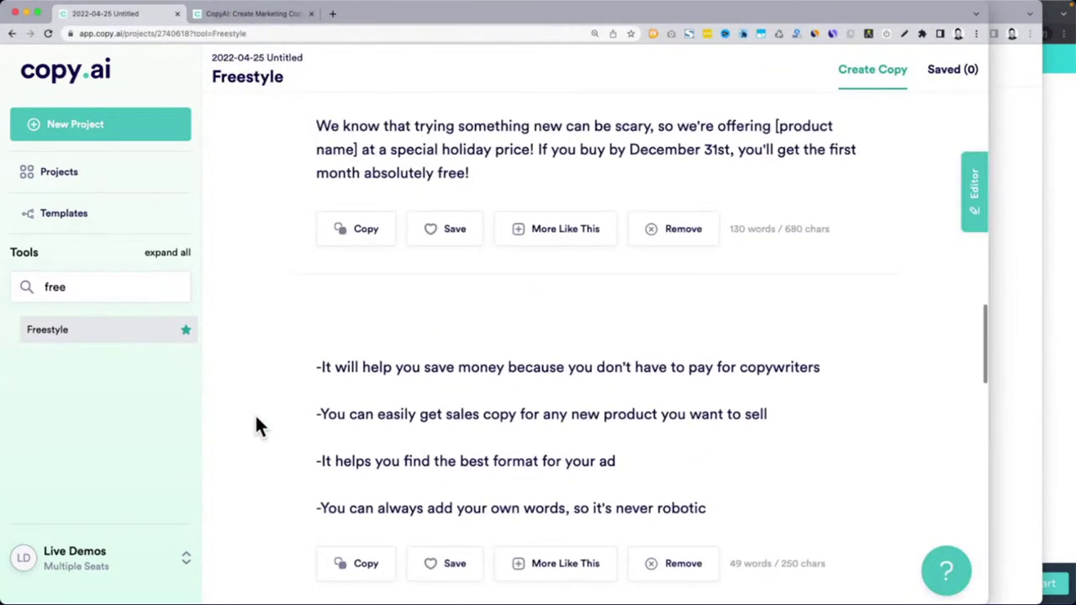
{"action": "scroll", "coordinate": [257, 418], "scroll_direction": "up", "scroll_amount": 15}
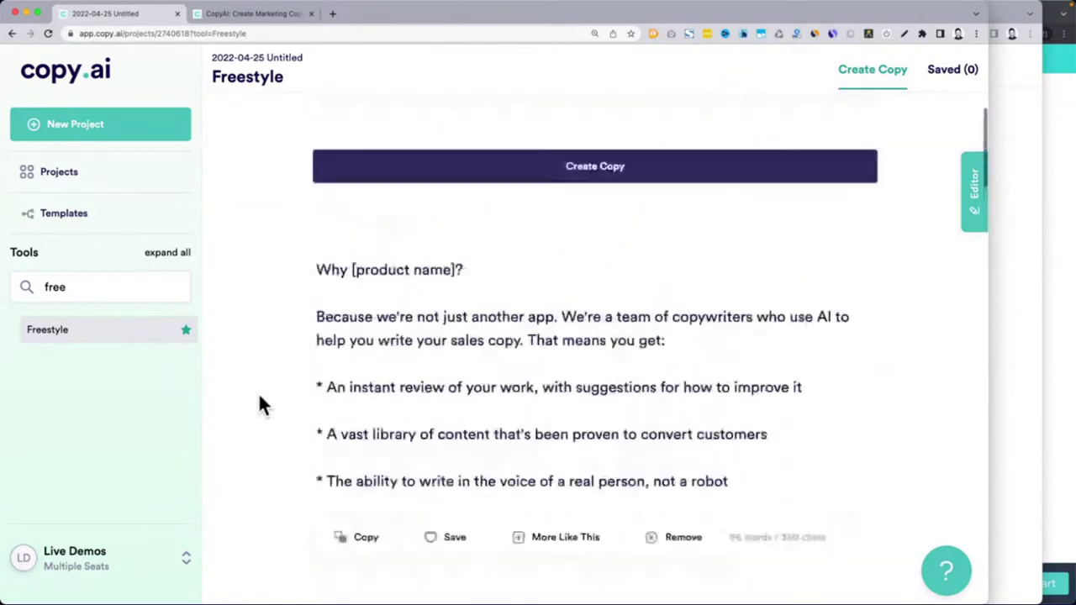
{"action": "scroll", "coordinate": [258, 405], "scroll_direction": "up", "scroll_amount": 5}
{"action": "triple_click", "coordinate": [798, 249]}
- Read the blog article's tip 4 on using AI, highlighting its heading and a later line
{"action": "key", "text": "super+Tab"}
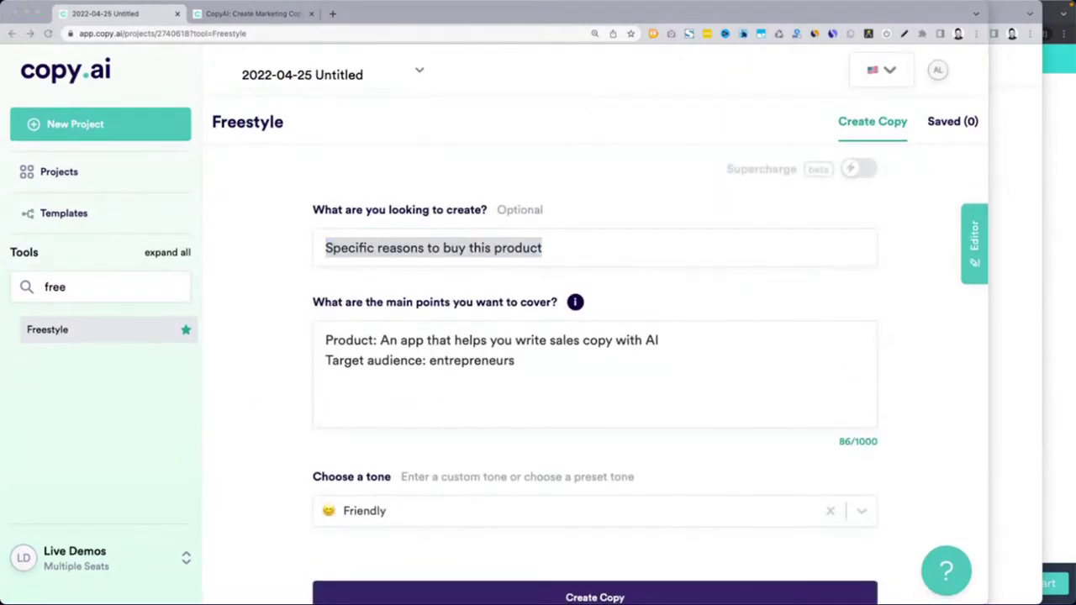
{"action": "scroll", "coordinate": [894, 389], "scroll_direction": "down", "scroll_amount": 3}
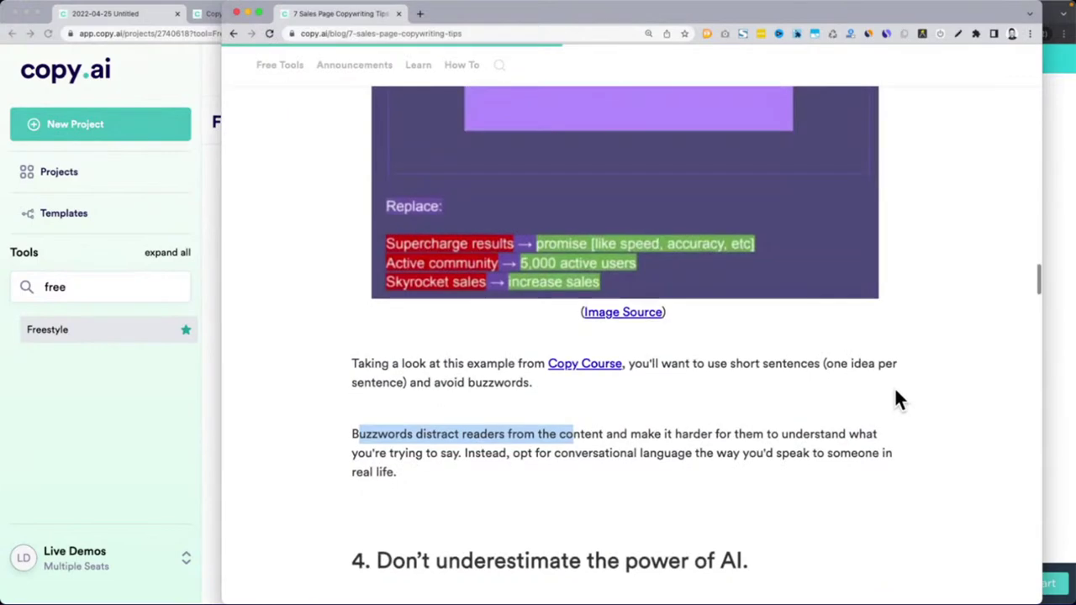
{"action": "scroll", "coordinate": [895, 392], "scroll_direction": "down", "scroll_amount": 5}
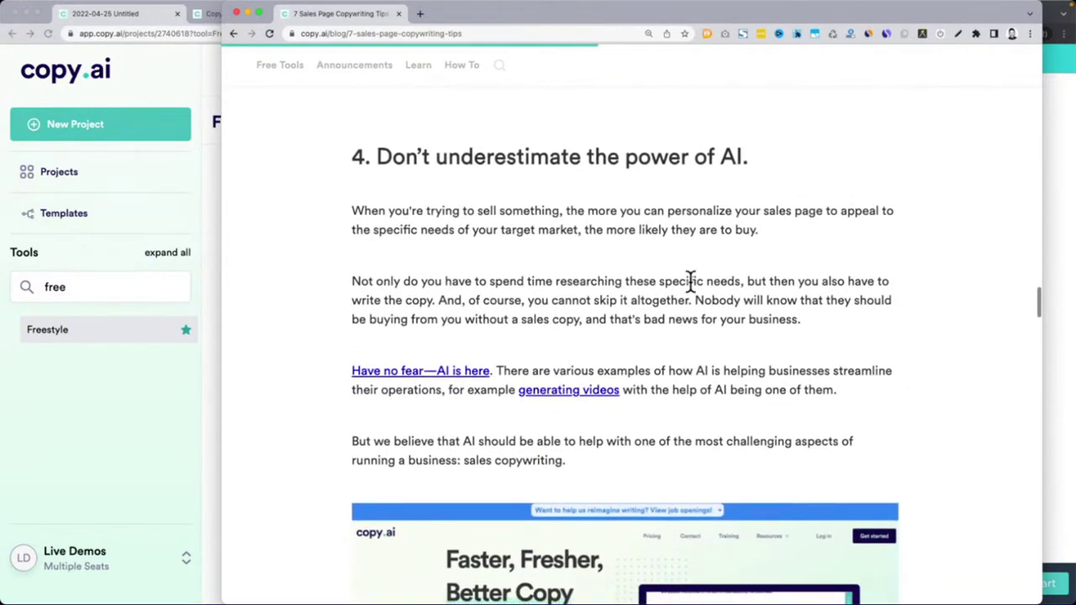
{"action": "left_click_drag", "start_coordinate": [376, 157], "coordinate": [765, 192]}
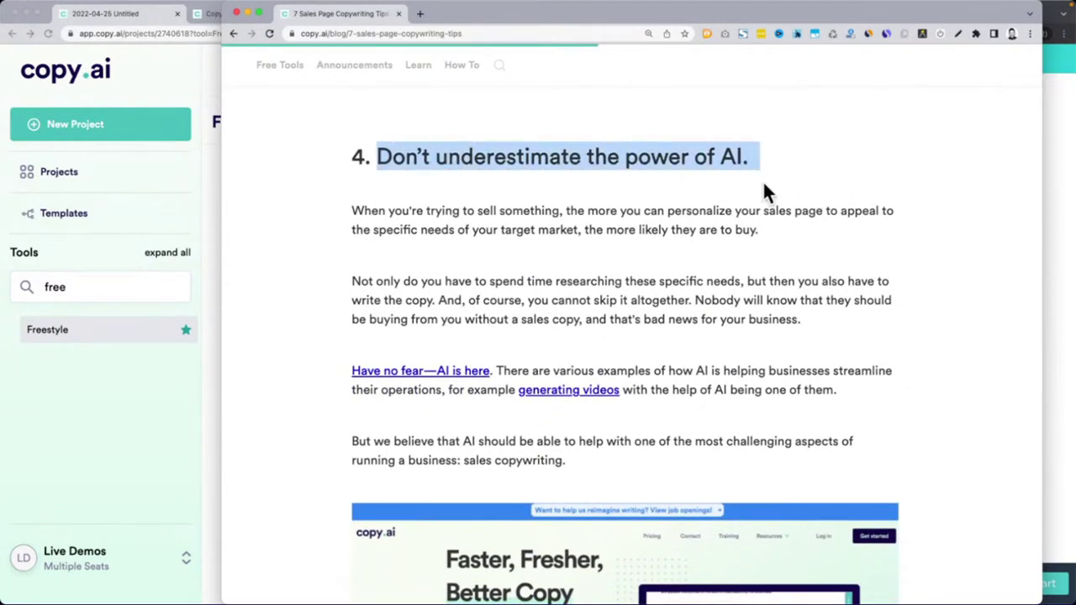
{"action": "left_click", "coordinate": [765, 192]}
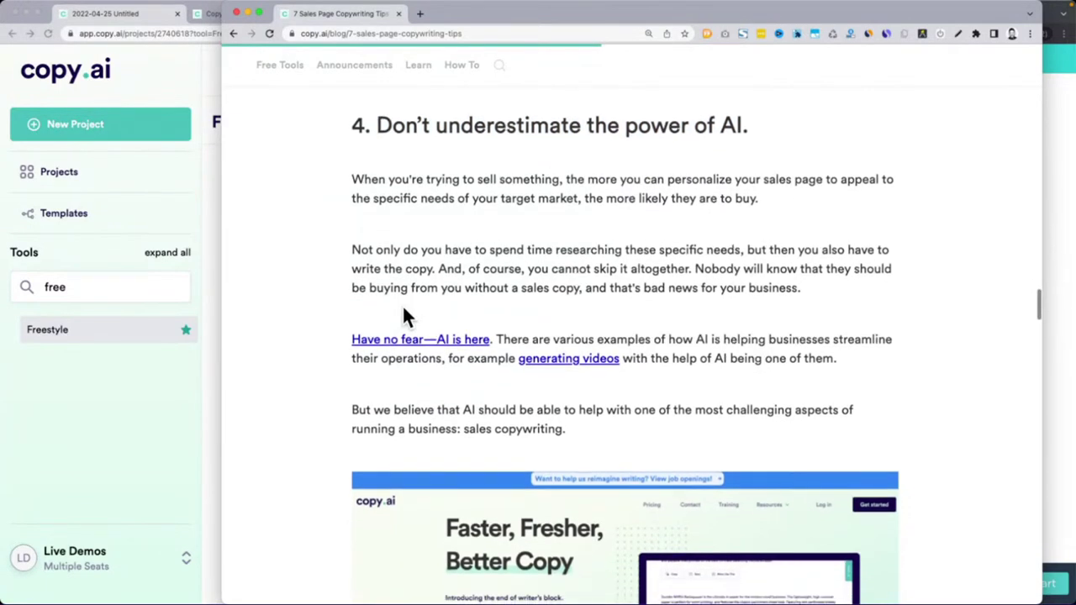
{"action": "scroll", "coordinate": [402, 304], "scroll_direction": "down", "scroll_amount": 2}
{"action": "scroll", "coordinate": [401, 304], "scroll_direction": "down", "scroll_amount": 10}
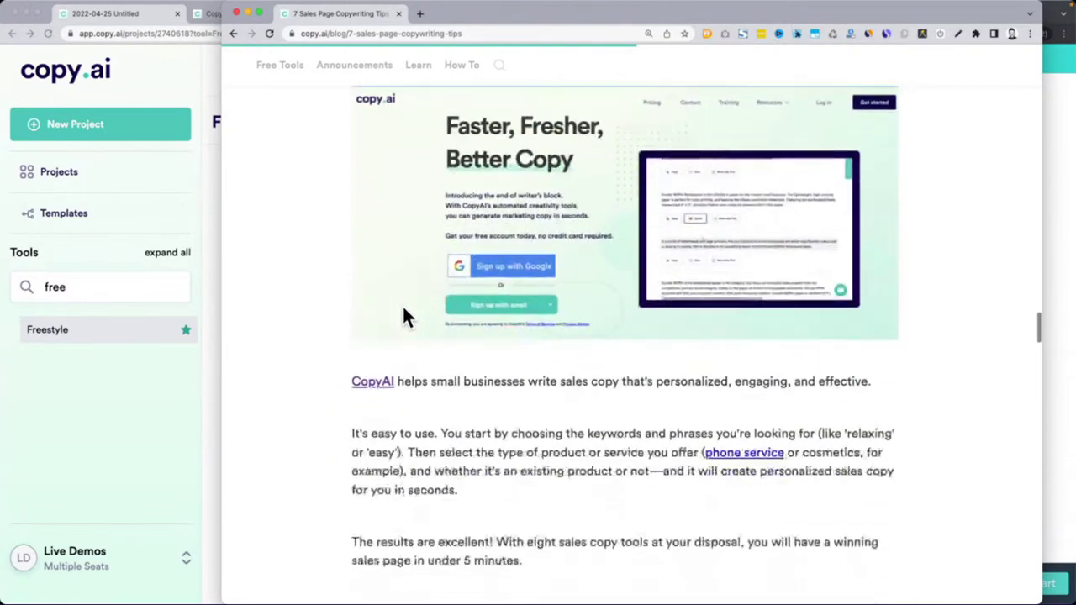
{"action": "scroll", "coordinate": [402, 304], "scroll_direction": "down", "scroll_amount": 1}
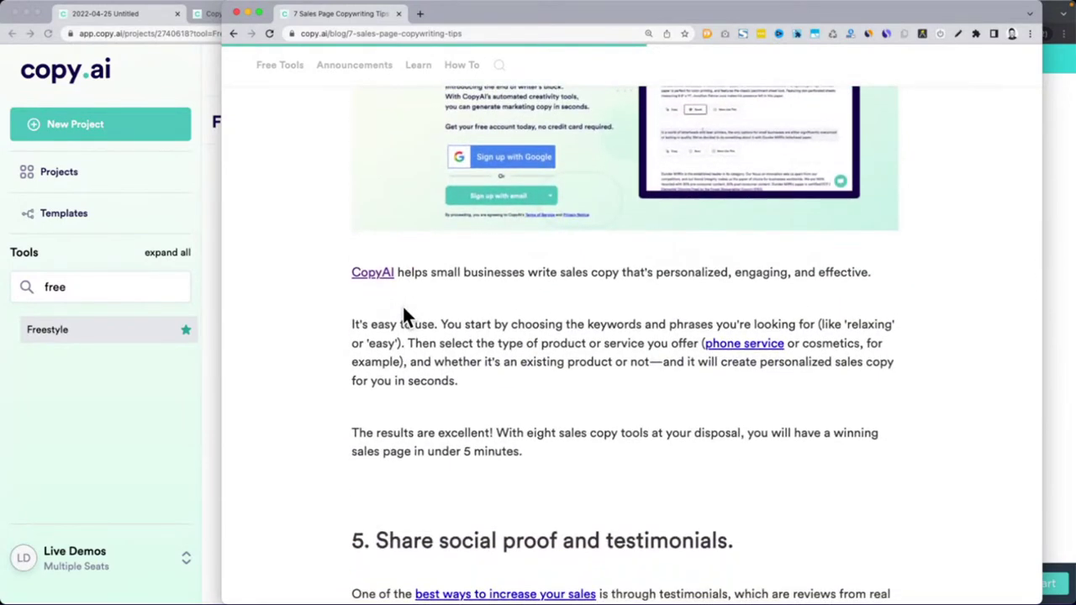
{"action": "scroll", "coordinate": [403, 311], "scroll_direction": "down", "scroll_amount": 6}
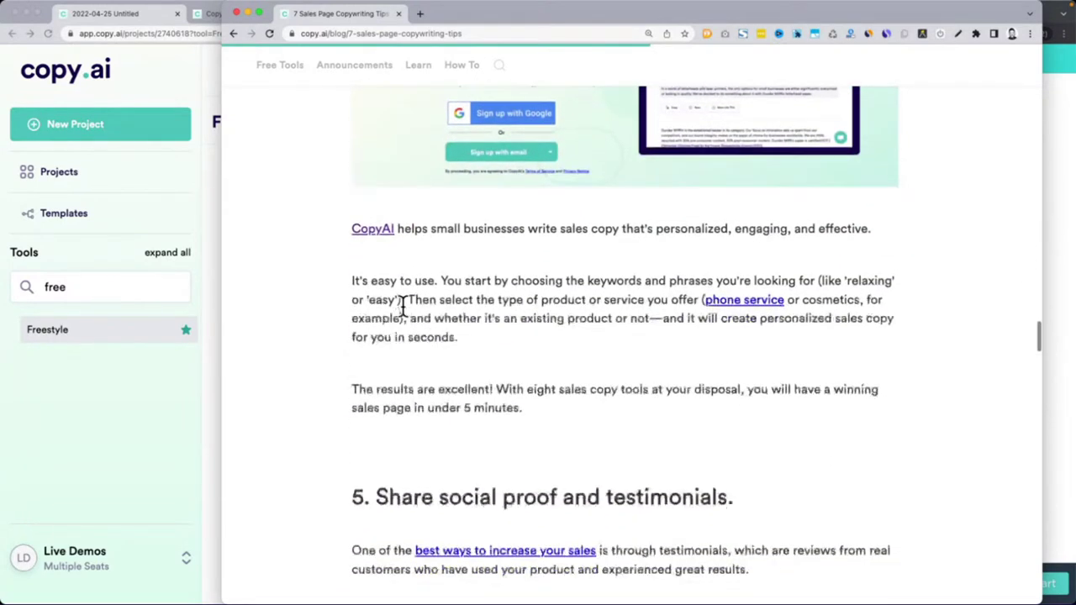
{"action": "scroll", "coordinate": [403, 318], "scroll_direction": "down", "scroll_amount": 1}
{"action": "left_click_drag", "start_coordinate": [376, 243], "coordinate": [780, 261]}
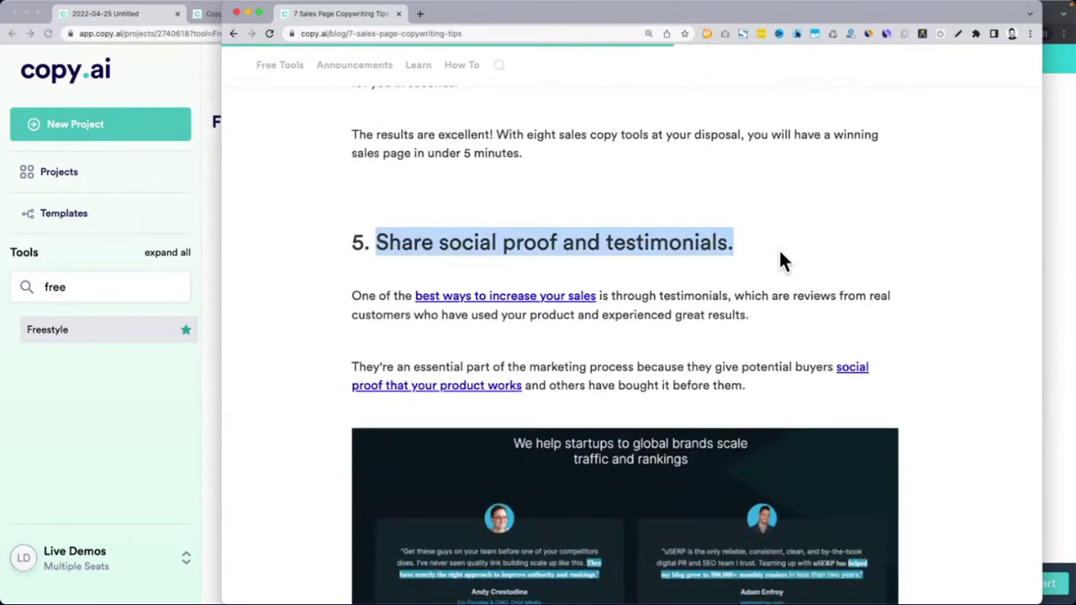
- Read tip 5 on sharing testimonials, highlighting part of it, then bring the Freestyle form forward
{"action": "left_click", "coordinate": [163, 432]}
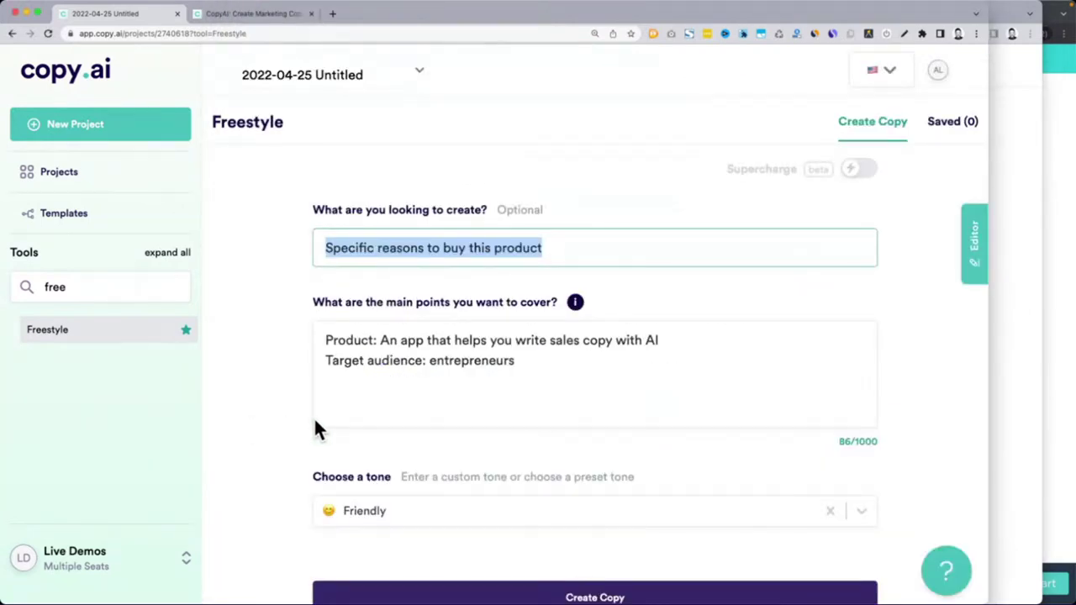
{"action": "left_click", "coordinate": [1039, 421]}
{"action": "scroll", "coordinate": [812, 357], "scroll_direction": "down", "scroll_amount": 4}
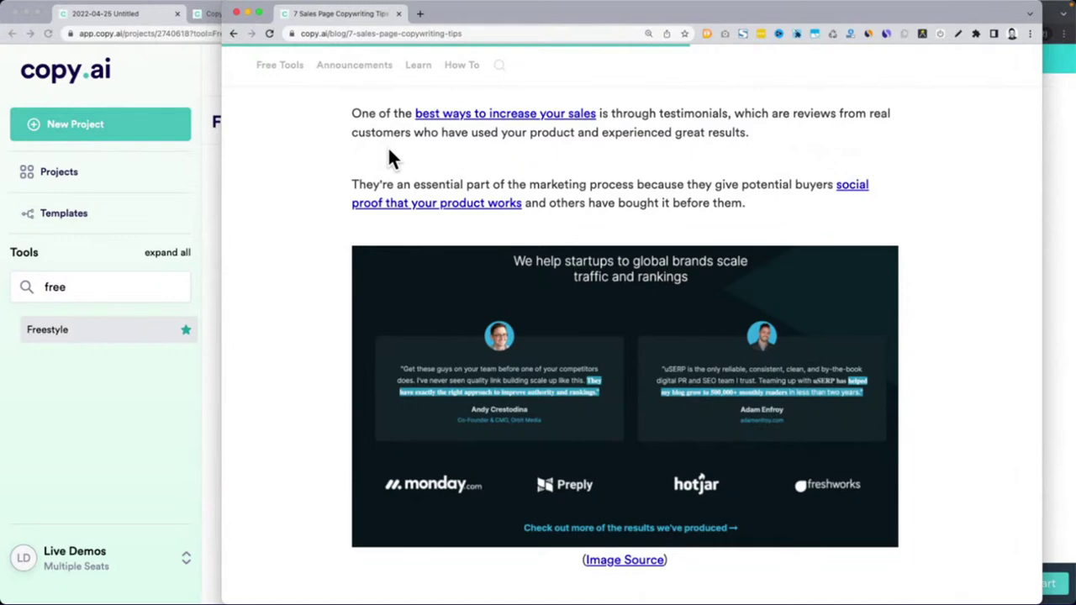
{"action": "scroll", "coordinate": [389, 155], "scroll_direction": "down", "scroll_amount": 5}
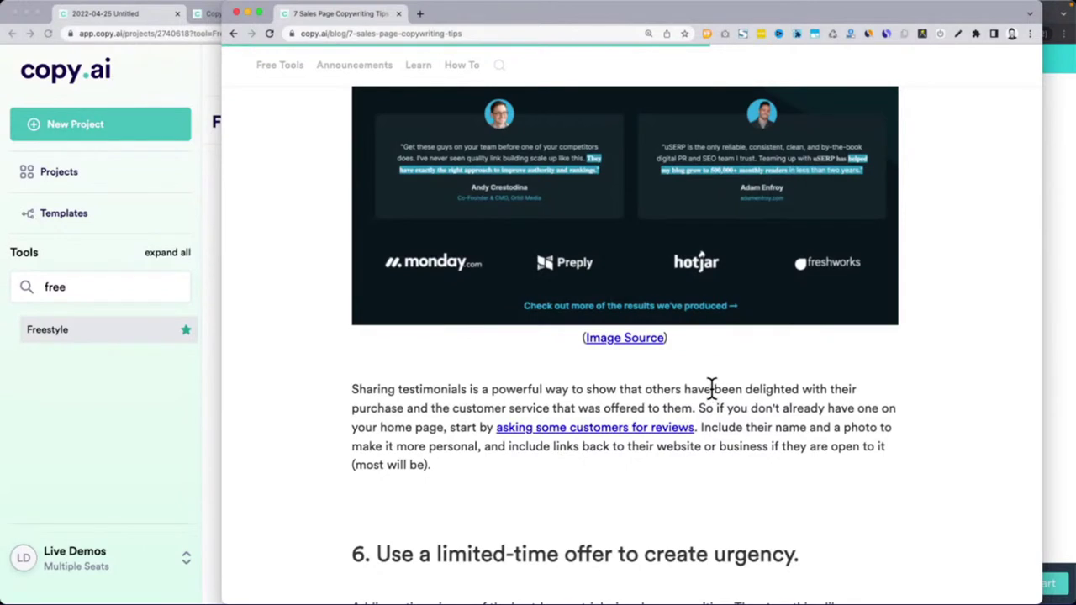
{"action": "left_click_drag", "start_coordinate": [377, 408], "coordinate": [703, 408]}
{"action": "left_click", "coordinate": [135, 455]}
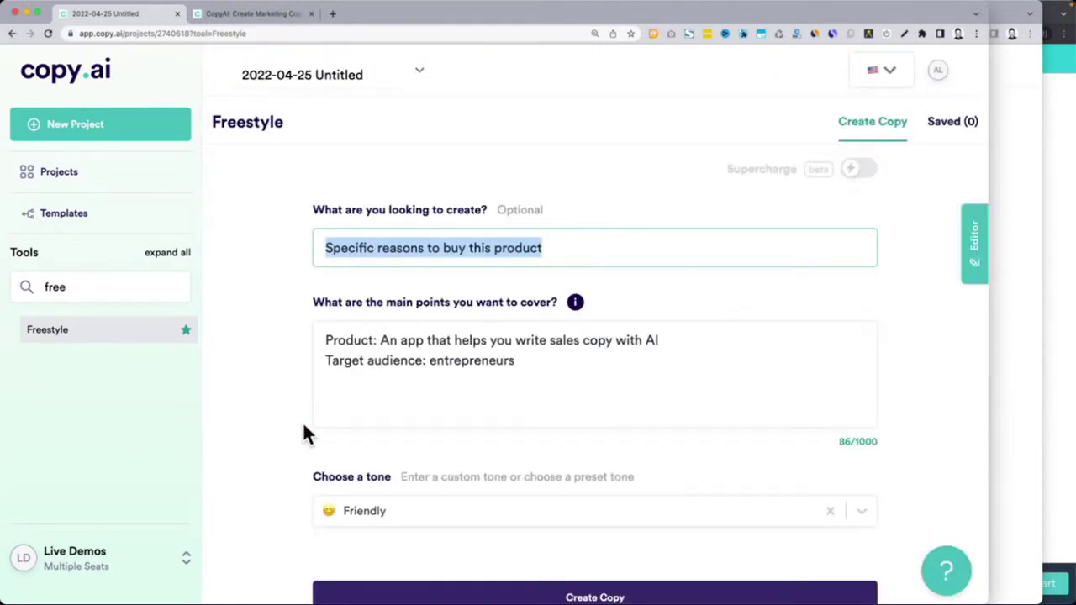
- Replace the request with 'A customer testimonial' and generate copy with the existing main points
{"action": "left_click", "coordinate": [399, 264]}
{"action": "triple_click", "coordinate": [400, 262]}
{"action": "type", "text": "A customer t"}
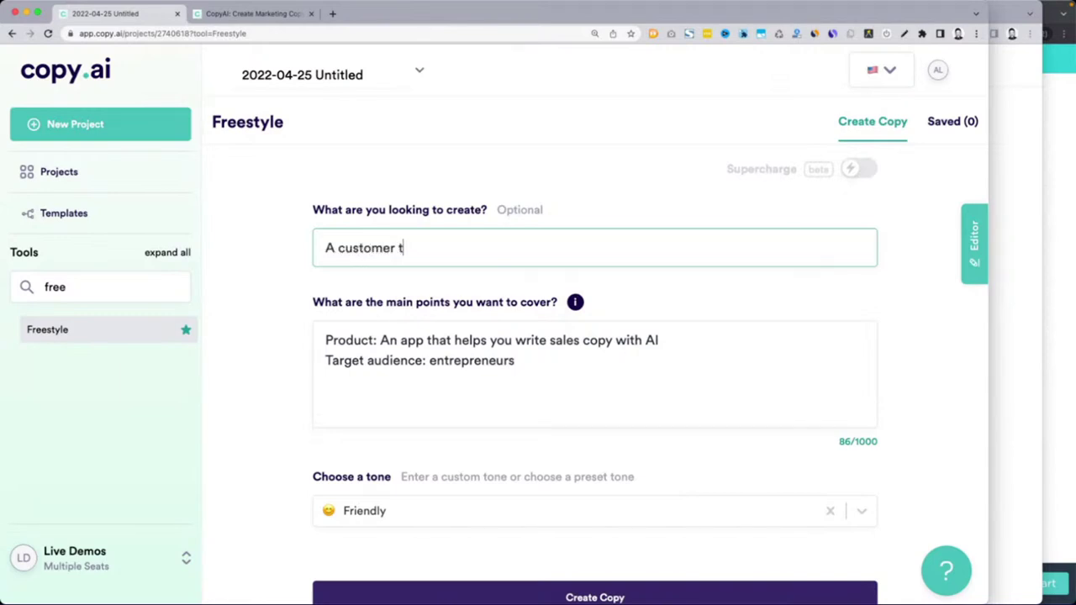
{"action": "type", "text": "estimo"}
{"action": "key", "text": "BackSpace"}
{"action": "key", "text": "BackSpace"}
{"action": "left_click", "coordinate": [350, 385]}
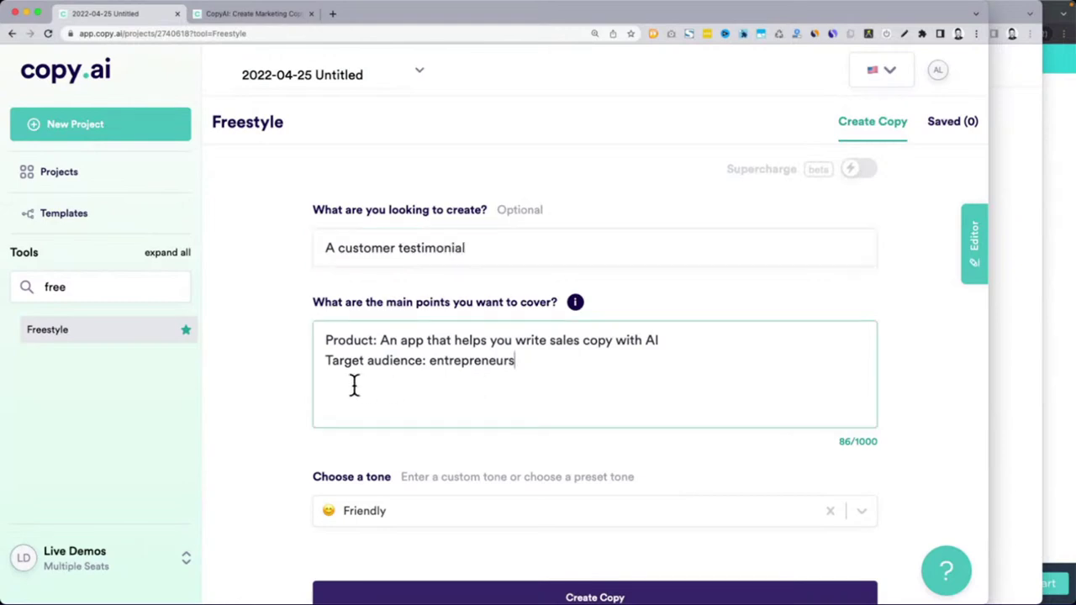
{"action": "left_click", "coordinate": [311, 382]}
{"action": "scroll", "coordinate": [312, 383], "scroll_direction": "down", "scroll_amount": 1}
{"action": "left_click", "coordinate": [403, 545]}
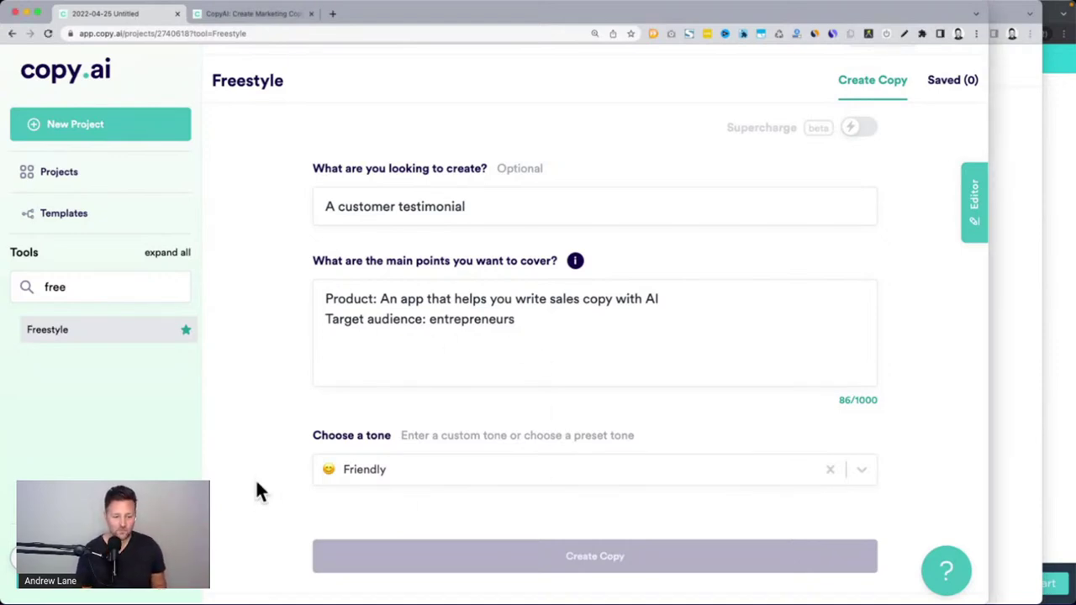
- Highlight the product and audience main points, then clear the selection
{"action": "left_click_drag", "start_coordinate": [329, 293], "coordinate": [533, 330]}
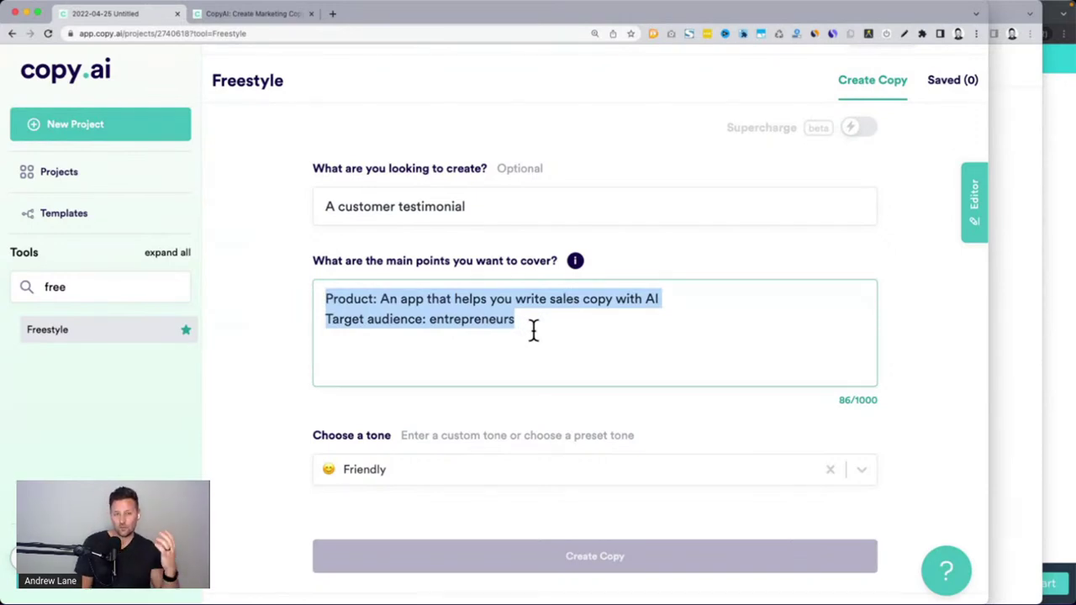
{"action": "left_click", "coordinate": [284, 318]}
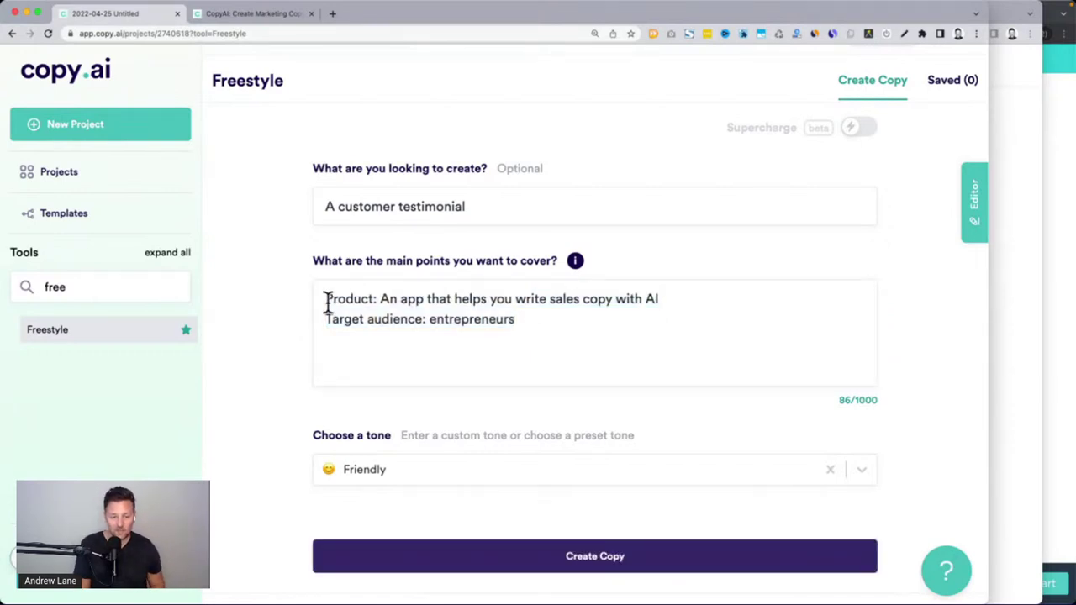
{"action": "left_click_drag", "start_coordinate": [326, 300], "coordinate": [552, 340]}
{"action": "left_click", "coordinate": [265, 330]}
{"action": "scroll", "coordinate": [266, 330], "scroll_direction": "down", "scroll_amount": 5}
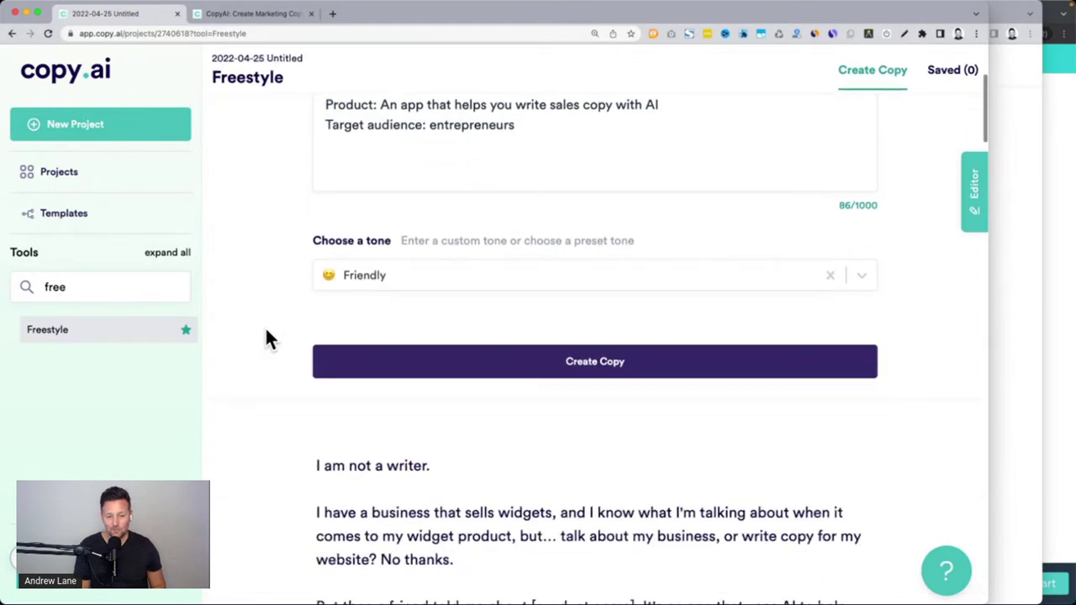
{"action": "scroll", "coordinate": [266, 331], "scroll_direction": "down", "scroll_amount": 3}
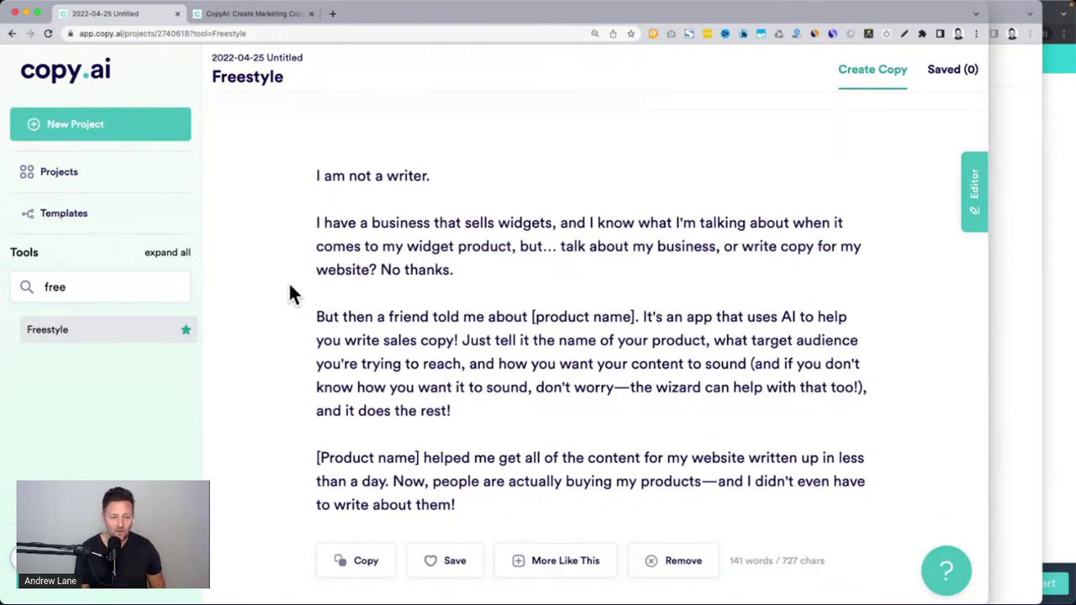
{"action": "left_click_drag", "start_coordinate": [325, 223], "coordinate": [553, 223]}
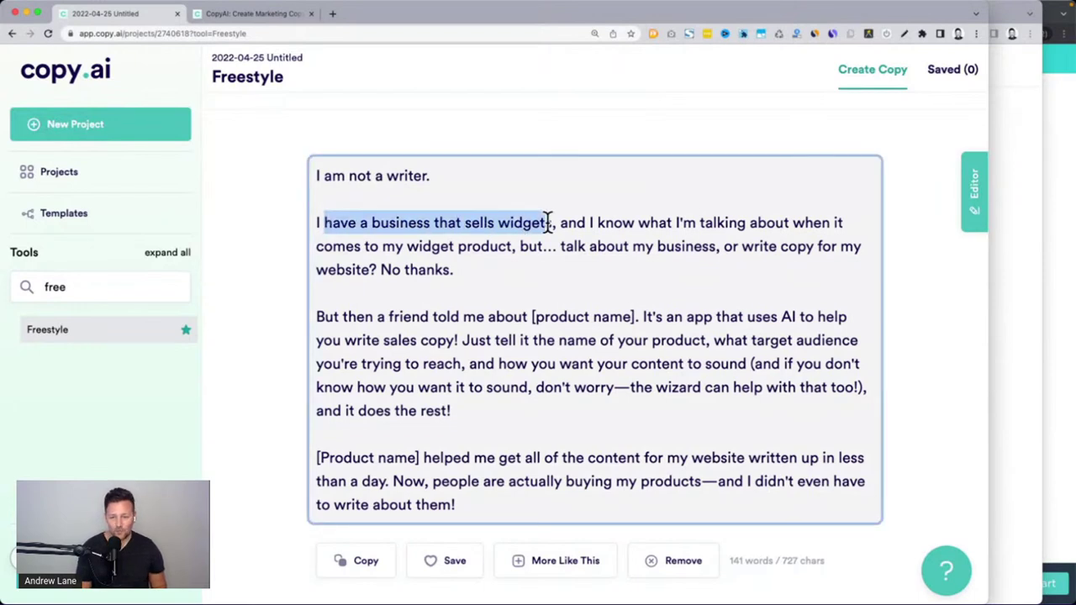
{"action": "left_click_drag", "start_coordinate": [318, 317], "coordinate": [494, 334]}
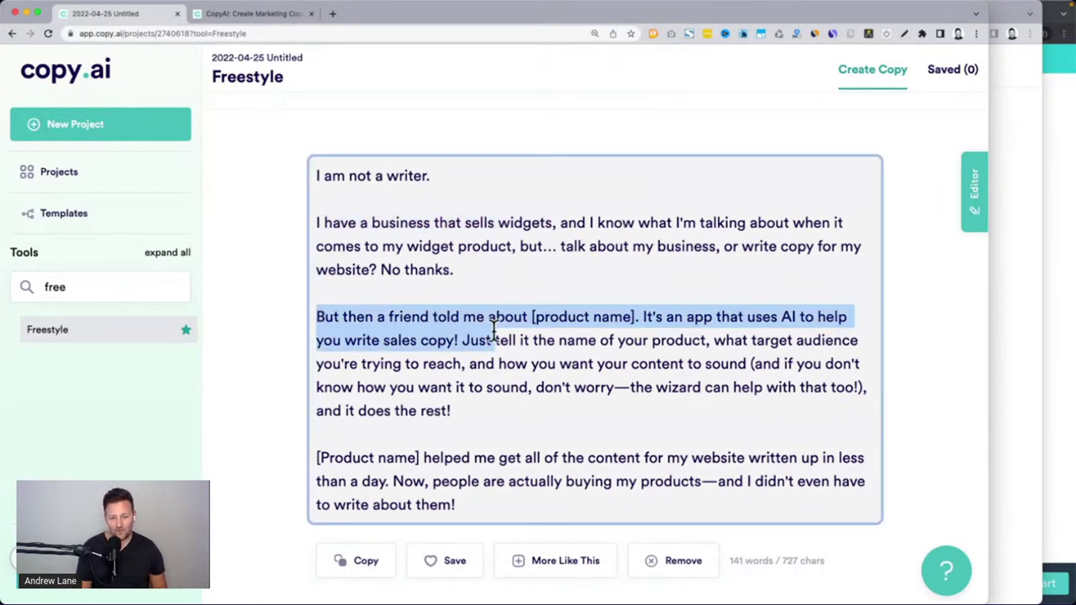
{"action": "scroll", "coordinate": [493, 329], "scroll_direction": "down", "scroll_amount": 2}
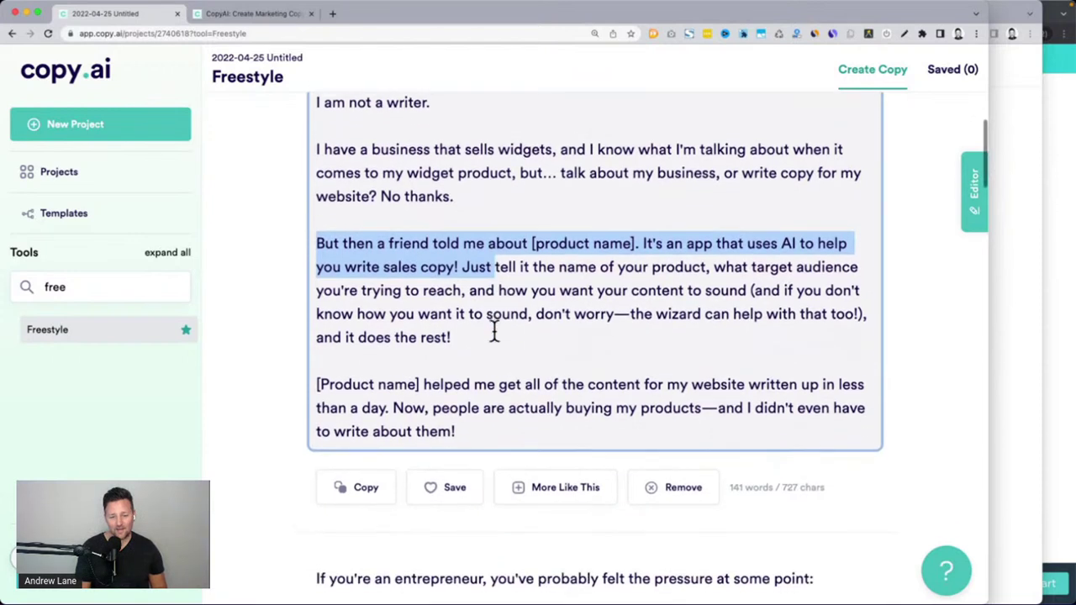
{"action": "left_click_drag", "start_coordinate": [457, 378], "coordinate": [669, 417]}
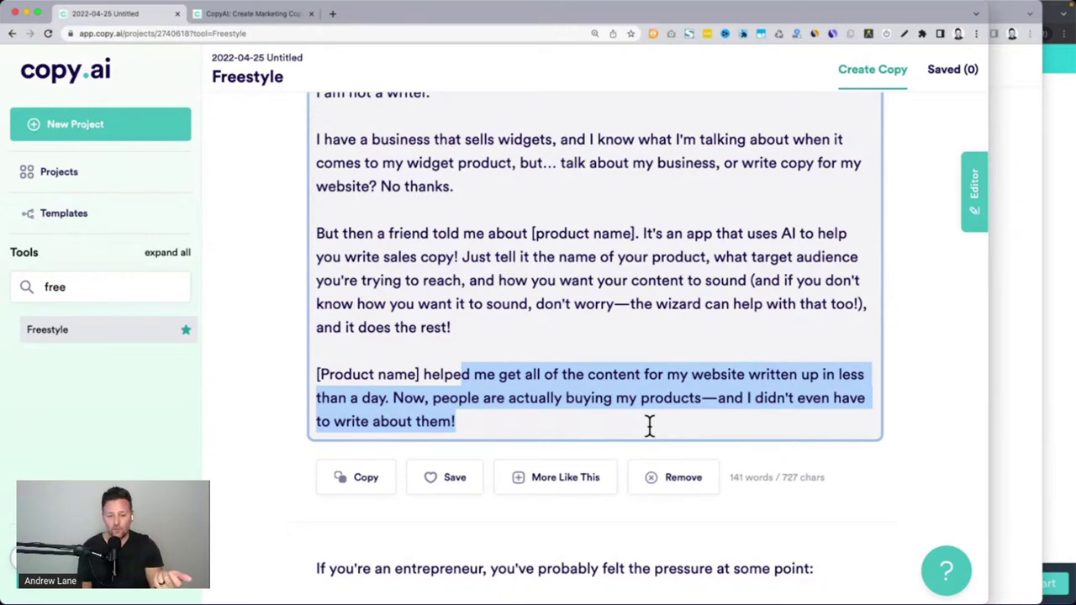
{"action": "scroll", "coordinate": [649, 426], "scroll_direction": "down", "scroll_amount": 5}
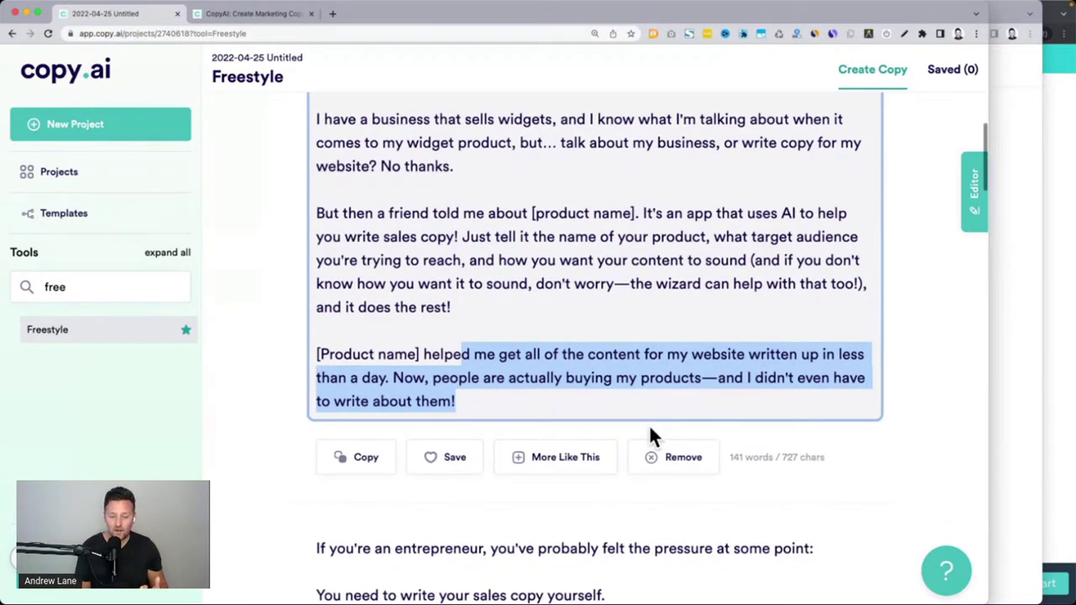
{"action": "scroll", "coordinate": [648, 426], "scroll_direction": "down", "scroll_amount": 2}
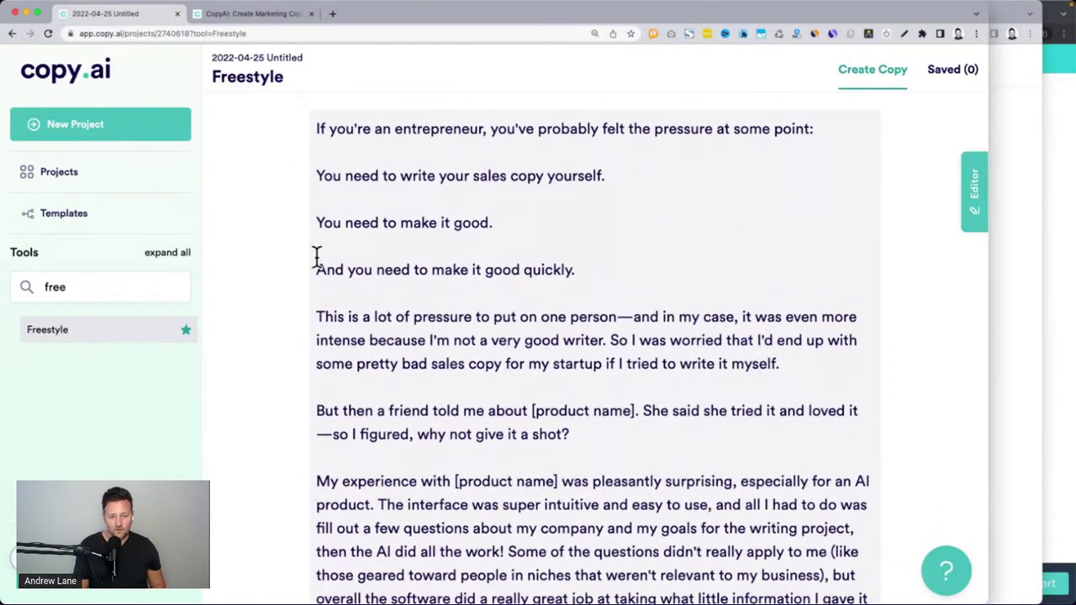
{"action": "scroll", "coordinate": [321, 324], "scroll_direction": "down", "scroll_amount": 1}
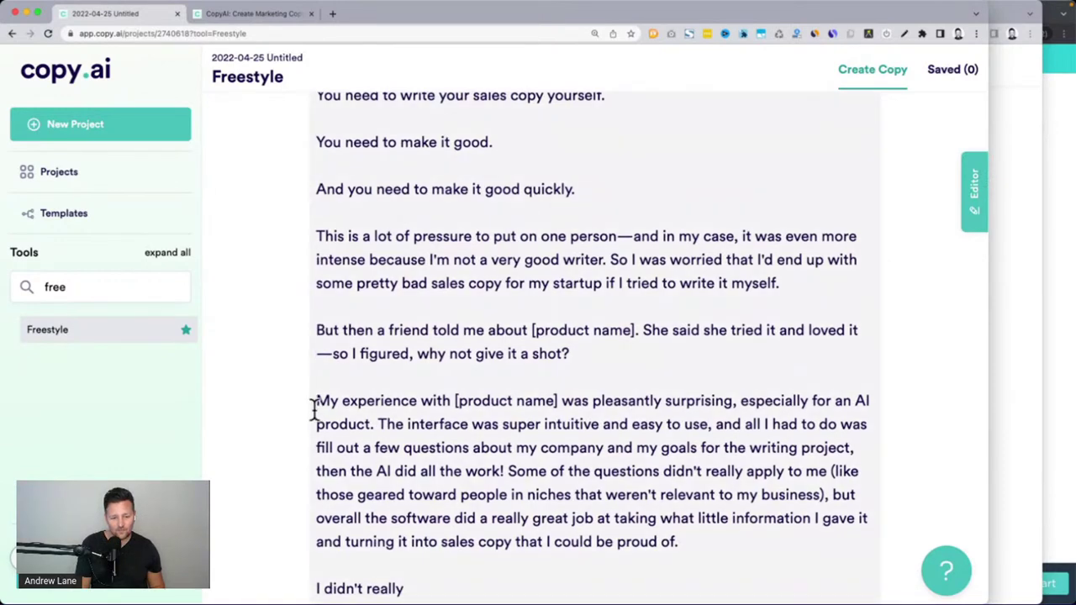
{"action": "left_click_drag", "start_coordinate": [315, 405], "coordinate": [427, 406]}
{"action": "scroll", "coordinate": [427, 407], "scroll_direction": "up", "scroll_amount": 2}
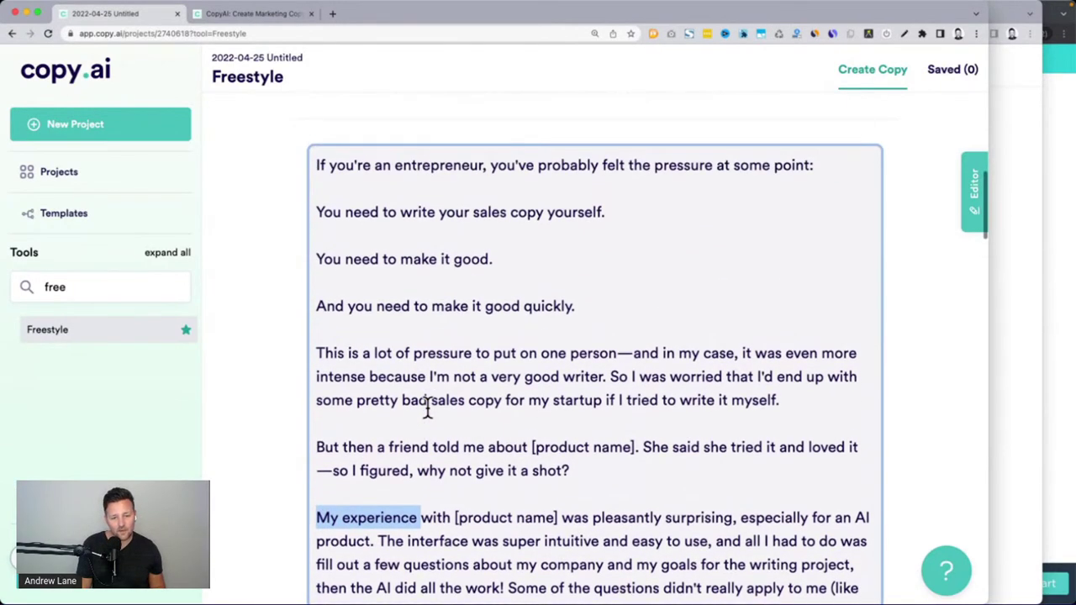
{"action": "left_click_drag", "start_coordinate": [318, 228], "coordinate": [642, 236]}
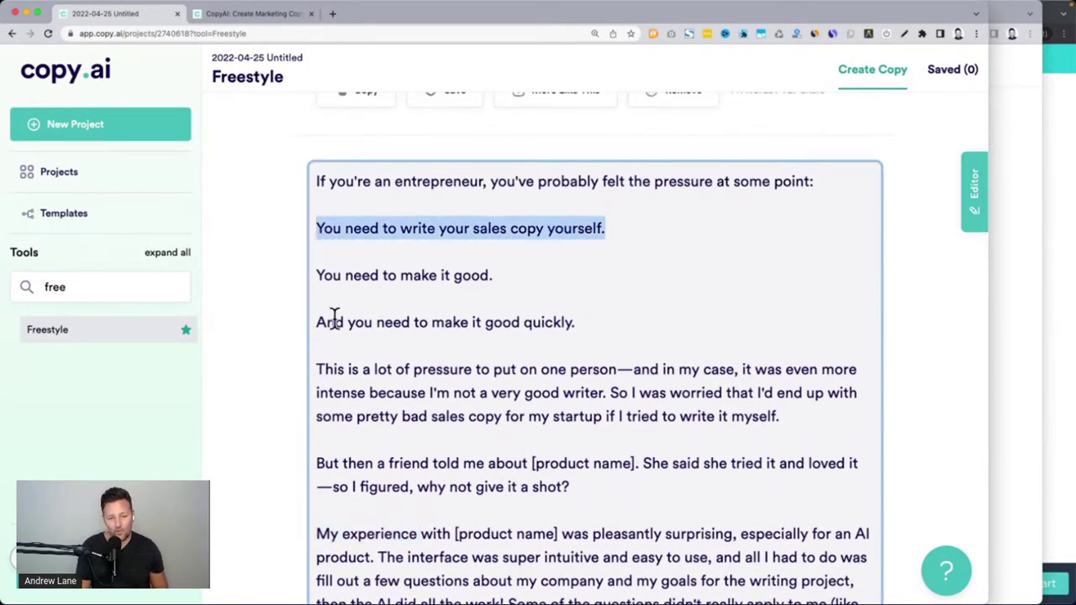
{"action": "left_click_drag", "start_coordinate": [318, 321], "coordinate": [590, 322]}
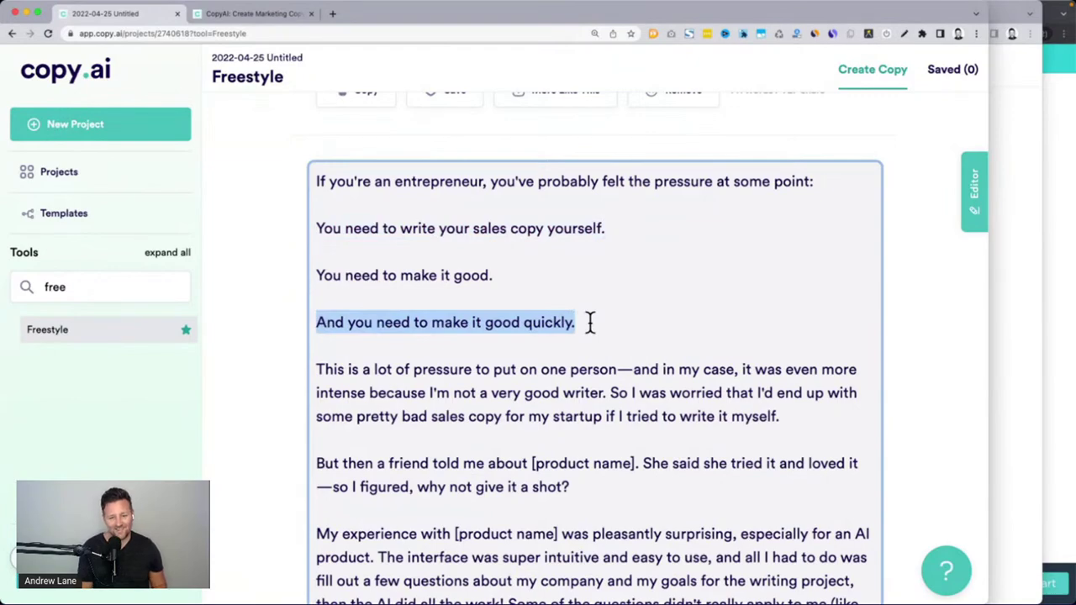
{"action": "left_click", "coordinate": [590, 322]}
{"action": "scroll", "coordinate": [590, 322], "scroll_direction": "down", "scroll_amount": 10}
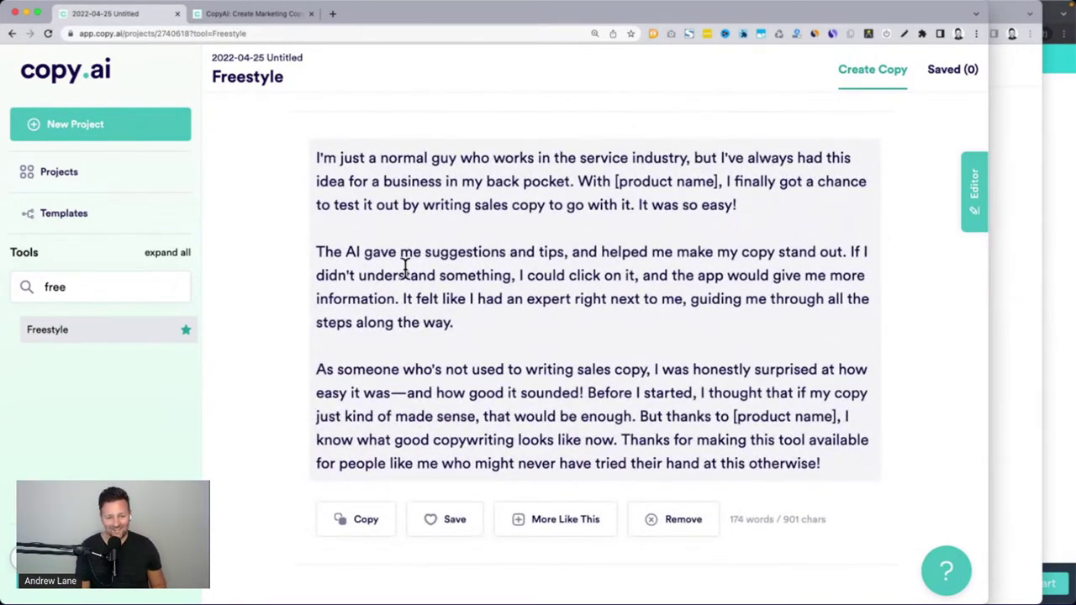
{"action": "left_click_drag", "start_coordinate": [426, 252], "coordinate": [635, 276]}
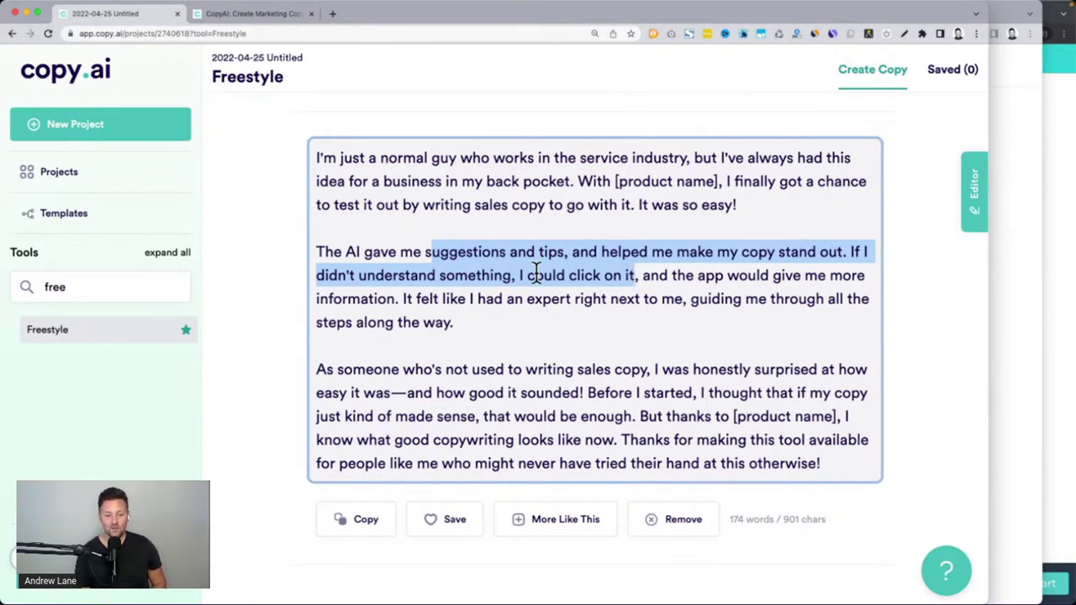
{"action": "left_click_drag", "start_coordinate": [317, 252], "coordinate": [458, 330]}
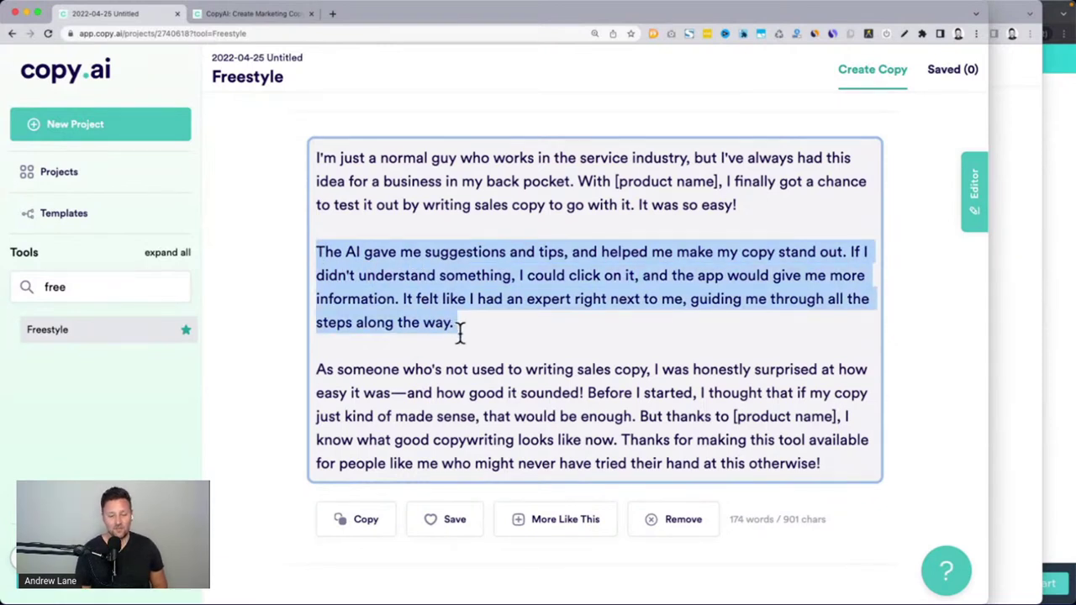
{"action": "left_click_drag", "start_coordinate": [319, 369], "coordinate": [569, 369]}
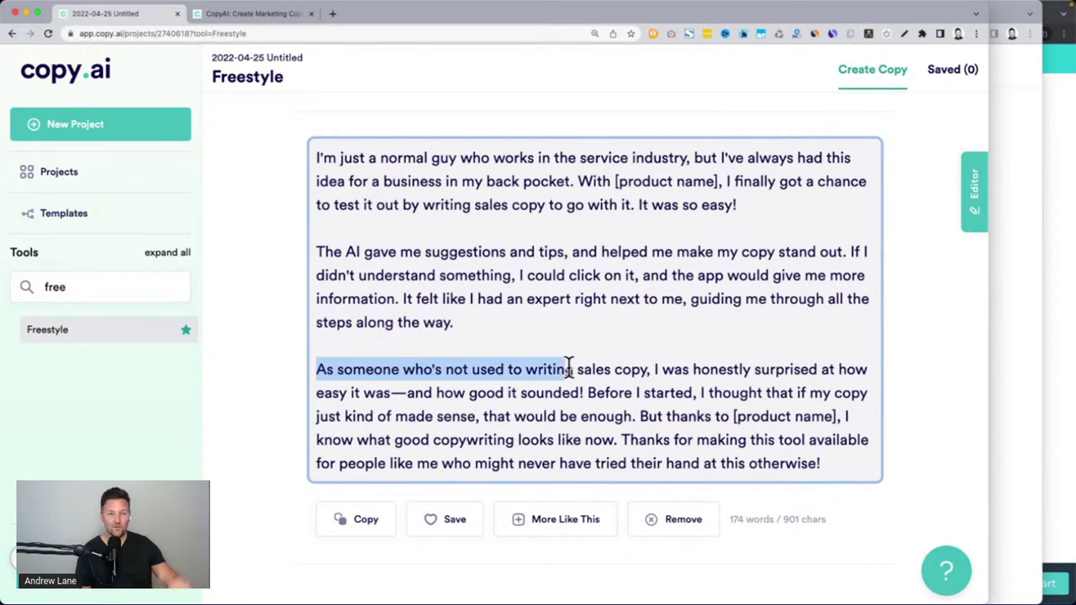
{"action": "scroll", "coordinate": [569, 369], "scroll_direction": "down", "scroll_amount": 5}
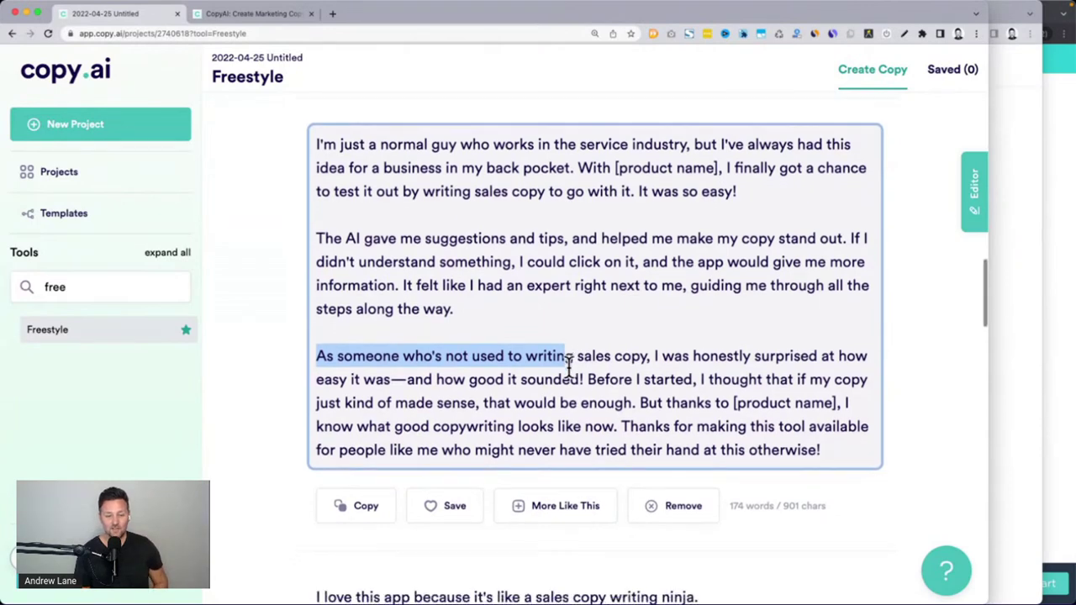
{"action": "scroll", "coordinate": [568, 366], "scroll_direction": "down", "scroll_amount": 2}
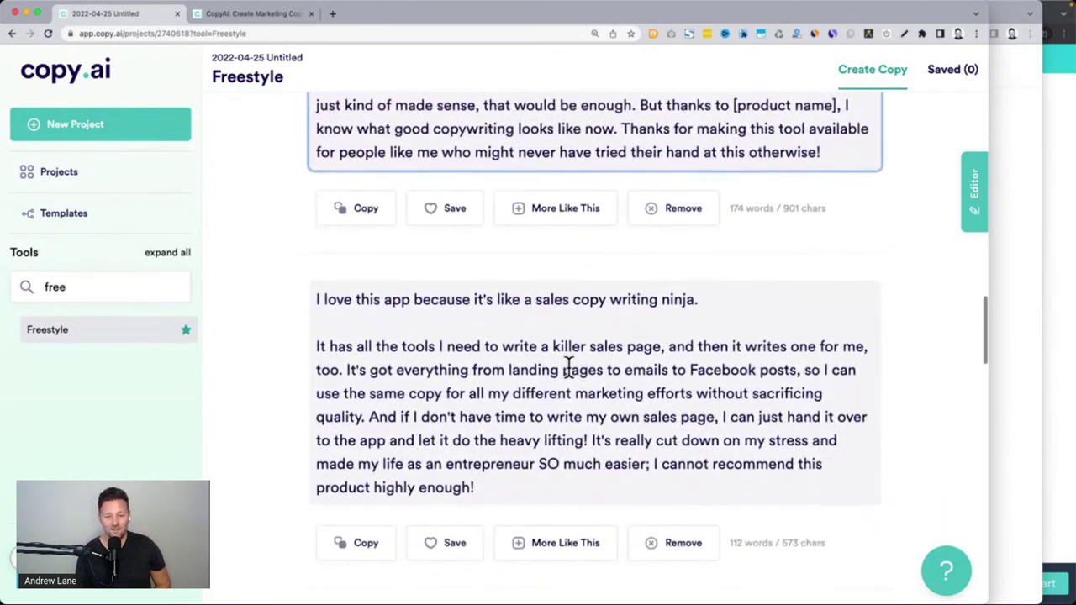
{"action": "left_click_drag", "start_coordinate": [456, 222], "coordinate": [732, 225]}
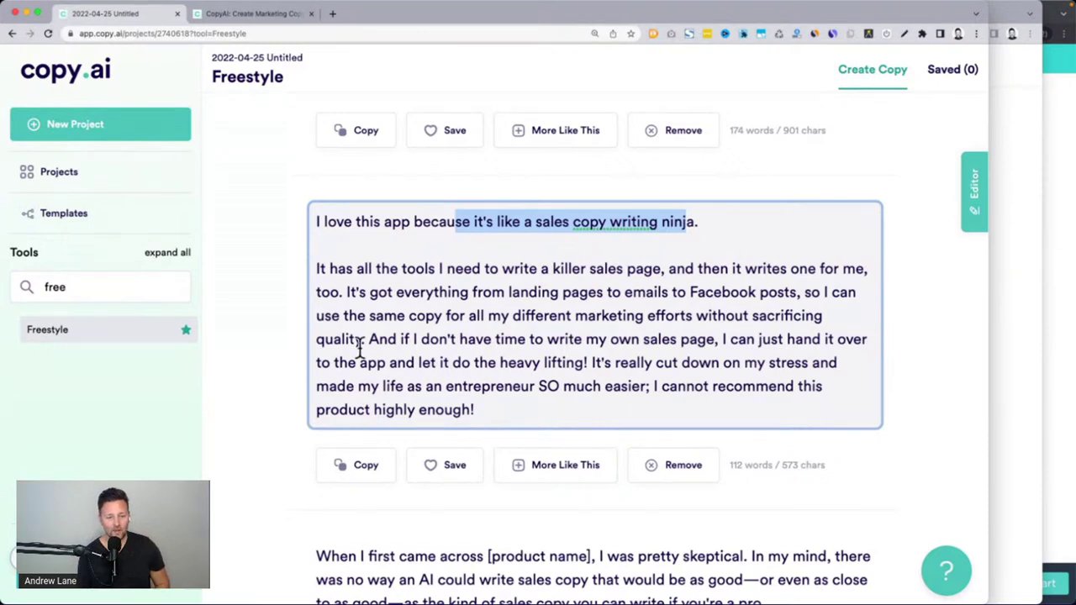
{"action": "left_click_drag", "start_coordinate": [327, 269], "coordinate": [679, 269]}
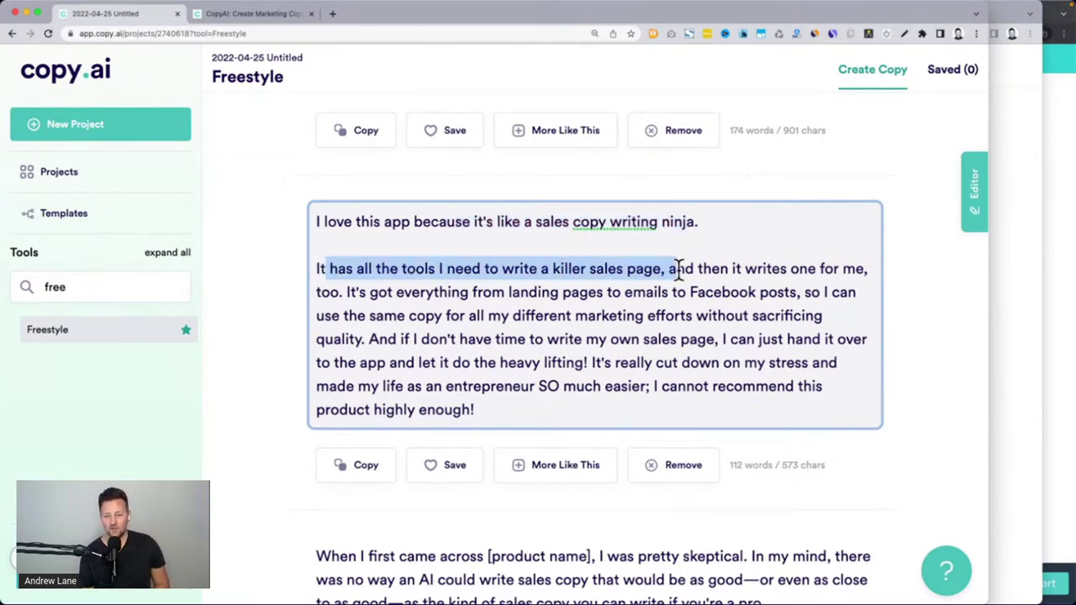
{"action": "left_click_drag", "start_coordinate": [347, 292], "coordinate": [756, 293]}
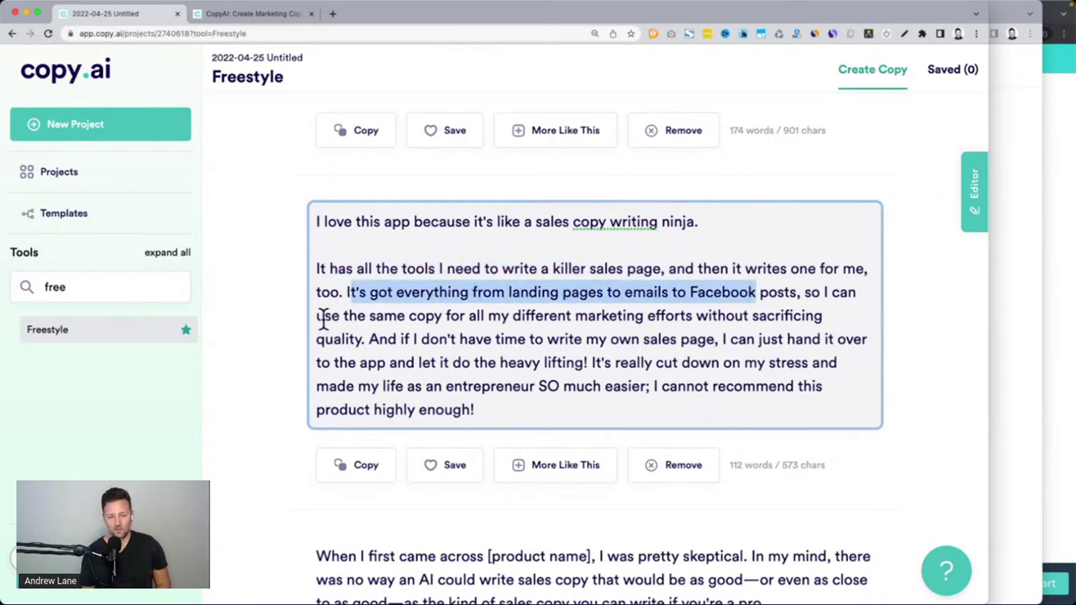
{"action": "left_click_drag", "start_coordinate": [321, 316], "coordinate": [591, 362]}
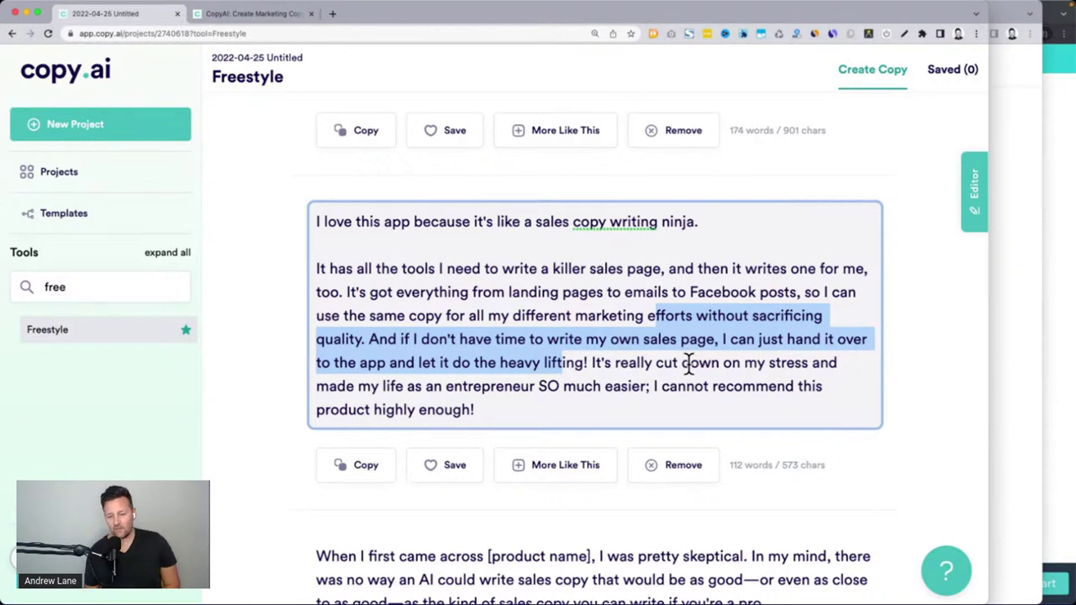
{"action": "left_click_drag", "start_coordinate": [613, 362], "coordinate": [640, 389]}
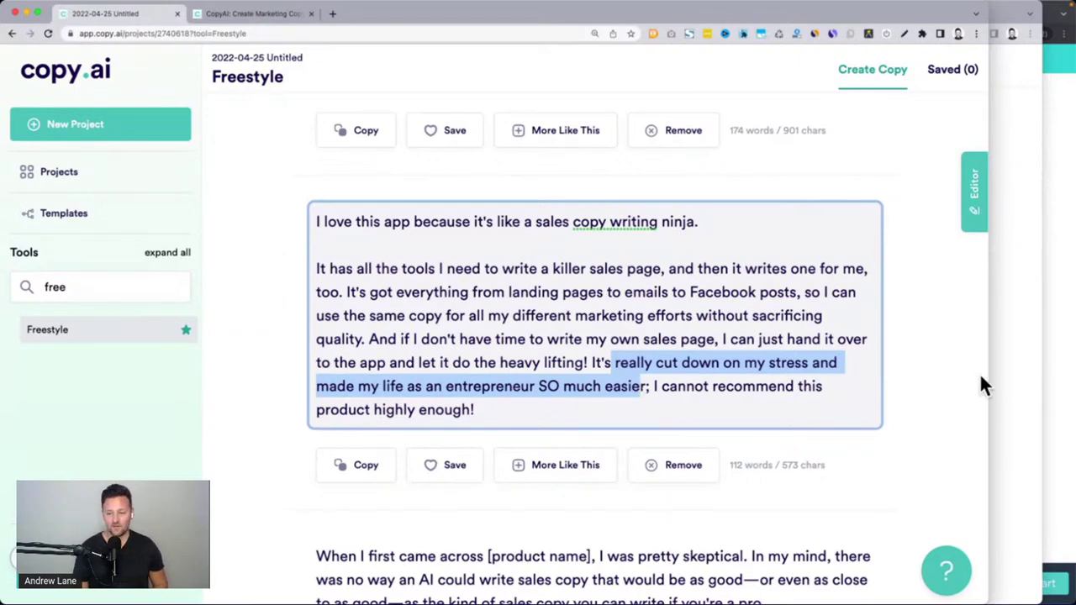
{"action": "key", "text": "super+grave"}
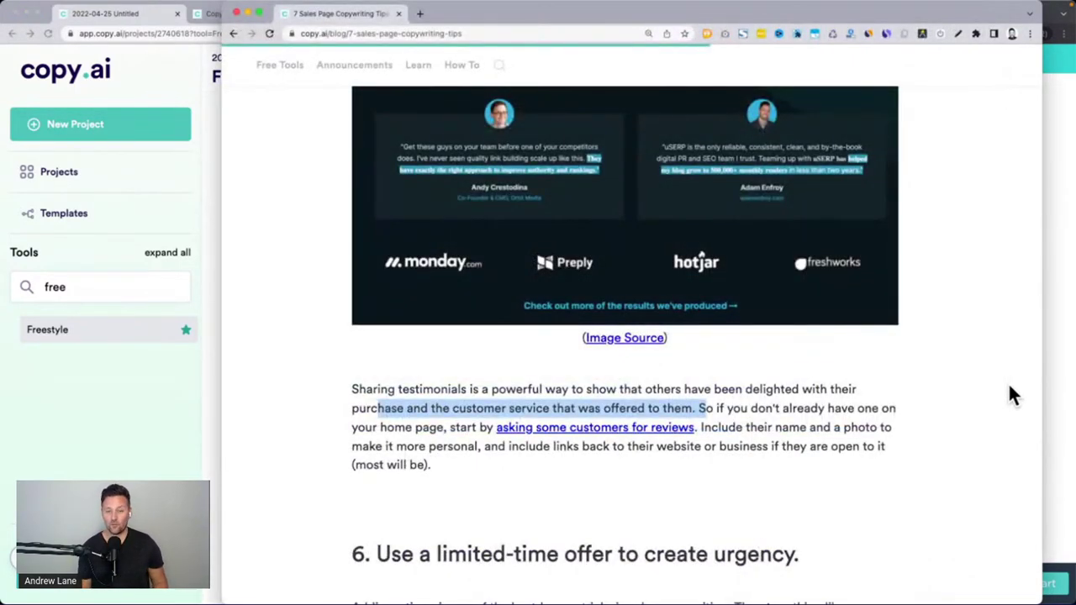
{"action": "scroll", "coordinate": [1011, 395], "scroll_direction": "down", "scroll_amount": 5}
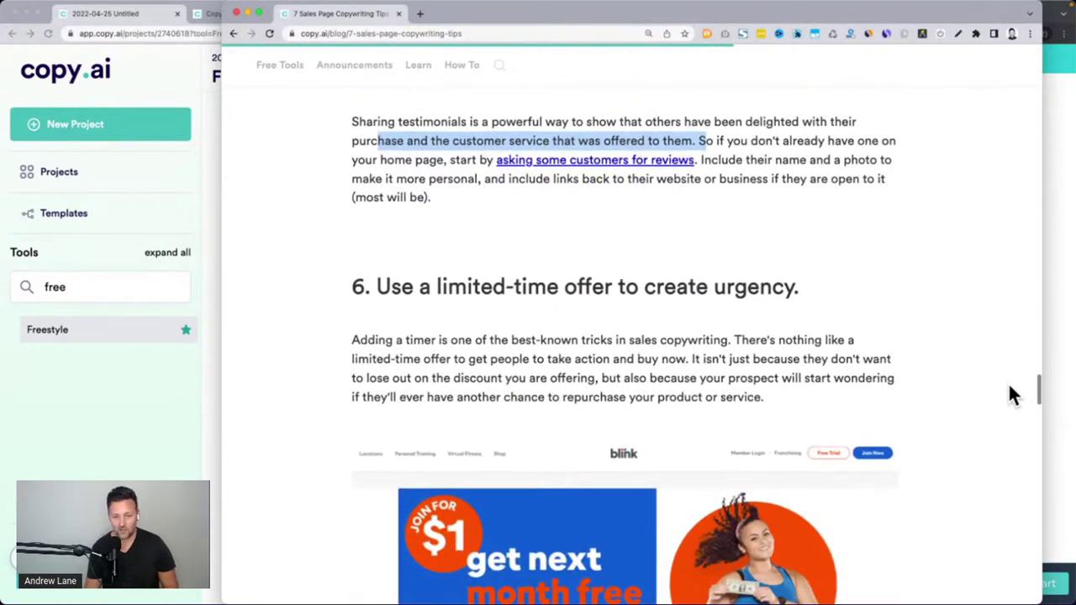
{"action": "scroll", "coordinate": [1008, 382], "scroll_direction": "down", "scroll_amount": 3}
{"action": "left_click_drag", "start_coordinate": [389, 143], "coordinate": [795, 143]}
{"action": "left_click", "coordinate": [182, 406]}
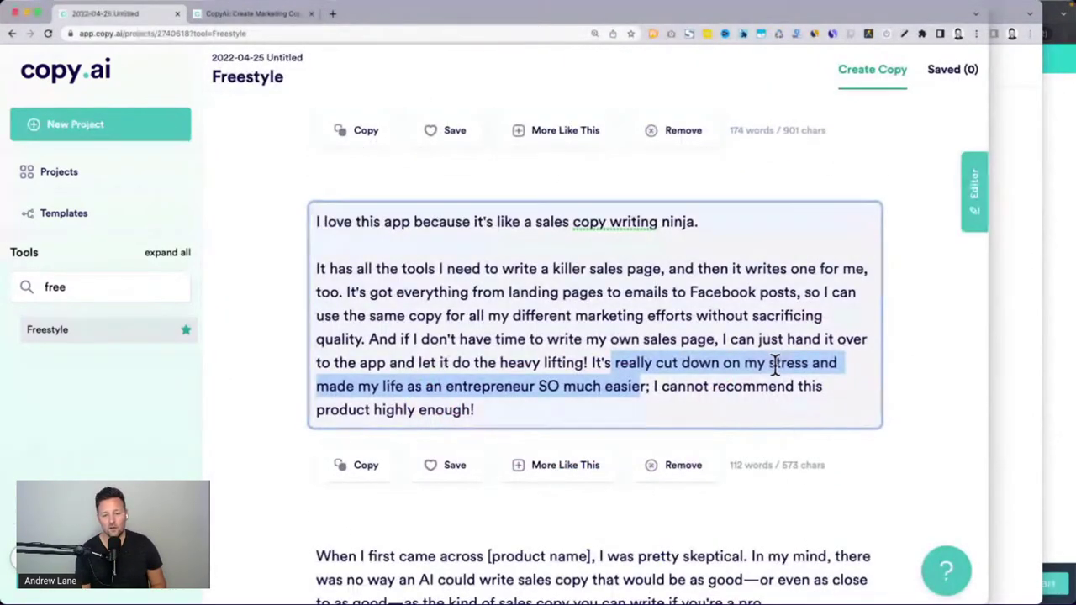
- Add the main point 'Special promo: 10% off for a limited time'
{"action": "key", "text": "super+grave"}
{"action": "left_click", "coordinate": [201, 401]}
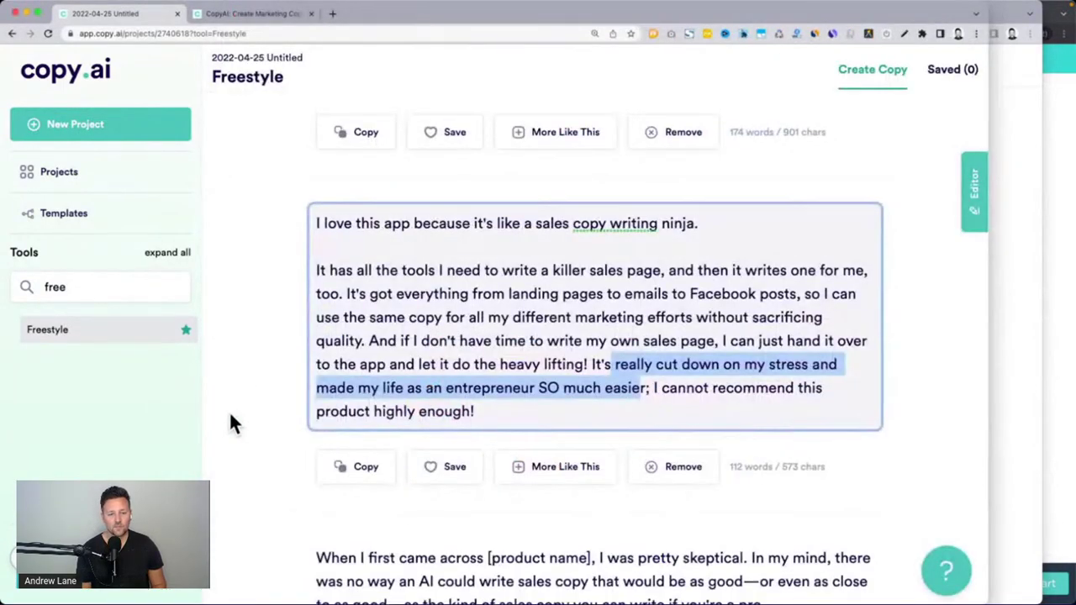
{"action": "scroll", "coordinate": [230, 423], "scroll_direction": "down", "scroll_amount": 5}
{"action": "scroll", "coordinate": [230, 423], "scroll_direction": "up", "scroll_amount": 15}
{"action": "left_click", "coordinate": [549, 366]}
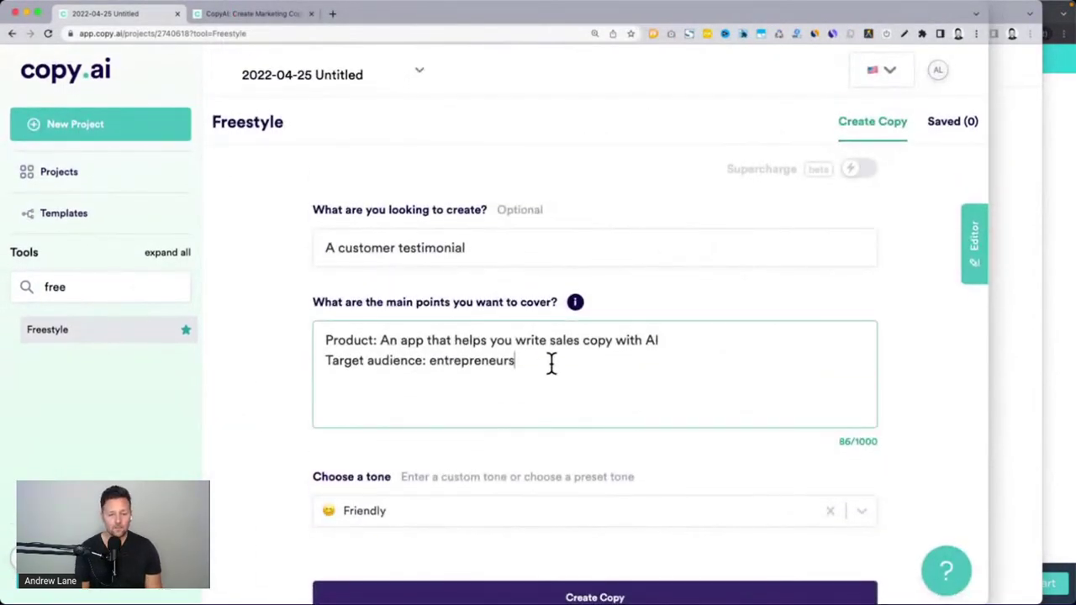
{"action": "key", "text": "Return"}
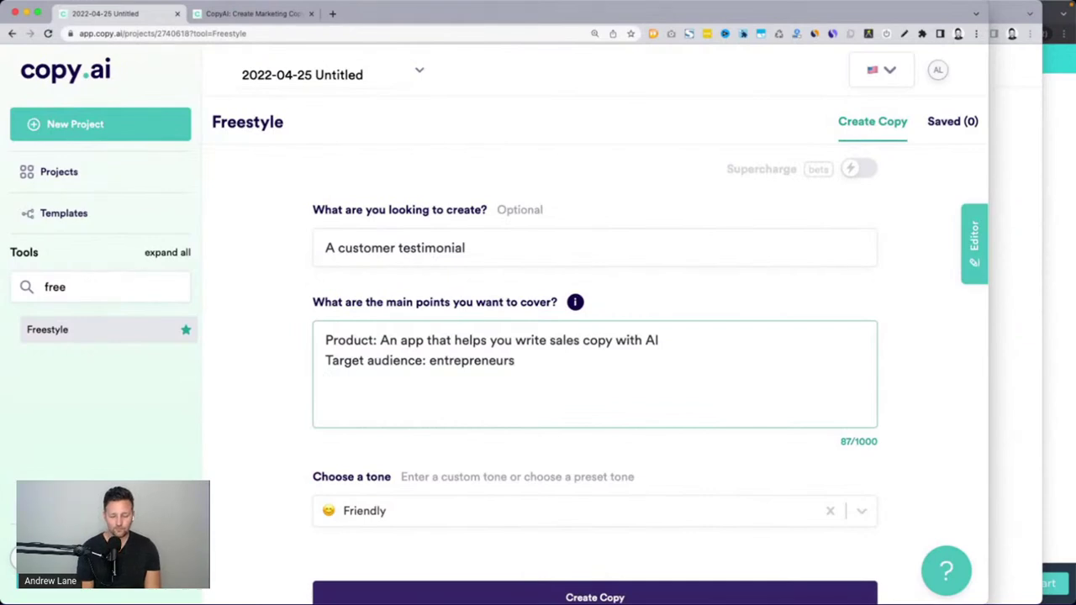
{"action": "type", "text": "Speica"}
{"action": "key", "text": "BackSpace"}
{"action": "key", "text": "BackSpace"}
{"action": "key", "text": "BackSpace"}
{"action": "key", "text": "BackSpace"}
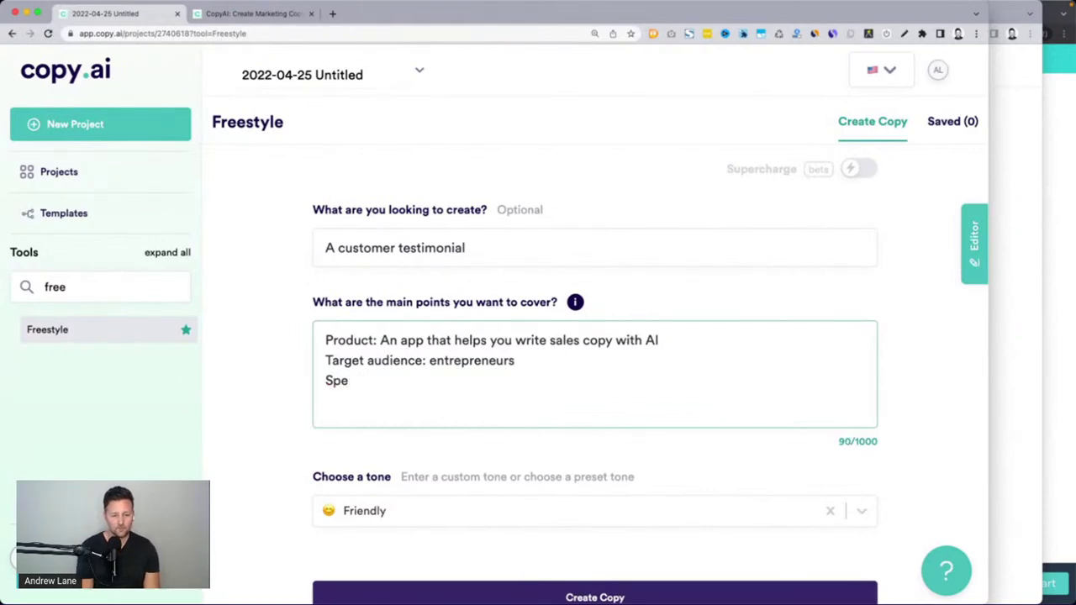
{"action": "type", "text": "cial promo: "}
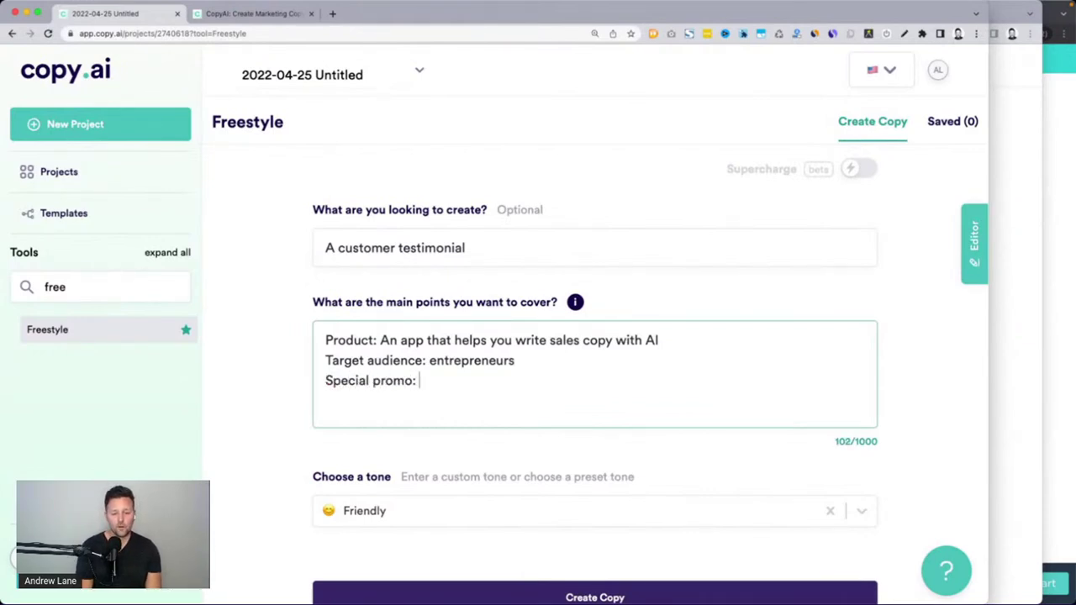
{"action": "type", "text": "10%"}
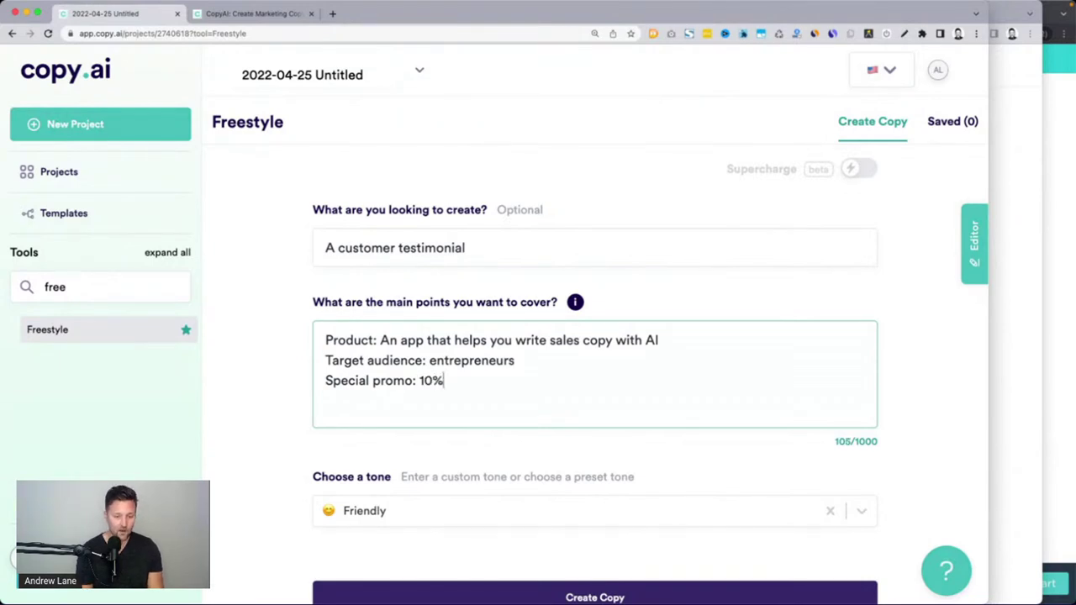
{"action": "type", "text": " off fo"}
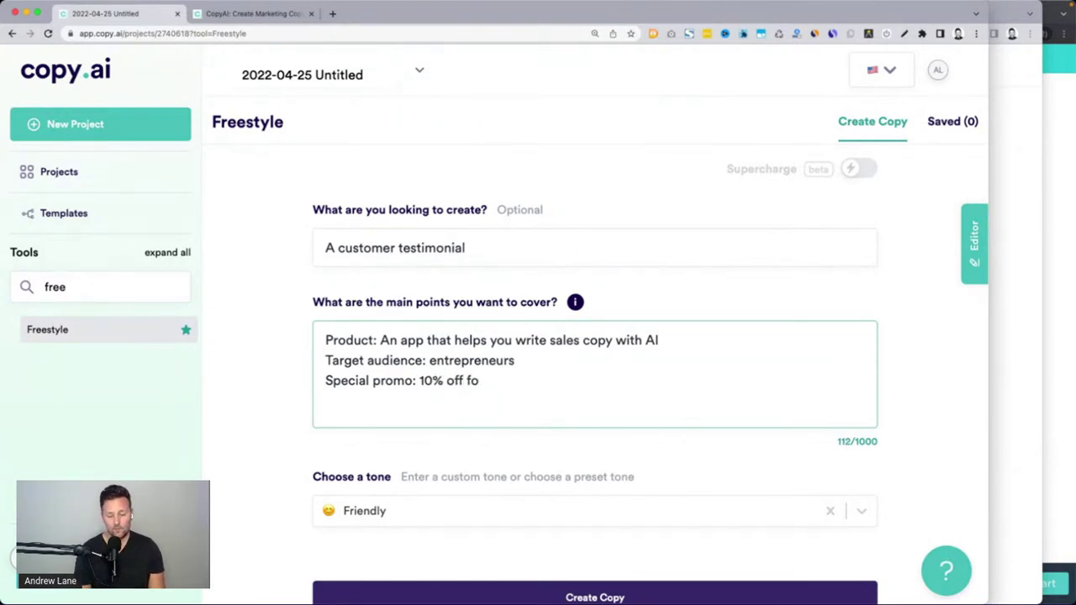
{"action": "type", "text": "r a limited time"}
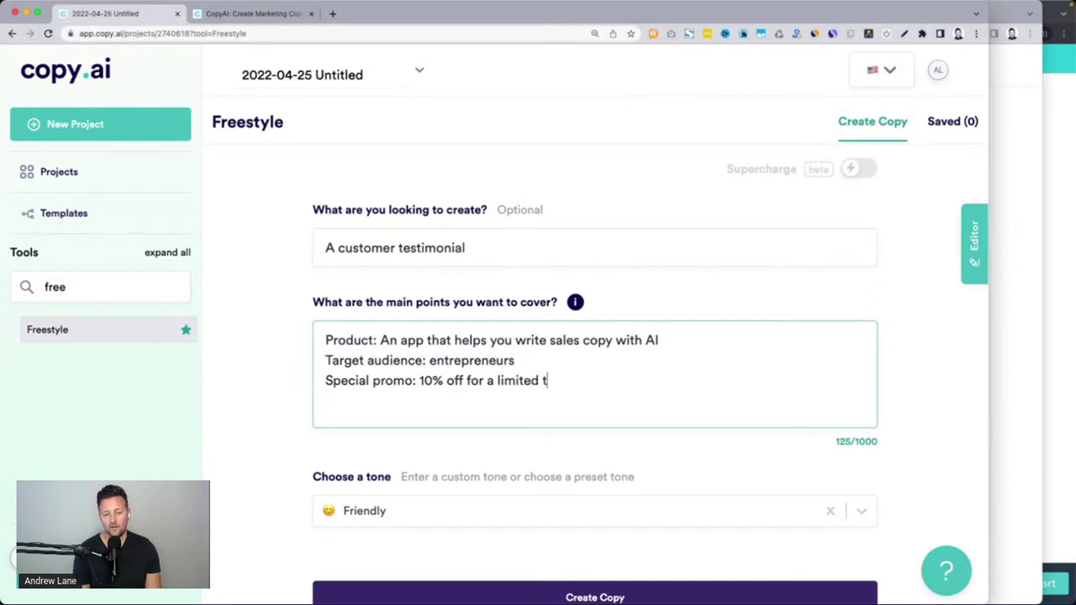
- Replace the 'A customer testimonial' request with 'Sales copy'
{"action": "triple_click", "coordinate": [396, 254]}
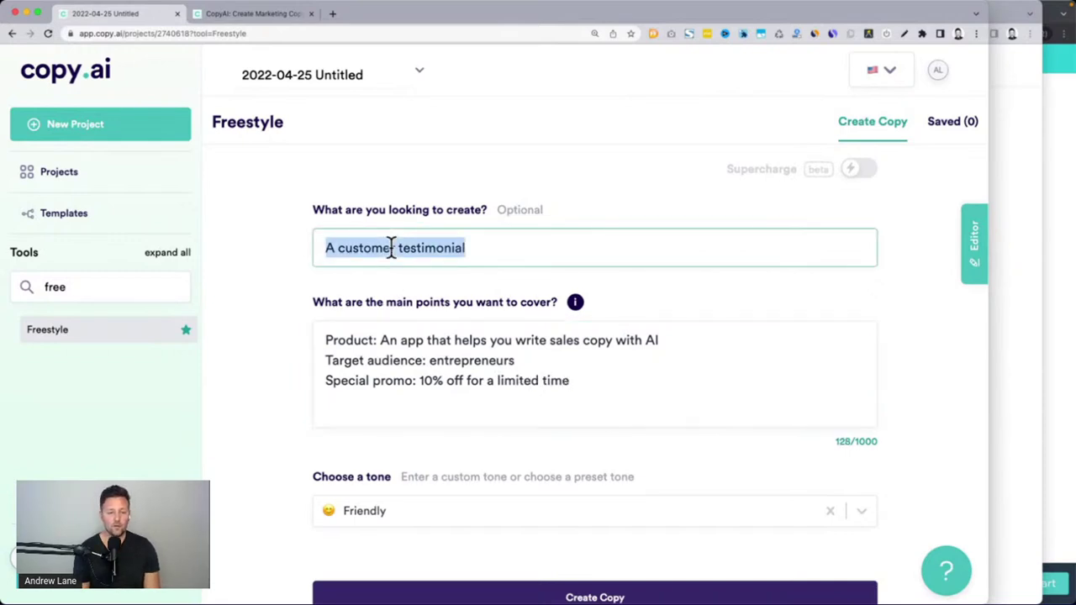
{"action": "type", "text": "A p"}
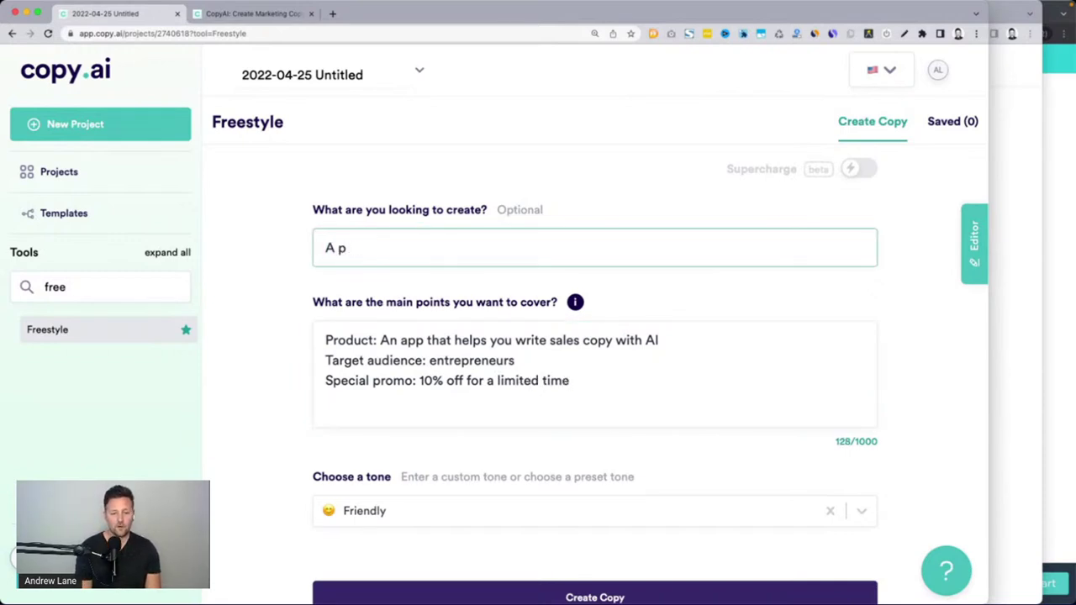
{"action": "type", "text": "romotipon"}
{"action": "key", "text": "super+a"}
{"action": "type", "text": "P"}
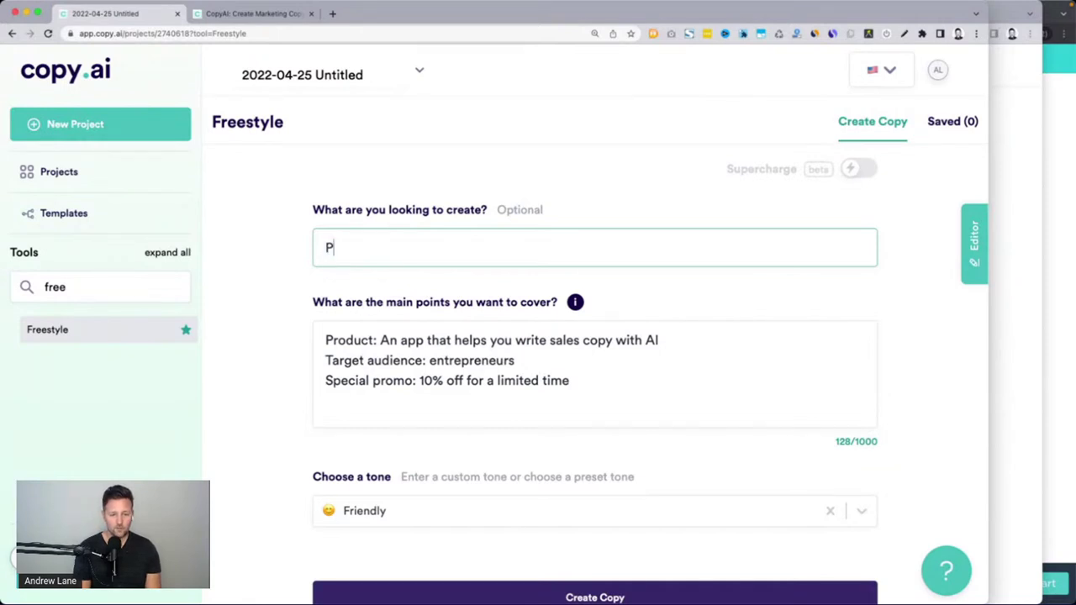
{"action": "type", "text": "romo"}
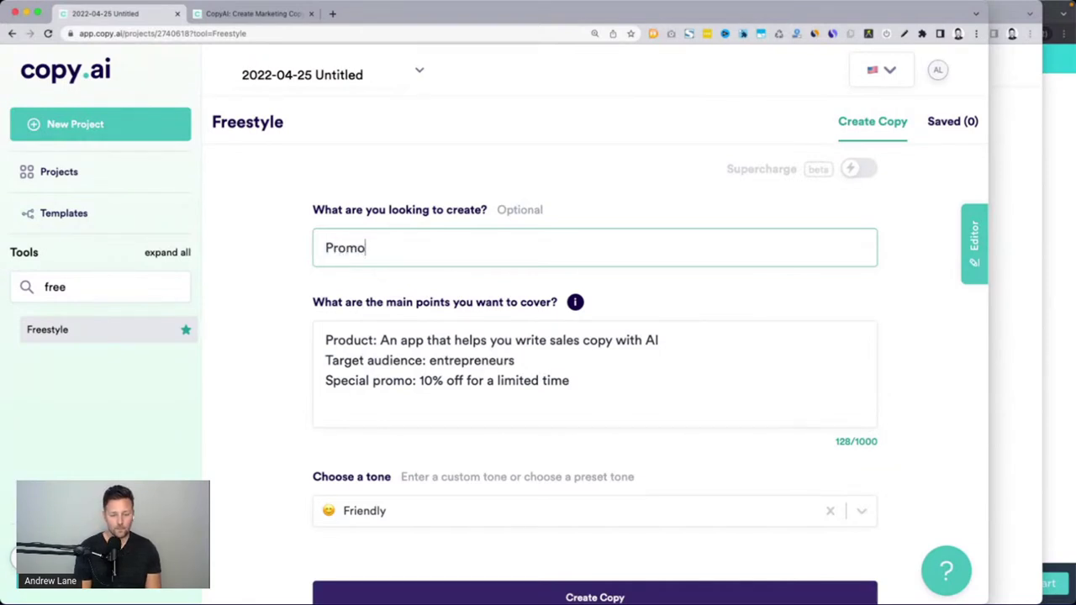
{"action": "key", "text": "BackSpace"}
{"action": "key", "text": "BackSpace"}
{"action": "key", "text": "BackSpace"}
{"action": "key", "text": "BackSpace"}
{"action": "type", "text": "Sales copy"}
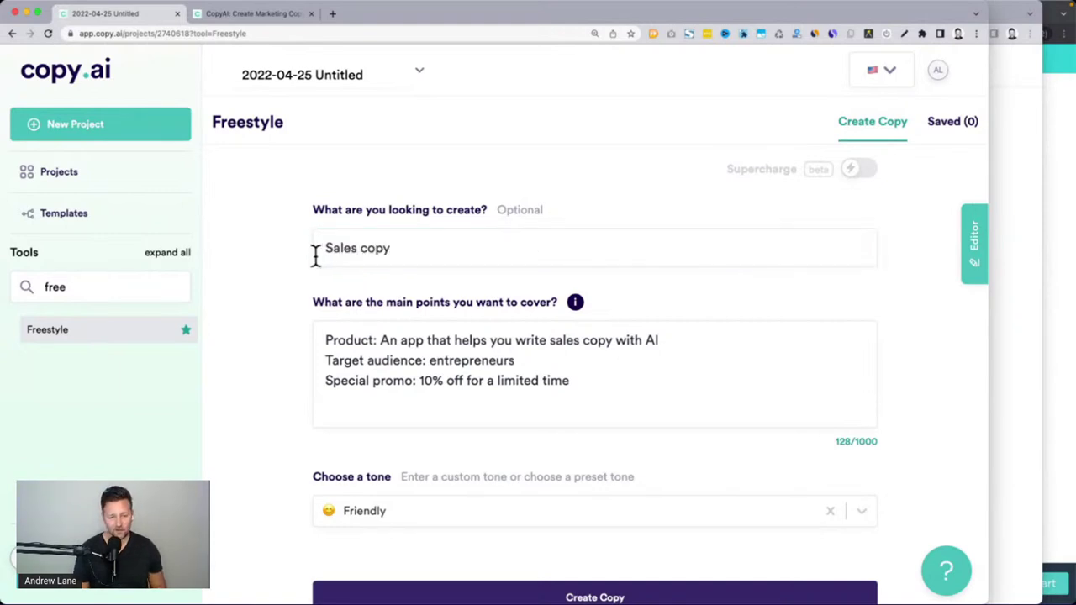
{"action": "left_click_drag", "start_coordinate": [343, 249], "coordinate": [434, 252]}
- Open the tone presets list and clear the test text typed into the tone field
{"action": "left_click", "coordinate": [634, 396]}
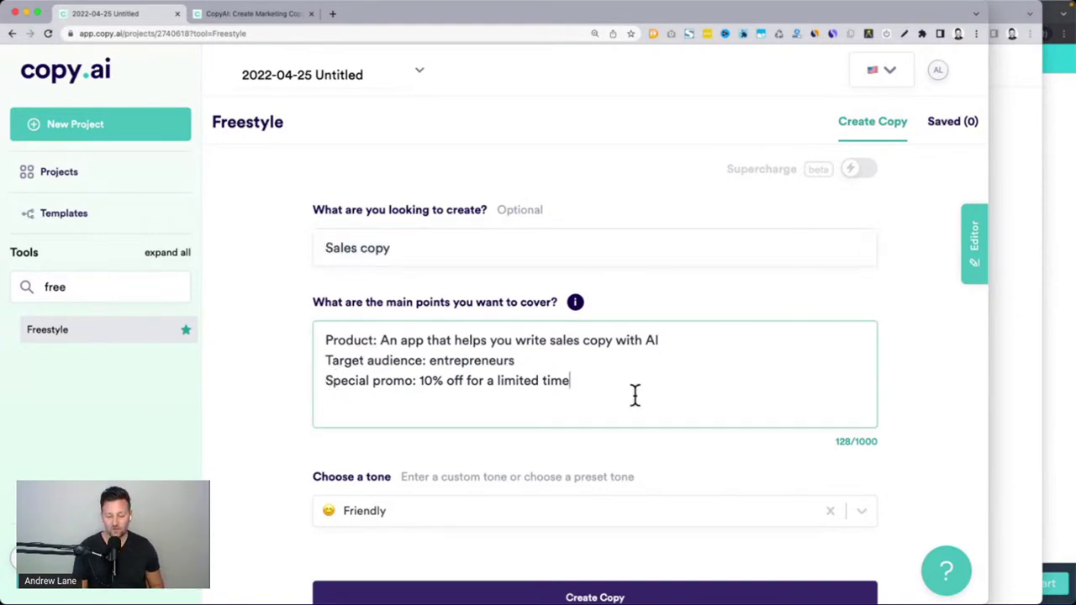
{"action": "scroll", "coordinate": [295, 378], "scroll_direction": "down", "scroll_amount": 1}
{"action": "scroll", "coordinate": [296, 386], "scroll_direction": "down", "scroll_amount": 3}
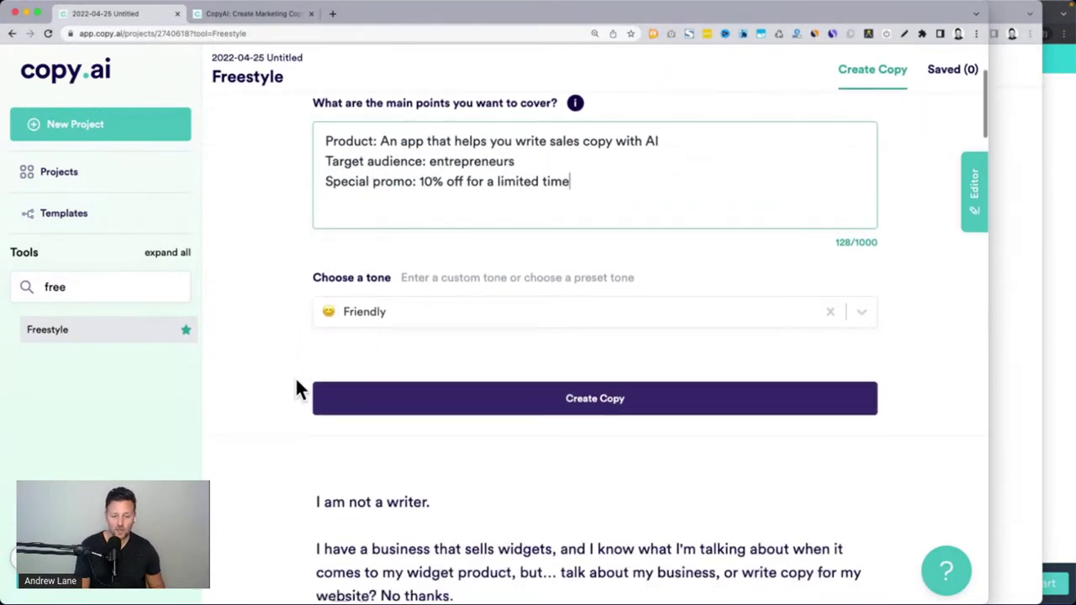
{"action": "left_click", "coordinate": [392, 303]}
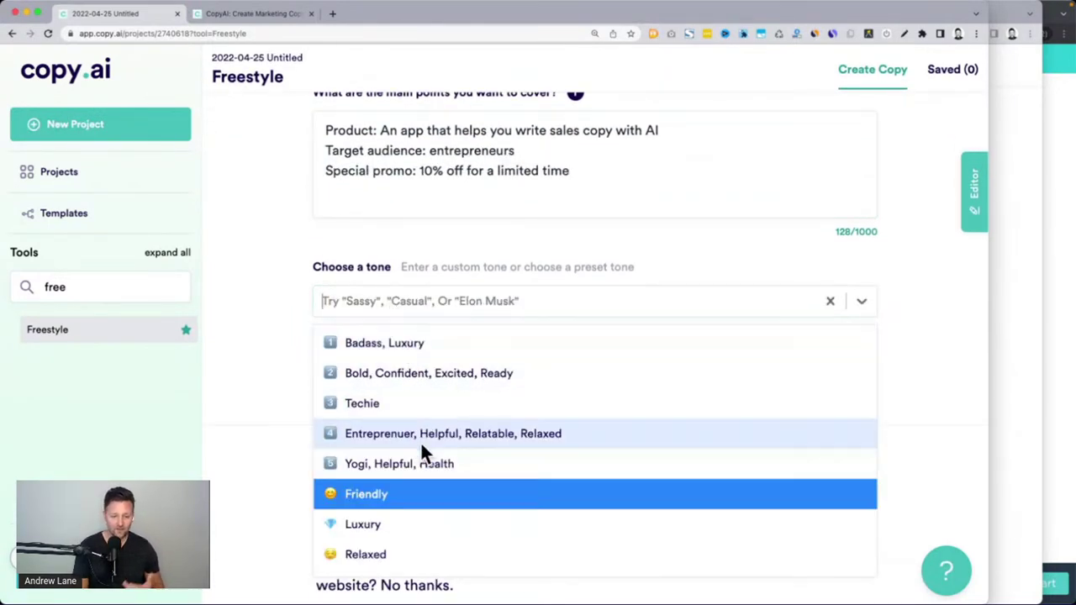
{"action": "key", "text": "Up"}
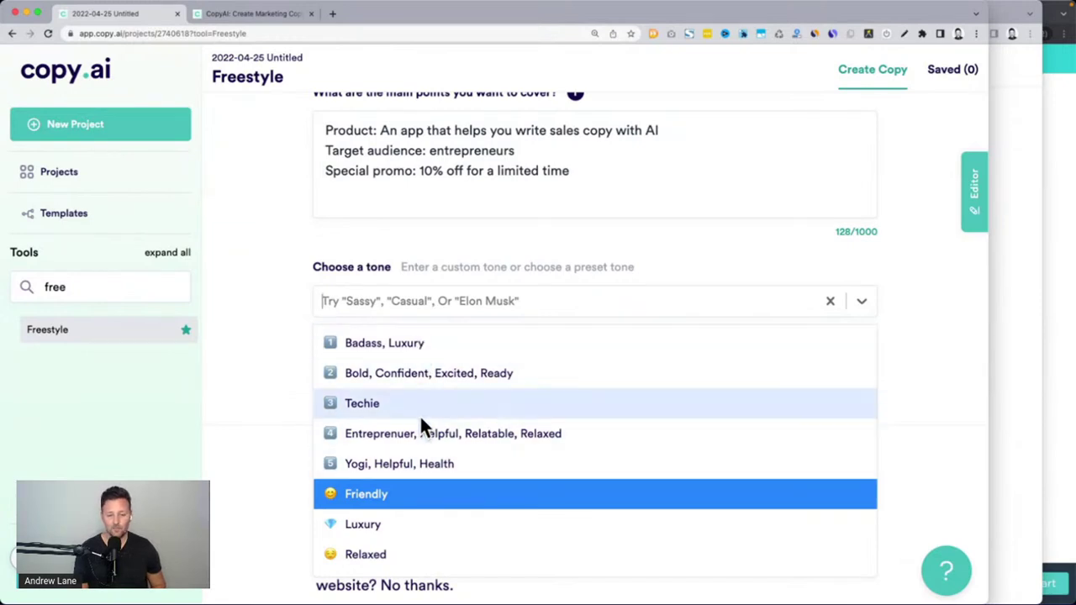
{"action": "type", "text": "asdfasdfasdf"}
{"action": "key", "text": "ctrl+a"}
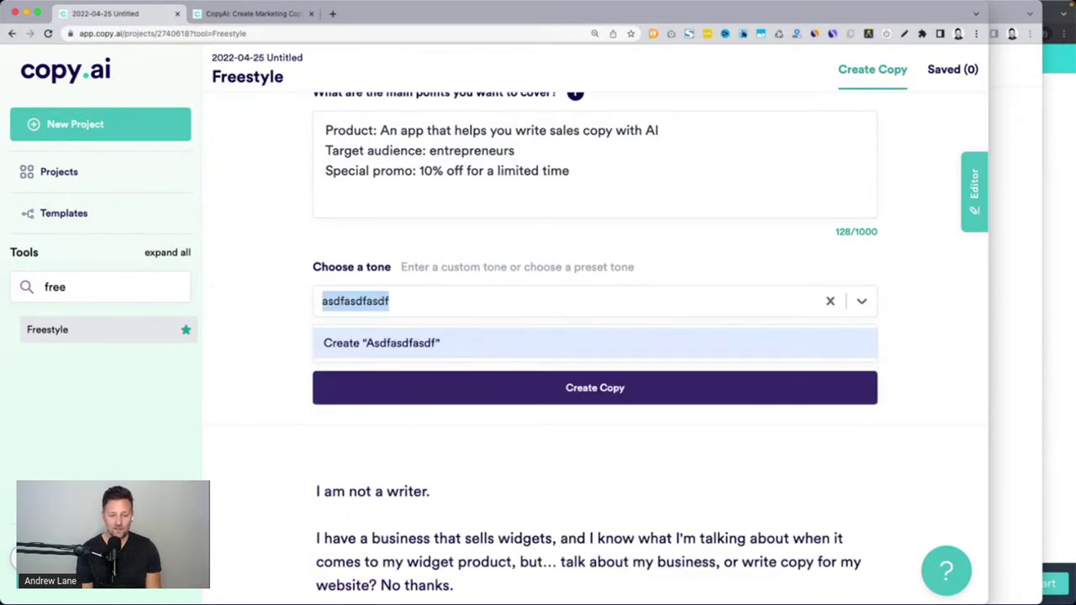
{"action": "key", "text": "BackSpace"}
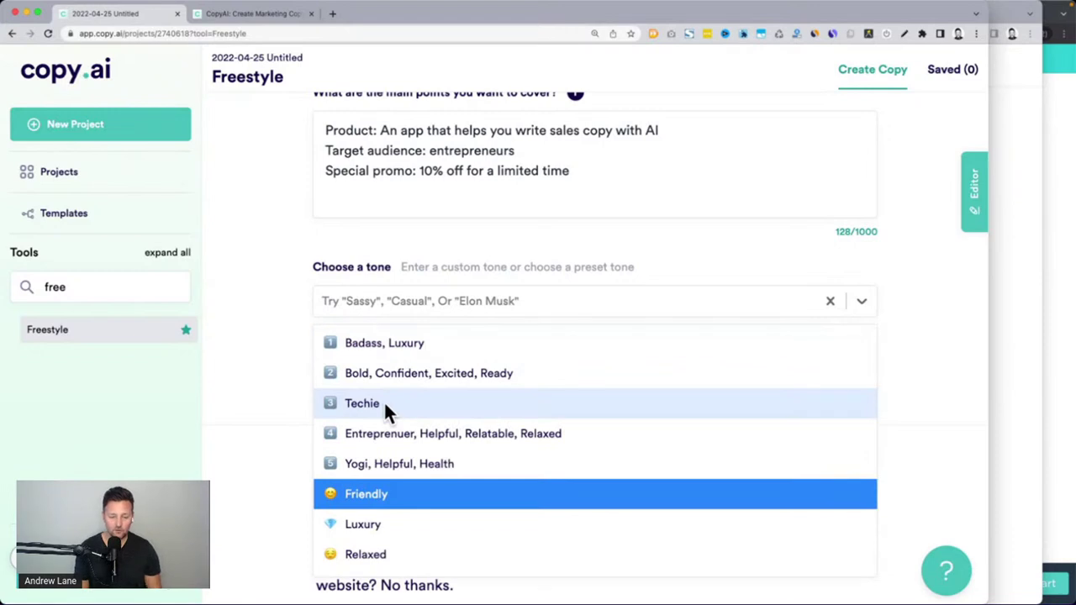
- Choose Persuasive as the tone and generate new sales copy
{"action": "scroll", "coordinate": [384, 487], "scroll_direction": "down", "scroll_amount": 3}
{"action": "scroll", "coordinate": [385, 484], "scroll_direction": "down", "scroll_amount": 1}
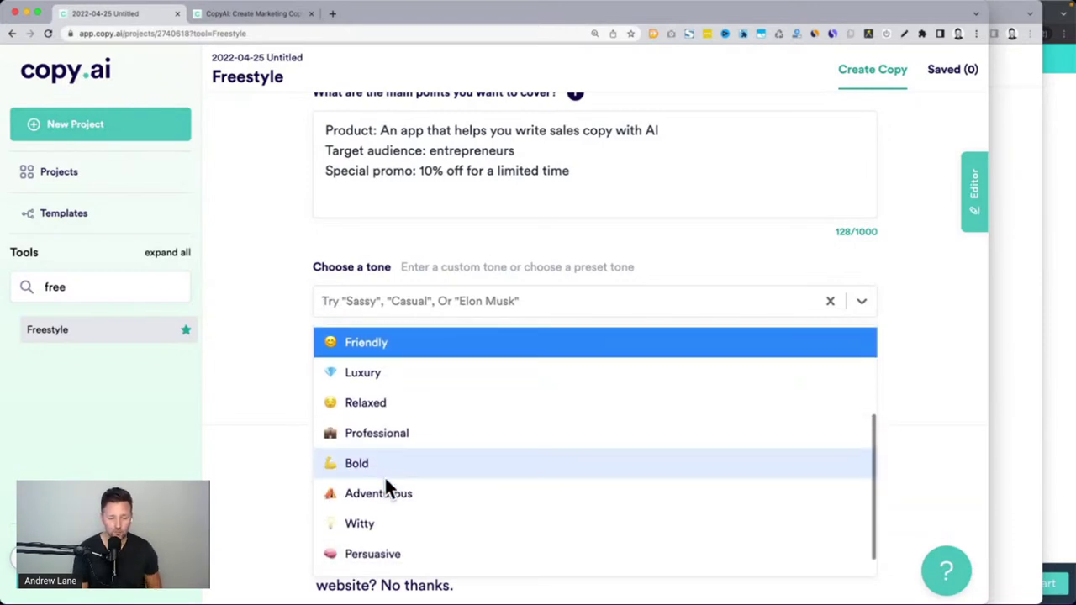
{"action": "left_click", "coordinate": [374, 544]}
{"action": "left_click", "coordinate": [477, 393]}
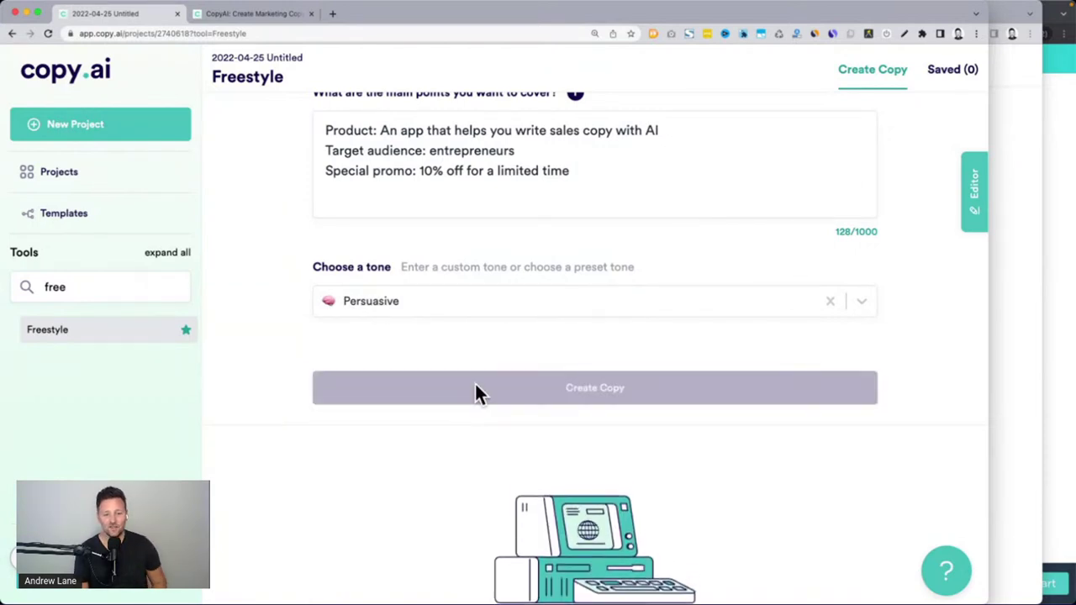
{"action": "scroll", "coordinate": [476, 392], "scroll_direction": "up", "scroll_amount": 2}
{"action": "left_click_drag", "start_coordinate": [326, 263], "coordinate": [565, 264]}
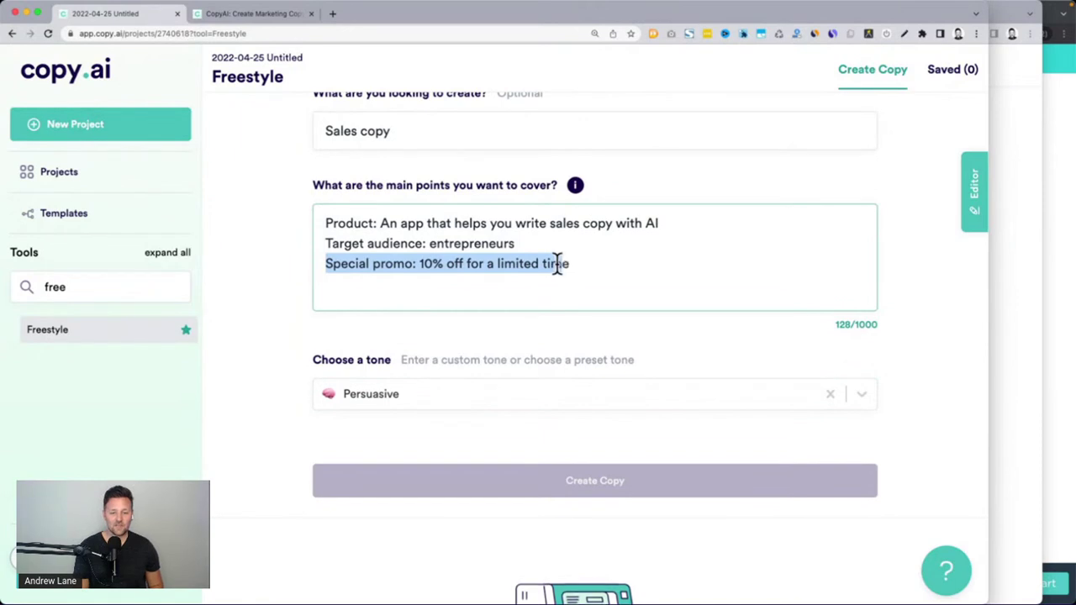
- Scroll through the generated copy, highlighting its opening lines and the 'we can help' phrase
{"action": "left_click", "coordinate": [263, 277]}
{"action": "scroll", "coordinate": [263, 277], "scroll_direction": "down", "scroll_amount": 5}
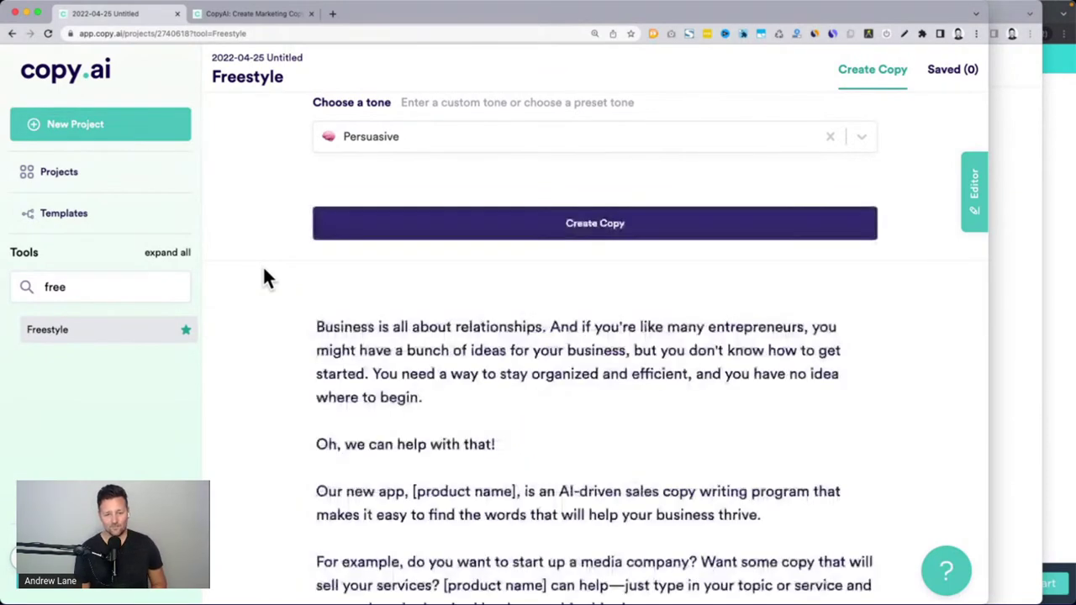
{"action": "scroll", "coordinate": [263, 271], "scroll_direction": "down", "scroll_amount": 1}
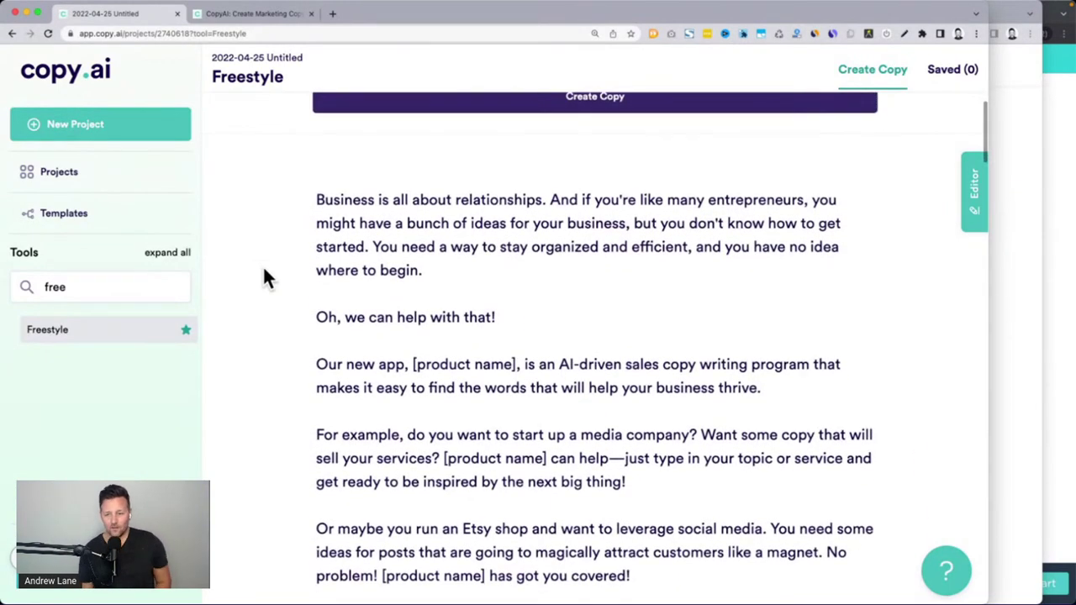
{"action": "scroll", "coordinate": [264, 277], "scroll_direction": "down", "scroll_amount": 2}
{"action": "scroll", "coordinate": [264, 278], "scroll_direction": "down", "scroll_amount": 1}
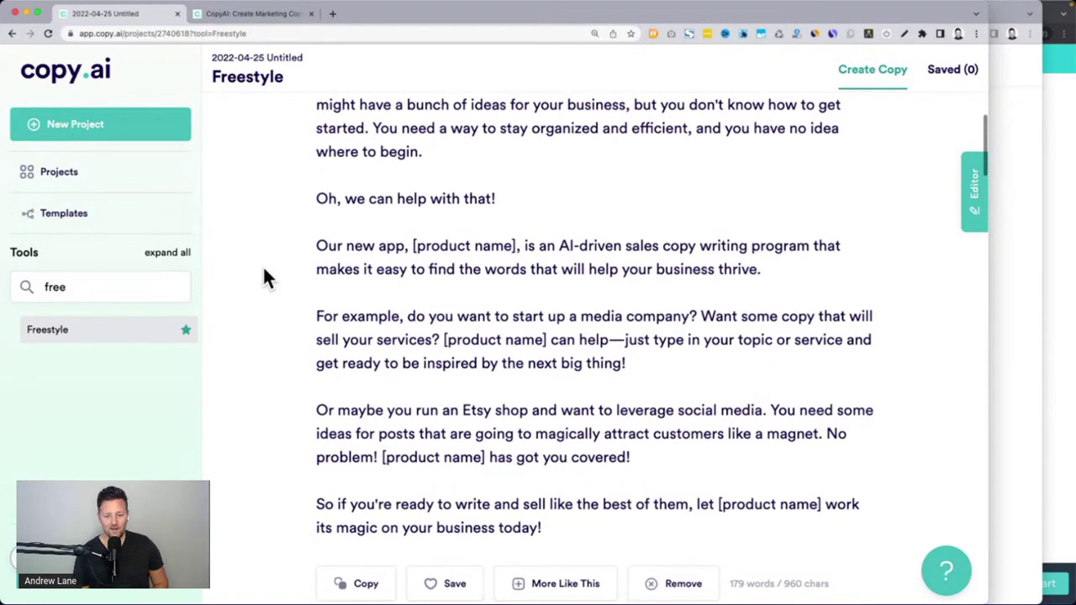
{"action": "scroll", "coordinate": [346, 208], "scroll_direction": "up", "scroll_amount": 2}
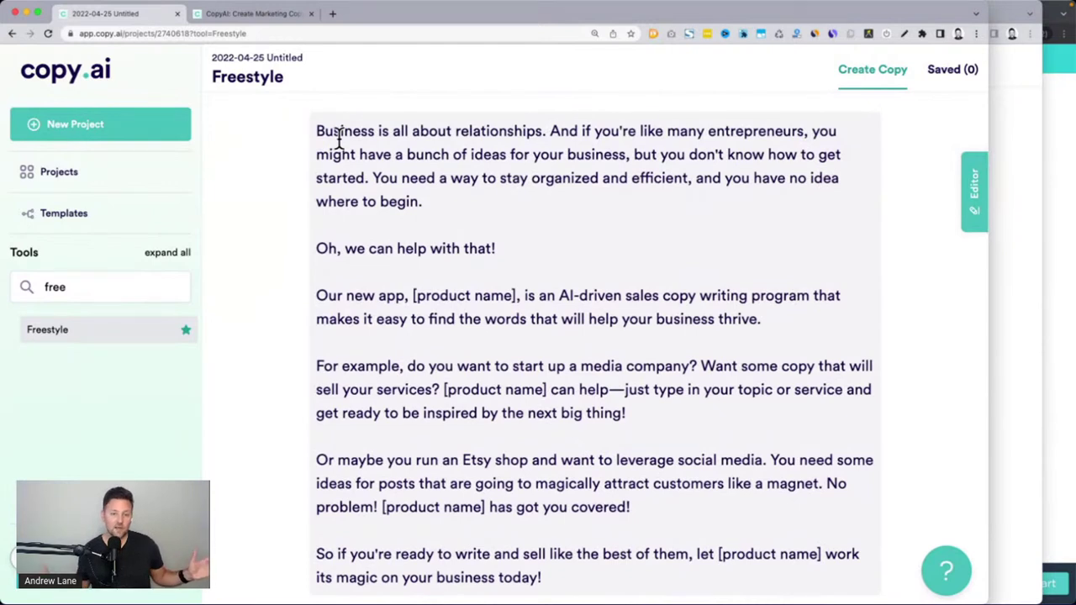
{"action": "left_click_drag", "start_coordinate": [316, 132], "coordinate": [423, 204]}
{"action": "left_click_drag", "start_coordinate": [326, 247], "coordinate": [443, 245]}
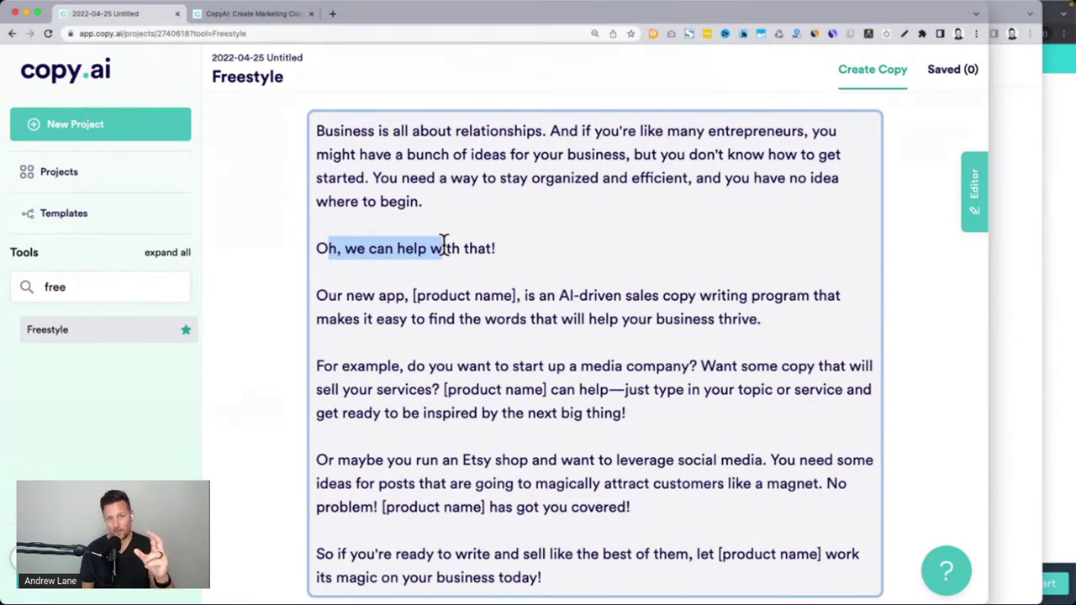
{"action": "left_click_drag", "start_coordinate": [442, 244], "coordinate": [443, 244]}
- Read the remaining versions, highlighting one closing line, and open the Templates gallery
{"action": "scroll", "coordinate": [262, 293], "scroll_direction": "down", "scroll_amount": 5}
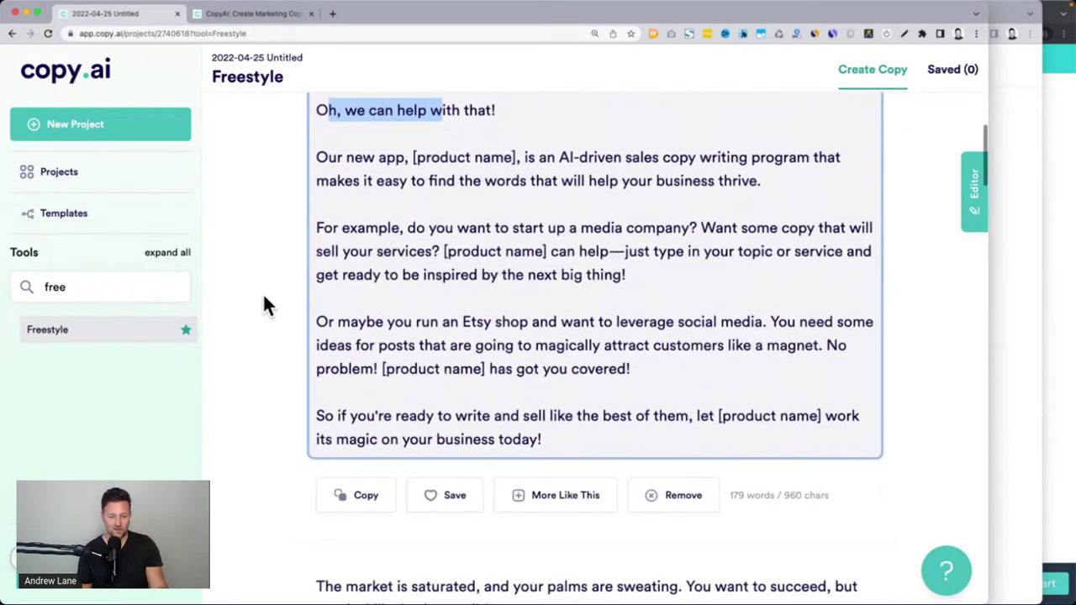
{"action": "scroll", "coordinate": [264, 298], "scroll_direction": "down", "scroll_amount": 5}
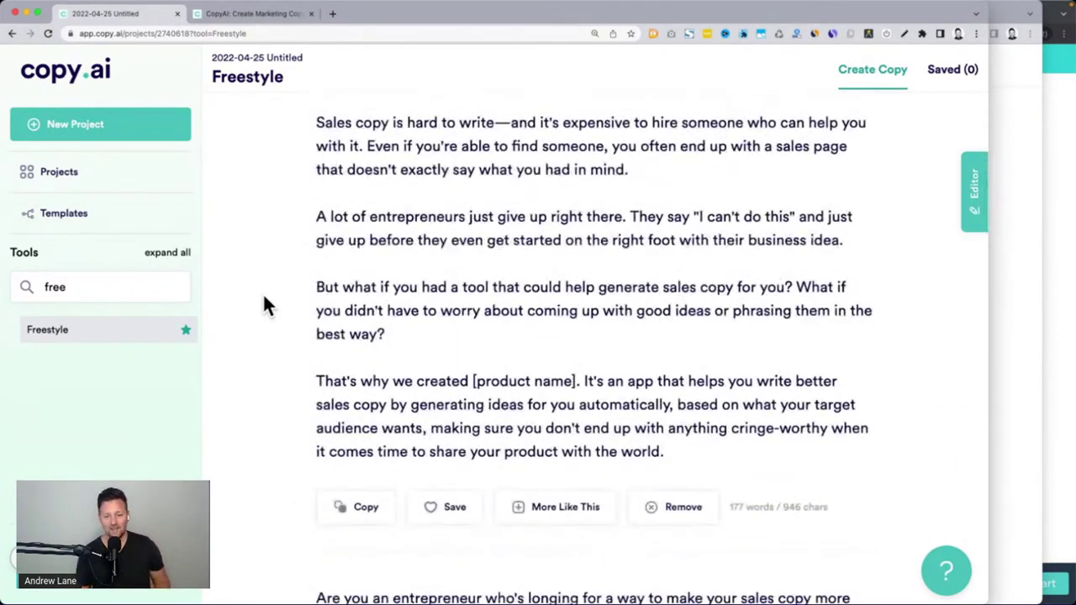
{"action": "scroll", "coordinate": [263, 297], "scroll_direction": "down", "scroll_amount": 3}
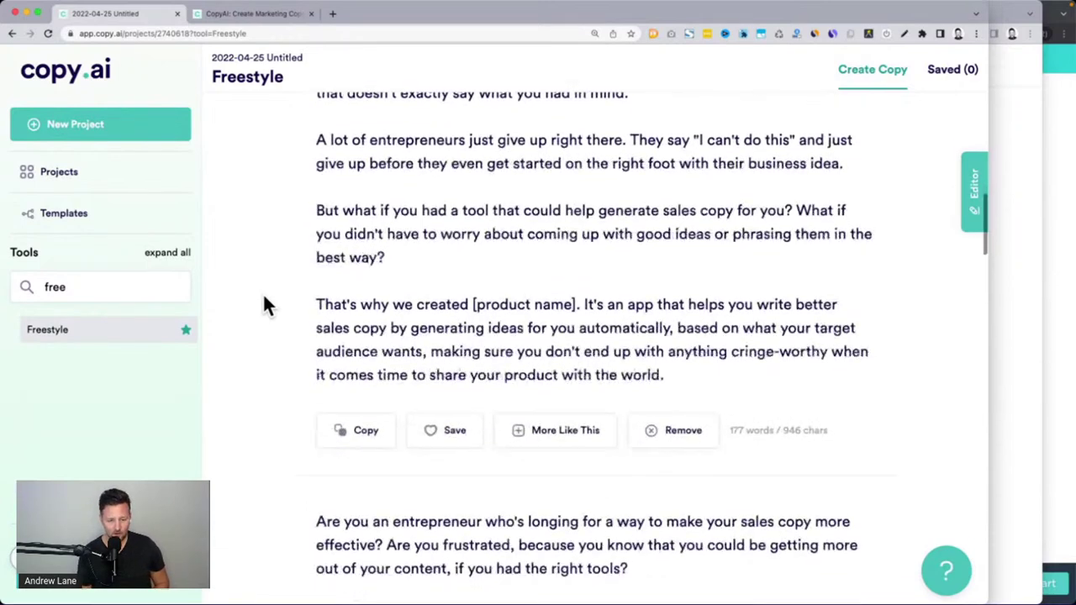
{"action": "scroll", "coordinate": [264, 297], "scroll_direction": "down", "scroll_amount": 3}
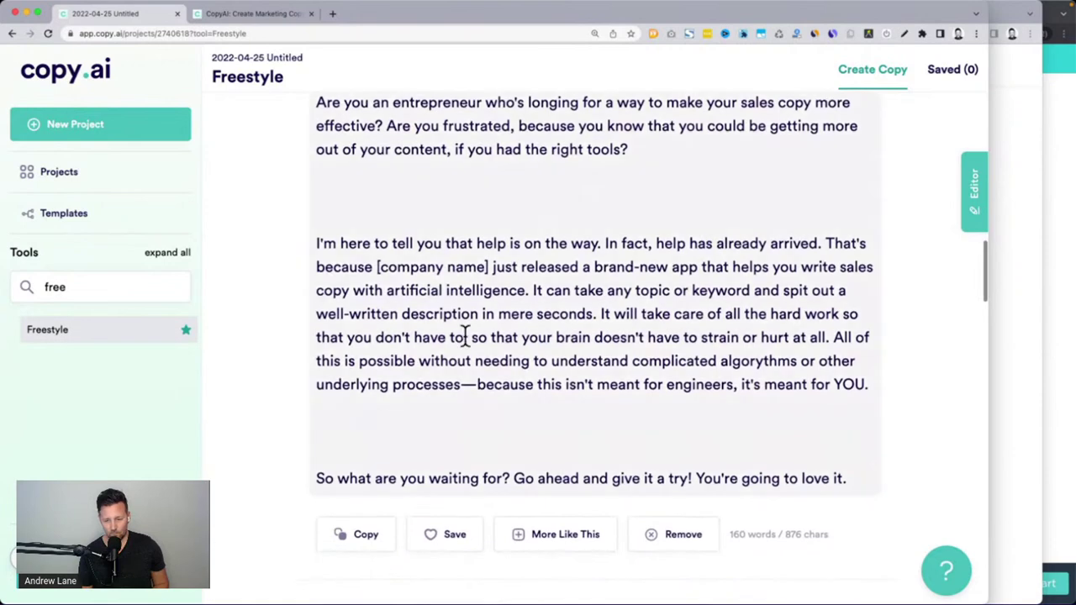
{"action": "left_click_drag", "start_coordinate": [484, 478], "coordinate": [852, 485]}
{"action": "scroll", "coordinate": [853, 486], "scroll_direction": "down", "scroll_amount": 2}
{"action": "scroll", "coordinate": [852, 487], "scroll_direction": "down", "scroll_amount": 4}
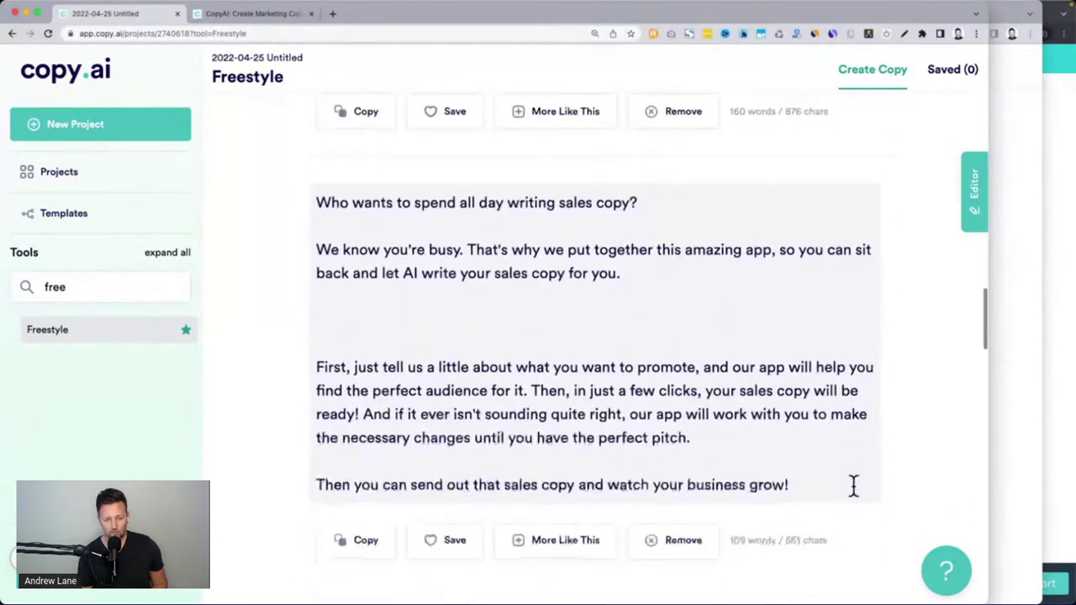
{"action": "scroll", "coordinate": [264, 374], "scroll_direction": "down", "scroll_amount": 5}
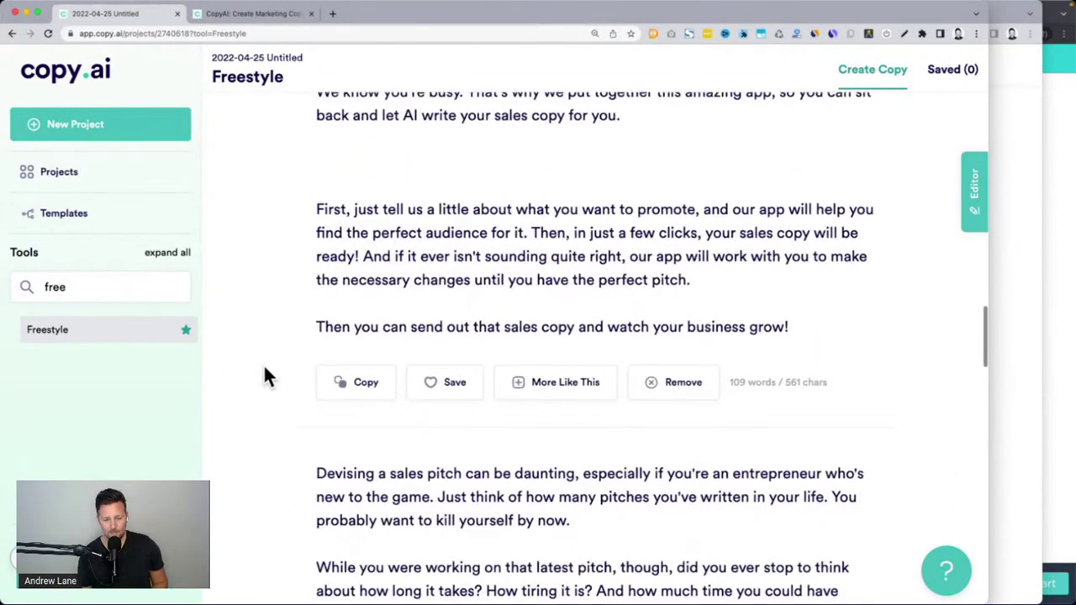
{"action": "scroll", "coordinate": [264, 374], "scroll_direction": "up", "scroll_amount": 15}
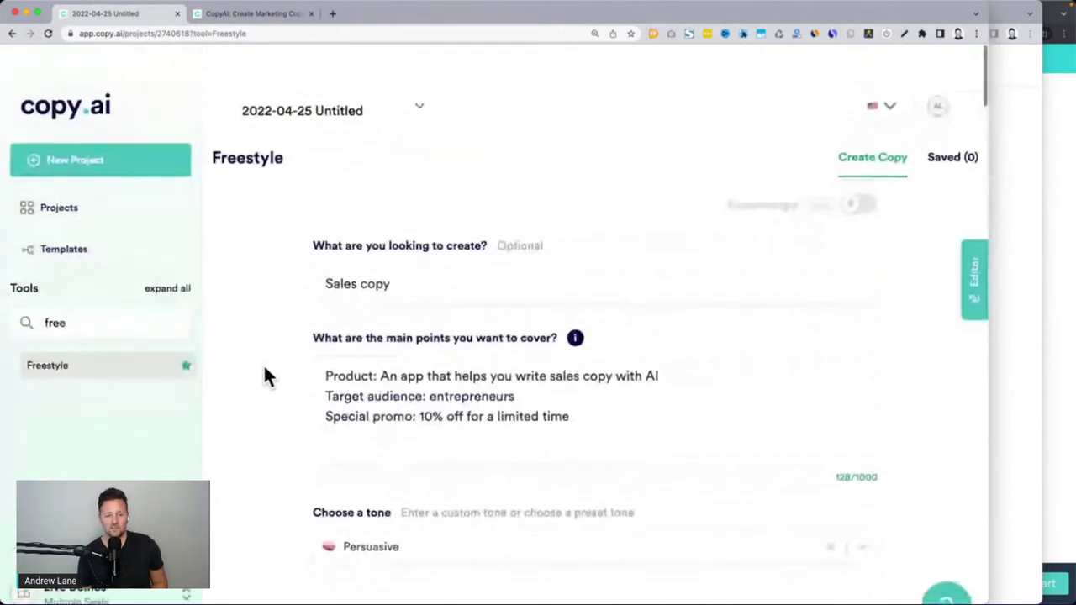
{"action": "left_click", "coordinate": [67, 215]}
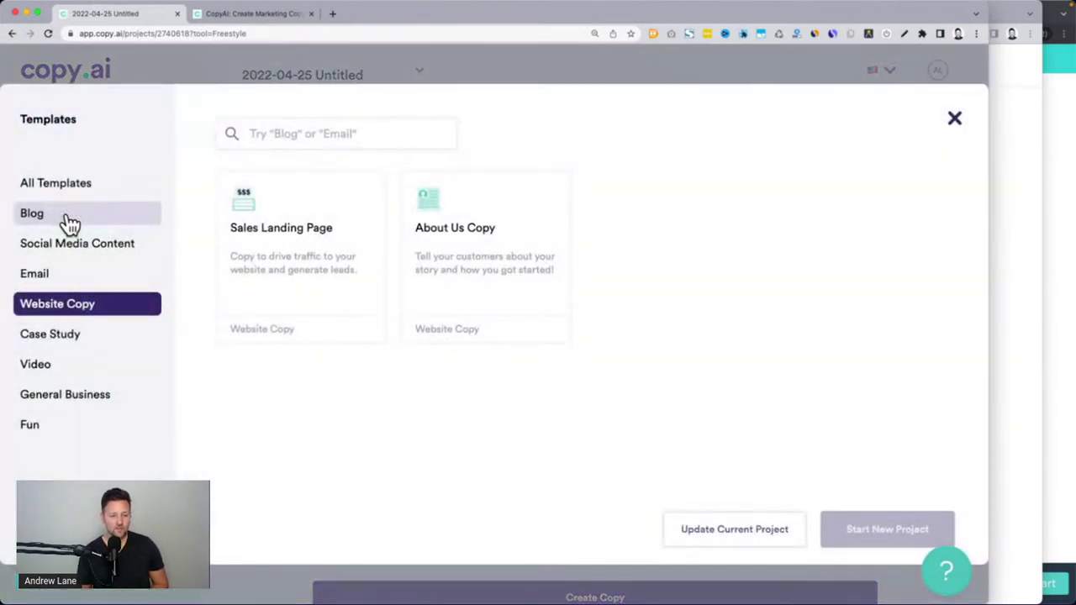
- Apply the Discount Or Special Promotion template from Social Media Content to the current project
{"action": "left_click", "coordinate": [79, 243]}
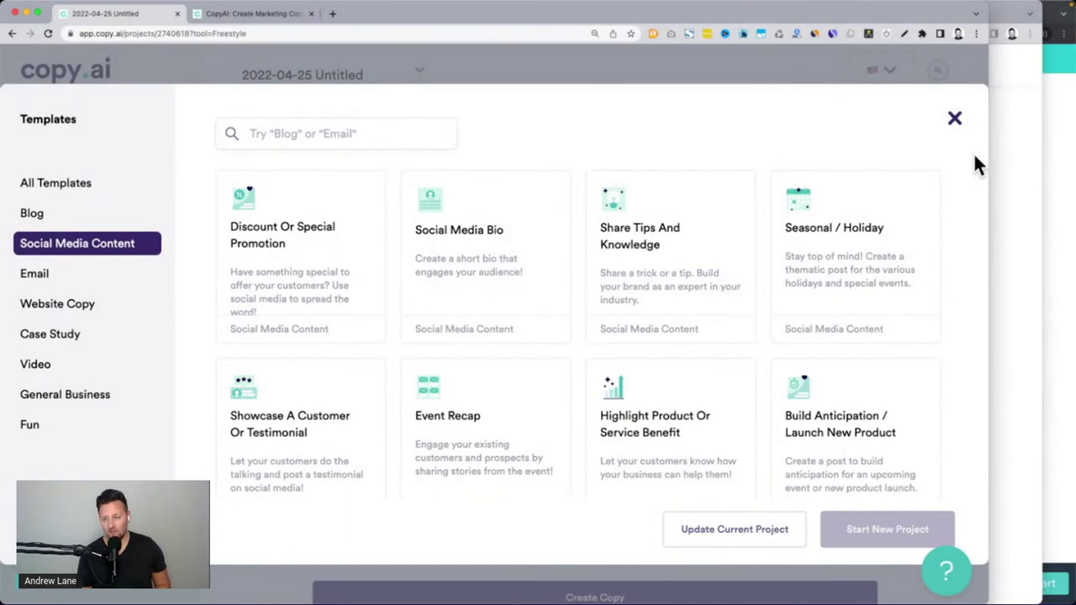
{"action": "left_click", "coordinate": [955, 120]}
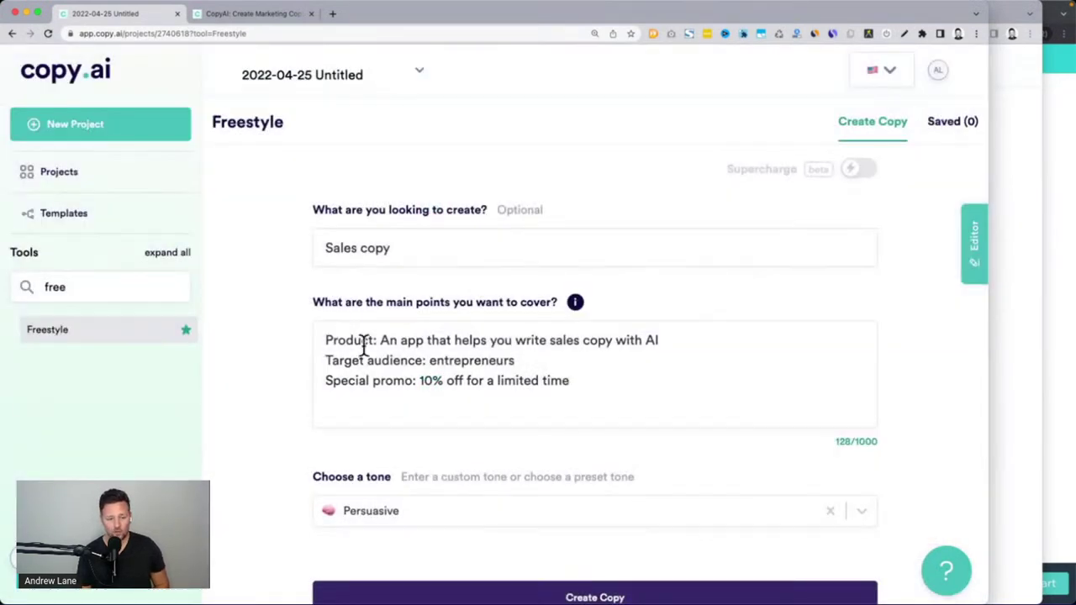
{"action": "left_click_drag", "start_coordinate": [325, 340], "coordinate": [689, 375]}
{"action": "key", "text": "super+c"}
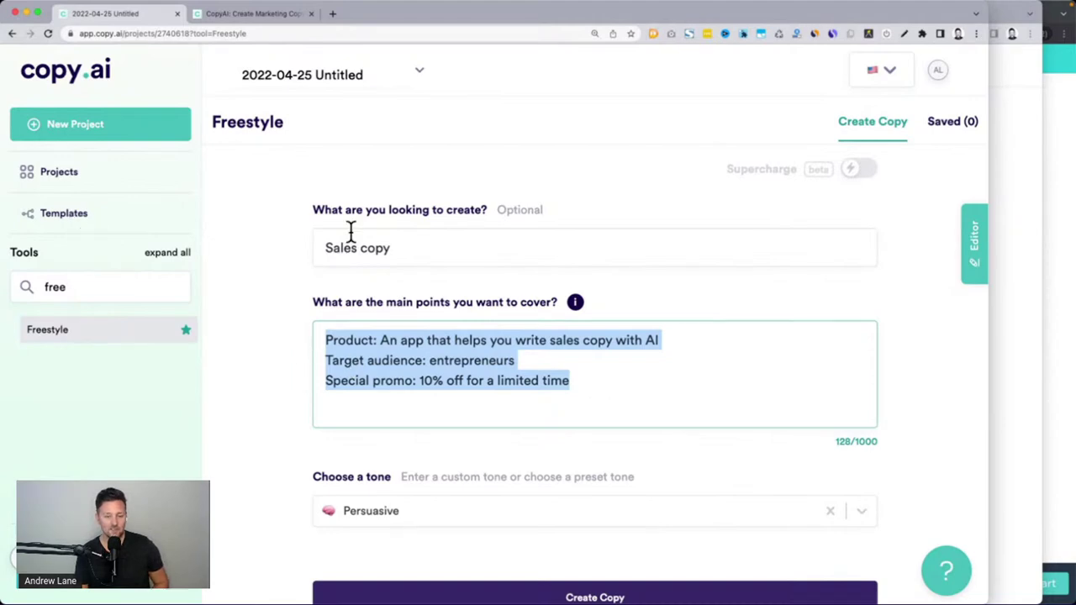
{"action": "left_click", "coordinate": [78, 218]}
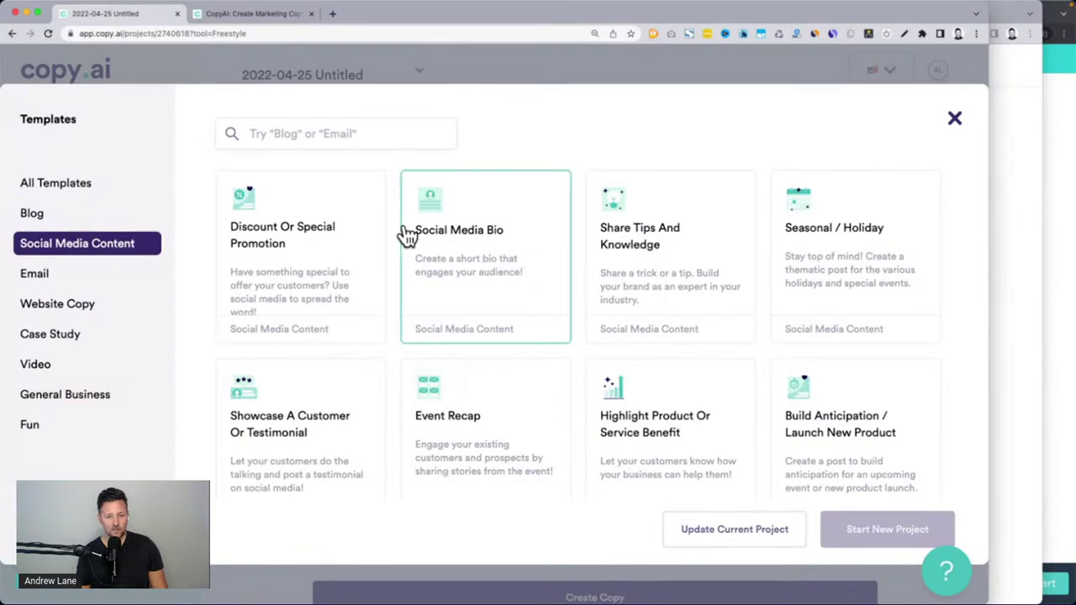
{"action": "left_click", "coordinate": [304, 250]}
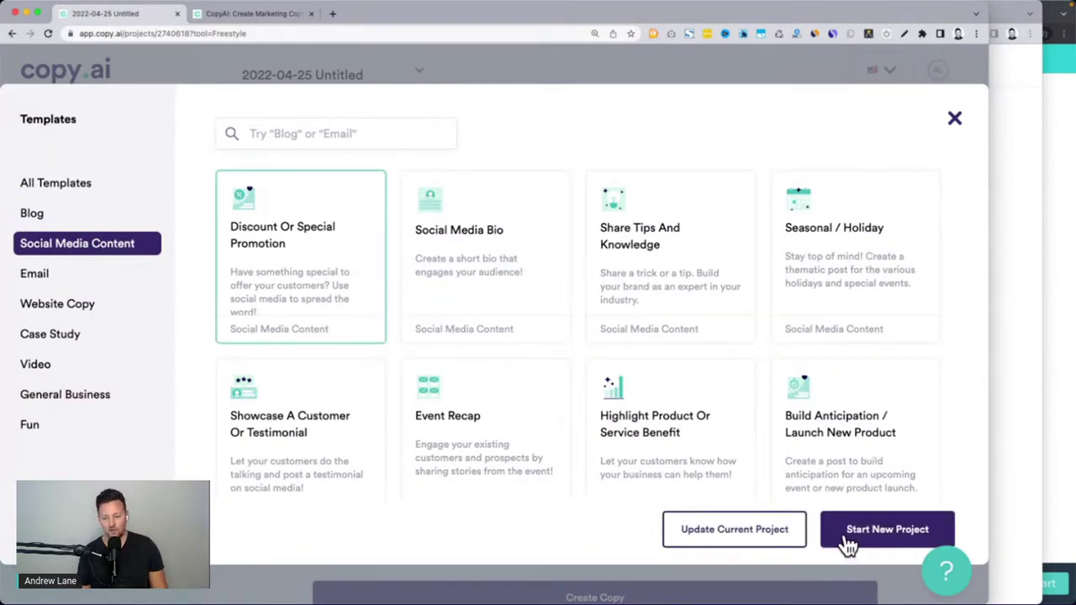
{"action": "left_click", "coordinate": [761, 543]}
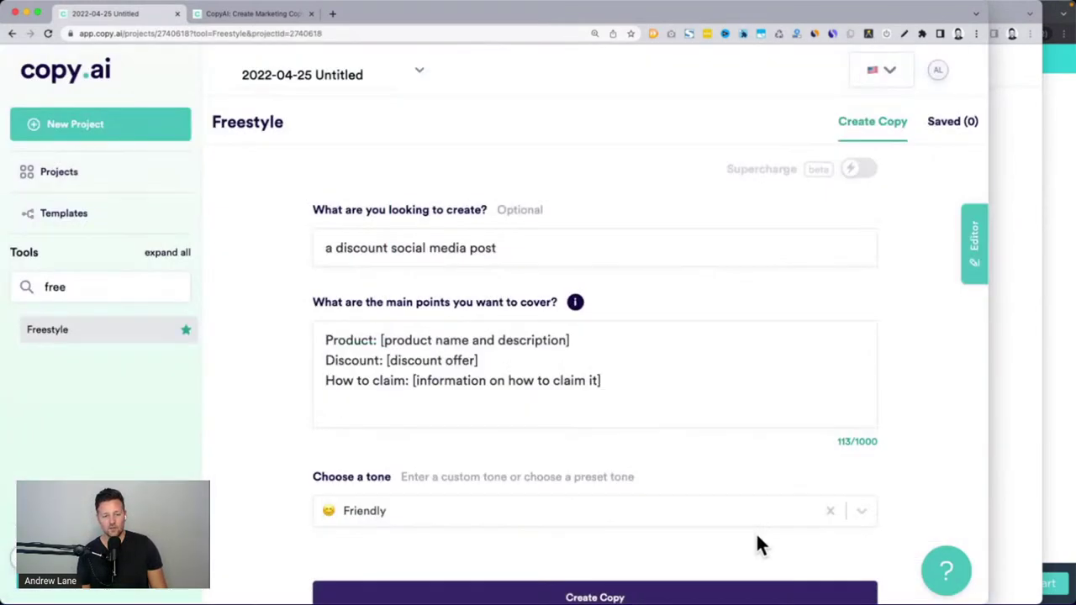
- Paste the product, audience and 10% discount details over the template's placeholder main points
{"action": "left_click_drag", "start_coordinate": [324, 248], "coordinate": [499, 250]}
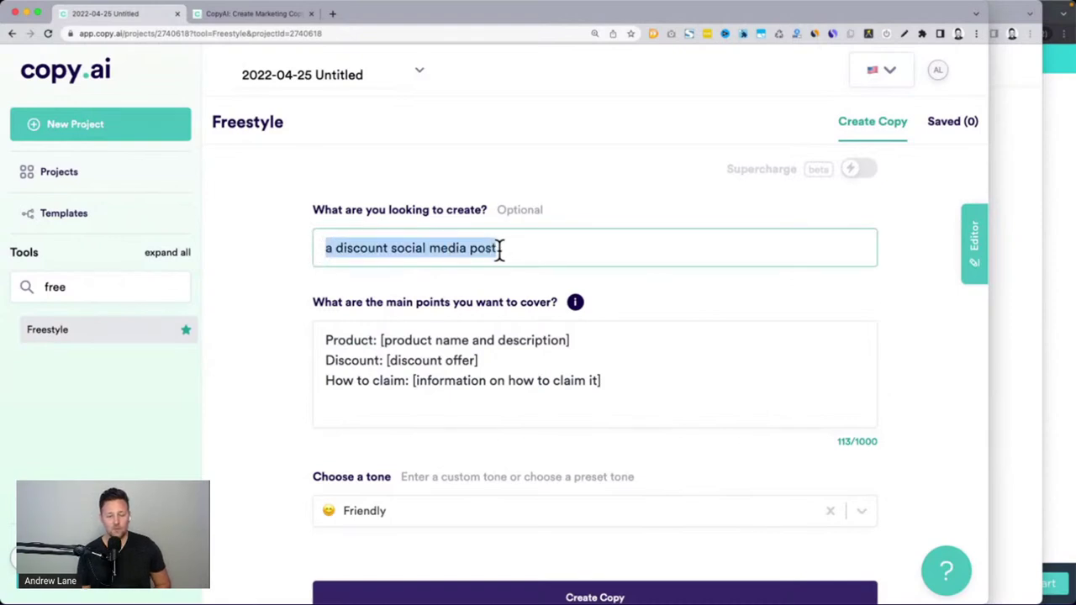
{"action": "left_click_drag", "start_coordinate": [323, 338], "coordinate": [560, 365]}
{"action": "left_click_drag", "start_coordinate": [327, 338], "coordinate": [646, 399]}
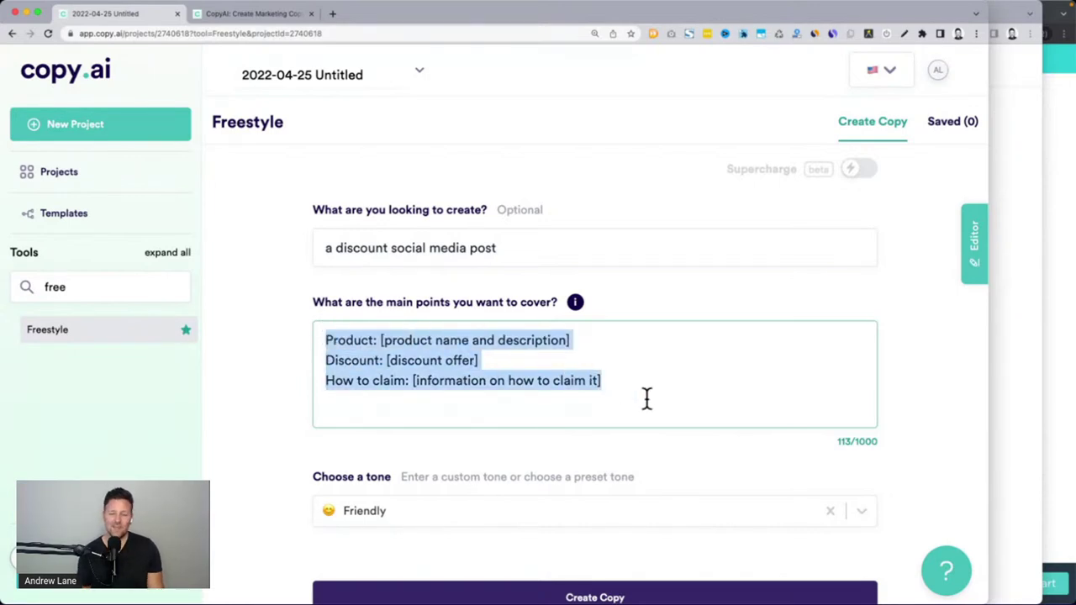
{"action": "left_click", "coordinate": [500, 363], "text": "shift"}
{"action": "key", "text": "super+v"}
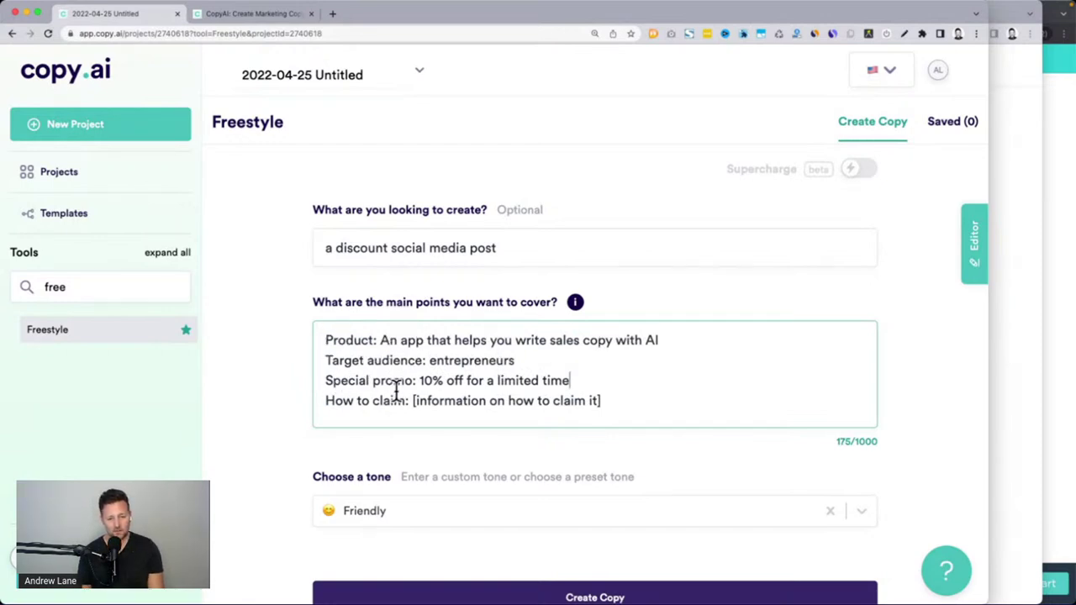
- Replace the how-to-claim placeholder with a promo code SUMMER line and generate the discount post
{"action": "left_click_drag", "start_coordinate": [412, 401], "coordinate": [601, 401]}
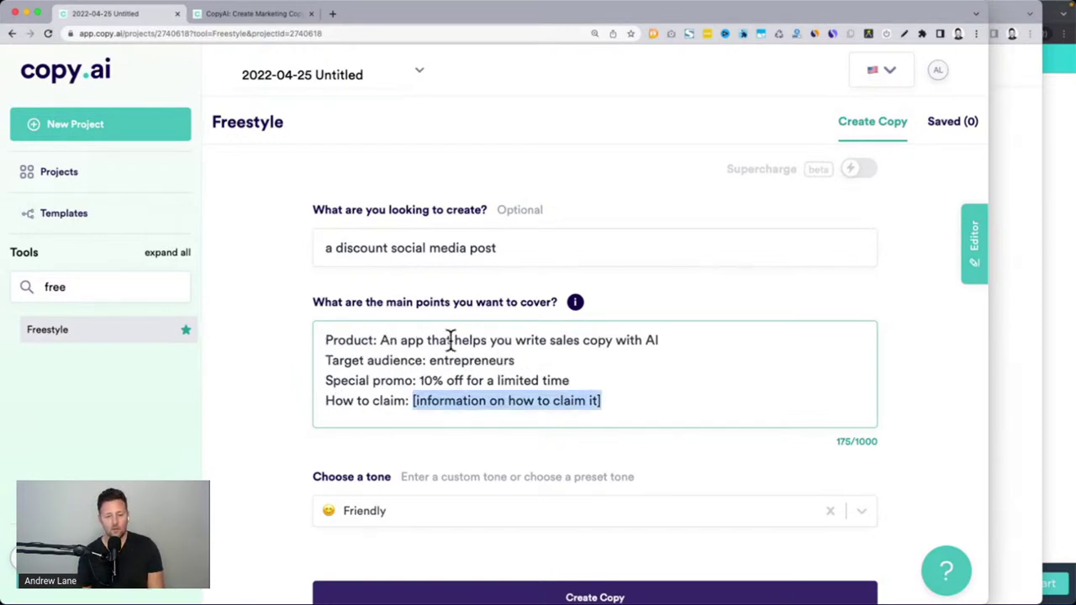
{"action": "type", "text": "Click here to g"}
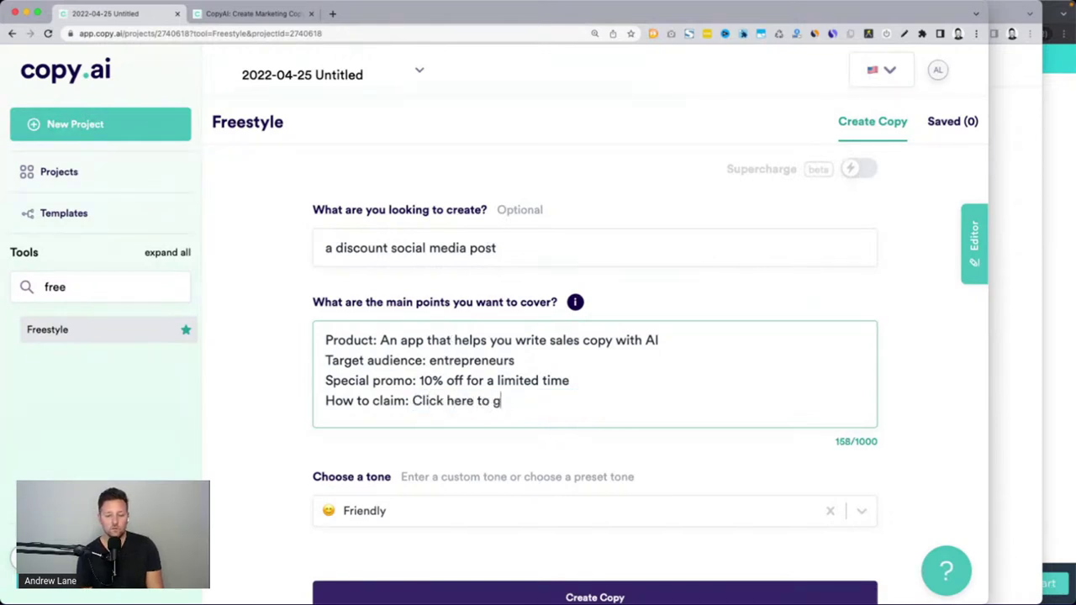
{"action": "type", "text": "et y"}
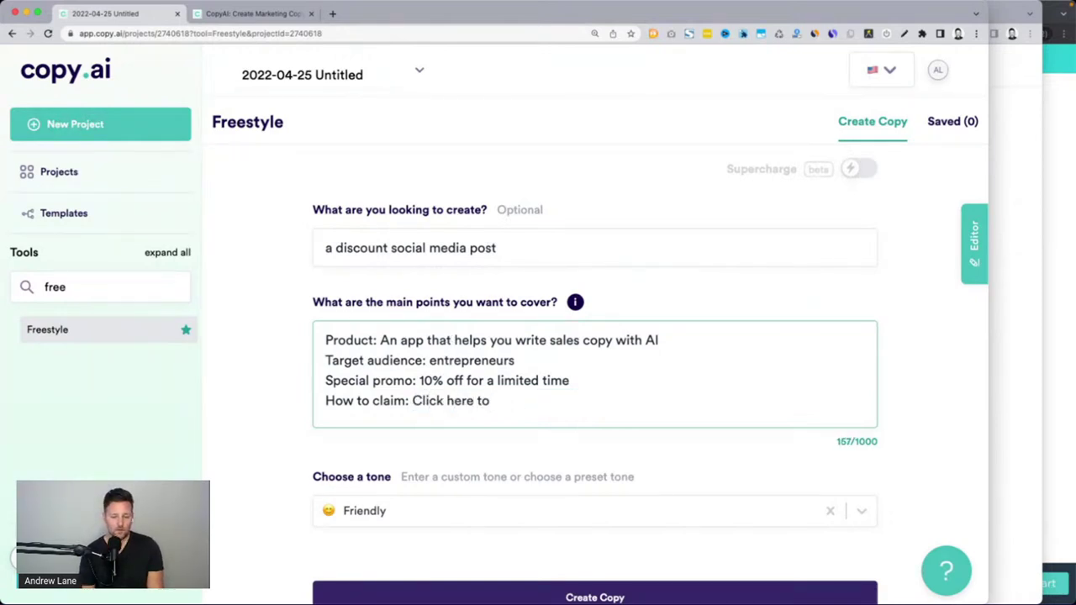
{"action": "type", "text": "claim"}
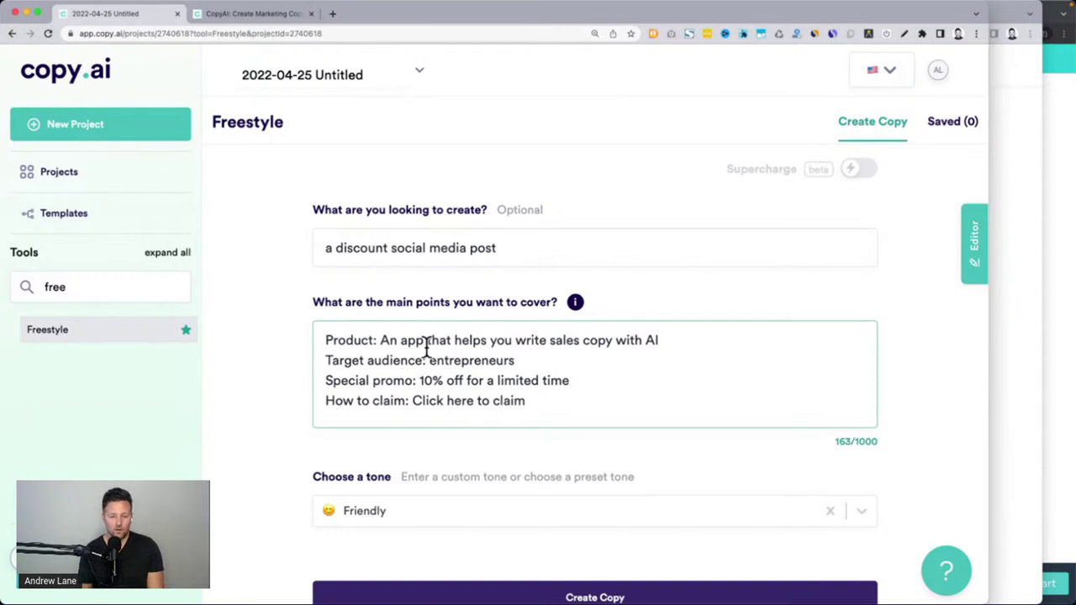
{"action": "left_click", "coordinate": [413, 400], "text": "shift"}
{"action": "type", "text": "Use "}
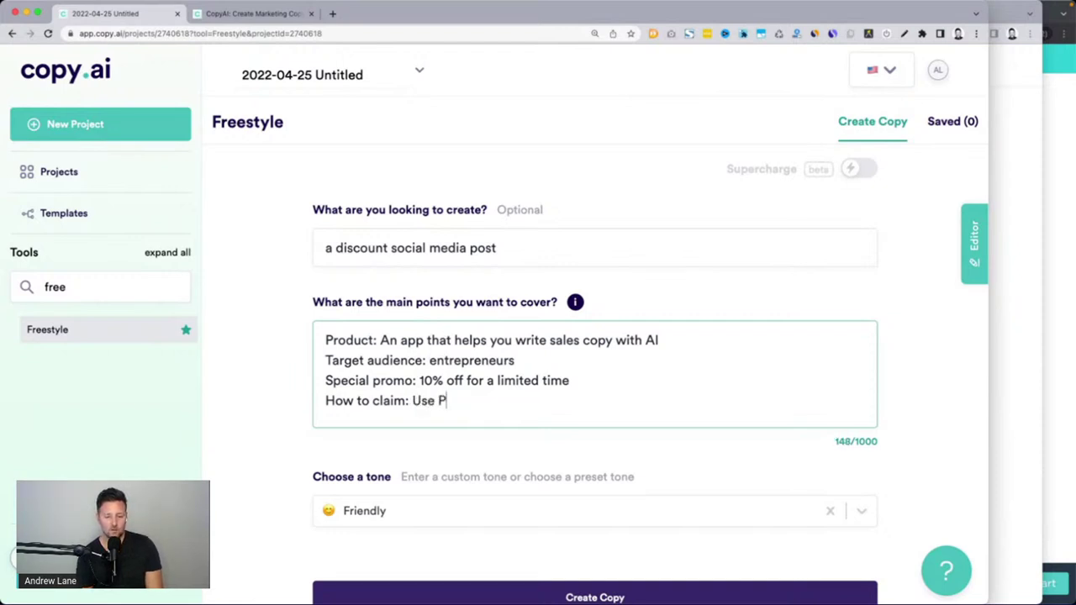
{"action": "type", "text": "promo code"}
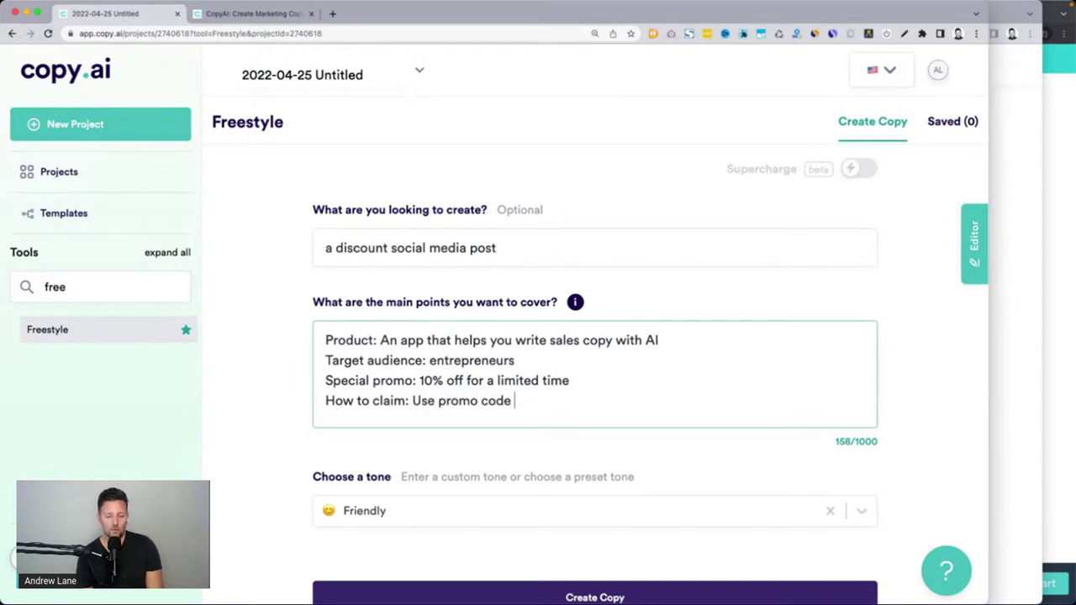
{"action": "type", "text": " SUME"}
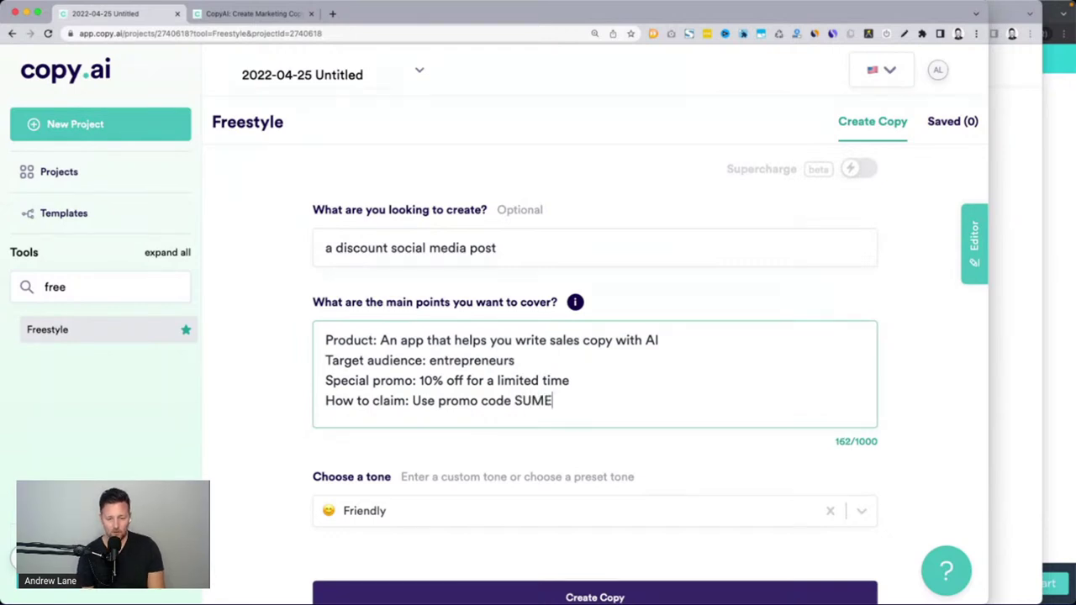
{"action": "key", "text": "BackSpace"}
{"action": "type", "text": "MER"}
{"action": "scroll", "coordinate": [270, 437], "scroll_direction": "down", "scroll_amount": 3}
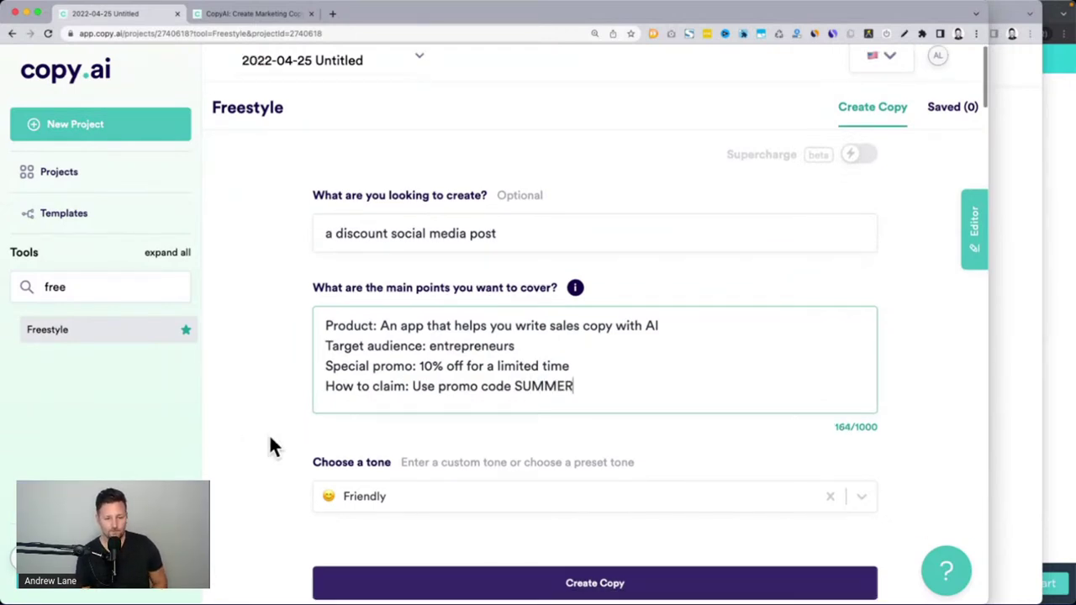
{"action": "left_click", "coordinate": [427, 485]}
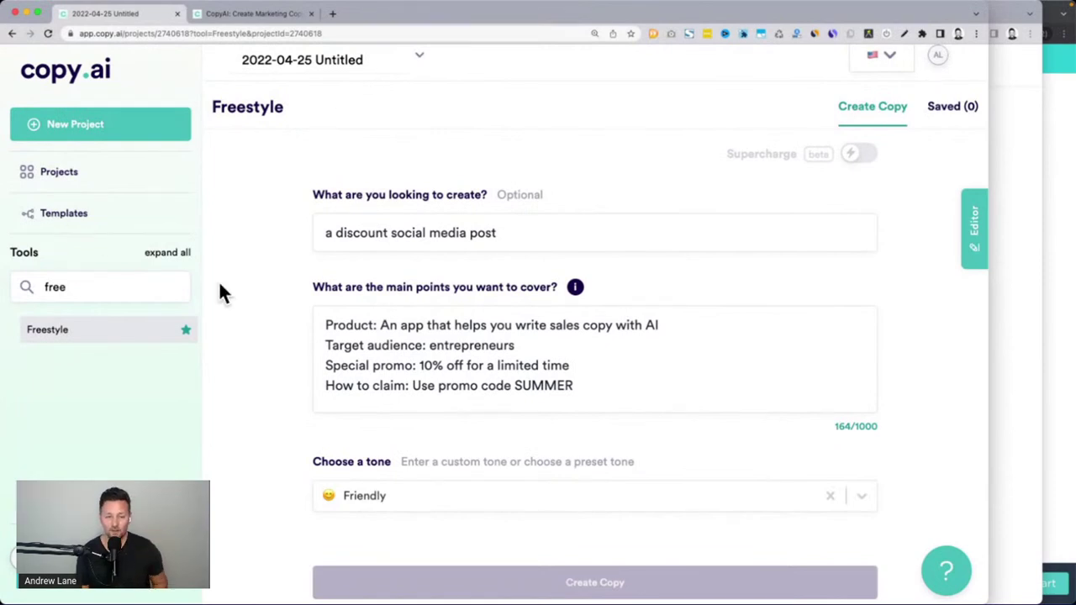
{"action": "left_click_drag", "start_coordinate": [327, 238], "coordinate": [517, 238]}
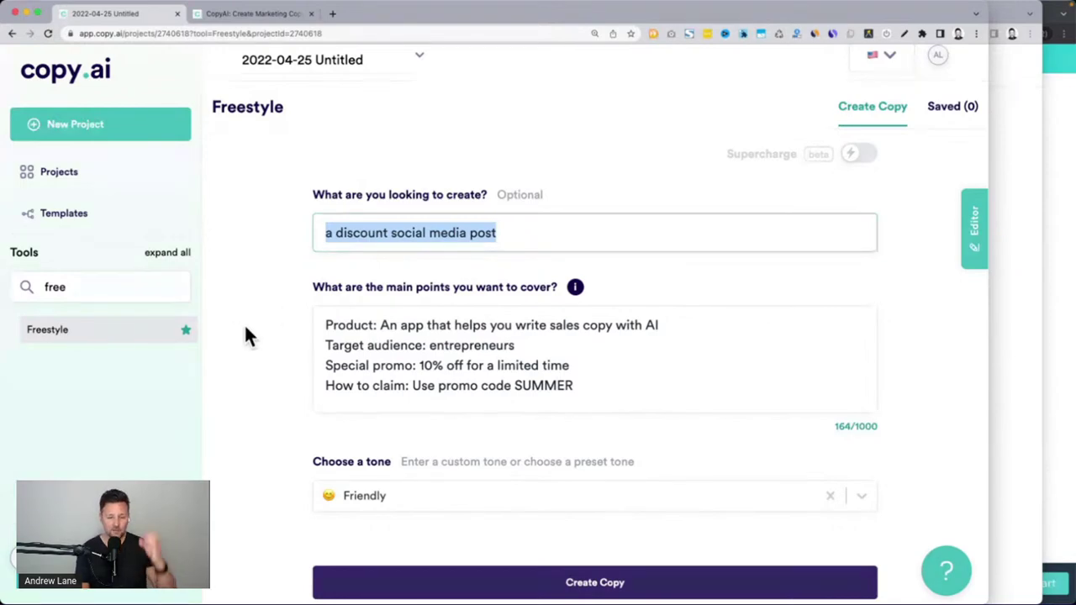
{"action": "scroll", "coordinate": [248, 337], "scroll_direction": "down", "scroll_amount": 5}
- Highlight the first post's promo code SUMMER sentence and its closing sentence
{"action": "scroll", "coordinate": [245, 336], "scroll_direction": "down", "scroll_amount": 4}
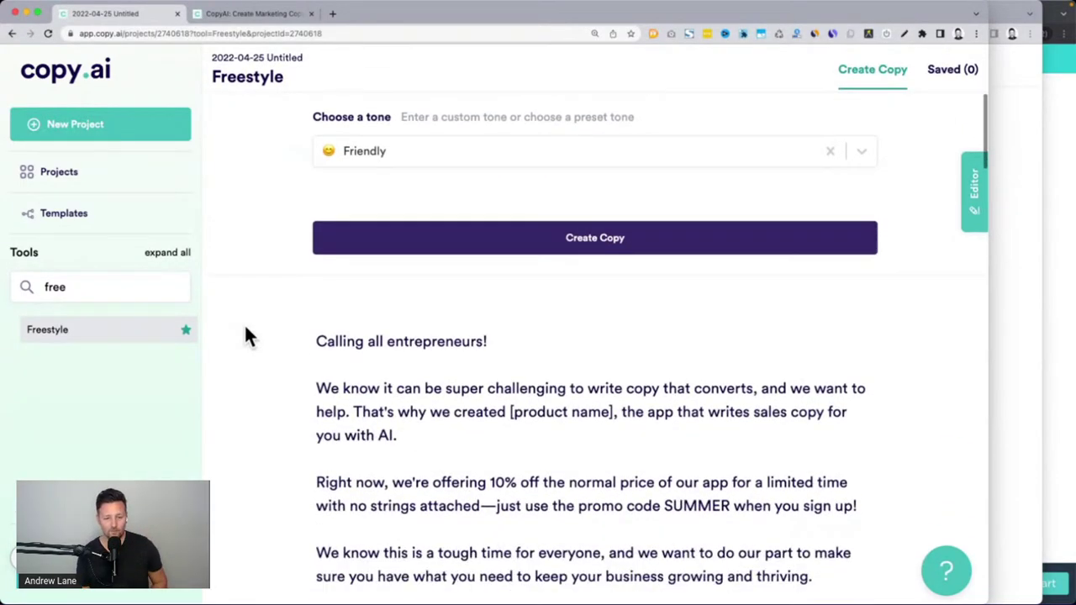
{"action": "left_click_drag", "start_coordinate": [316, 334], "coordinate": [564, 356]}
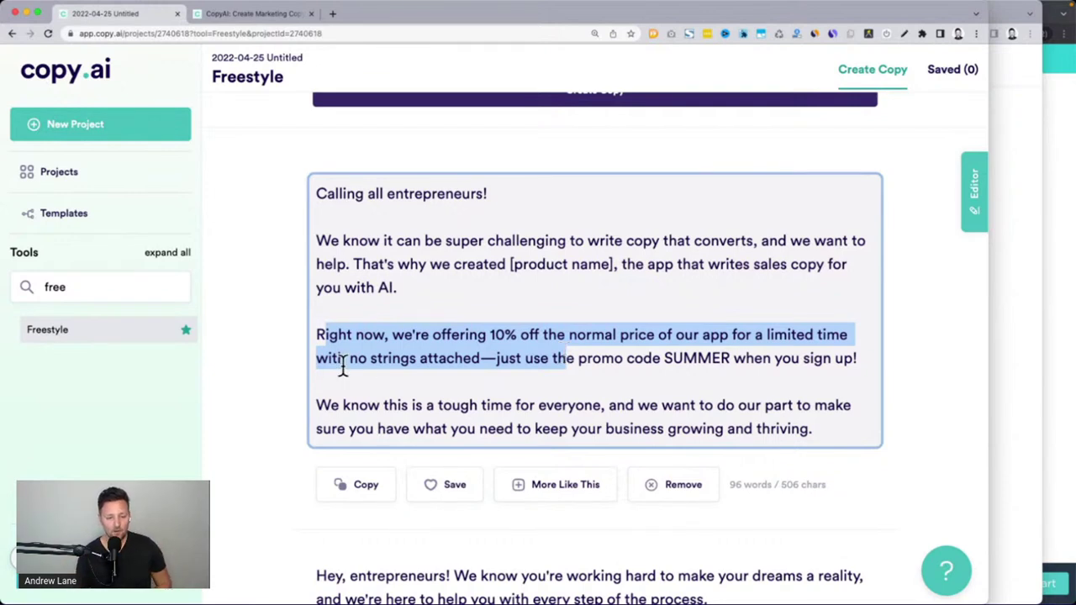
{"action": "left_click", "coordinate": [690, 342]}
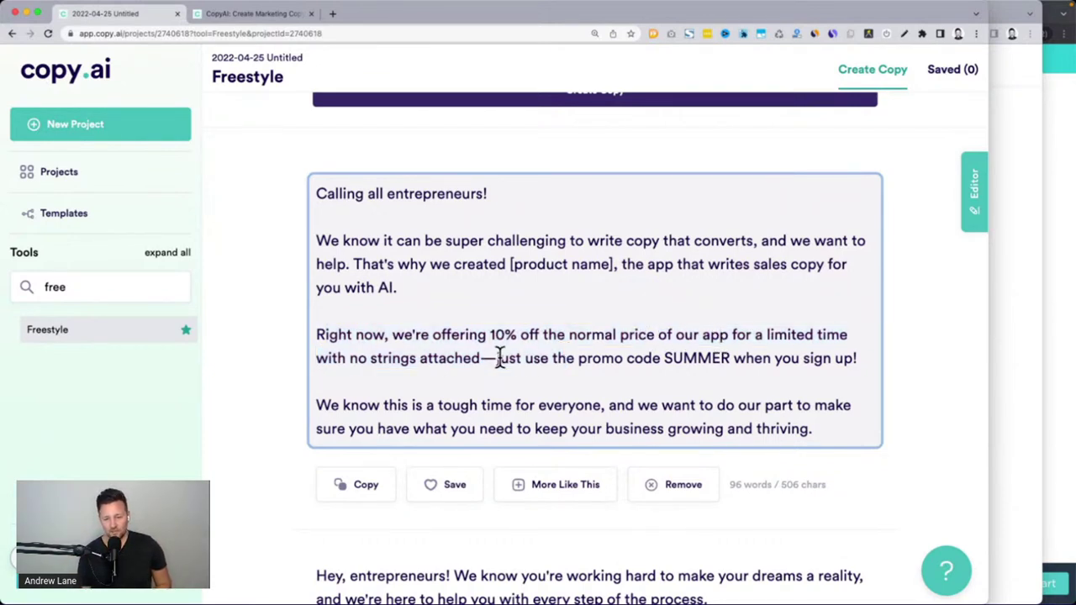
{"action": "left_click_drag", "start_coordinate": [500, 359], "coordinate": [827, 375]}
{"action": "left_click_drag", "start_coordinate": [330, 406], "coordinate": [823, 460]}
{"action": "scroll", "coordinate": [820, 447], "scroll_direction": "down", "scroll_amount": 5}
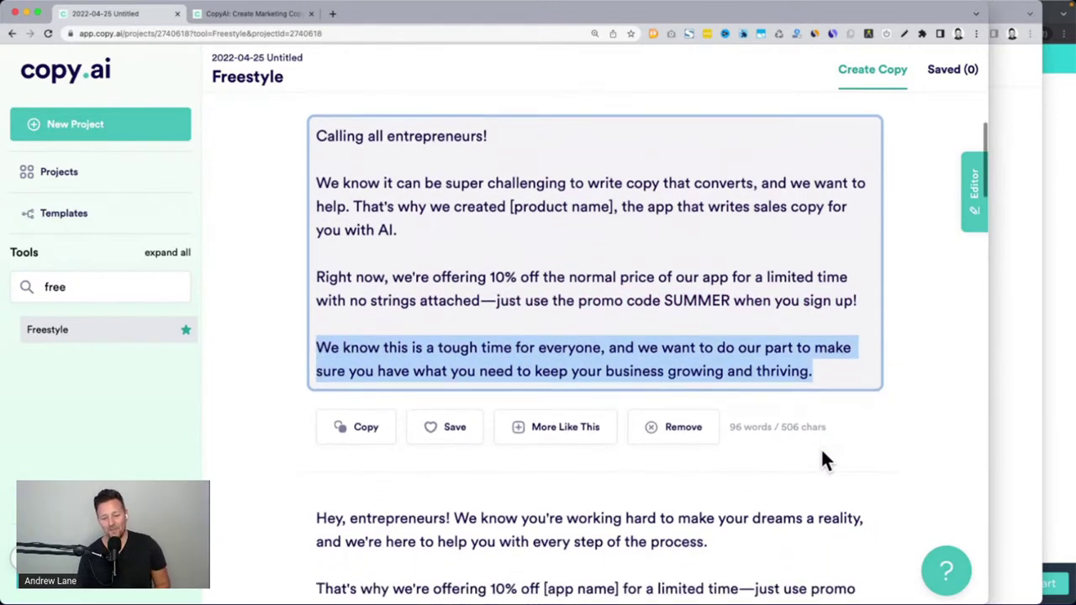
{"action": "scroll", "coordinate": [820, 451], "scroll_direction": "down", "scroll_amount": 2}
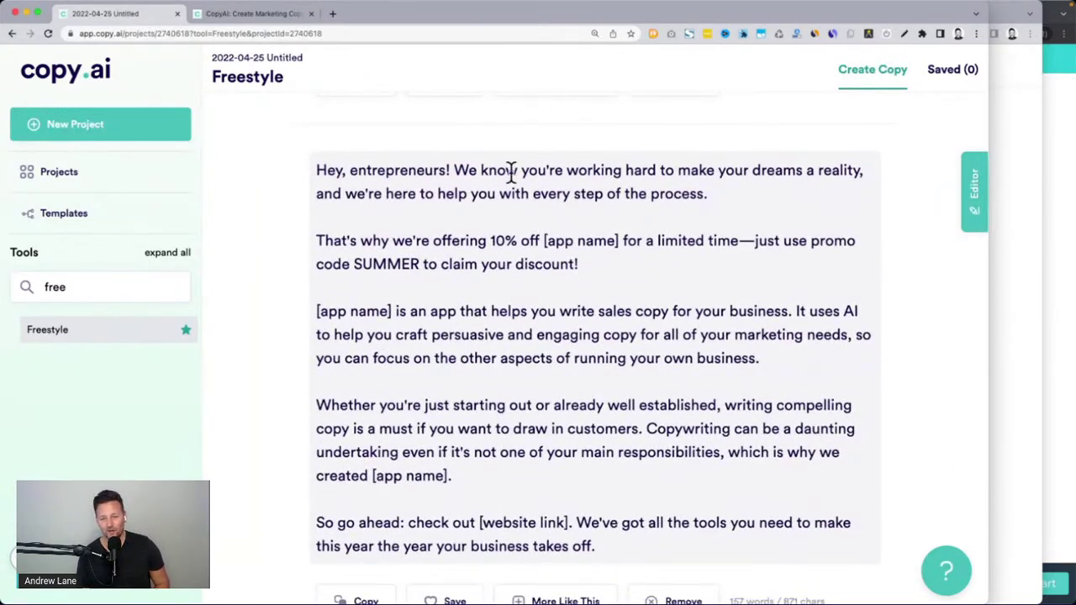
- Highlight the second post's opening, 10% offer, app description and call to action, then switch to the blog
{"action": "left_click_drag", "start_coordinate": [515, 174], "coordinate": [644, 193]}
{"action": "left_click_drag", "start_coordinate": [320, 241], "coordinate": [543, 241]}
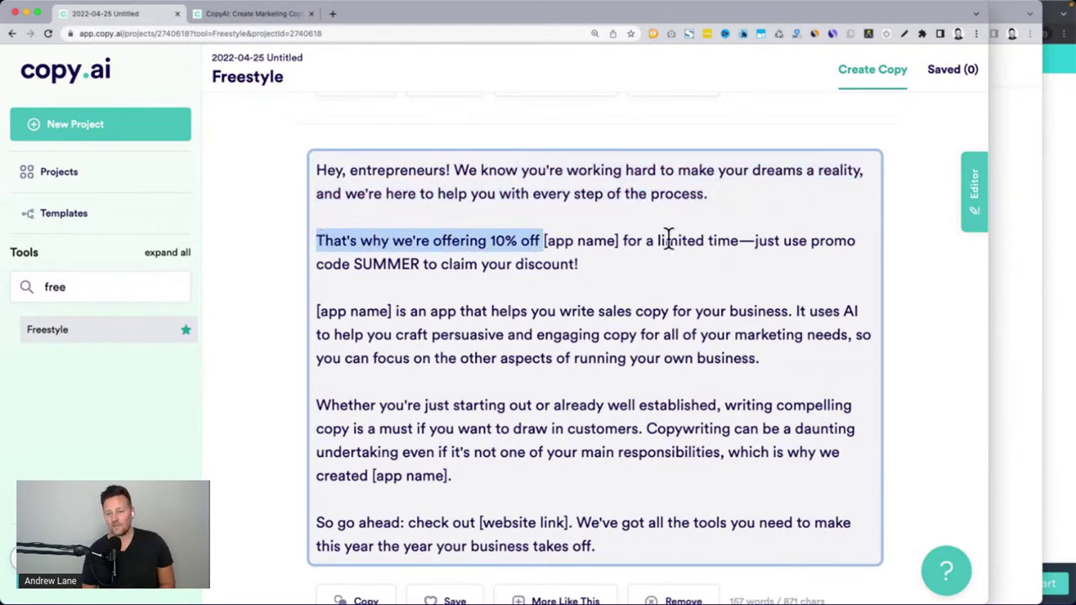
{"action": "left_click_drag", "start_coordinate": [579, 264], "coordinate": [314, 241]}
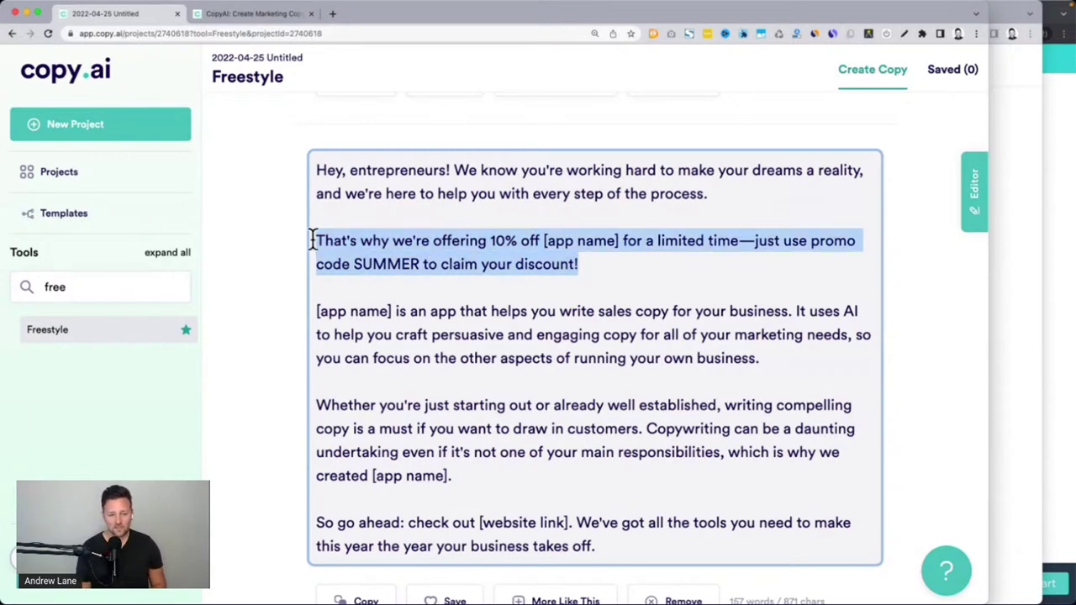
{"action": "left_click_drag", "start_coordinate": [379, 312], "coordinate": [555, 485]}
{"action": "left_click_drag", "start_coordinate": [338, 522], "coordinate": [598, 545]}
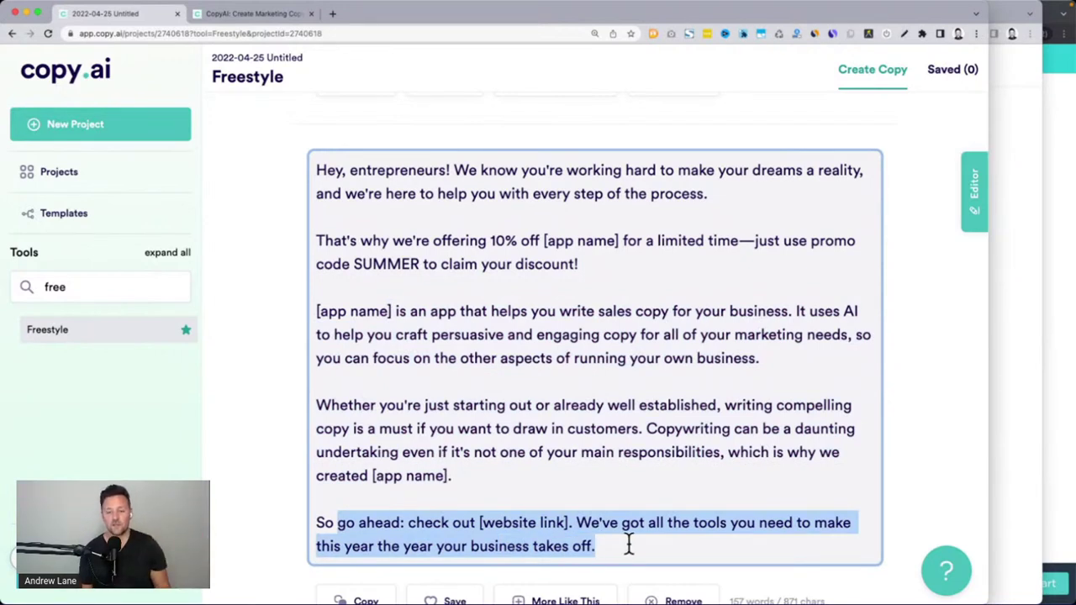
{"action": "key", "text": "super+grave"}
- Scroll the blog article down to tip 7 on offering a money-back guarantee
{"action": "left_click", "coordinate": [510, 231]}
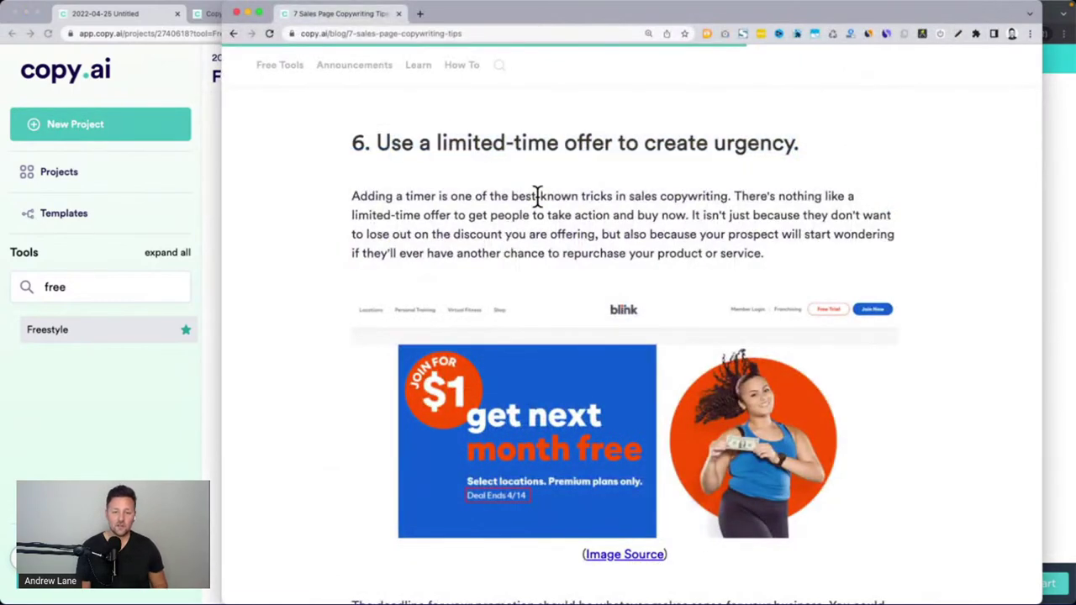
{"action": "left_click_drag", "start_coordinate": [377, 140], "coordinate": [790, 149]}
{"action": "scroll", "coordinate": [465, 236], "scroll_direction": "down", "scroll_amount": 2}
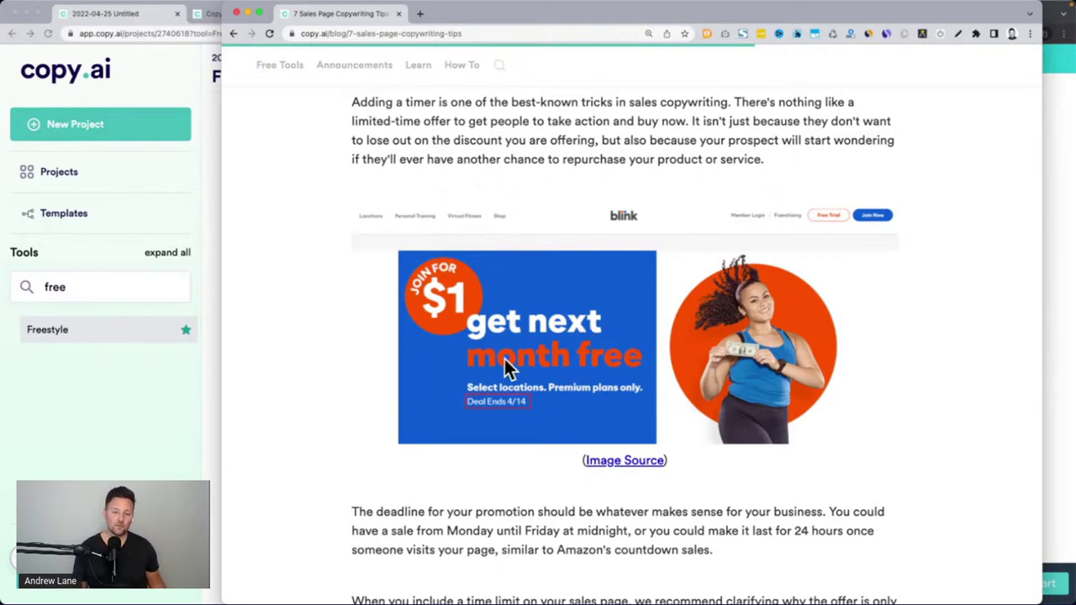
{"action": "scroll", "coordinate": [504, 359], "scroll_direction": "down", "scroll_amount": 3}
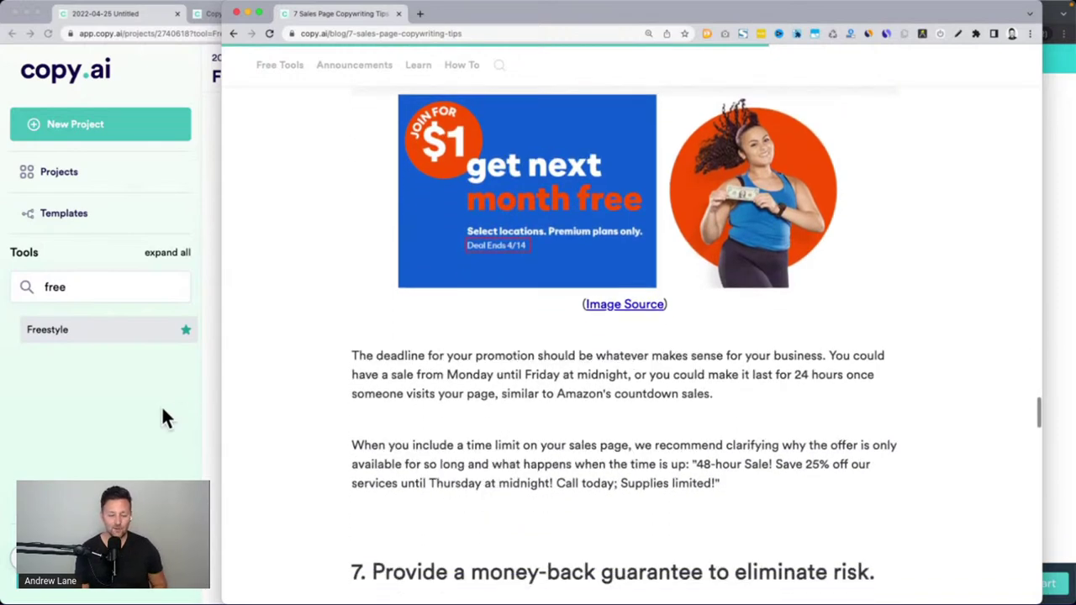
{"action": "left_click", "coordinate": [161, 405]}
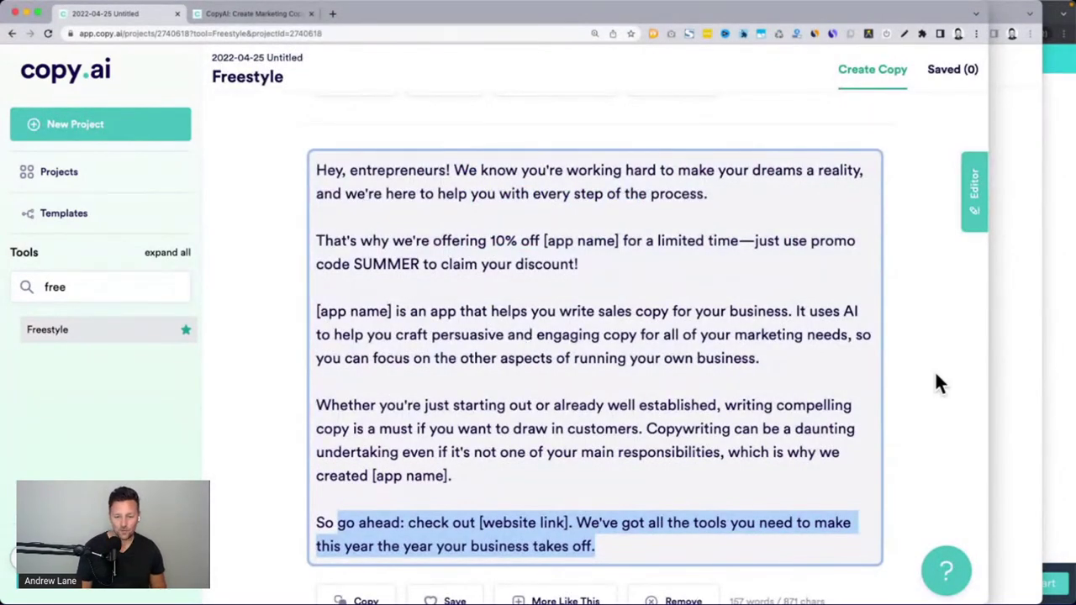
{"action": "key", "text": "super+grave"}
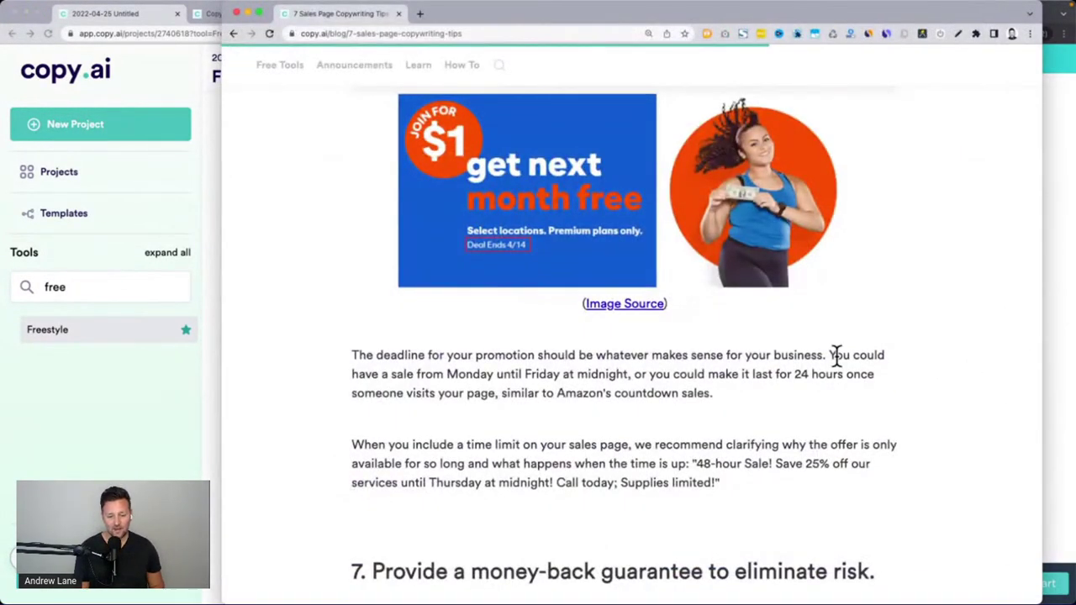
{"action": "scroll", "coordinate": [835, 355], "scroll_direction": "down", "scroll_amount": 2}
{"action": "scroll", "coordinate": [836, 355], "scroll_direction": "down", "scroll_amount": 3}
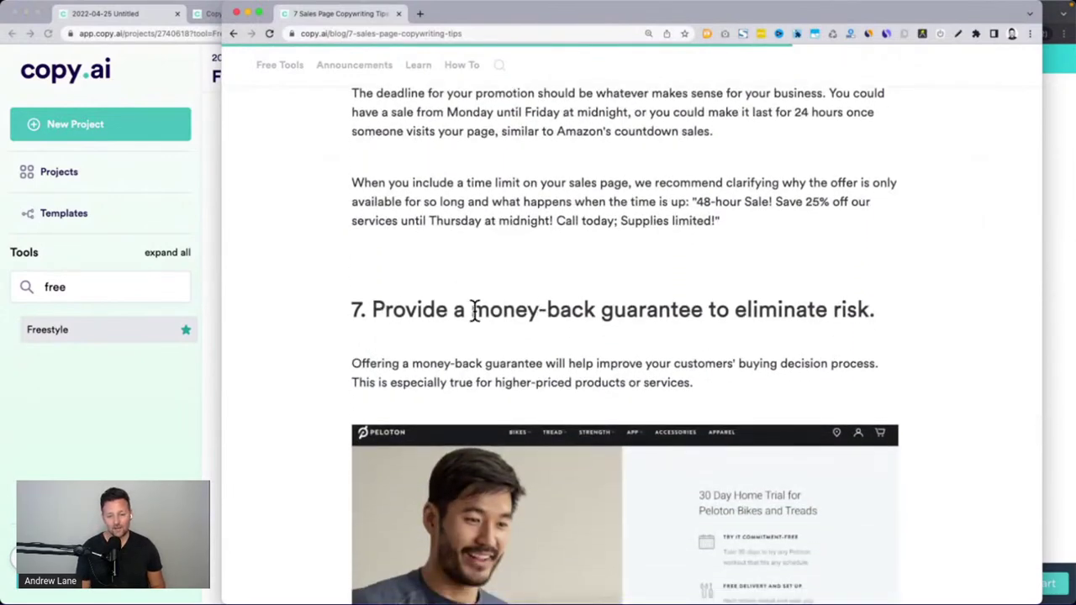
- Highlight the money-back guarantee heading, read the Peloton example, then return to Copy.ai
{"action": "left_click_drag", "start_coordinate": [461, 309], "coordinate": [871, 311]}
{"action": "left_click", "coordinate": [865, 309]}
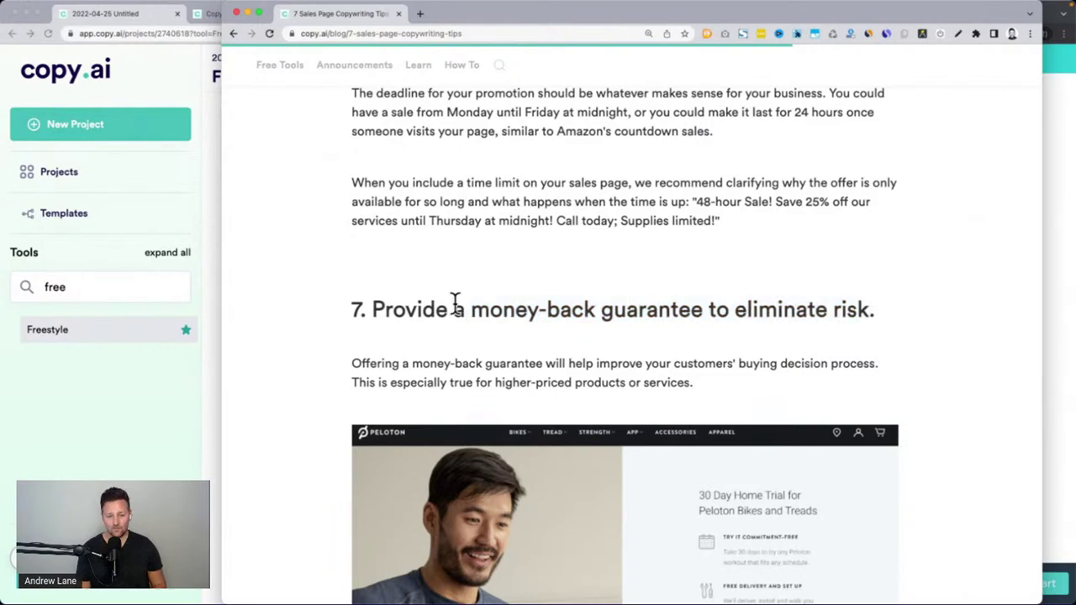
{"action": "left_click_drag", "start_coordinate": [454, 310], "coordinate": [866, 308]}
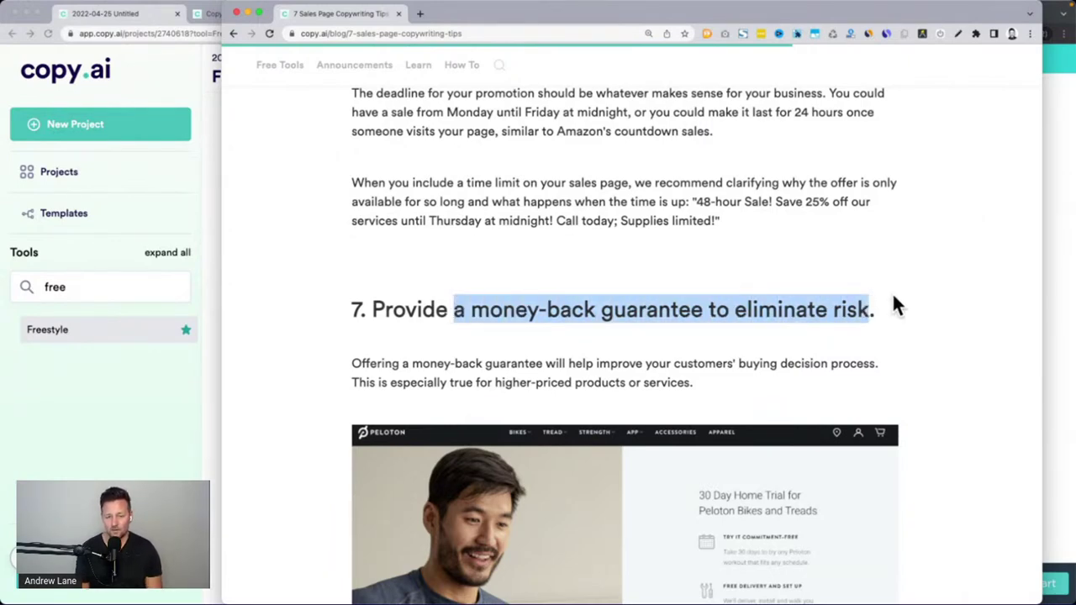
{"action": "scroll", "coordinate": [895, 298], "scroll_direction": "down", "scroll_amount": 5}
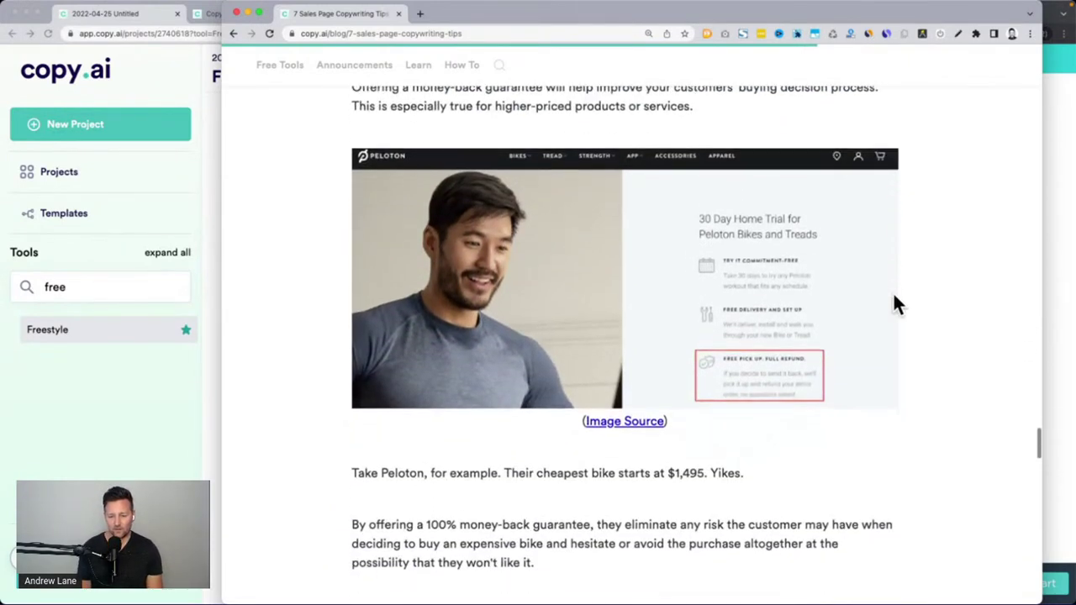
{"action": "scroll", "coordinate": [895, 299], "scroll_direction": "down", "scroll_amount": 2}
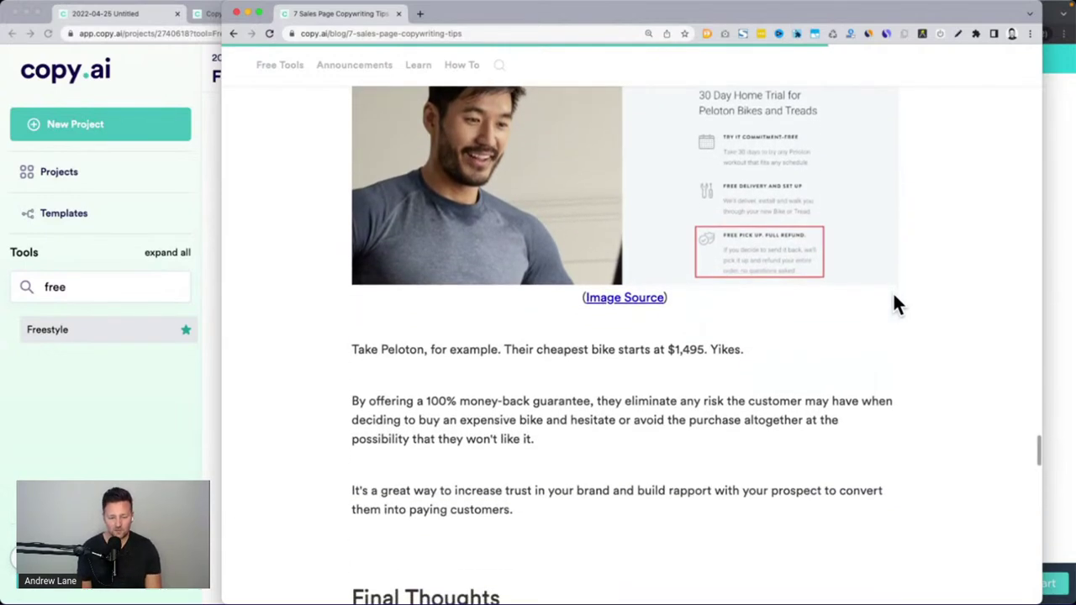
{"action": "left_click", "coordinate": [141, 394]}
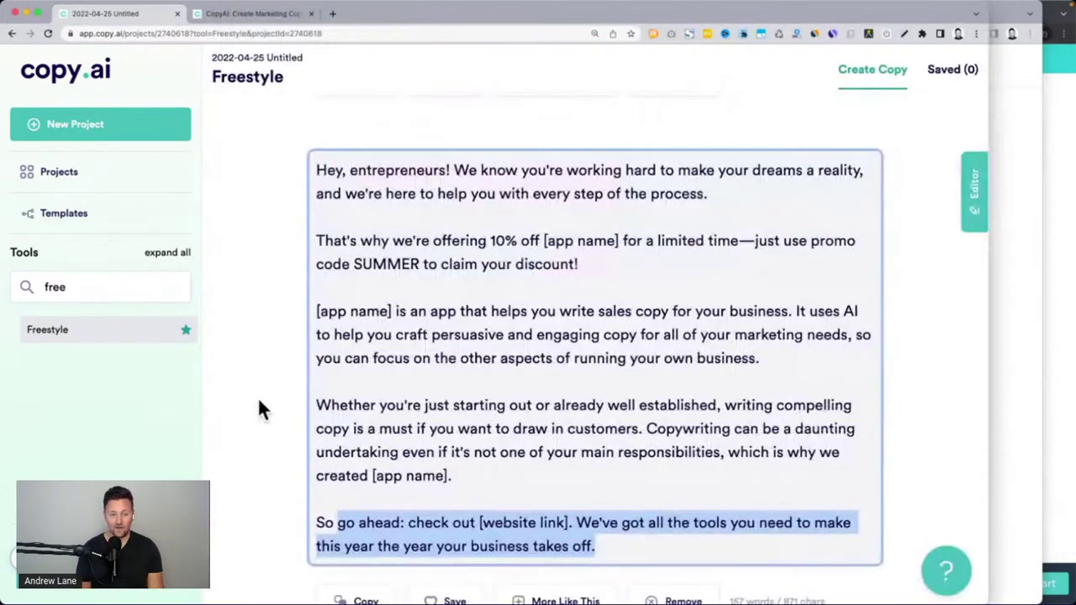
- Replace the Freestyle request with 'a money-back guarantee to eliminate risk'
{"action": "left_click", "coordinate": [287, 458]}
{"action": "scroll", "coordinate": [287, 458], "scroll_direction": "up", "scroll_amount": 5}
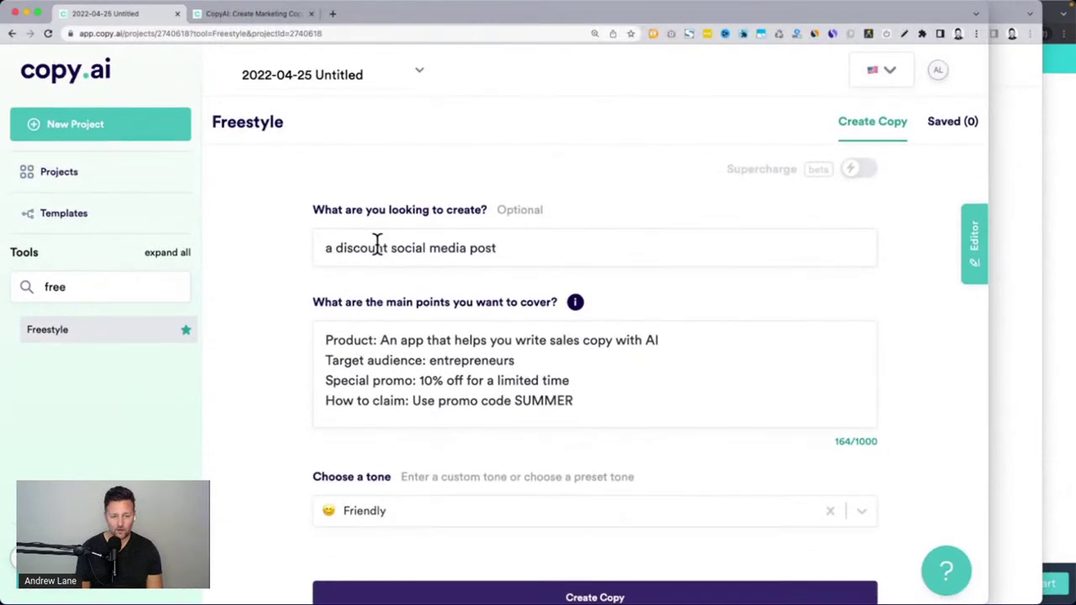
{"action": "triple_click", "coordinate": [377, 244]}
{"action": "type", "text": "a money back guarantee to eliminate risk"}
{"action": "left_click", "coordinate": [377, 247]}
{"action": "key", "text": "BackSpace"}
{"action": "type", "text": "-"}
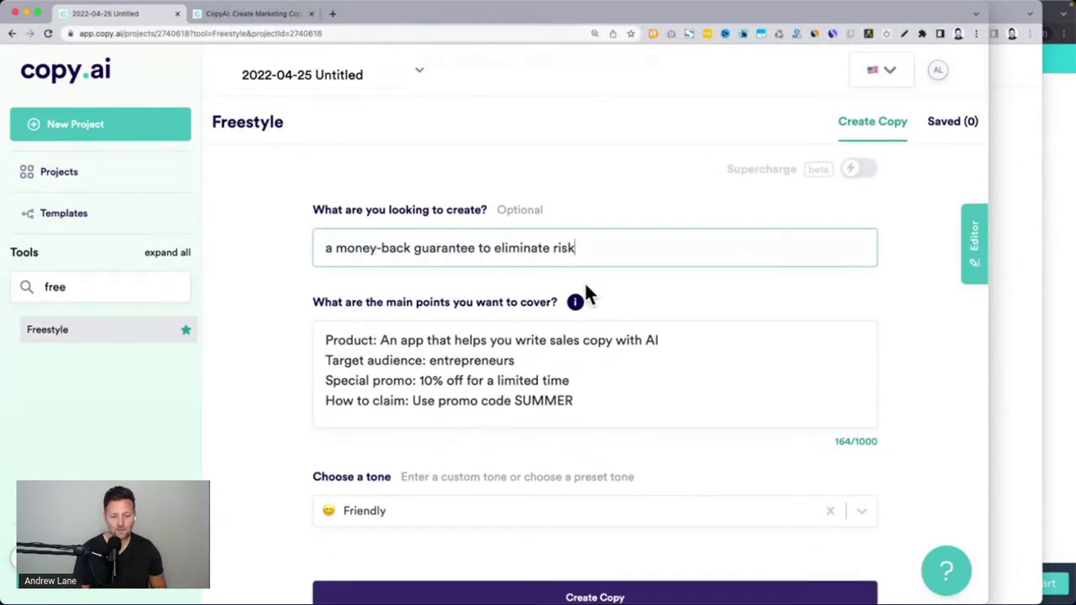
- Delete the Special promo and How to claim lines, keeping product and audience, and generate copy
{"action": "left_click_drag", "start_coordinate": [325, 380], "coordinate": [593, 403]}
{"action": "key", "text": "BackSpace"}
{"action": "key", "text": "BackSpace"}
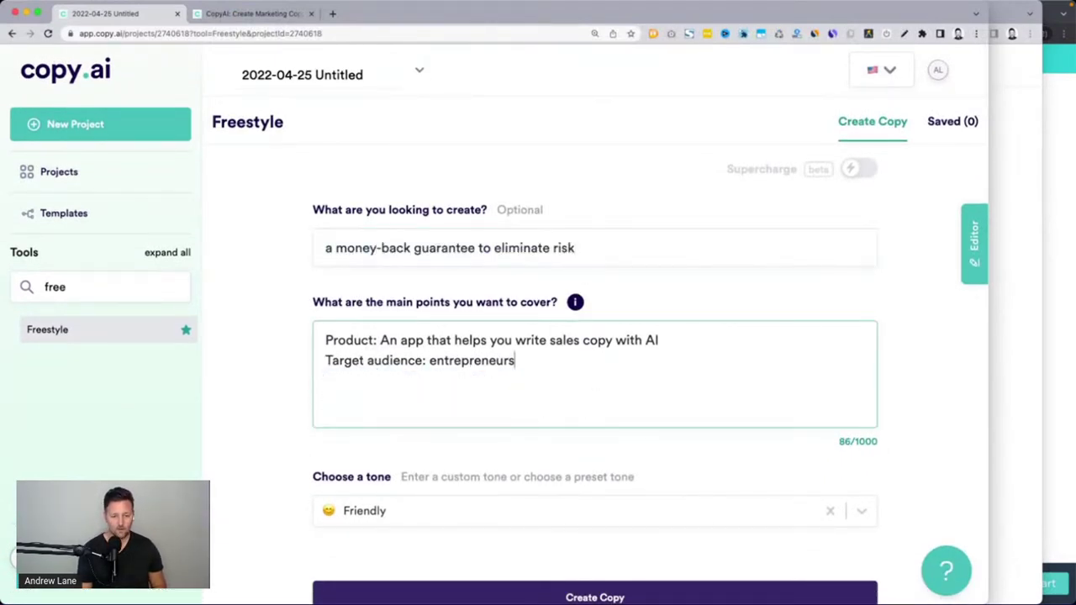
{"action": "left_click_drag", "start_coordinate": [339, 340], "coordinate": [630, 343]}
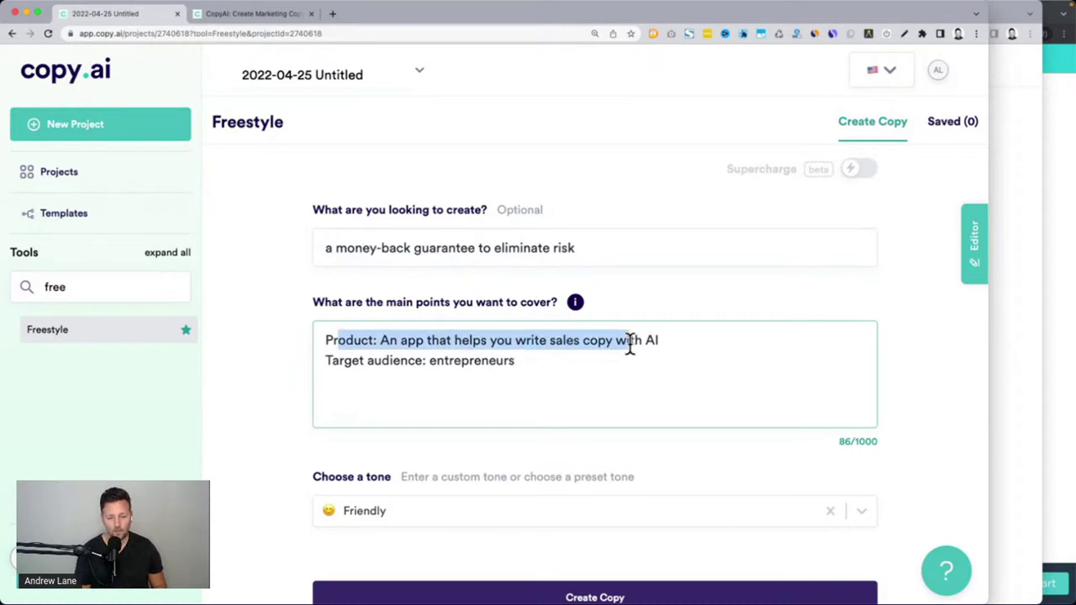
{"action": "left_click_drag", "start_coordinate": [343, 360], "coordinate": [588, 360]}
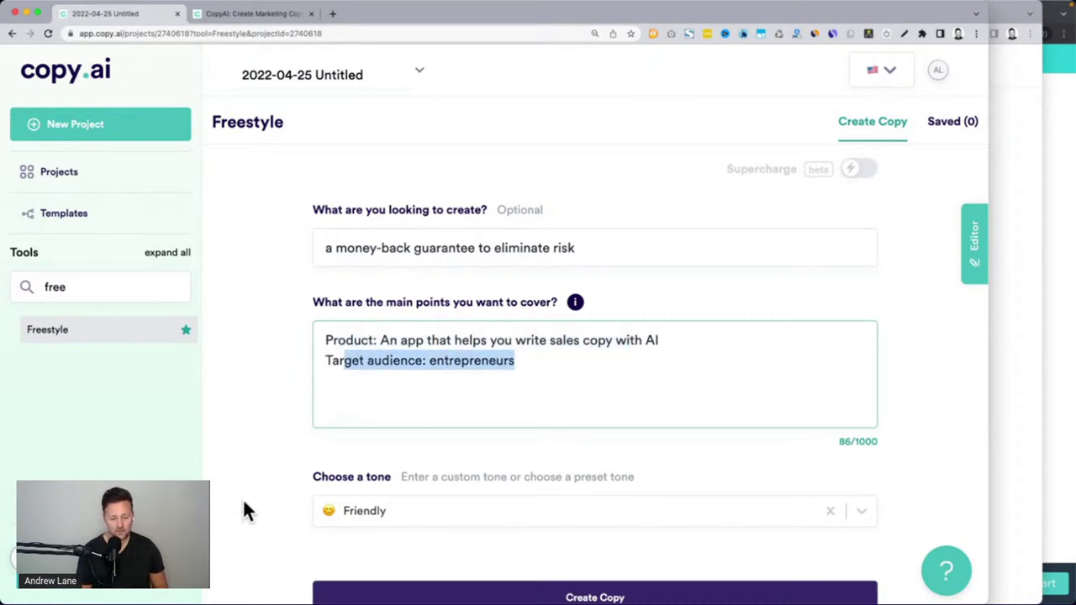
{"action": "scroll", "coordinate": [251, 495], "scroll_direction": "down", "scroll_amount": 4}
{"action": "left_click", "coordinate": [561, 454]}
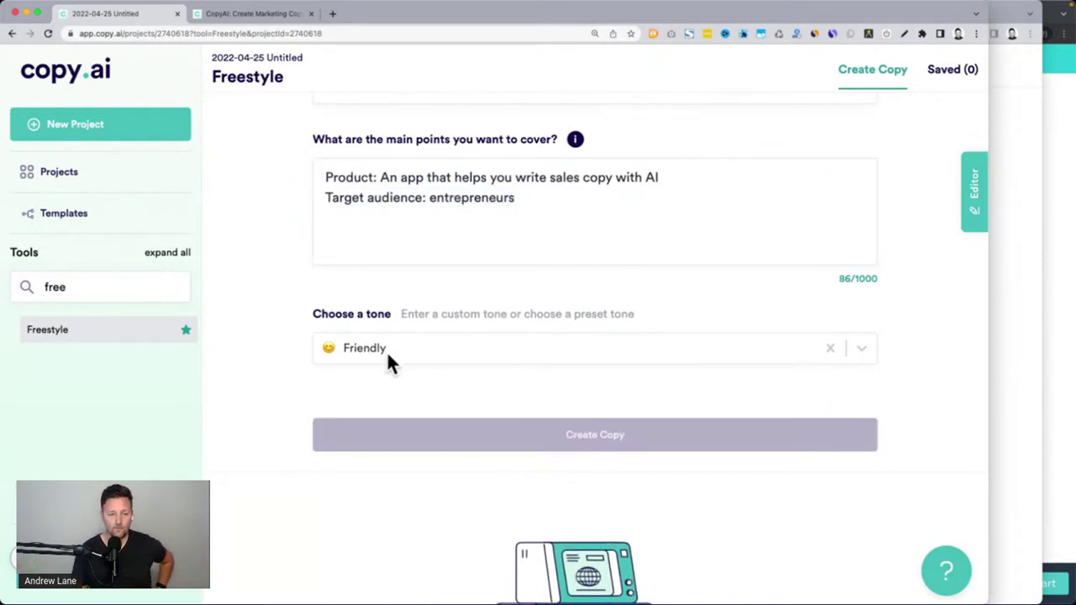
{"action": "scroll", "coordinate": [254, 271], "scroll_direction": "up", "scroll_amount": 2}
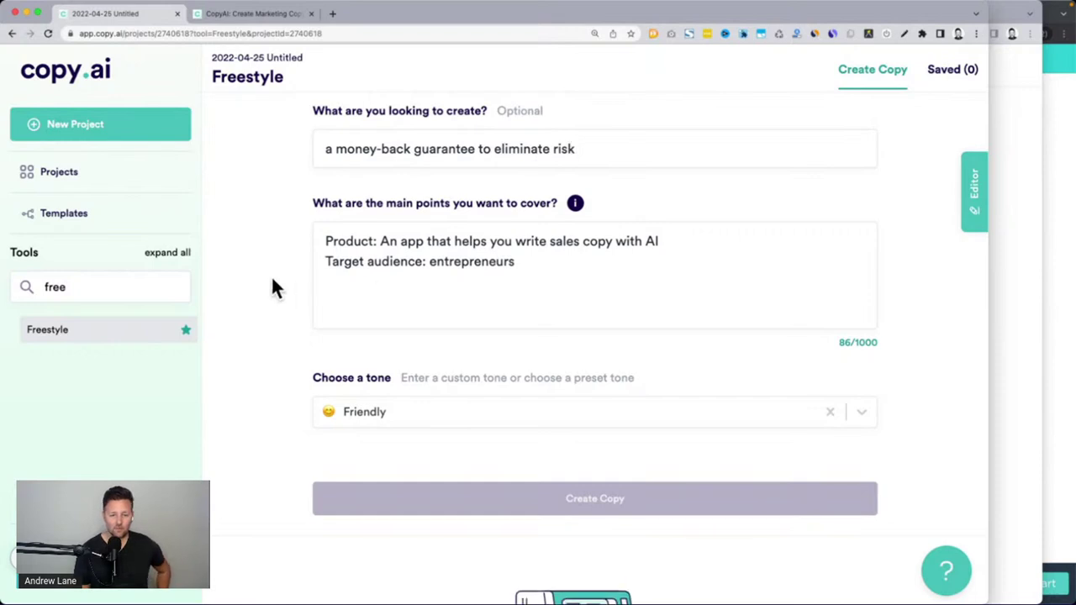
{"action": "scroll", "coordinate": [272, 281], "scroll_direction": "down", "scroll_amount": 5}
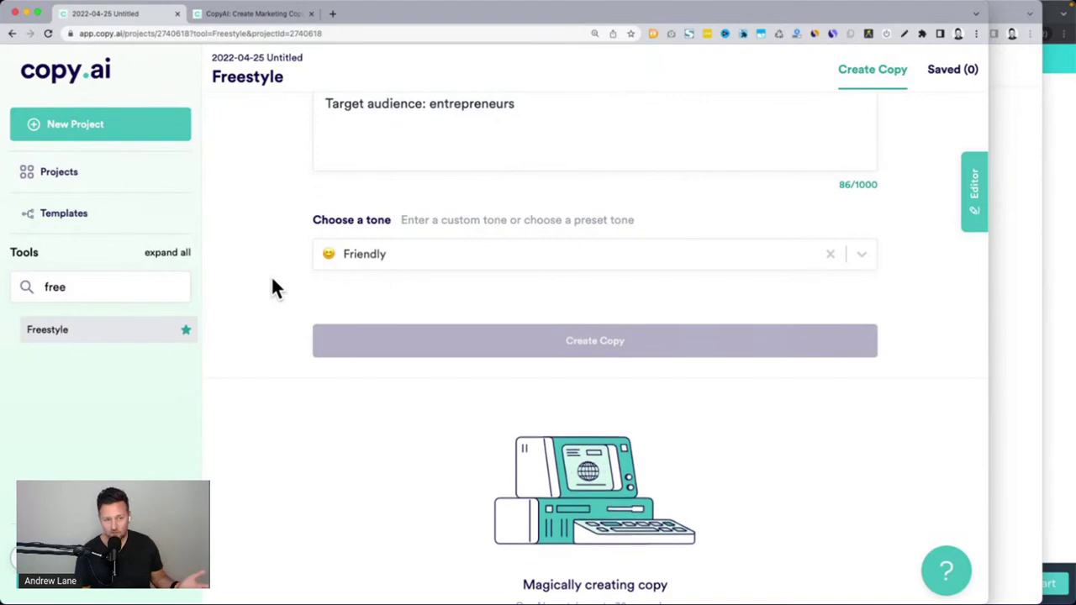
- Review the money-back guarantee drafts, highlighting 'best AI-based' and 'ironclad money-back guarantee'
{"action": "scroll", "coordinate": [272, 282], "scroll_direction": "down", "scroll_amount": 3}
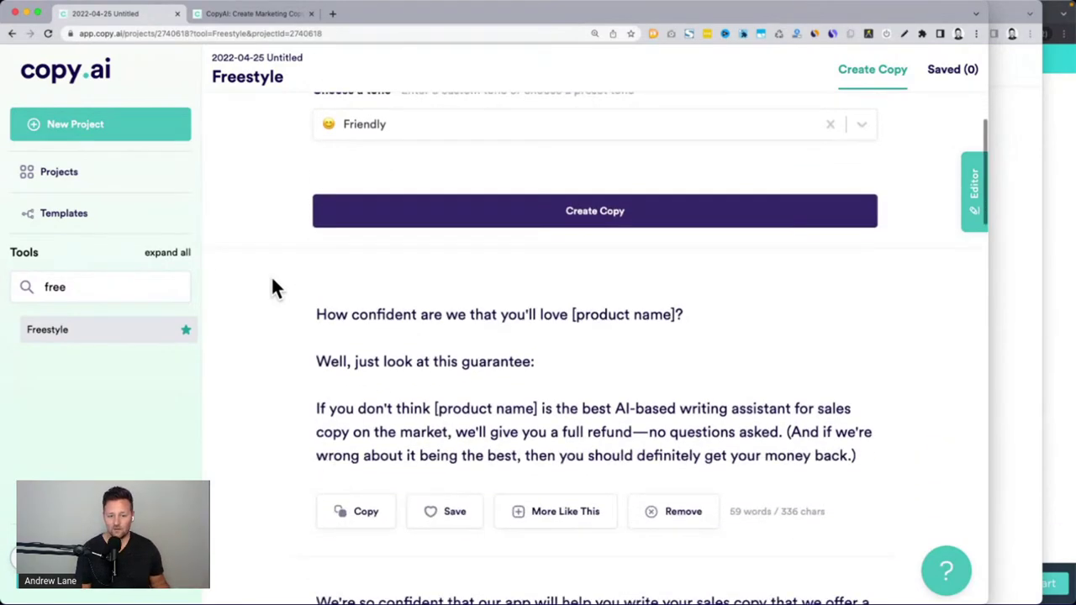
{"action": "scroll", "coordinate": [271, 284], "scroll_direction": "down", "scroll_amount": 5}
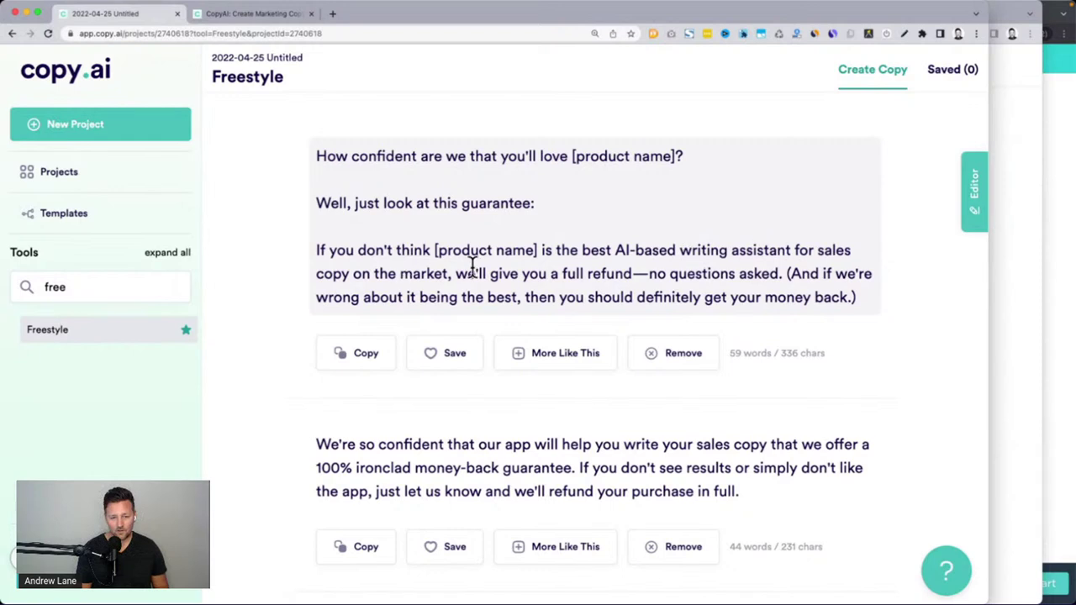
{"action": "left_click_drag", "start_coordinate": [454, 273], "coordinate": [523, 273]}
{"action": "double_click", "coordinate": [329, 271]}
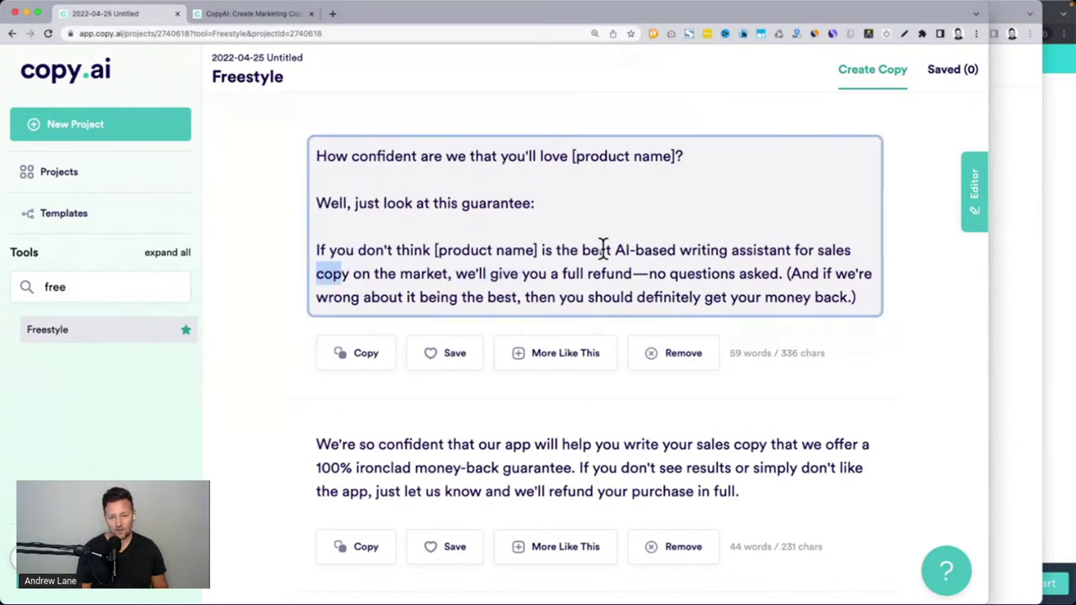
{"action": "left_click_drag", "start_coordinate": [581, 251], "coordinate": [474, 309]}
{"action": "scroll", "coordinate": [473, 311], "scroll_direction": "down", "scroll_amount": 4}
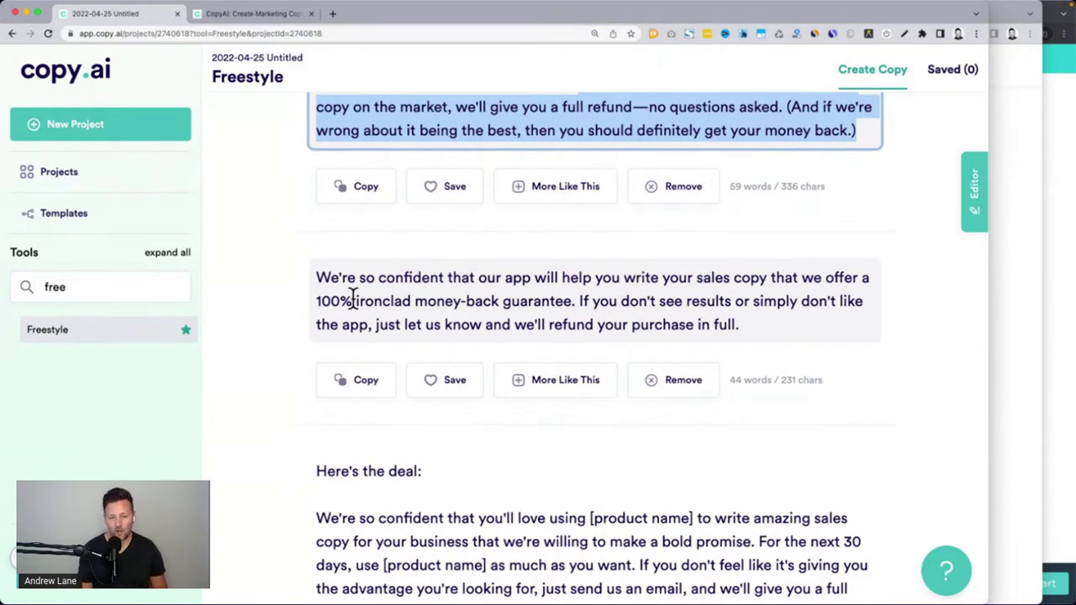
{"action": "left_click_drag", "start_coordinate": [357, 301], "coordinate": [758, 325]}
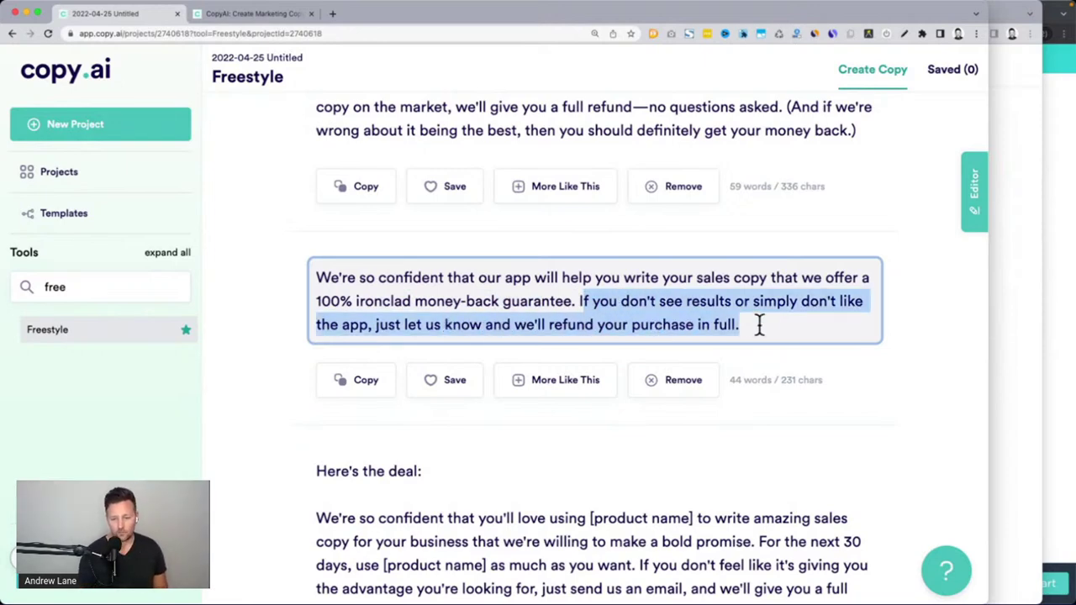
{"action": "scroll", "coordinate": [761, 336], "scroll_direction": "down", "scroll_amount": 5}
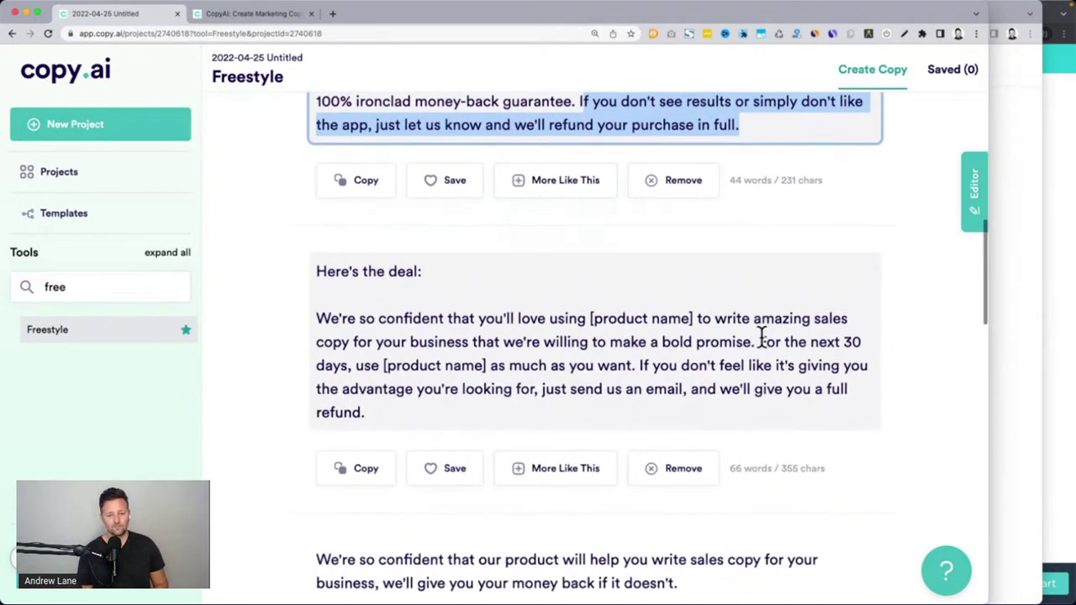
{"action": "left_click_drag", "start_coordinate": [314, 264], "coordinate": [627, 336]}
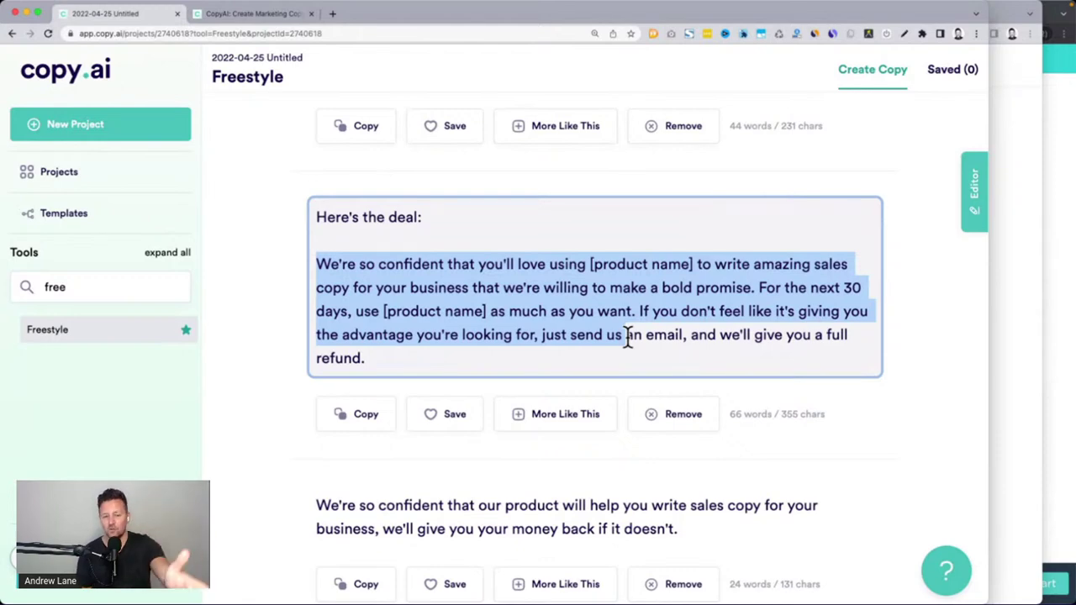
- Bring the 7 Sales Page Copywriting Tips slide up full screen via Mission Control
{"action": "scroll", "coordinate": [261, 306], "scroll_direction": "down", "scroll_amount": 5}
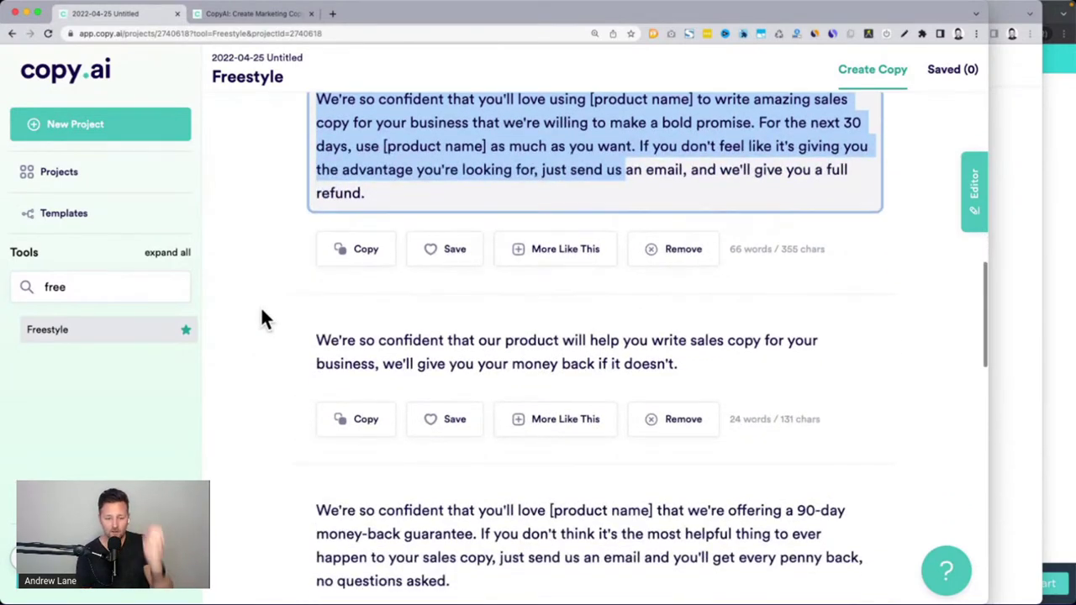
{"action": "scroll", "coordinate": [262, 313], "scroll_direction": "down", "scroll_amount": 5}
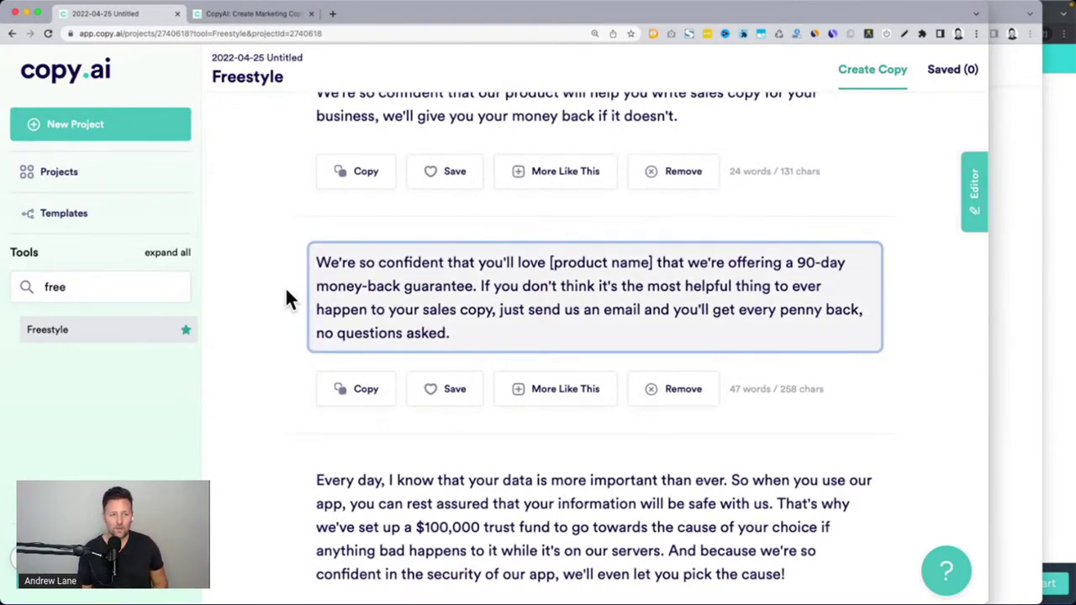
{"action": "key", "text": "ctrl+Up"}
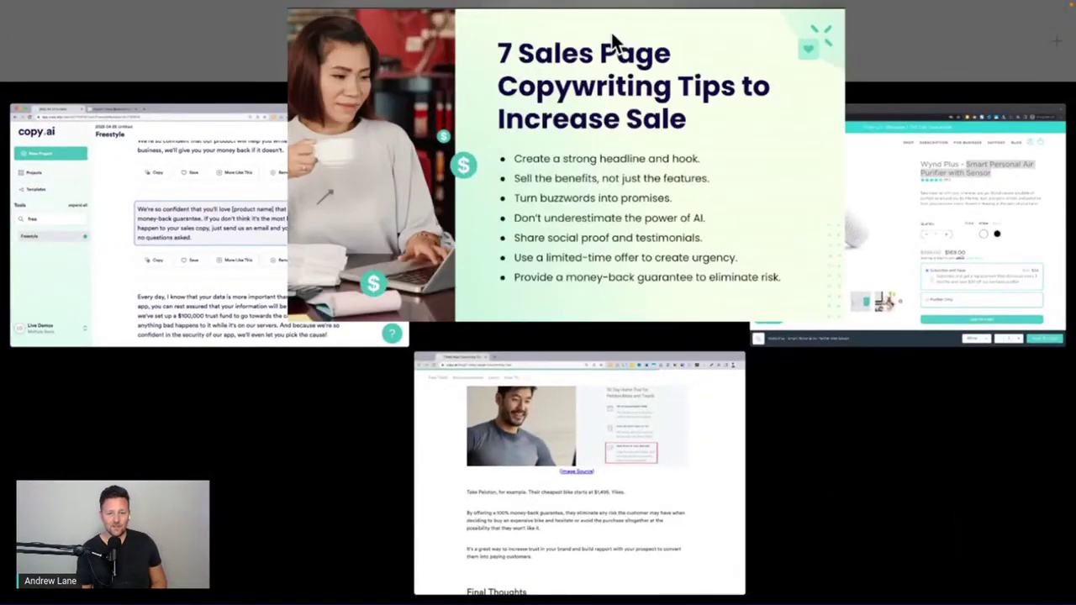
{"action": "left_click", "coordinate": [611, 33]}
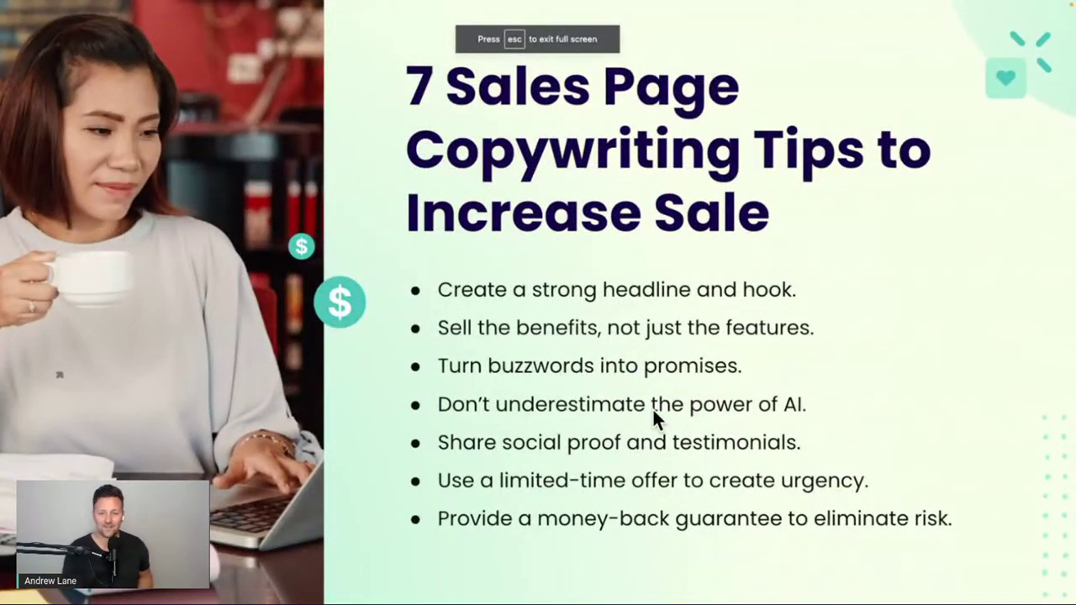